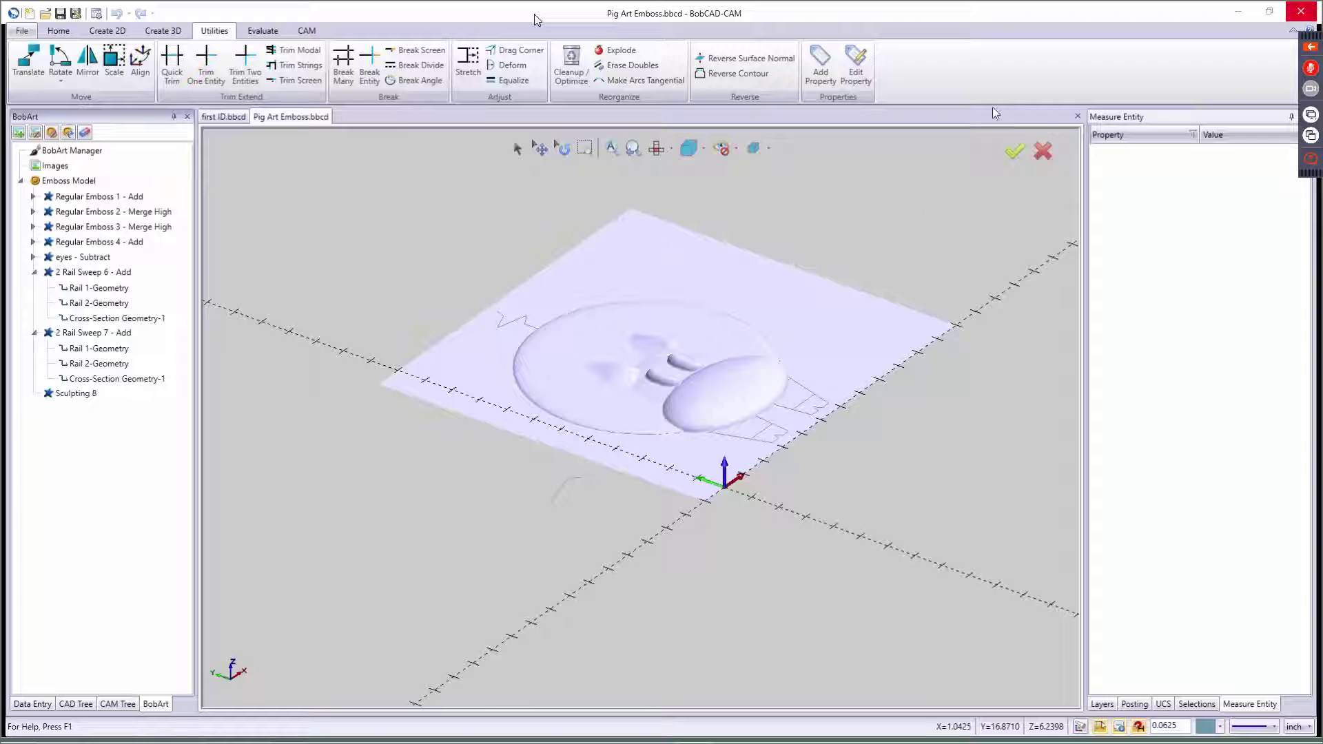
right_click(981, 74)
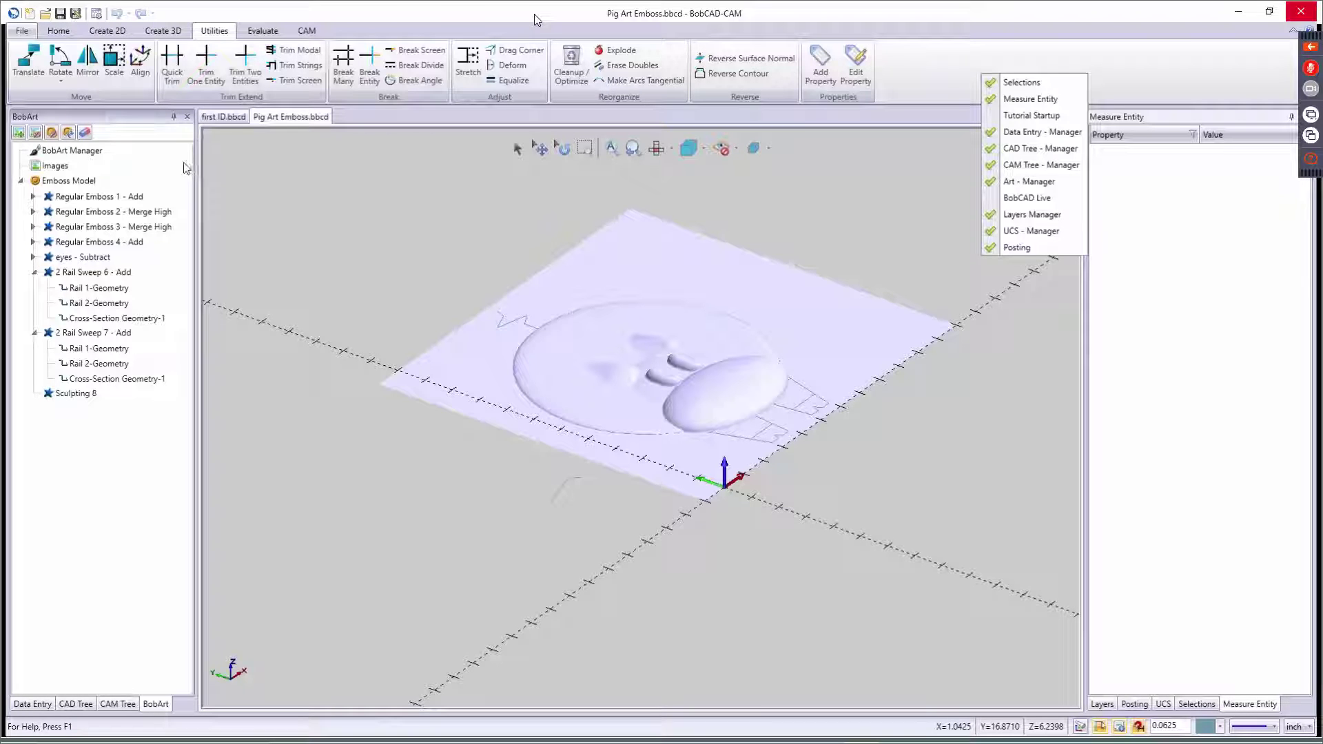
right_click(943, 63)
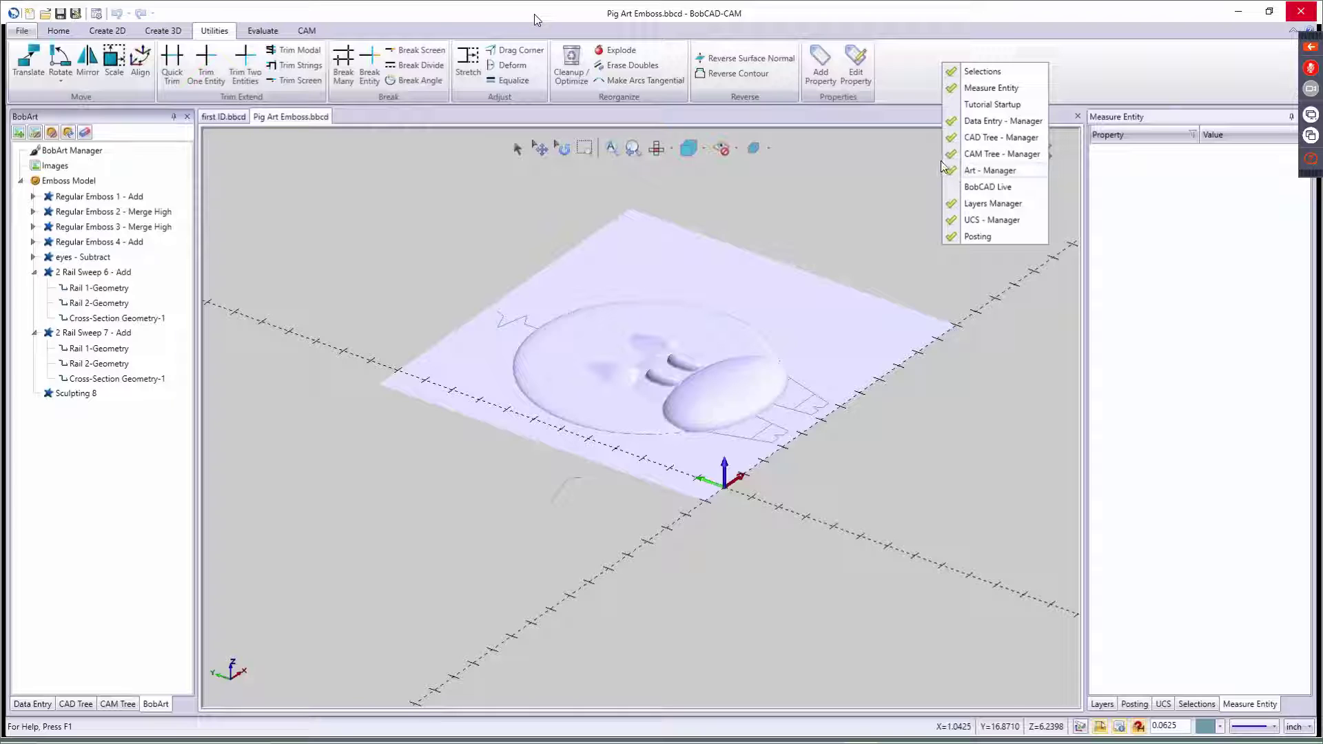
click(450, 196)
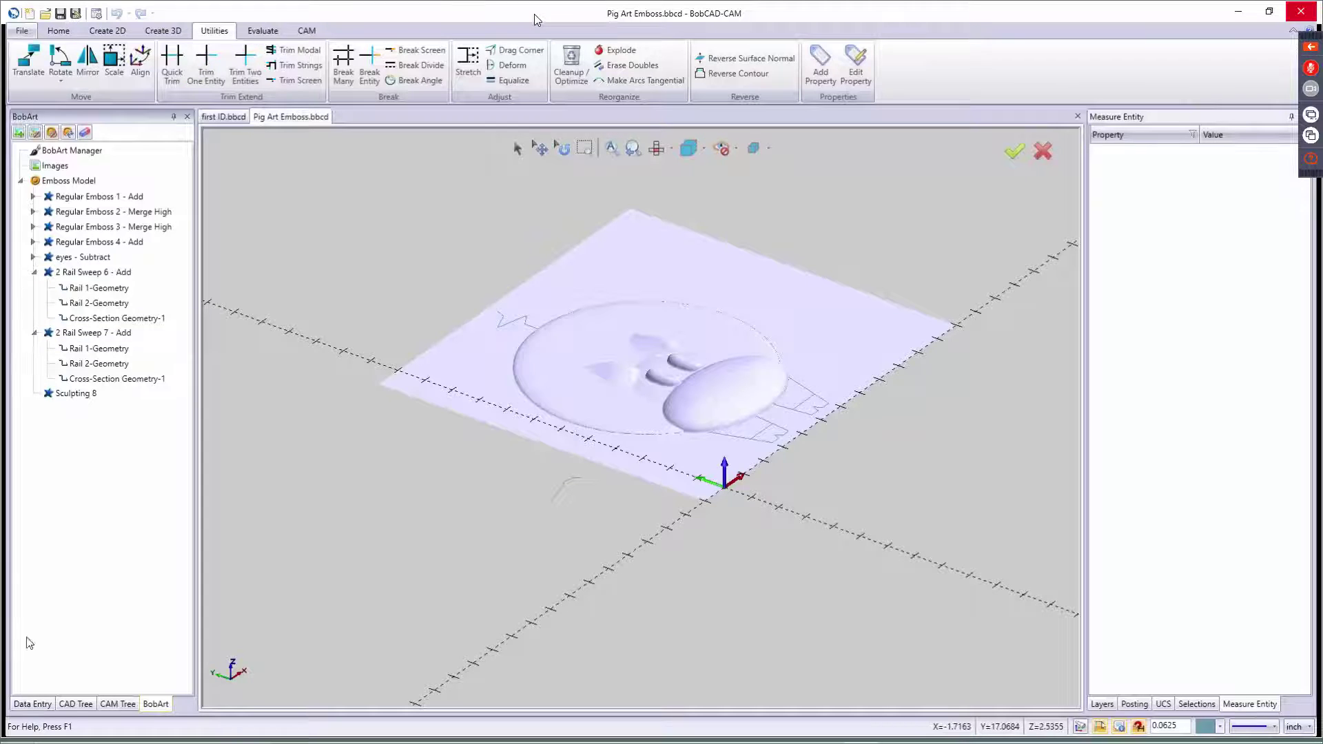
Hide the Art - Manager and display it again
right_click(998, 81)
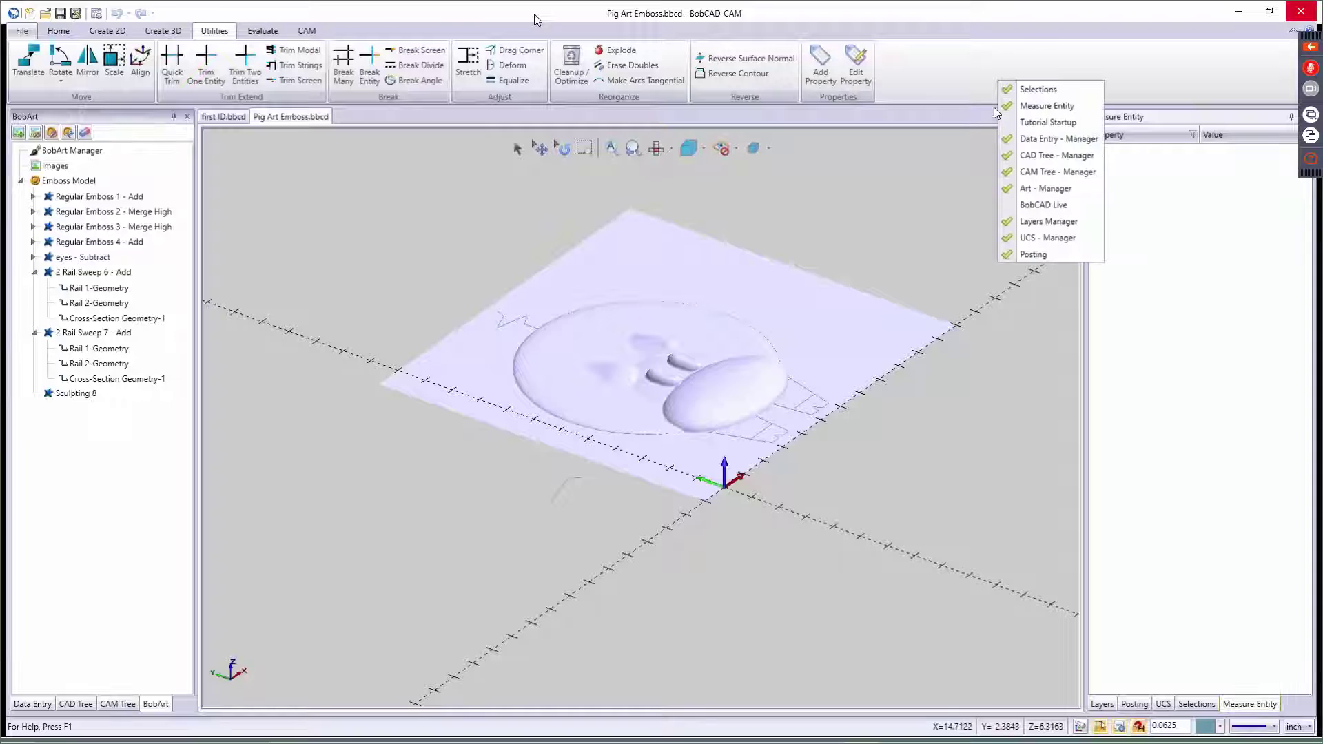
click(1003, 197)
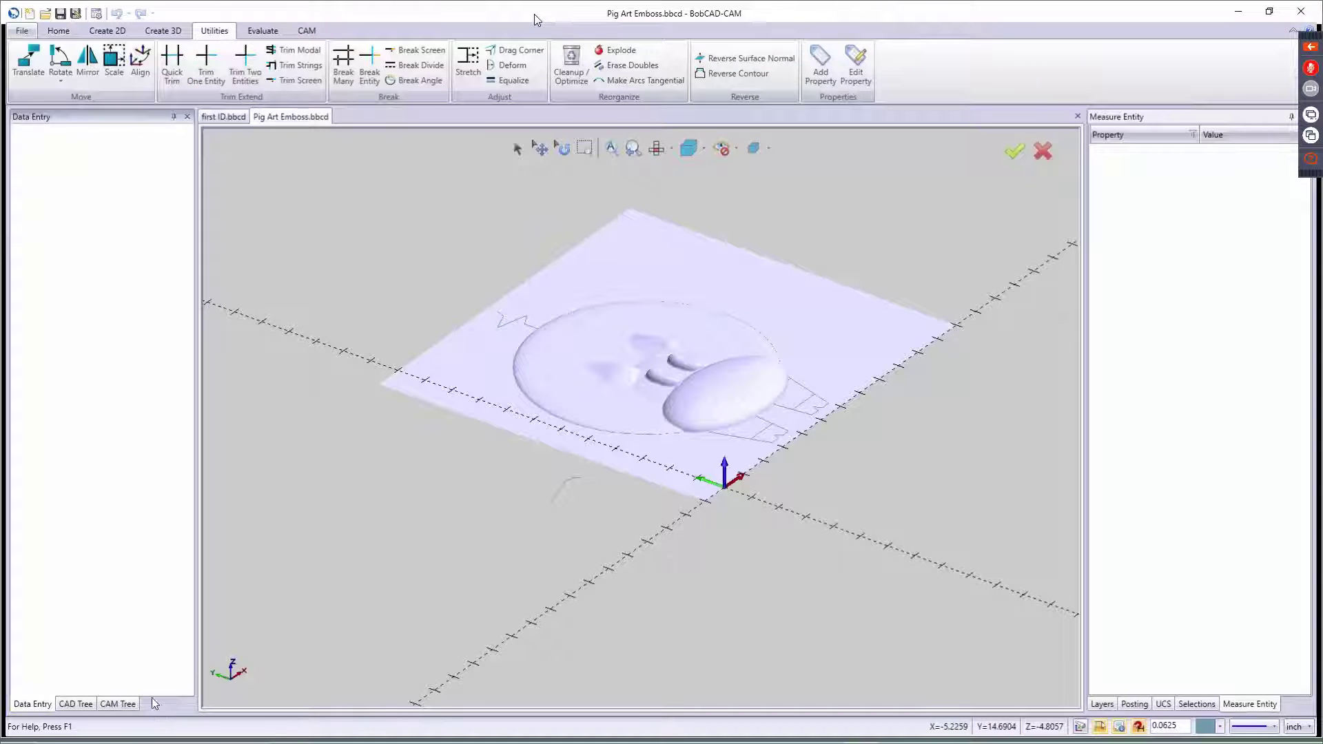
right_click(986, 56)
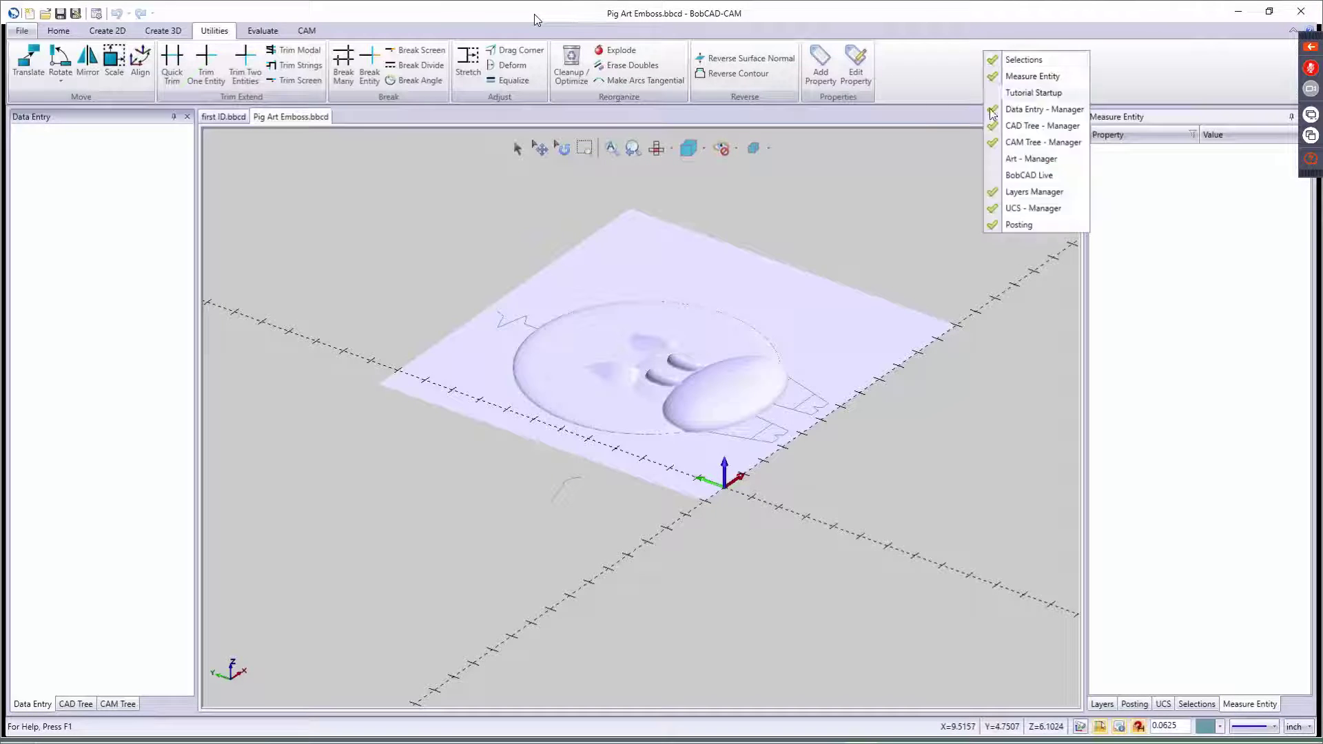
click(964, 219)
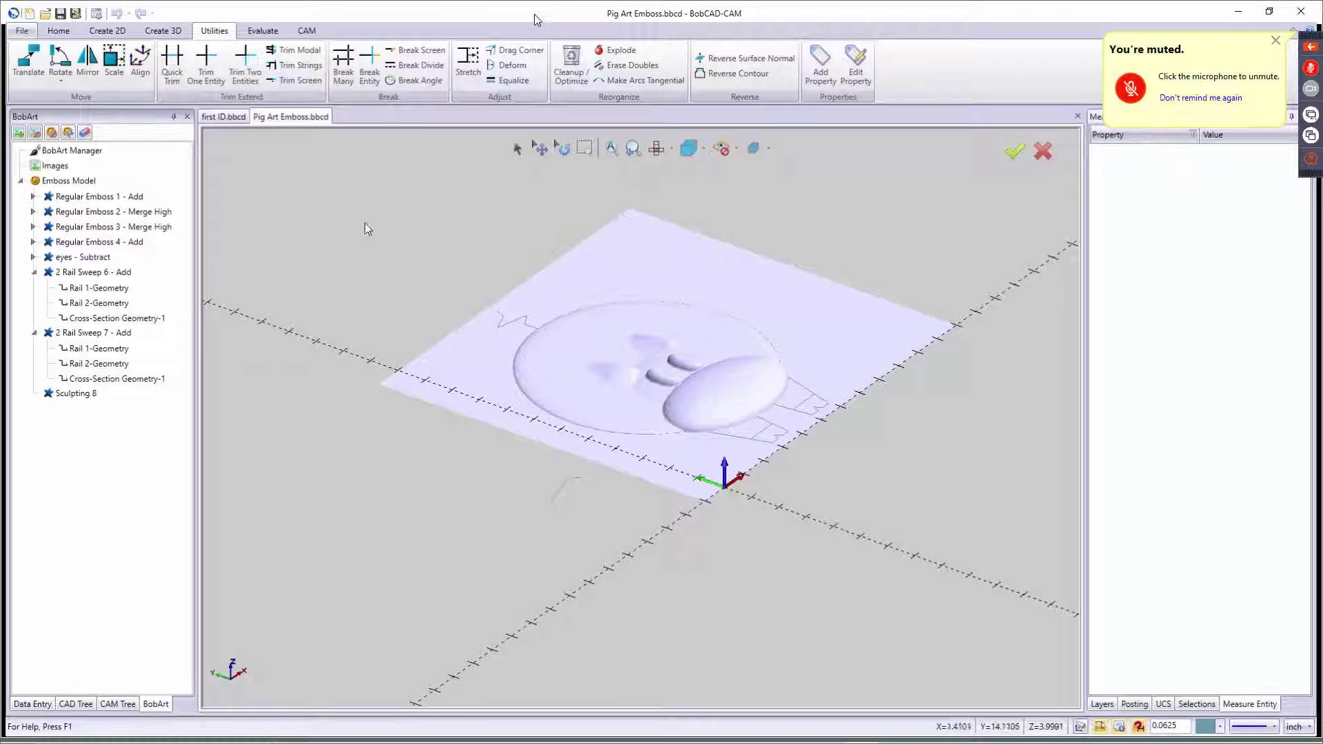
Close Pig Art Emboss.bbcd without saving and open TBL.bbcd from the Desktop
click(1078, 117)
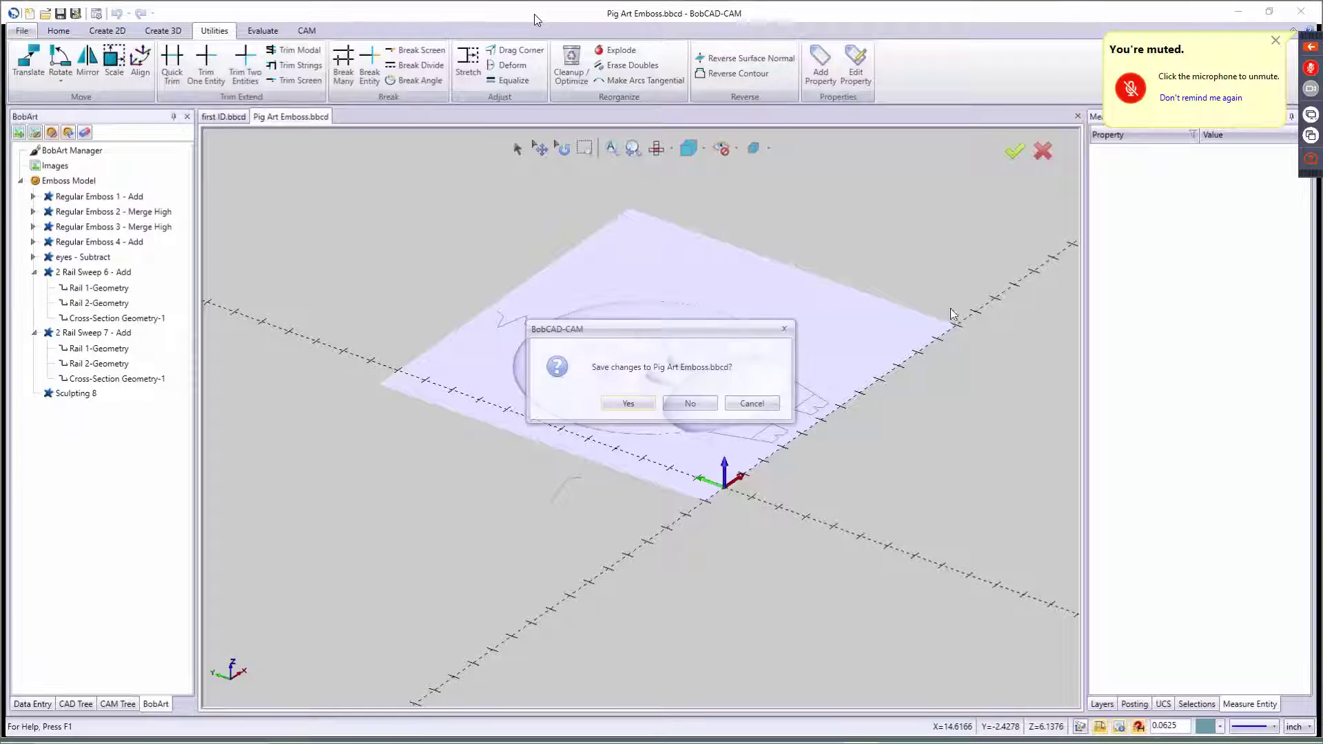
click(687, 401)
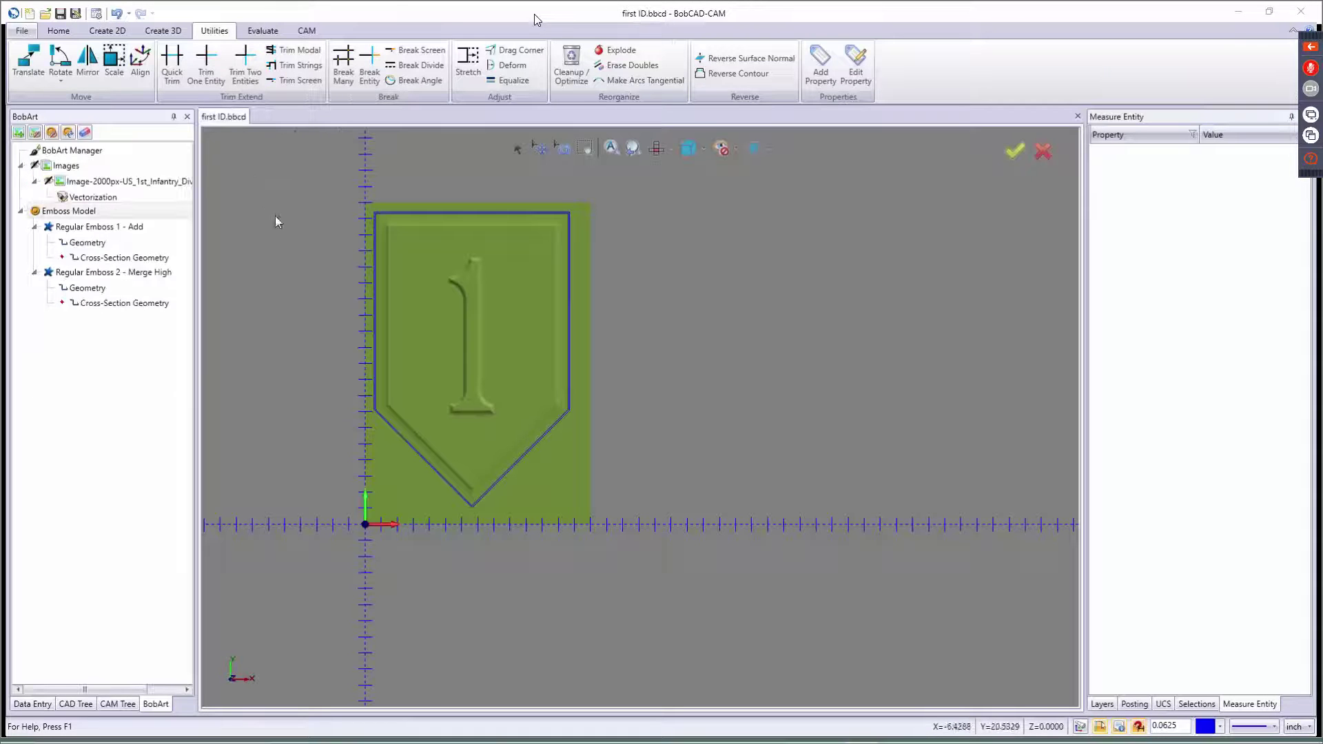
click(47, 15)
click(490, 336)
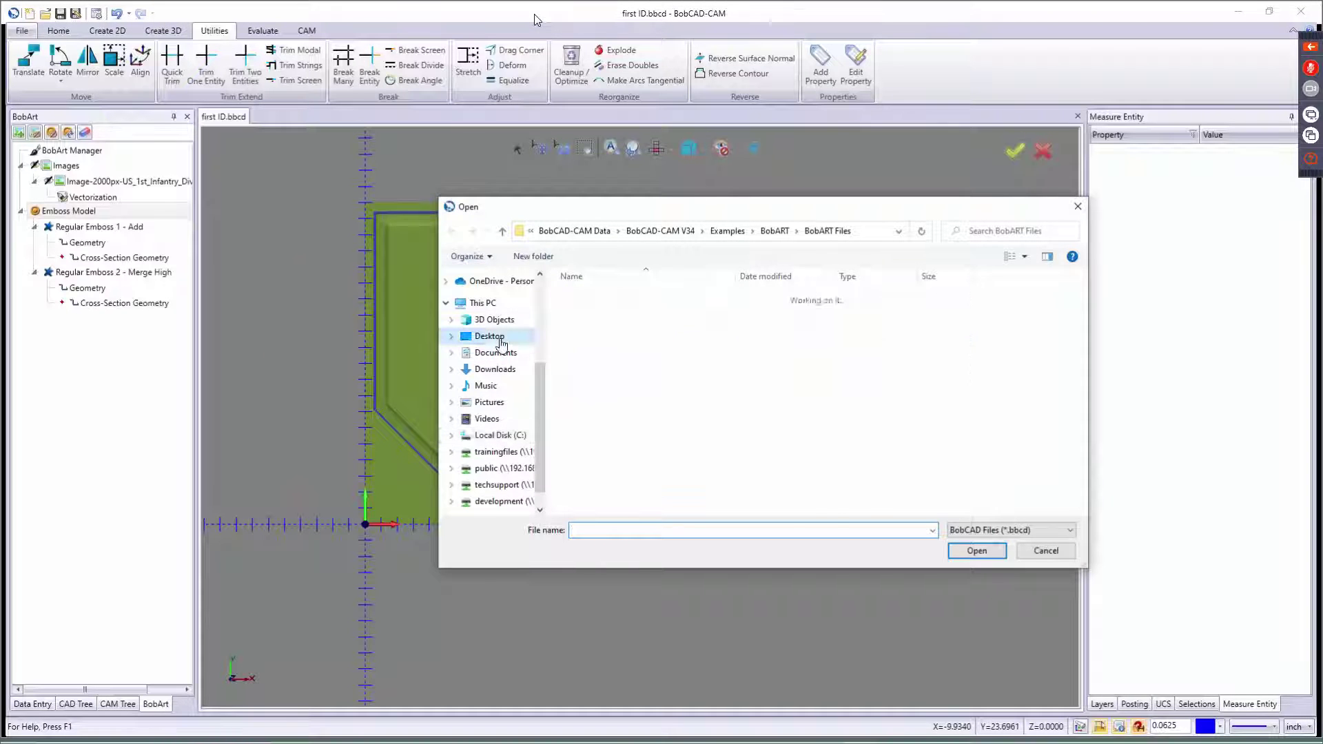
scroll(632, 380, down, 1)
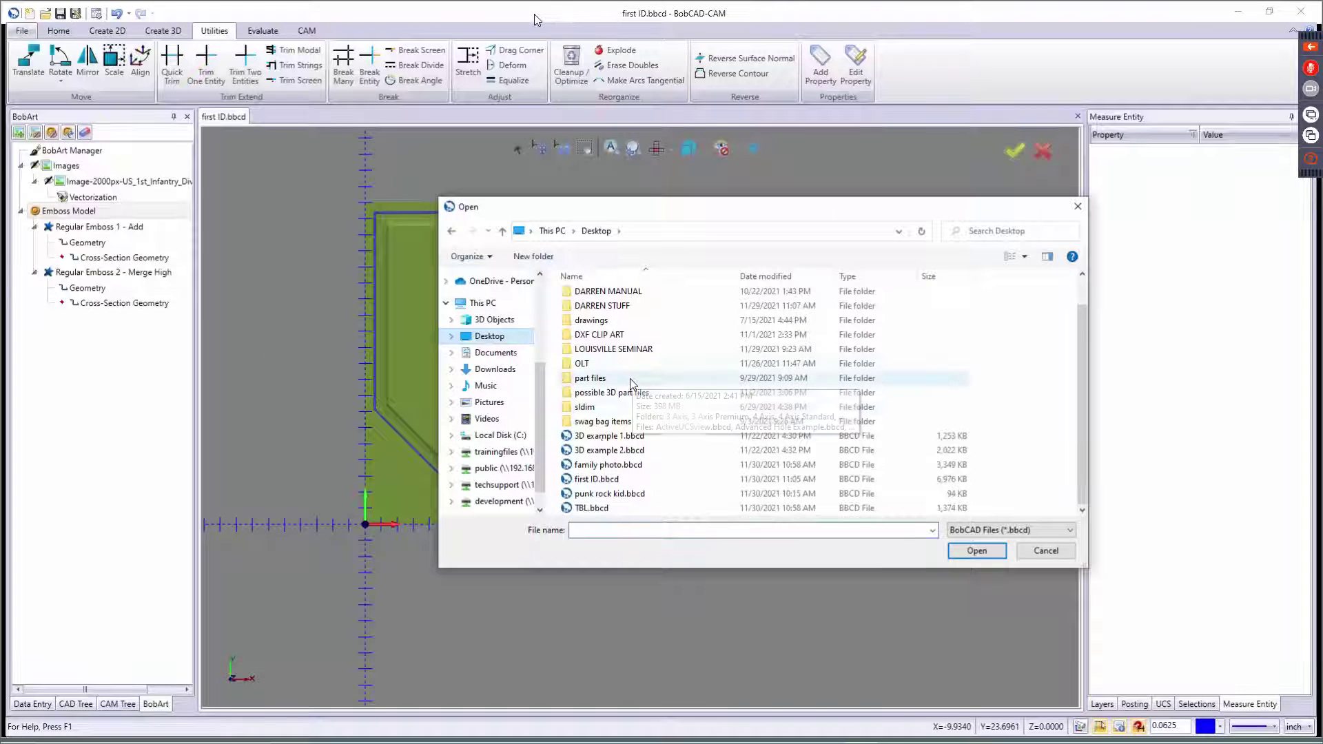
double_click(589, 510)
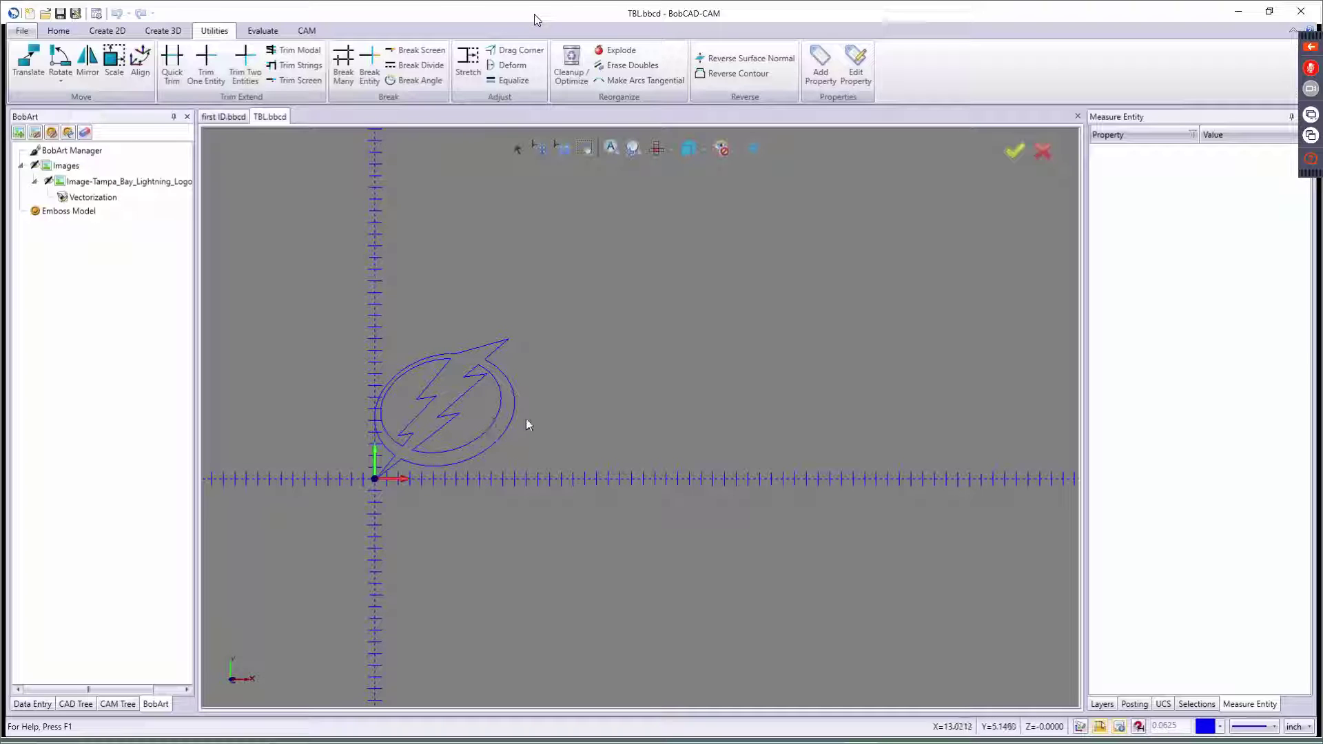
Create a new milling job for the BC_3x_Laser machine and continue with the Stock Wizard to the stock definition without picking workpiece geometry
middle_drag(510, 382, 637, 373)
scroll(601, 406, up, 3)
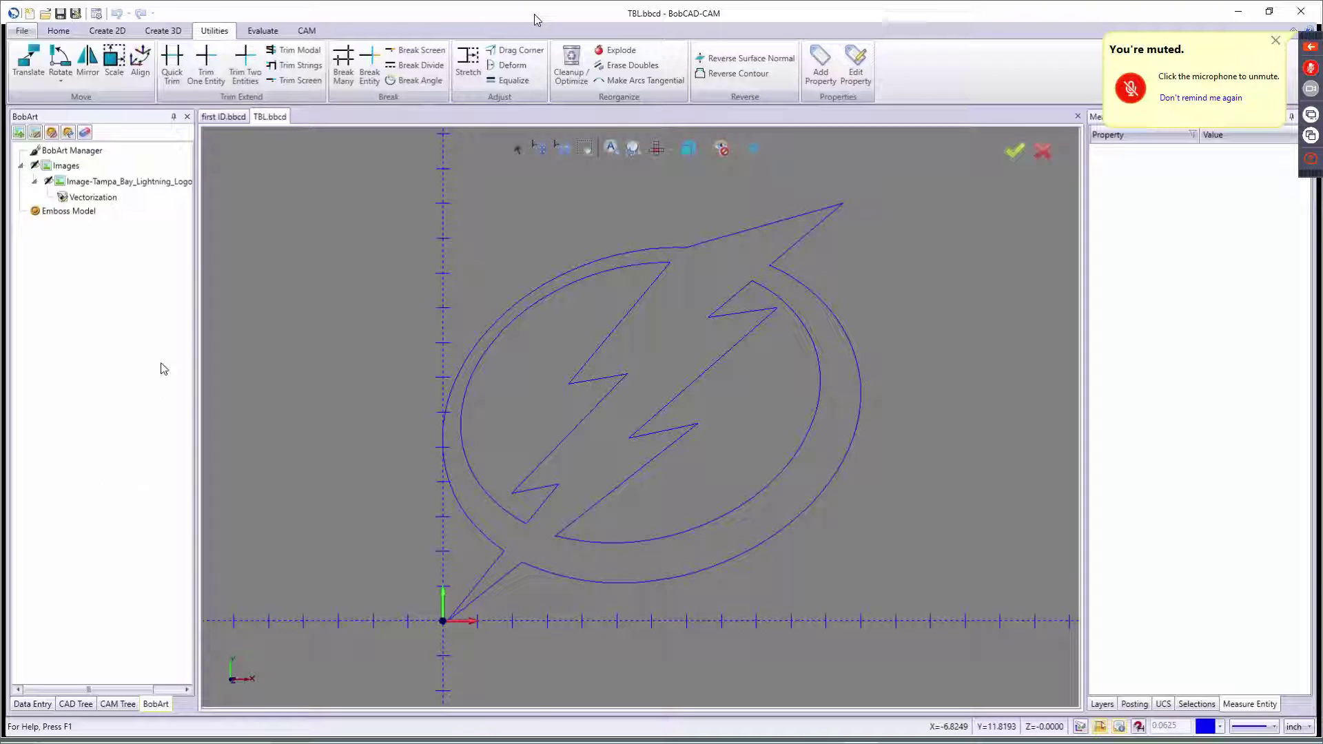
click(308, 33)
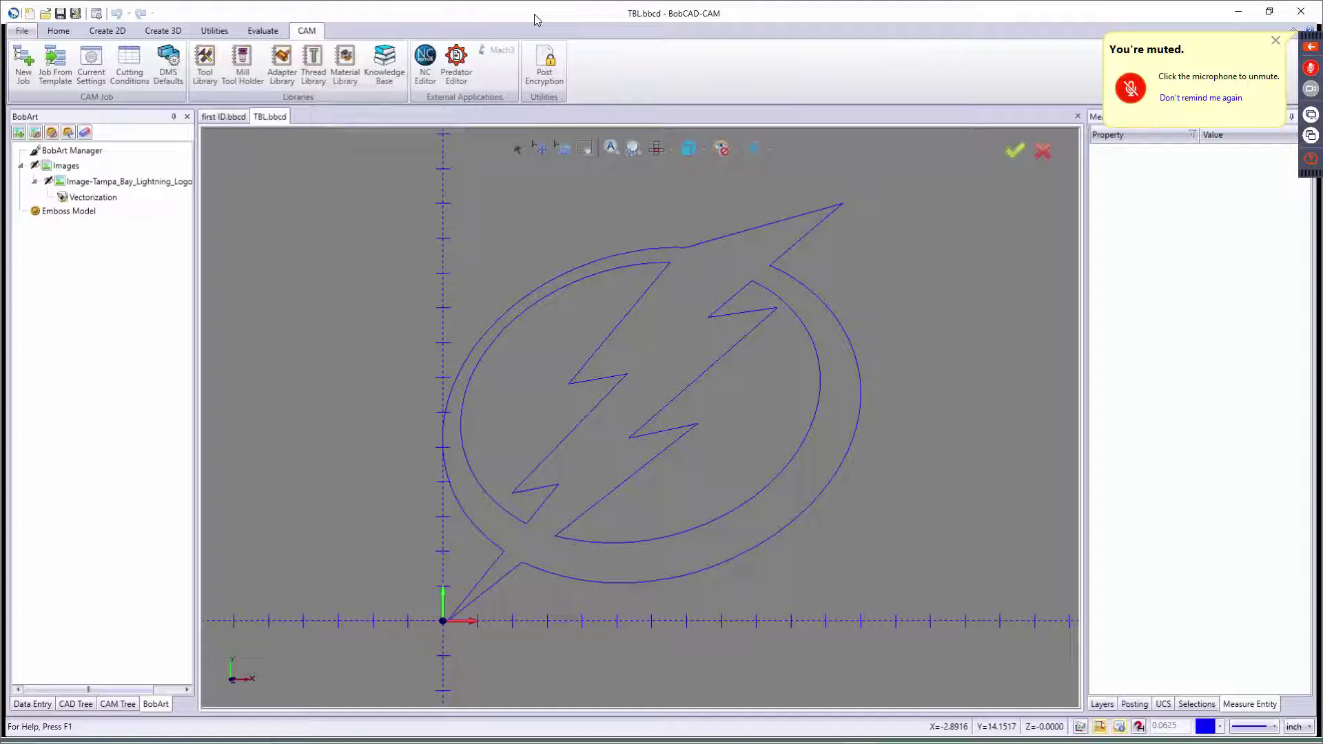
click(23, 63)
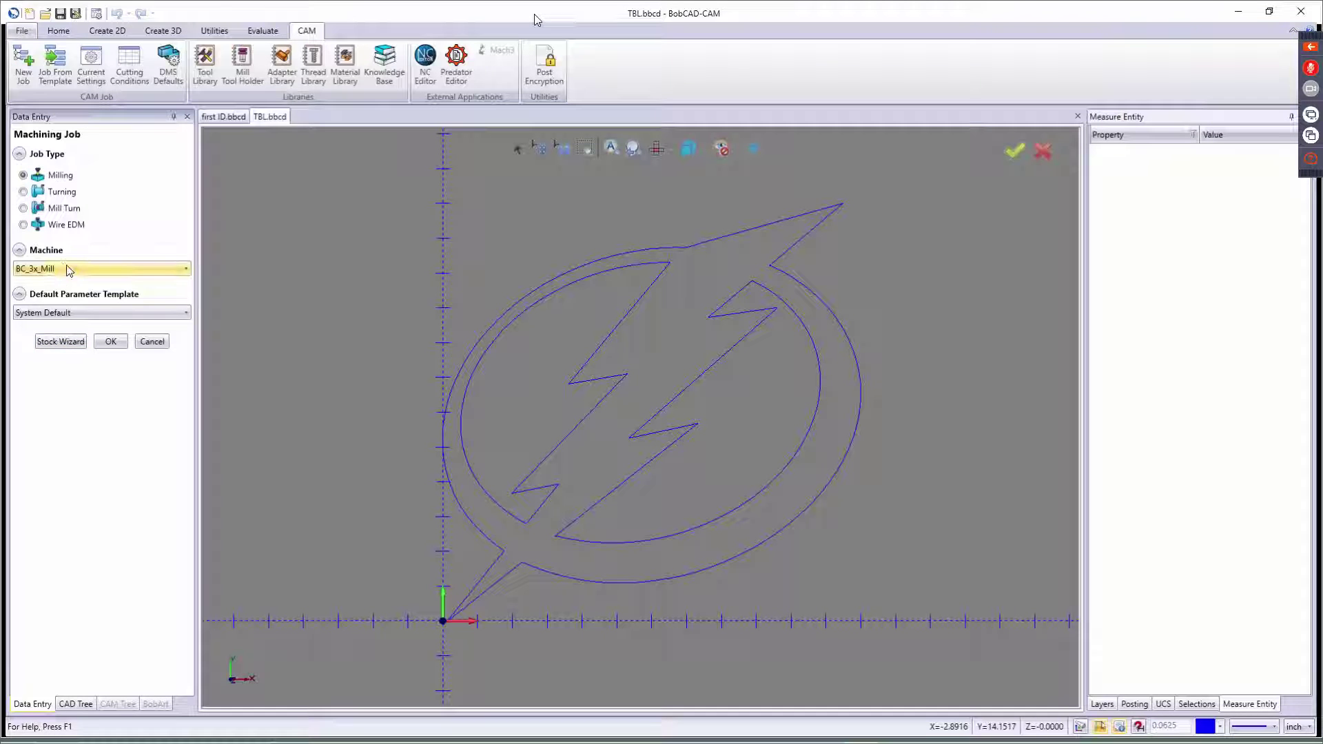
click(69, 271)
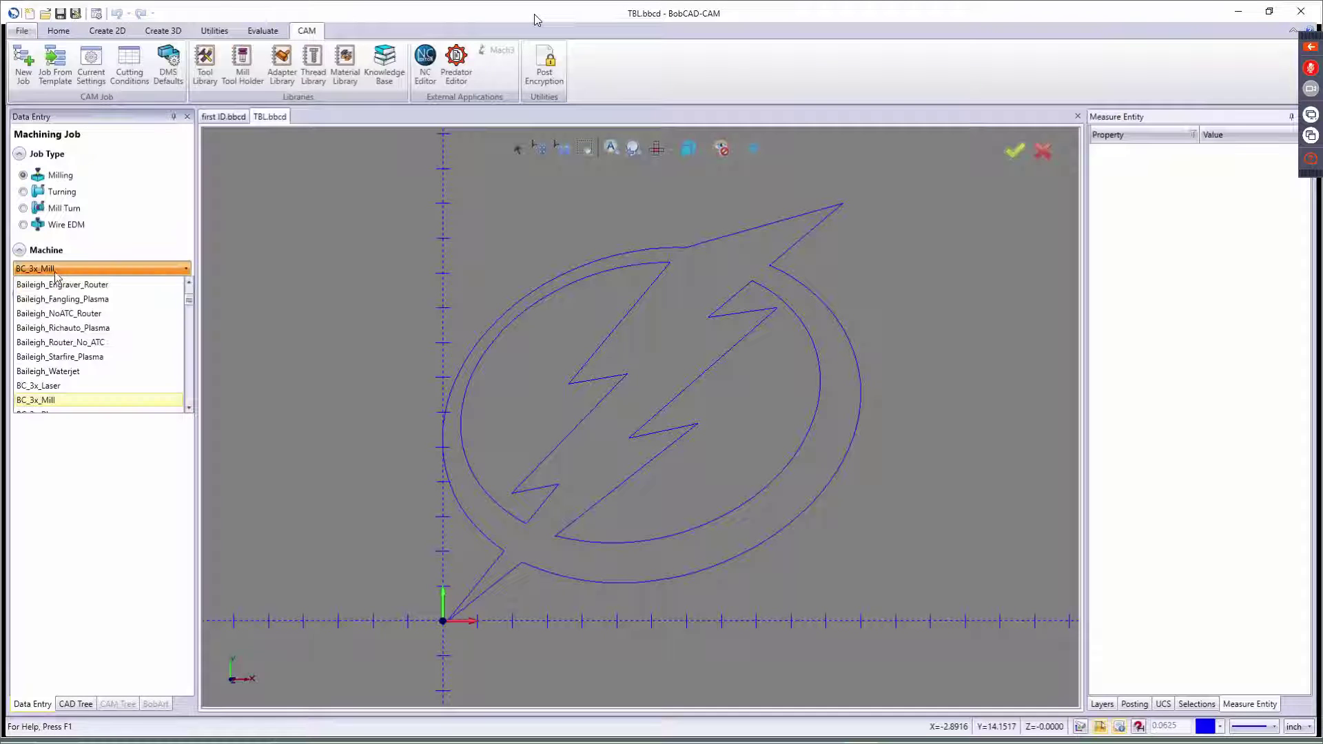
click(52, 388)
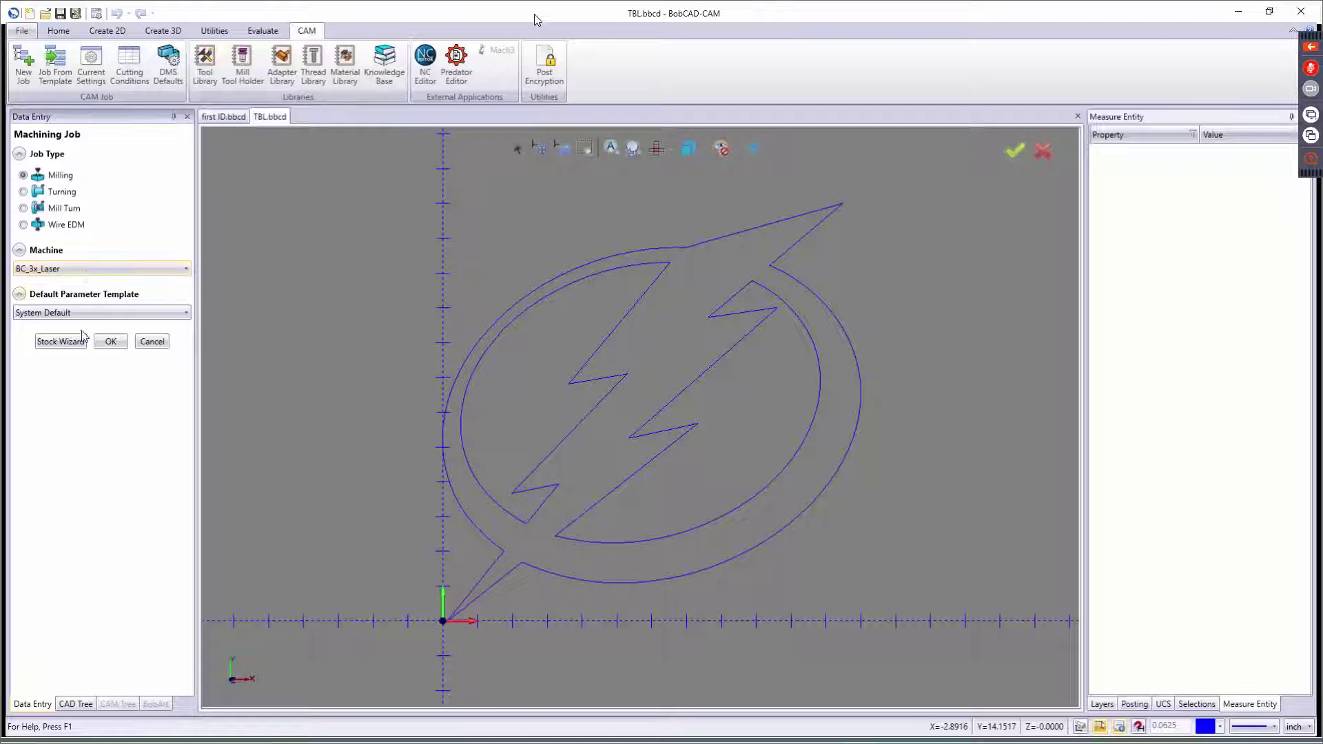
click(61, 342)
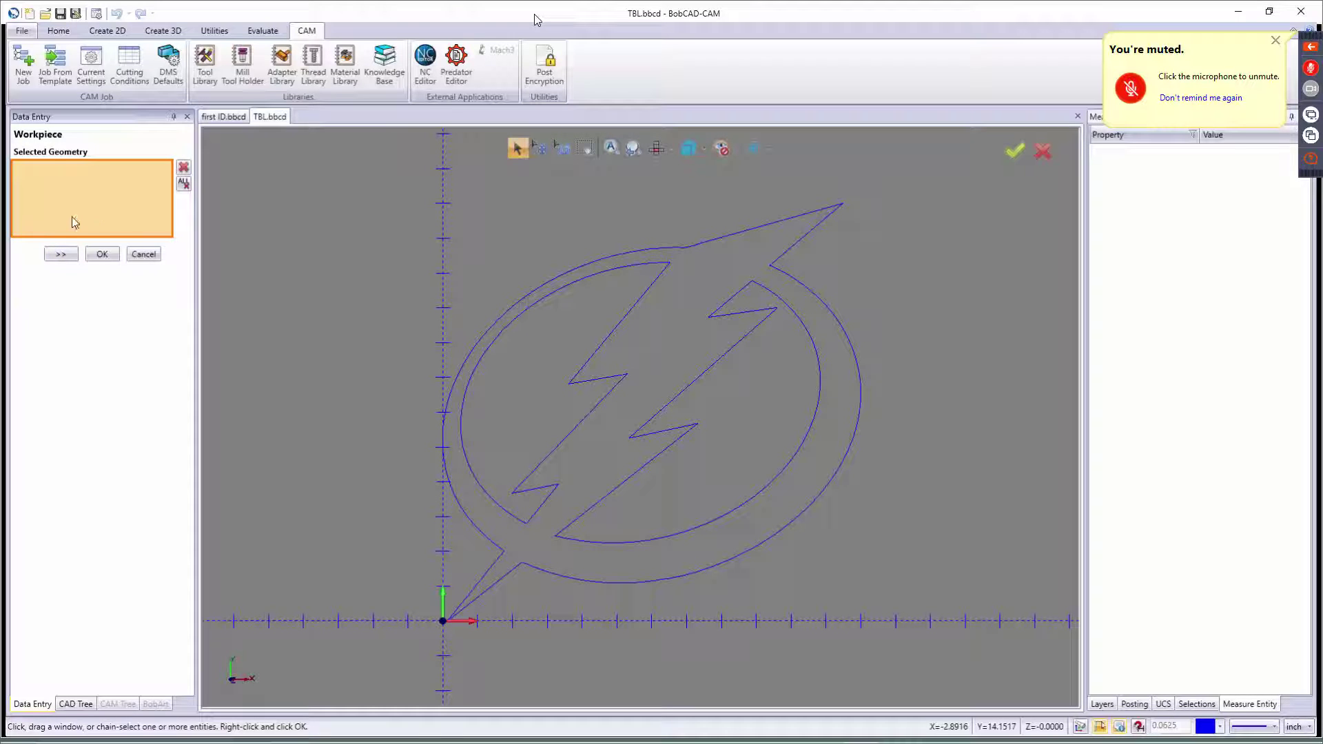
click(67, 260)
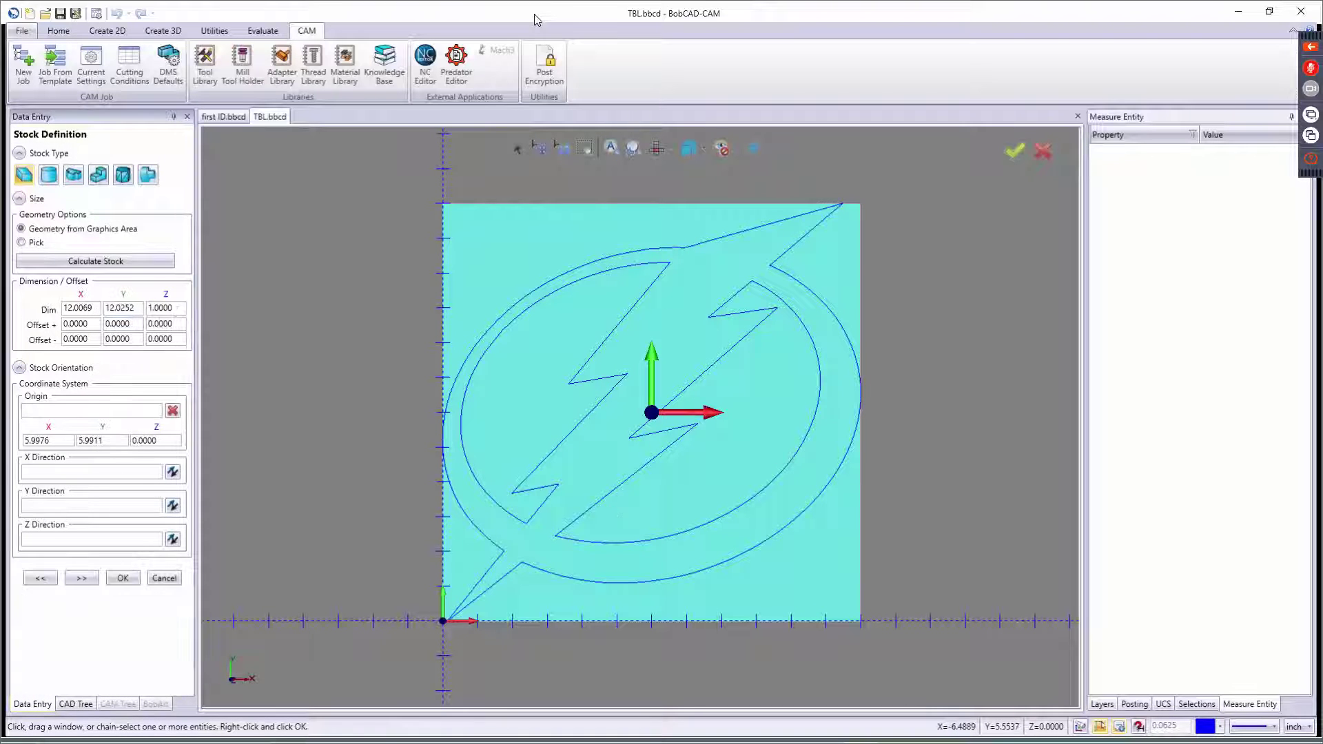
Set the stock's positive Y offset to 1 and its Z dimension to 0.5 inches
drag(160, 308, 118, 324)
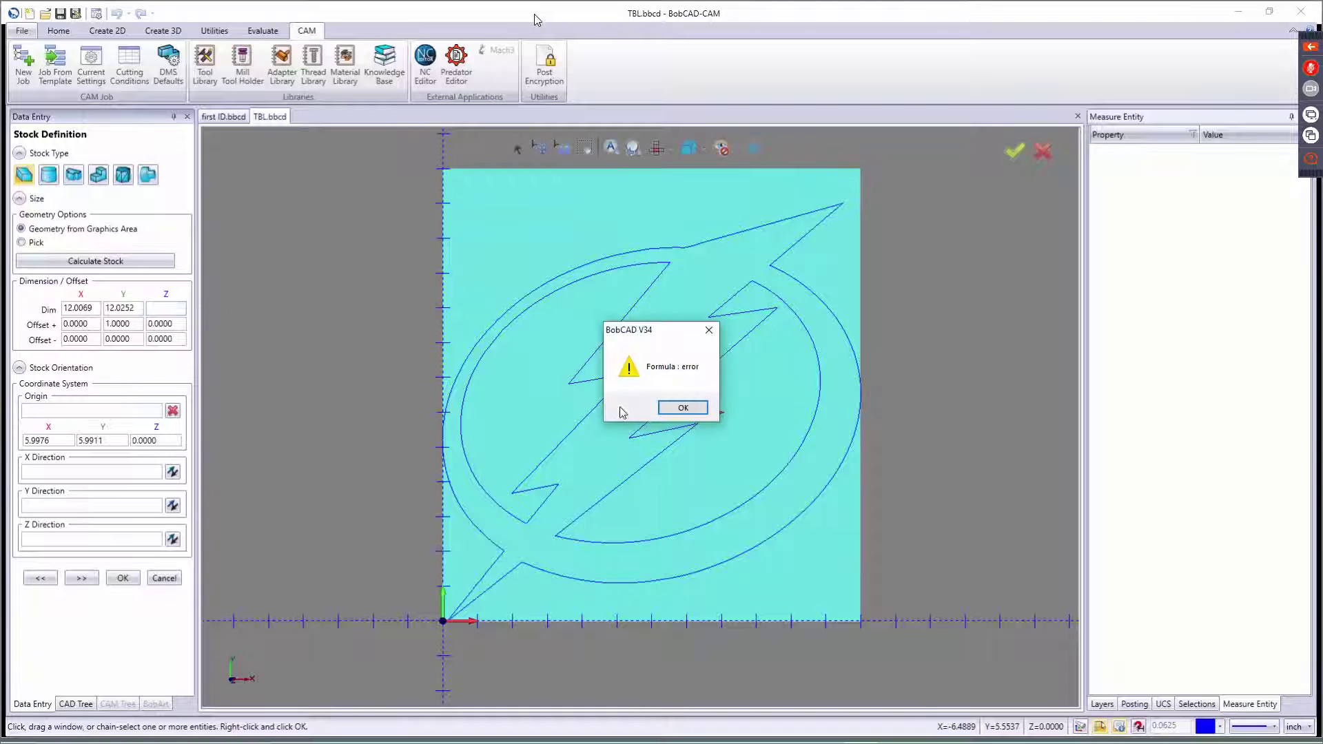
click(683, 409)
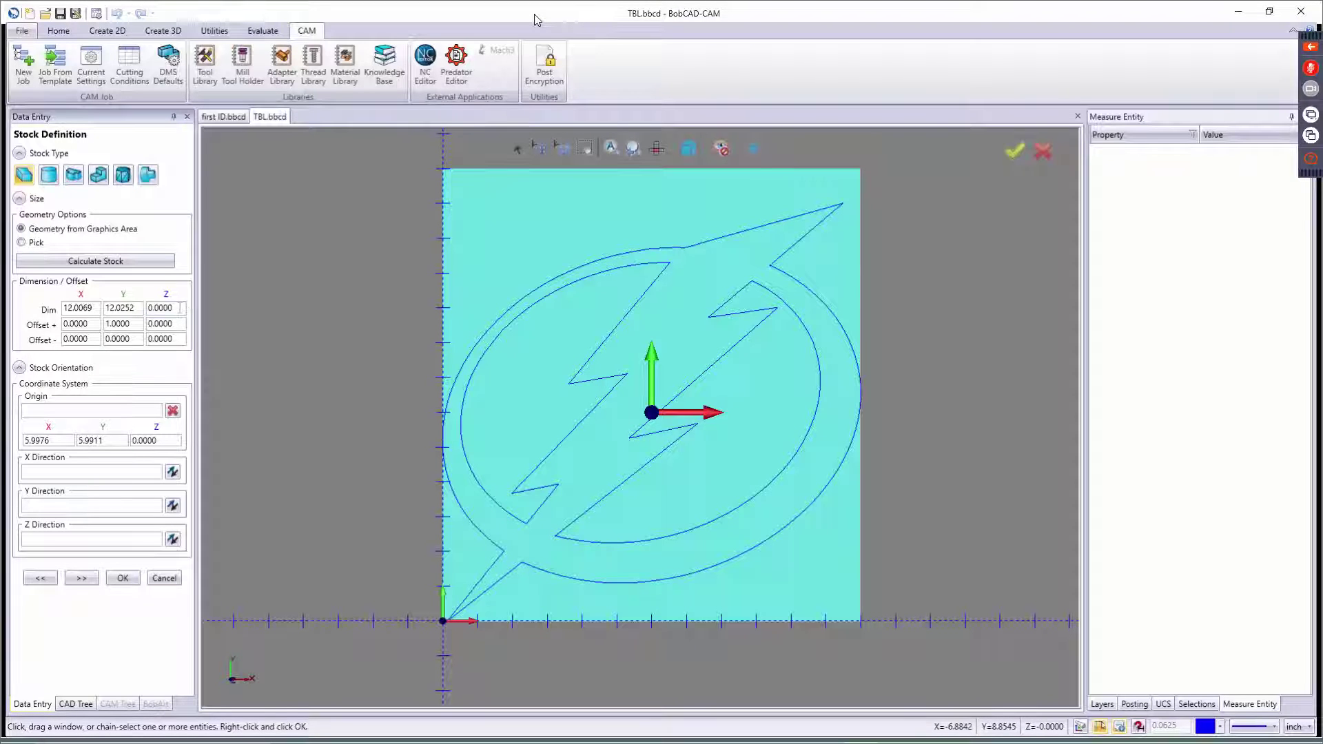
double_click(179, 308)
key(BackSpace)
text(.5)
key(Tab)
Set the stock's X and Y dimensions to 13 inches each and proceed to the machine setup
click(81, 321)
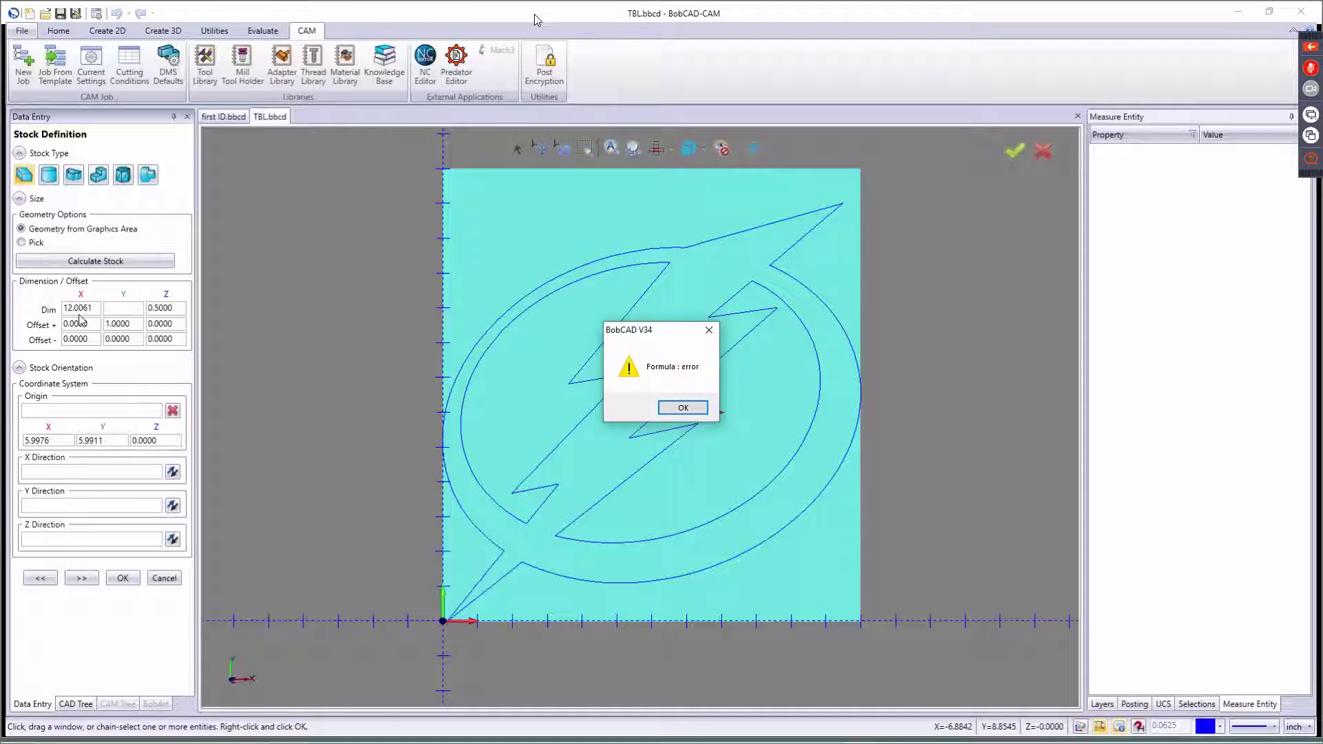
click(682, 407)
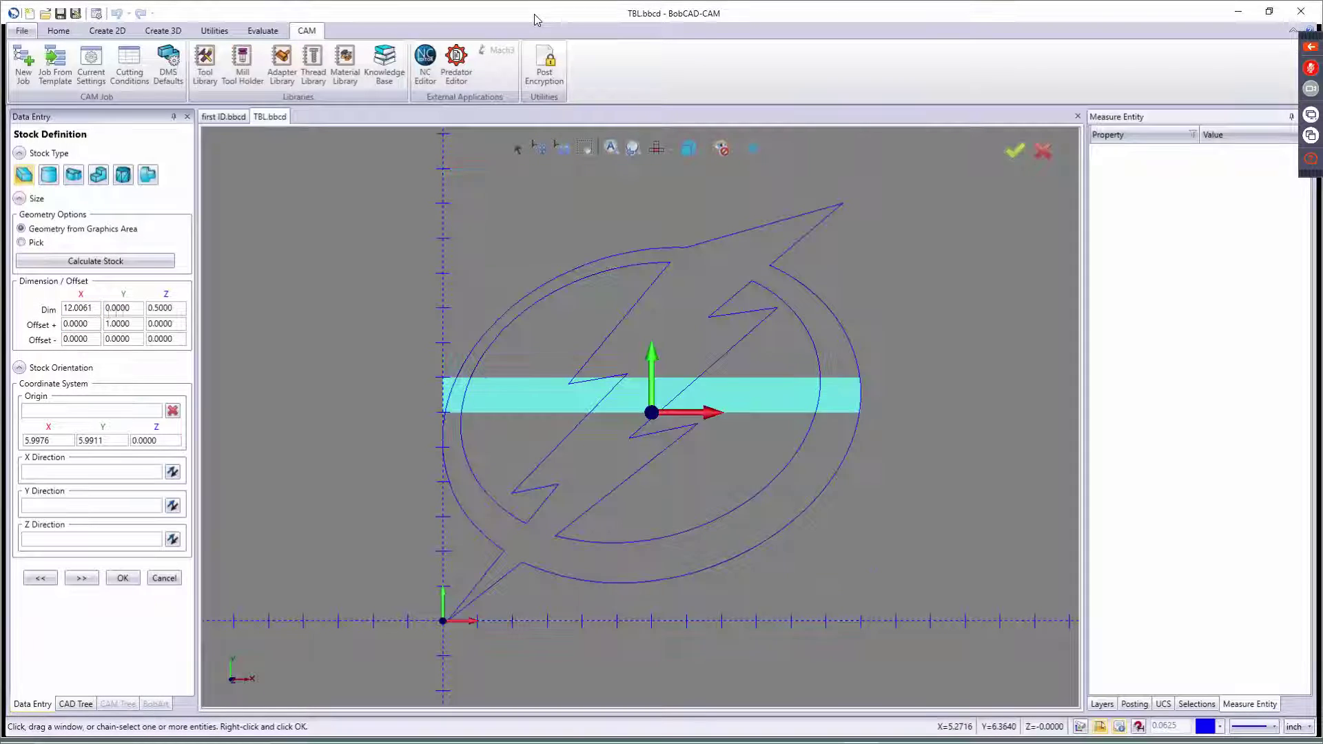
drag(135, 308, 81, 311)
text(13)
key(Tab)
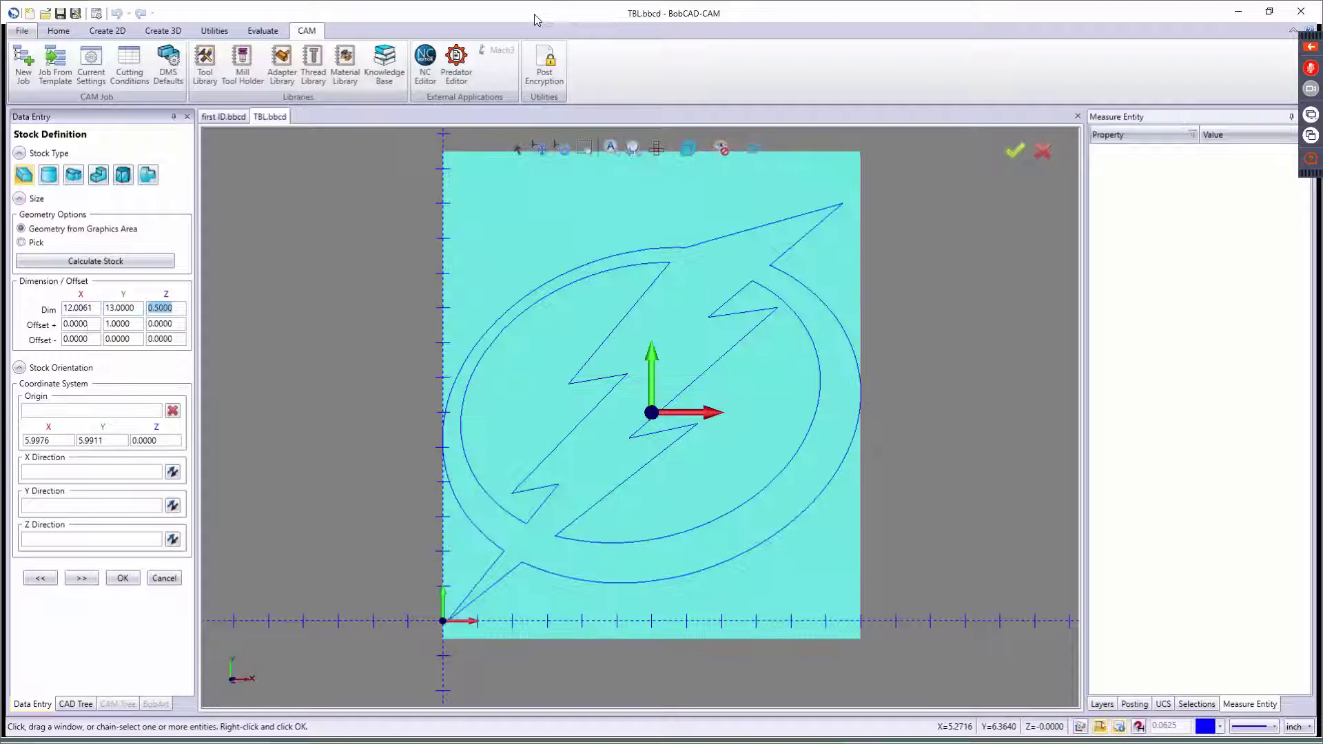
double_click(94, 306)
text(13)
key(Tab)
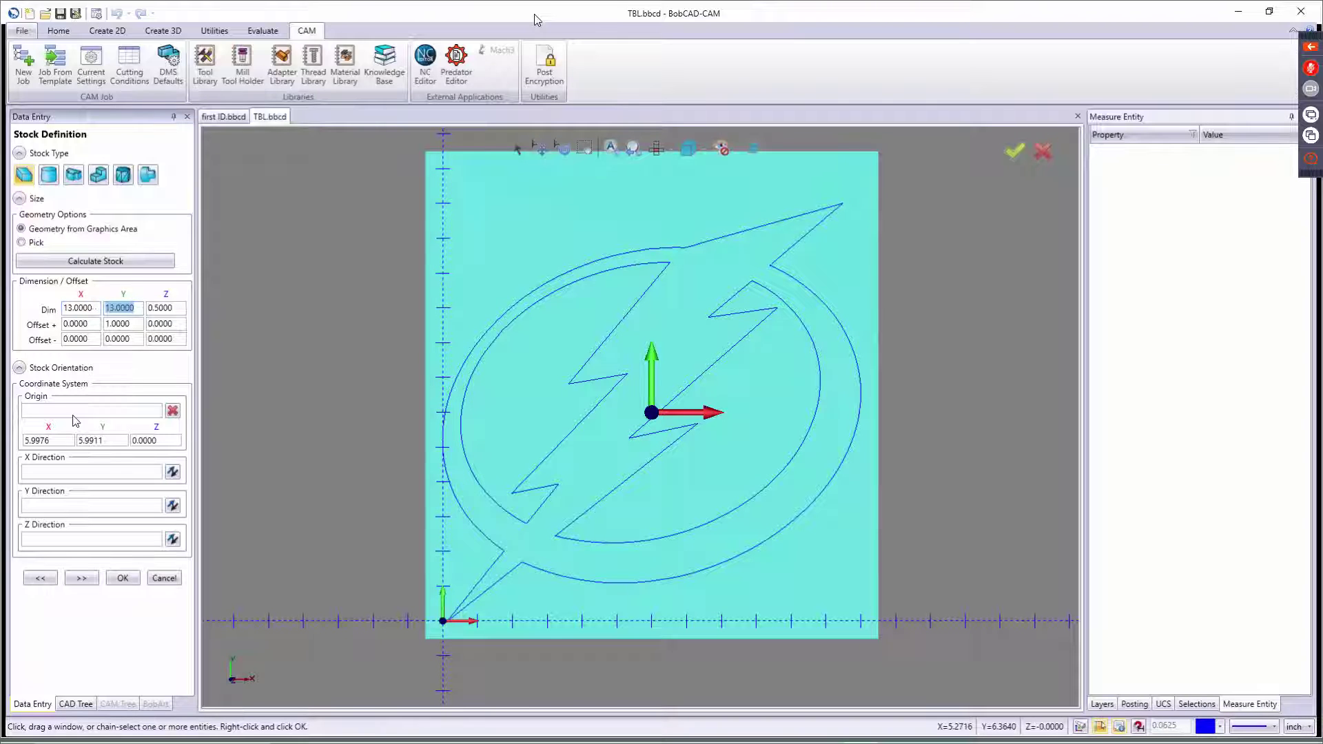
click(82, 582)
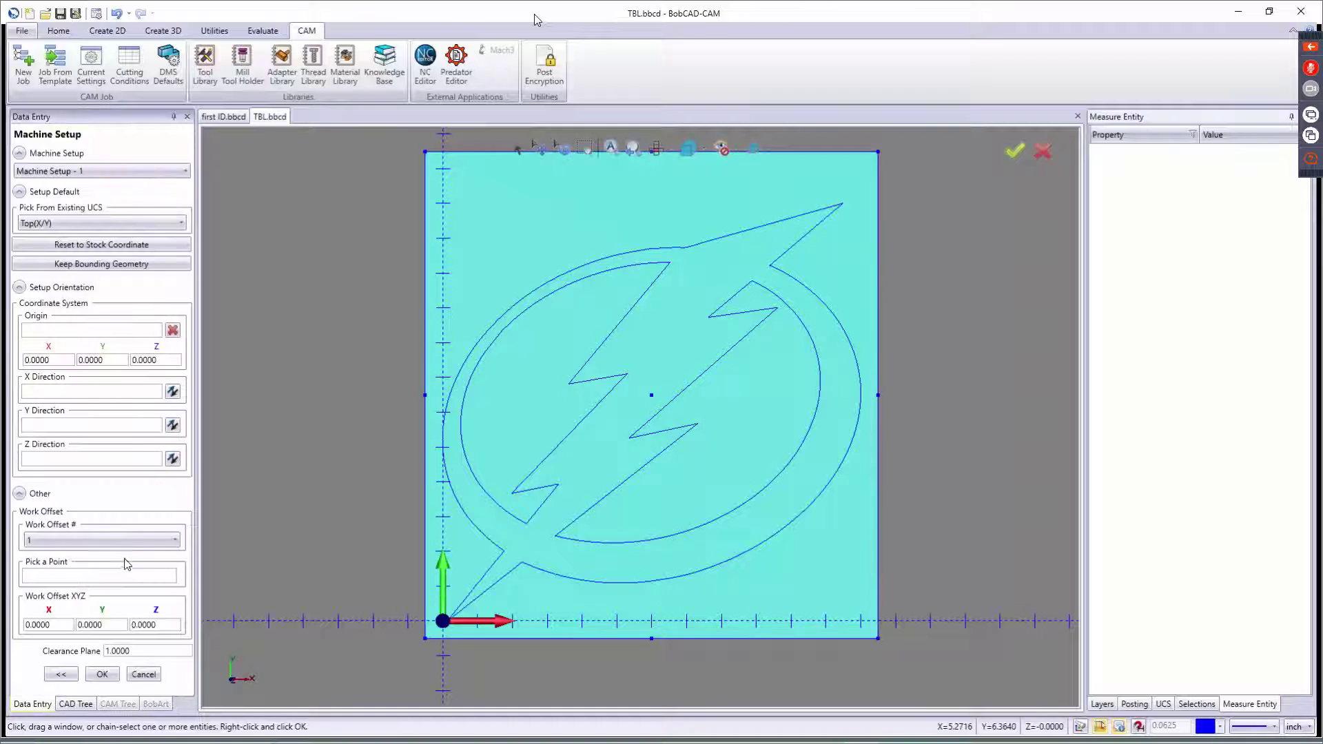
Place the machine setup origin on the stock's top corner nearest the logo's lower-left tip and complete the job setup
middle_drag(517, 606, 576, 552)
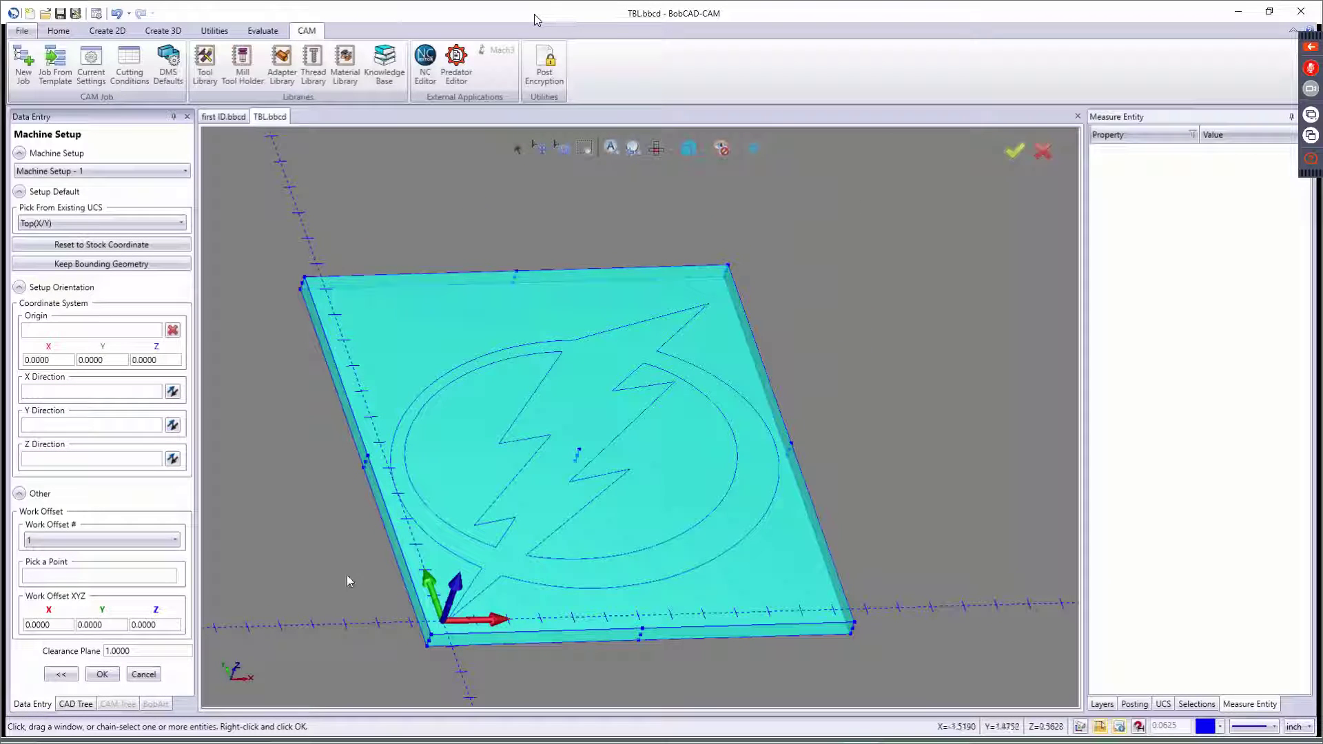
click(81, 331)
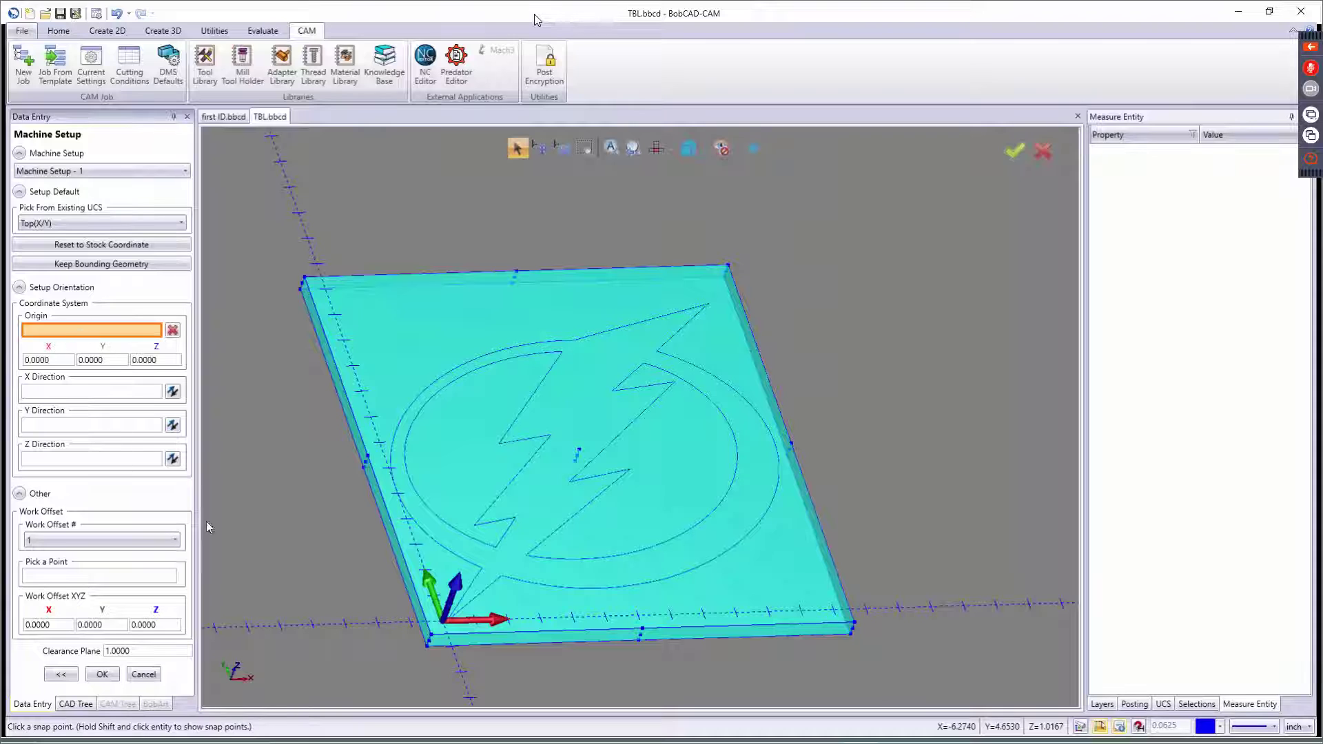
click(433, 638)
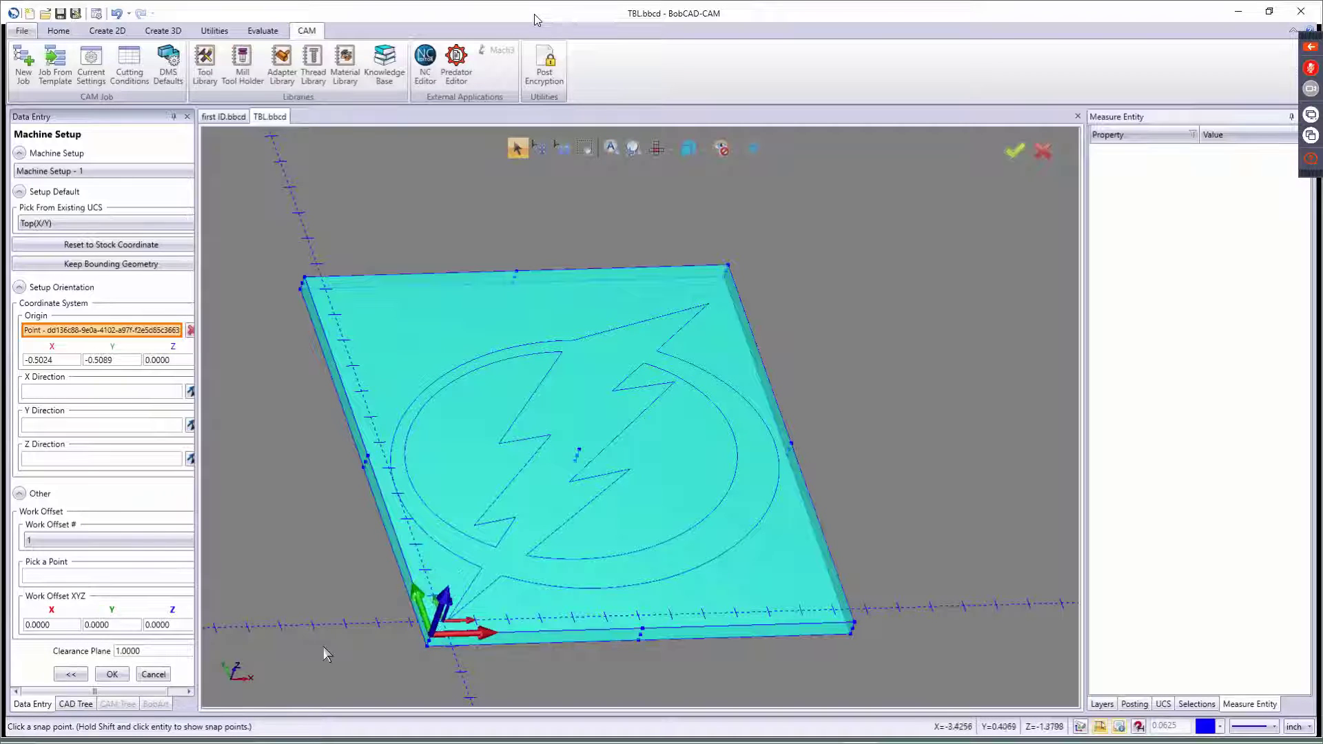
click(579, 455)
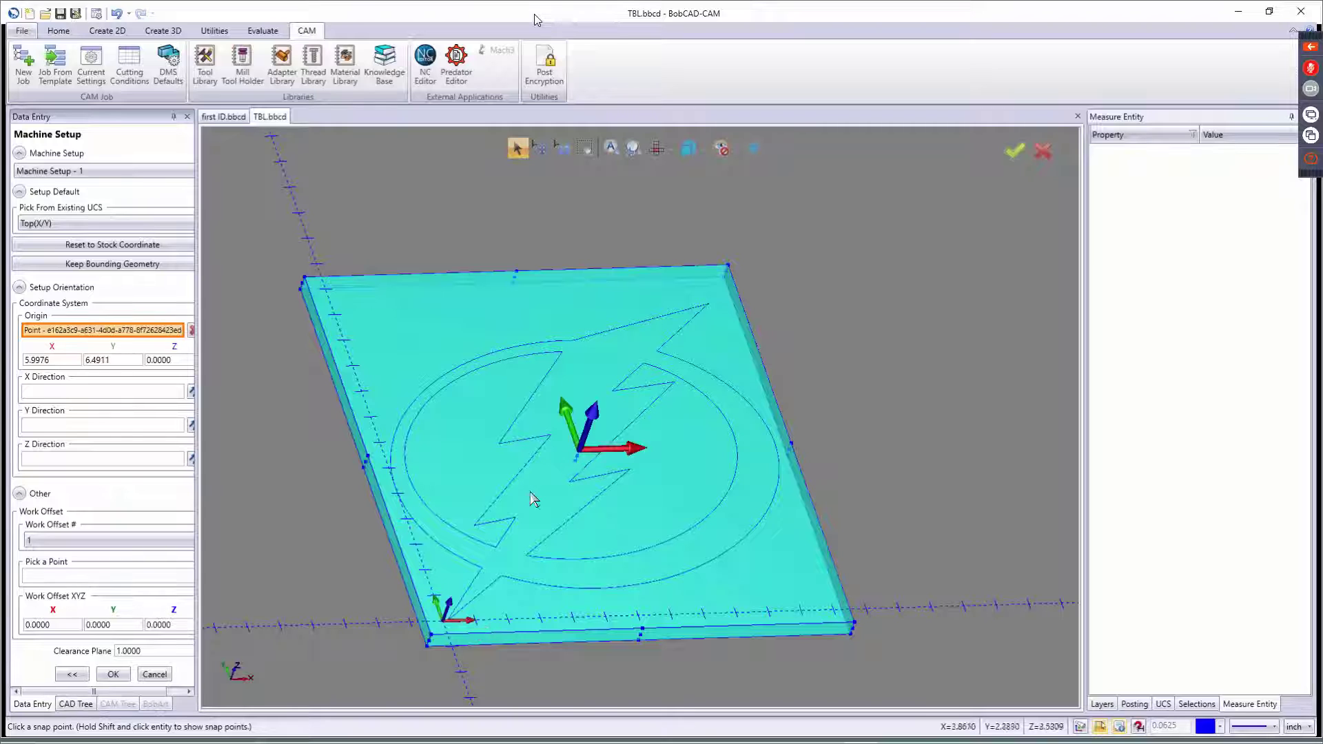
click(431, 636)
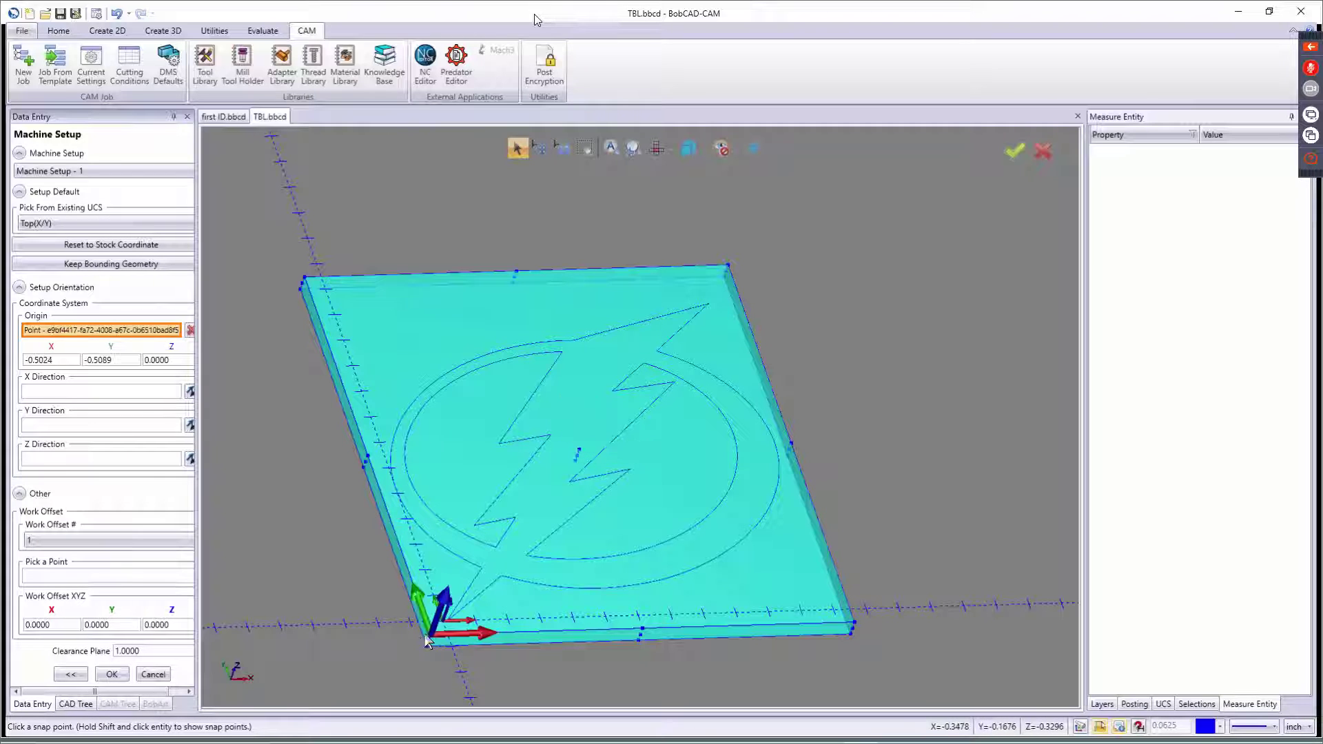
click(112, 675)
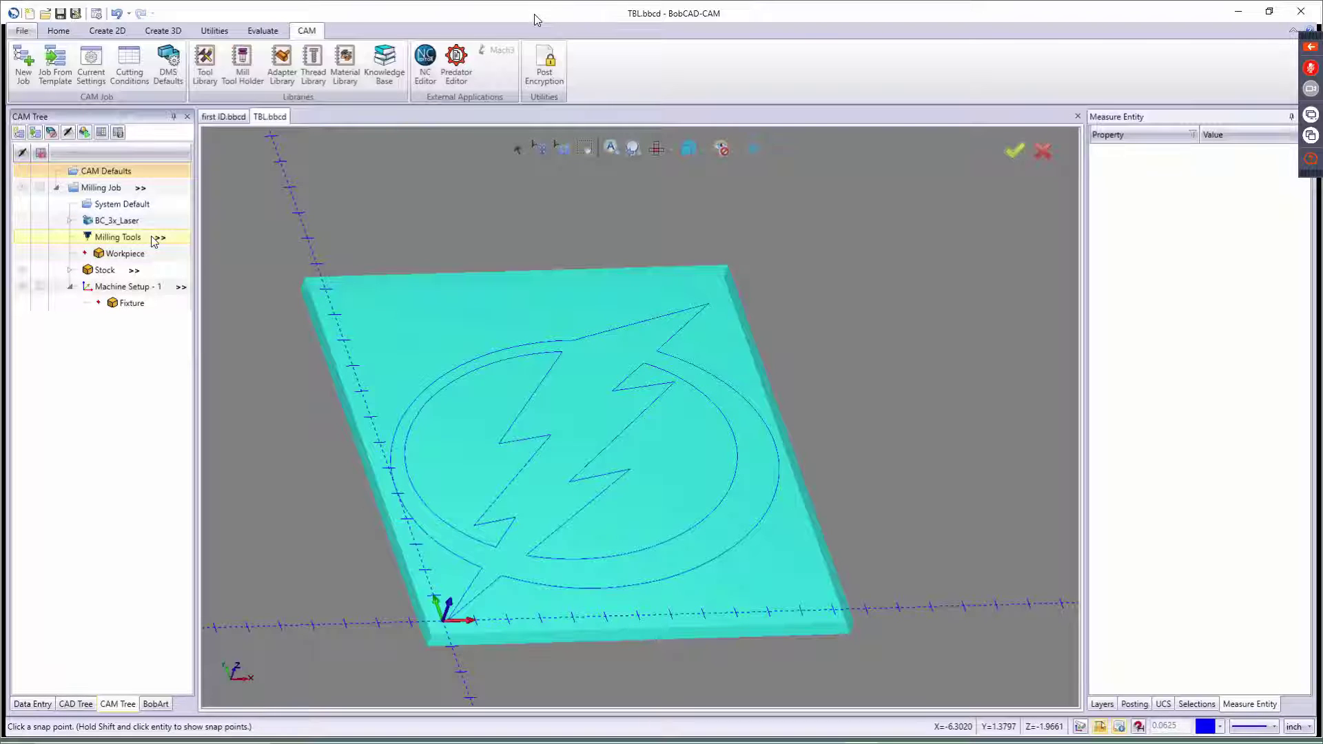
Start a Mill 2 Axis feature under Machine Setup - 1 and select all the lightning logo's contours as its geometry
right_click(101, 288)
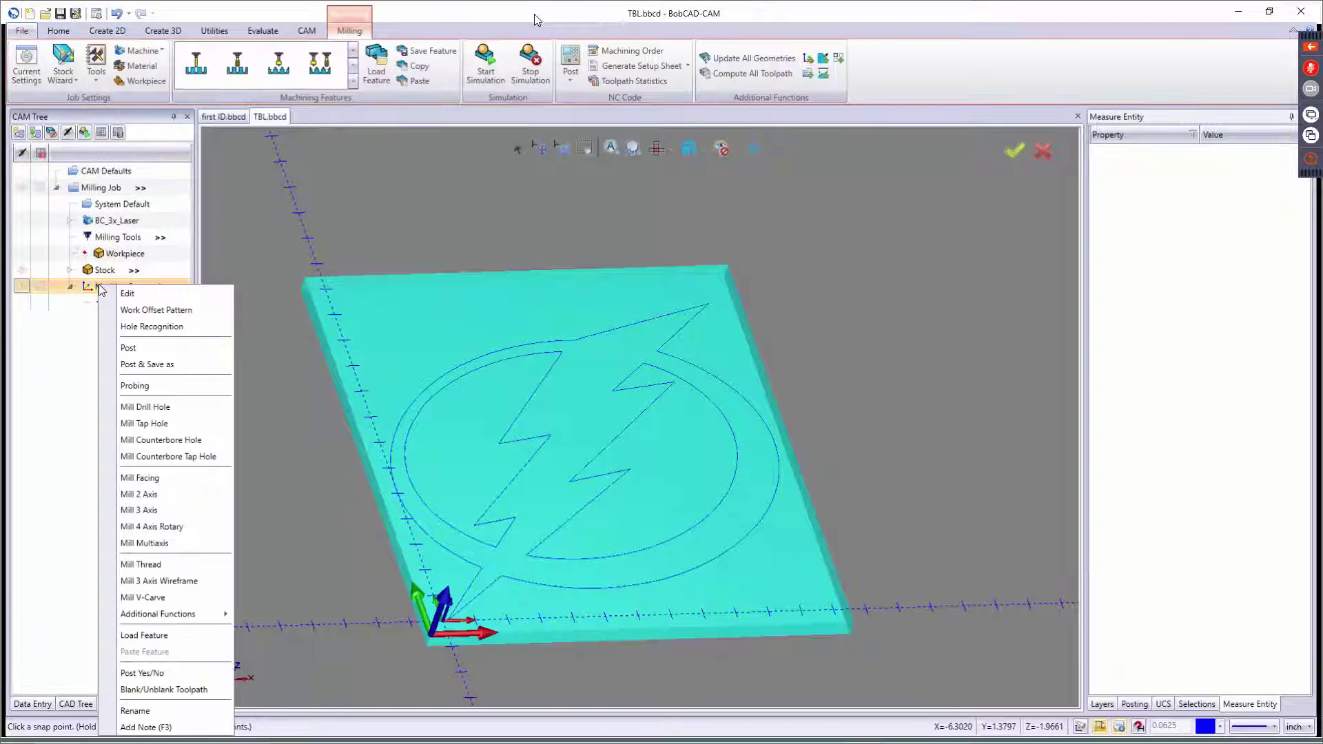
click(141, 495)
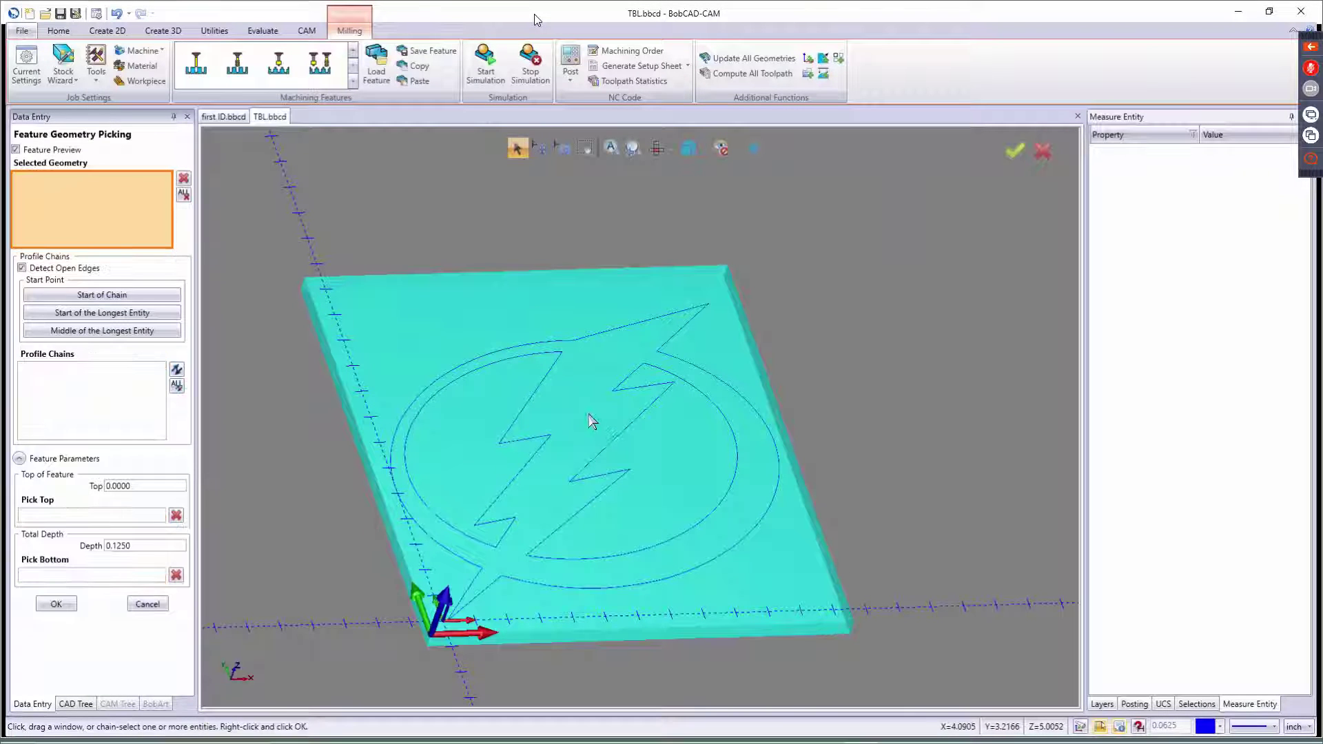
drag(569, 383, 276, 468)
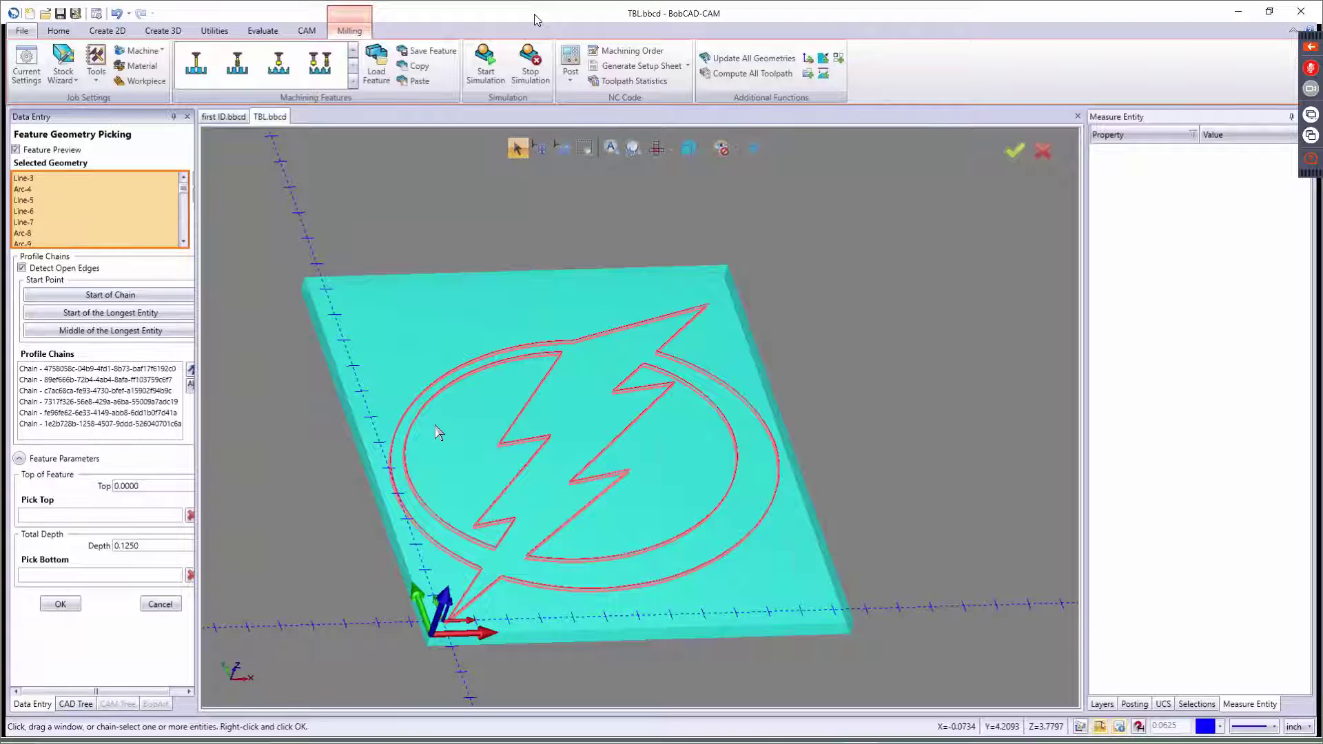
Cancel the 2-axis feature's geometry picking and hide the stock so only the logo's wireframe is displayed
key(t)
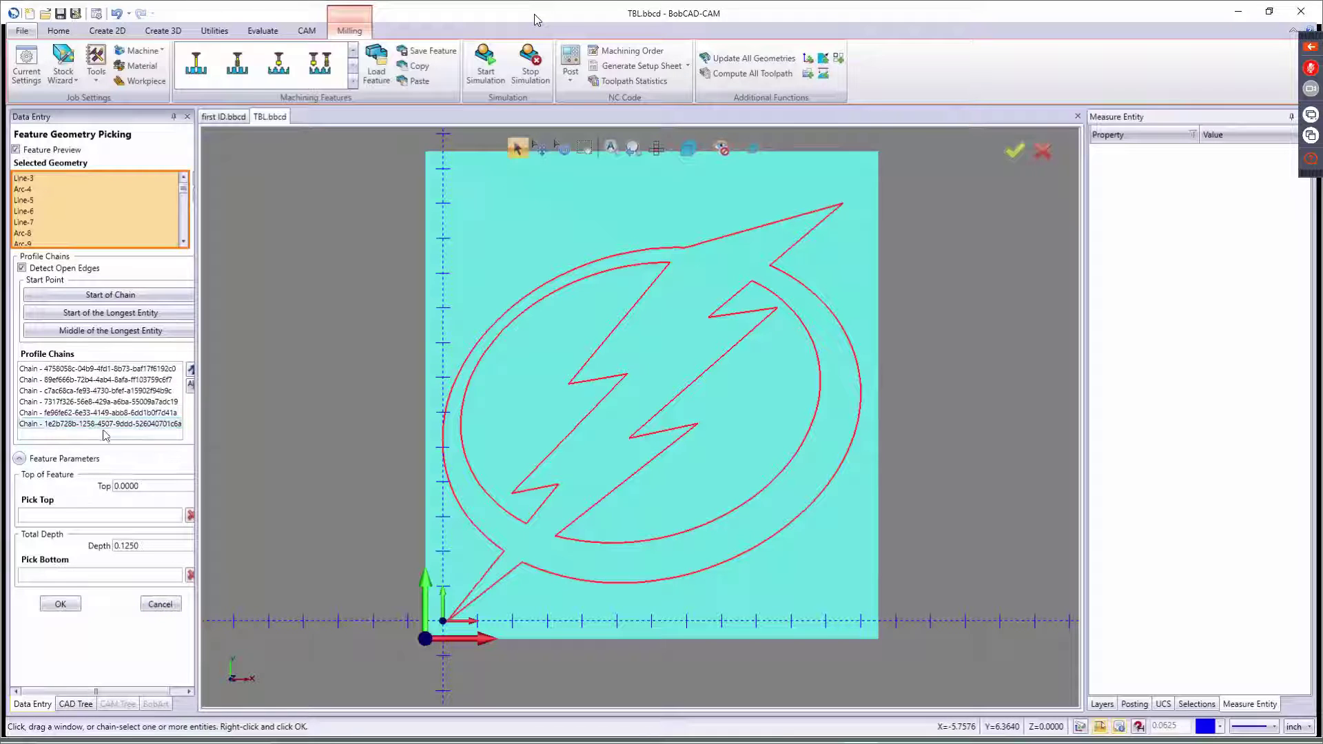
click(159, 603)
click(935, 587)
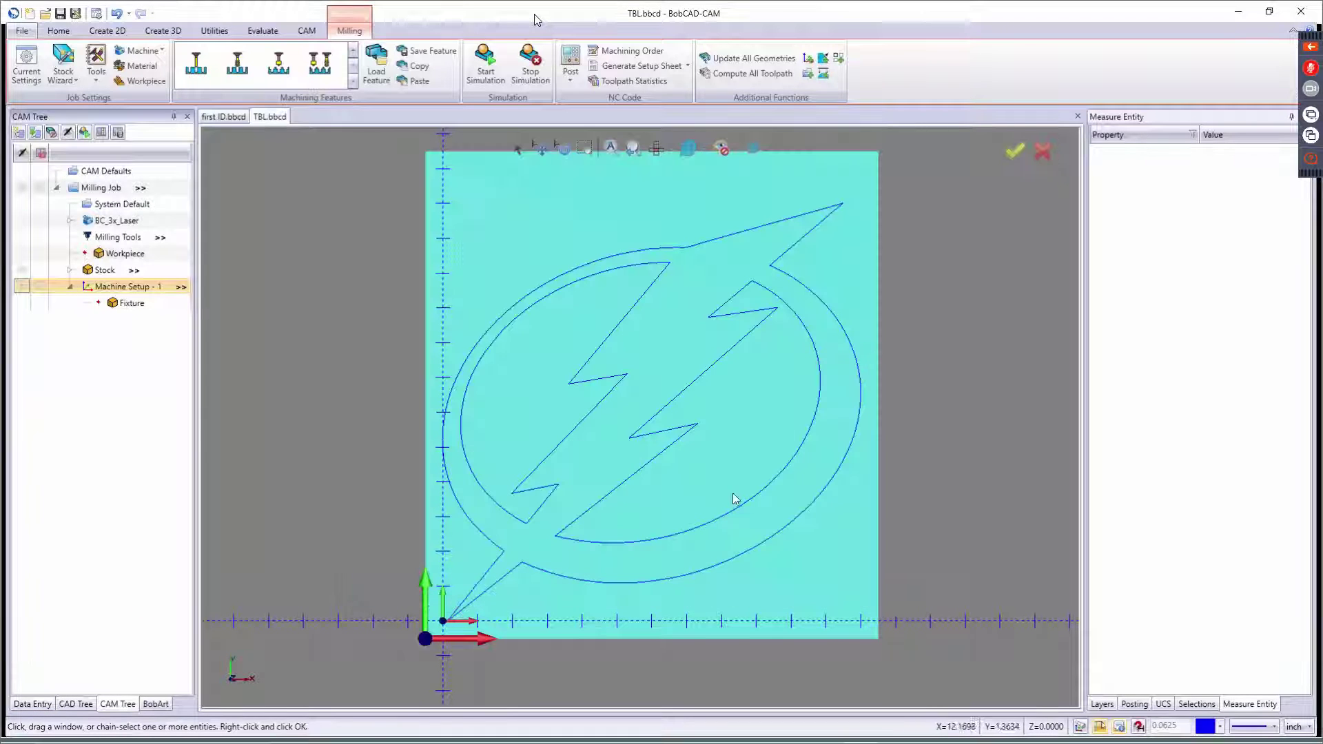
right_click(105, 275)
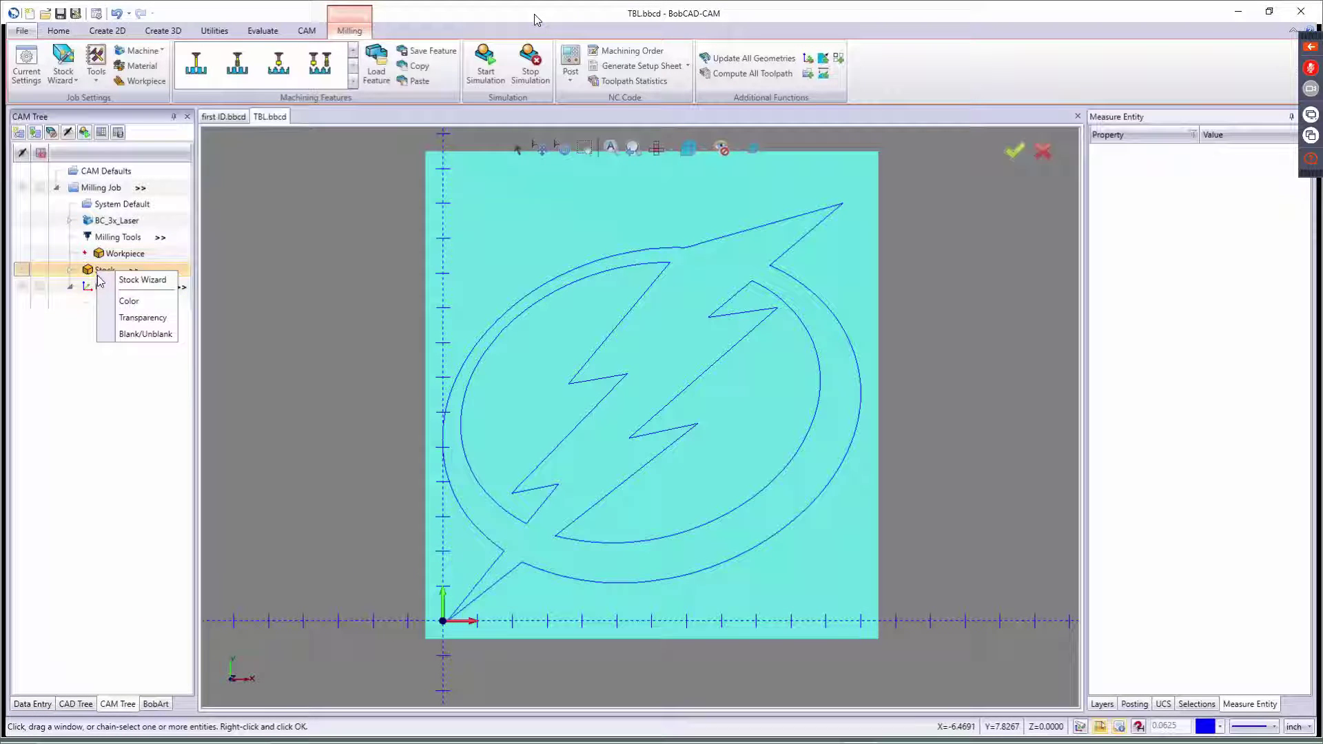
click(131, 335)
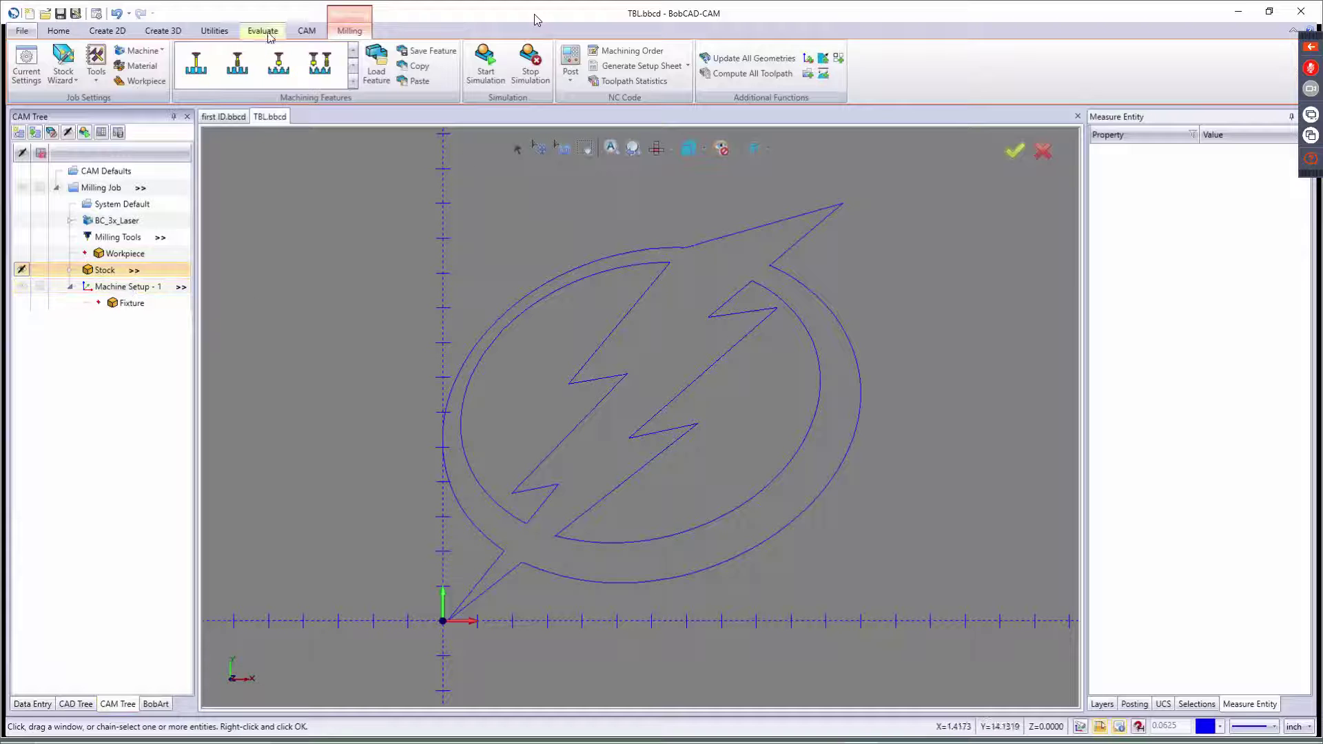
Run Cleanup / Optimize on all of the lightning logo's lines and arcs
click(224, 32)
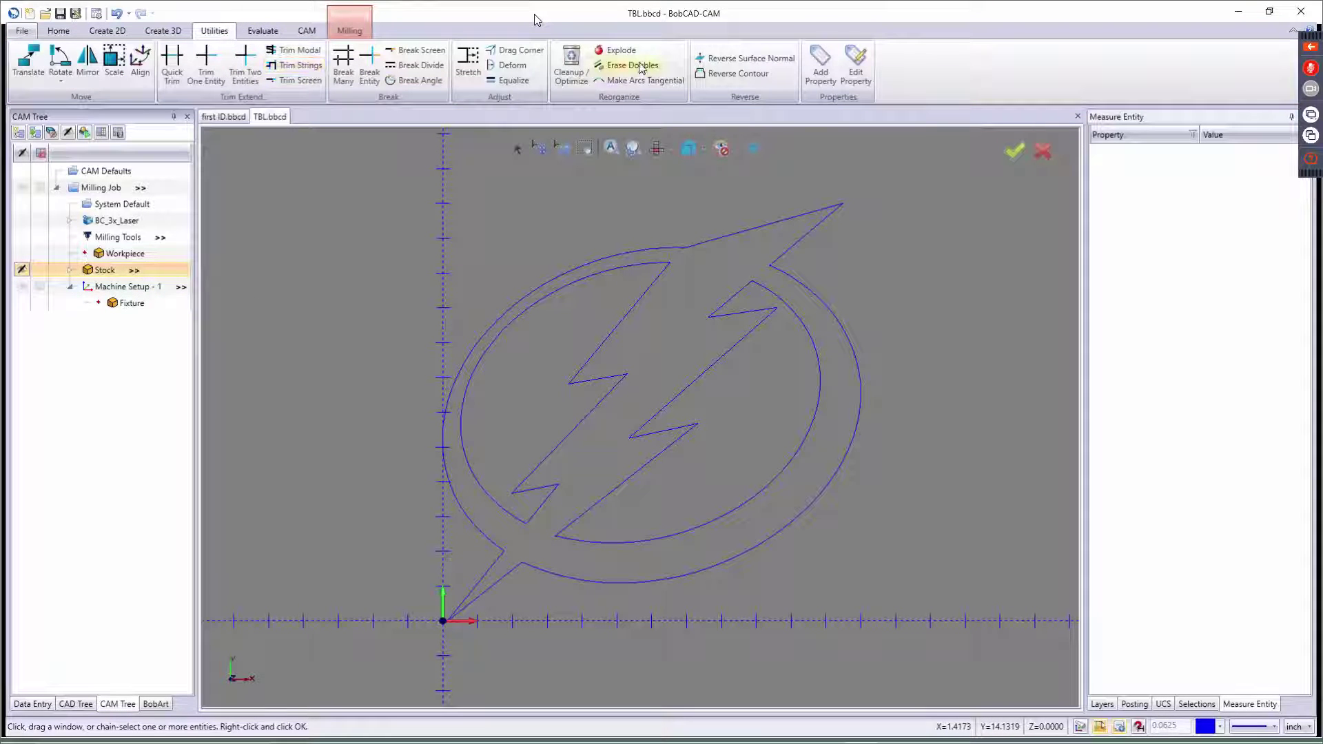
click(571, 64)
scroll(487, 367, down, 4)
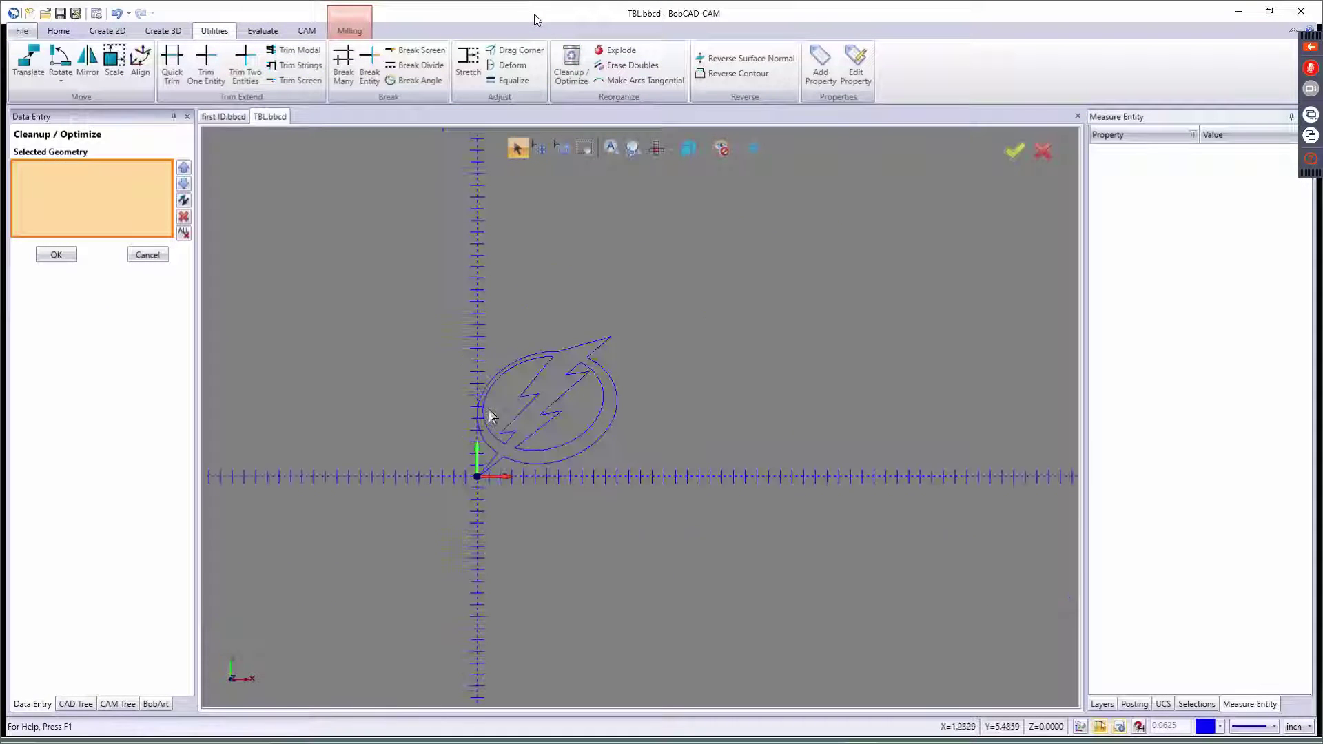
drag(402, 287, 721, 568)
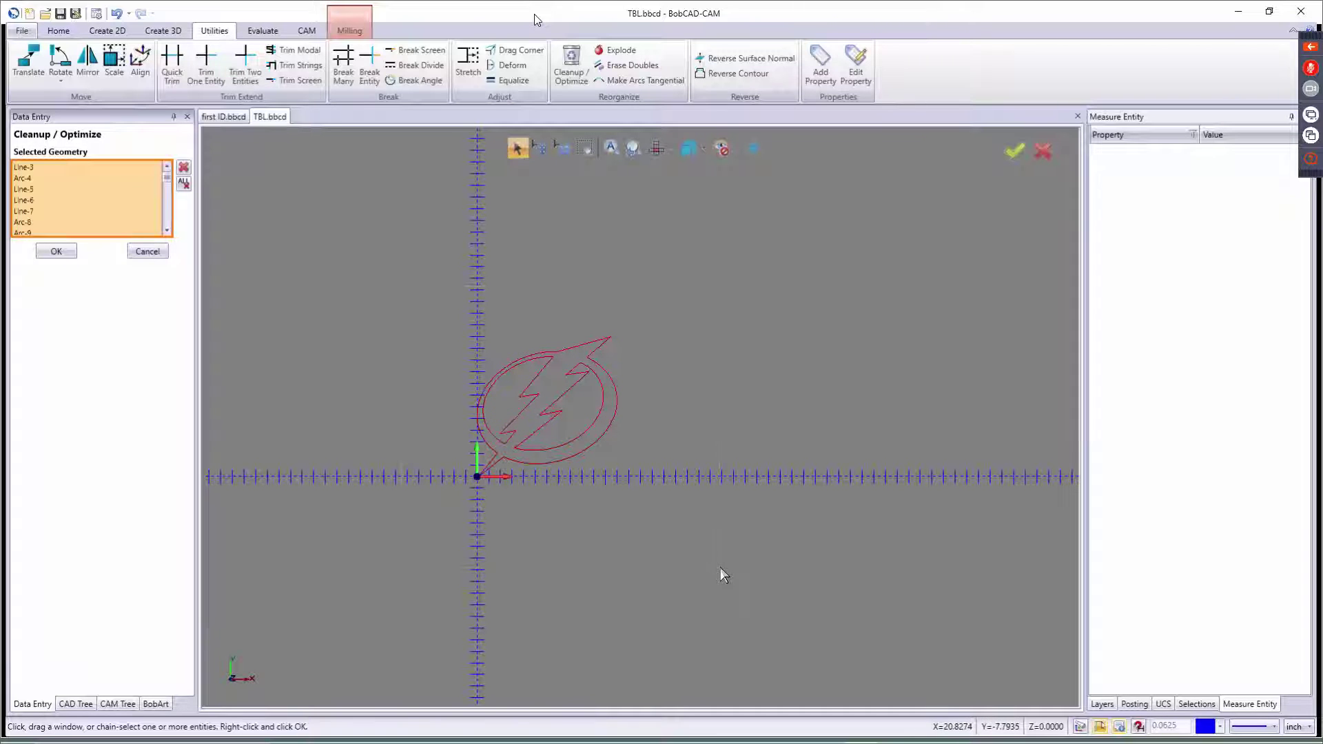
right_click(688, 583)
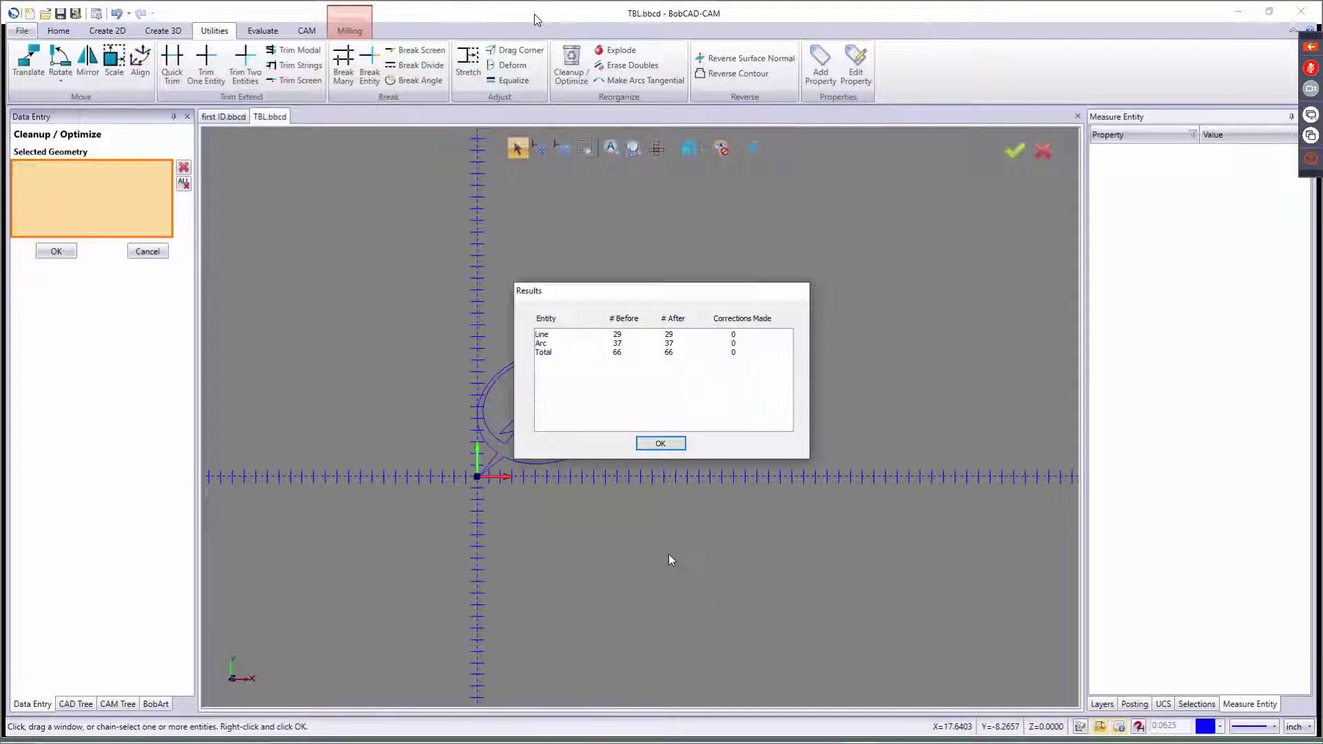
click(660, 444)
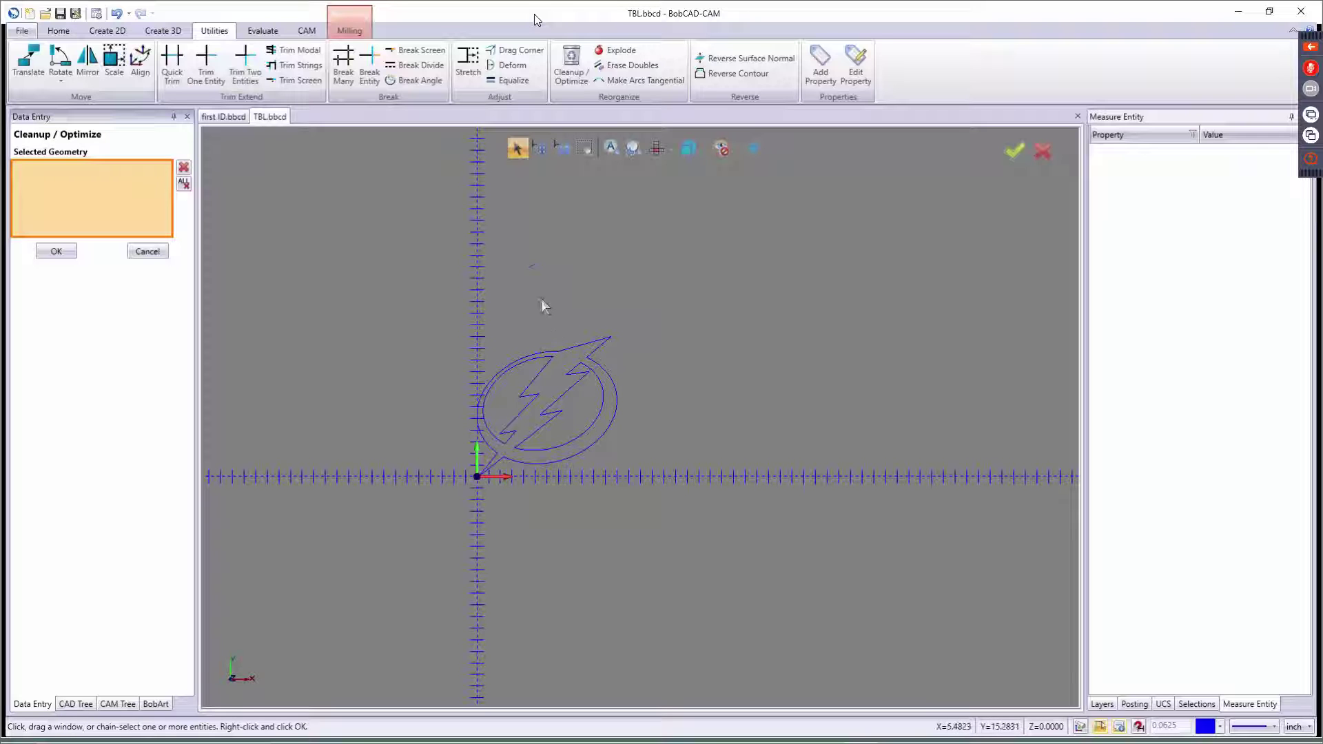
Chain-select the outer contour to locate its break and quick-trim the overhanging arc end at the notch below the upper-right spike
key(f)
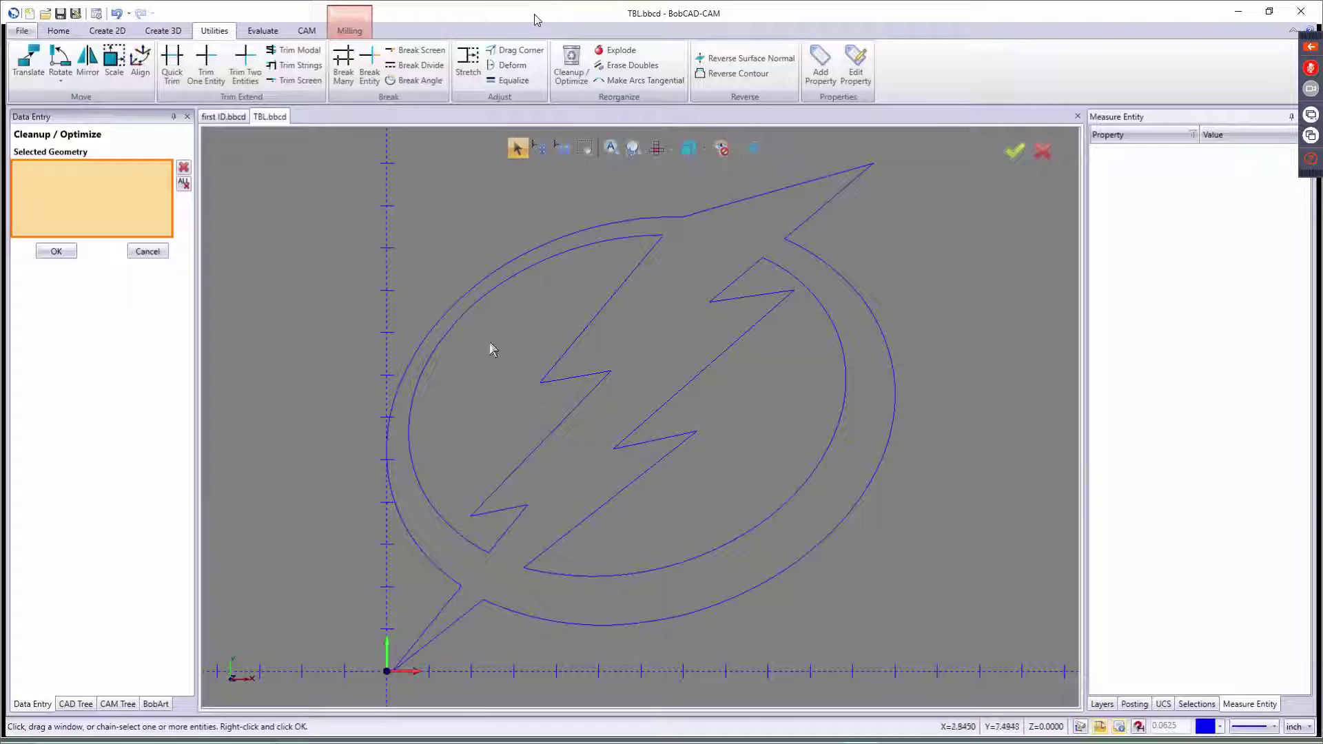
click(553, 248)
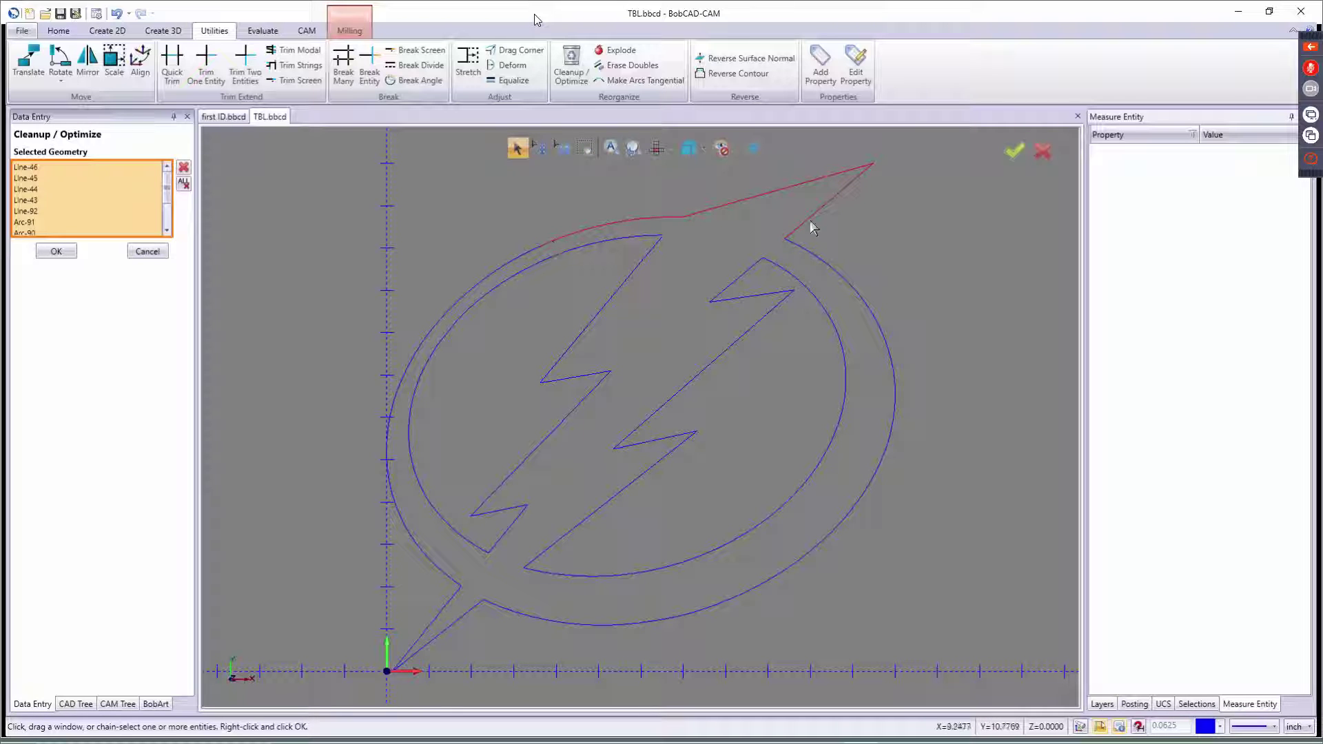
scroll(789, 238, up, 8)
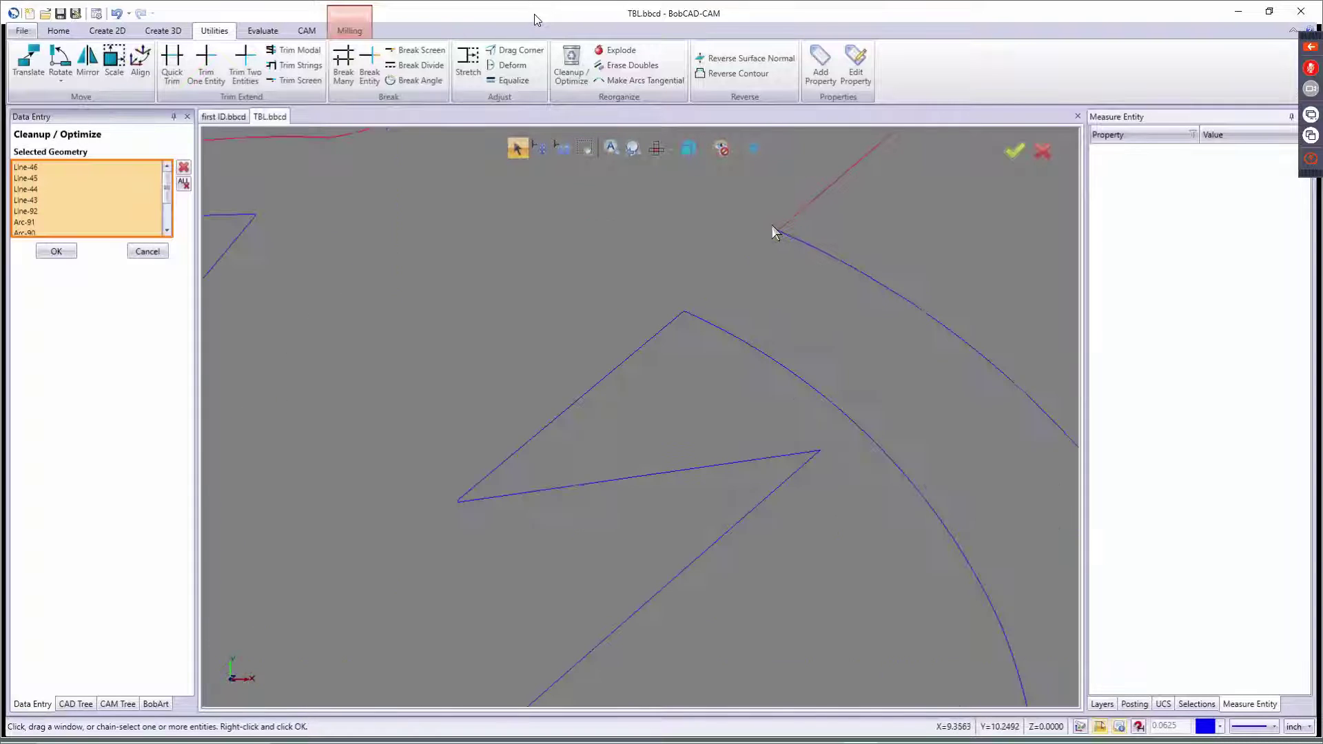
scroll(789, 249, up, 3)
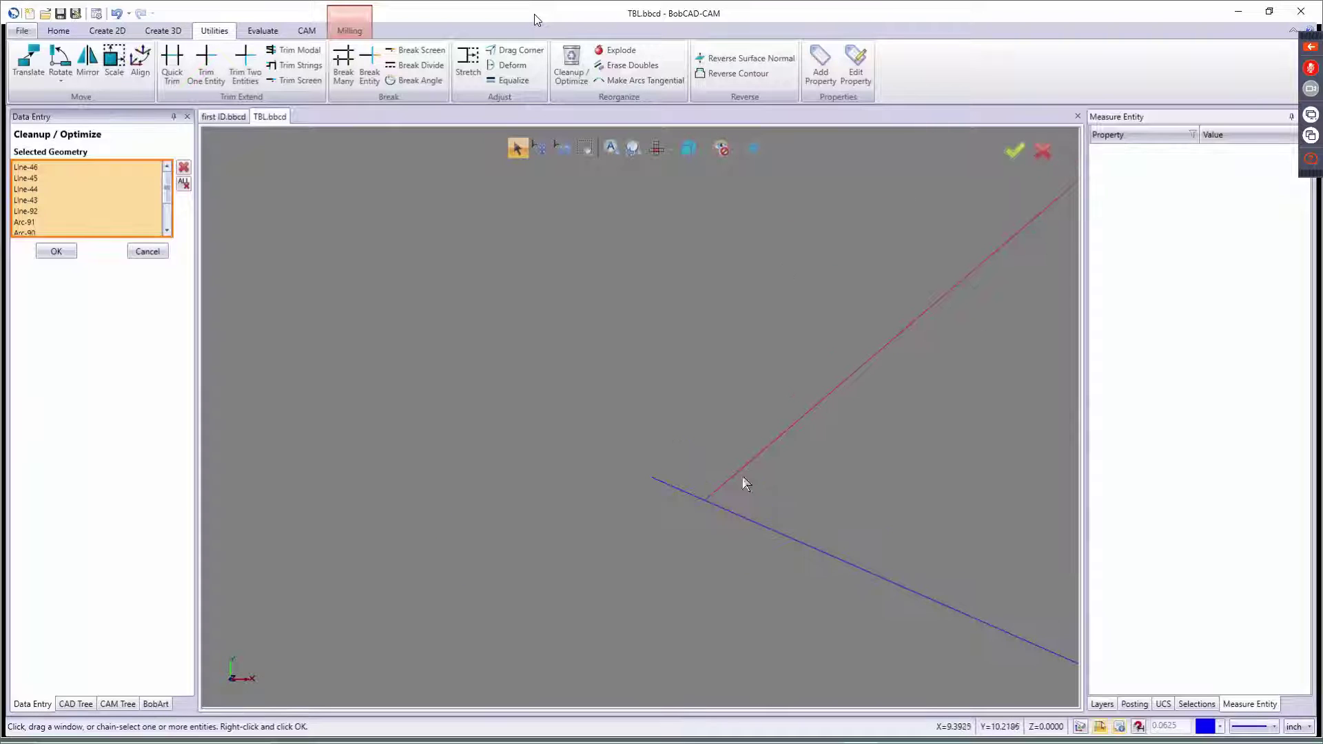
scroll(686, 491, down, 3)
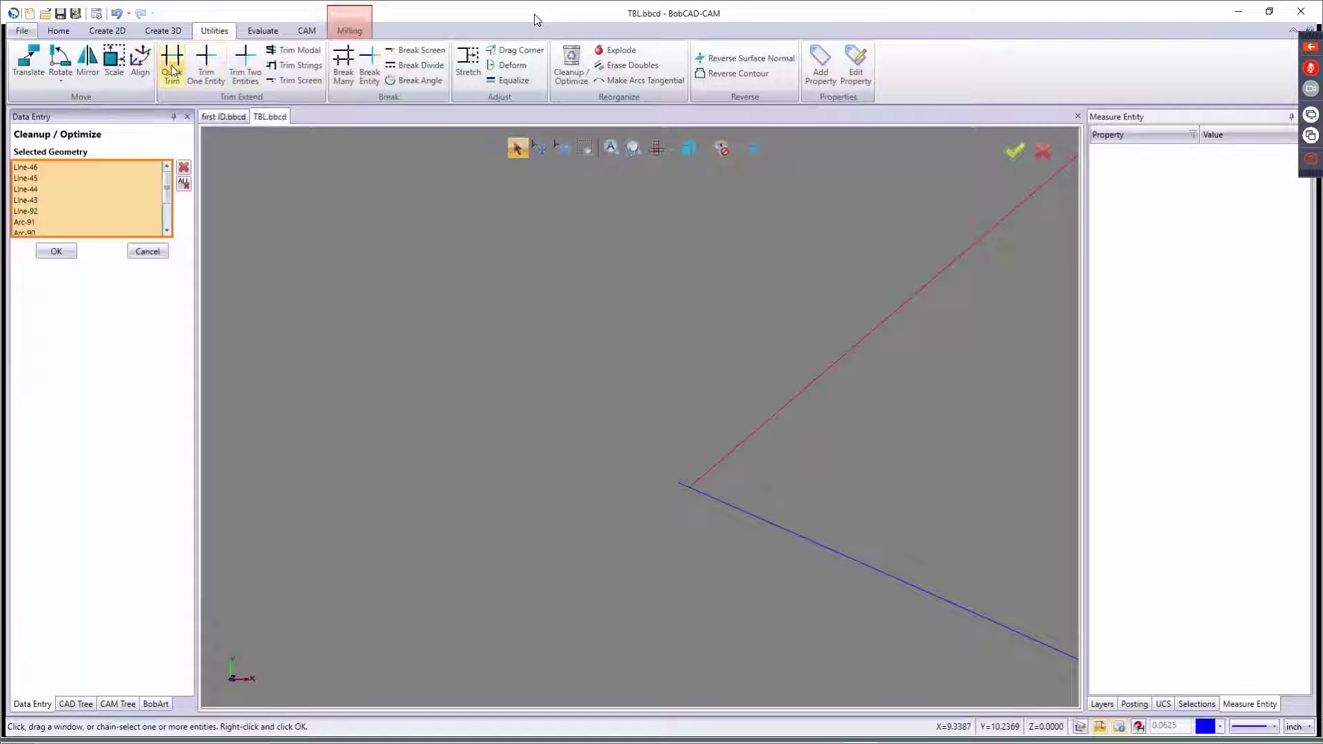
click(172, 70)
click(682, 486)
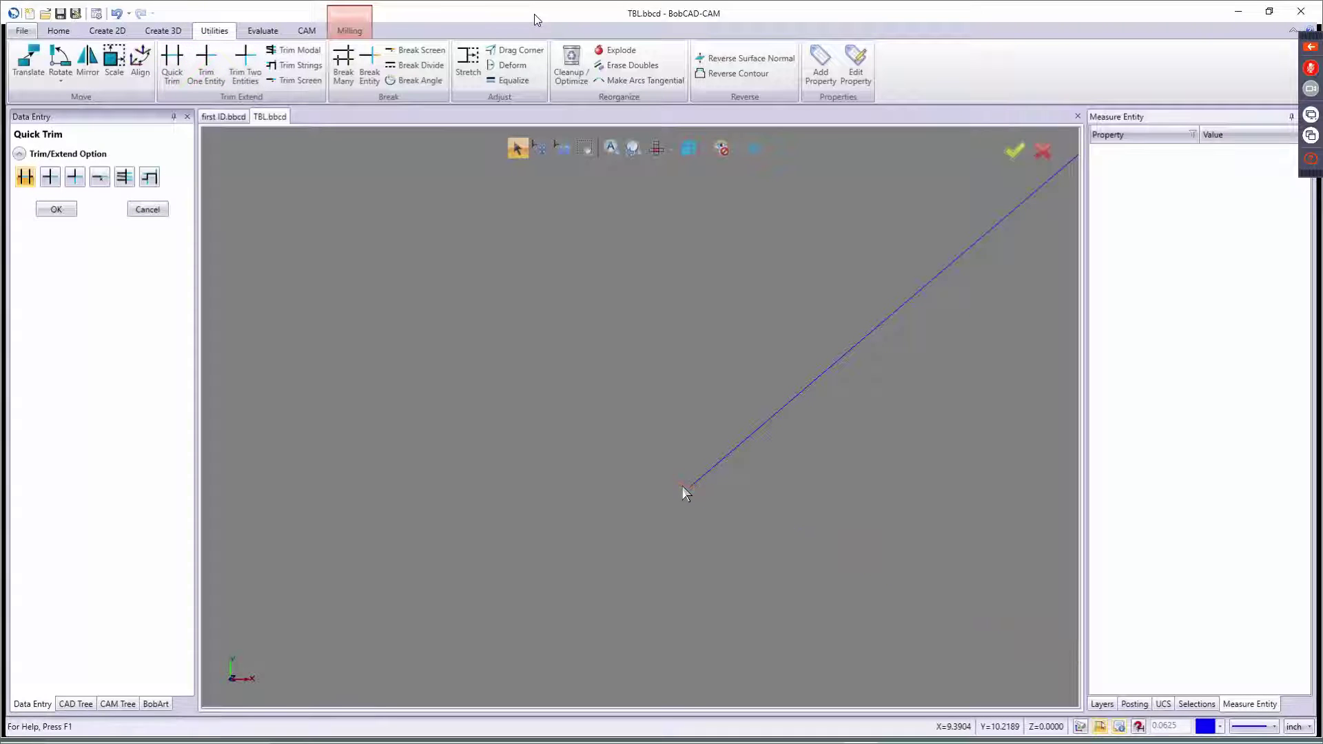
key(ctrl+z)
scroll(671, 487, down, 3)
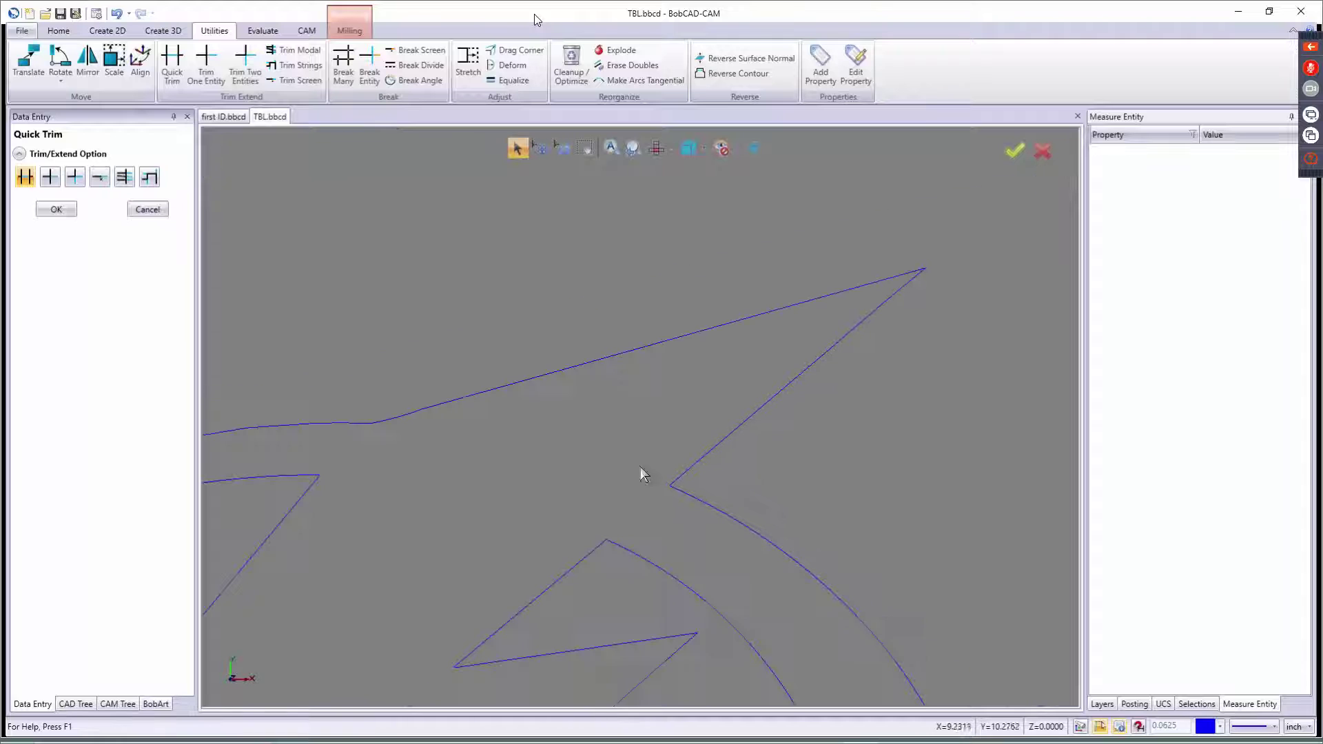
click(149, 210)
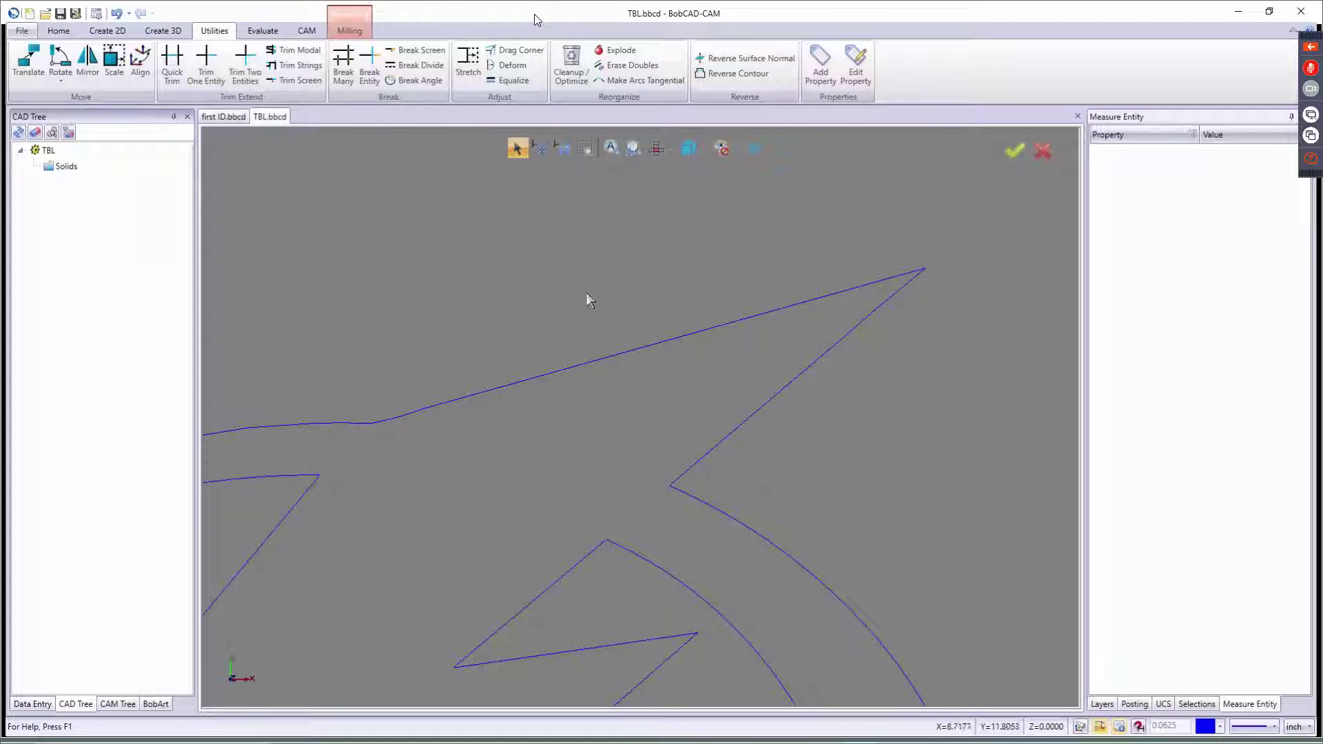
Chain-select the outer contour to locate its next break and delete the short arc segment at the ring's rightmost edge
click(585, 362)
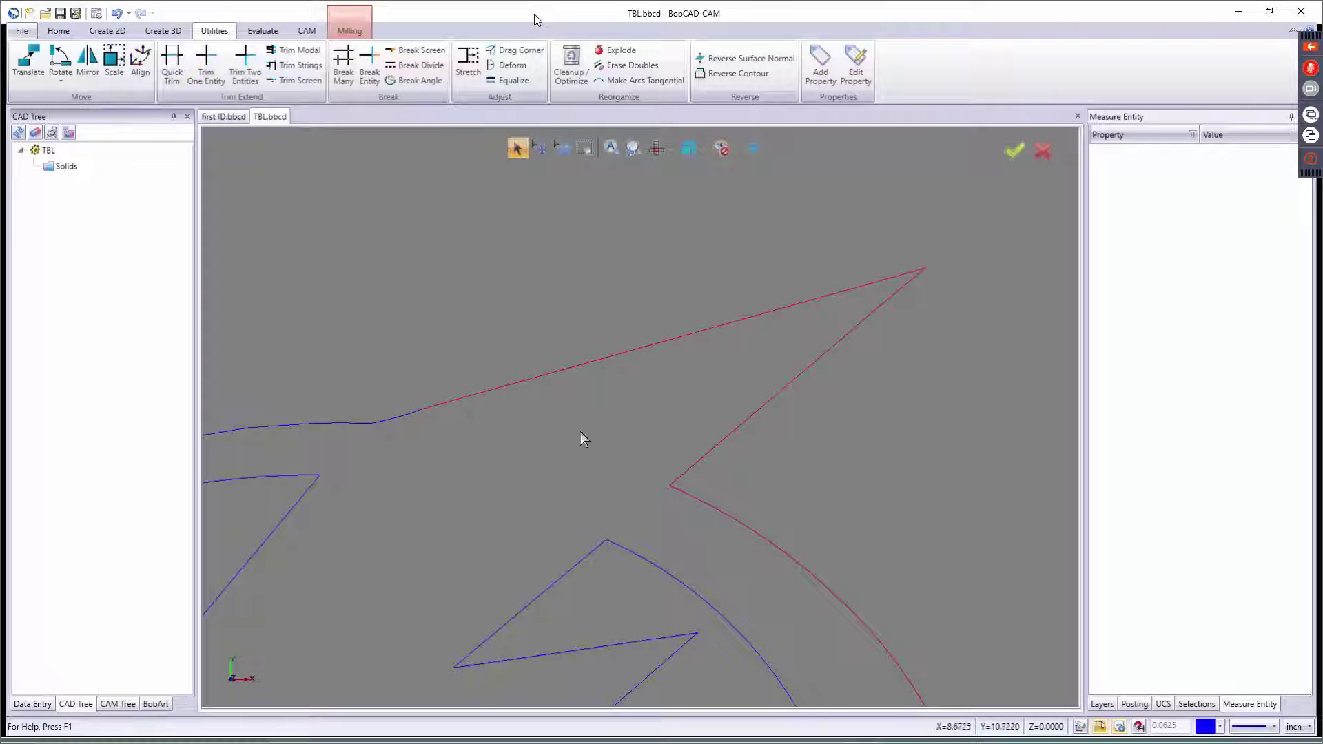
scroll(583, 440, down, 5)
scroll(638, 493, up, 3)
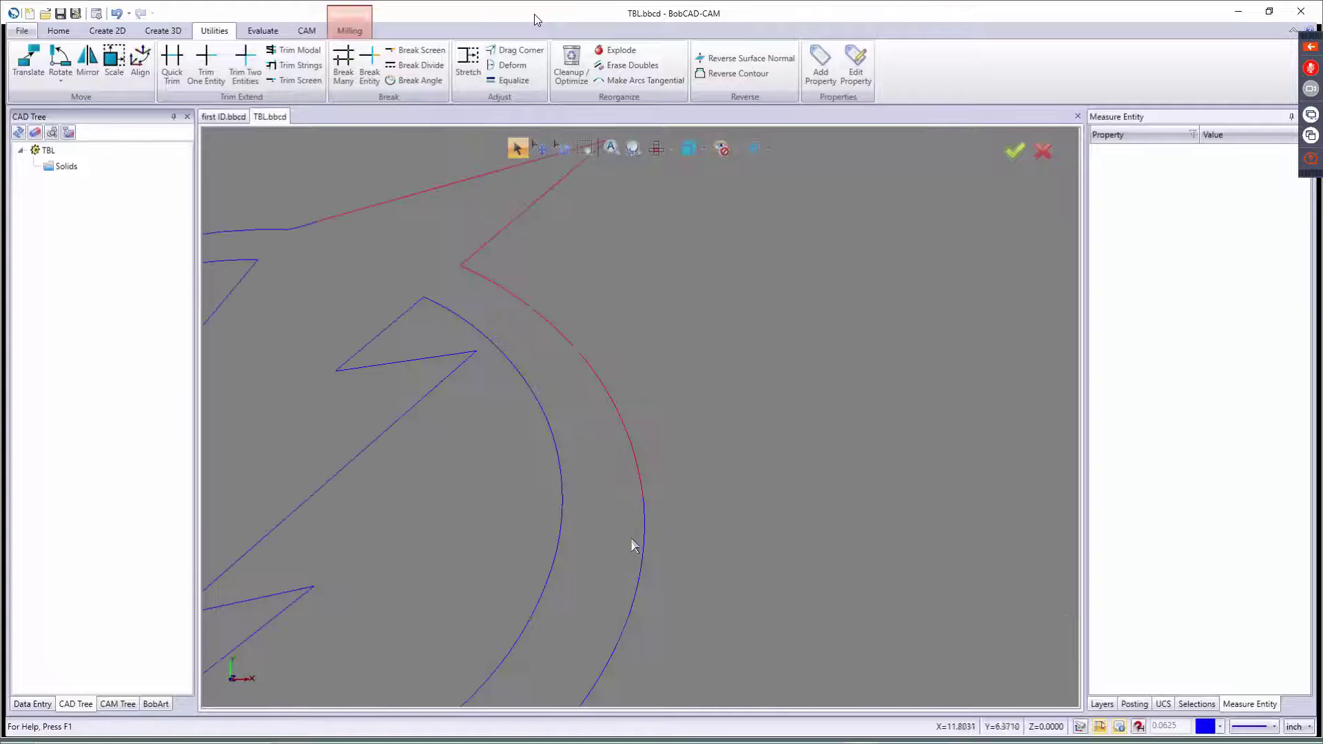
scroll(635, 545, up, 5)
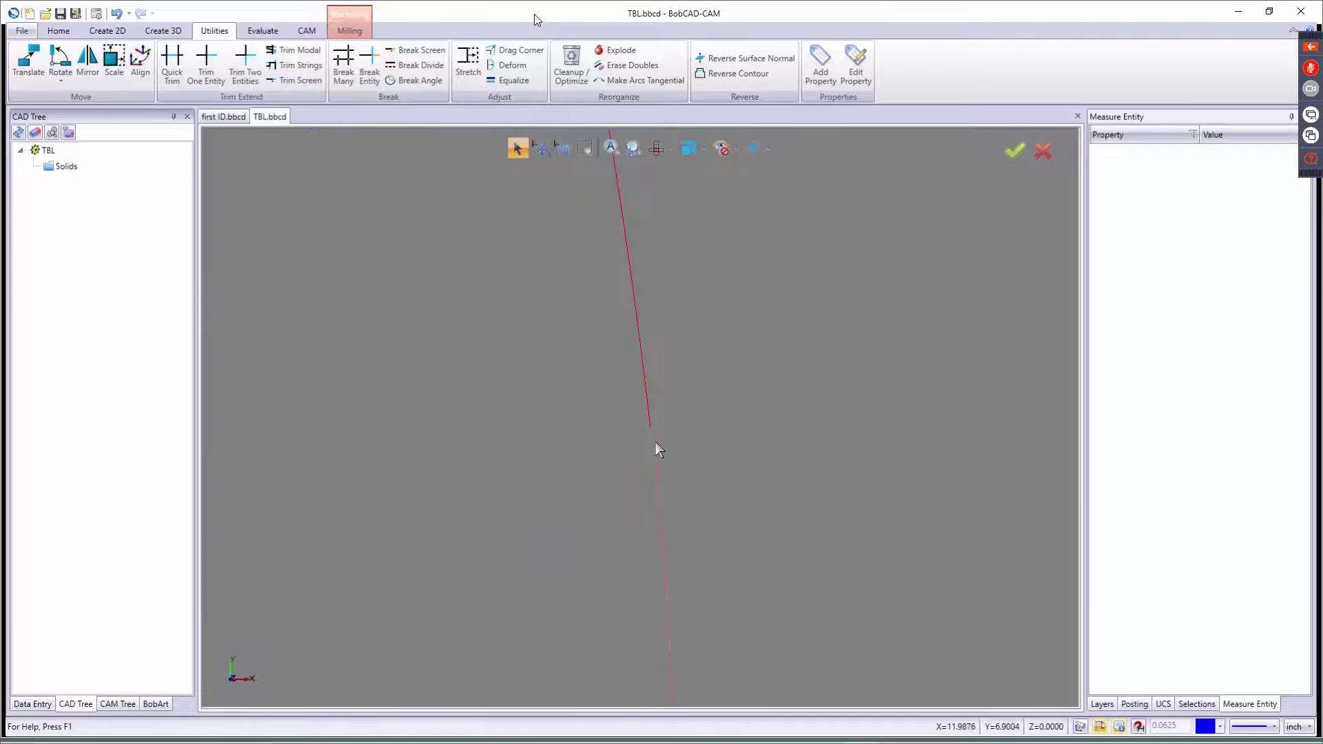
scroll(655, 448, up, 2)
scroll(633, 433, down, 4)
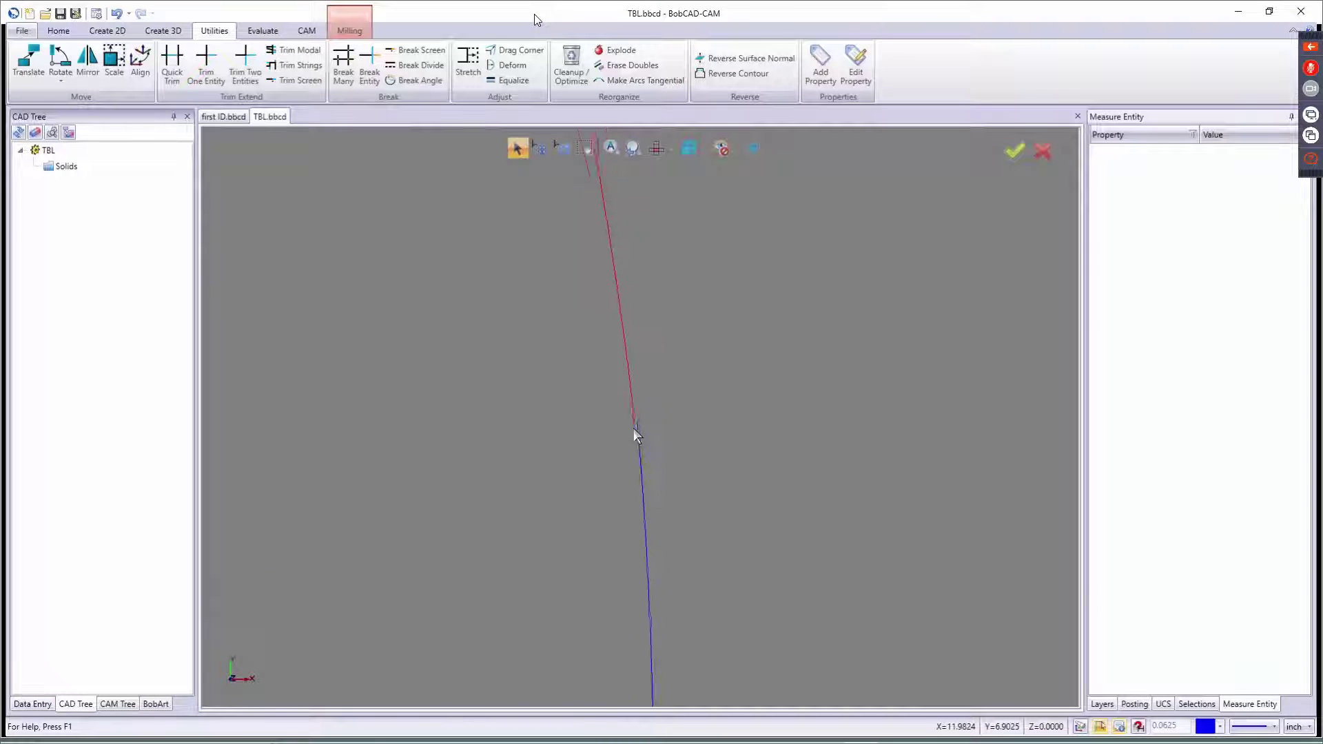
scroll(633, 476, down, 2)
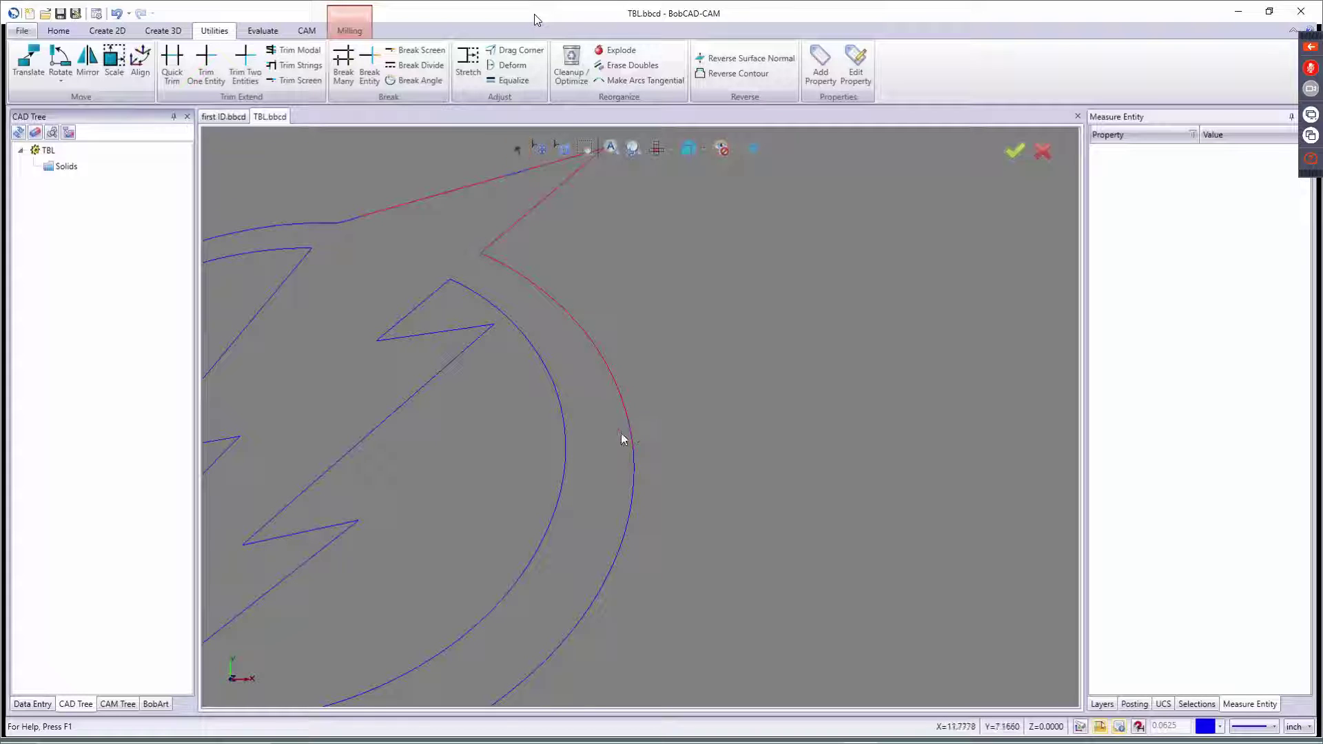
click(516, 149)
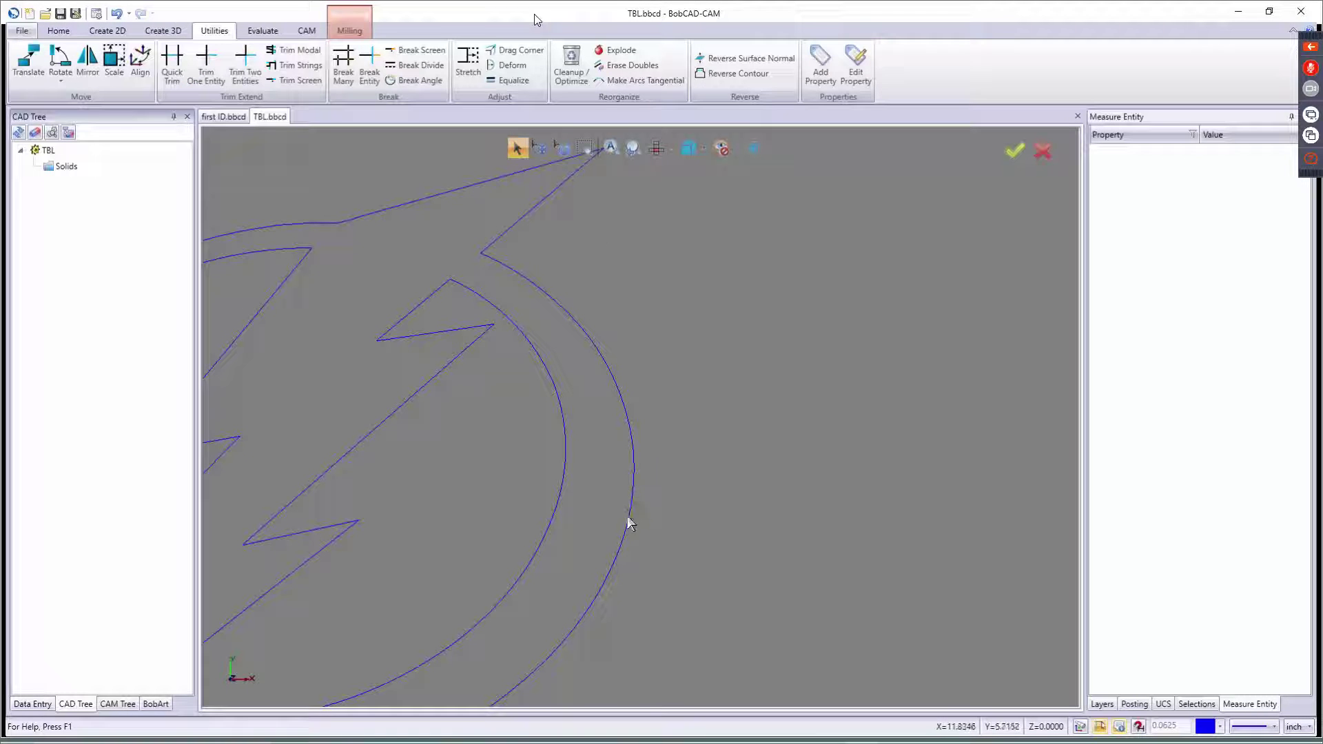
click(632, 511)
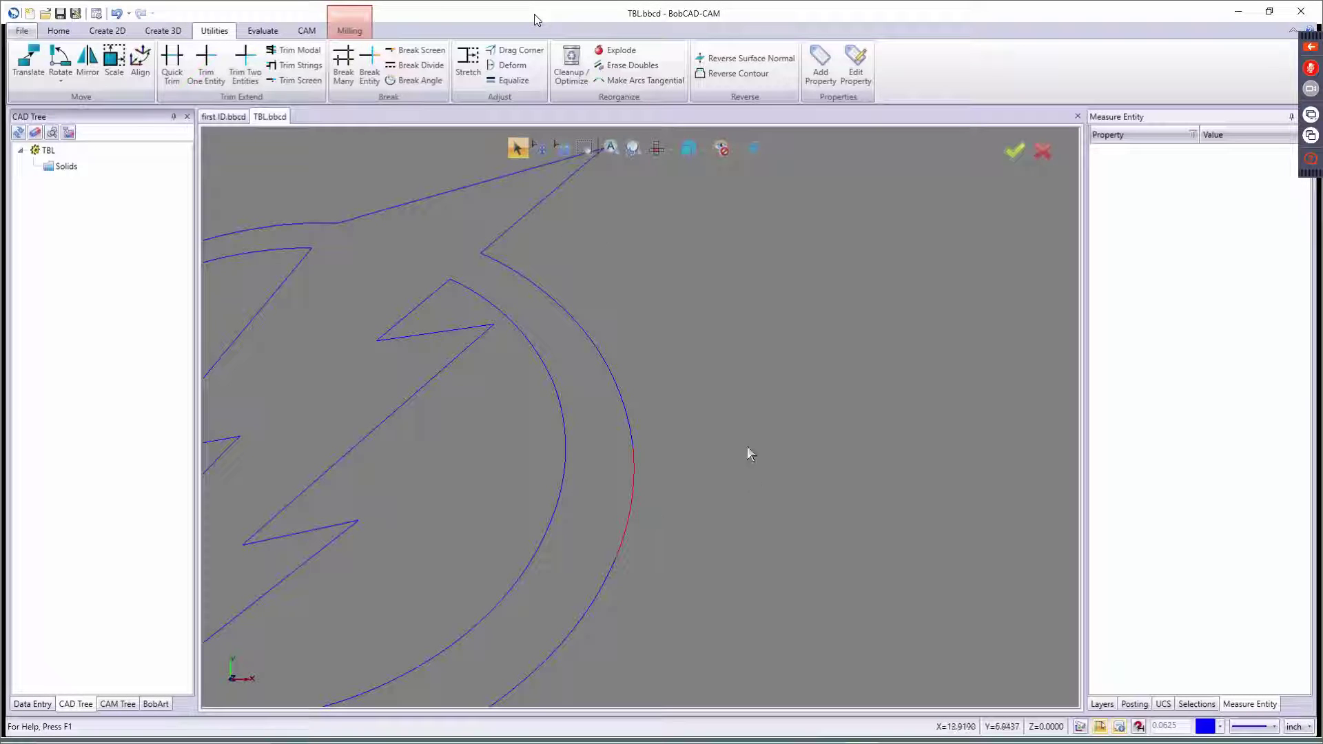
key(Delete)
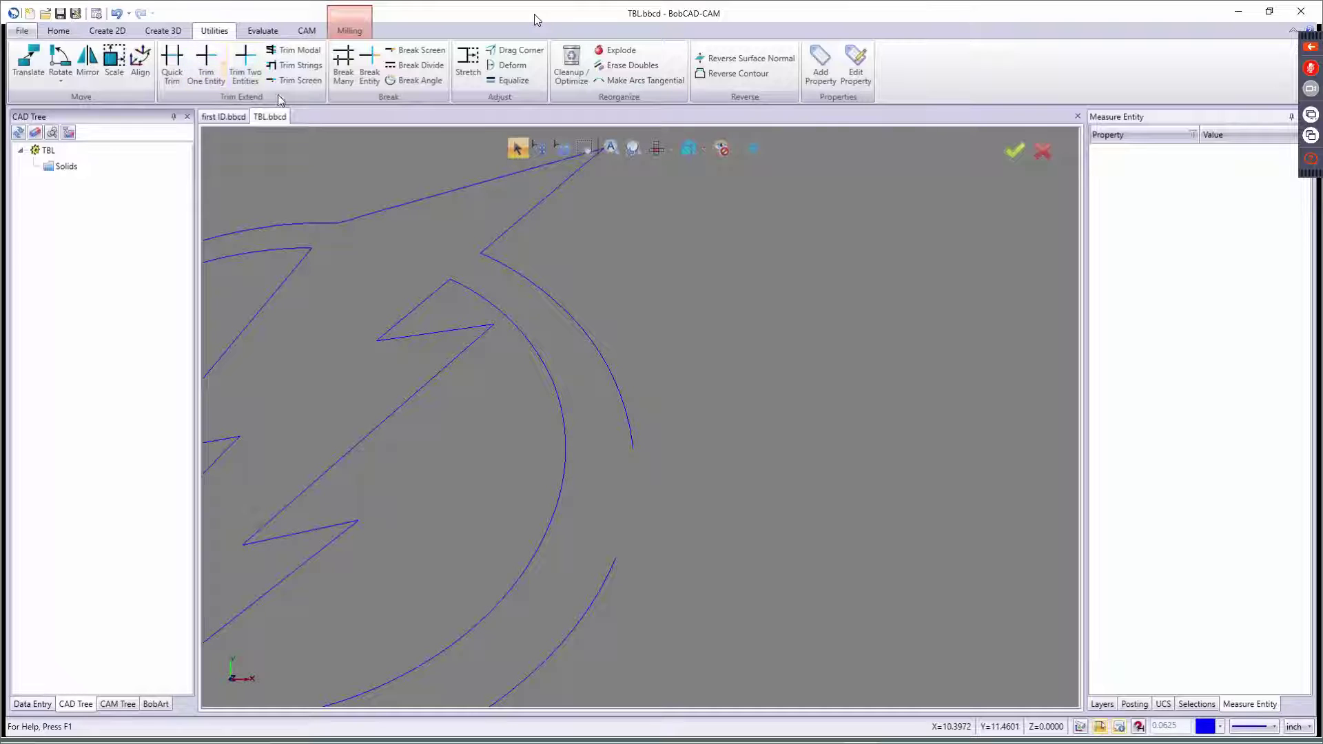
Extend the two outer arcs on either side of the ring's right-hand gap until they meet, using Trim Two Entities
click(242, 62)
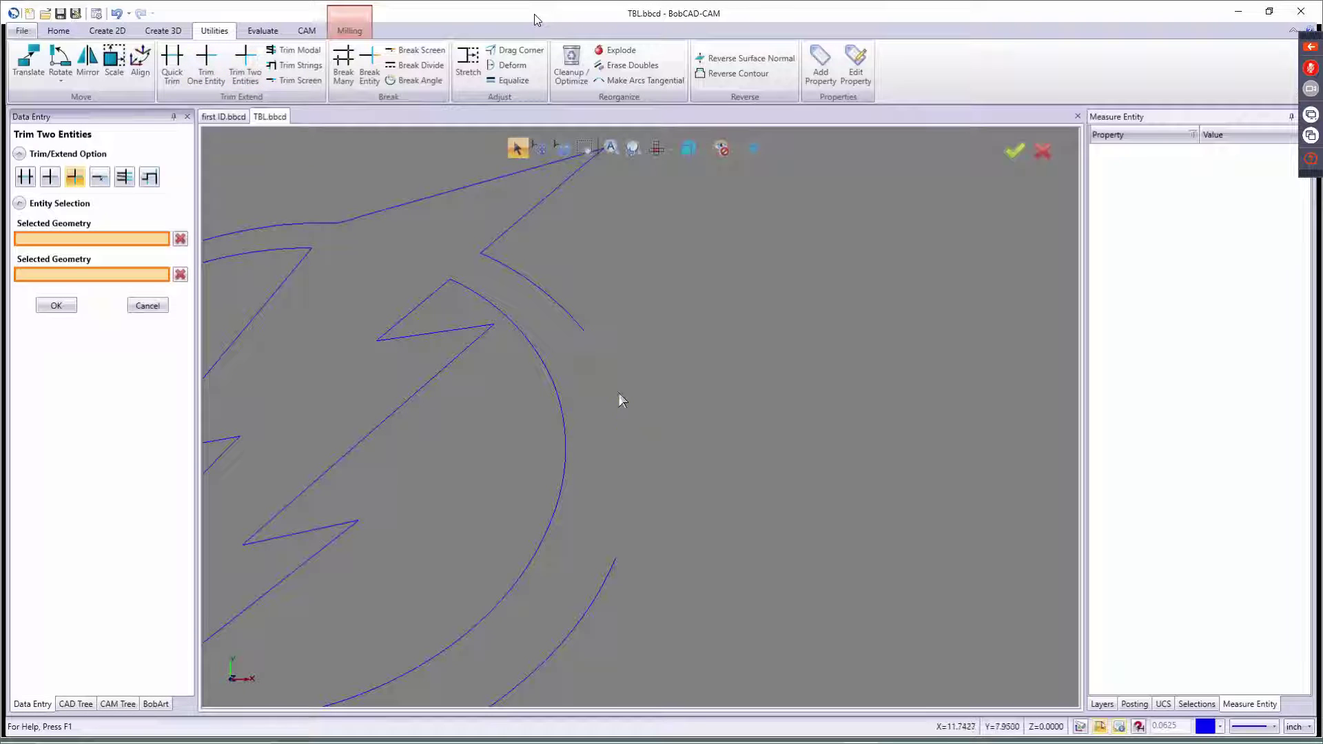
click(630, 429)
click(610, 572)
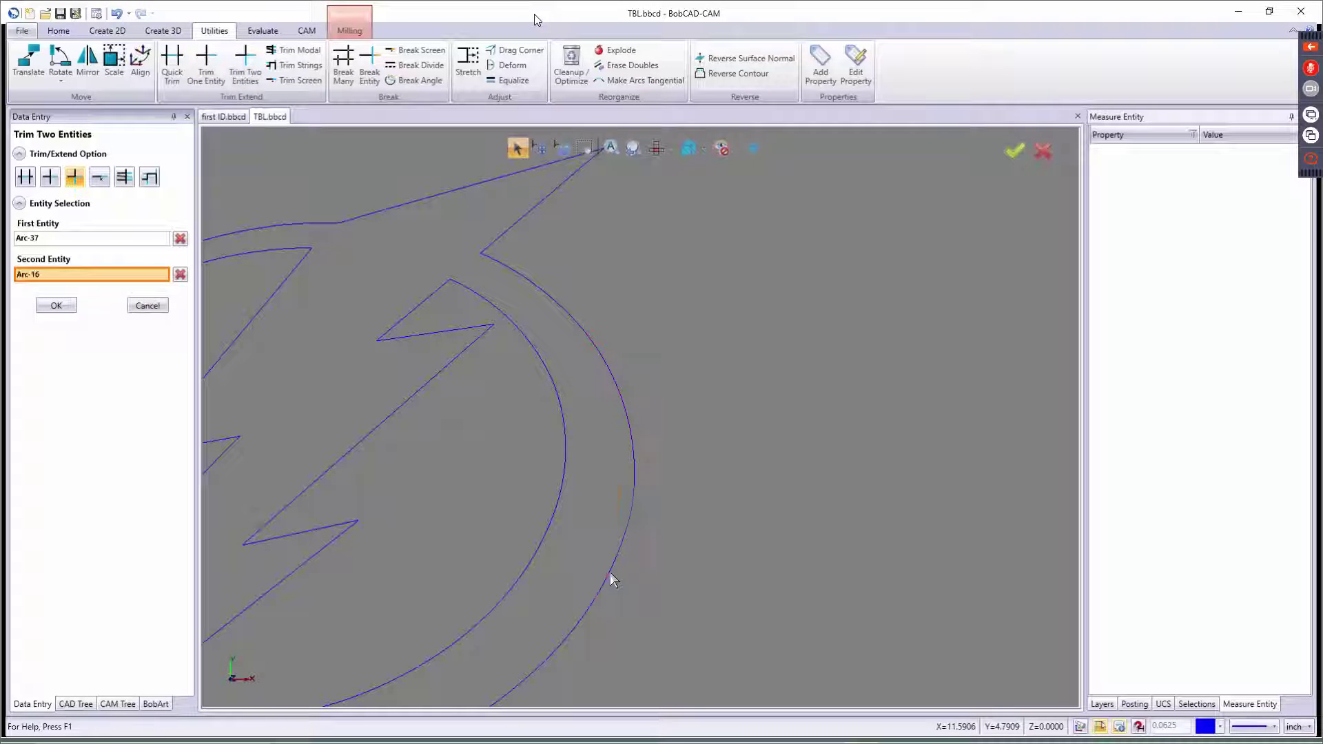
scroll(680, 500, down, 5)
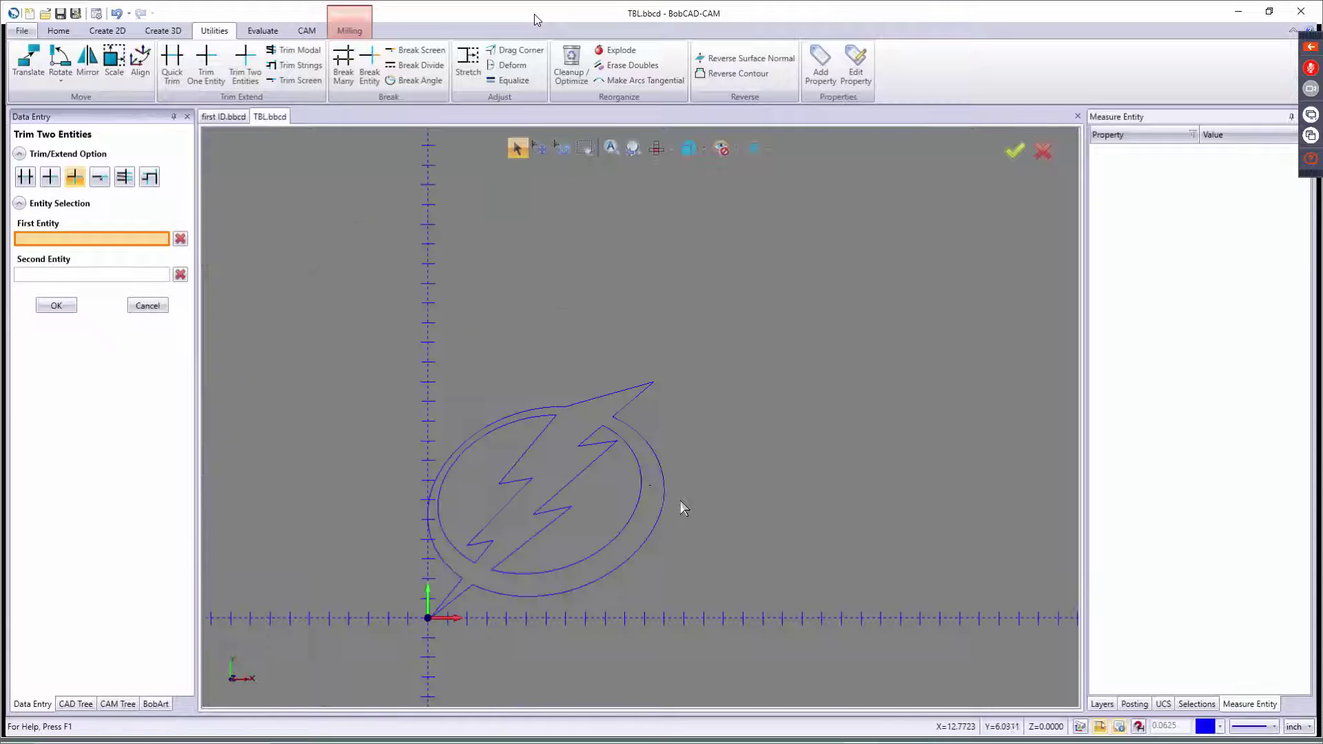
click(148, 305)
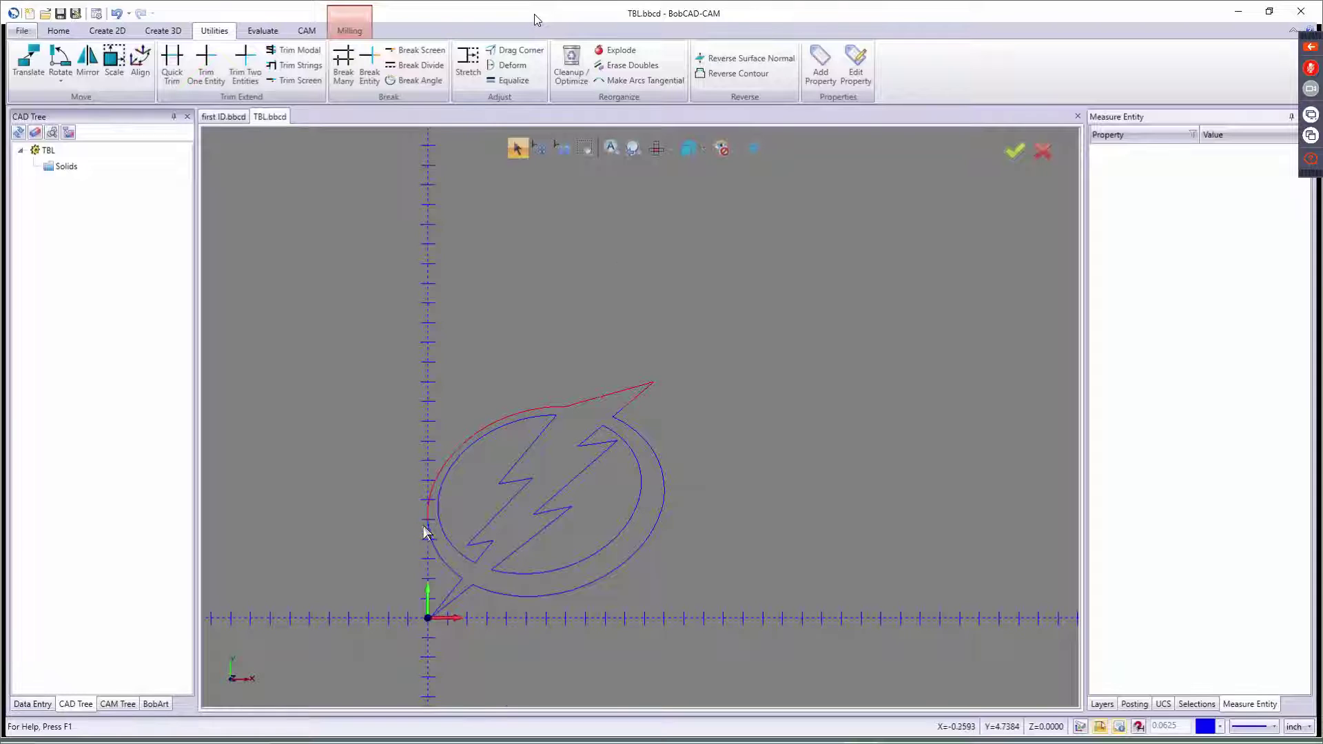
Inspect the break on the outer ring's left side and delete the misaligned arc segment just above it
scroll(424, 525, up, 8)
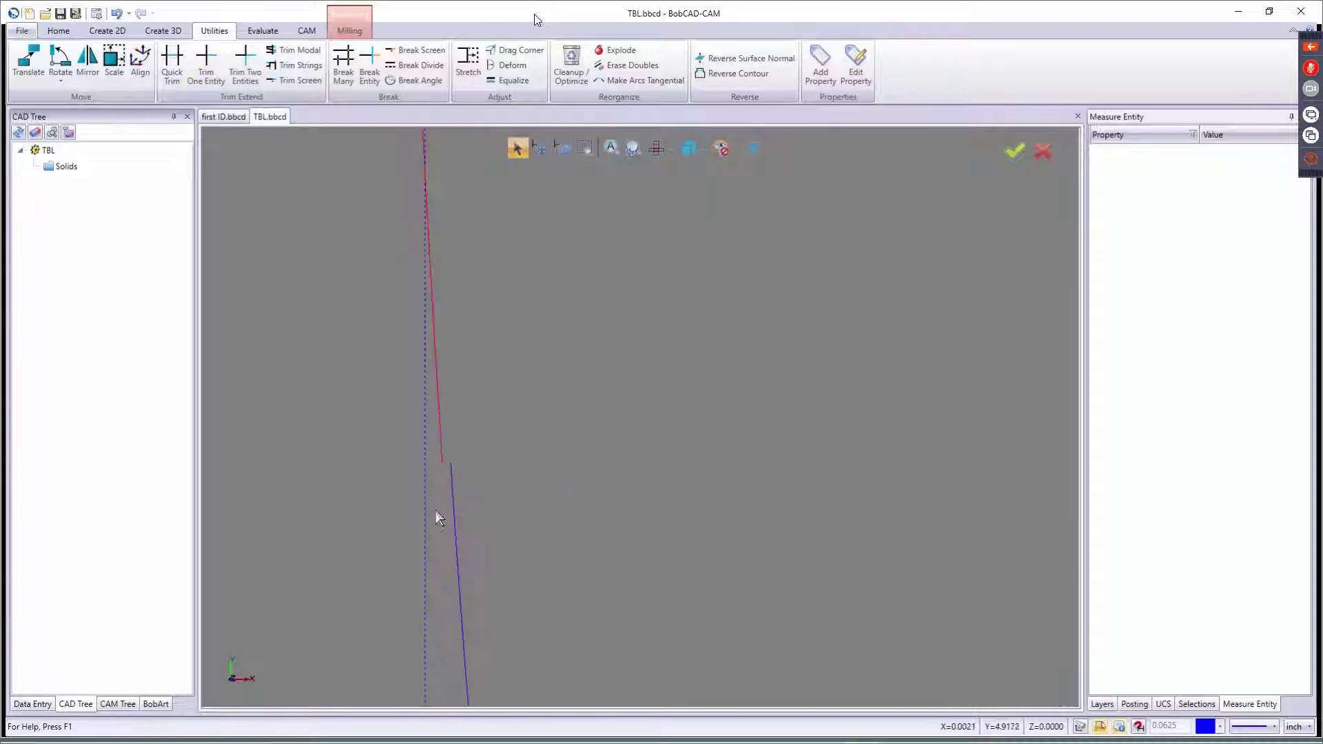
scroll(435, 511, down, 6)
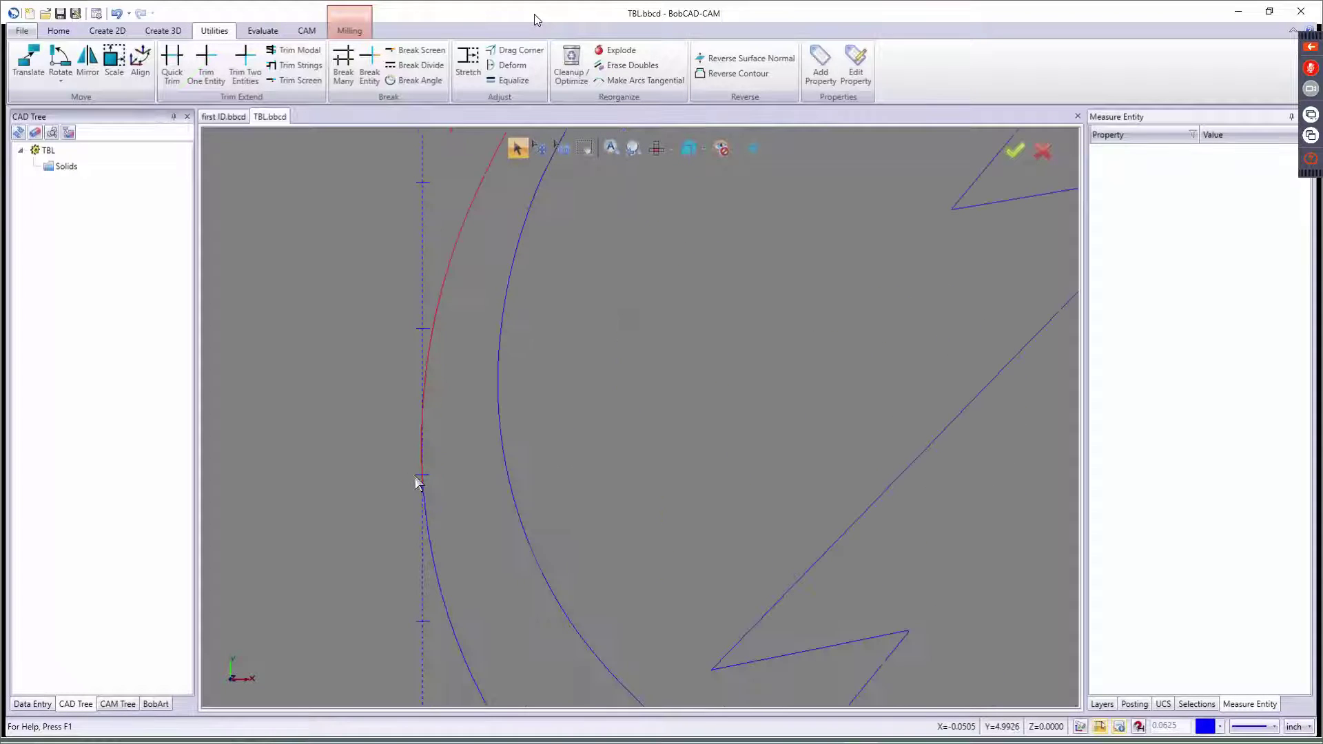
scroll(419, 482, down, 3)
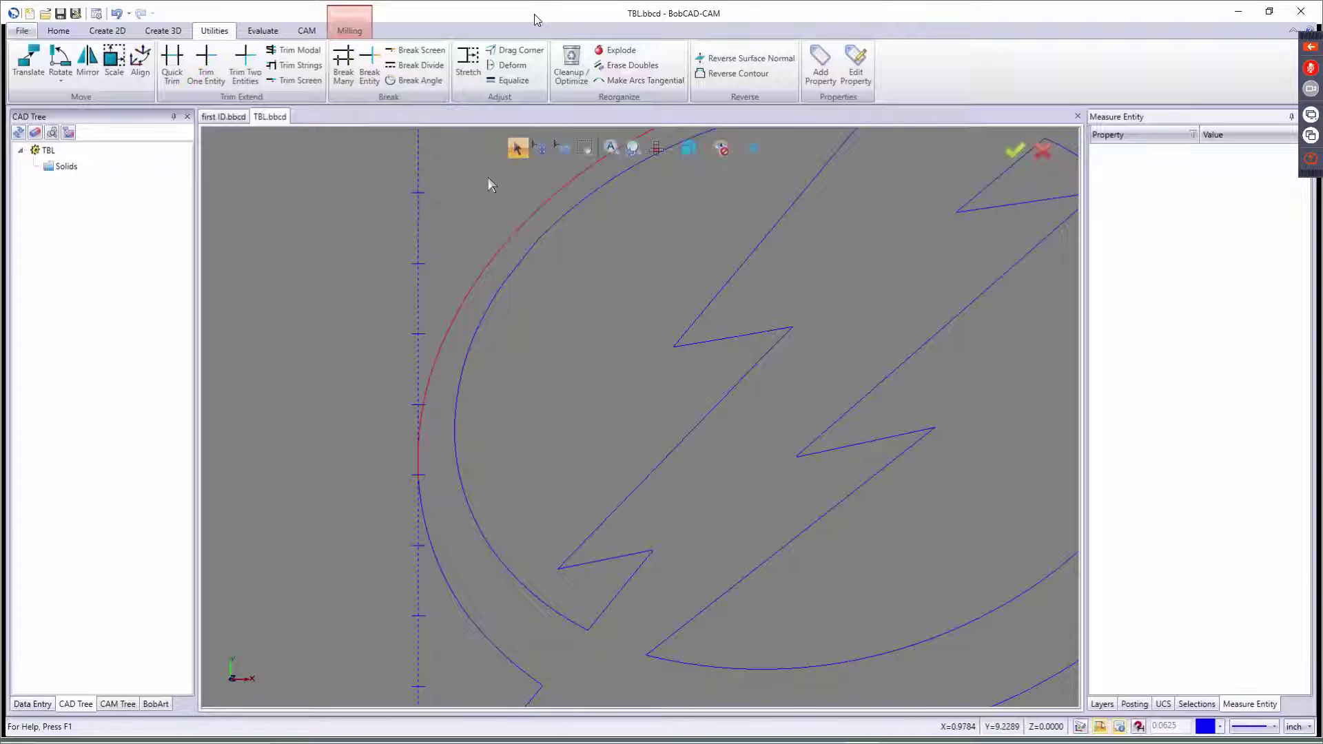
click(517, 149)
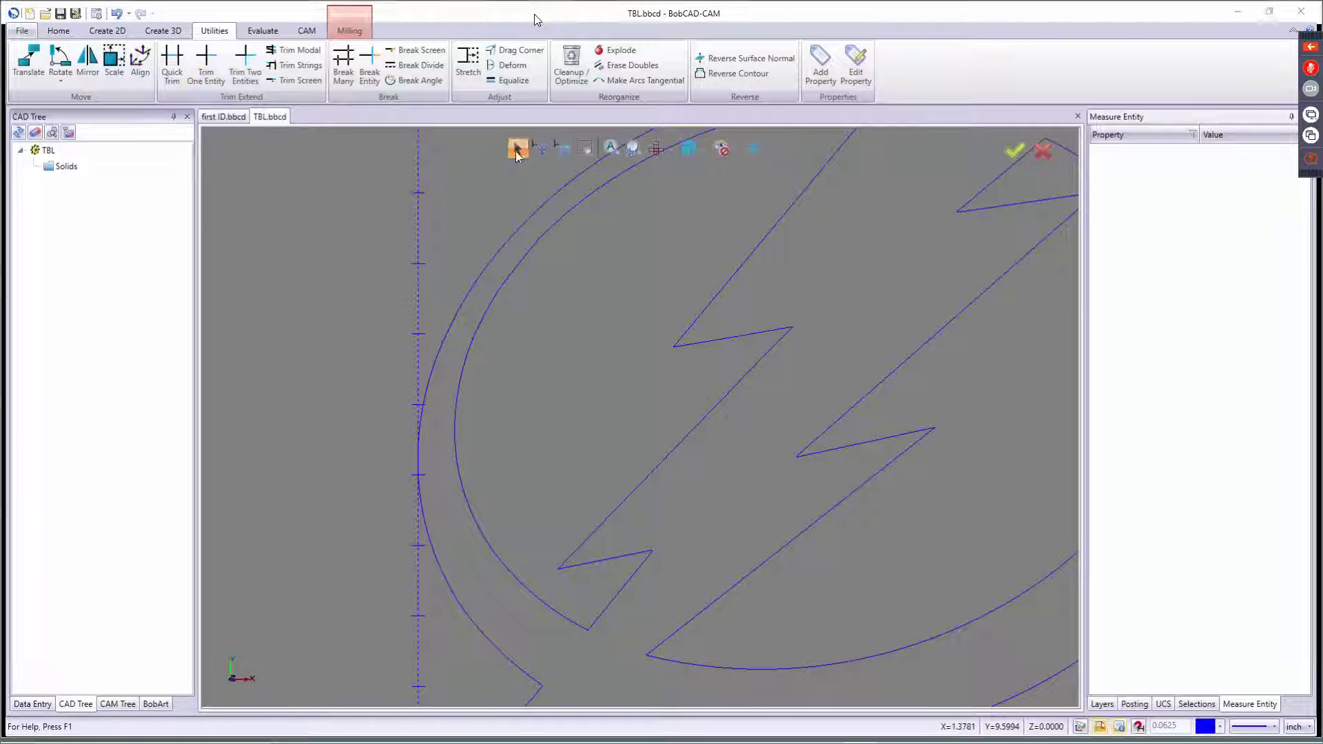
click(419, 440)
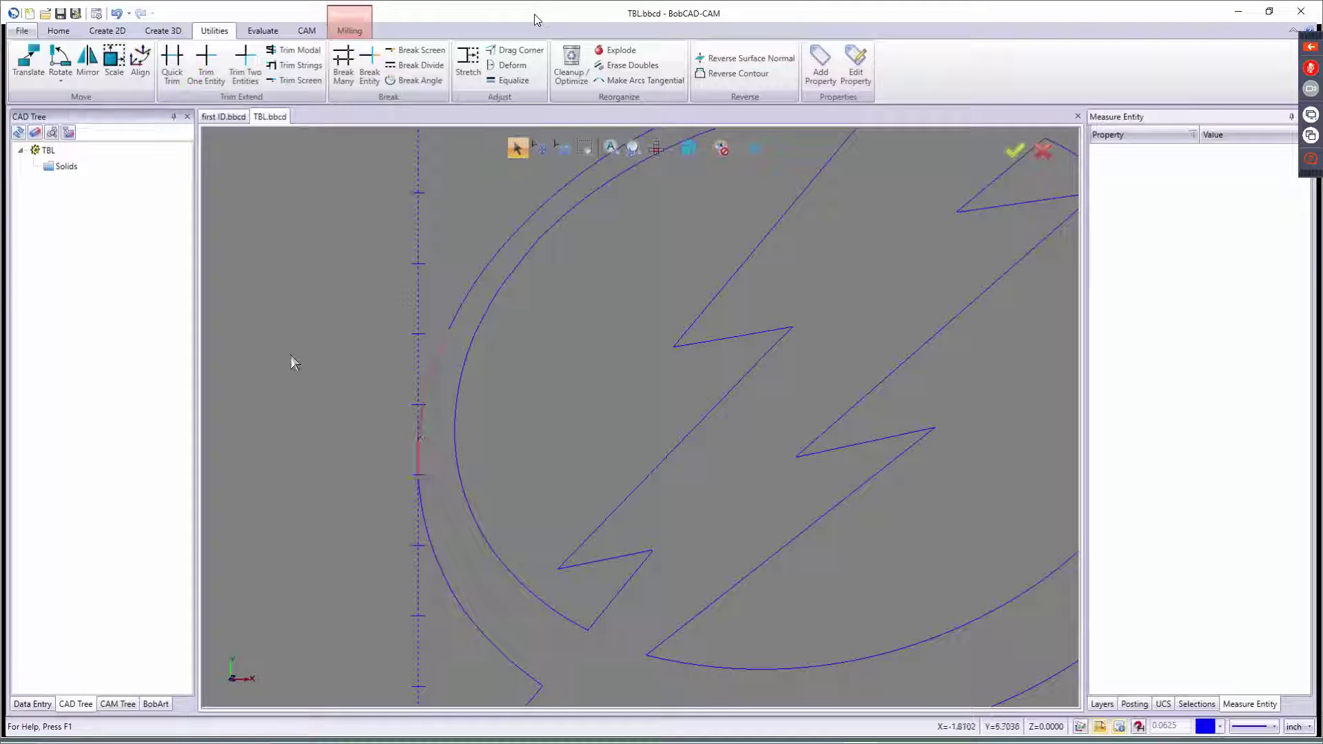
key(Delete)
Try to close the outer ring's left gap by extending the two adjoining arcs to each other with Trim Two Entities
click(110, 31)
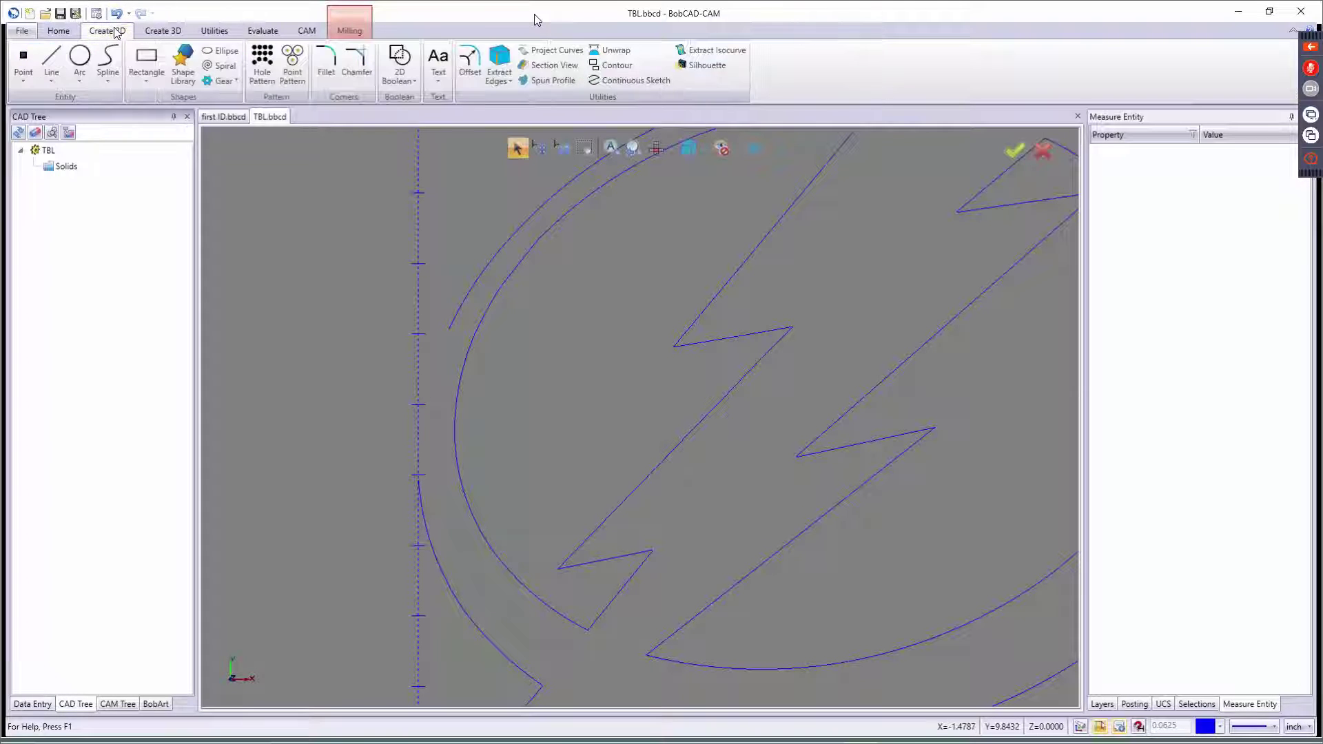
click(214, 30)
click(246, 65)
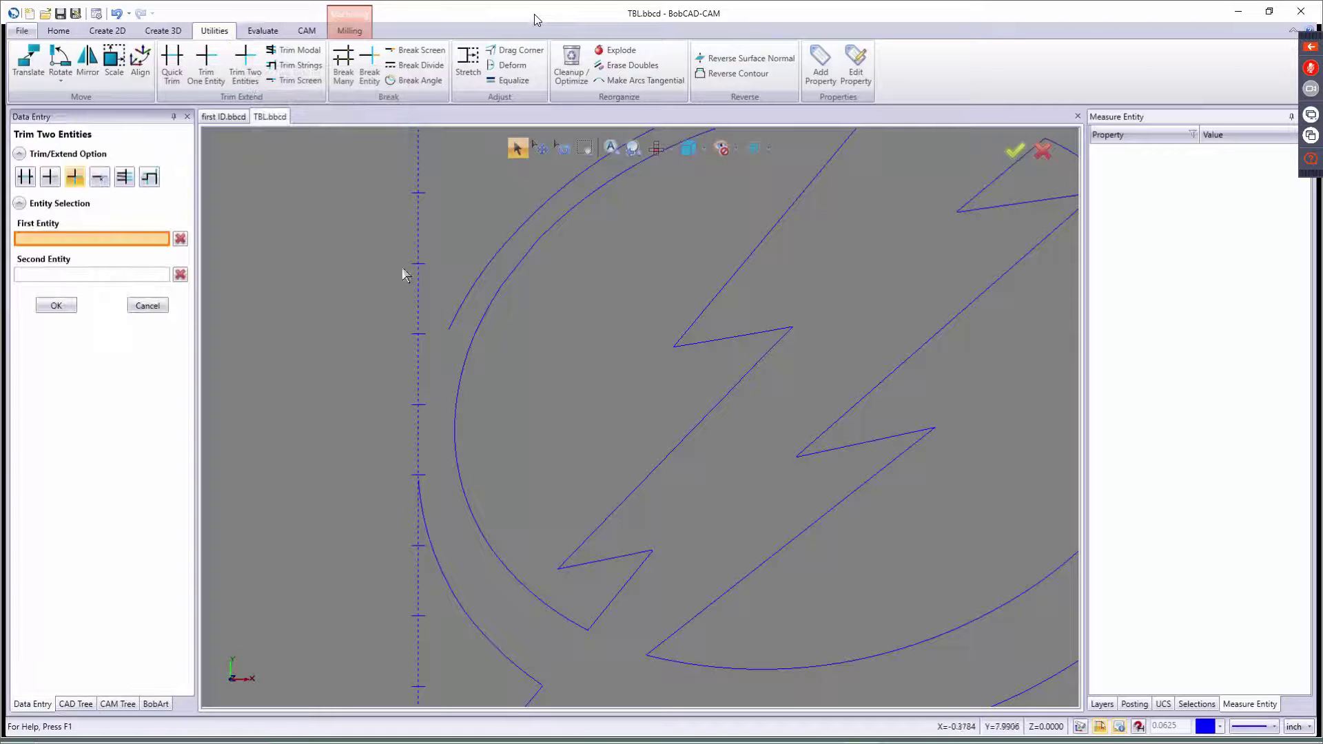
click(452, 324)
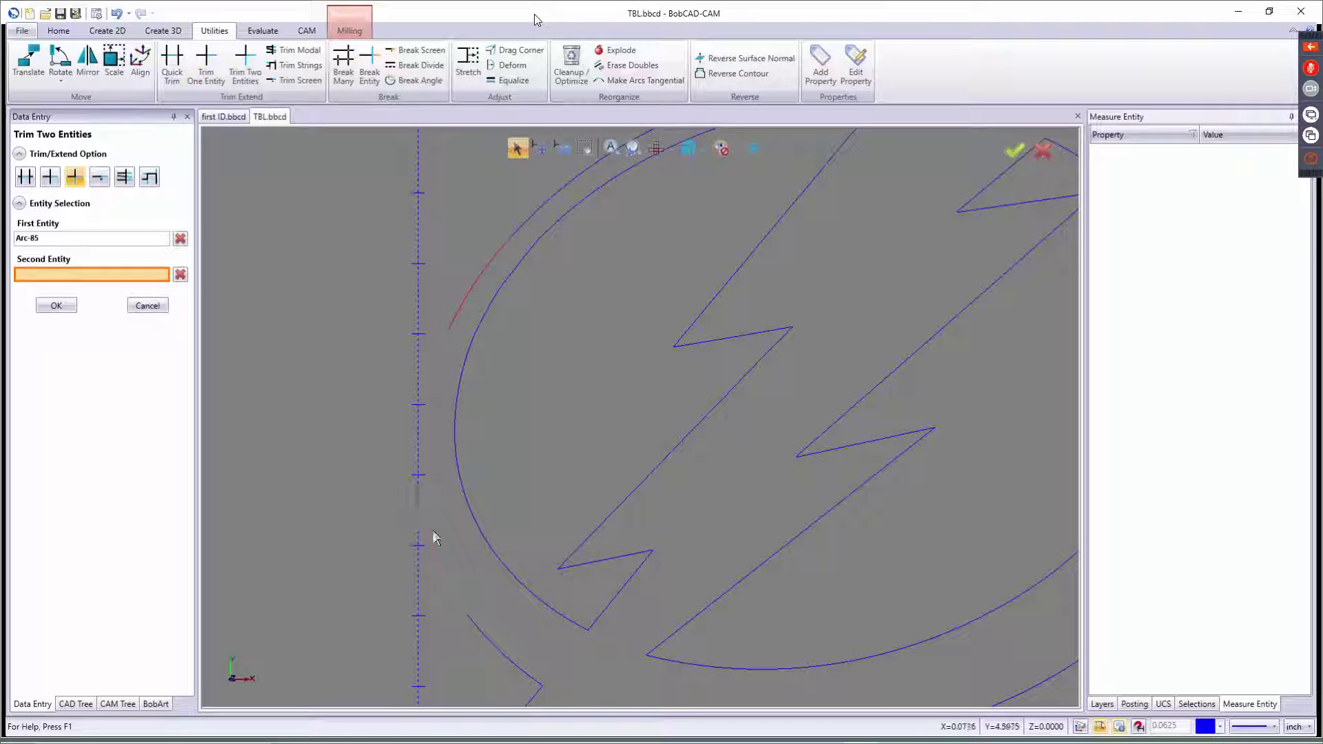
click(474, 629)
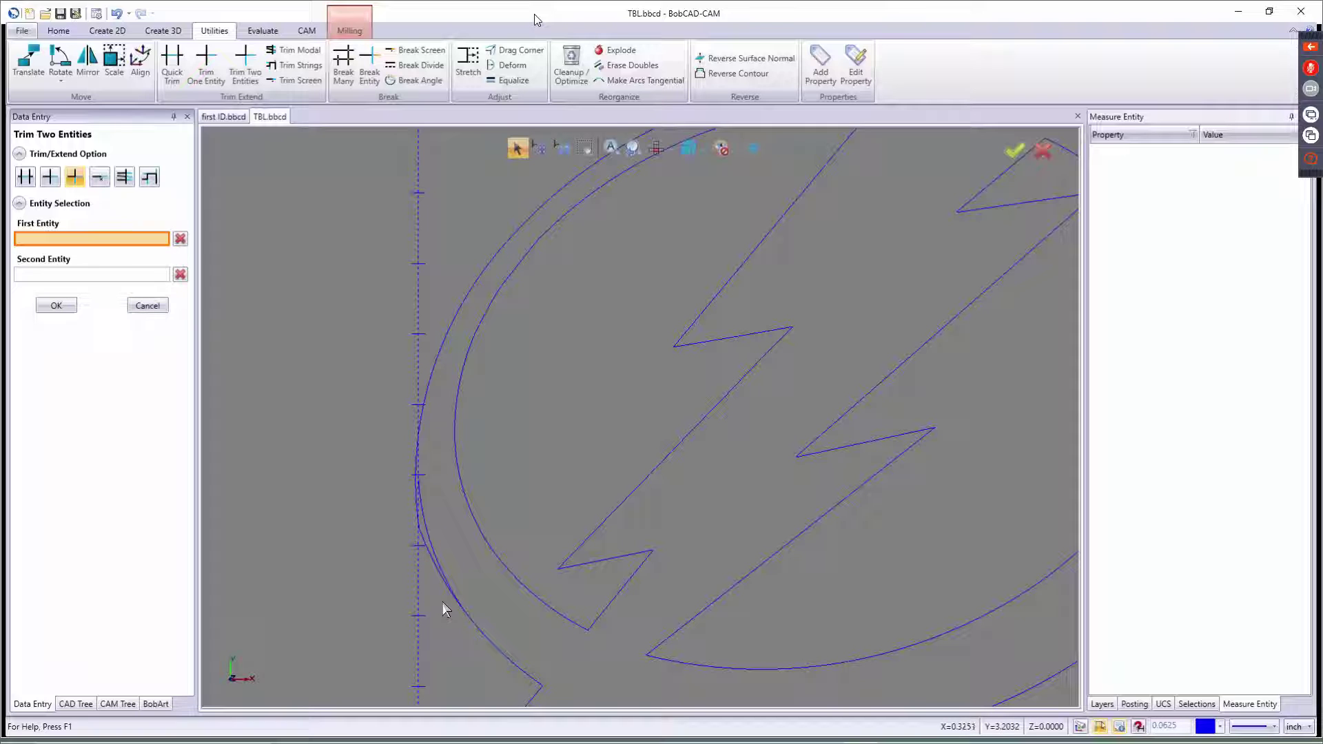
Undo the last trim and draw a line joining the two arc endpoints across the outer ring's left gap
click(97, 34)
click(51, 60)
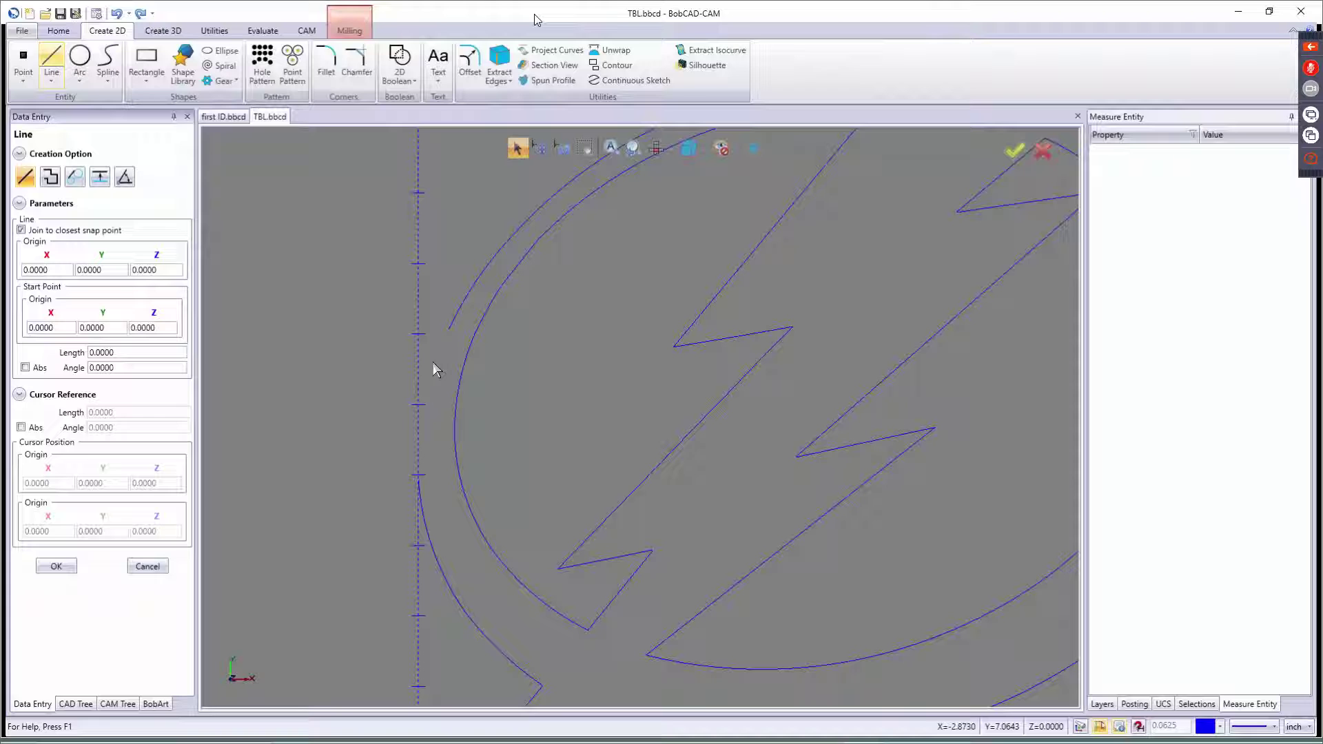
click(451, 332)
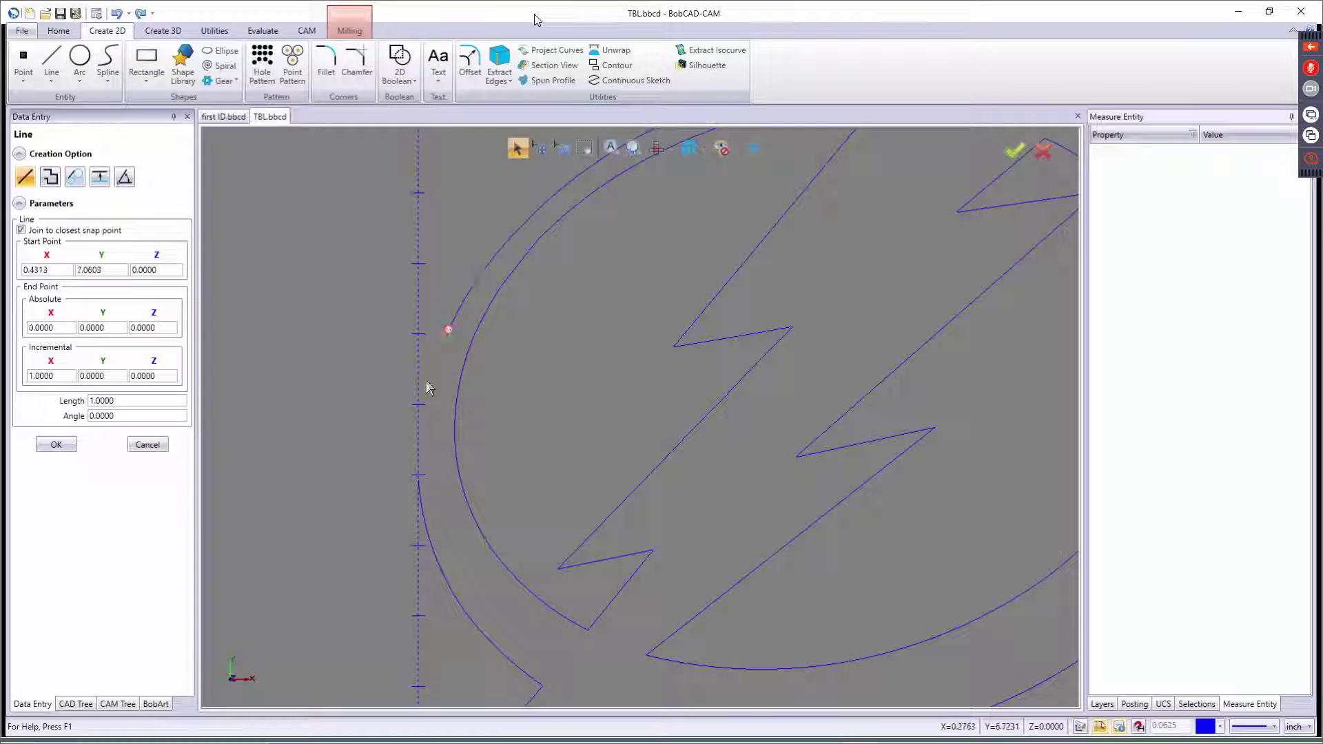
click(419, 478)
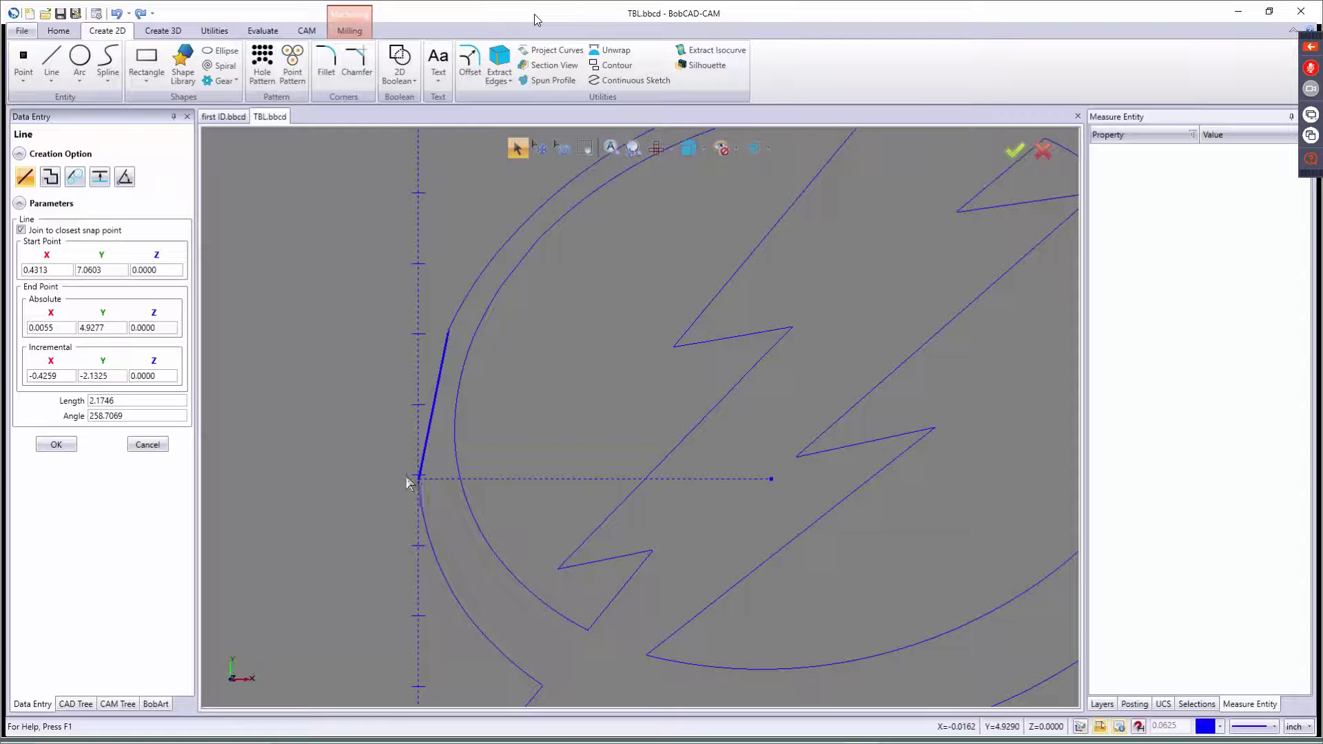
click(148, 444)
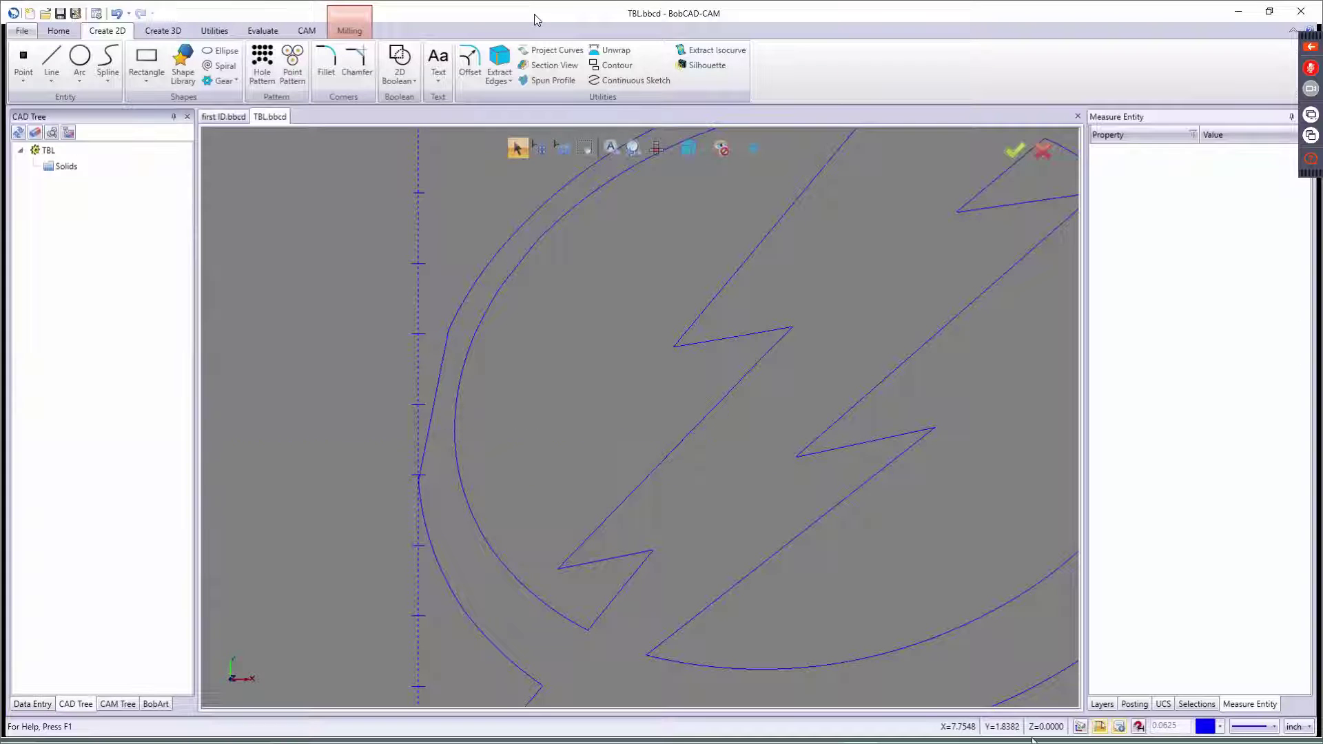
Deform the new line on the outer ring's left side into an arc that follows the ring's curvature, keeping the 0.0005 line tolerance
click(215, 31)
click(516, 65)
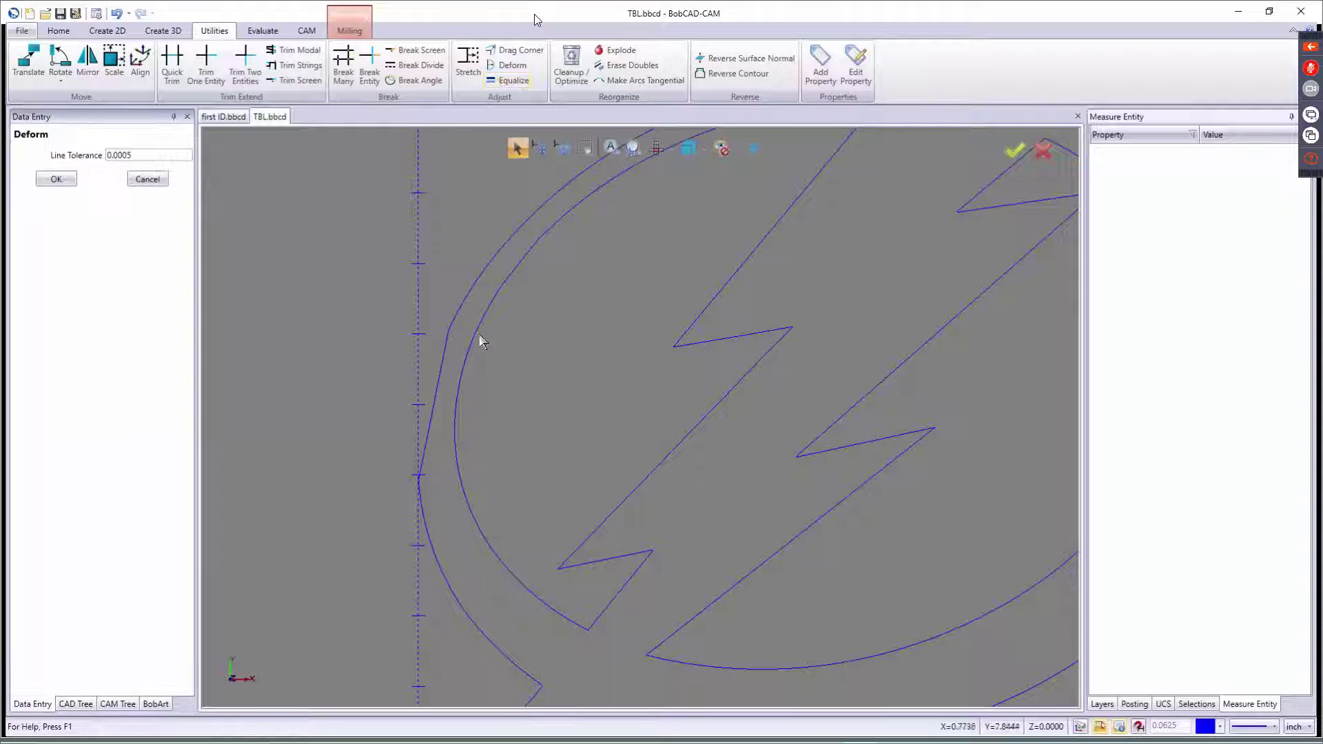
click(438, 390)
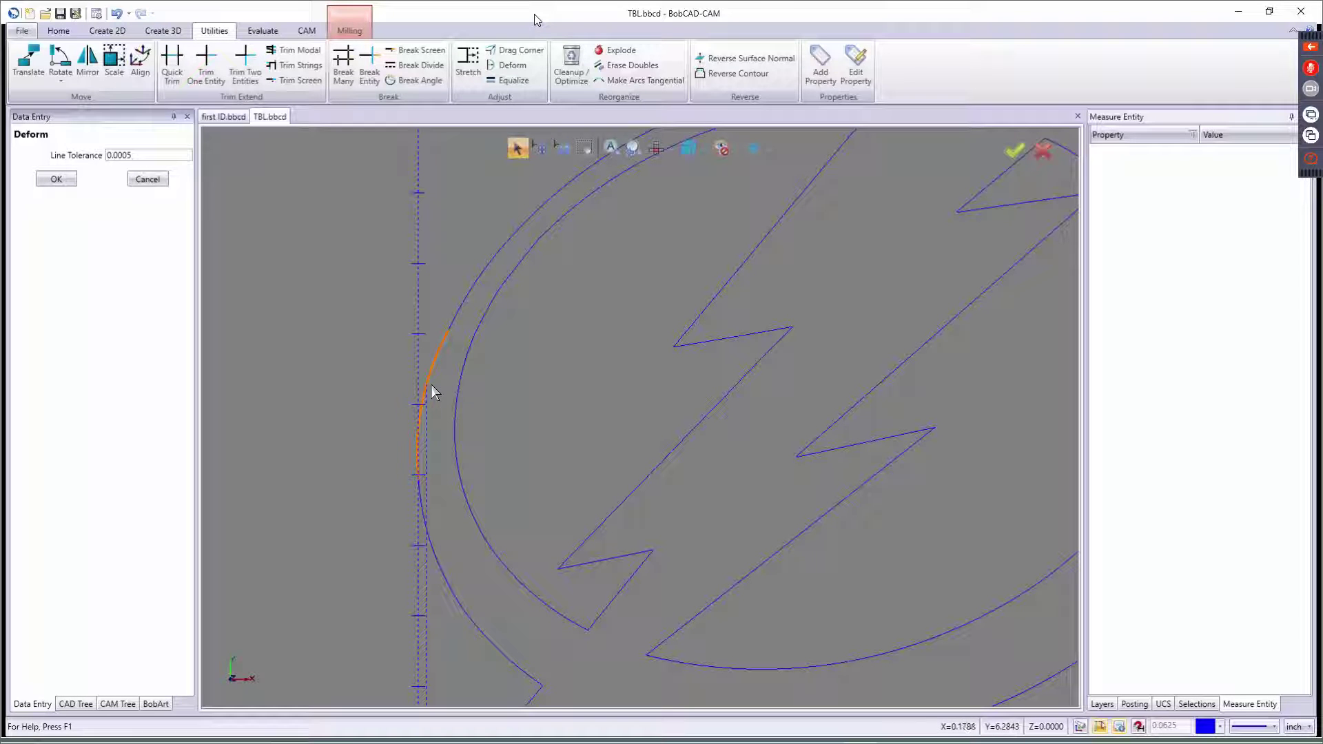
click(432, 386)
click(423, 492)
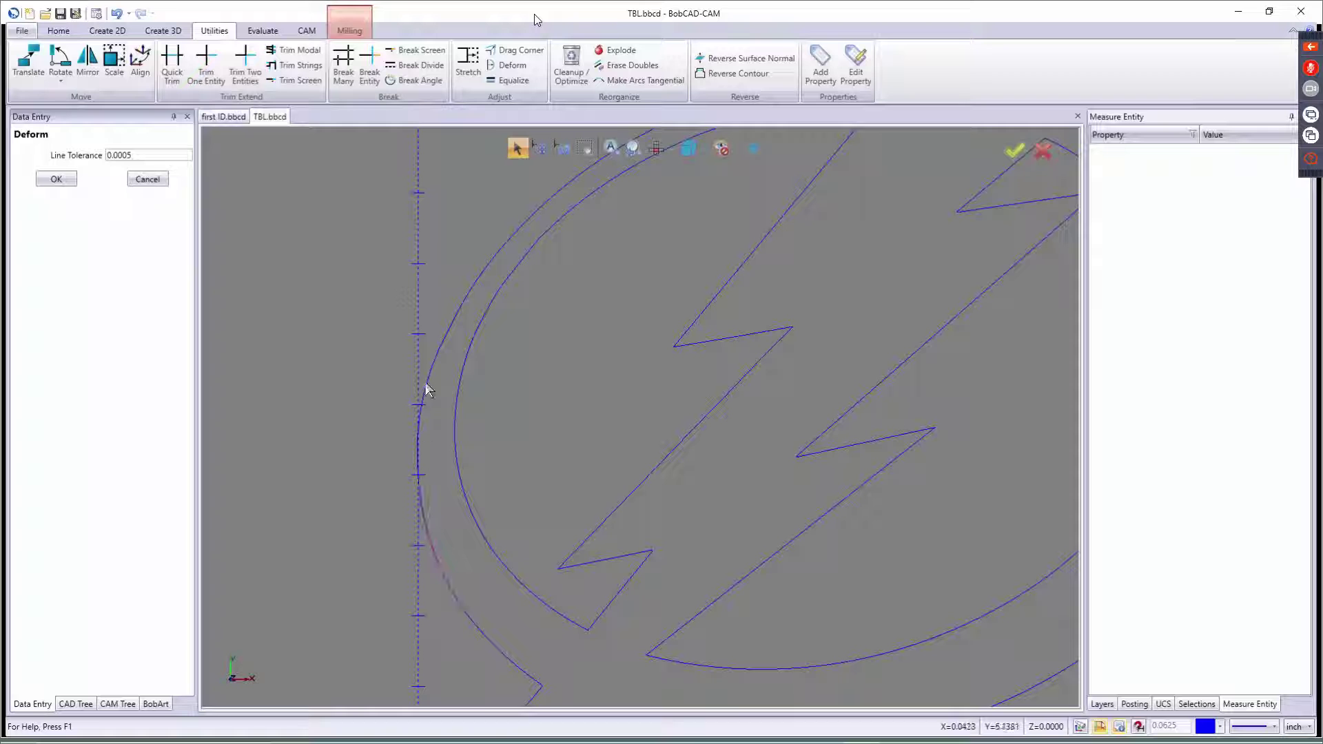
click(418, 480)
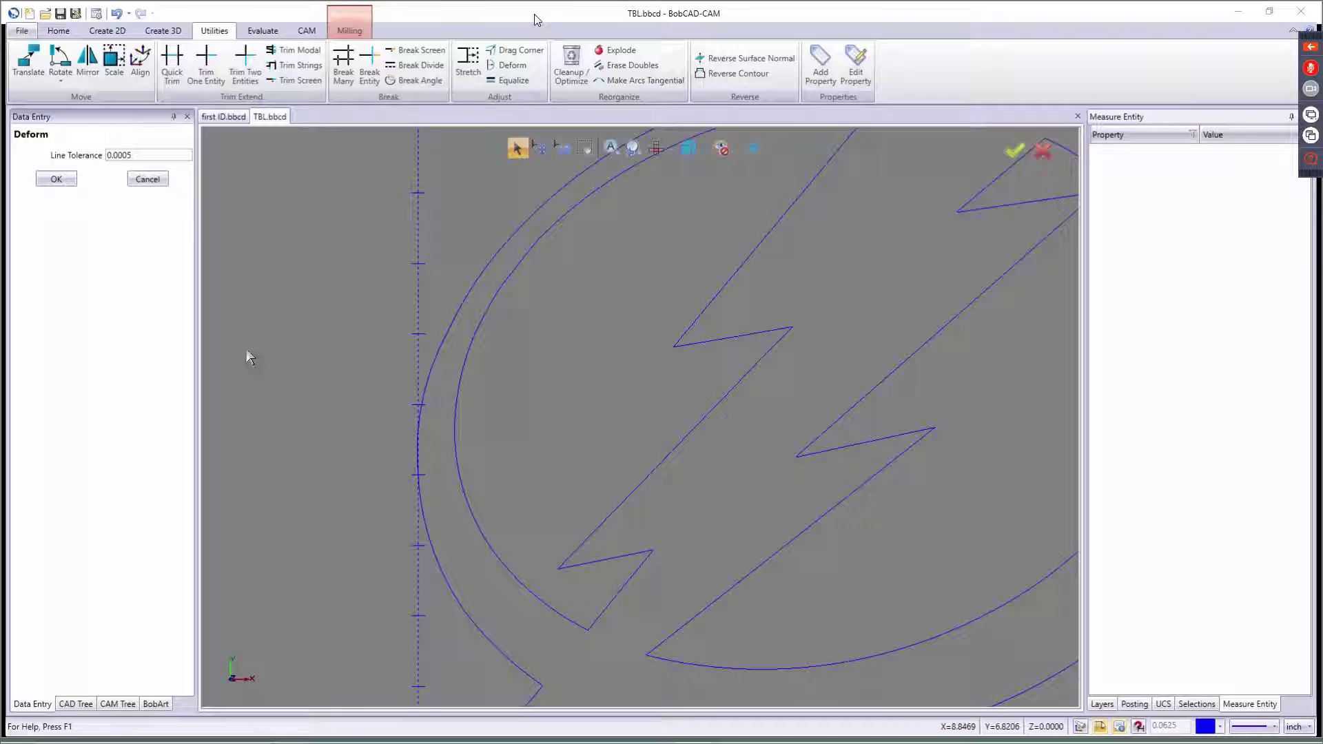
click(147, 179)
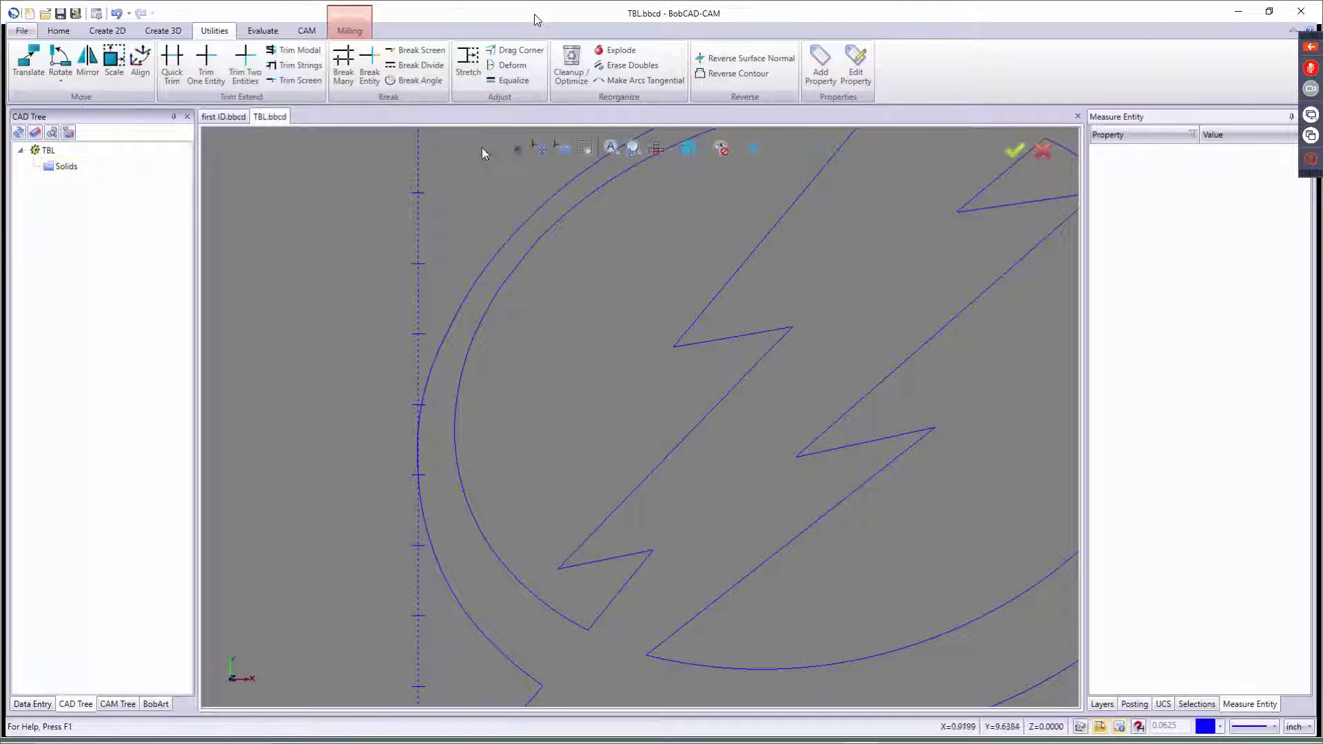
Chain-select the outer contour and both inner contours to check for remaining breaks, examining the right inner contour's upper corner closely
click(500, 259)
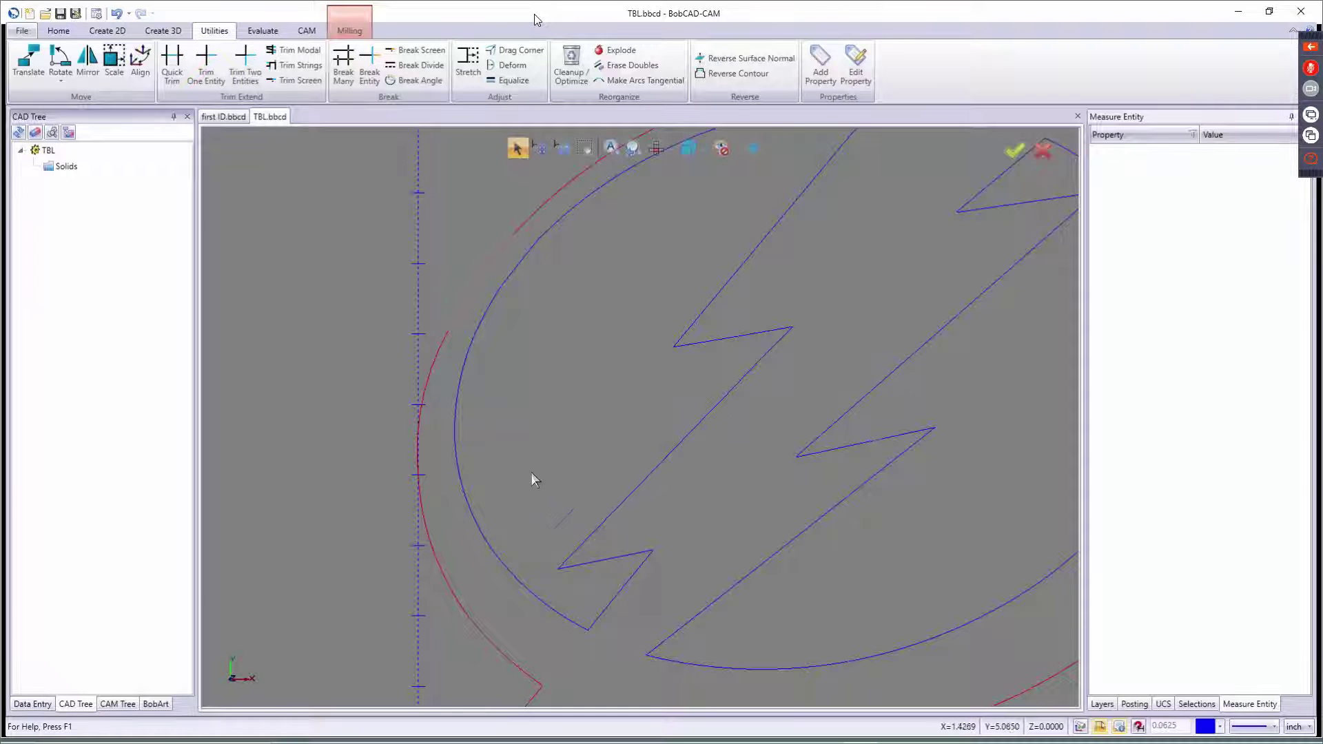
scroll(531, 473, down, 5)
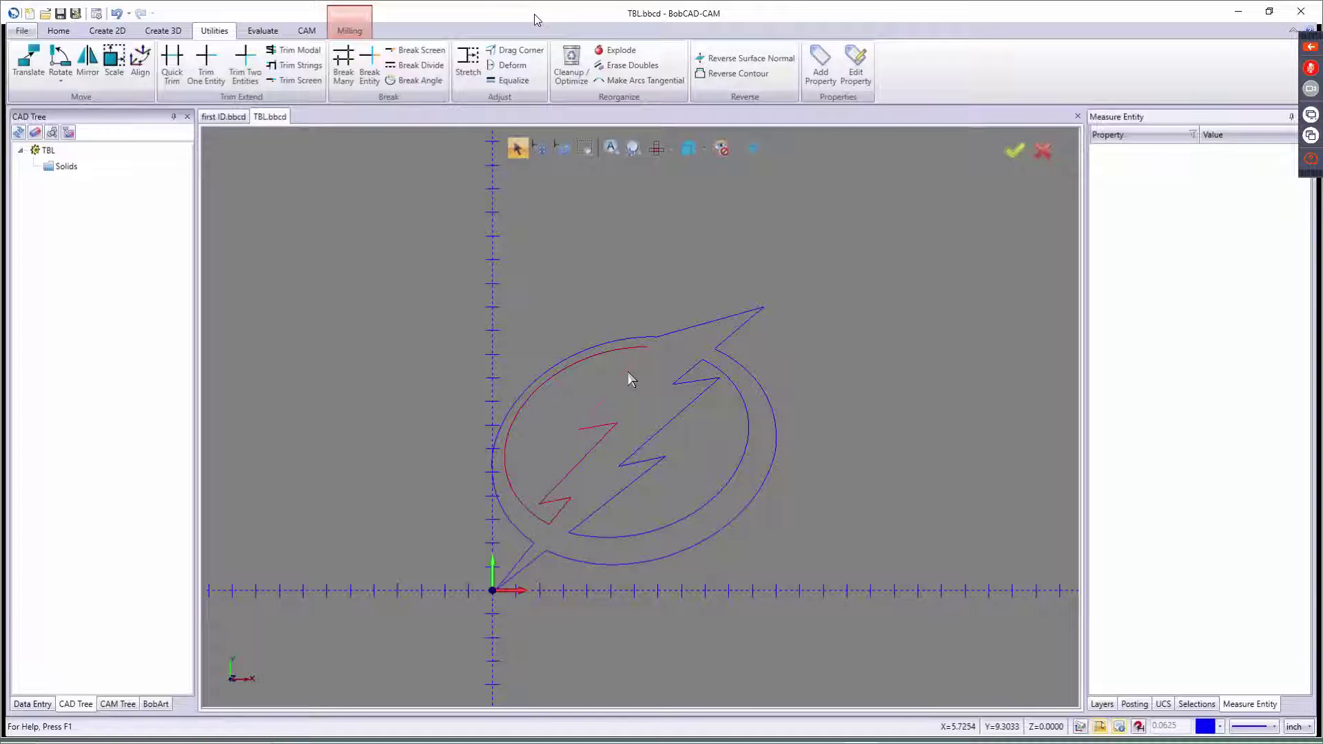
click(685, 383)
scroll(700, 377, up, 6)
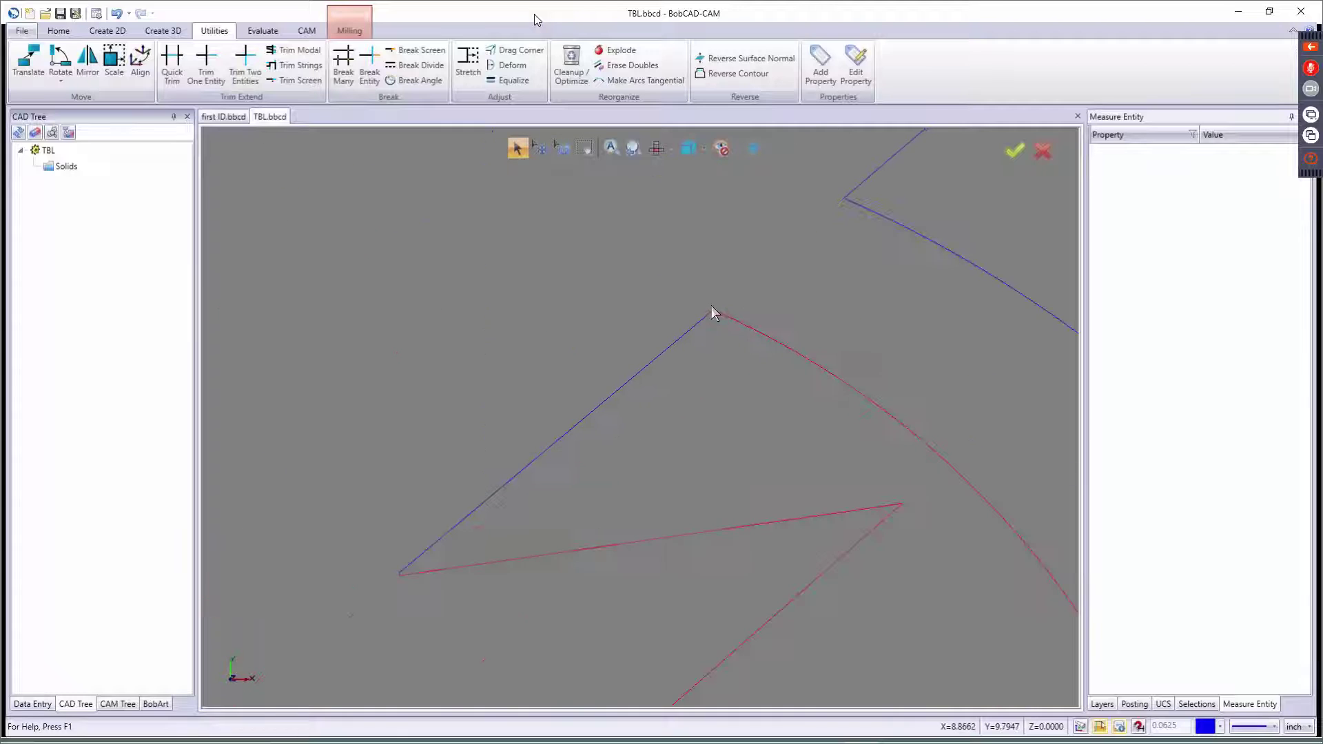
scroll(714, 314, up, 5)
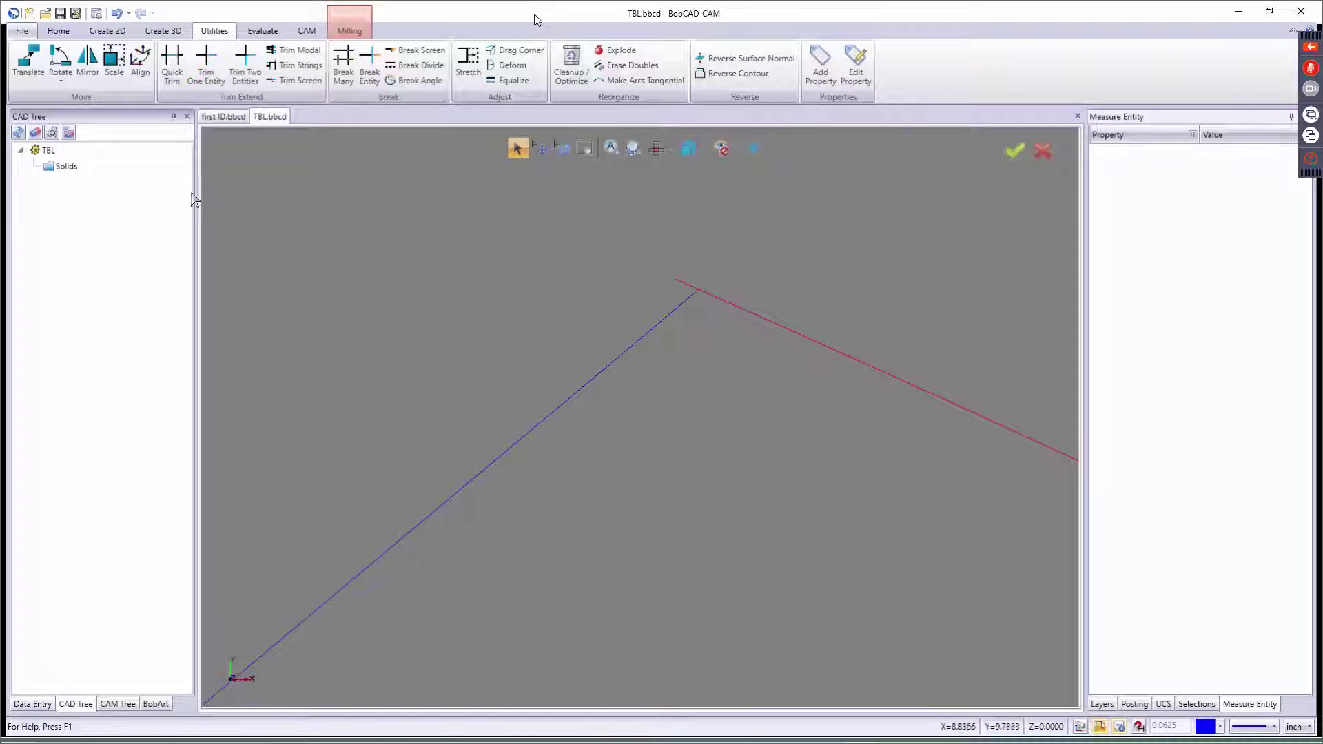
Trim the overhanging arc and the adjoining line to each other at the right inner contour's upper corner, using Trim Two Entities
click(245, 62)
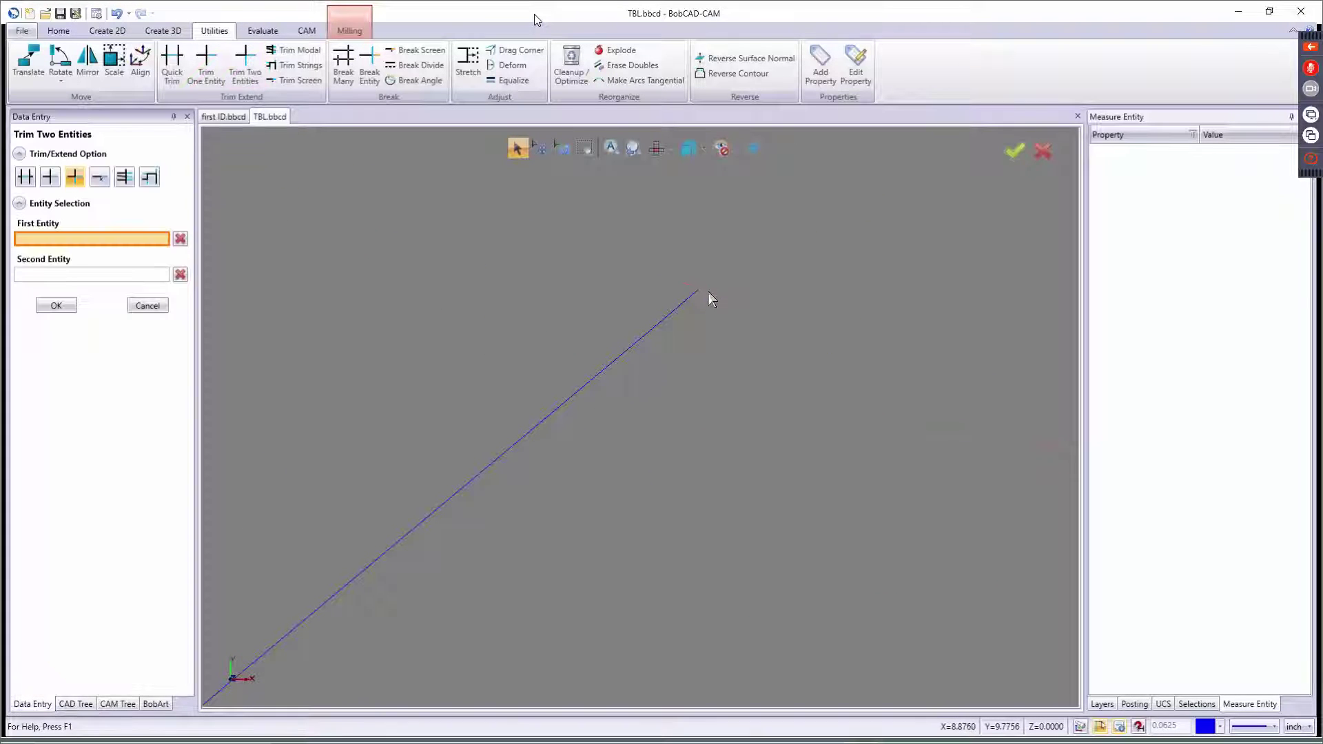
click(708, 295)
click(685, 301)
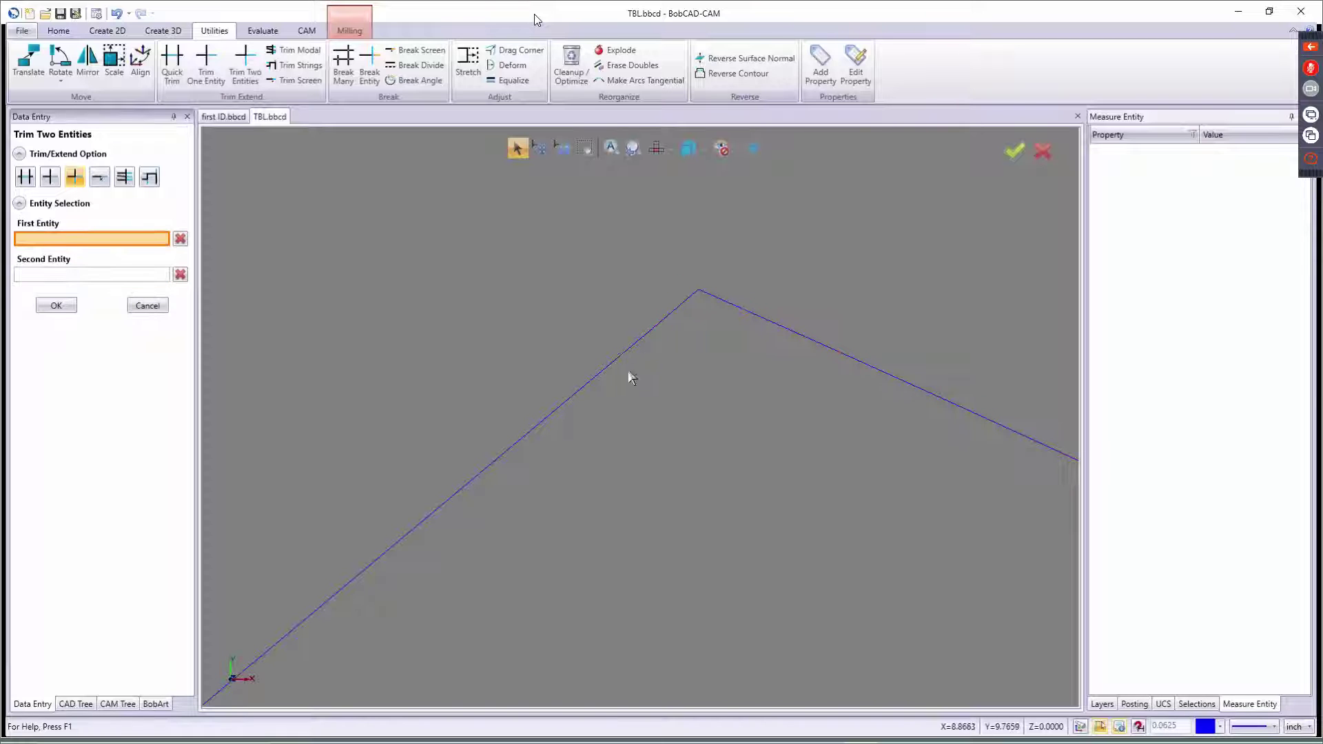
scroll(659, 377, down, 4)
scroll(663, 388, down, 3)
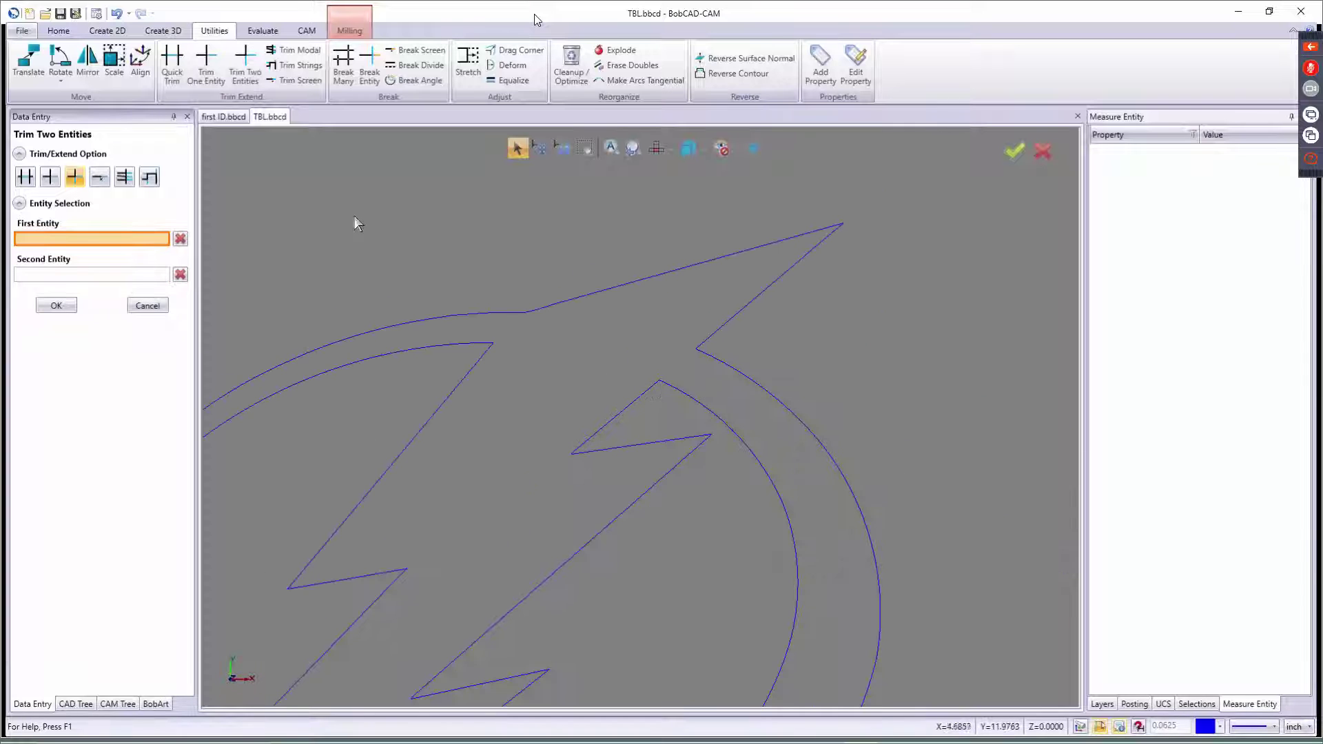
click(148, 305)
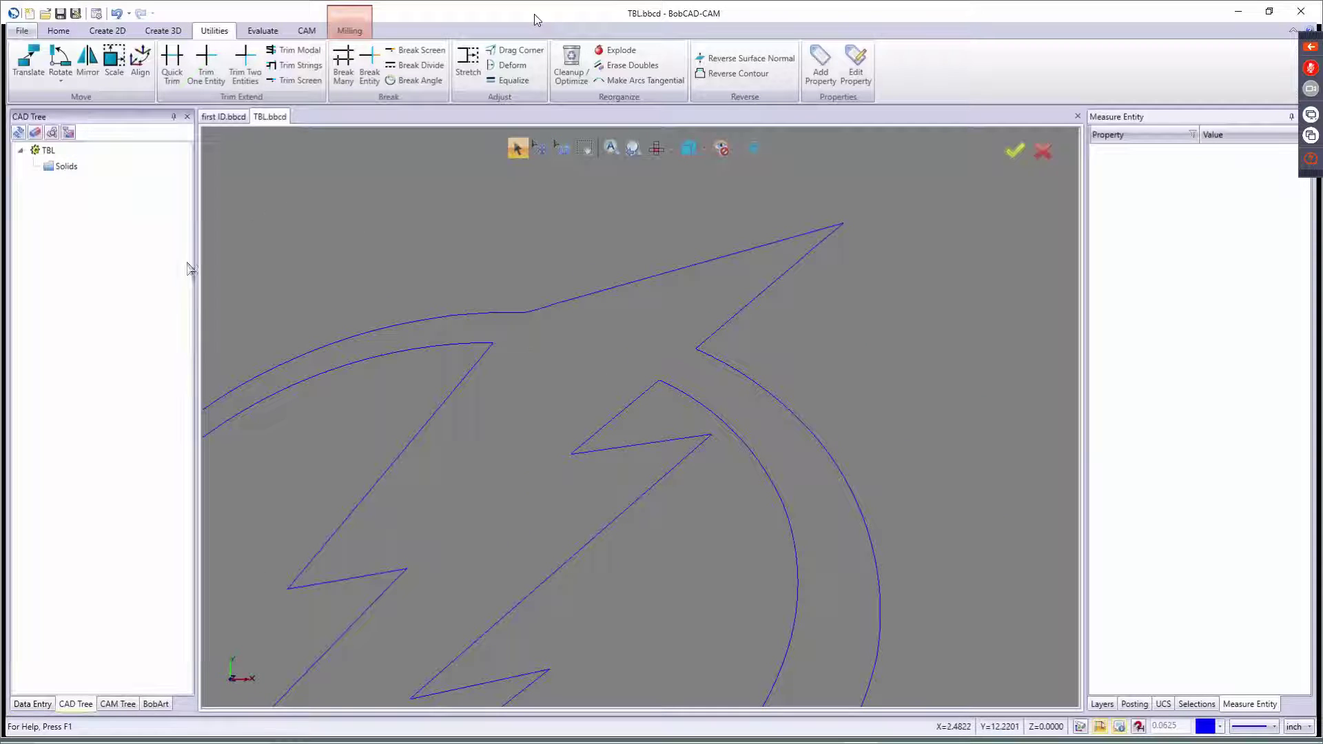
Chain-select the right inner contour to check that it closes, and clear the selection
click(516, 148)
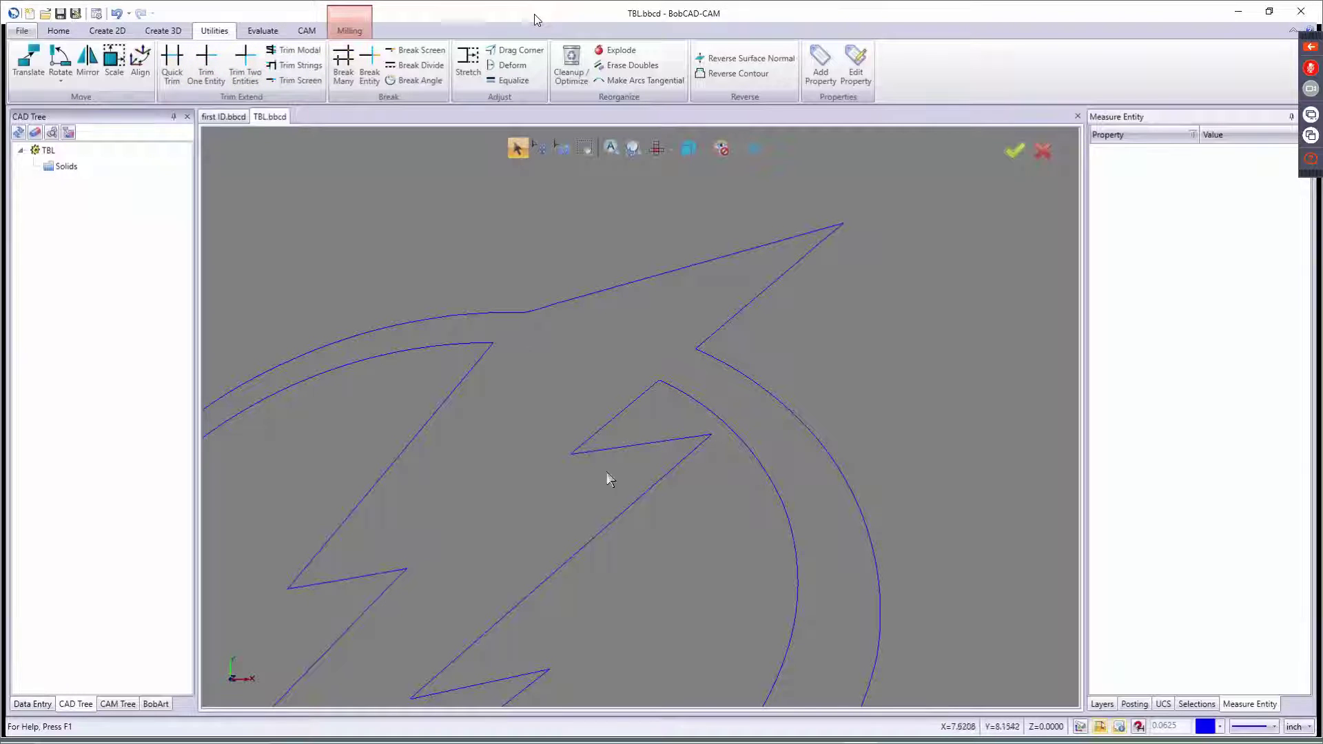
click(630, 404)
scroll(679, 495, down, 2)
scroll(678, 483, up, 2)
scroll(696, 503, down, 5)
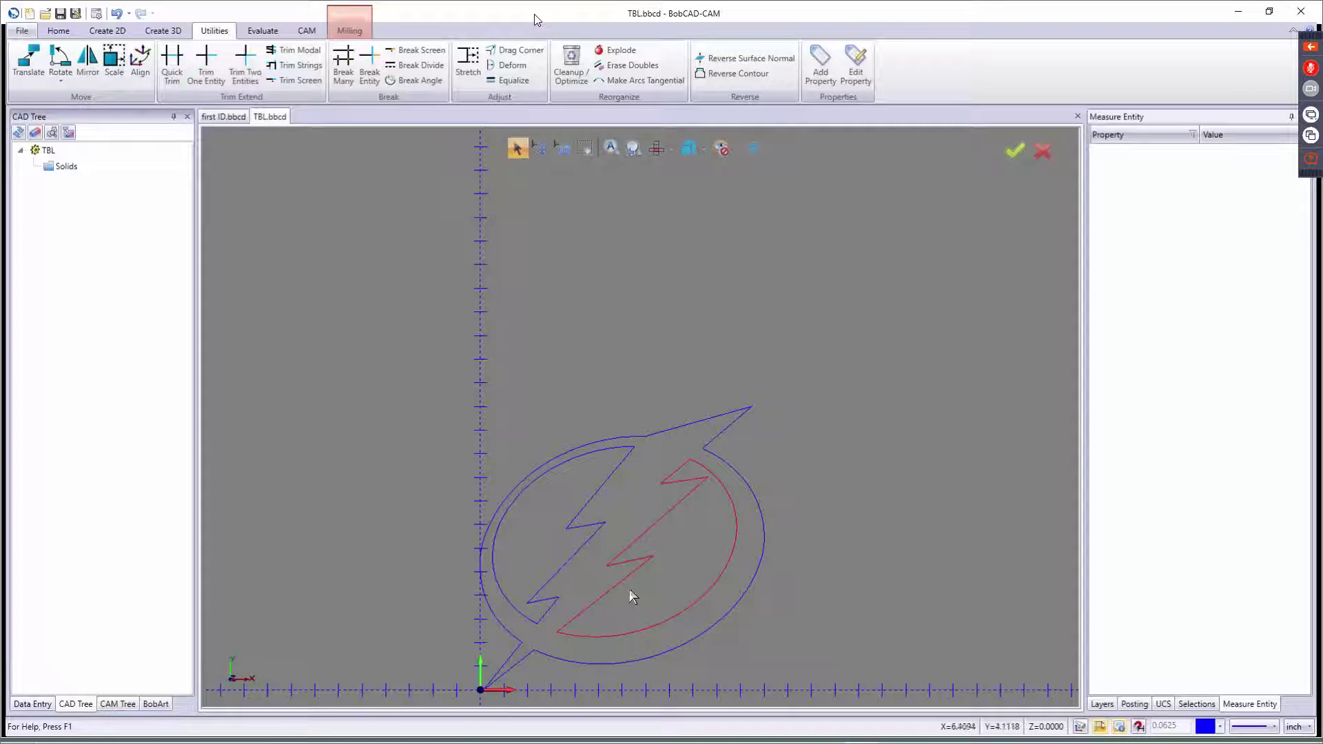
click(647, 634)
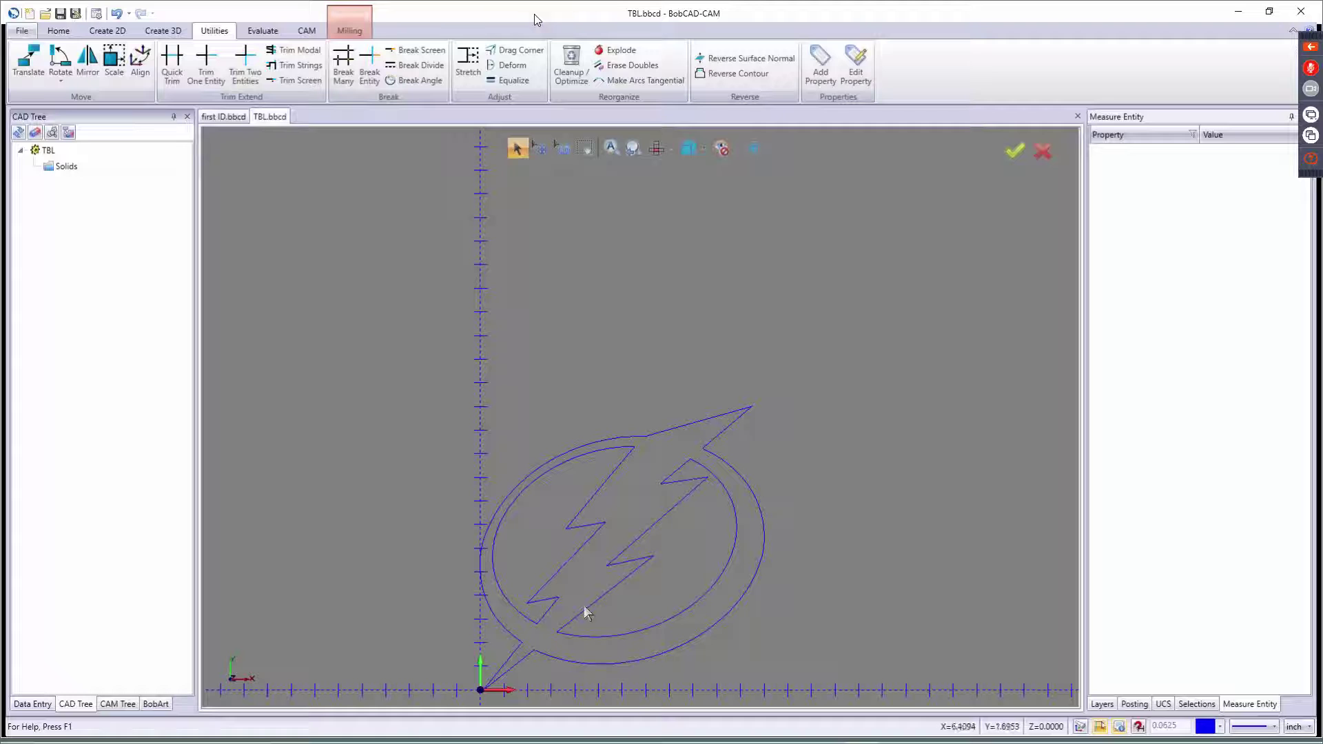
click(572, 531)
scroll(555, 563, down, 3)
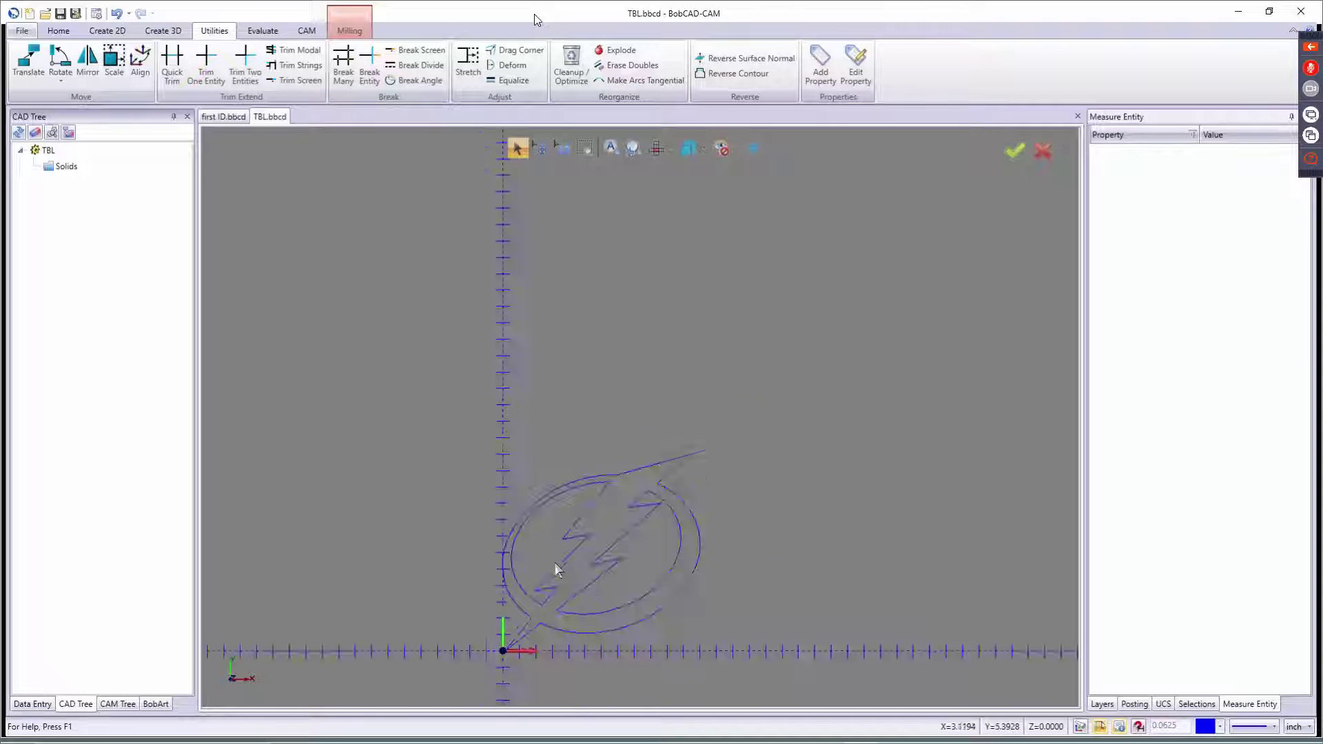
Add a Mill 2 Axis feature to Machine Setup - 1 and start picking its geometry
click(115, 704)
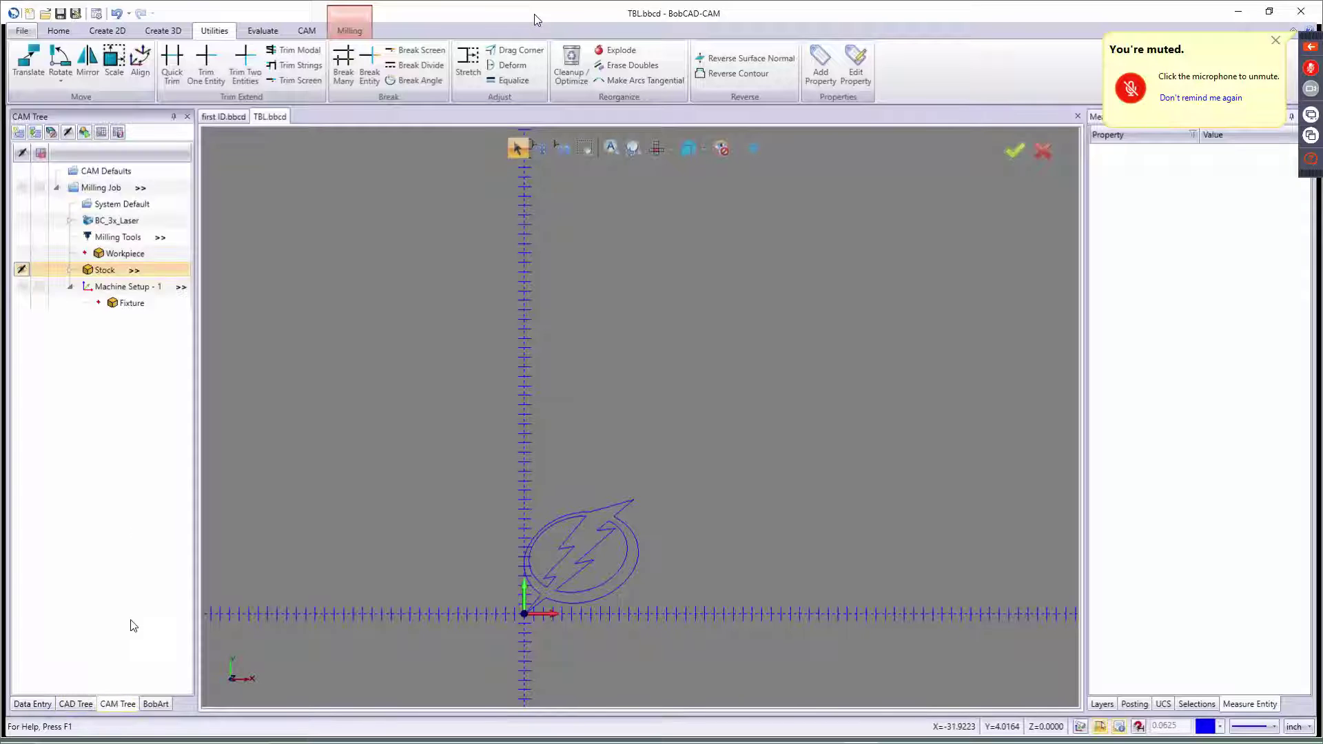
right_click(119, 286)
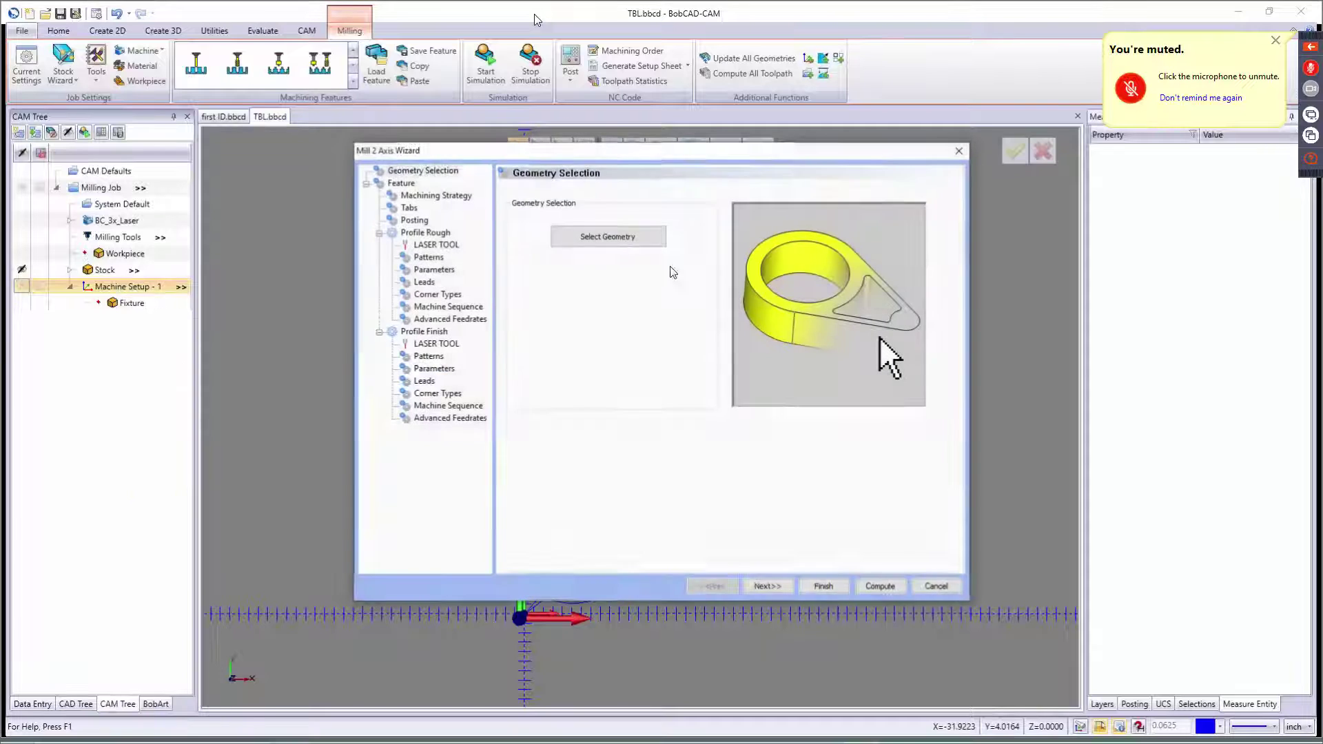
click(613, 239)
Try window-selecting the entire logo as the feature geometry, inspect the lower tip near the origin, and clear all selected entities
drag(443, 414, 697, 656)
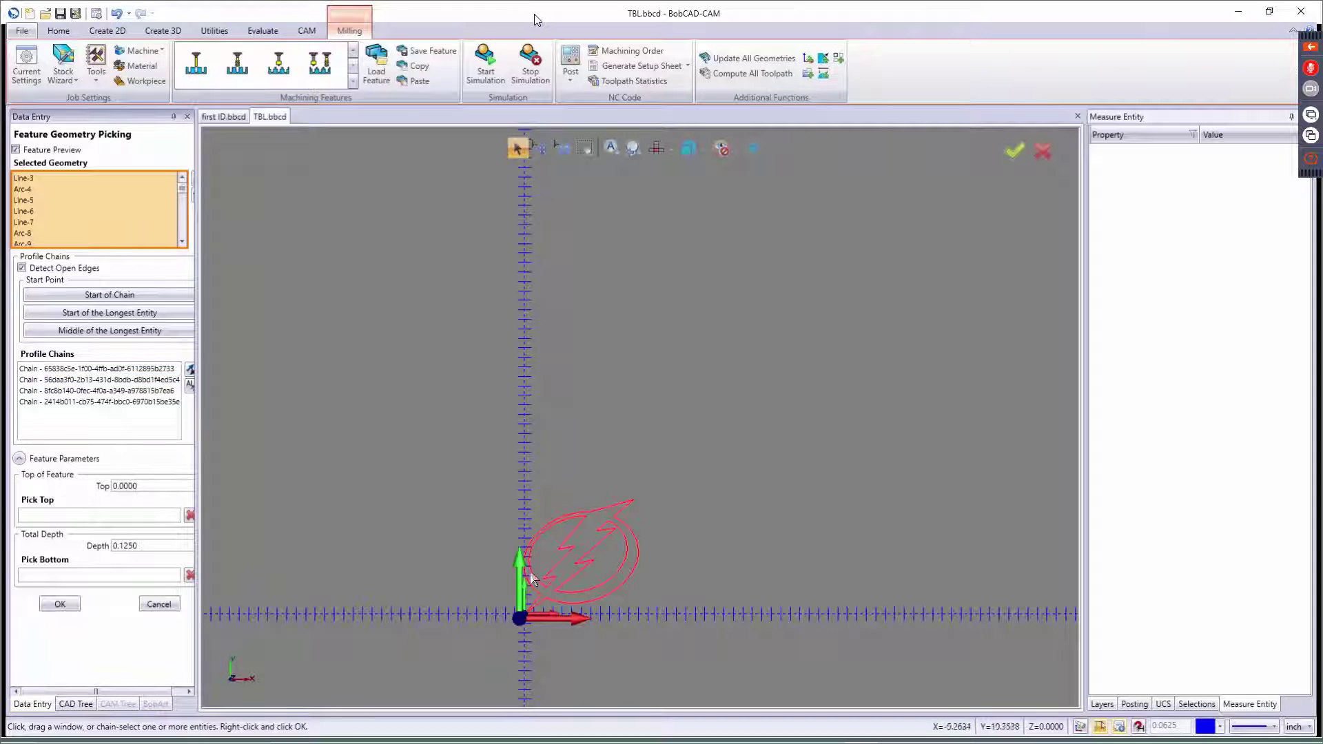
scroll(536, 600, up, 8)
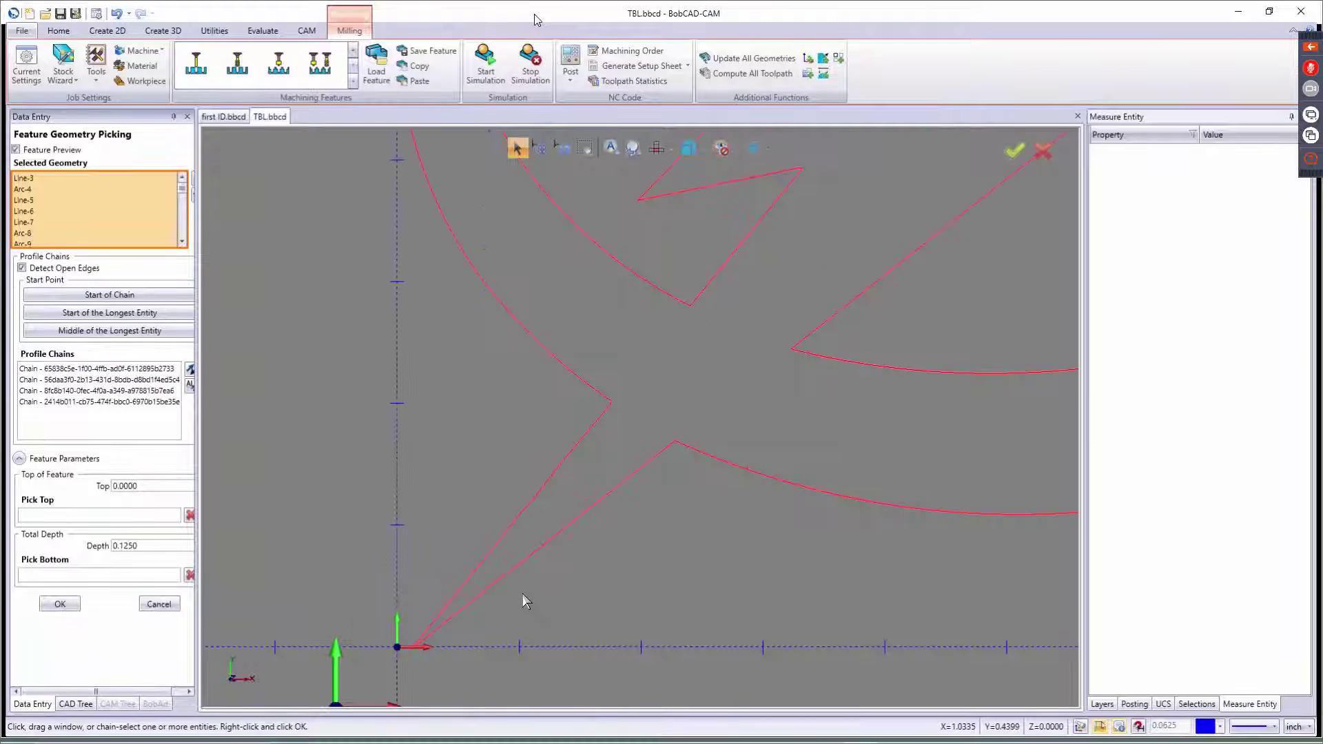
scroll(522, 593, down, 2)
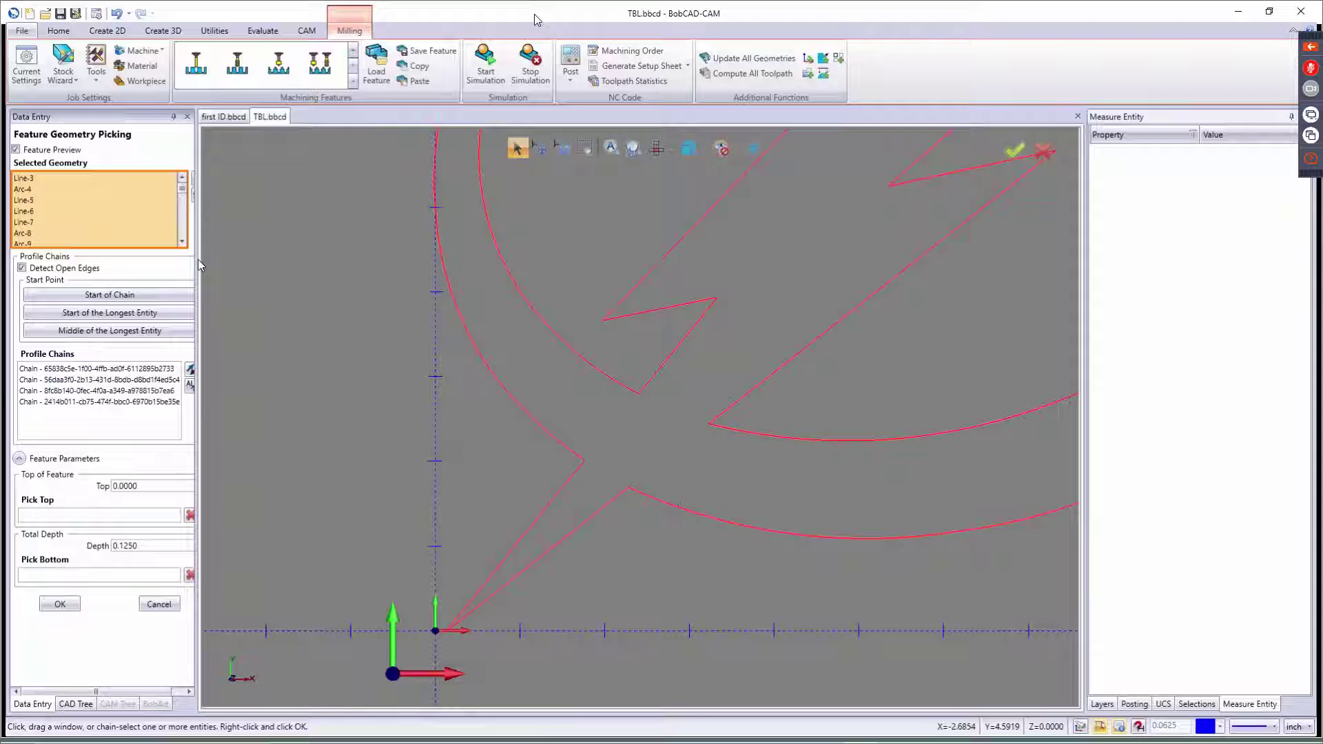
drag(199, 261, 277, 259)
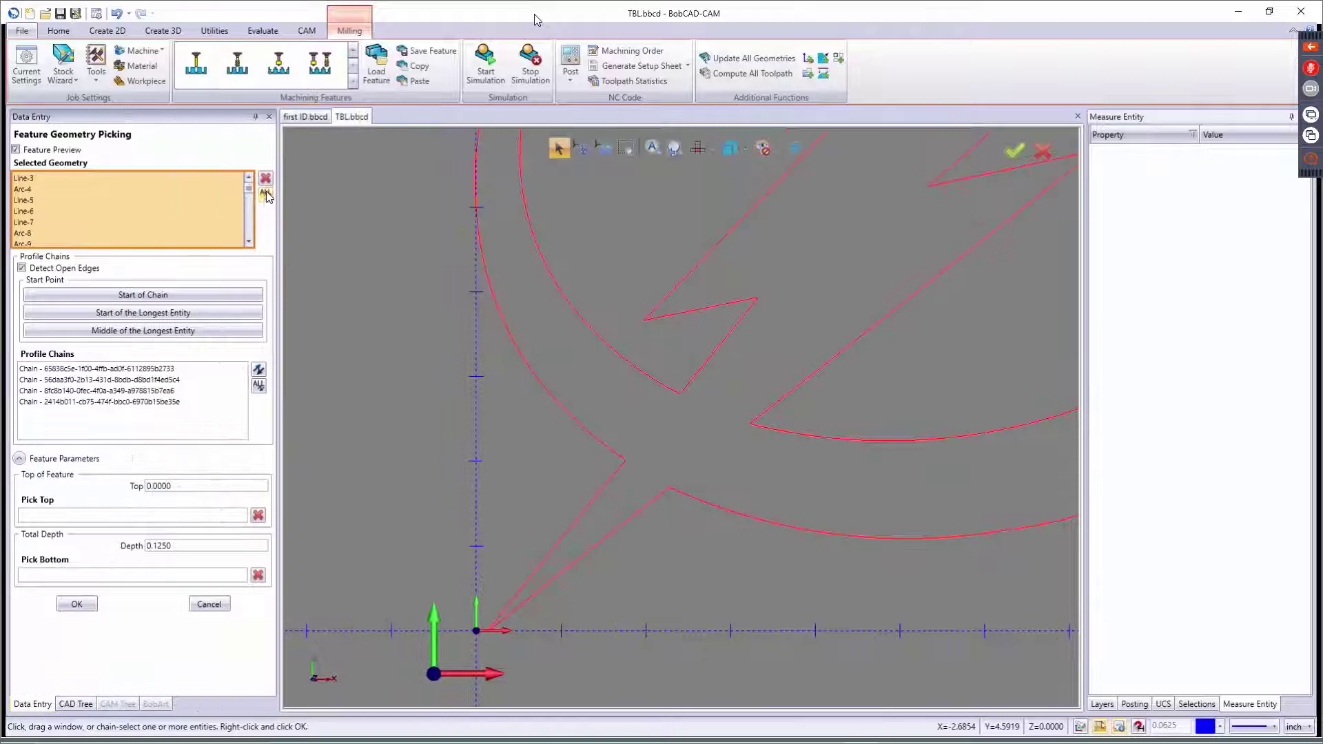
click(265, 194)
Chain-select the left inner, right inner and outer contours of the logo as the feature geometry
scroll(696, 453, down, 3)
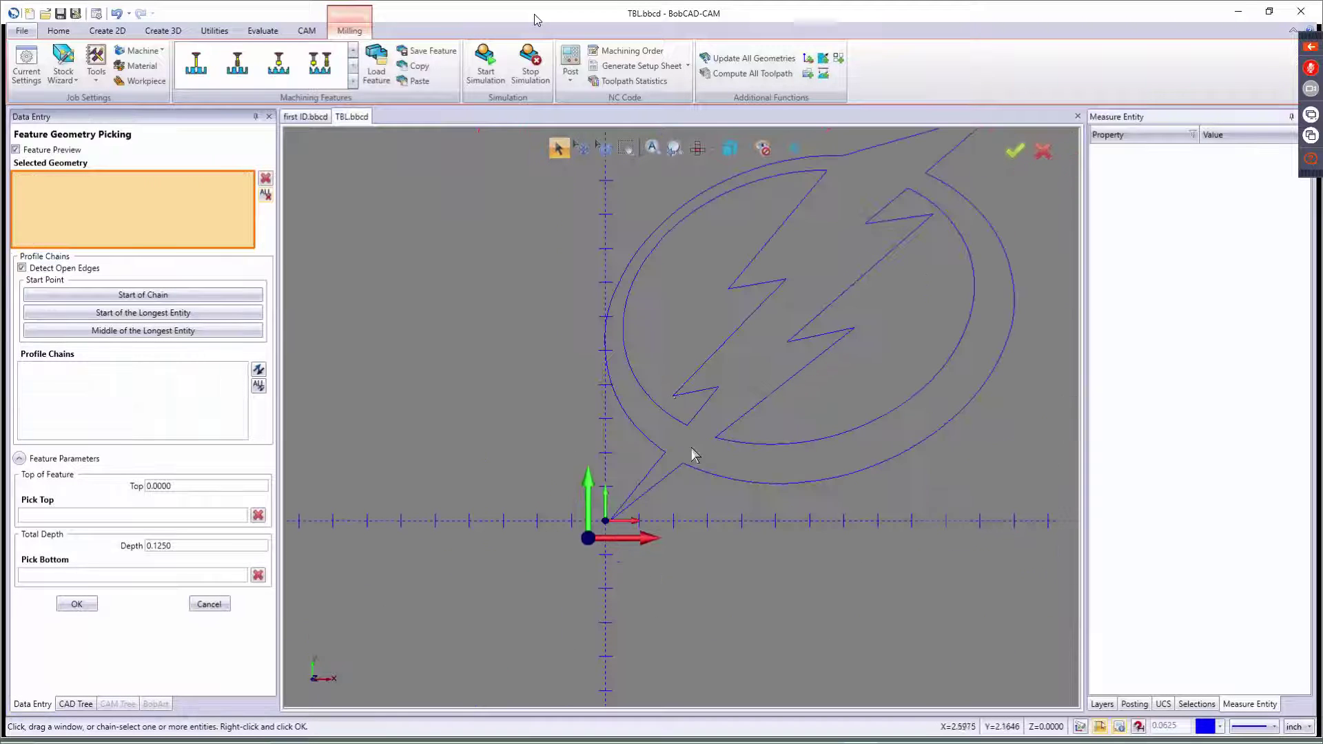
click(647, 396)
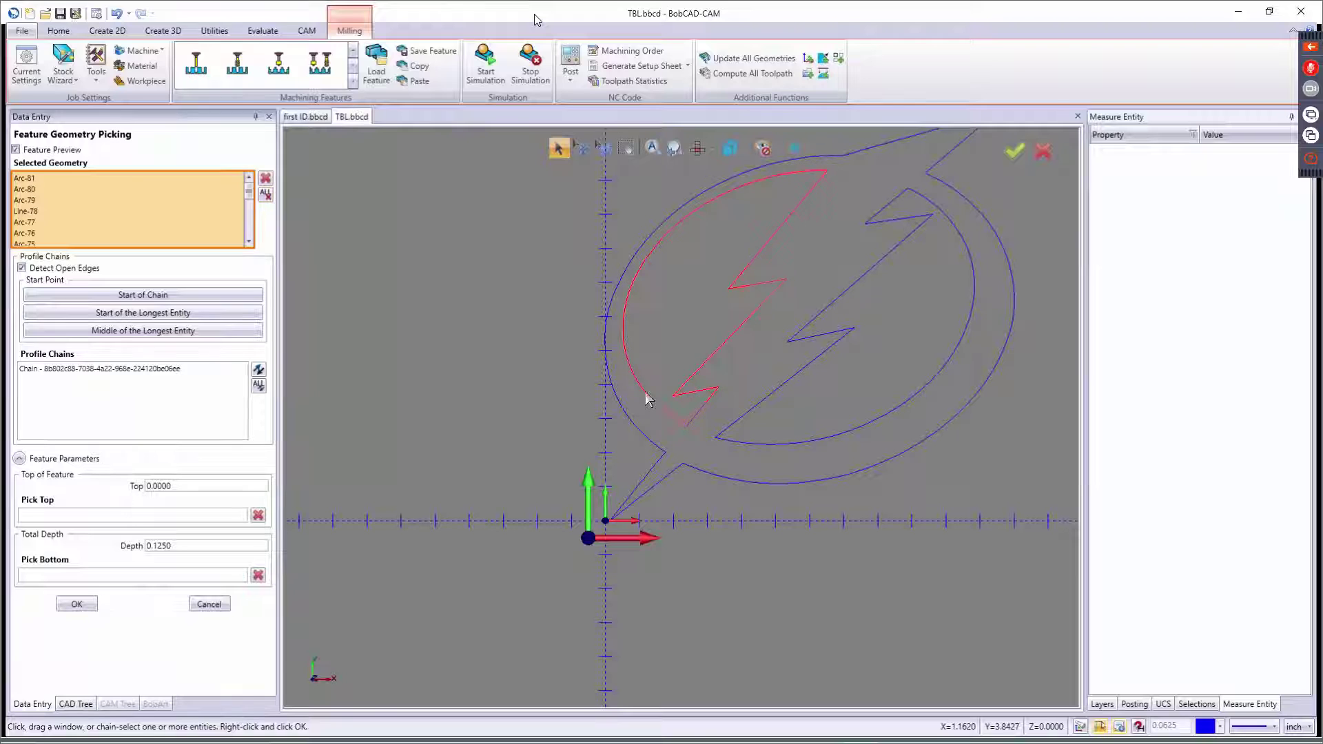
click(750, 413)
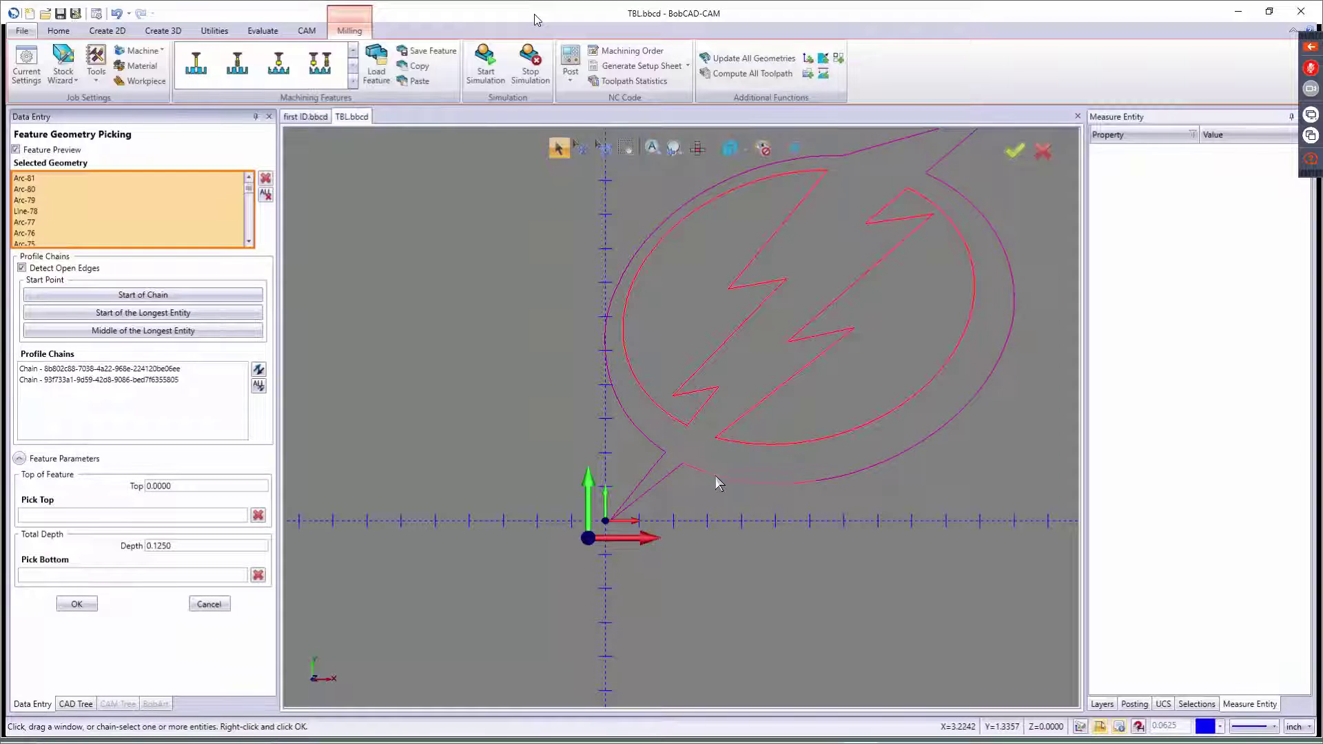
click(715, 475)
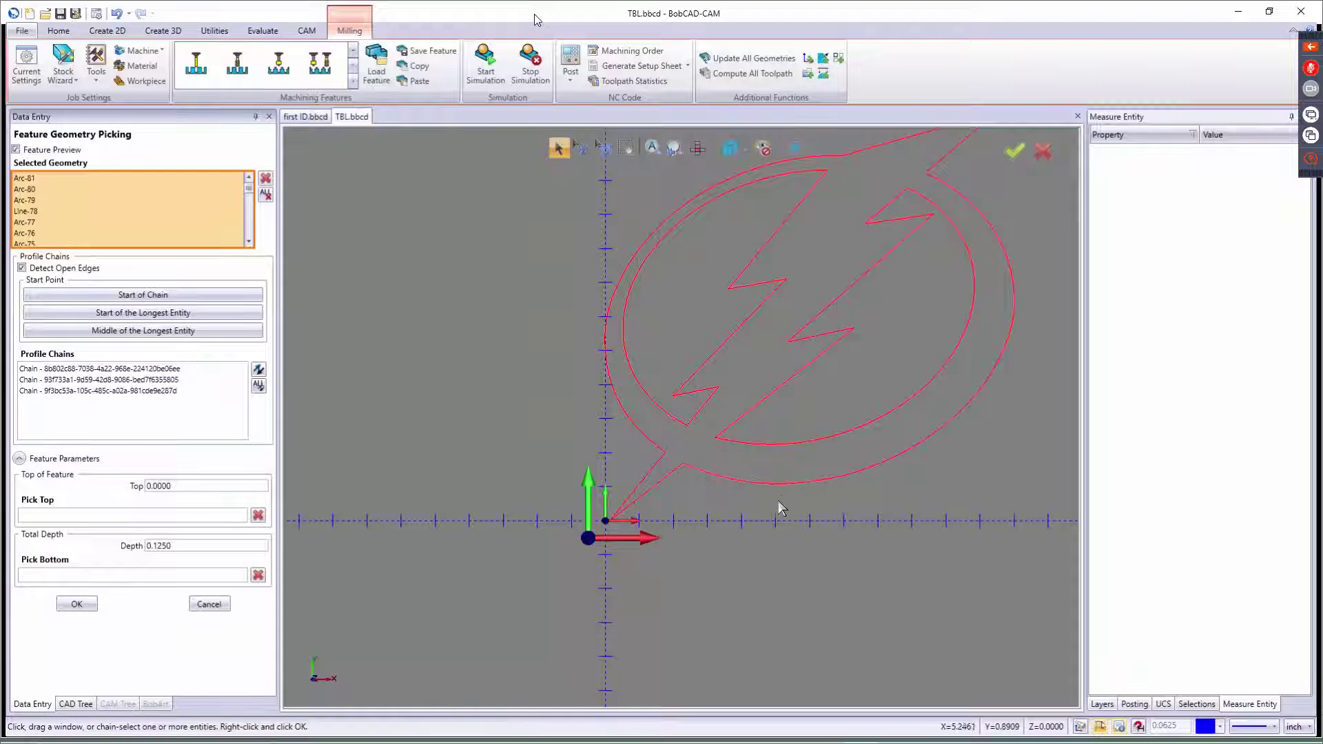
Examine the selected logo contours and the lower tip beside the origin before accepting the geometry
scroll(767, 522, down, 3)
scroll(810, 414, up, 5)
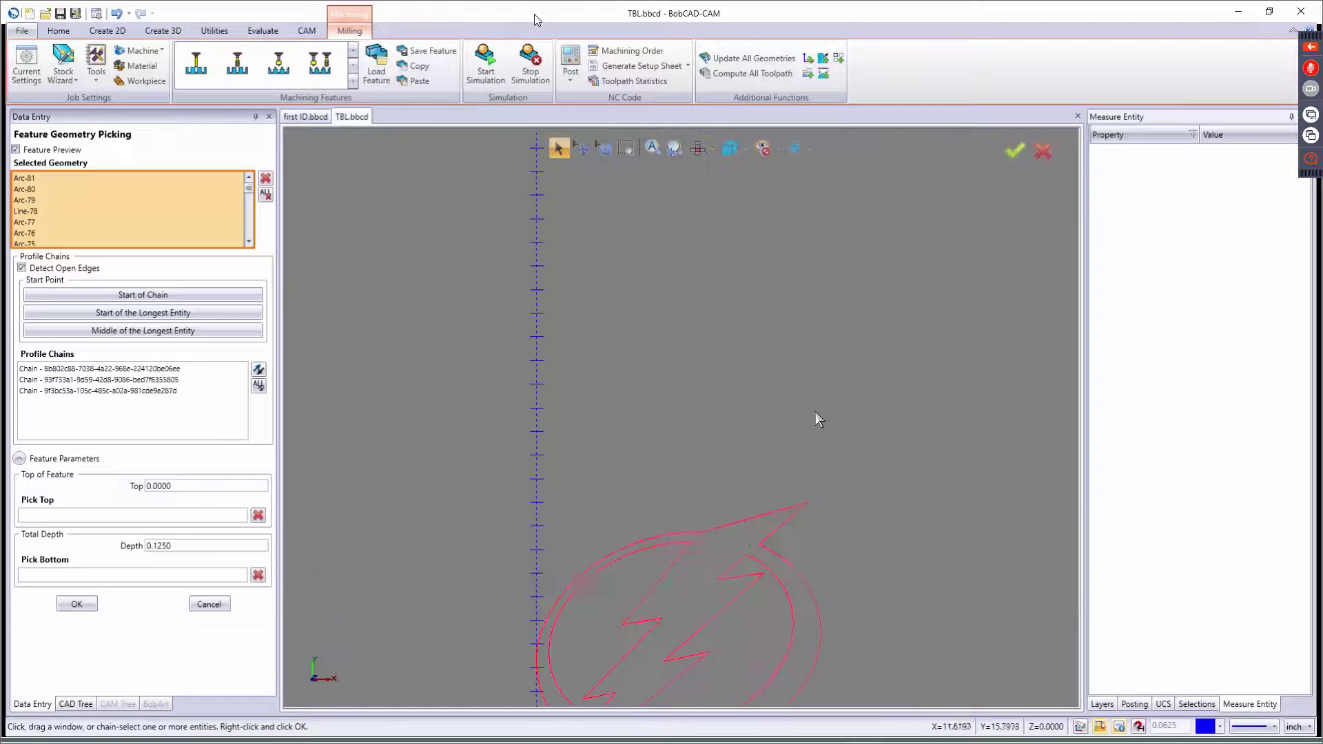
scroll(820, 434, up, 3)
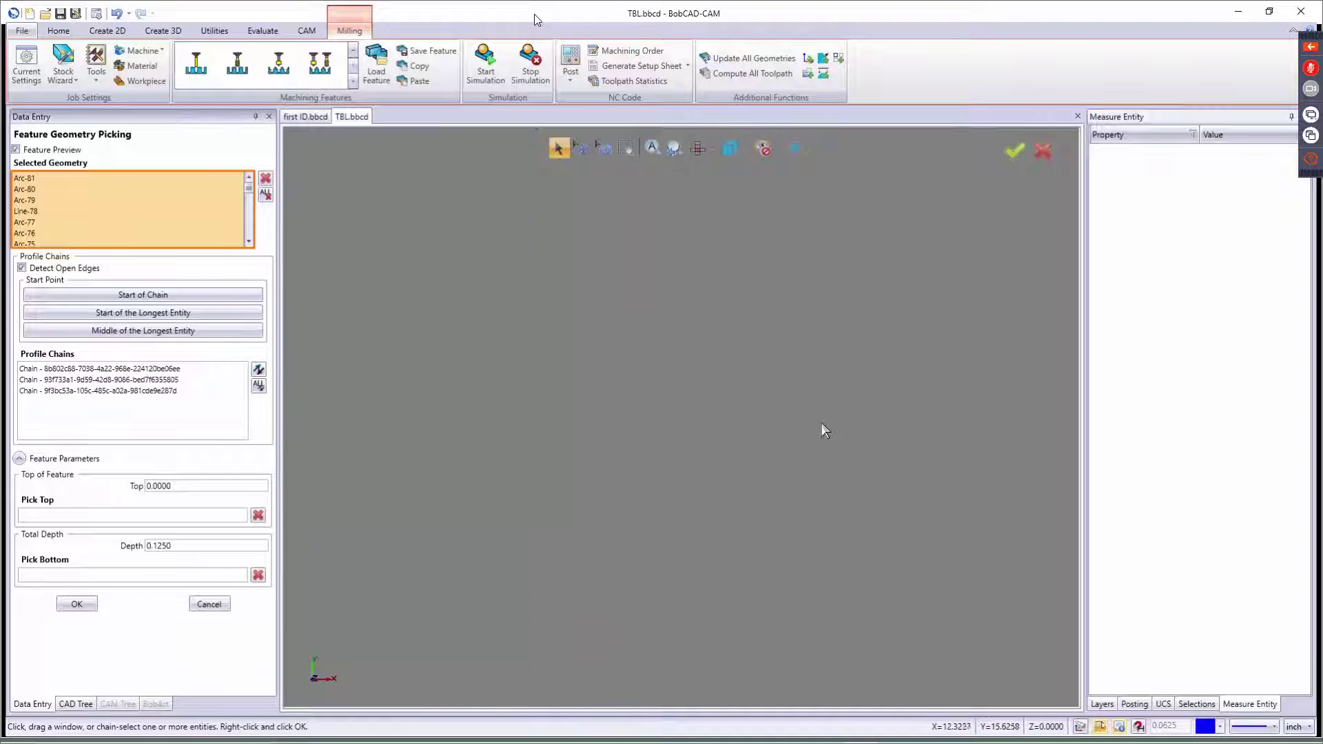
scroll(795, 457, down, 5)
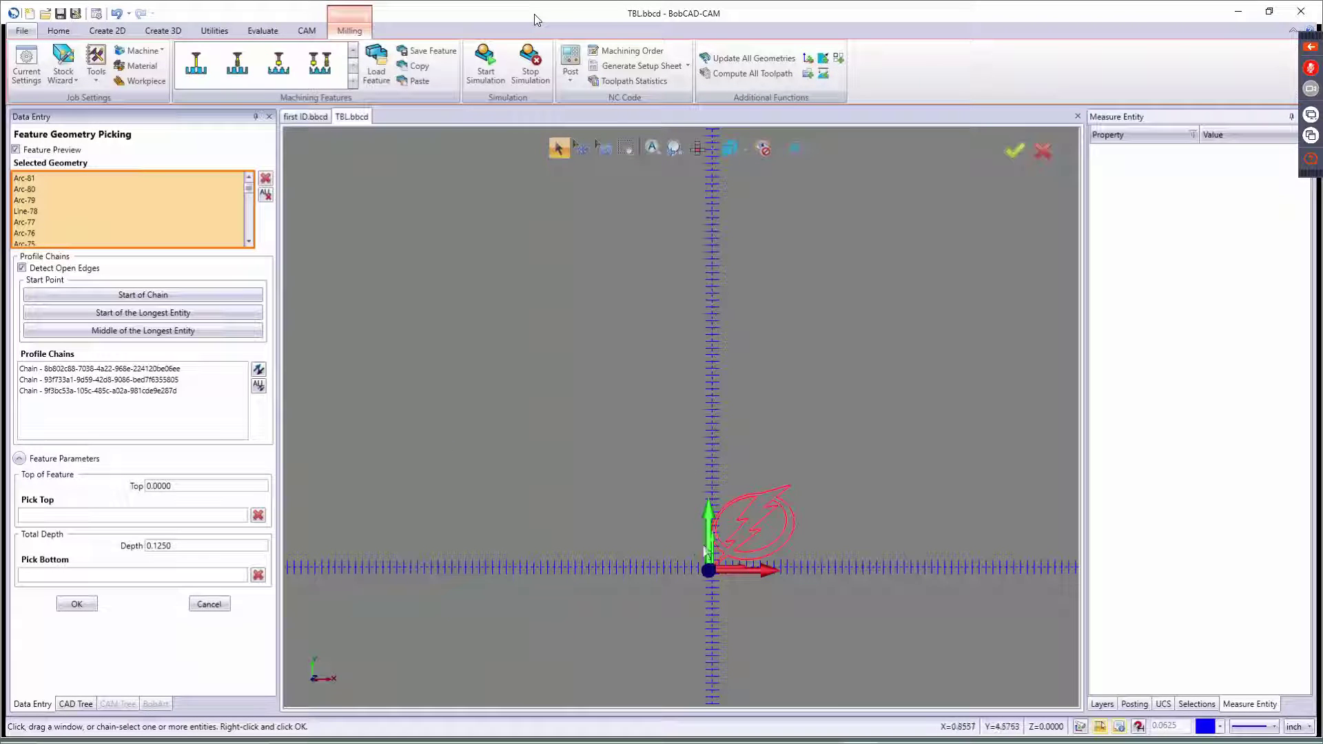
scroll(717, 572, up, 6)
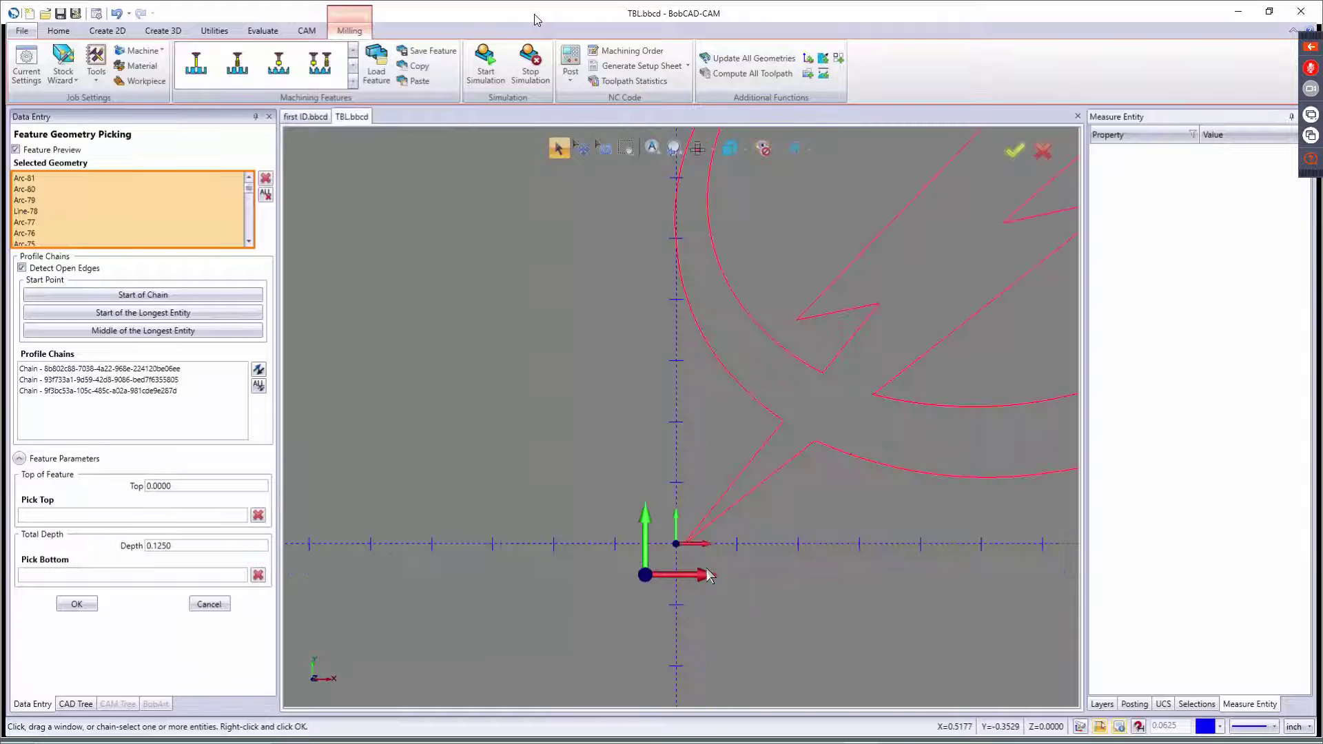
scroll(689, 524, up, 5)
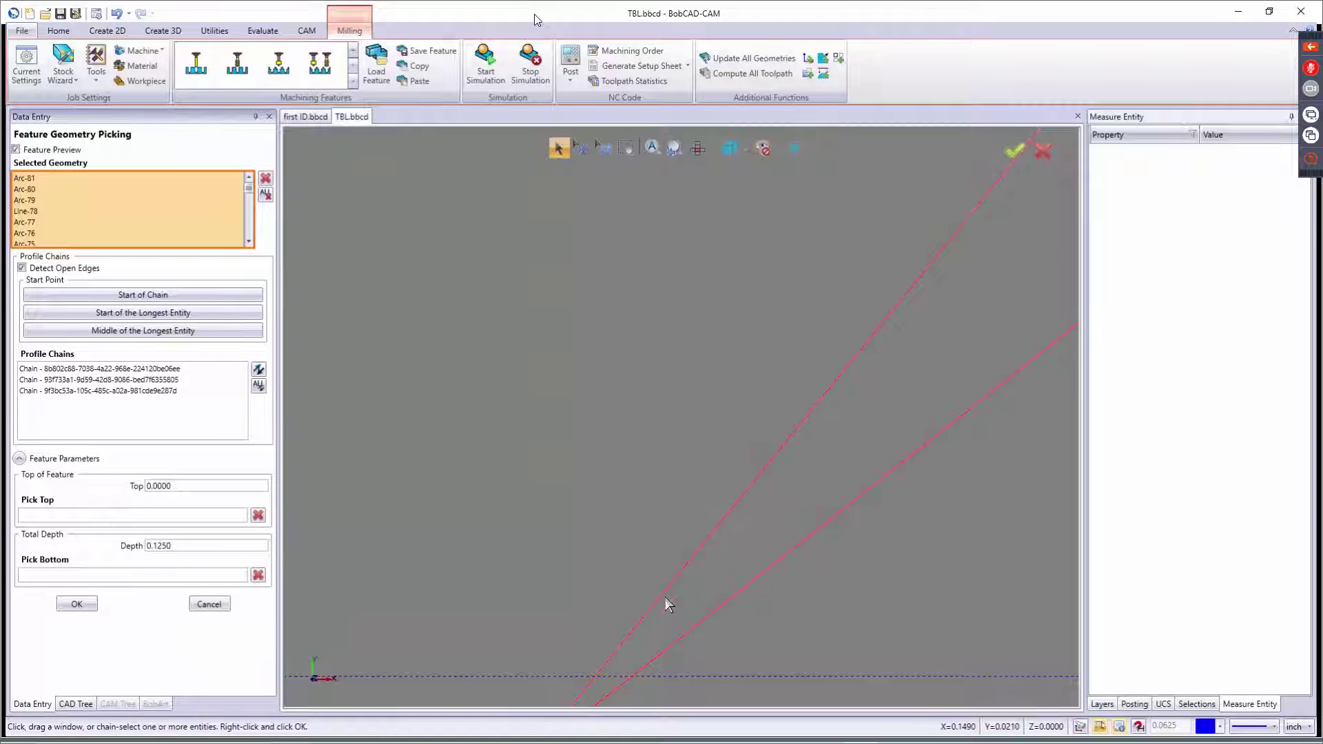
scroll(665, 601, down, 2)
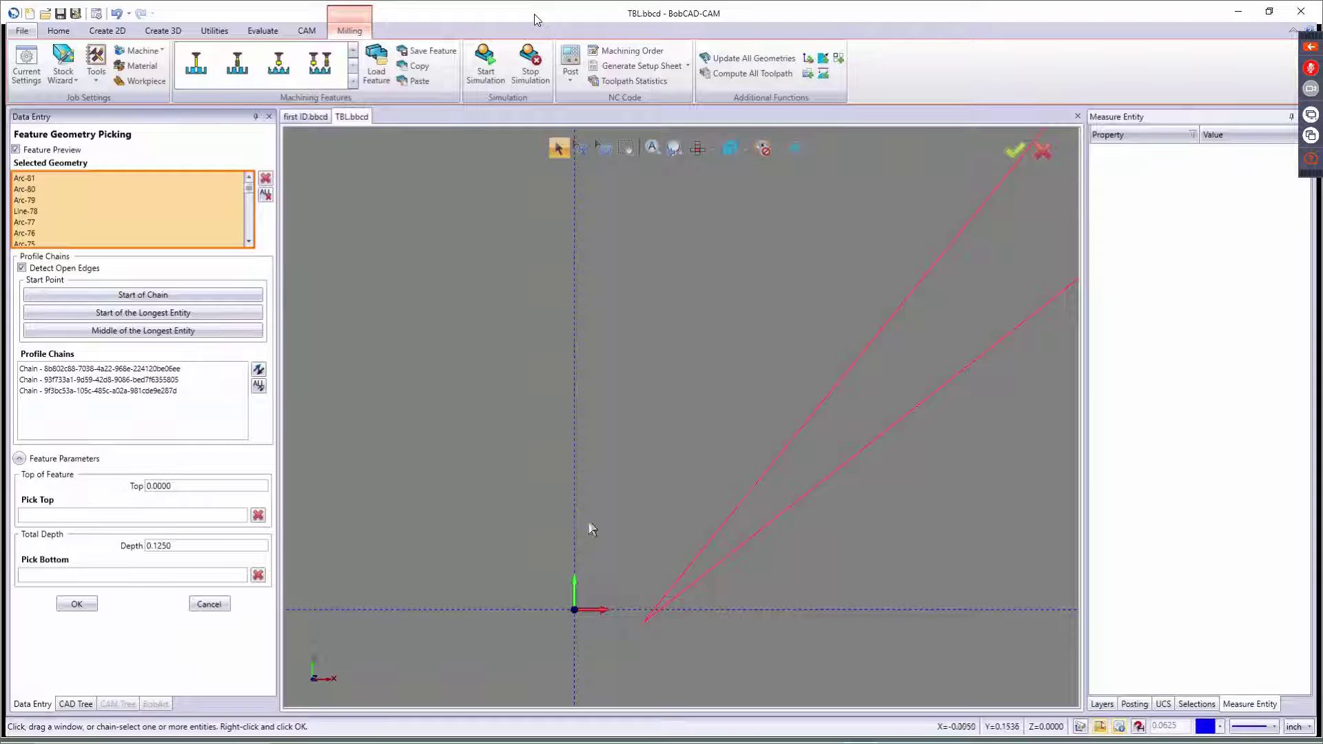
scroll(594, 535, down, 3)
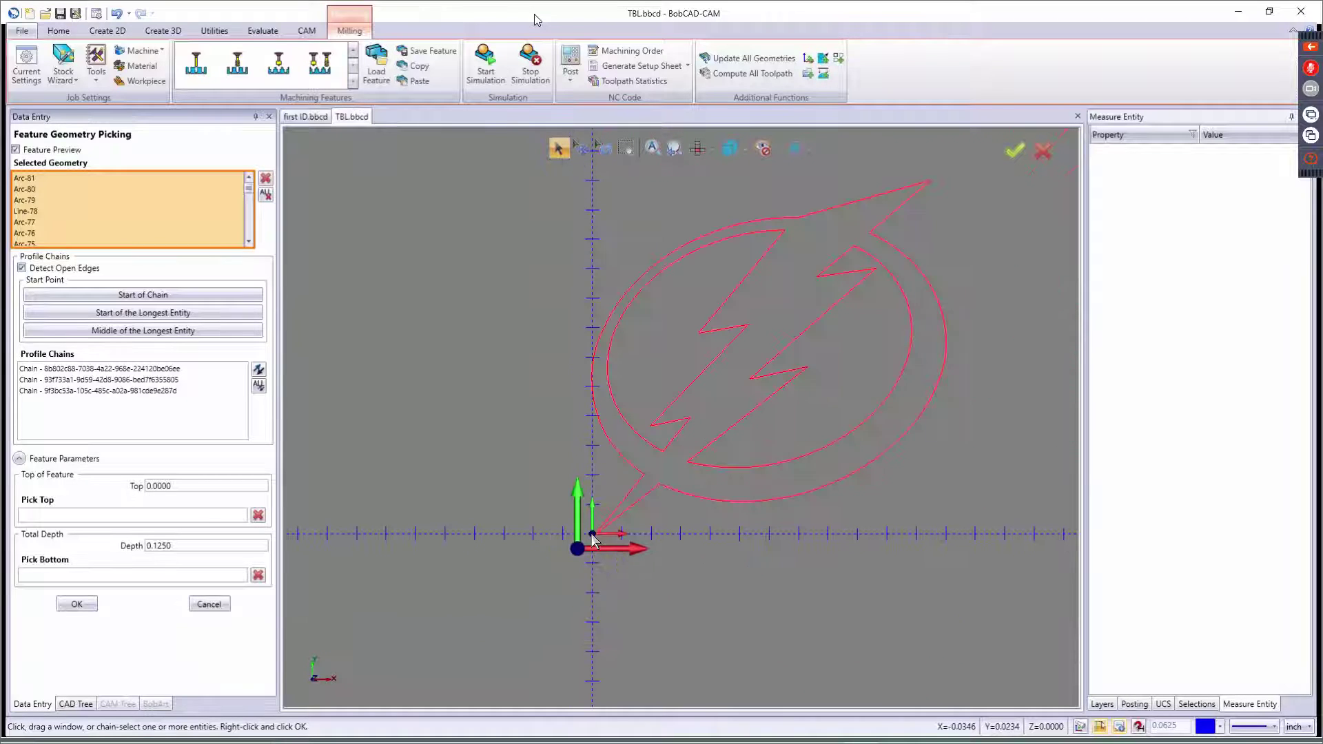
Accept the three picked chains for the Mill 2 Axis feature and remove the Profile Rough operation from its machining strategy
click(77, 604)
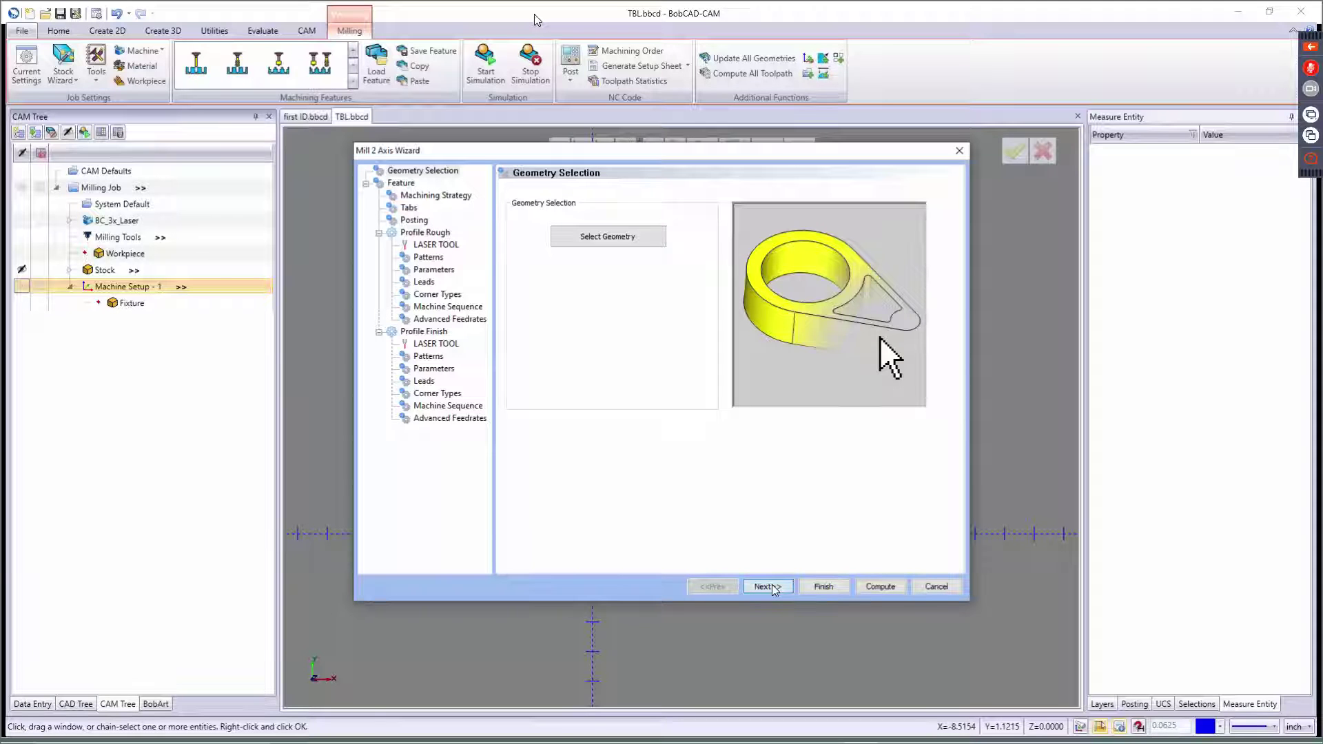
click(775, 587)
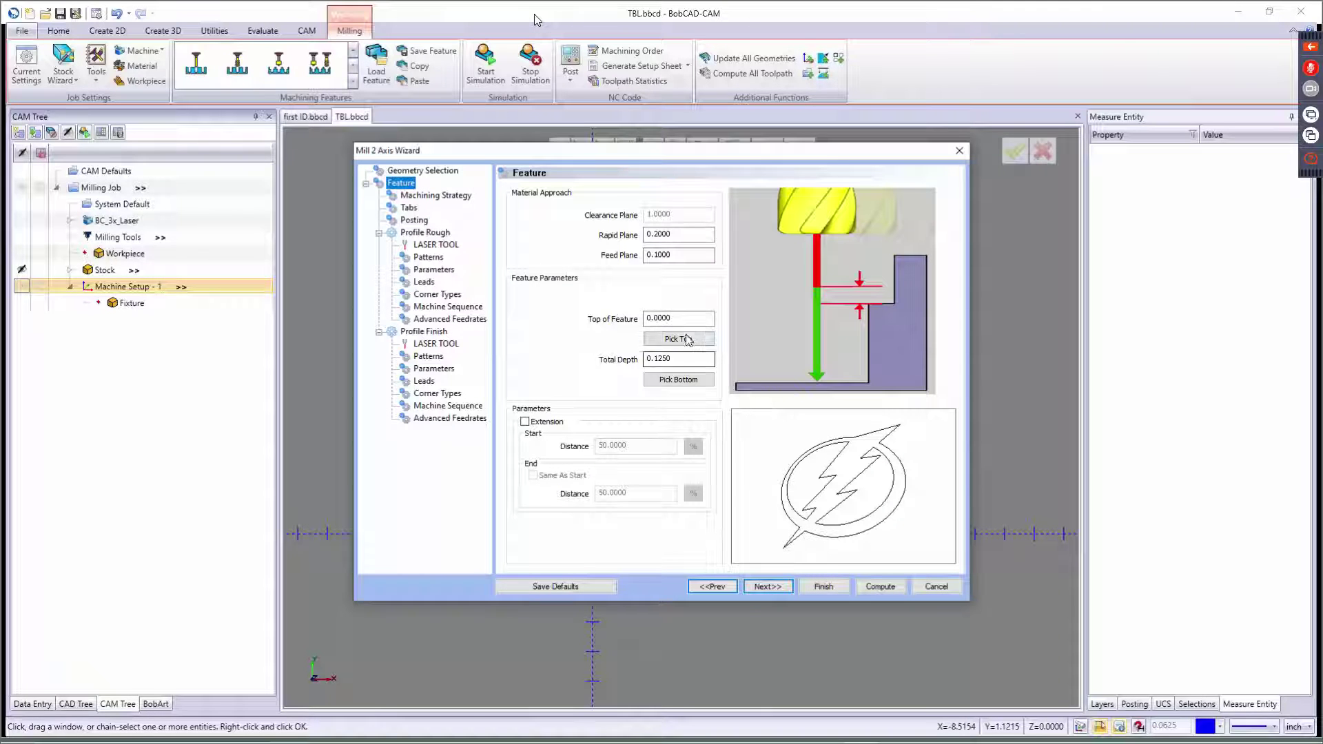
click(689, 359)
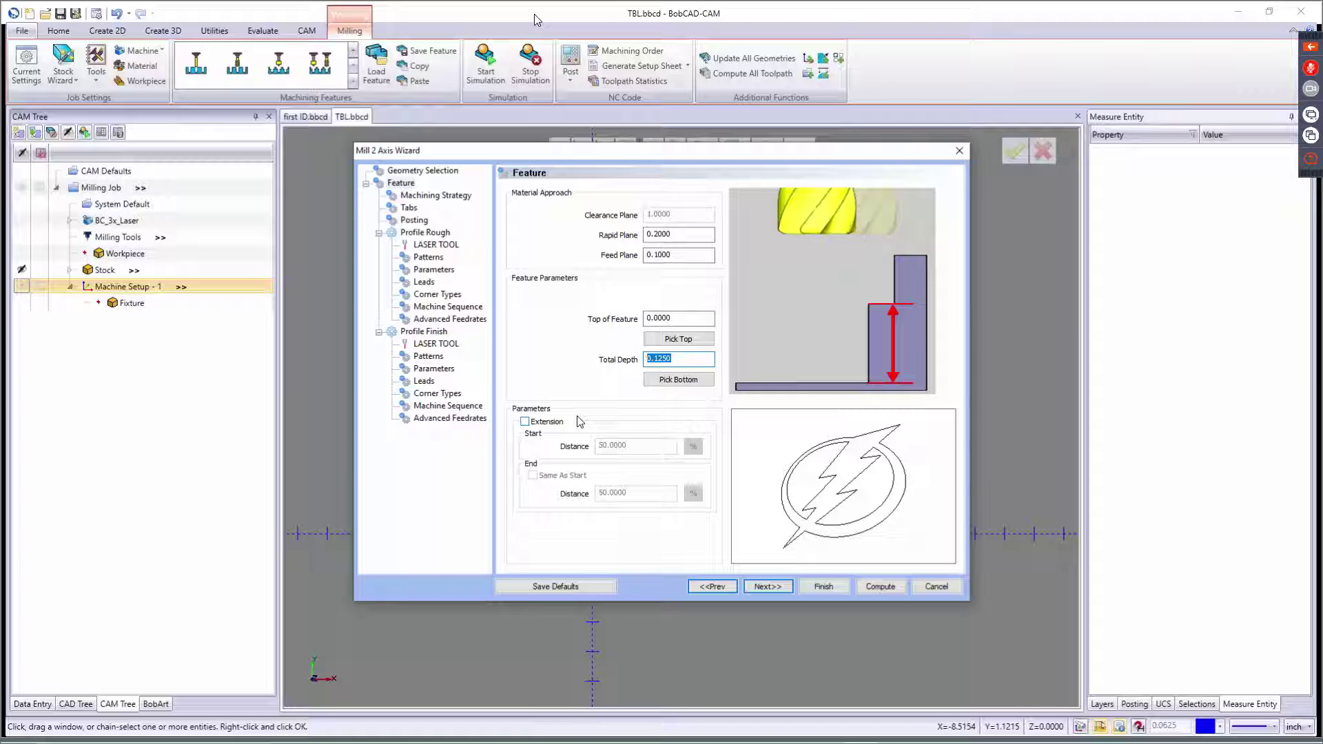
click(766, 587)
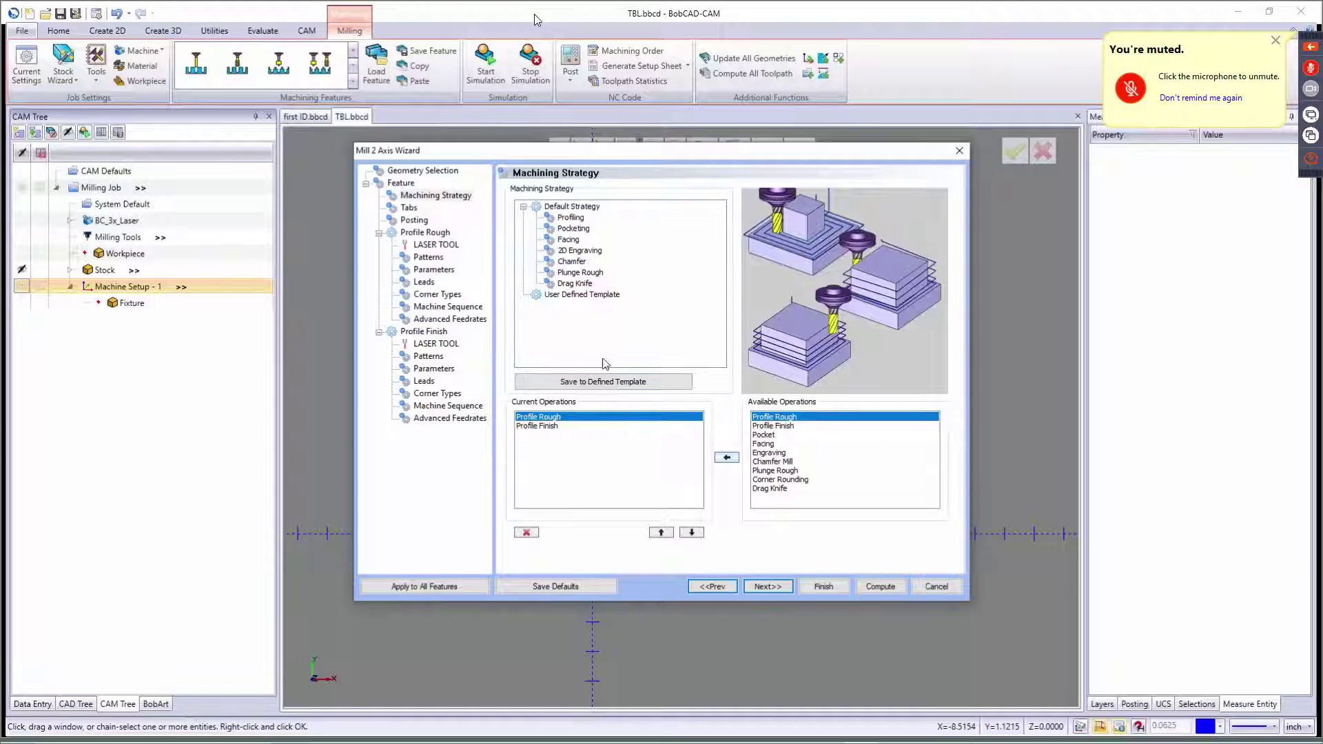
click(527, 533)
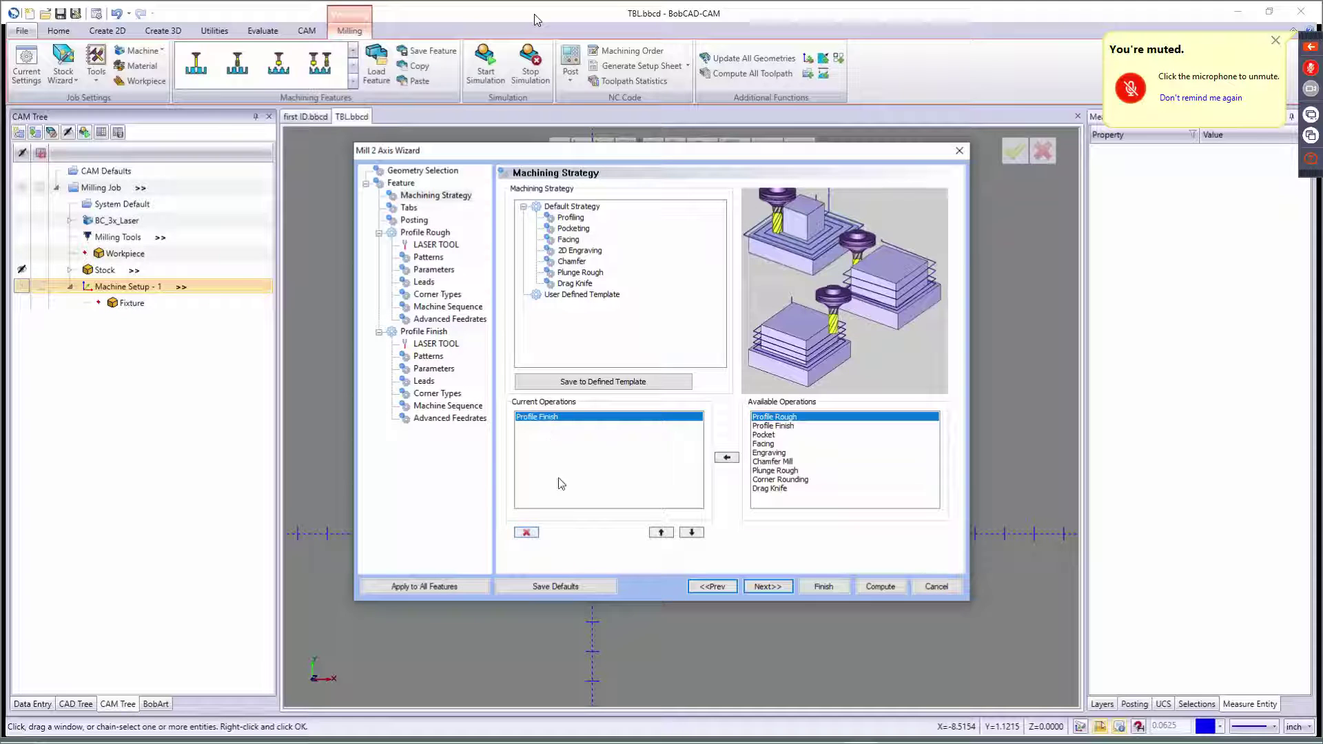
Enable tabs for Chain 1 and Chain 2, leave Chain 3 without tabs, and make Chain 1 the active chain
click(765, 587)
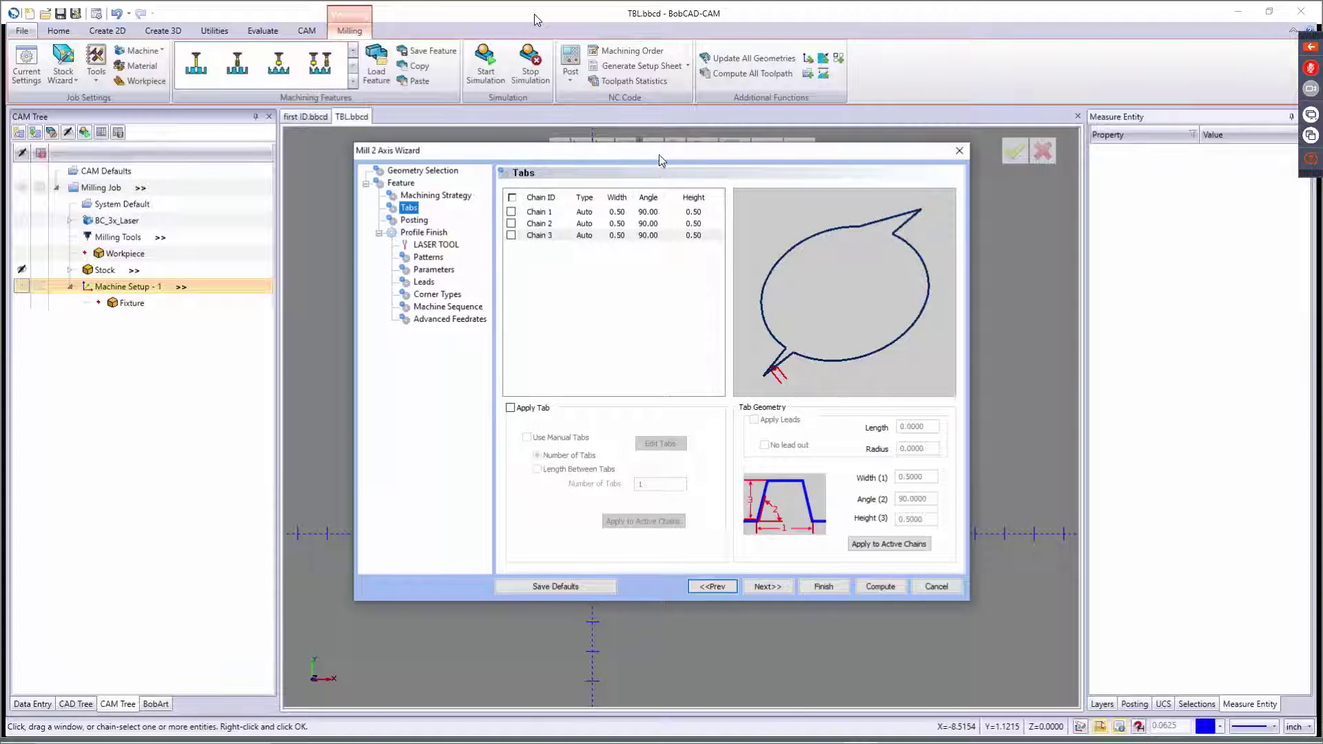
drag(662, 161, 670, 200)
click(521, 263)
click(522, 275)
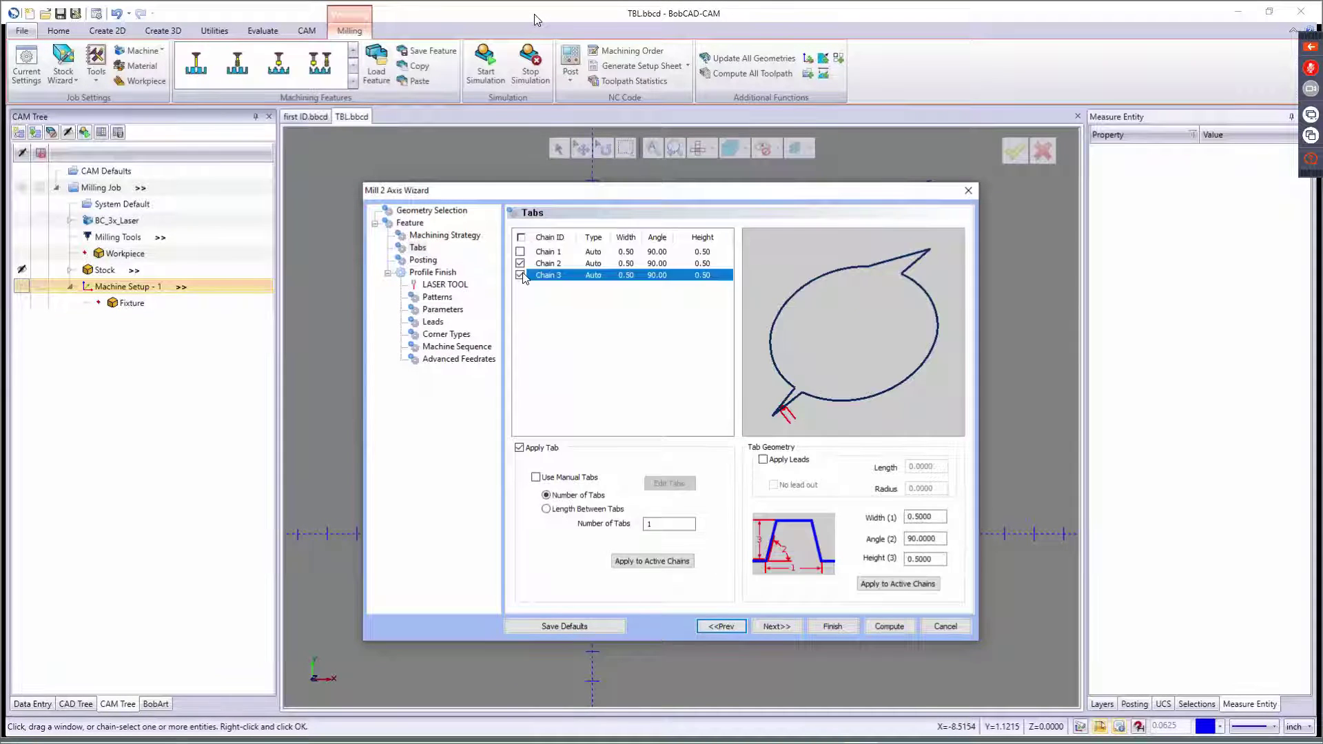
click(521, 275)
click(520, 275)
click(520, 252)
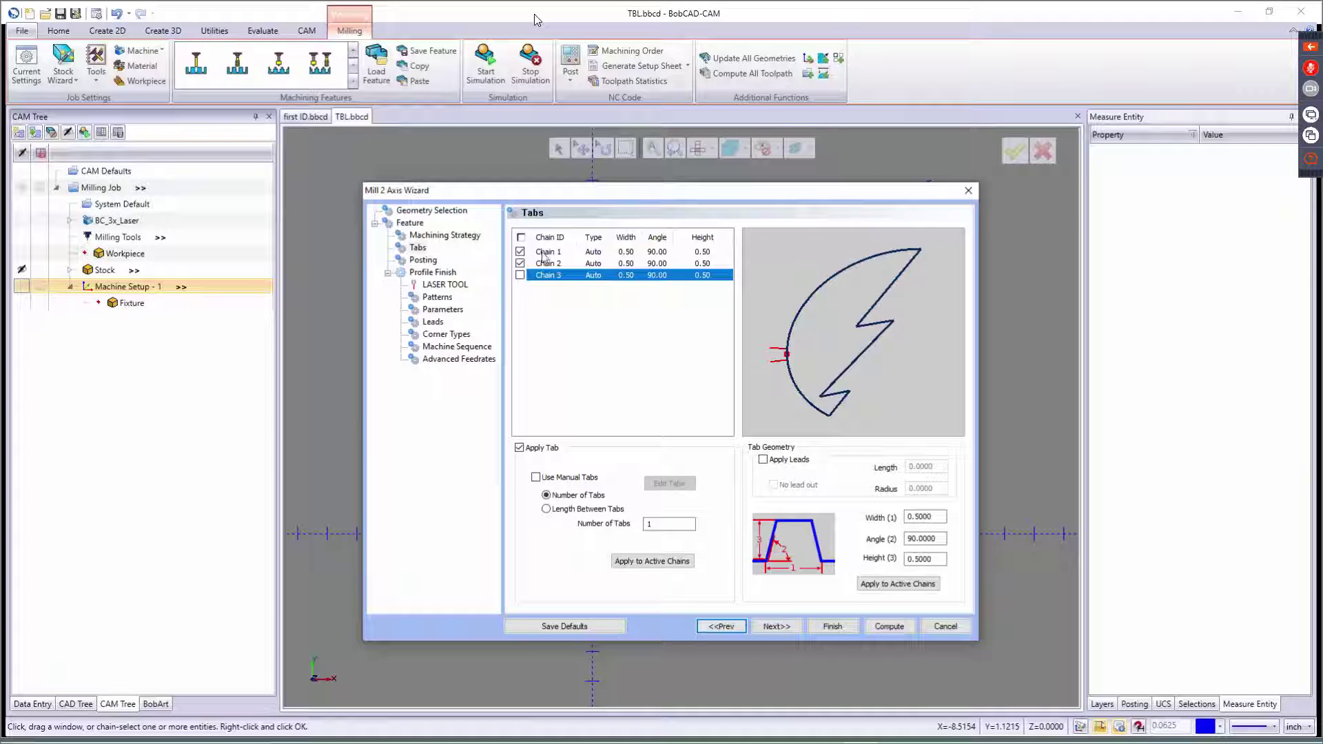
click(543, 254)
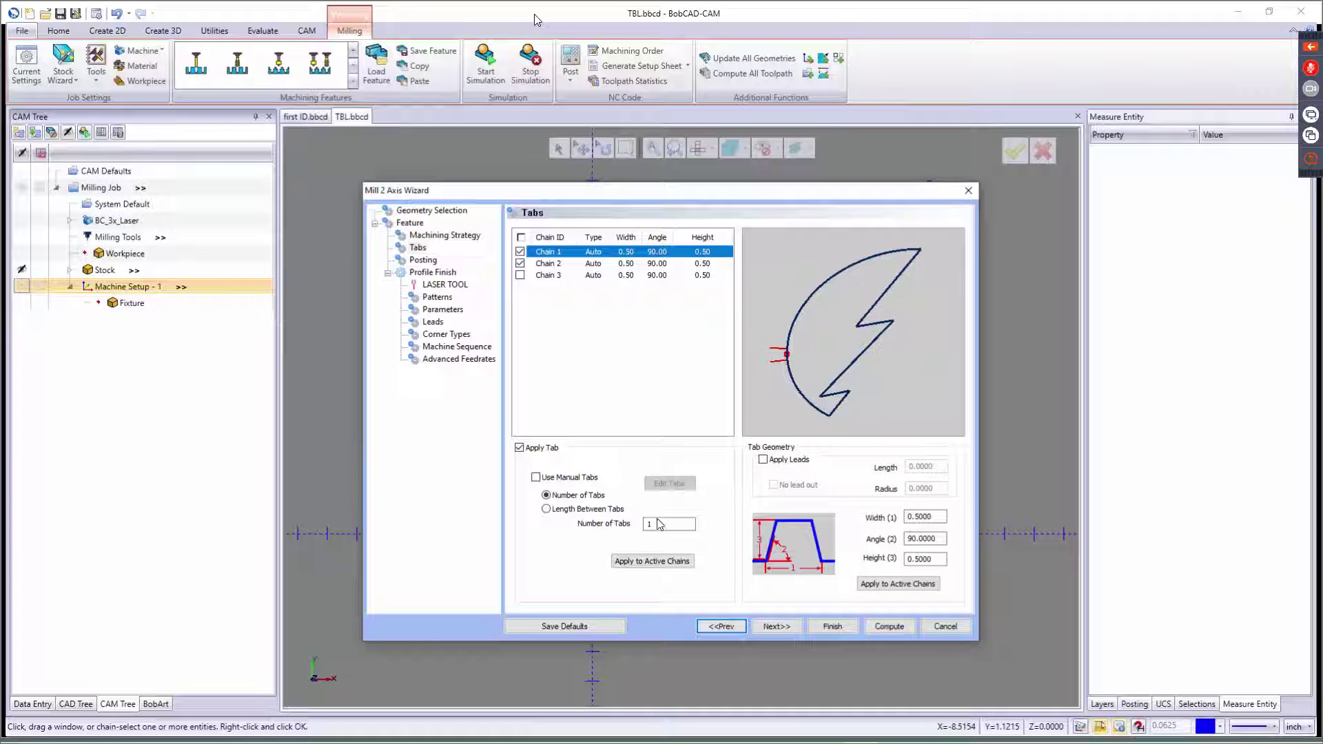
Try applying leads to Chain 1's tab geometry, including the no lead out option, and turn the leads off again
click(782, 461)
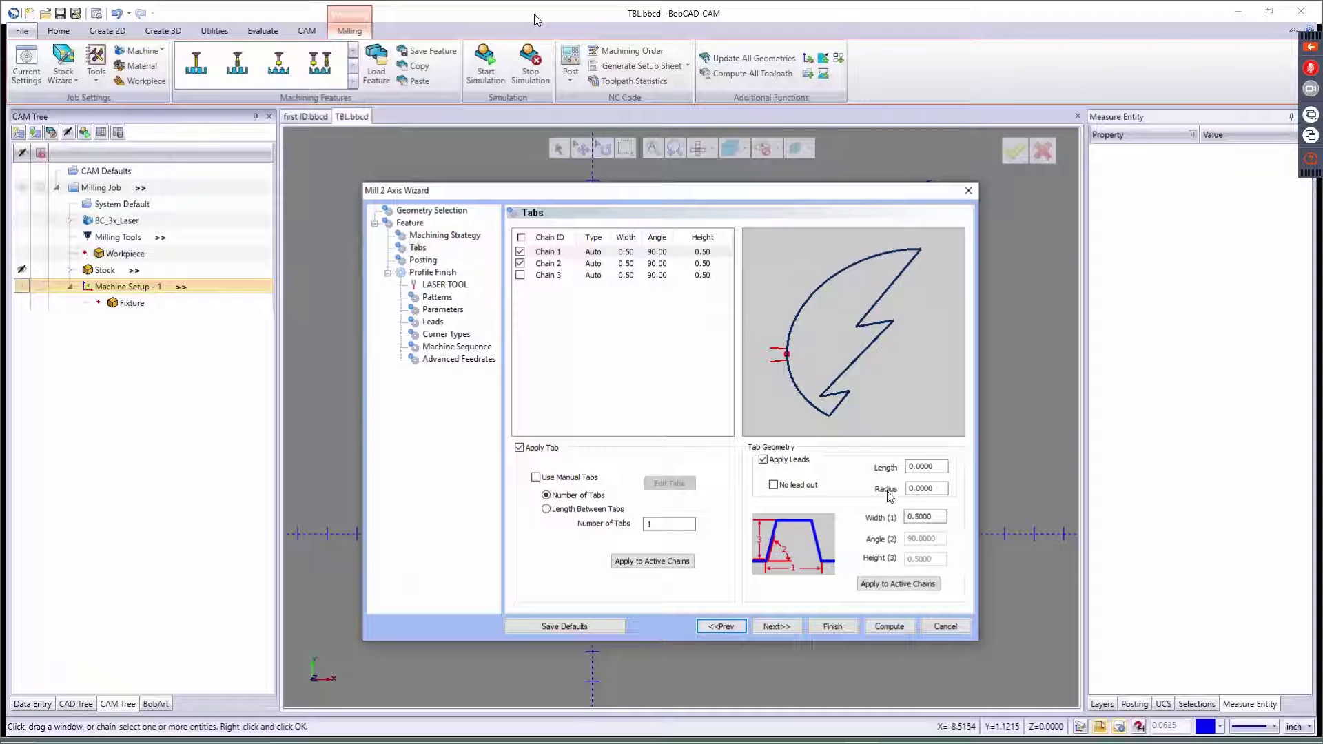
double_click(937, 466)
key(Tab)
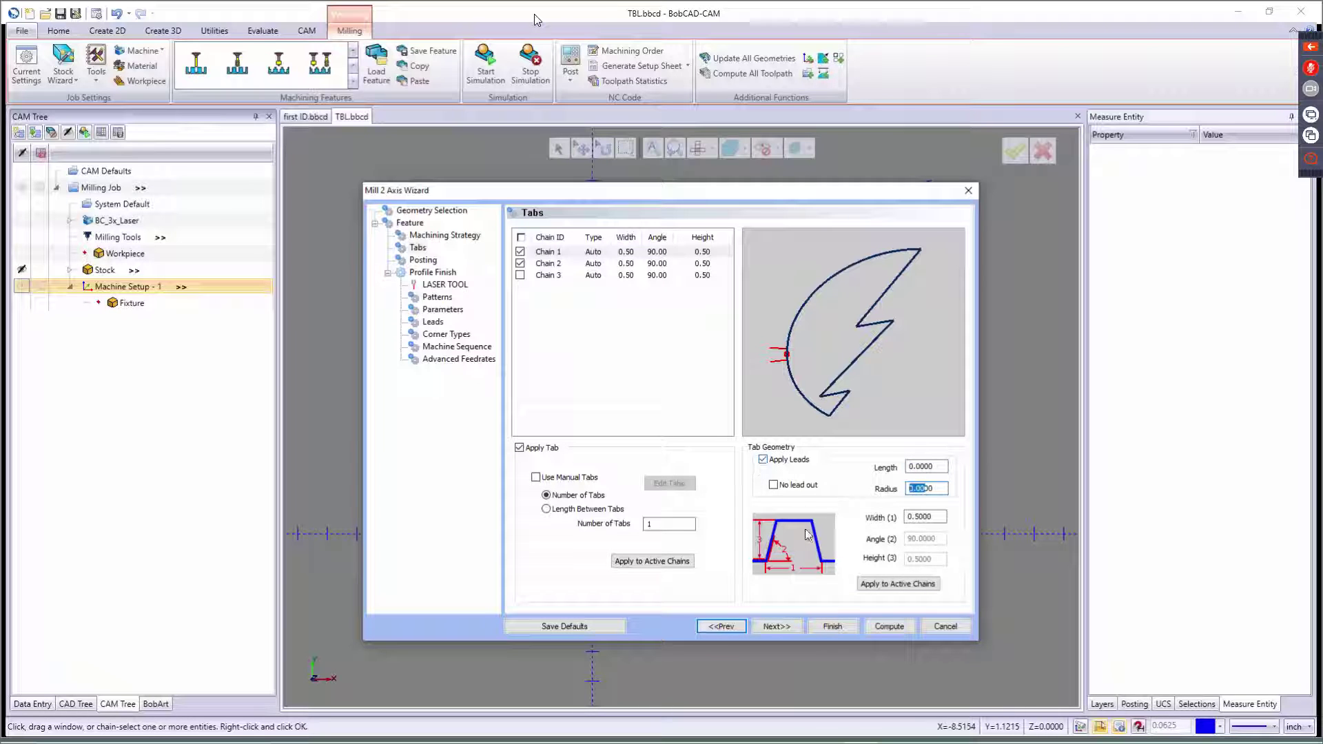
click(774, 485)
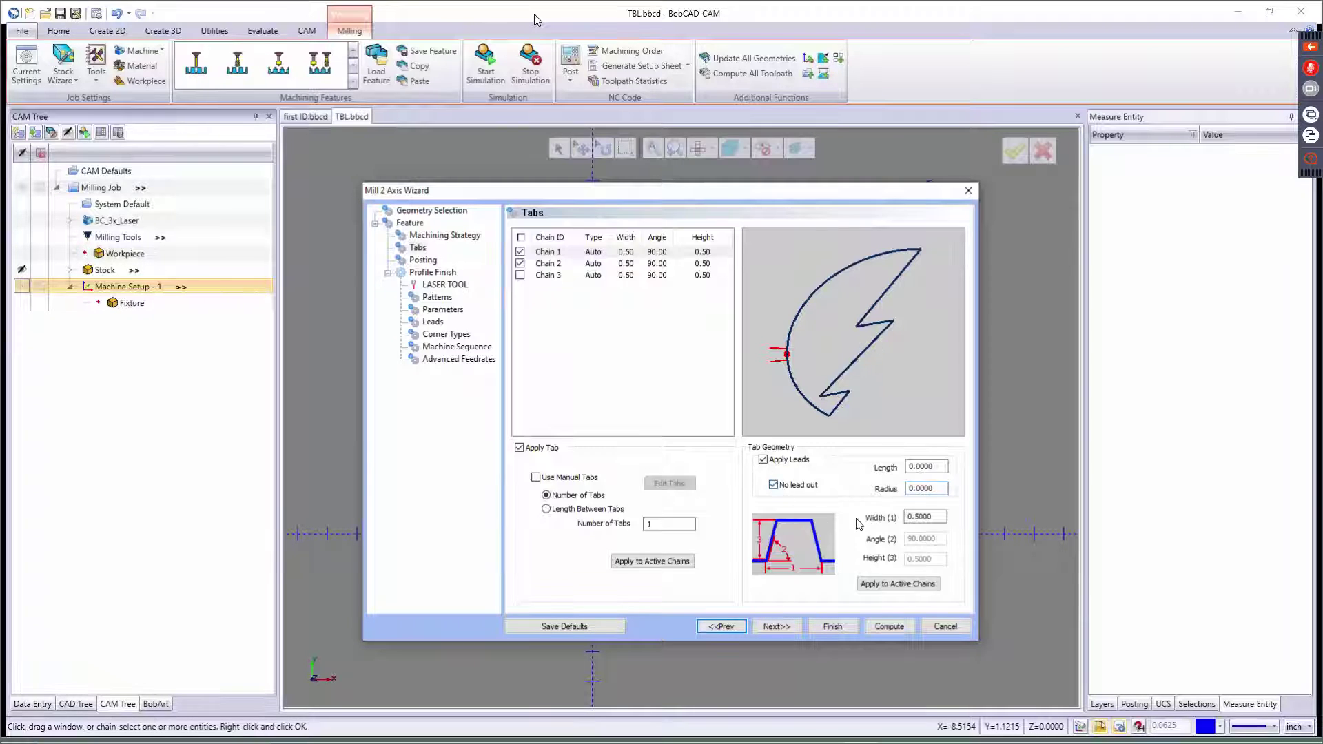
click(773, 486)
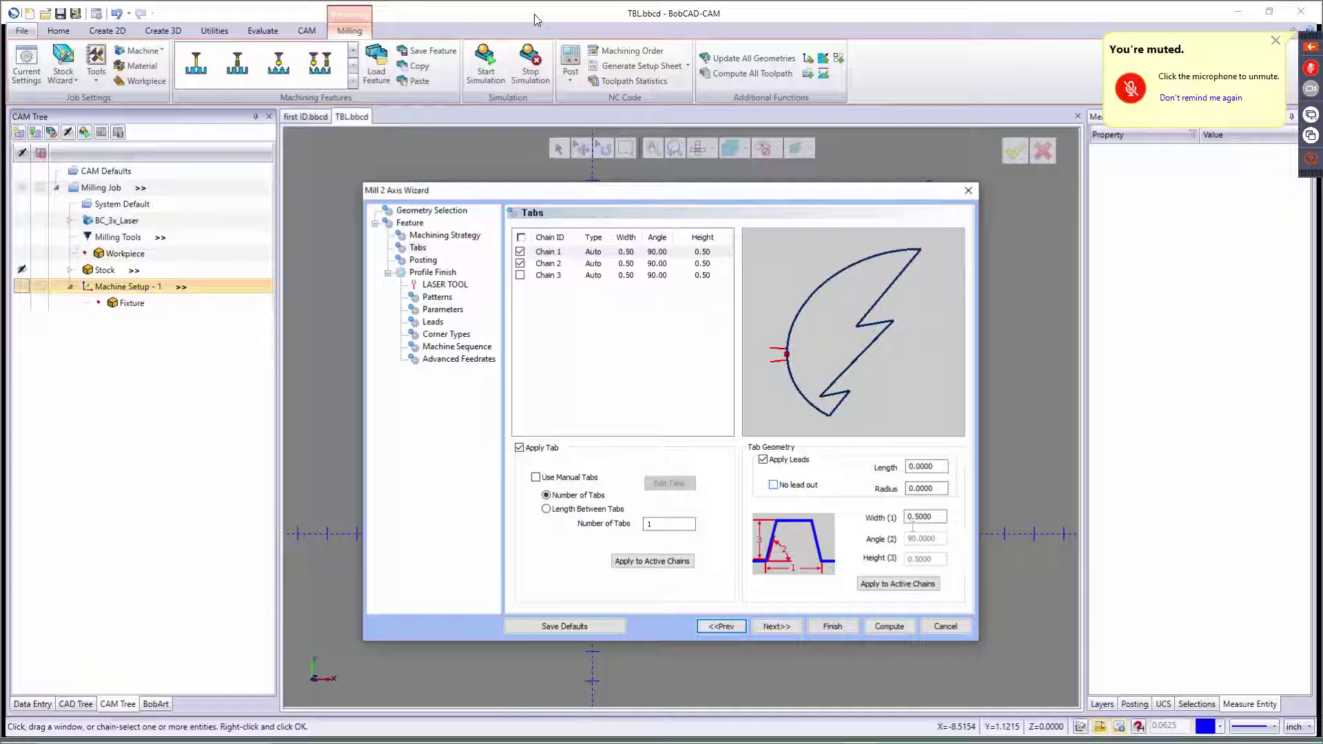
double_click(937, 517)
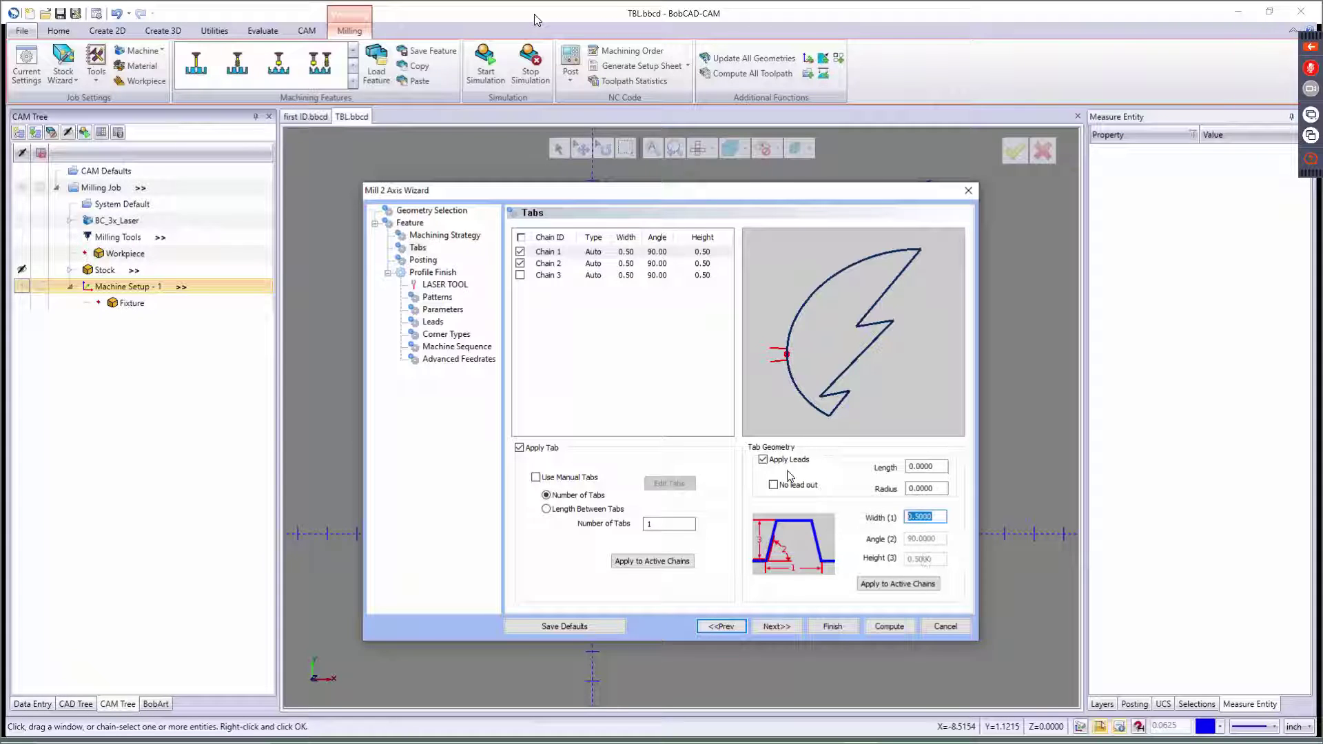
click(763, 460)
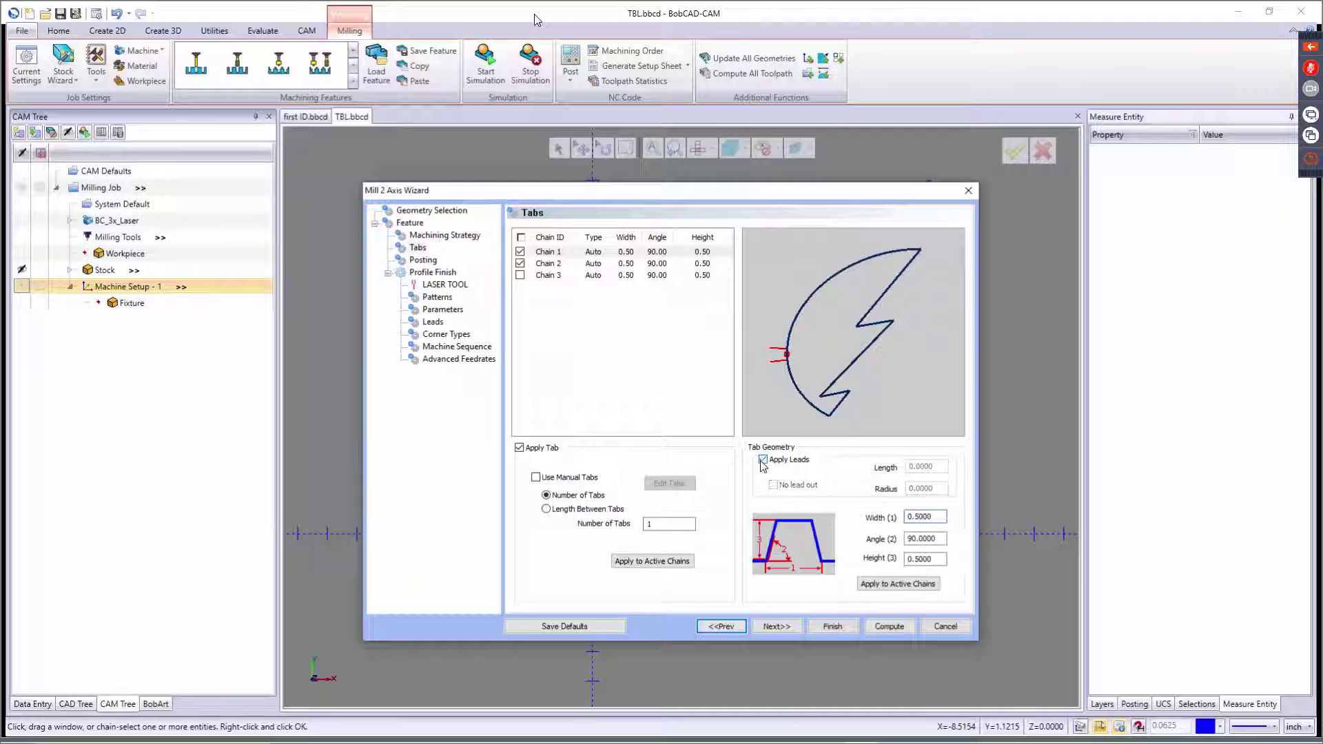
click(930, 540)
drag(942, 539, 883, 565)
Set the number of tabs on Chain 1 to 4
double_click(649, 523)
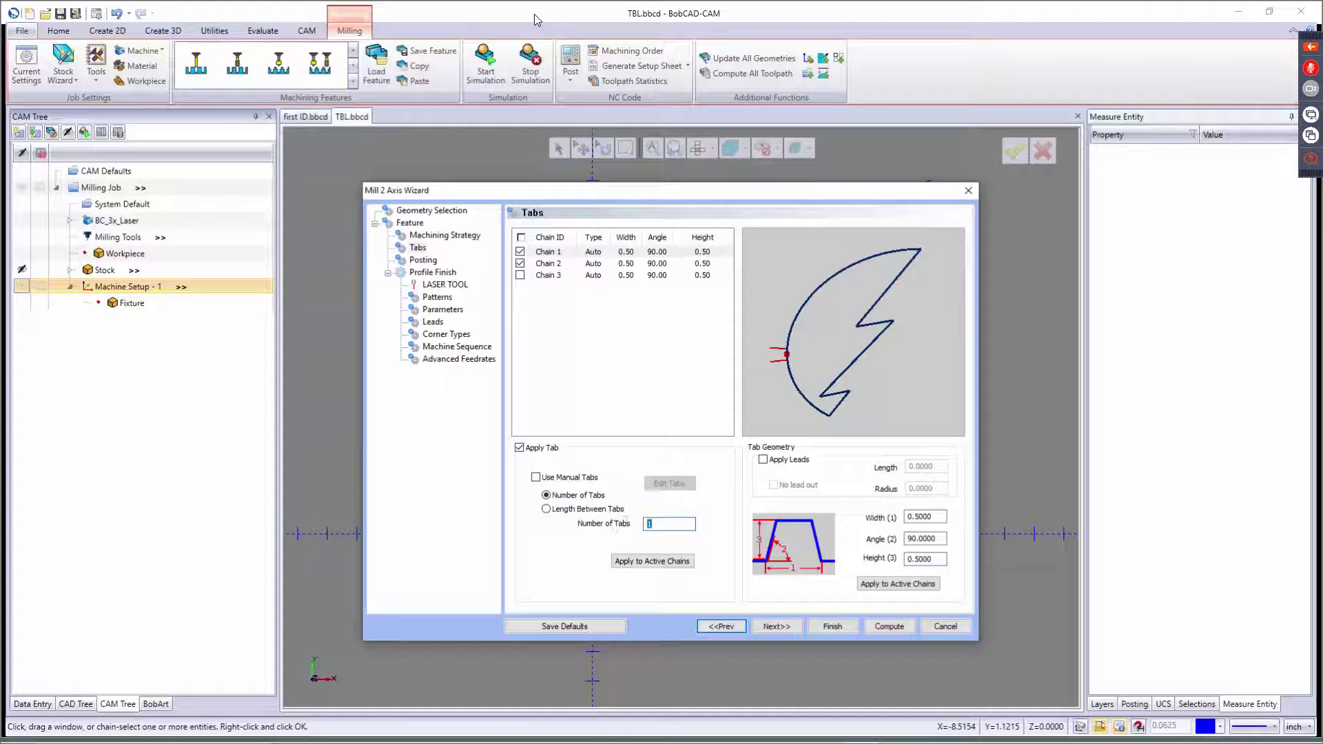
text(4)
key(Tab)
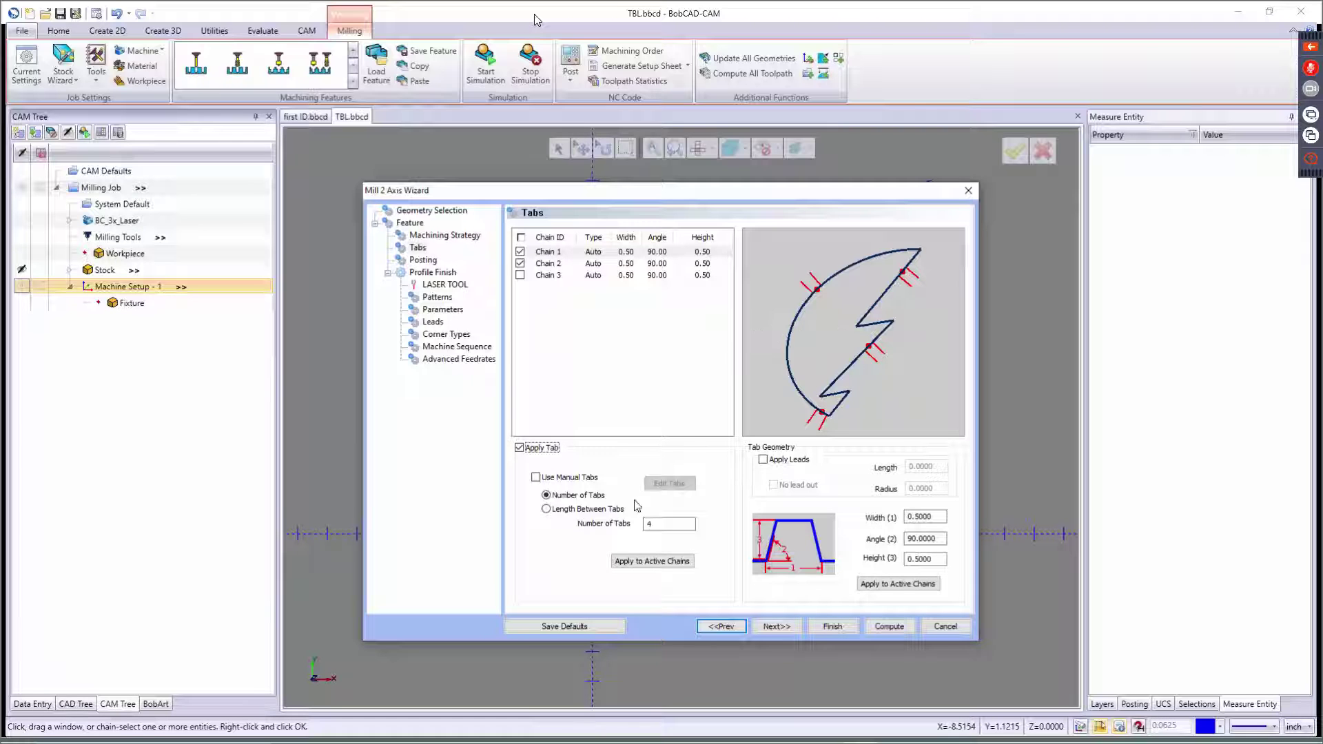
Try distributing Chain 1's tabs by length, with a minimum length between tabs of 6 and of 2
click(546, 509)
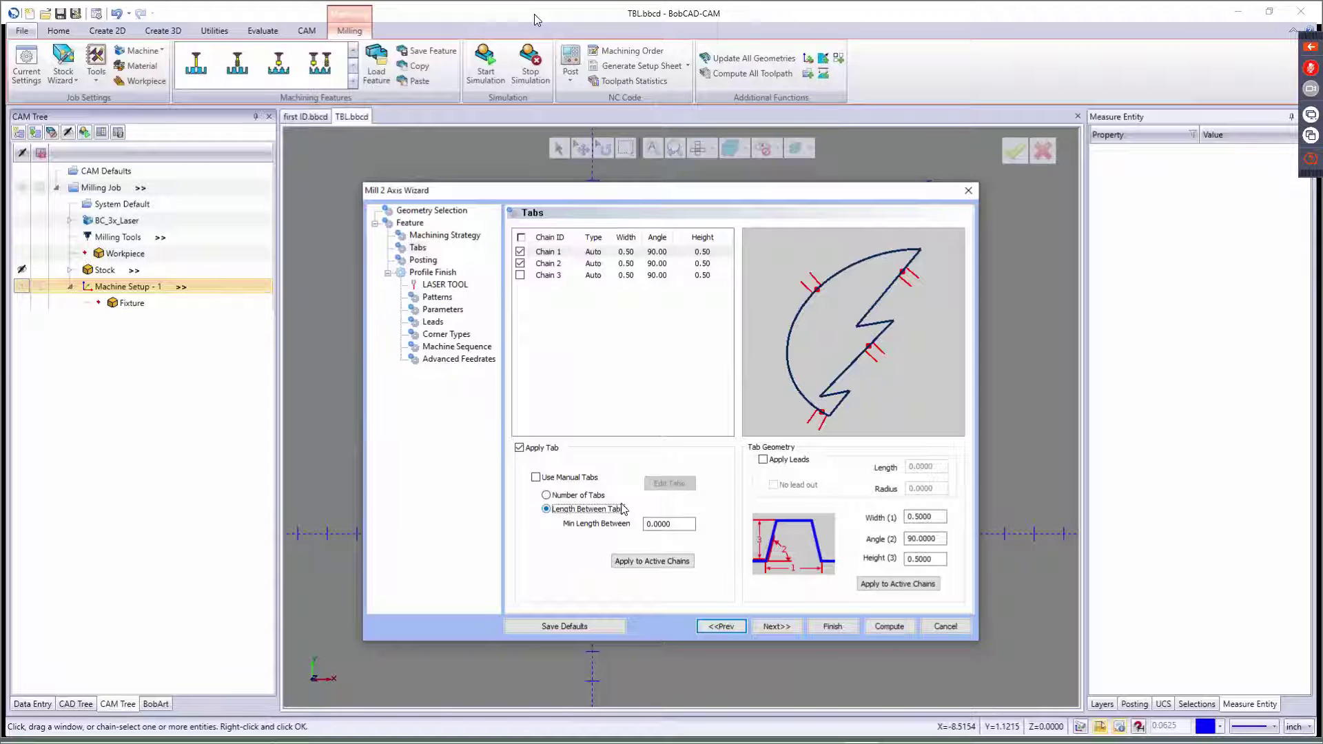
double_click(659, 523)
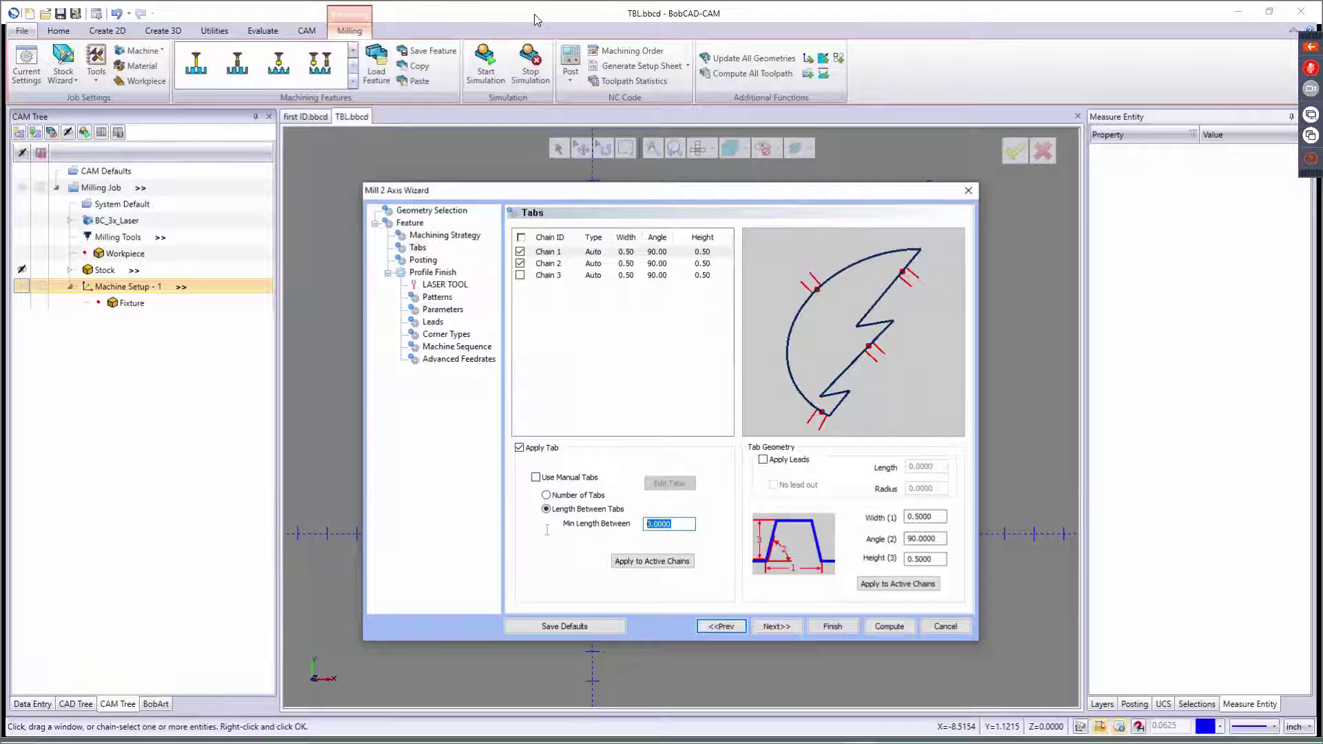
text(6)
key(Tab)
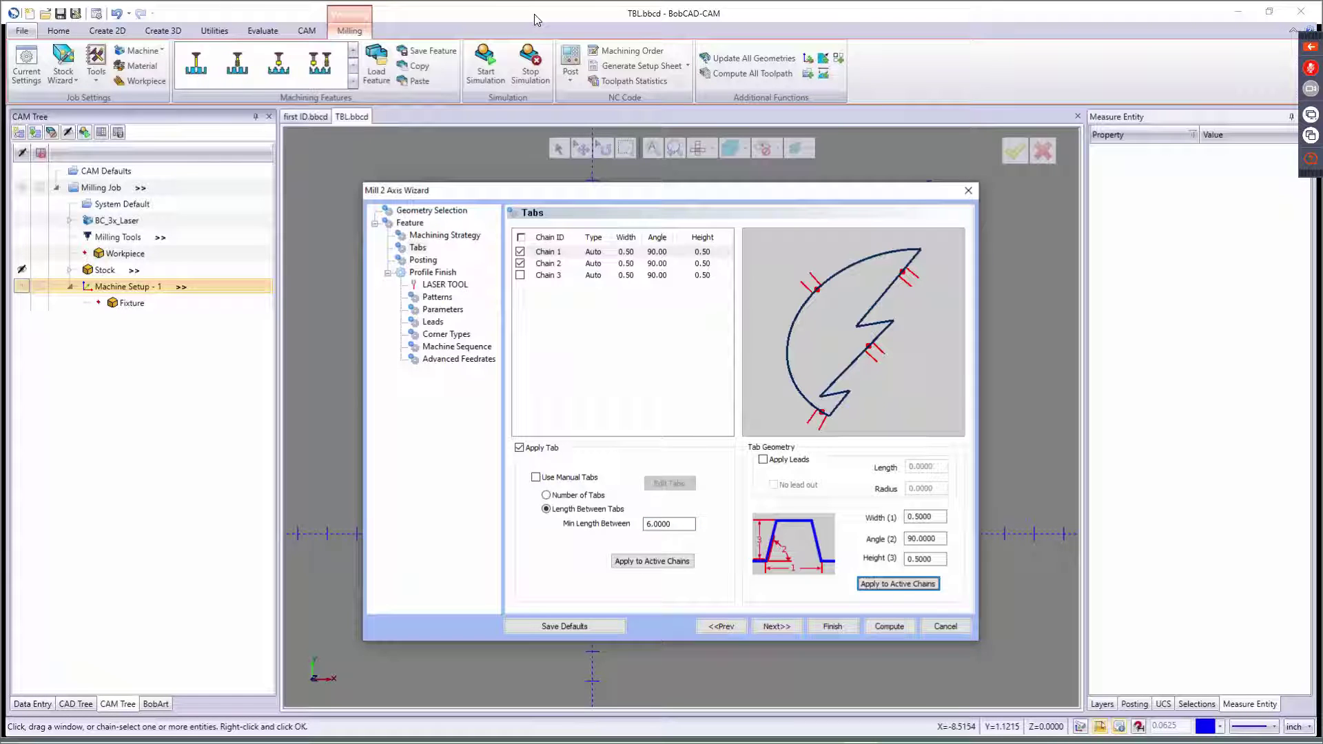
key(shift+Tab)
key(shift+Tab)
text(2)
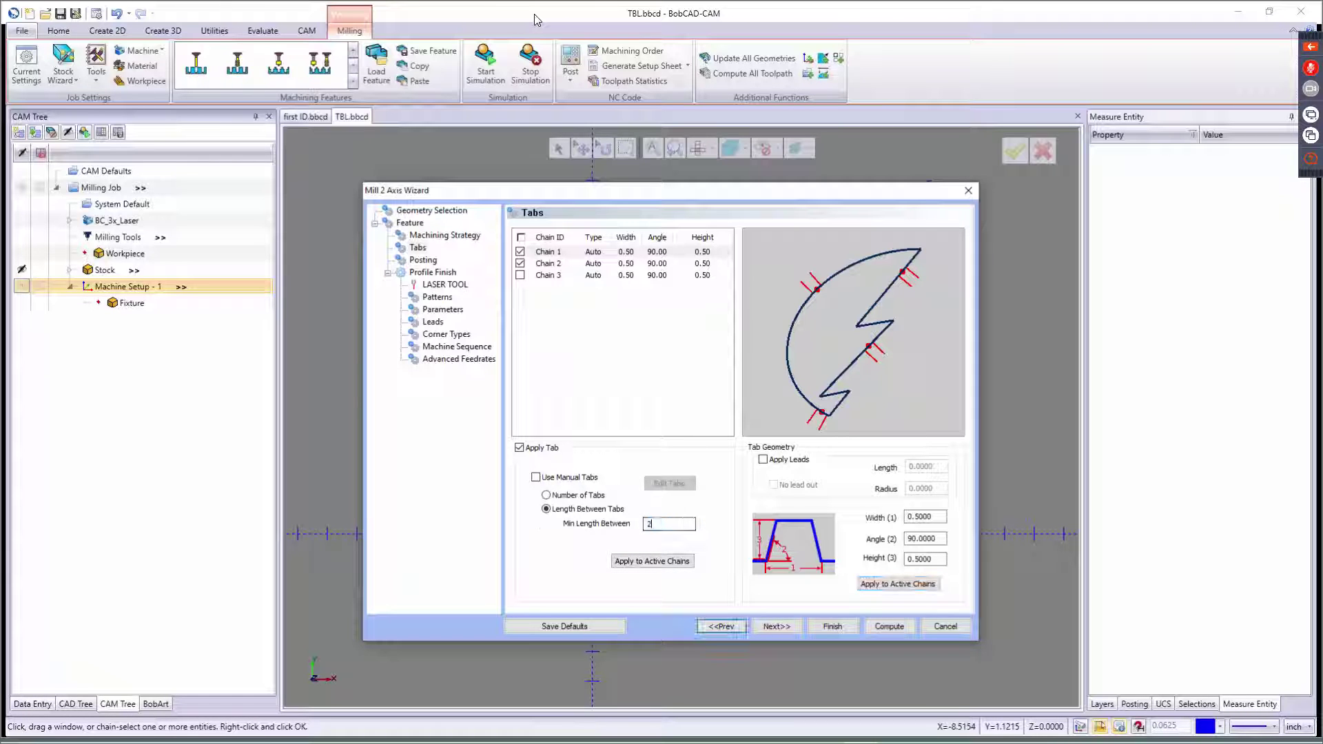
key(Tab)
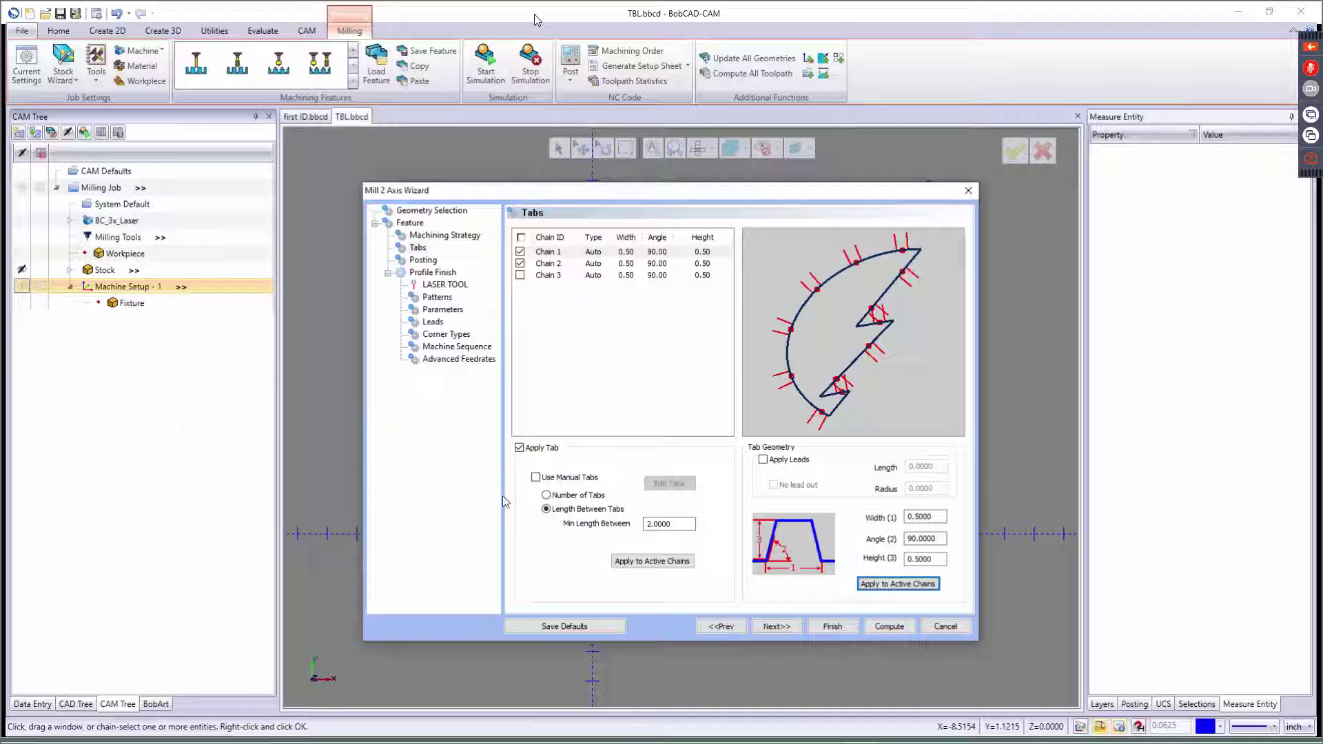
Return Chain 1 to distribution by number of tabs, with 1 tab
click(546, 495)
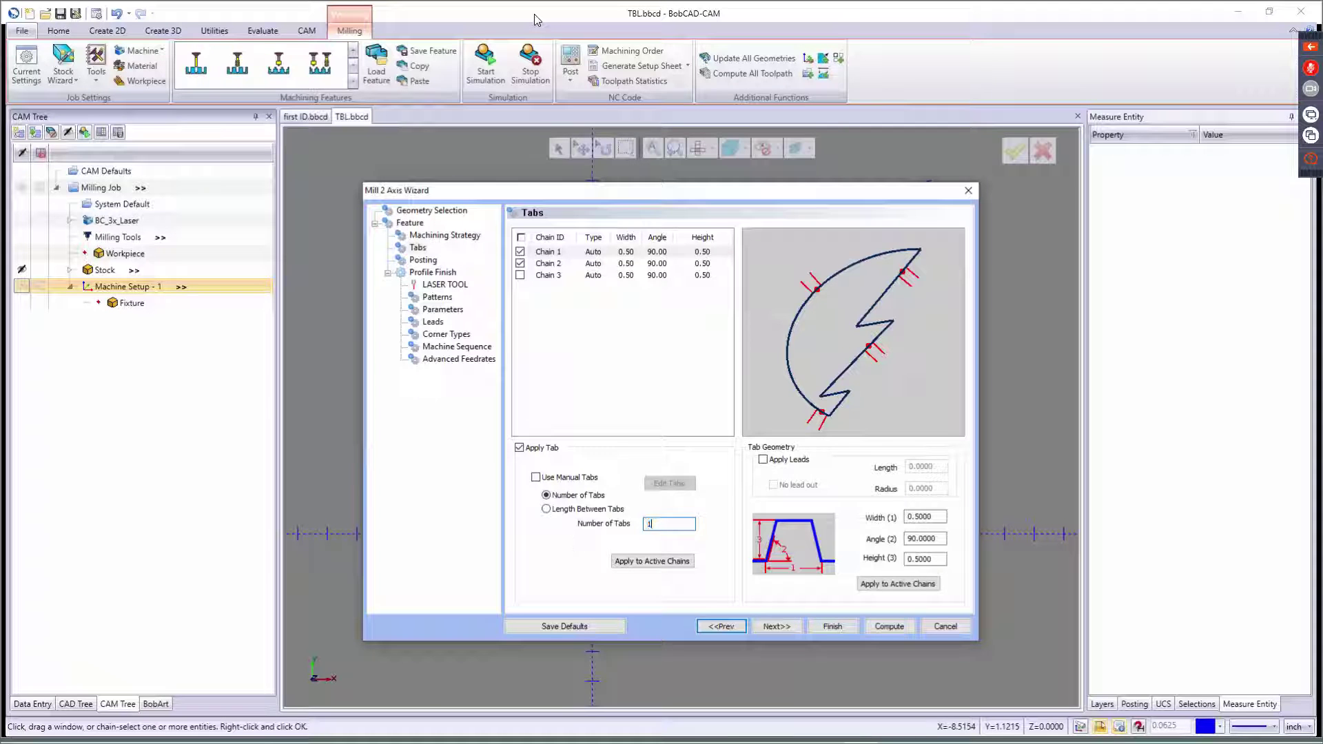
text(1)
key(Tab)
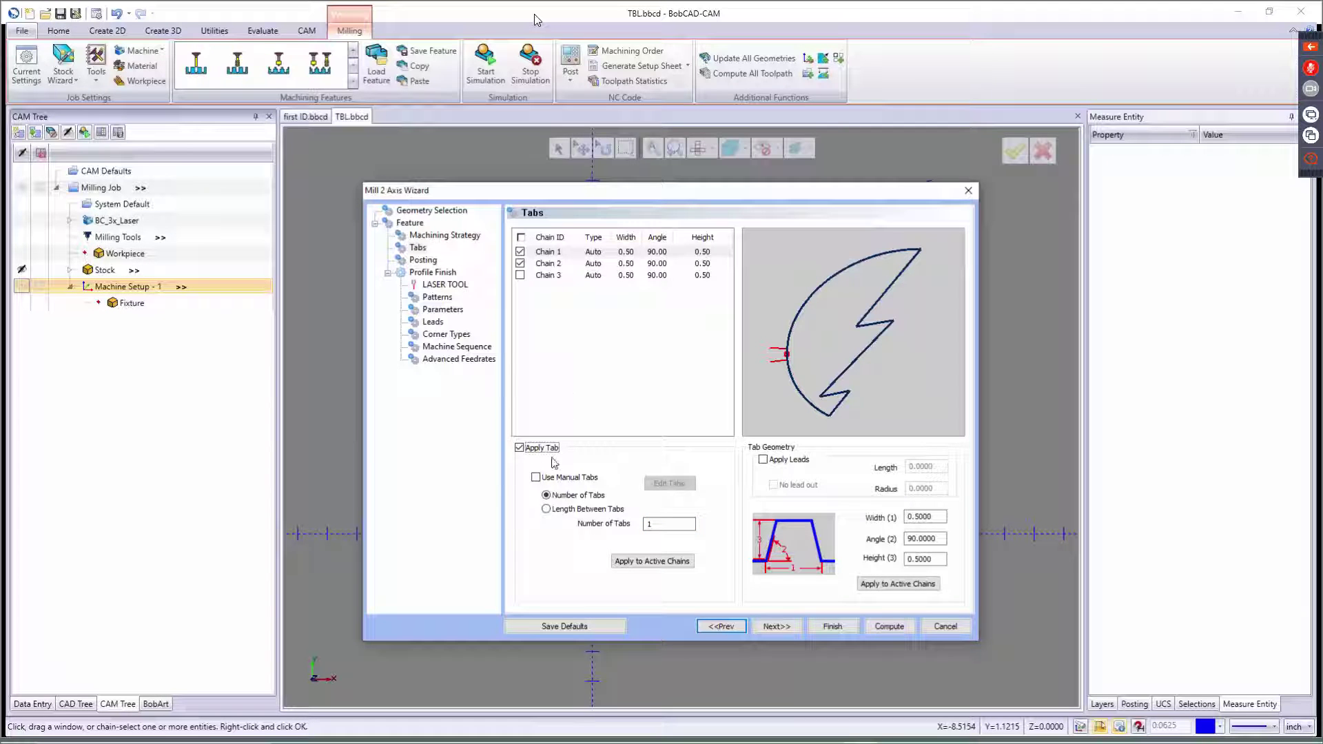
Switch Chain 1 to manual tabs, remove its original tab point and place five tab points: three on the arc and two on the lightning edge
click(536, 477)
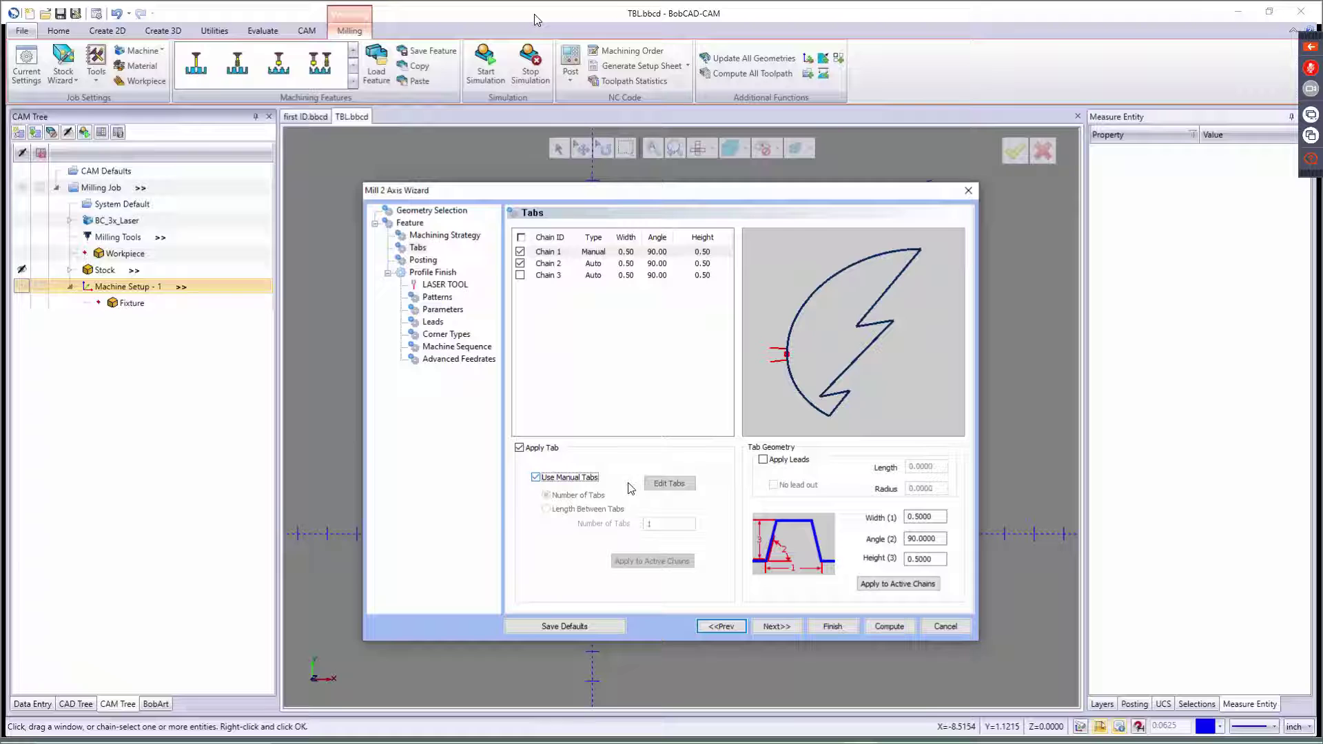
click(669, 483)
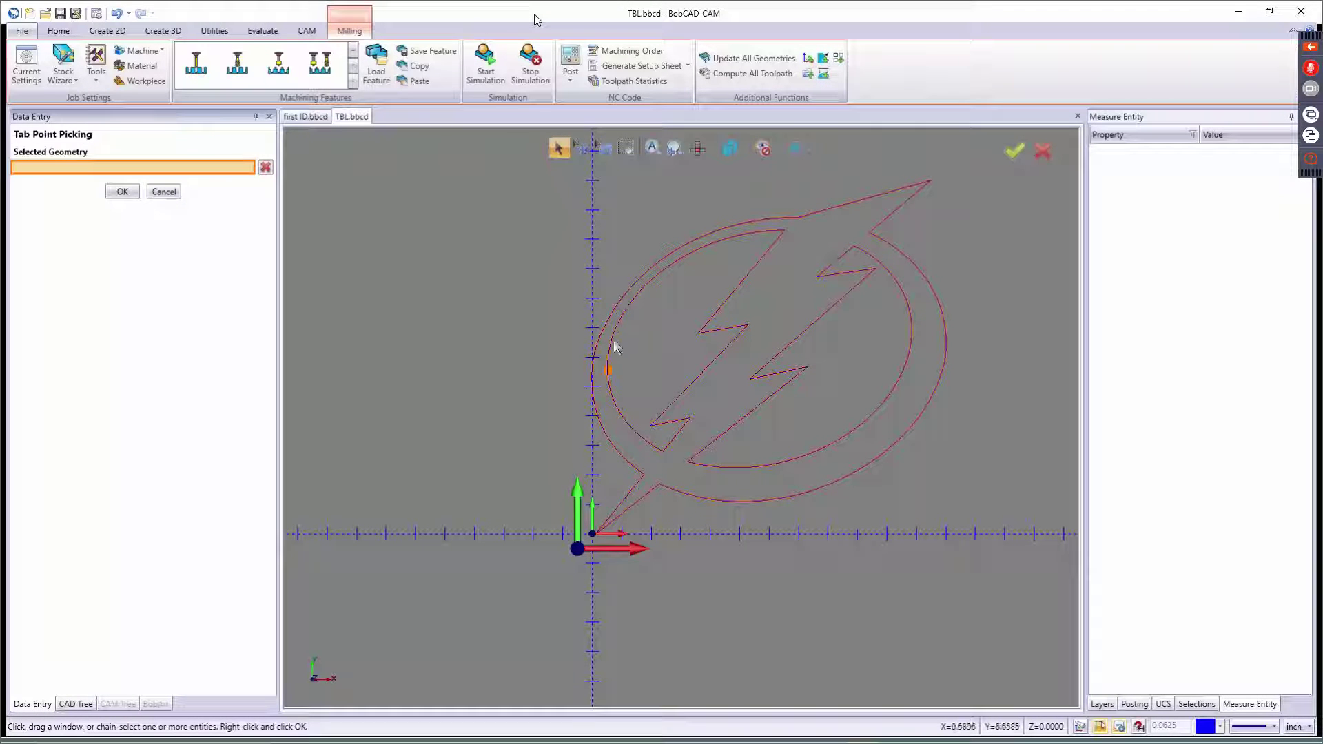
click(609, 371)
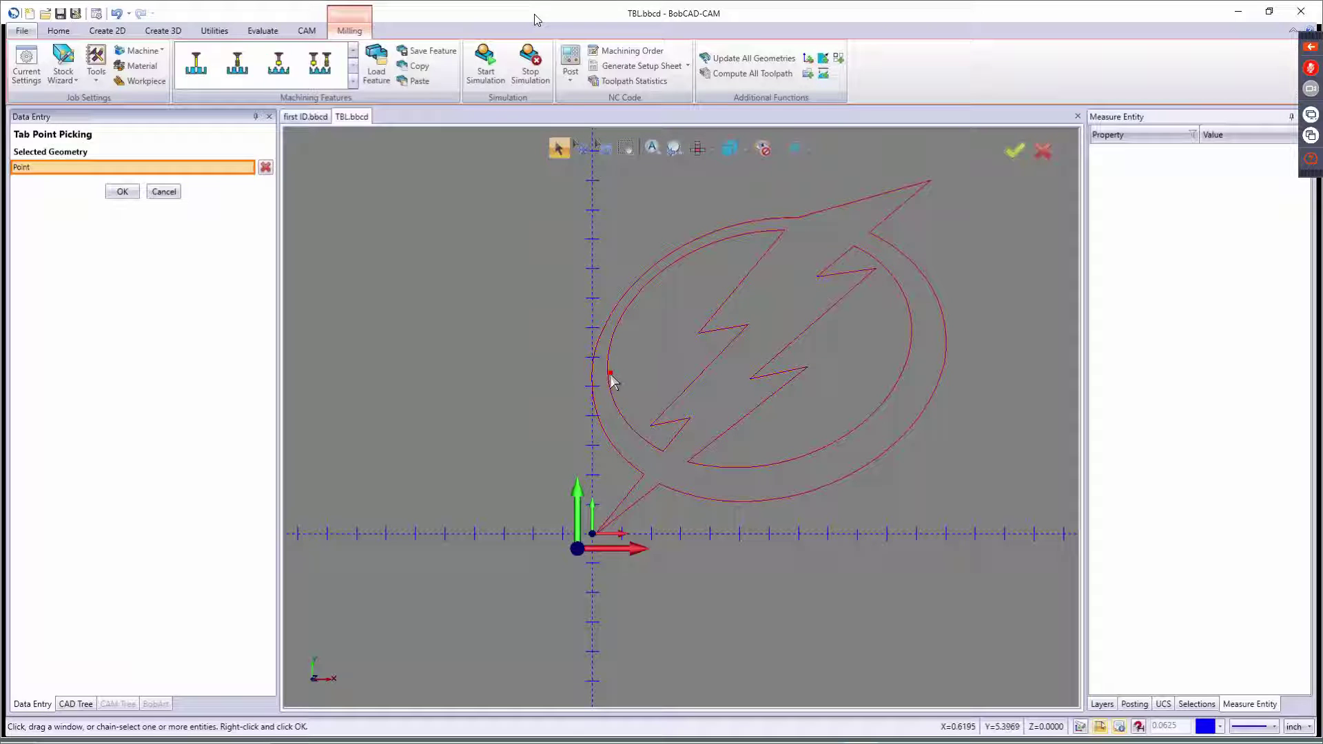
click(732, 238)
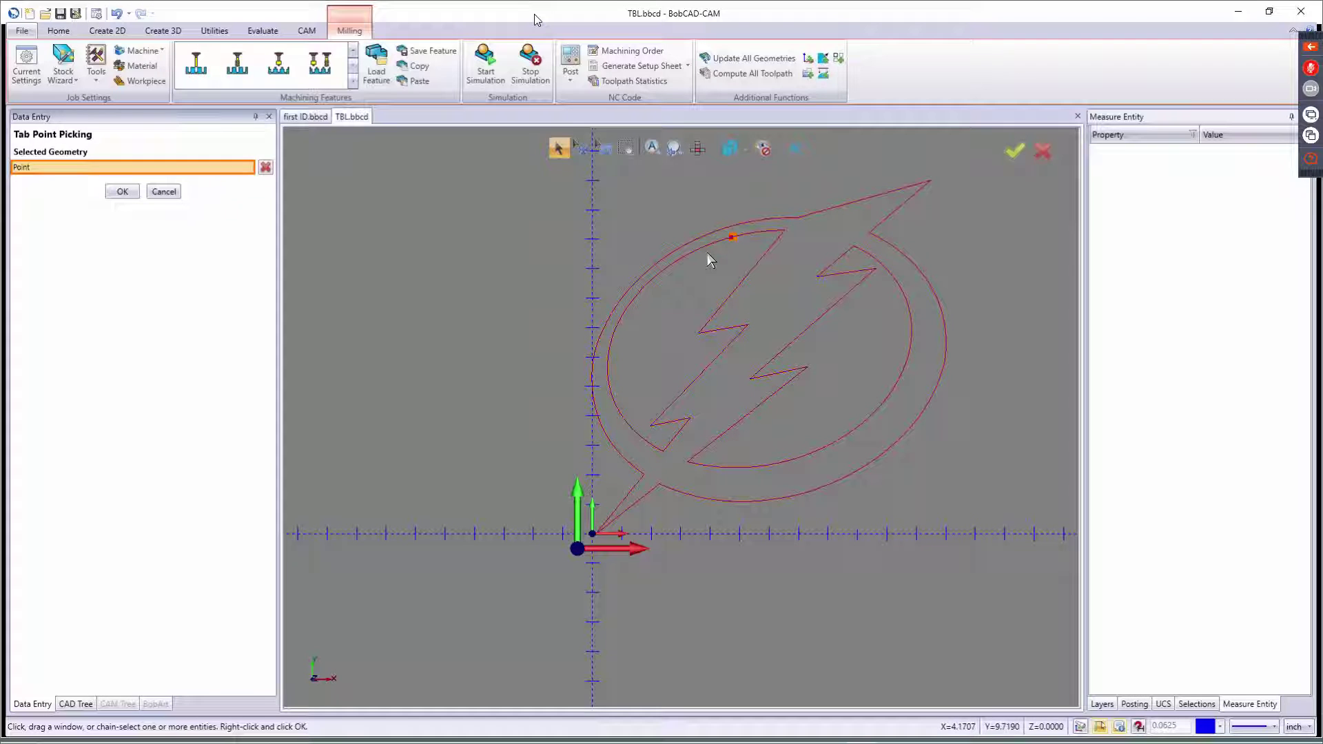
click(627, 308)
click(624, 417)
click(700, 372)
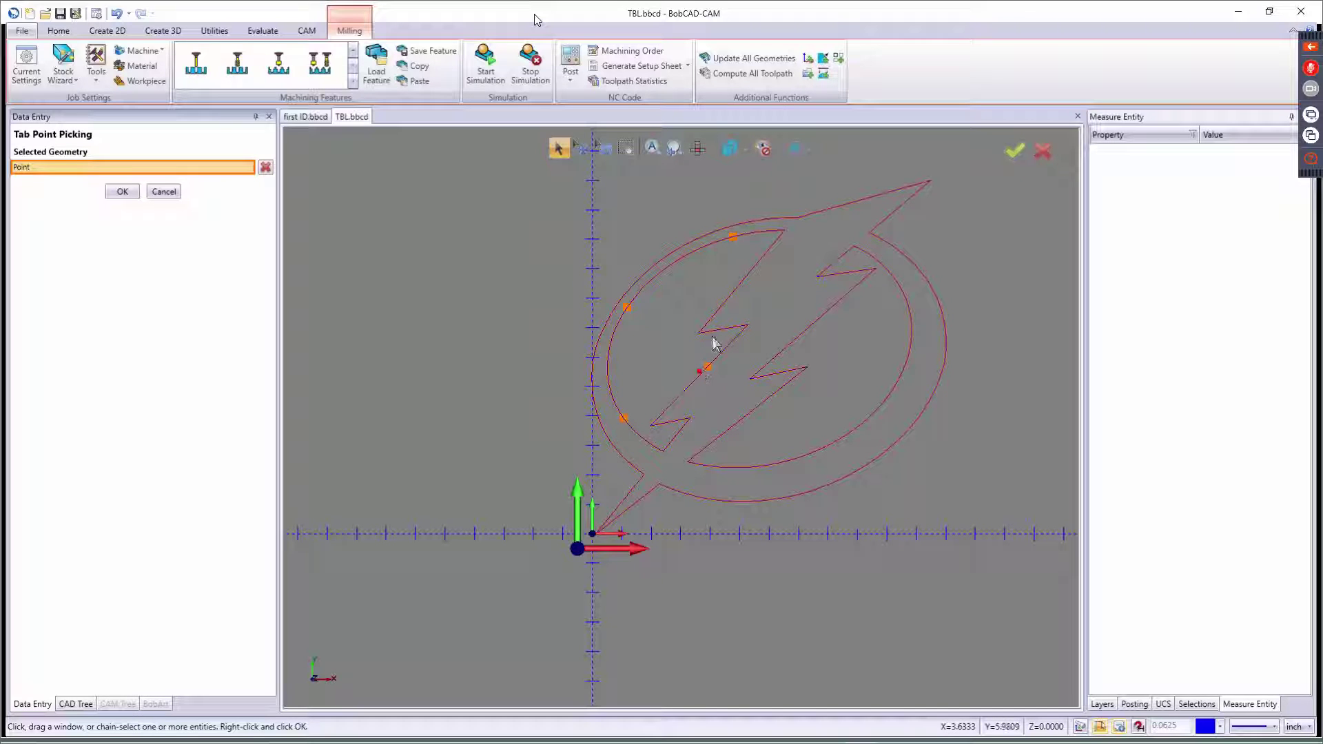
click(727, 299)
click(121, 191)
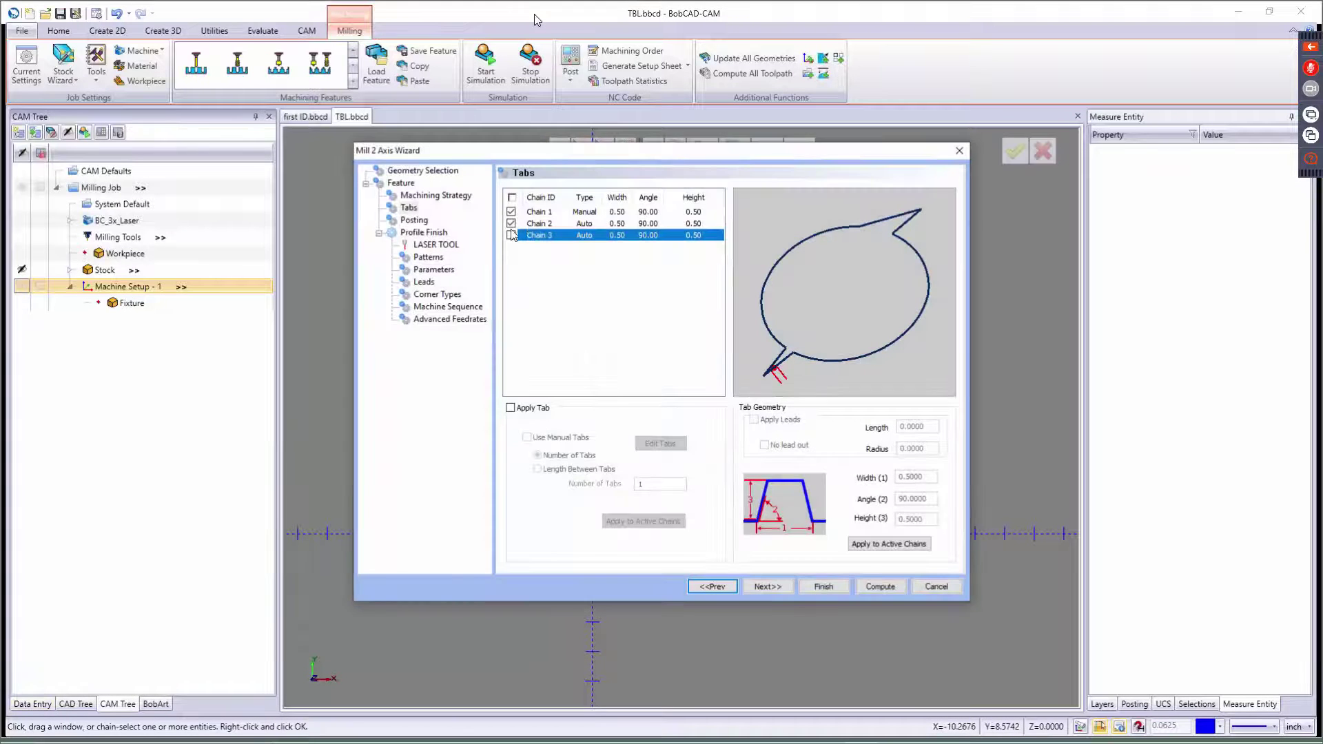
click(535, 214)
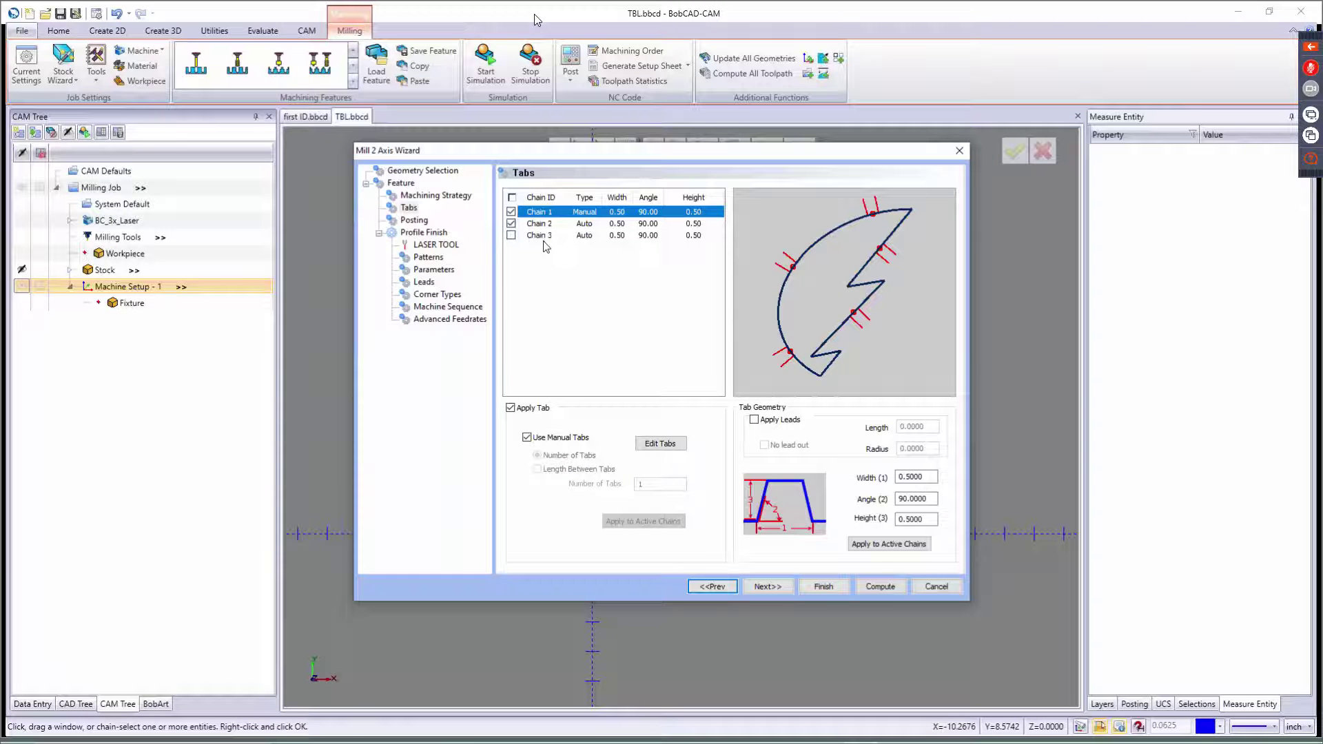
Switch Chain 2 to manual tabs and add four tab points: two on the outer arc and two on the lightning edge
click(539, 224)
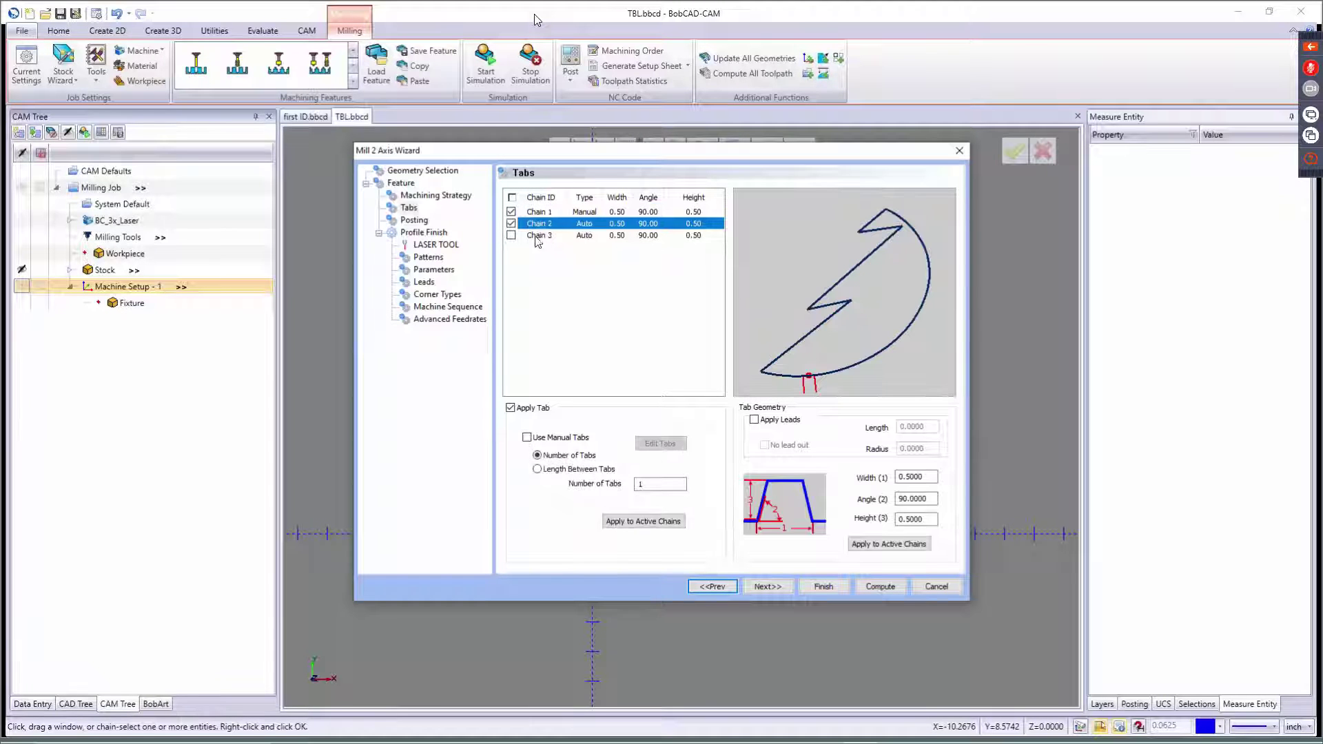
click(527, 438)
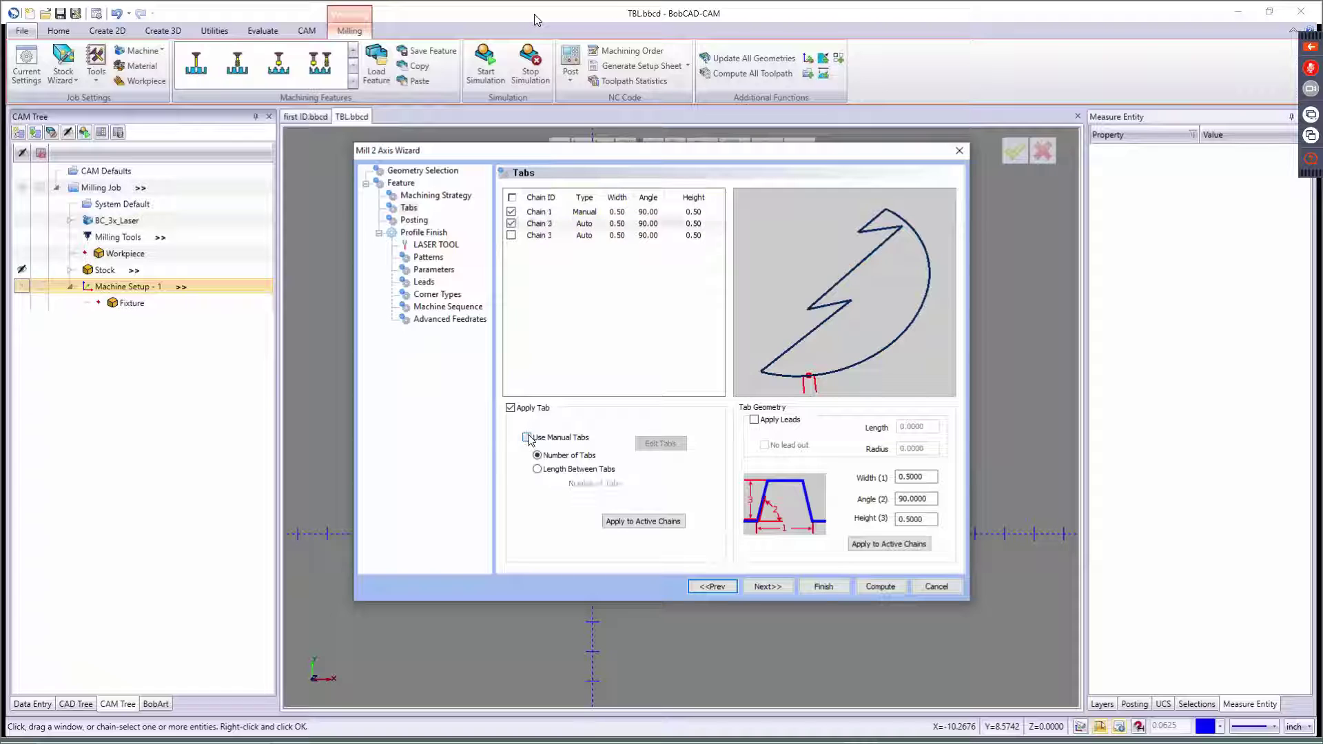
click(662, 443)
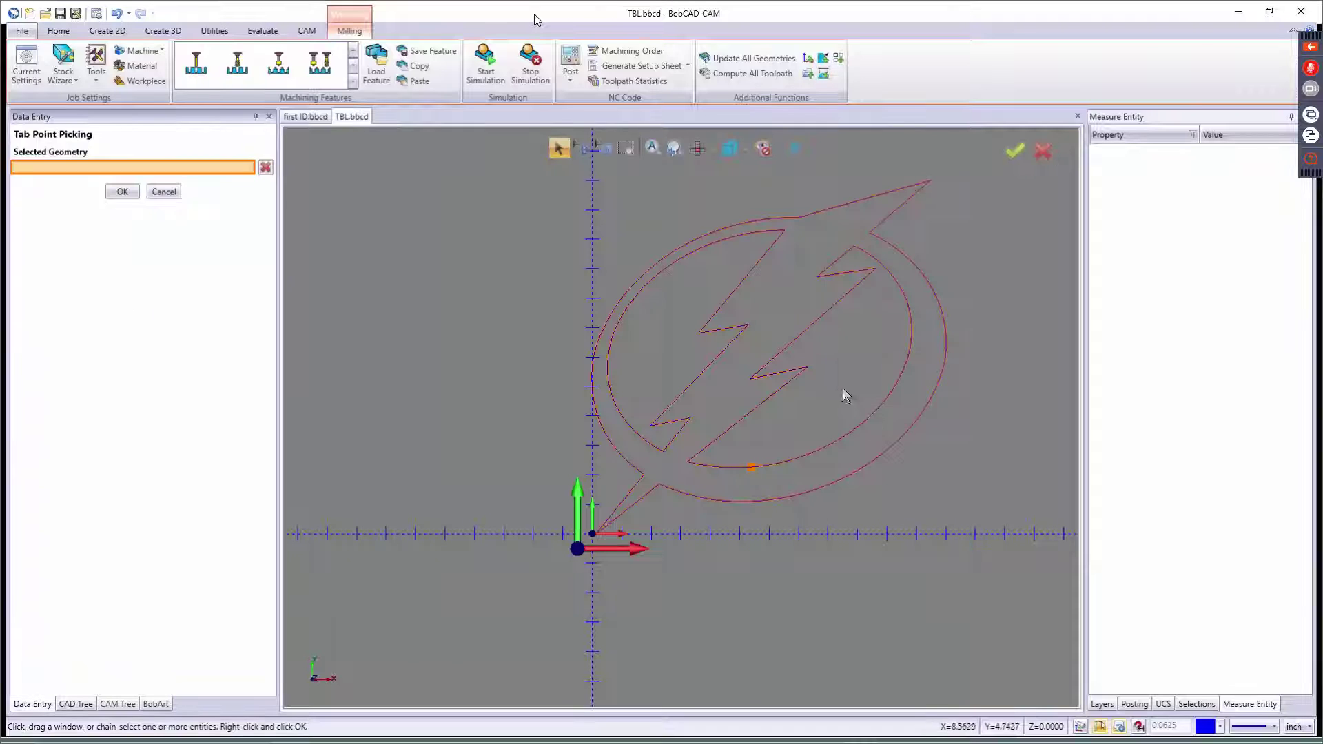
click(903, 292)
click(883, 397)
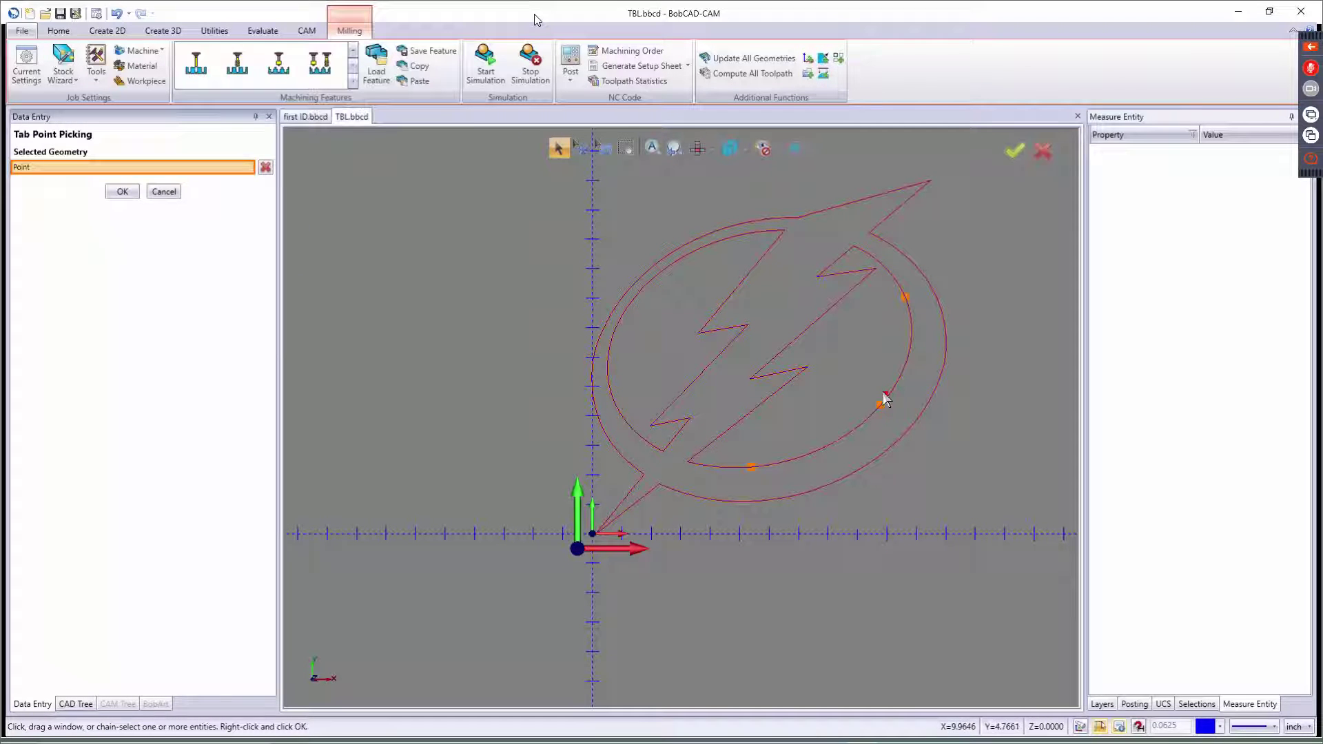
click(826, 314)
click(773, 395)
click(765, 403)
click(121, 191)
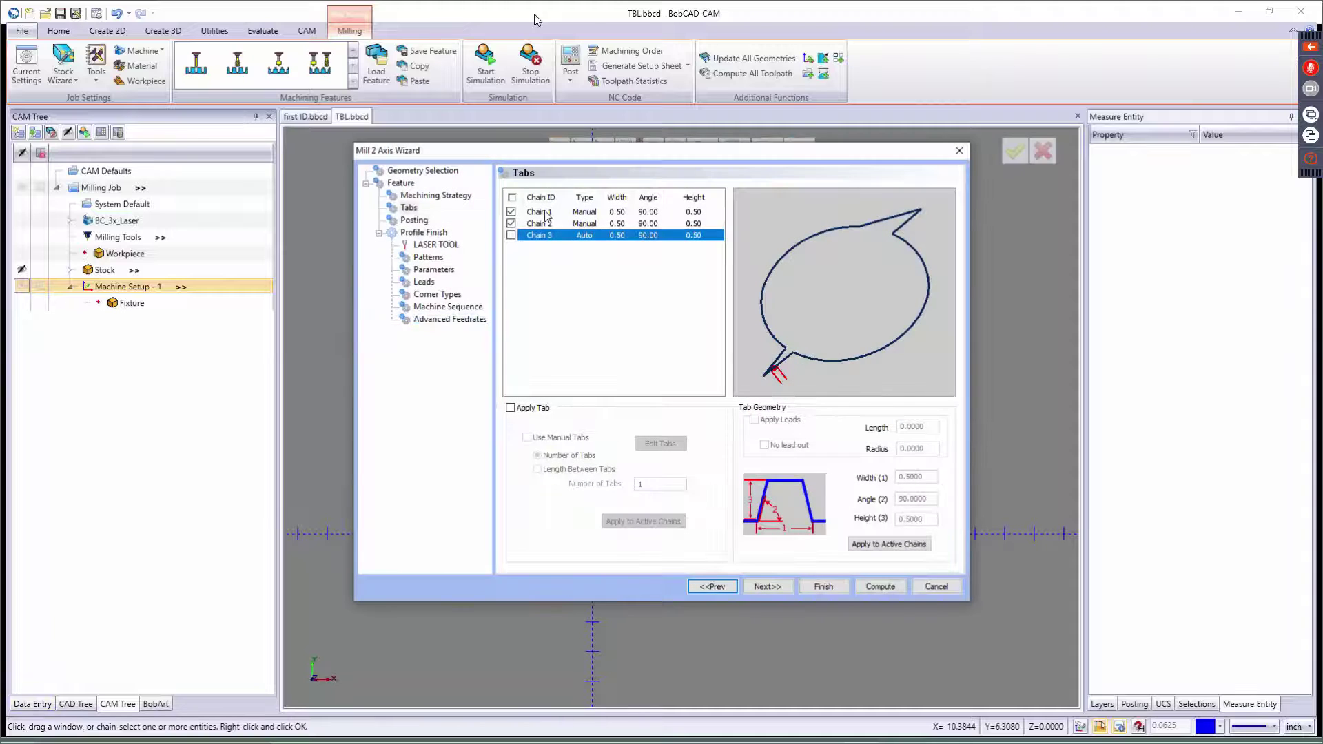
Set the tab width to 0.125 on Chain 2 and Chain 1, and apply the tab geometry to the active chains
click(563, 224)
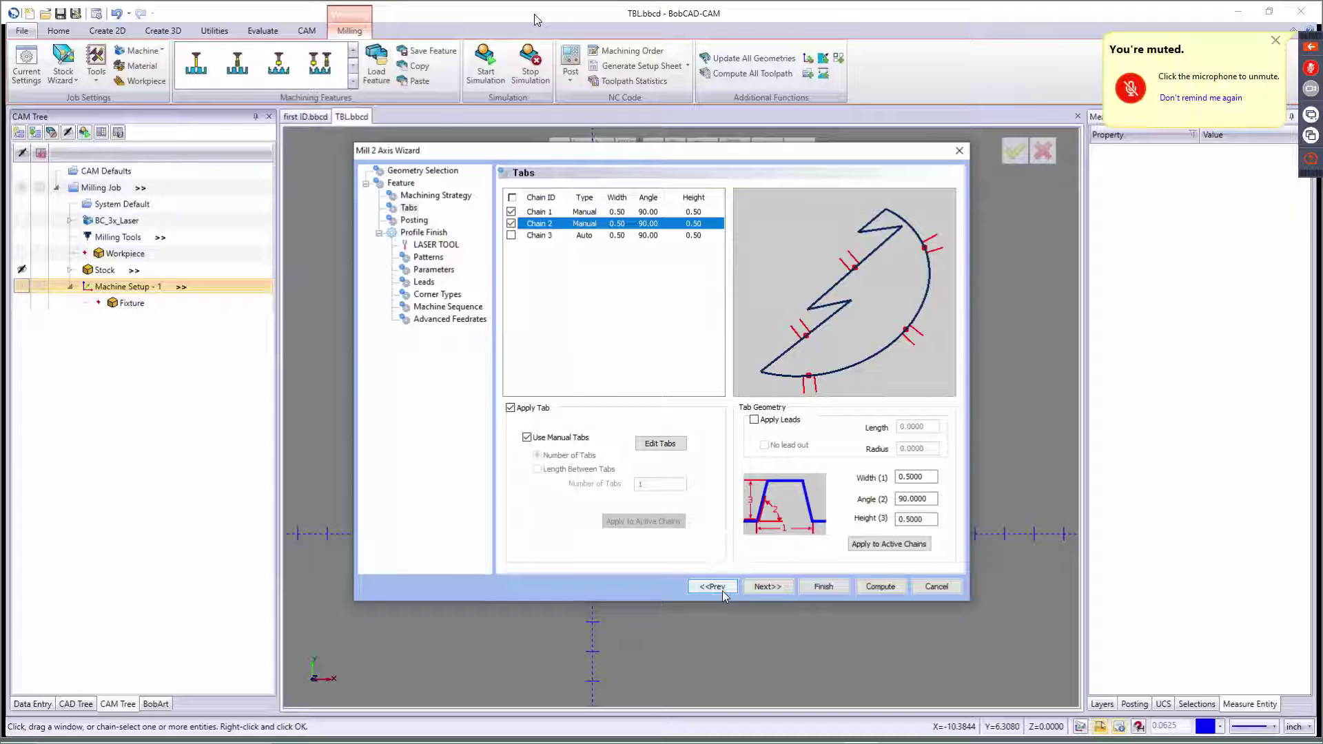
drag(934, 476, 853, 478)
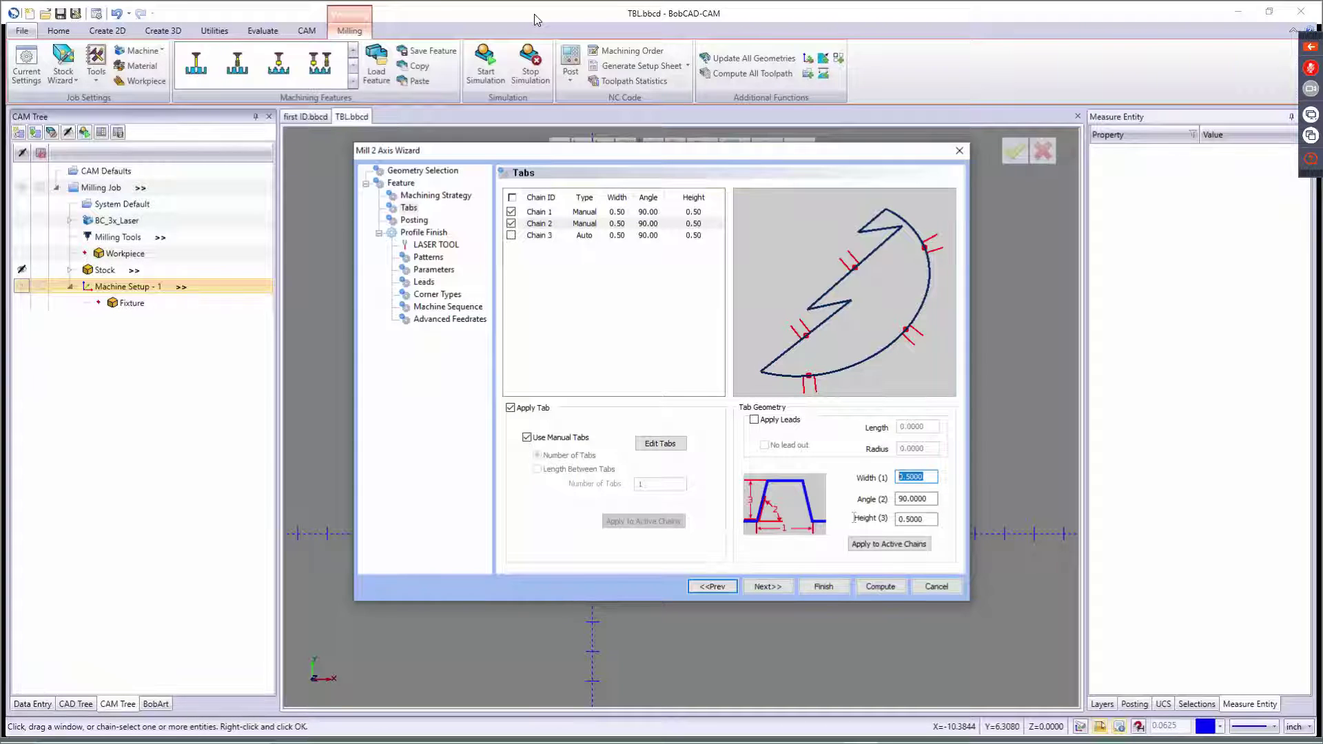
text(0.125)
key(Tab)
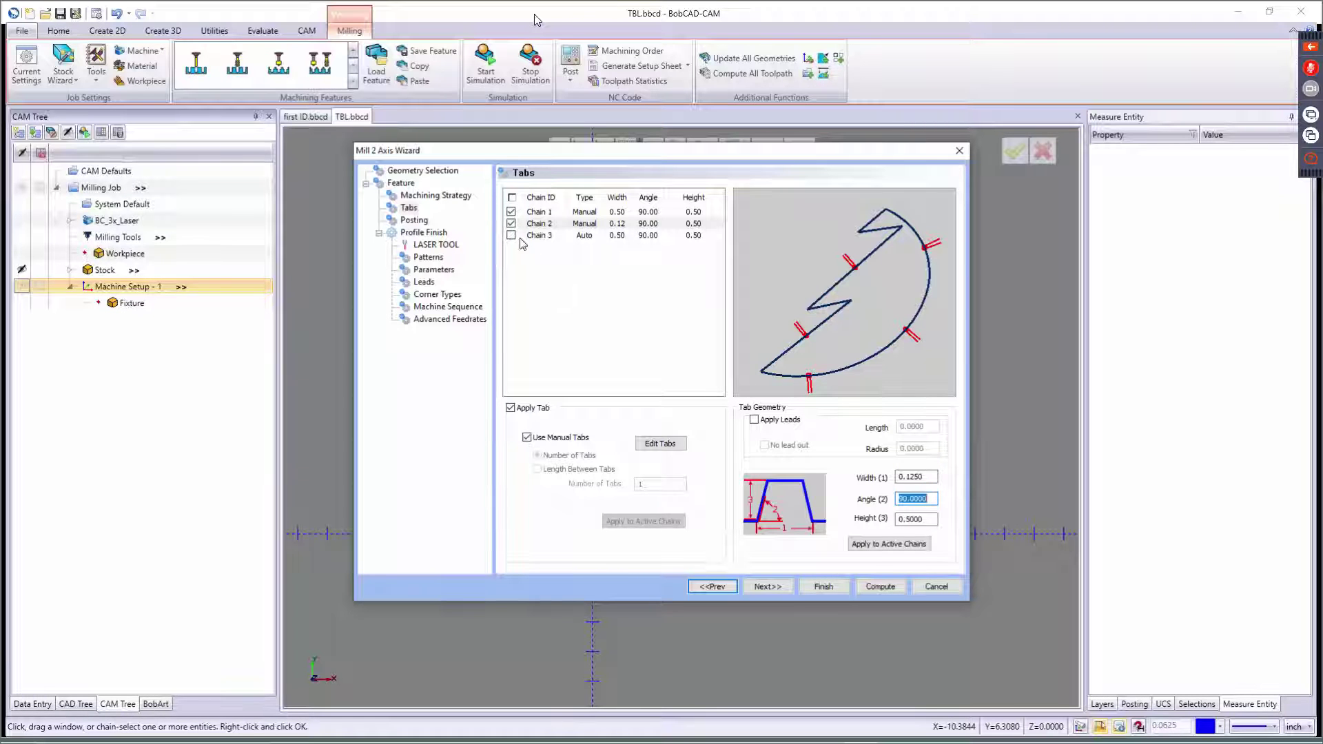
click(534, 213)
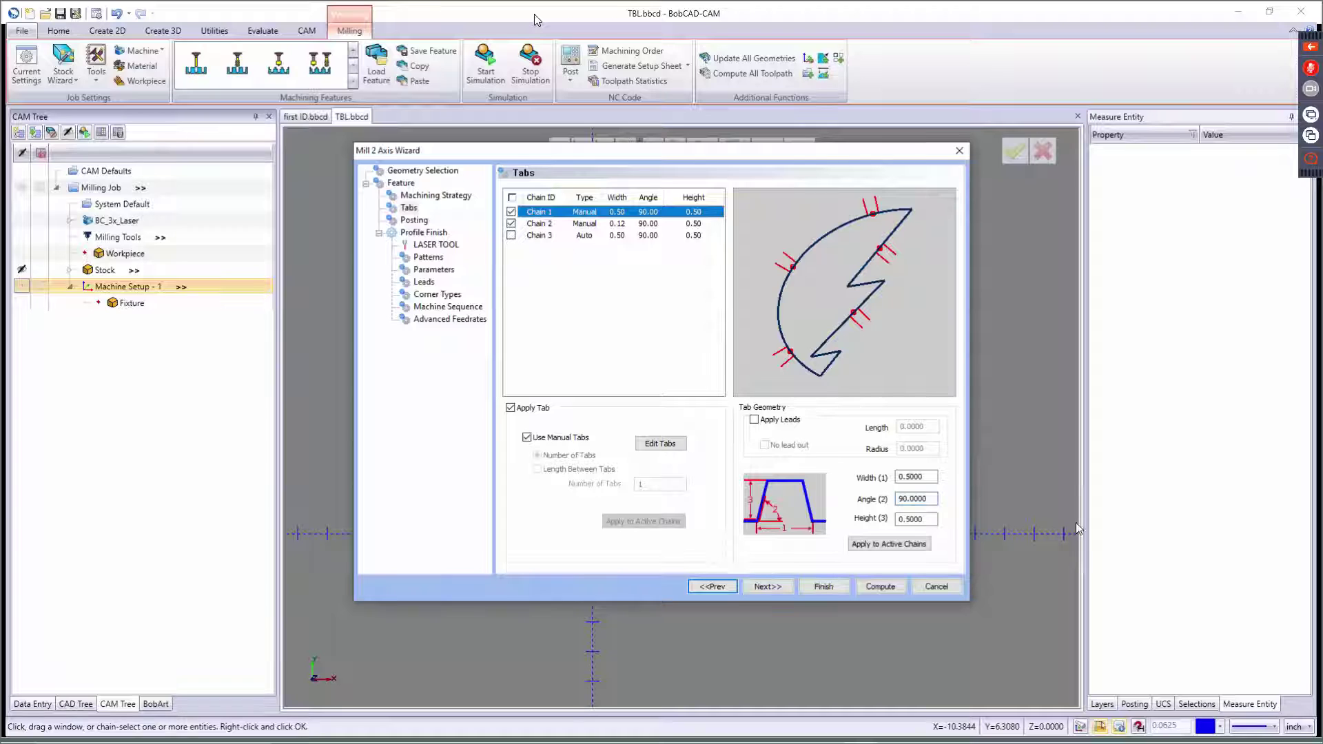
double_click(933, 477)
text(.125)
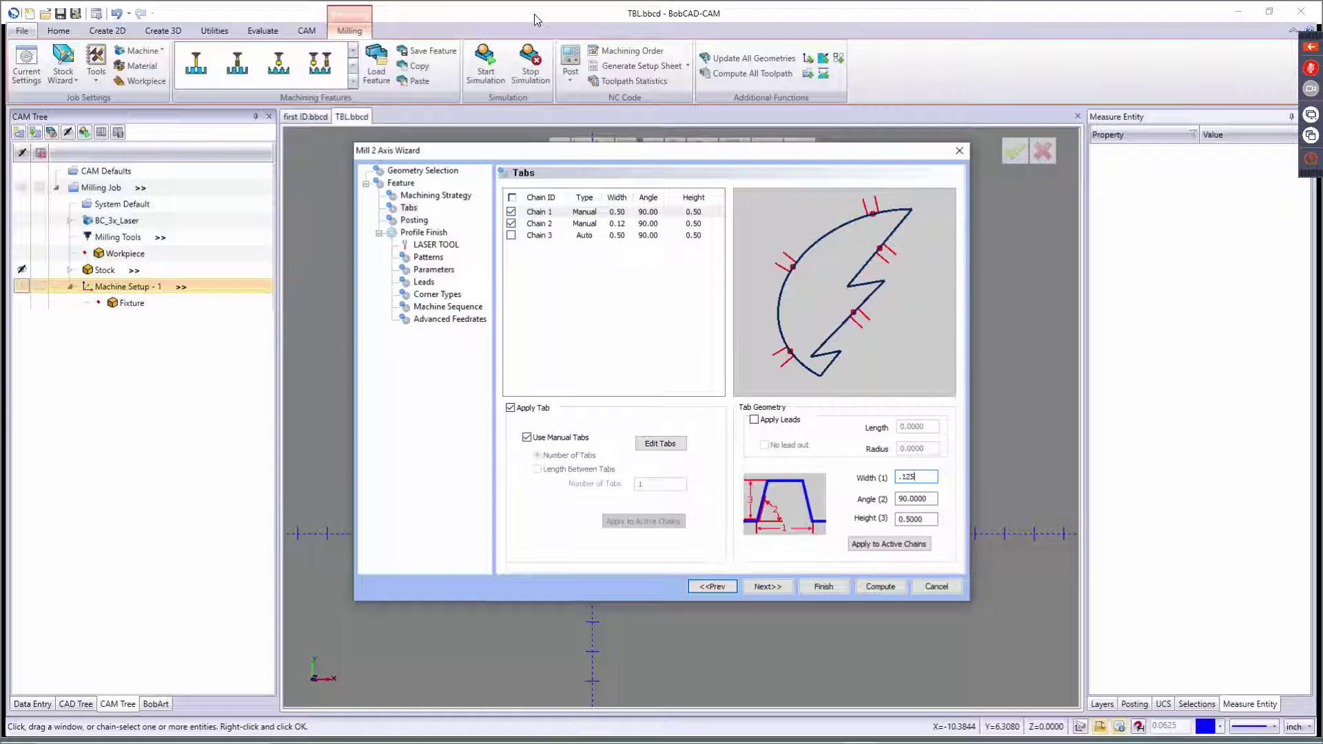
key(Tab)
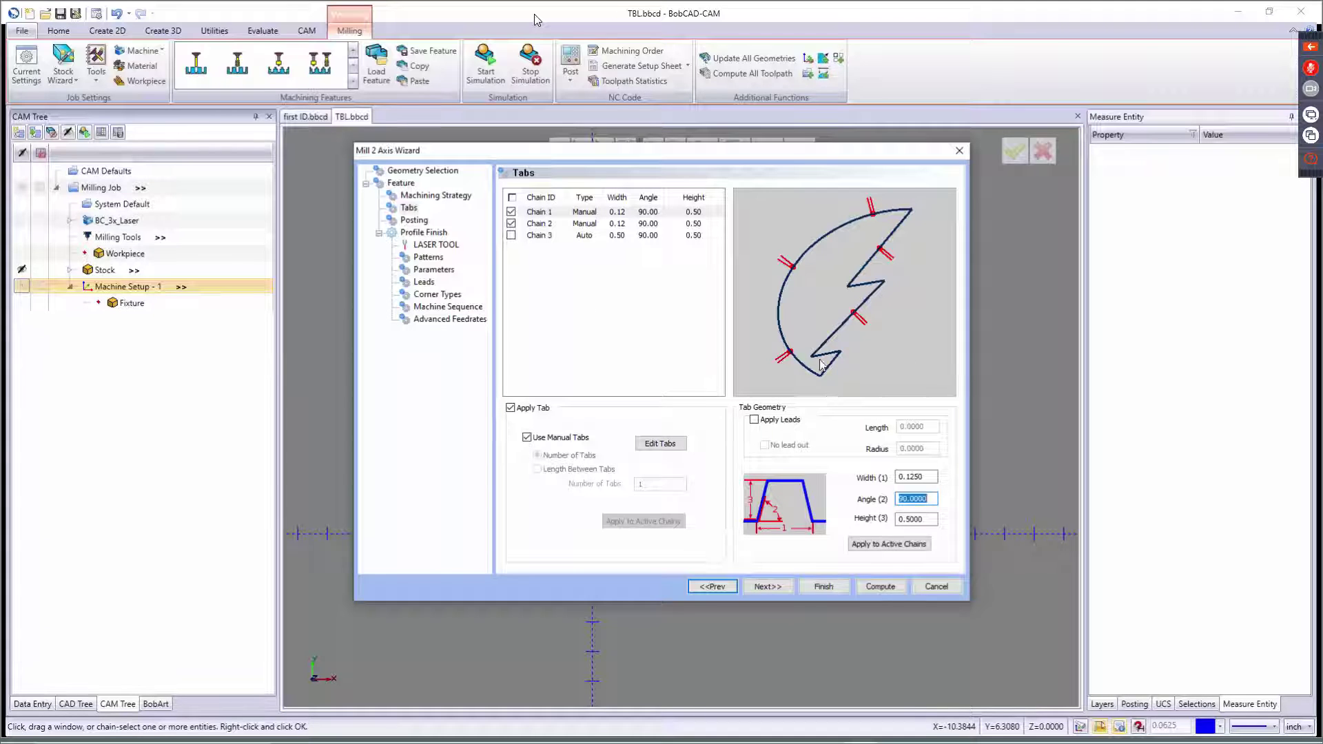
click(866, 548)
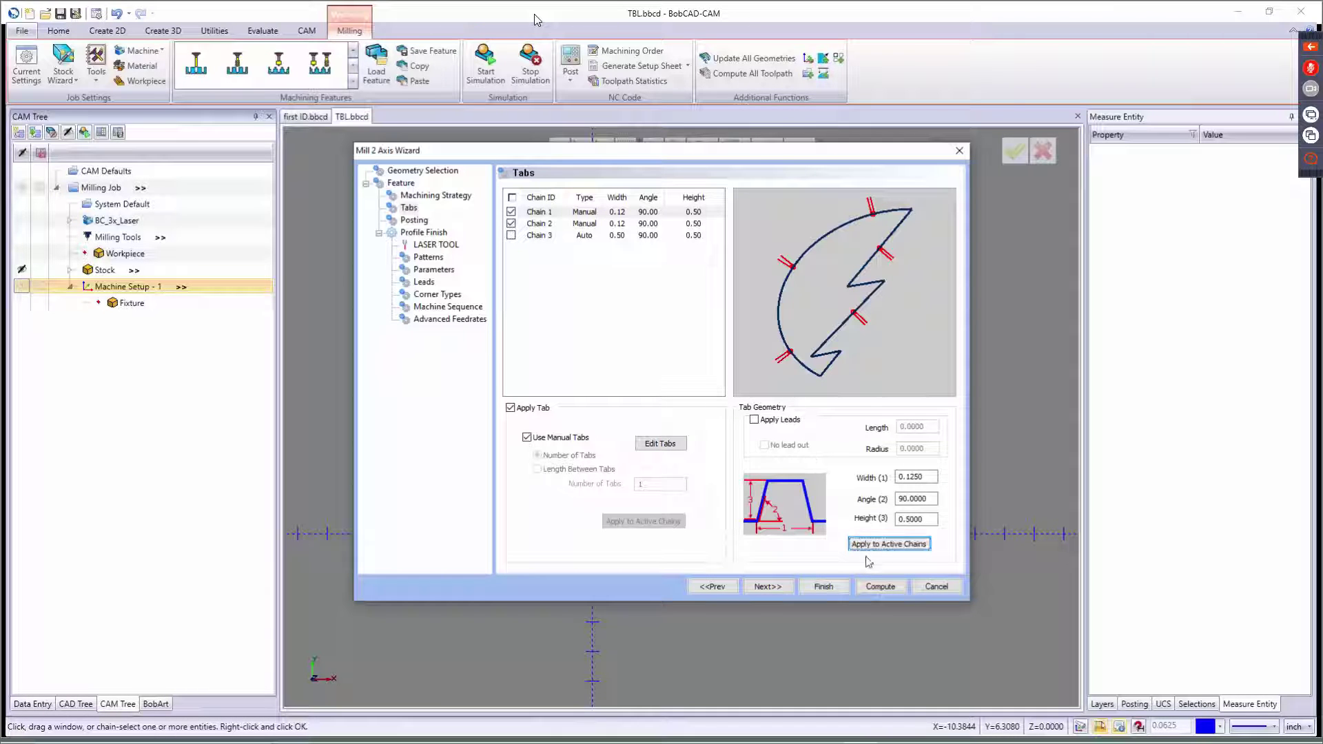
Review the feature's posting settings, checking the work offset choices and the Arc Moves option for contour ramping output
click(771, 586)
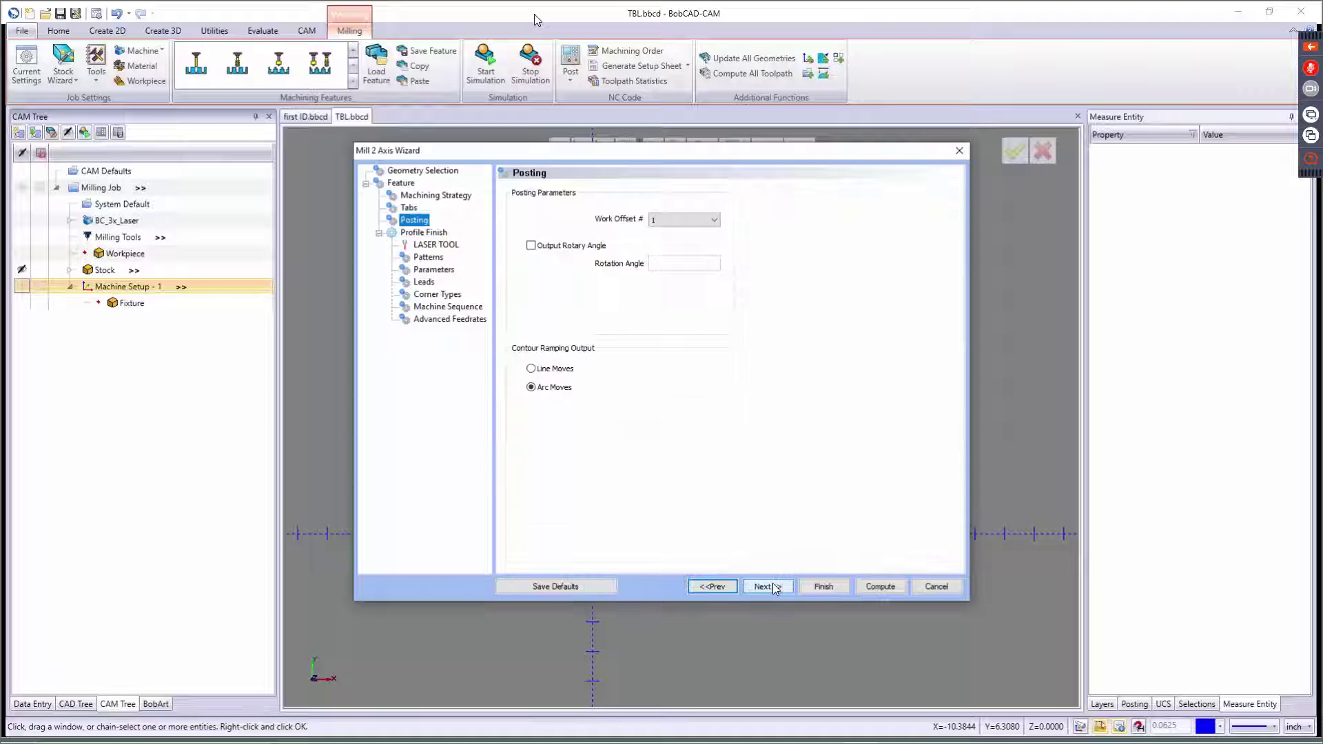
click(672, 222)
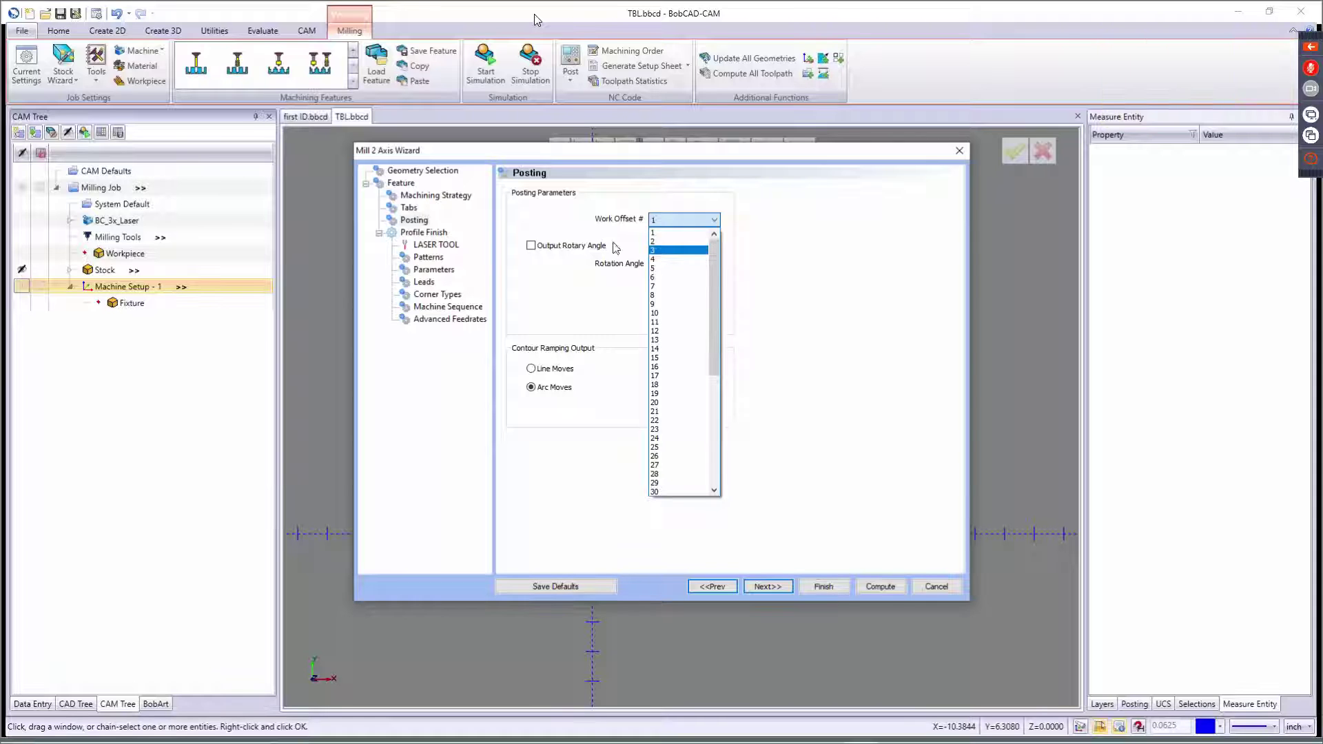
click(564, 254)
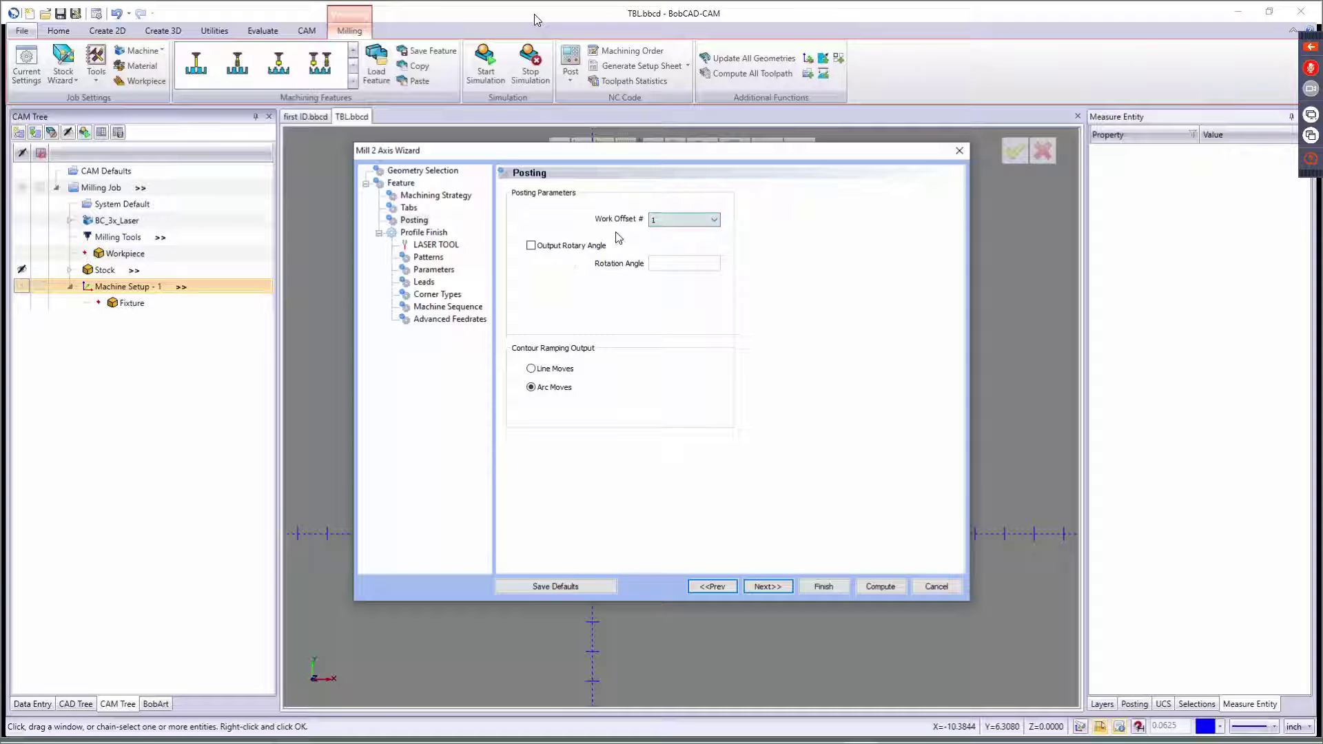
click(530, 388)
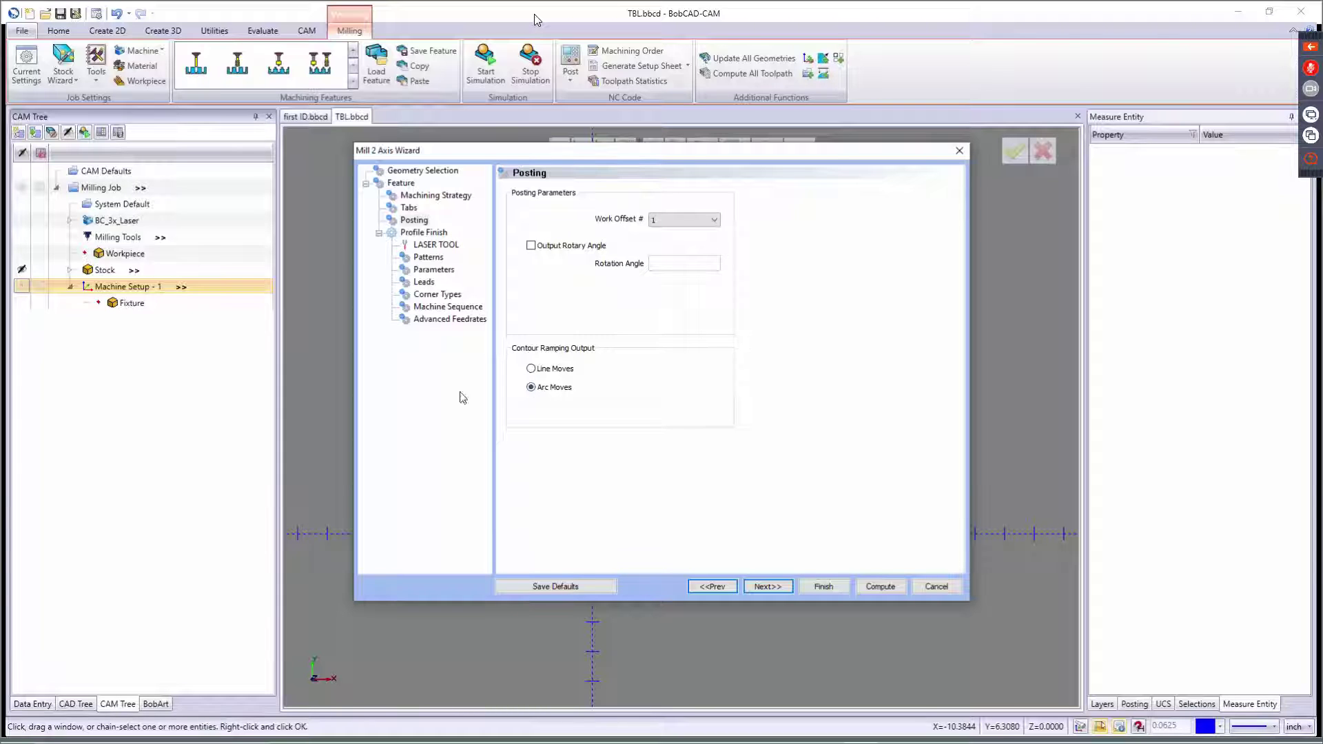
Examine the laser tool settings, including the diameter, feedrate and pierce dwell
click(772, 586)
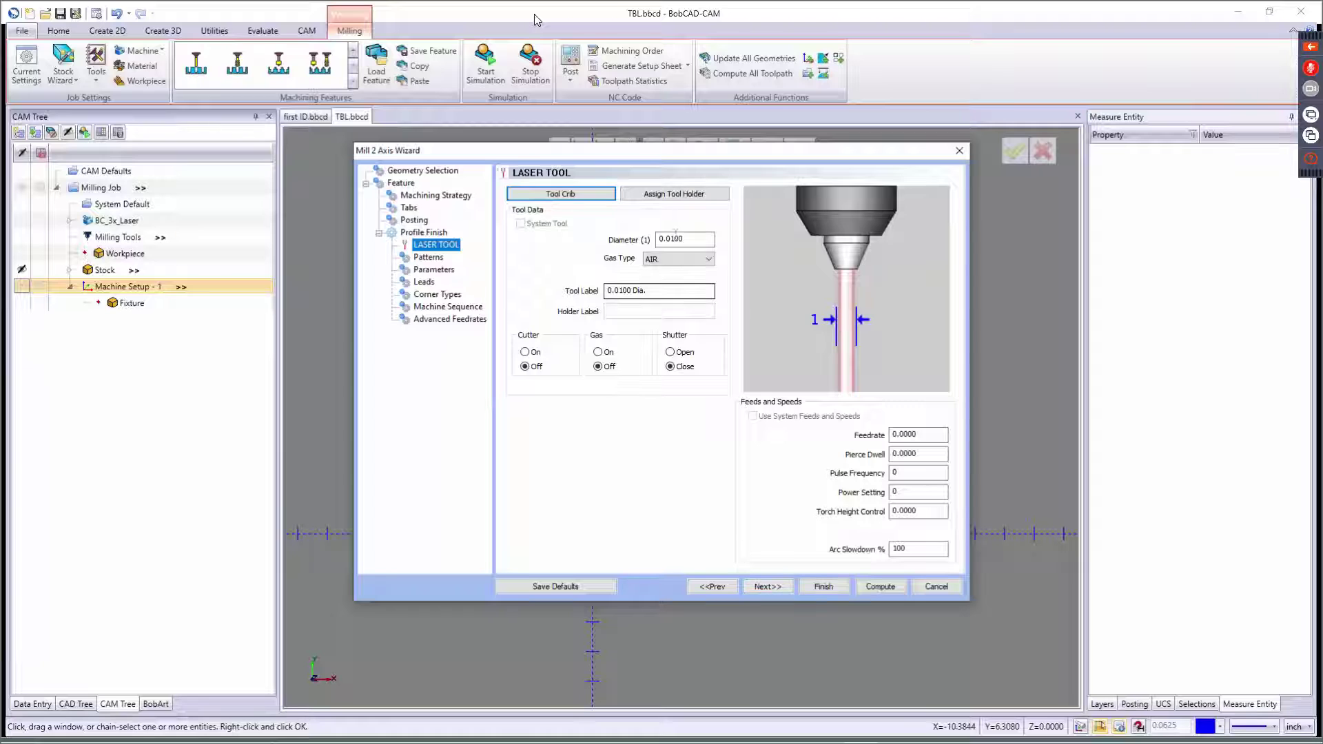
double_click(685, 239)
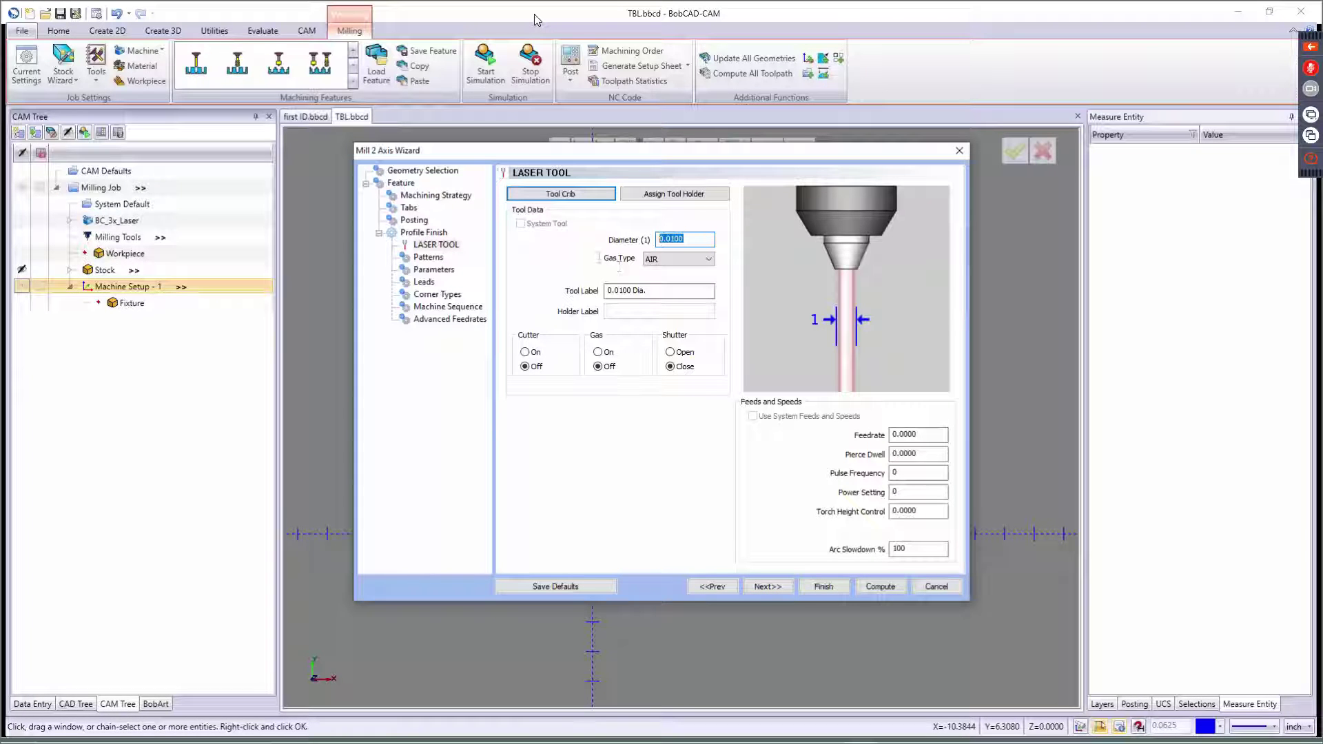
click(936, 435)
click(910, 455)
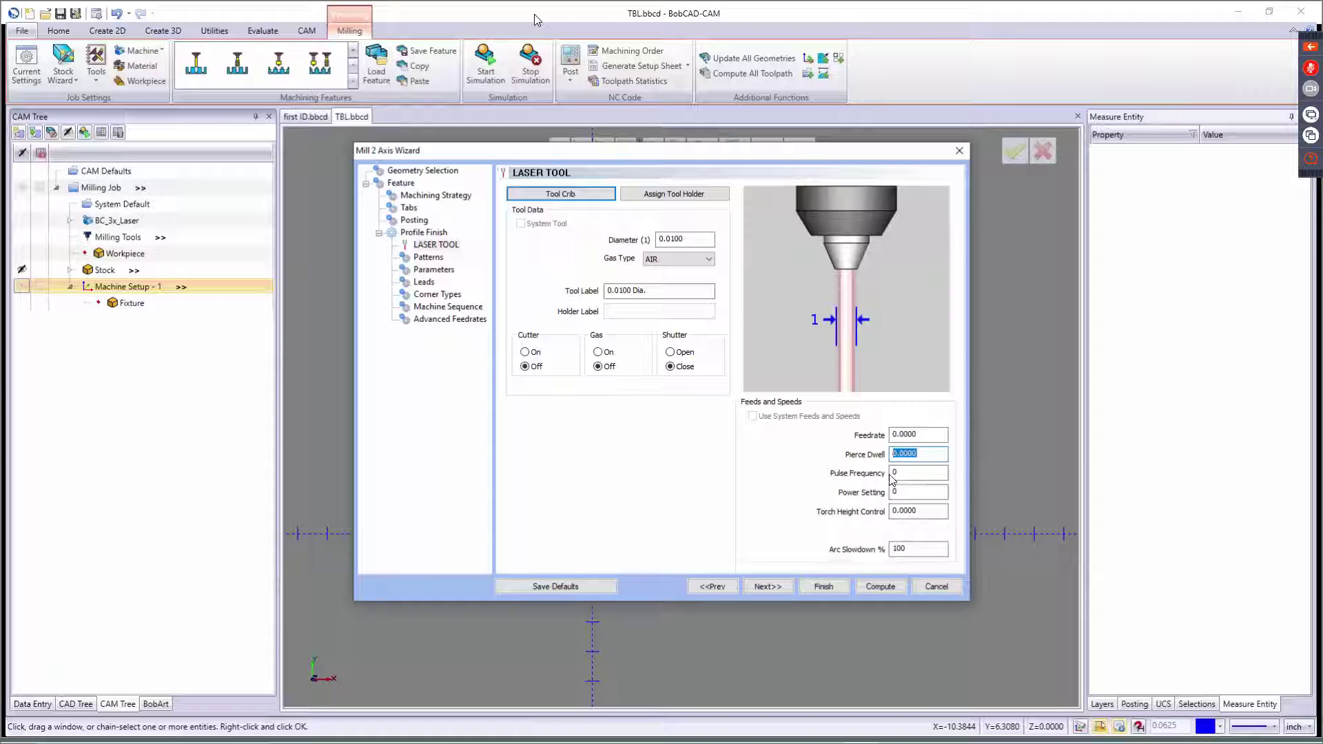
Check the system compensation options in the finish pattern settings and continue to the allowance and depth parameters
click(771, 586)
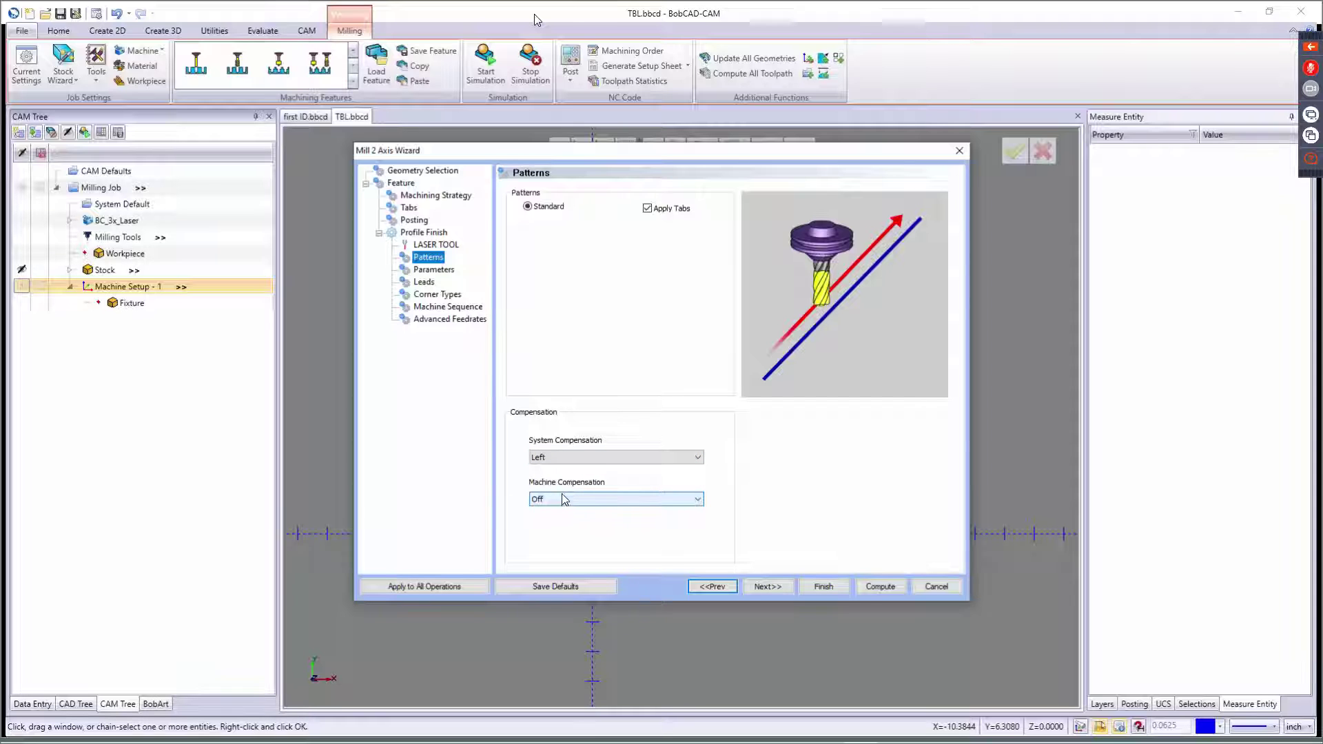
click(580, 459)
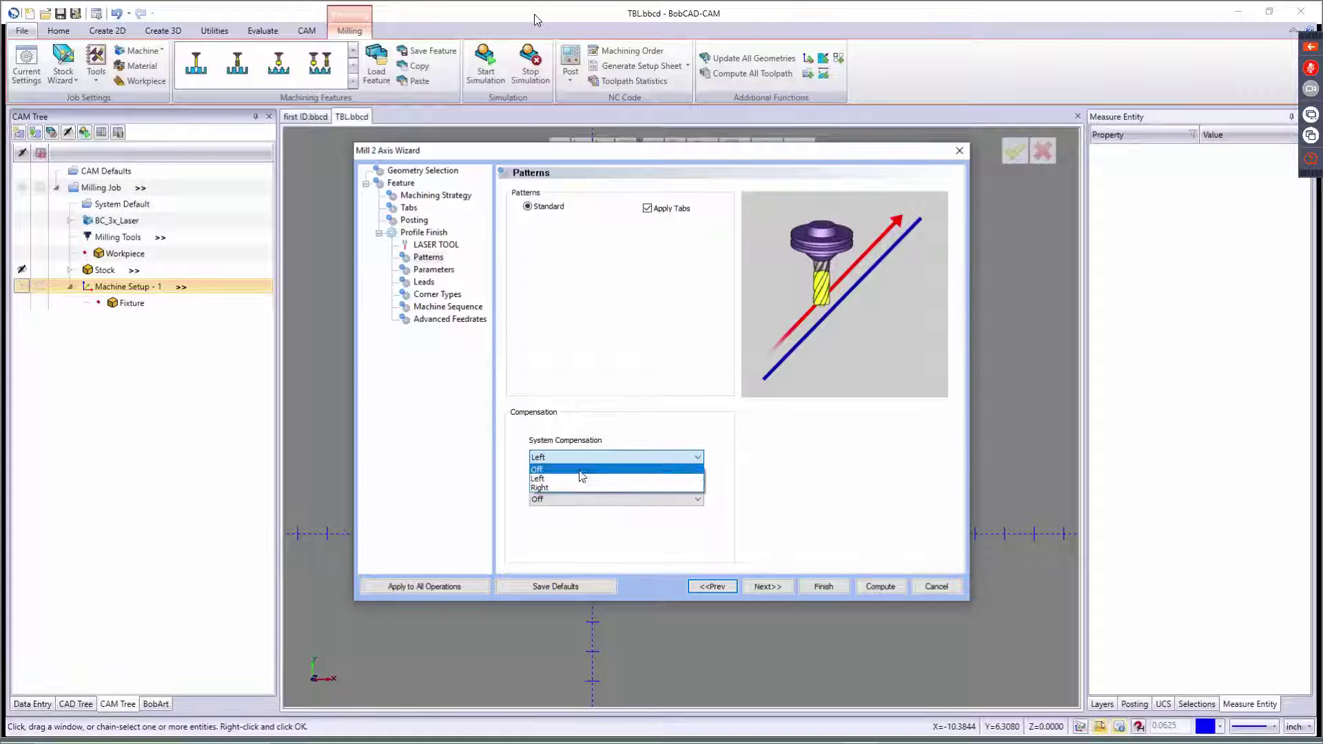
click(590, 460)
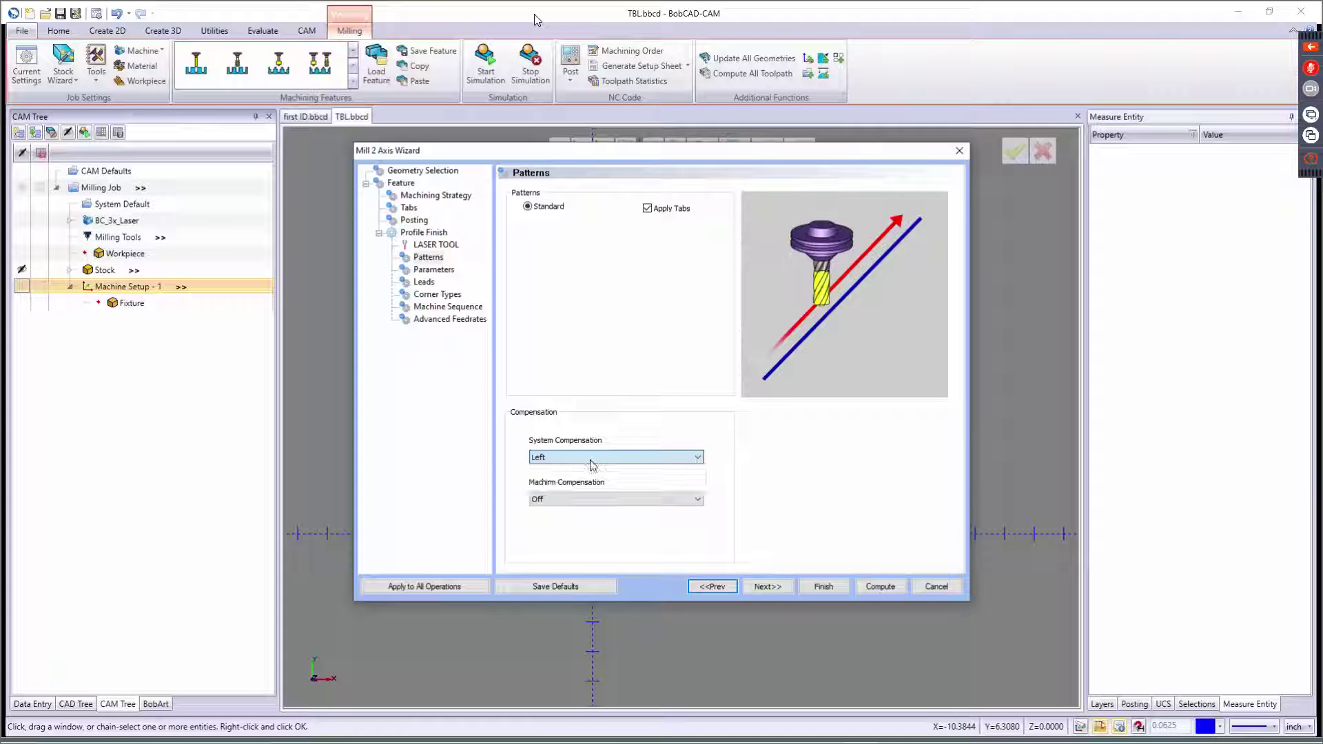
click(768, 587)
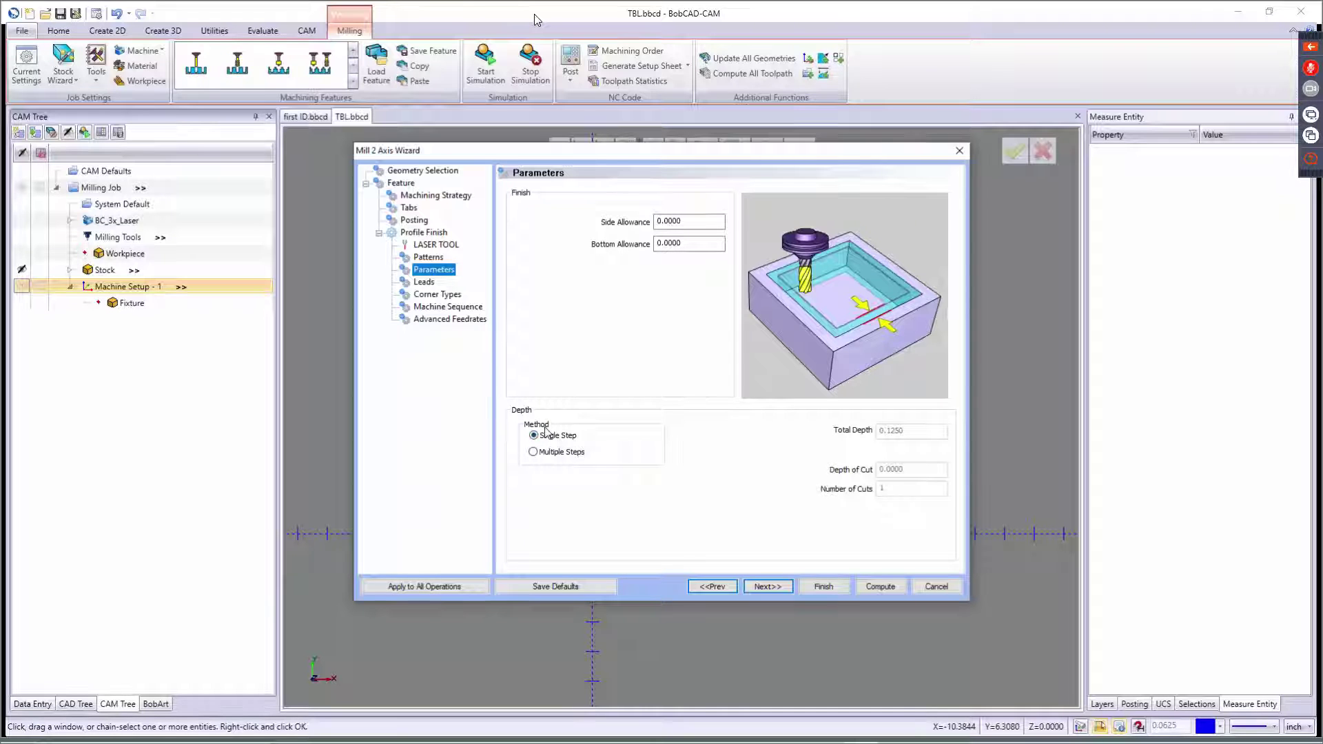
Use a plunge entry and a Blend lead-in with 0.12 length and 0.12 radius for the profile finish
click(765, 586)
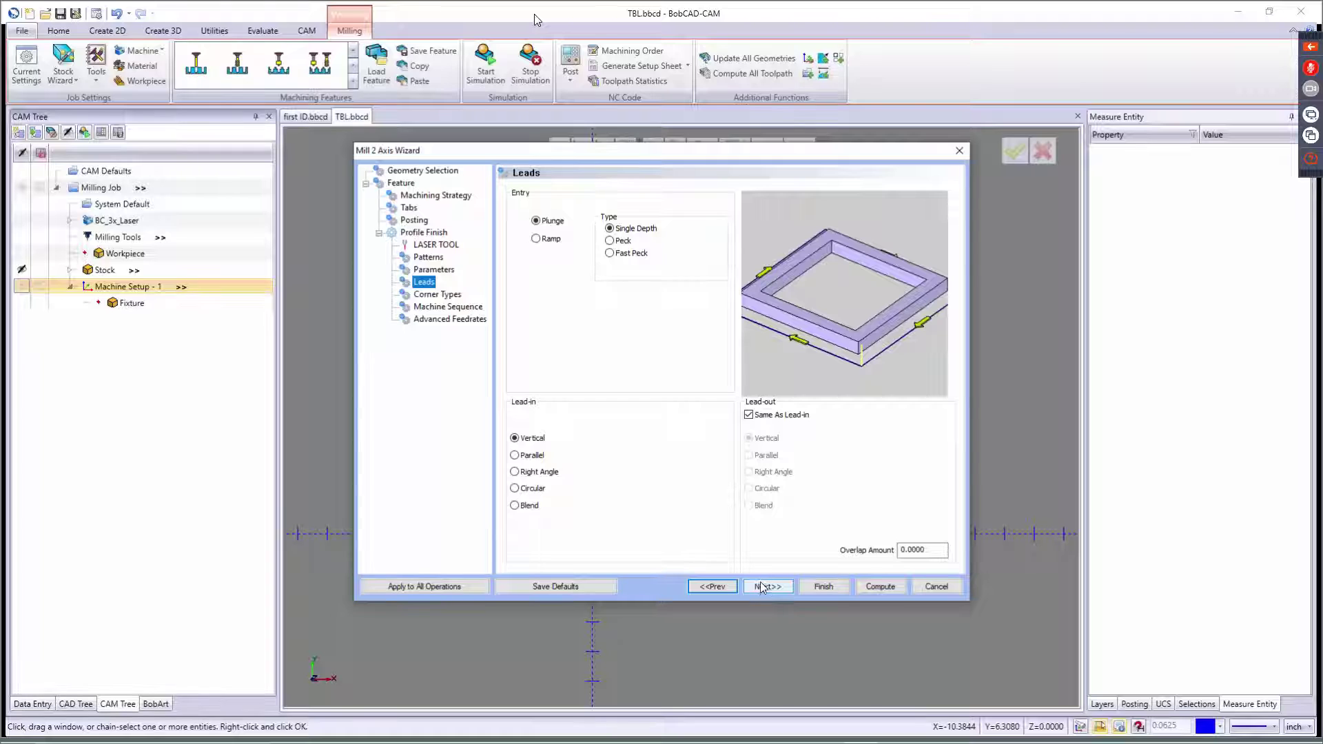
click(553, 222)
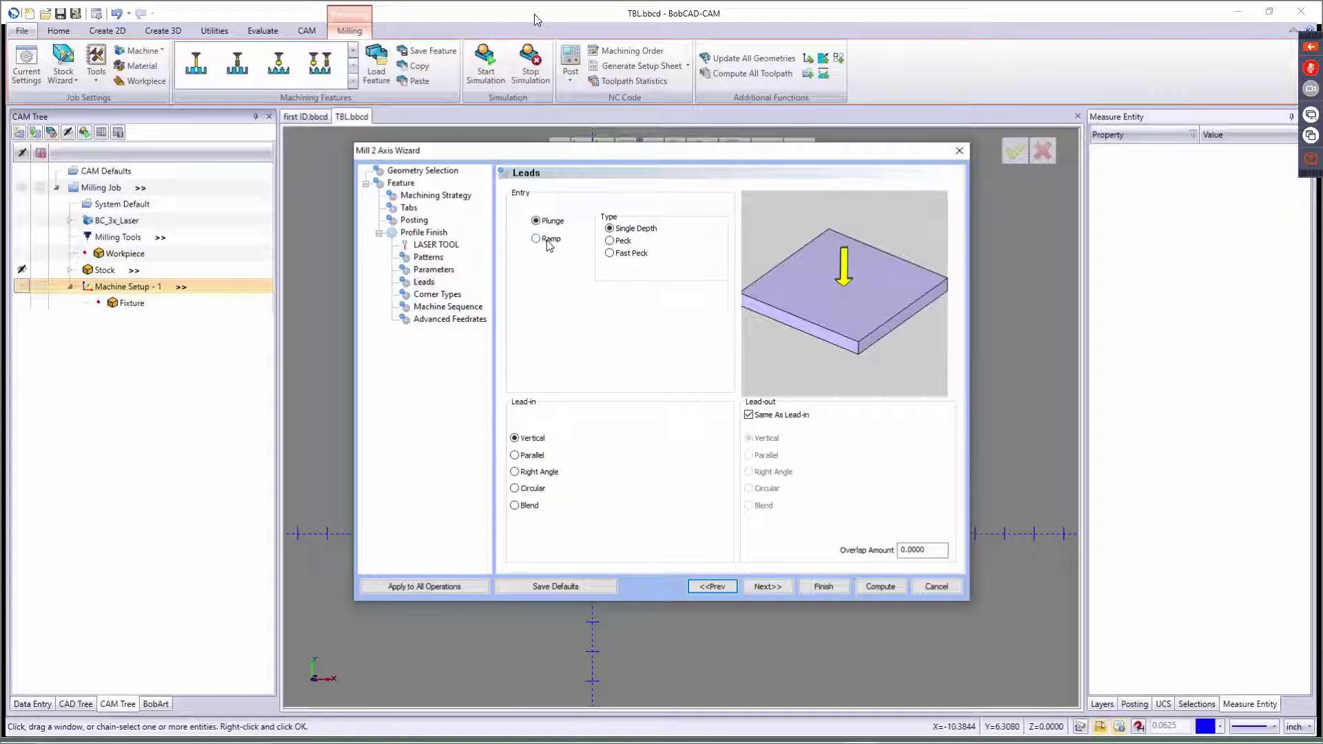
click(529, 458)
click(524, 475)
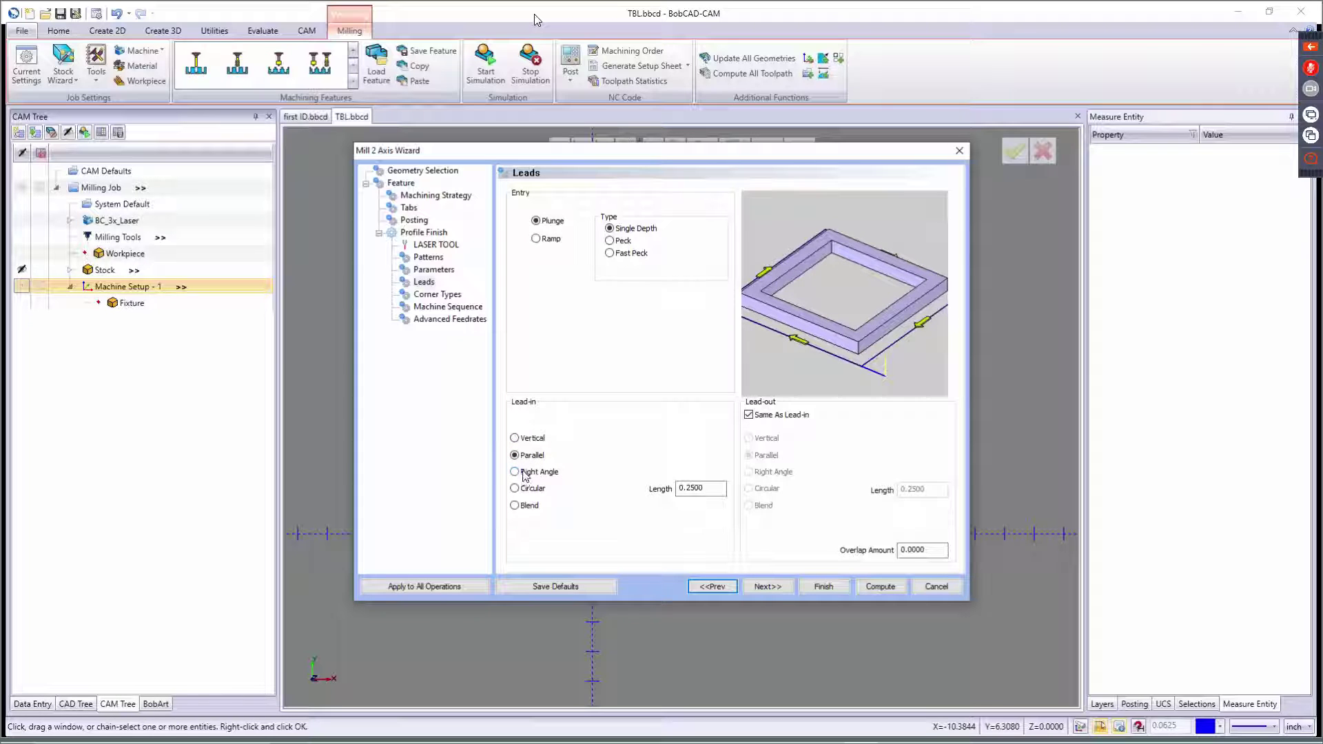
click(530, 491)
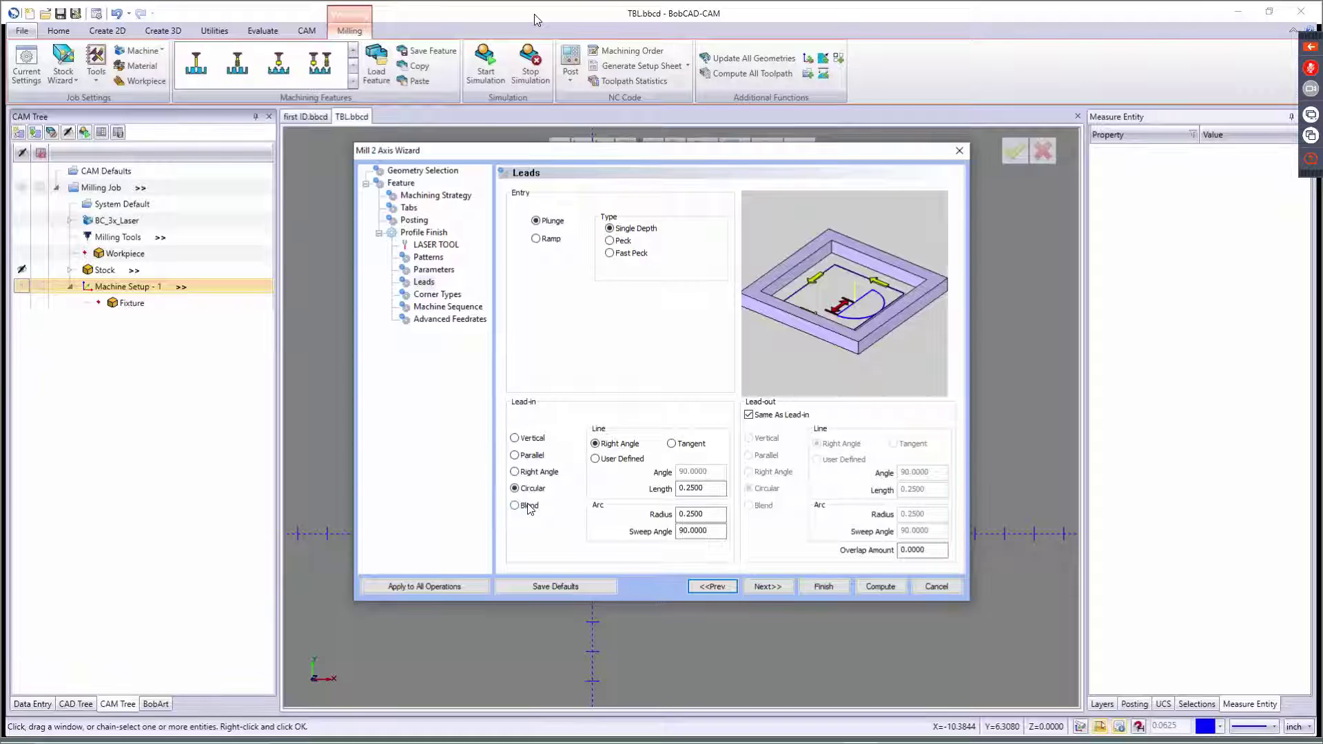
click(526, 507)
click(706, 489)
double_click(708, 489)
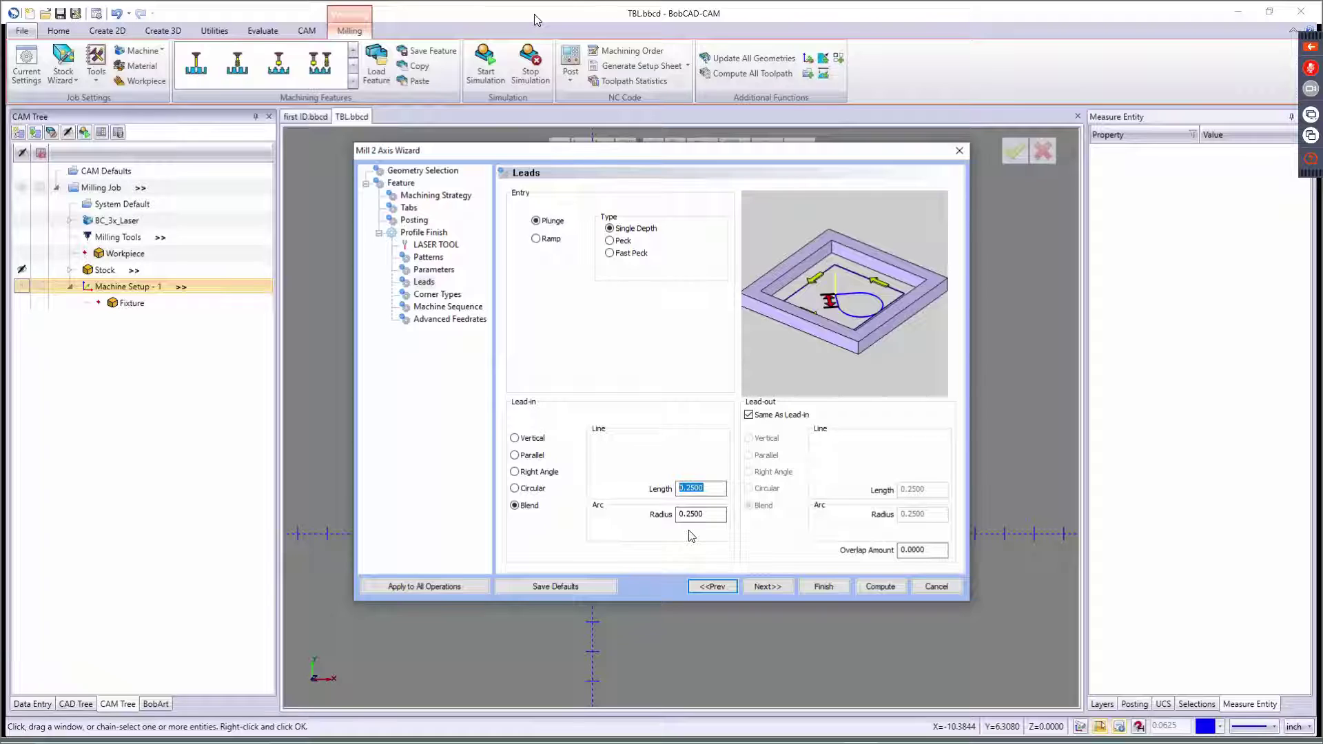
text(.)
key(Tab)
text(.12)
key(Tab)
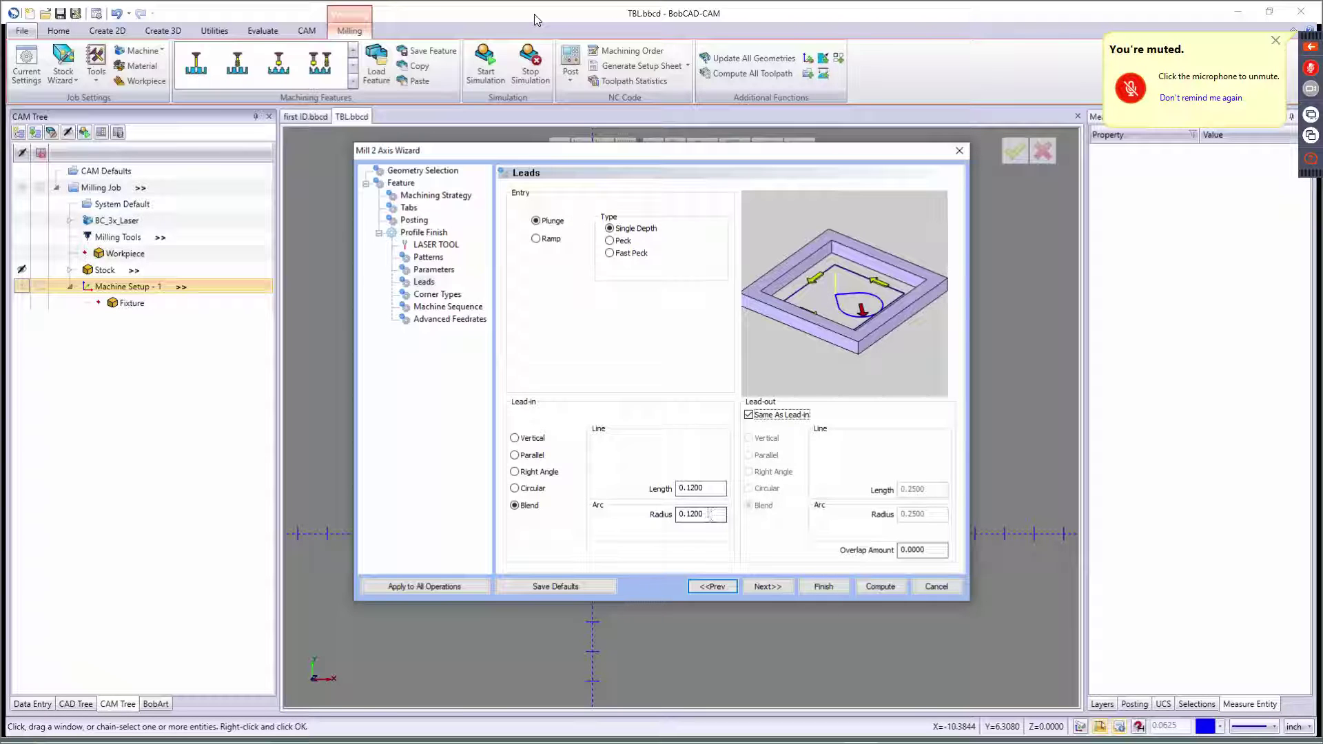
key(Tab)
Unlink the lead-out from the lead-in and make the lead-out Vertical
click(770, 415)
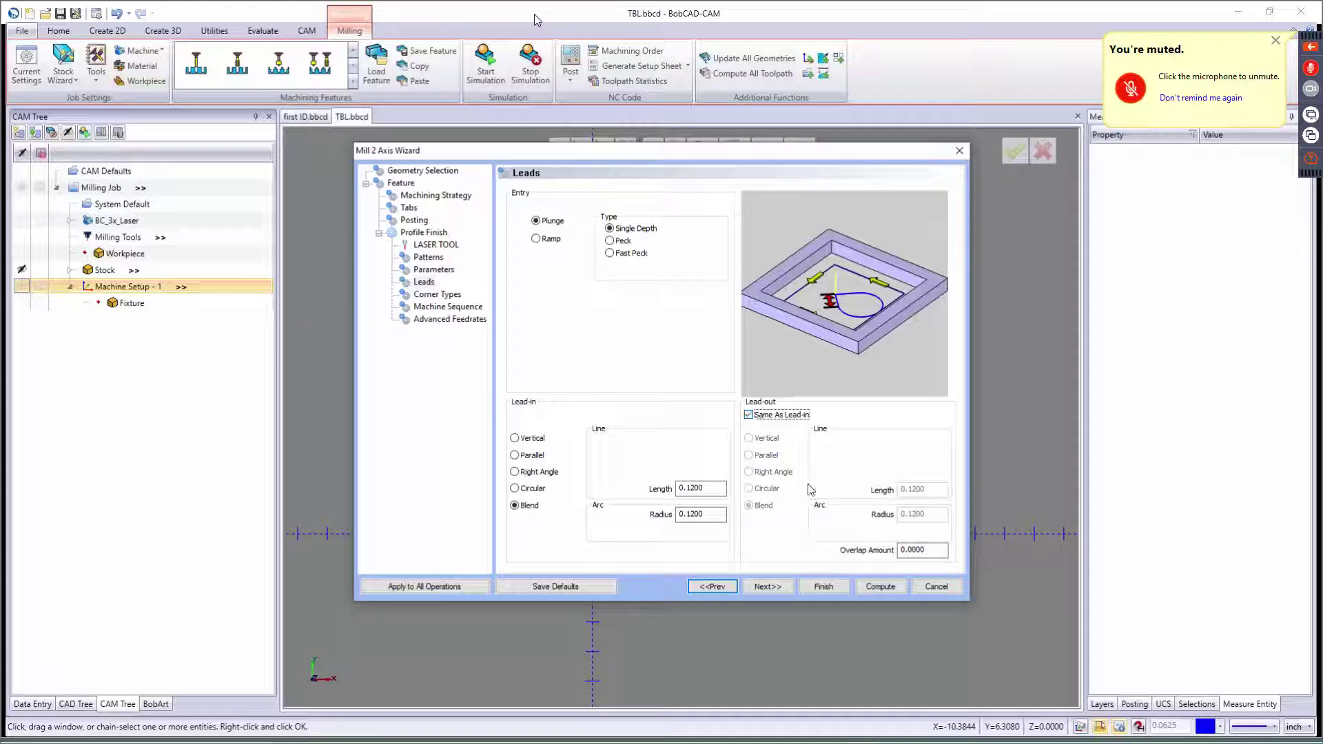
click(754, 418)
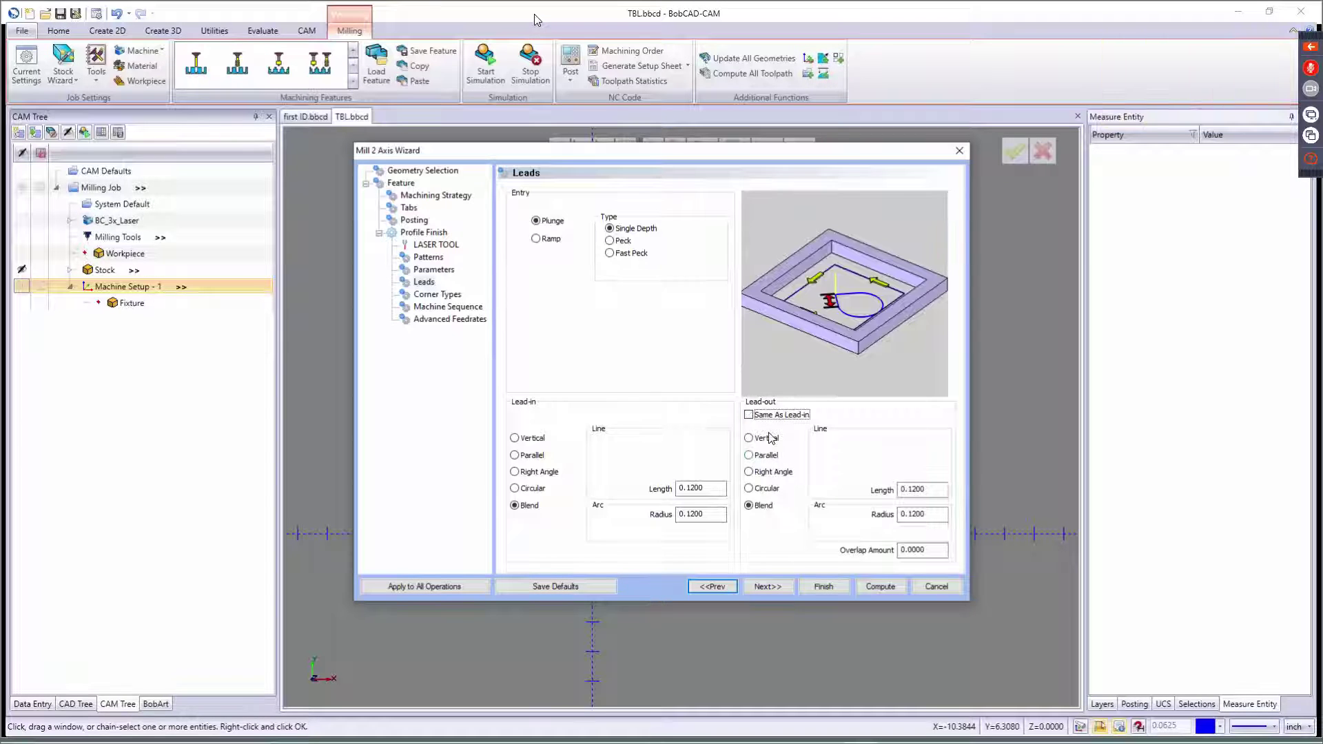
click(765, 440)
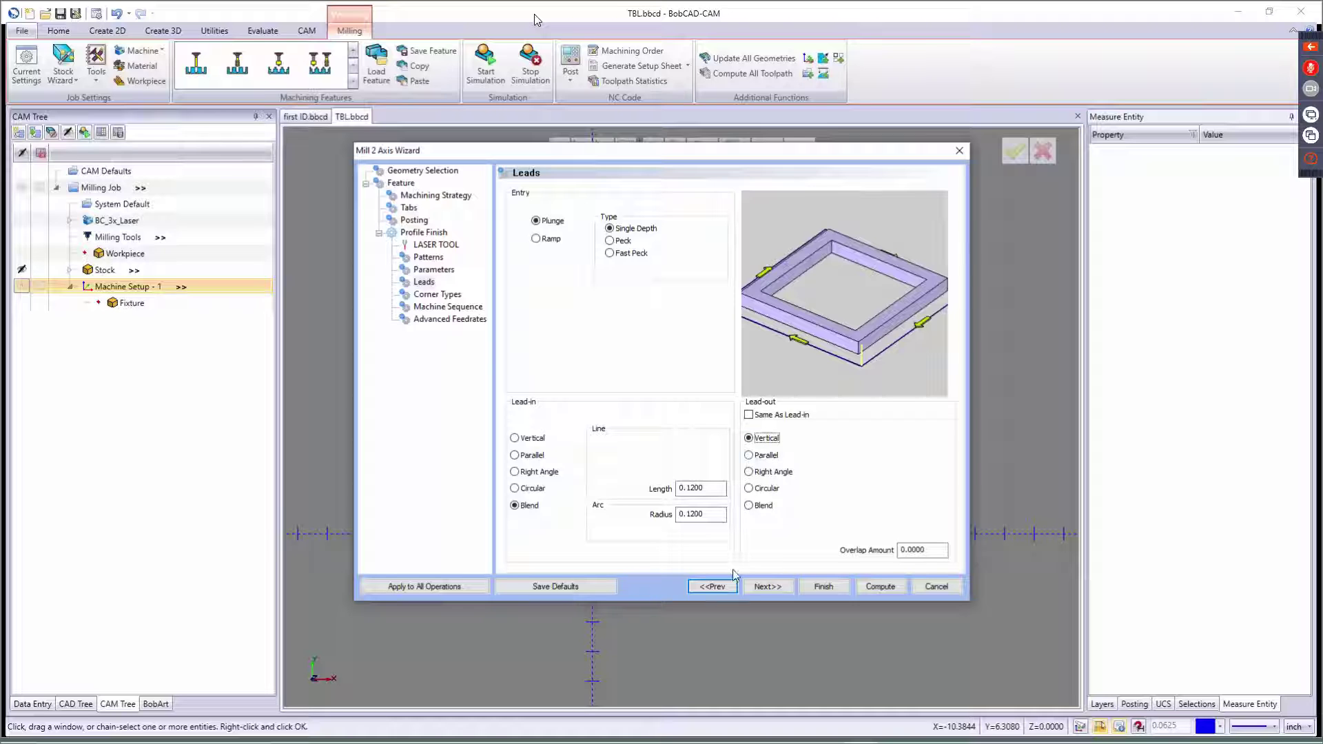
Compare the Loop Radius, Loop Length, Triangle and Bisect Line external corner types, ending on Sharp
click(770, 586)
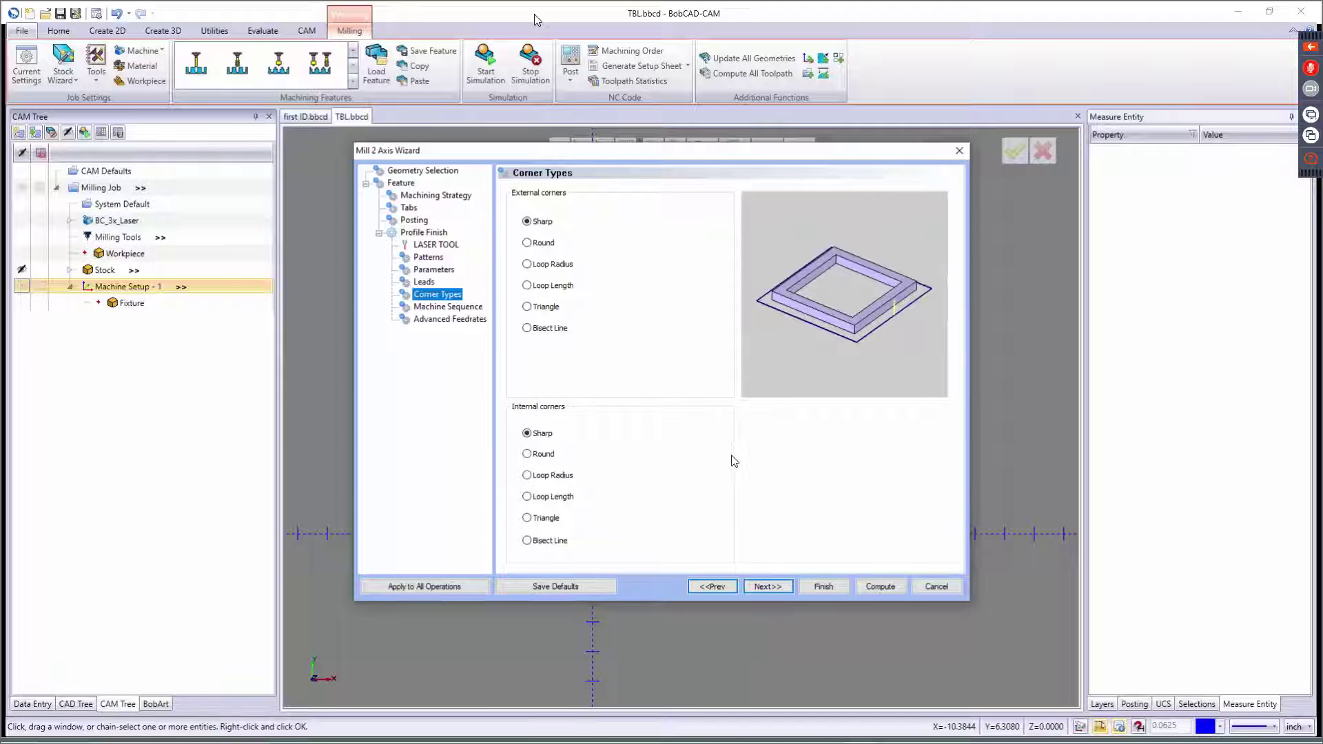
click(545, 222)
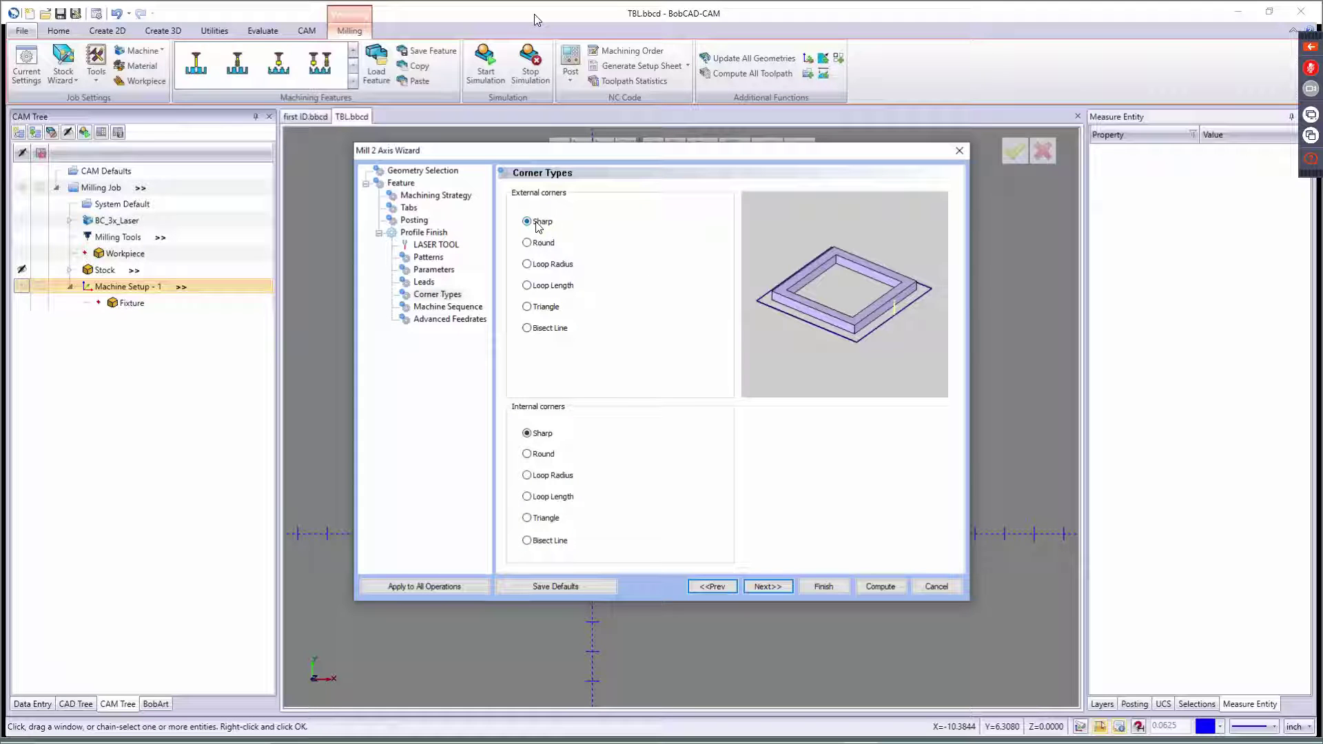
click(532, 267)
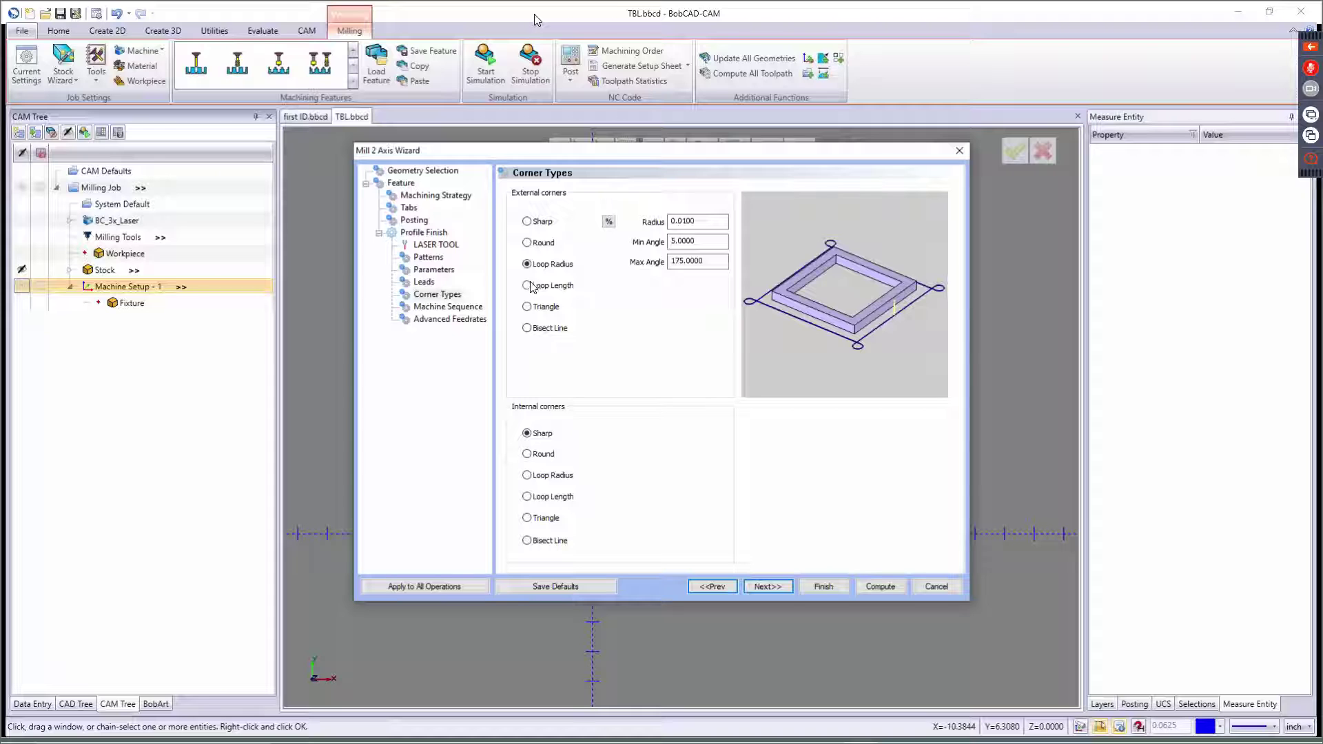
click(528, 286)
click(528, 307)
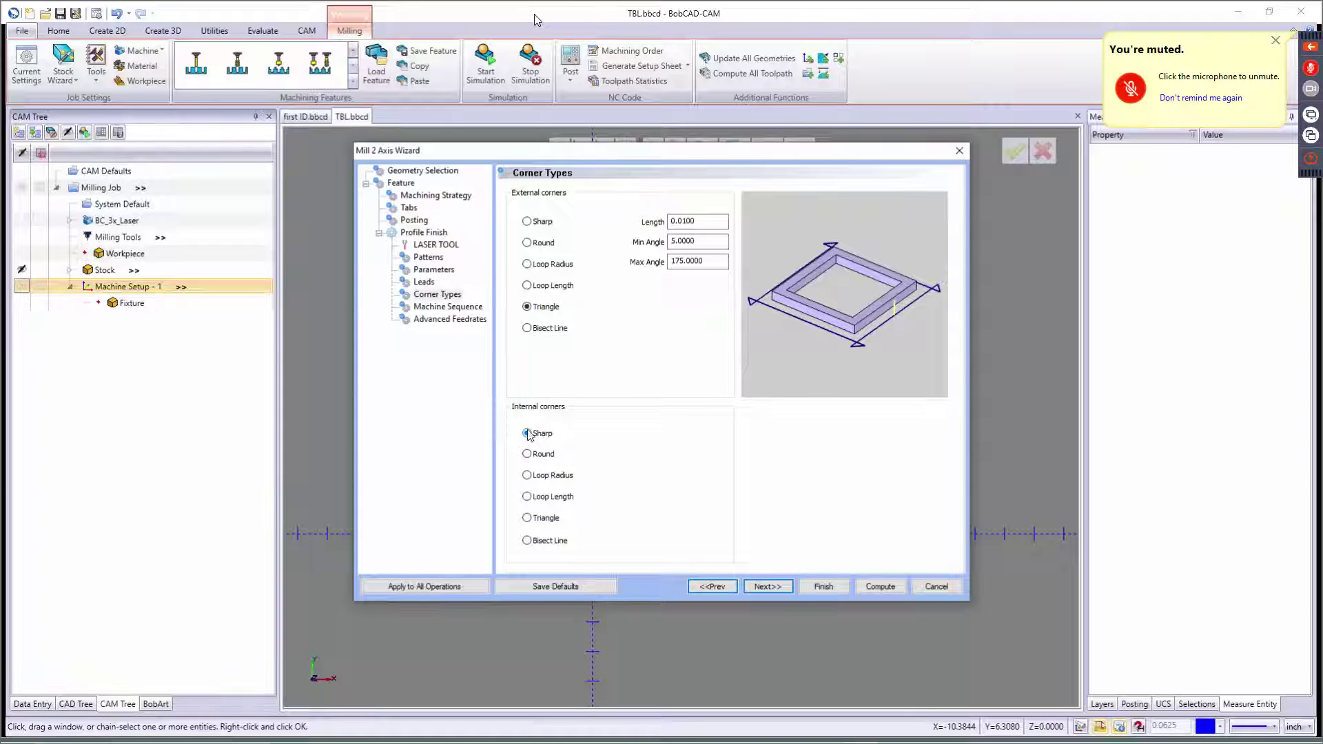
click(527, 328)
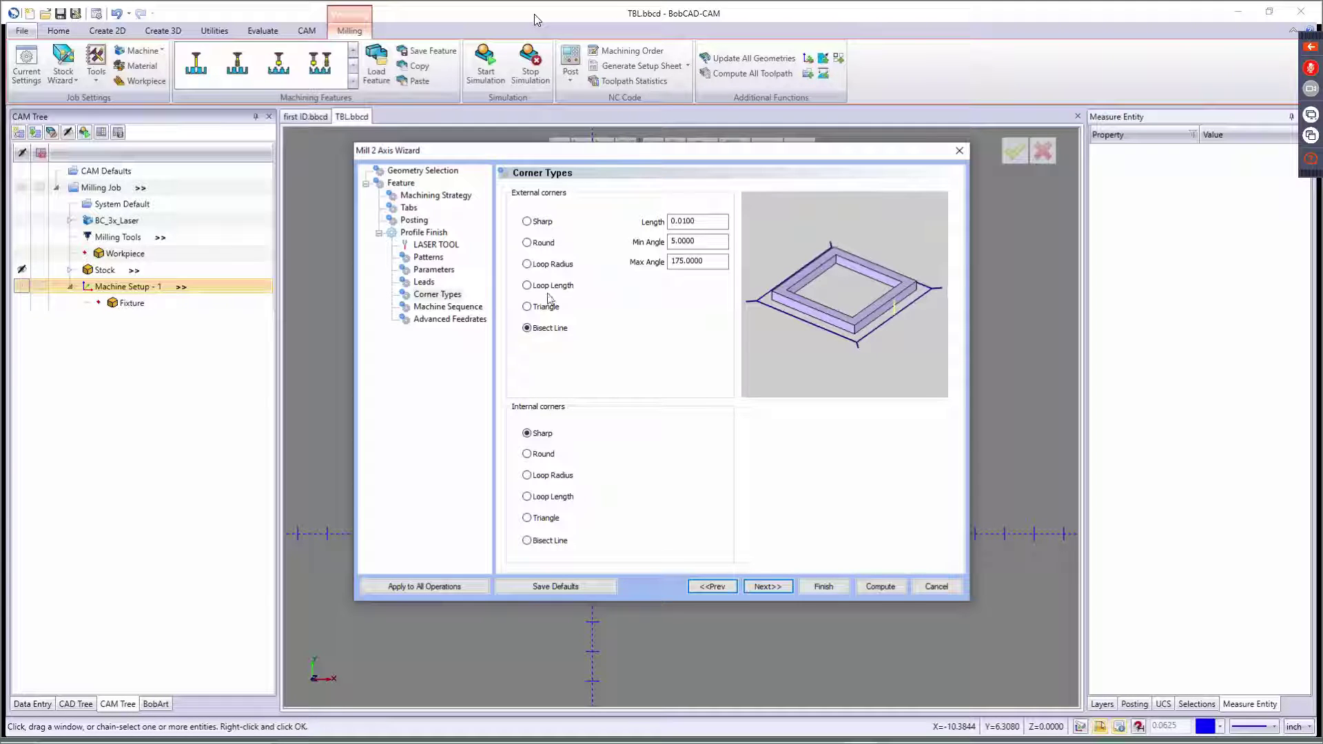
click(541, 223)
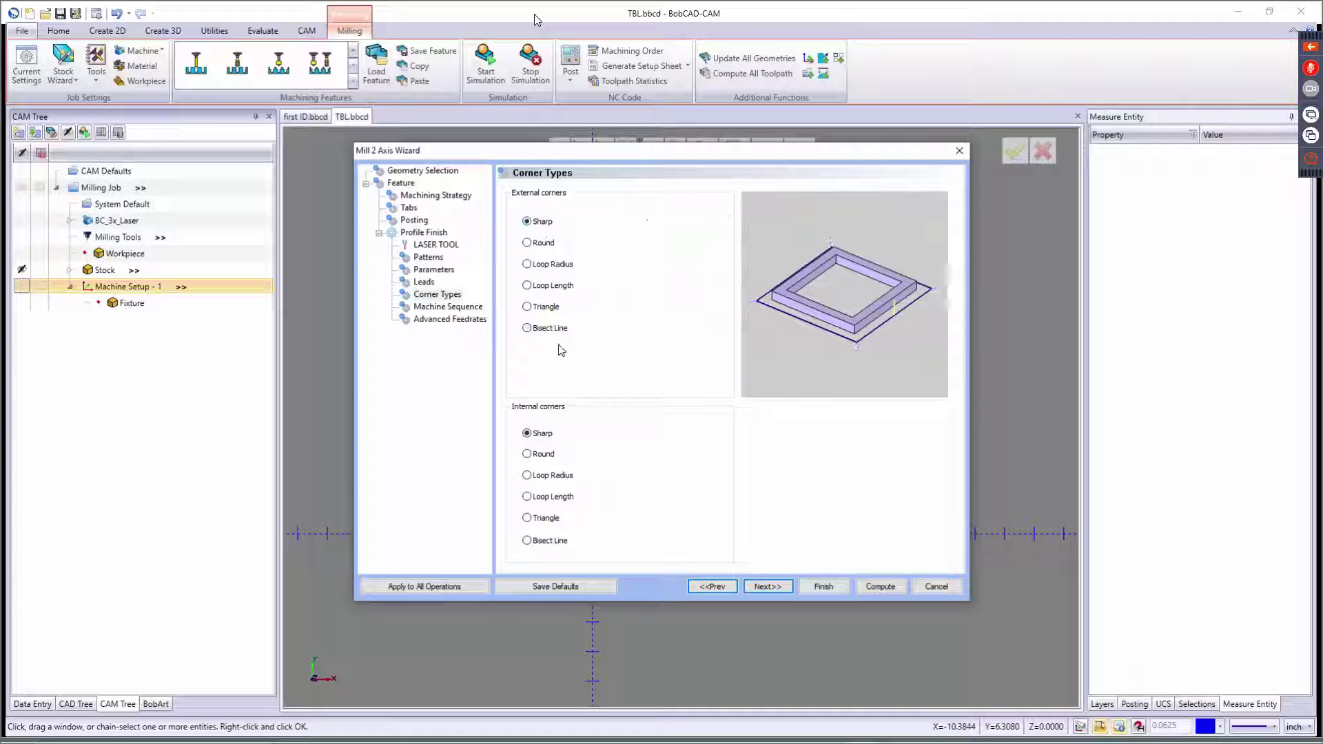
Keep the machine sequence and advanced feedrate defaults and compute the Profile Finish toolpath
click(768, 586)
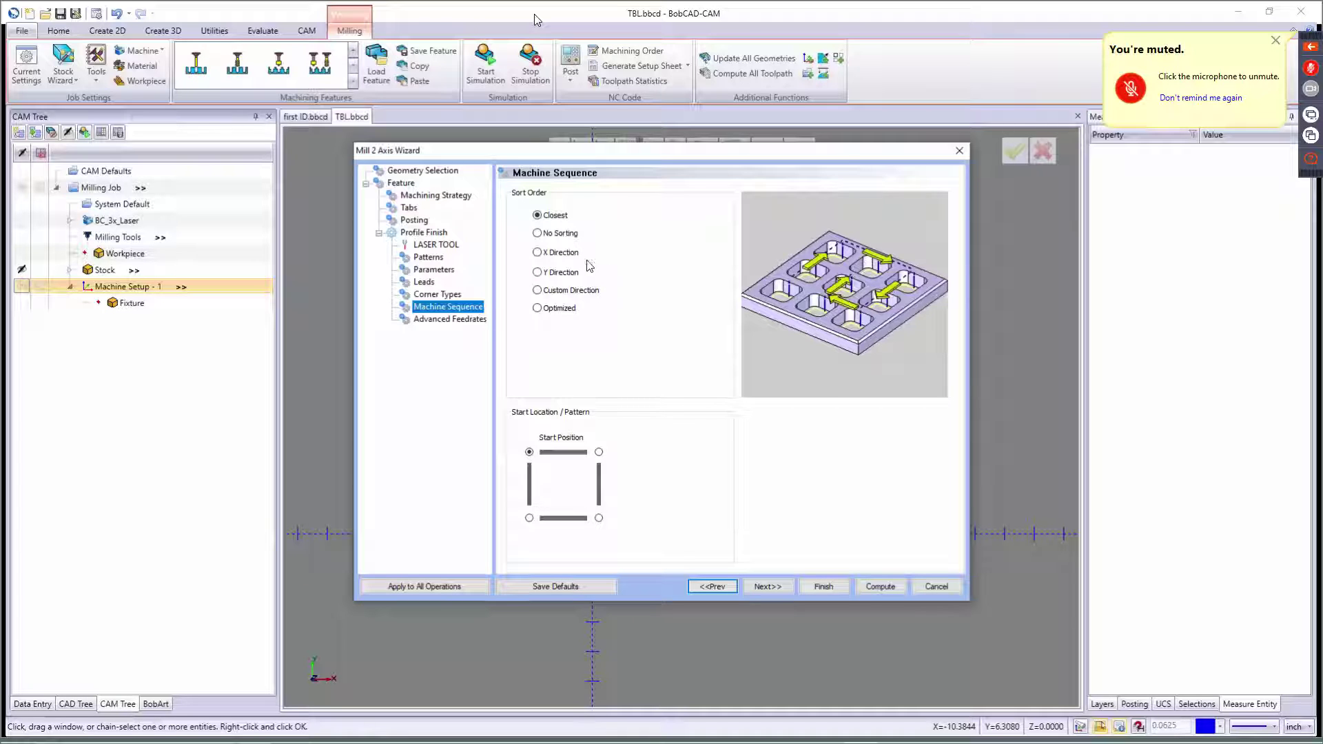
click(757, 587)
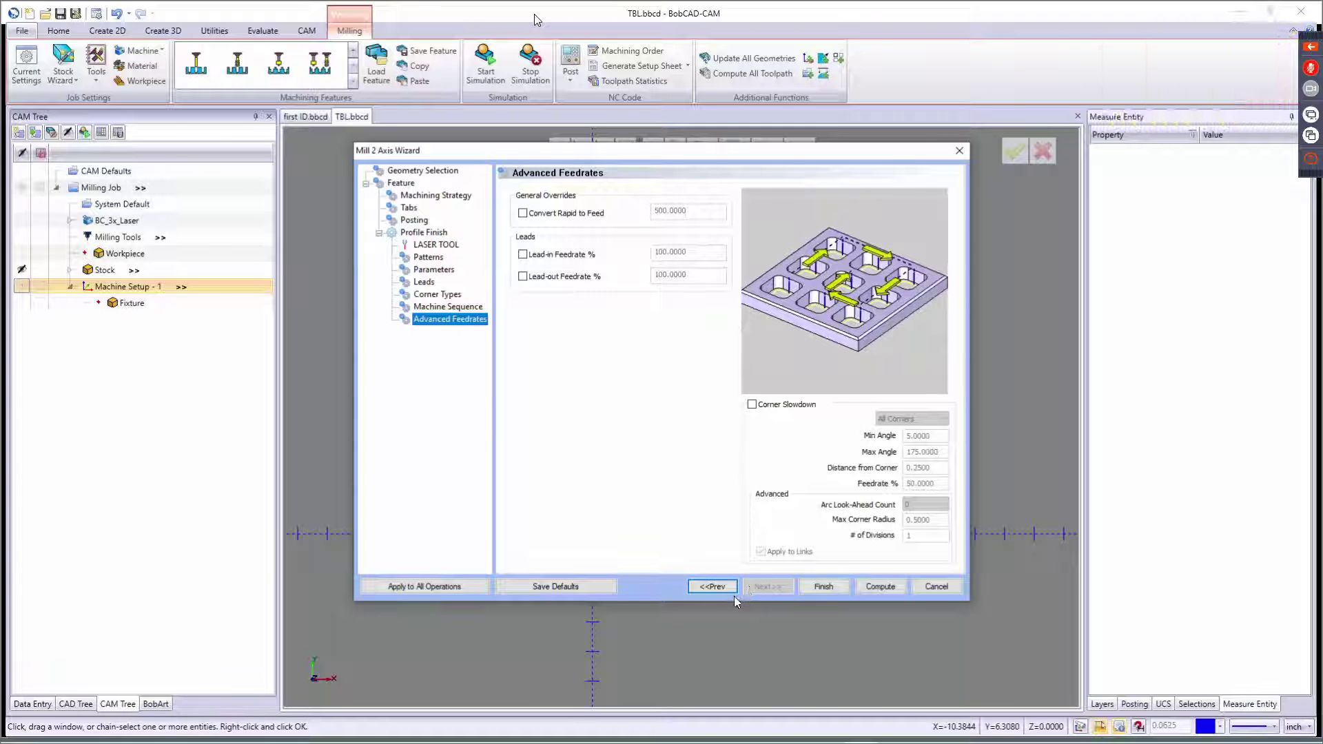
click(880, 587)
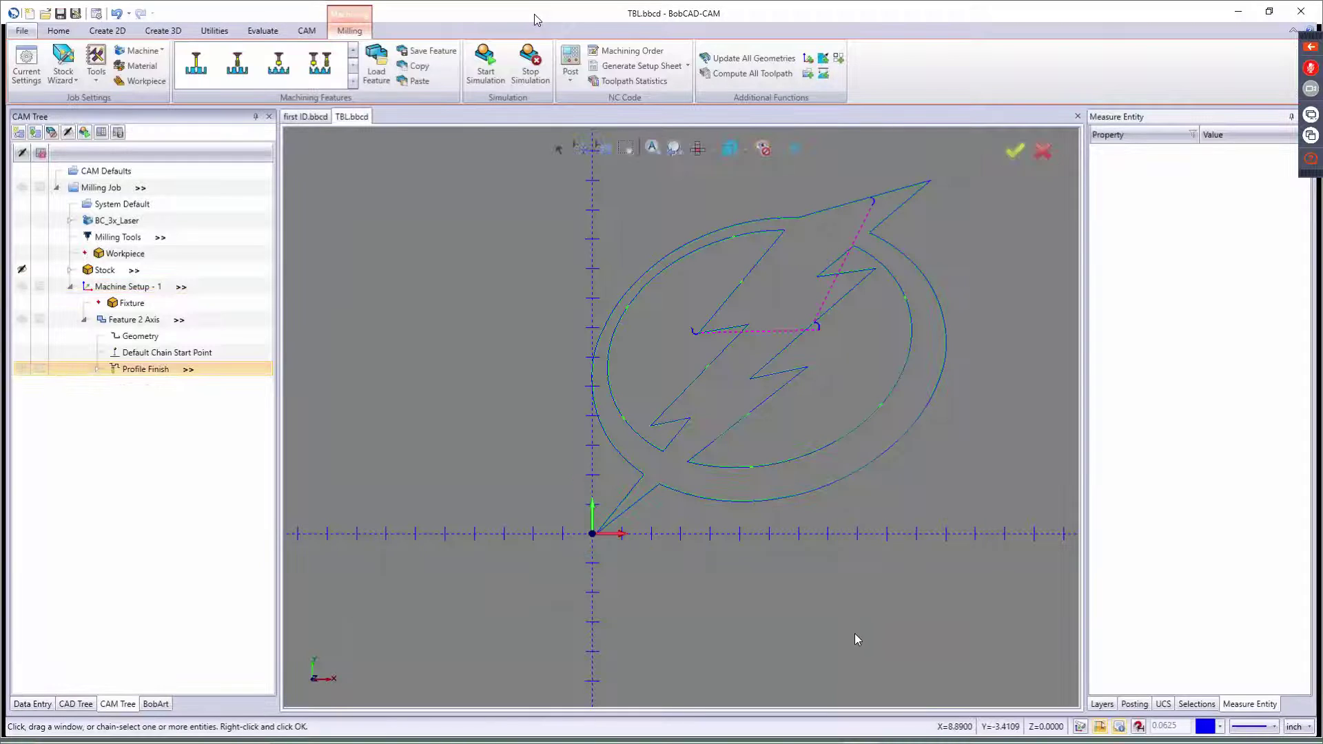
Examine the computed toolpath's offset from the logo geometry along the bolt edges, at the corners and around the leads
scroll(729, 271, up, 5)
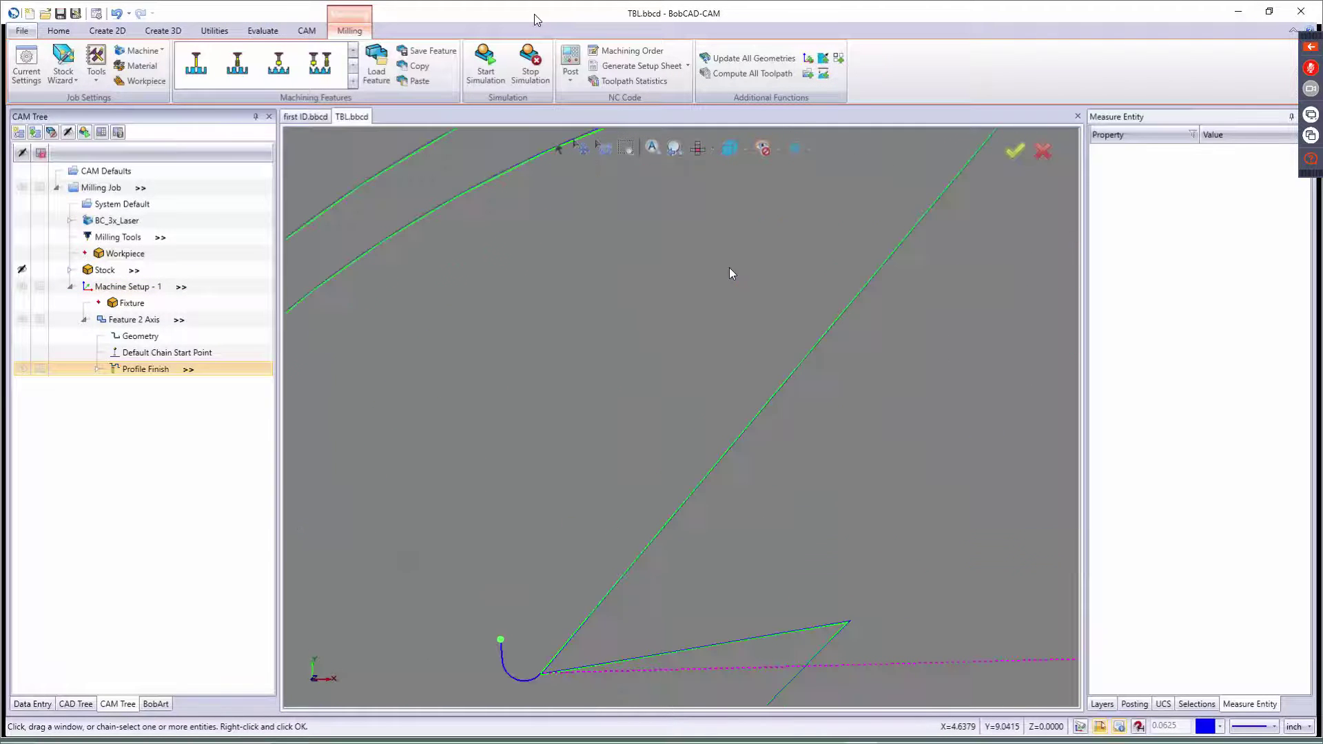
scroll(776, 331, up, 3)
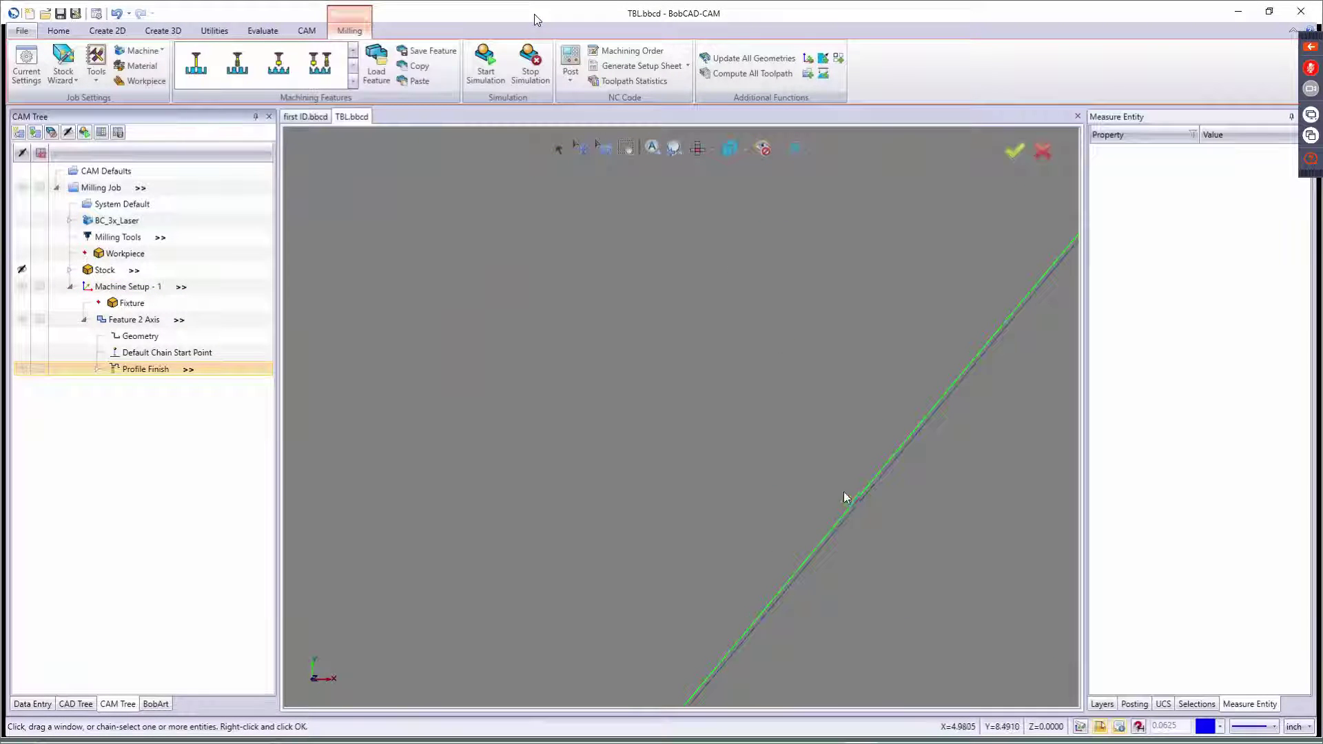
scroll(847, 493, down, 2)
scroll(859, 485, up, 4)
scroll(851, 462, up, 1)
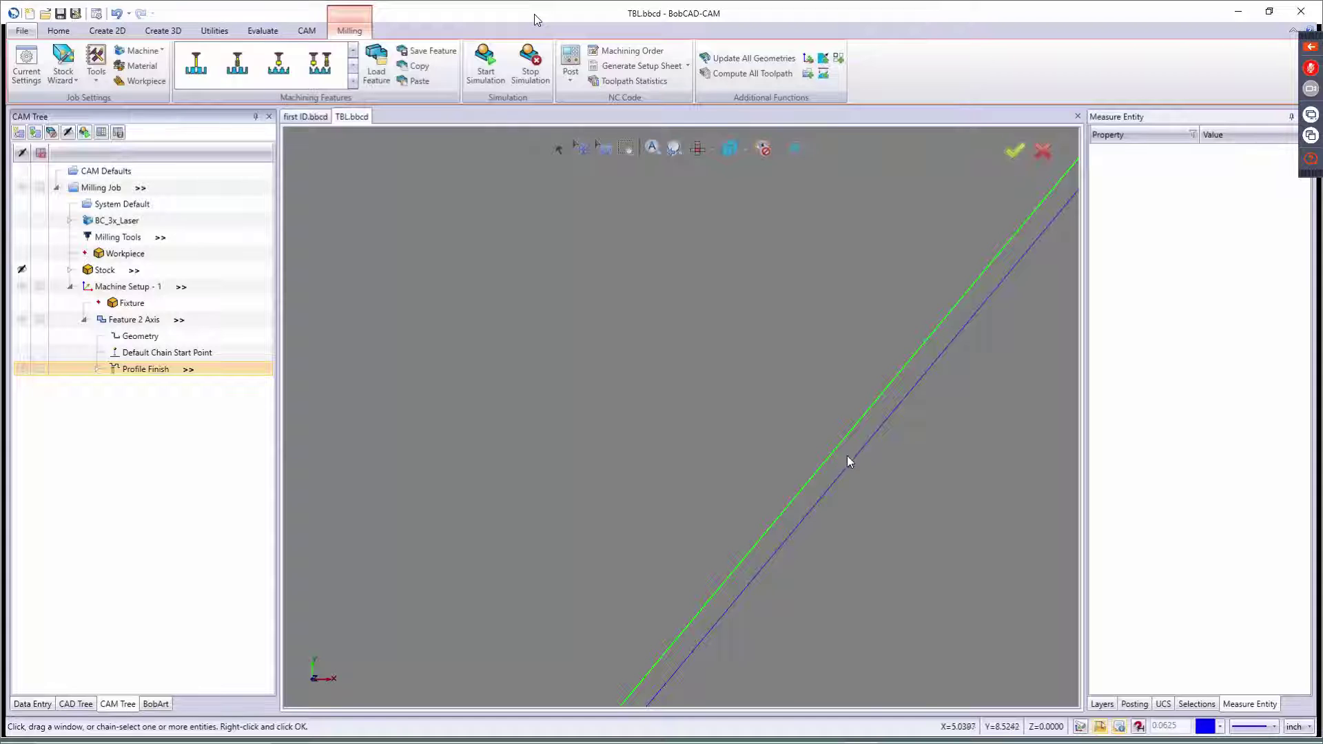
scroll(847, 460, down, 5)
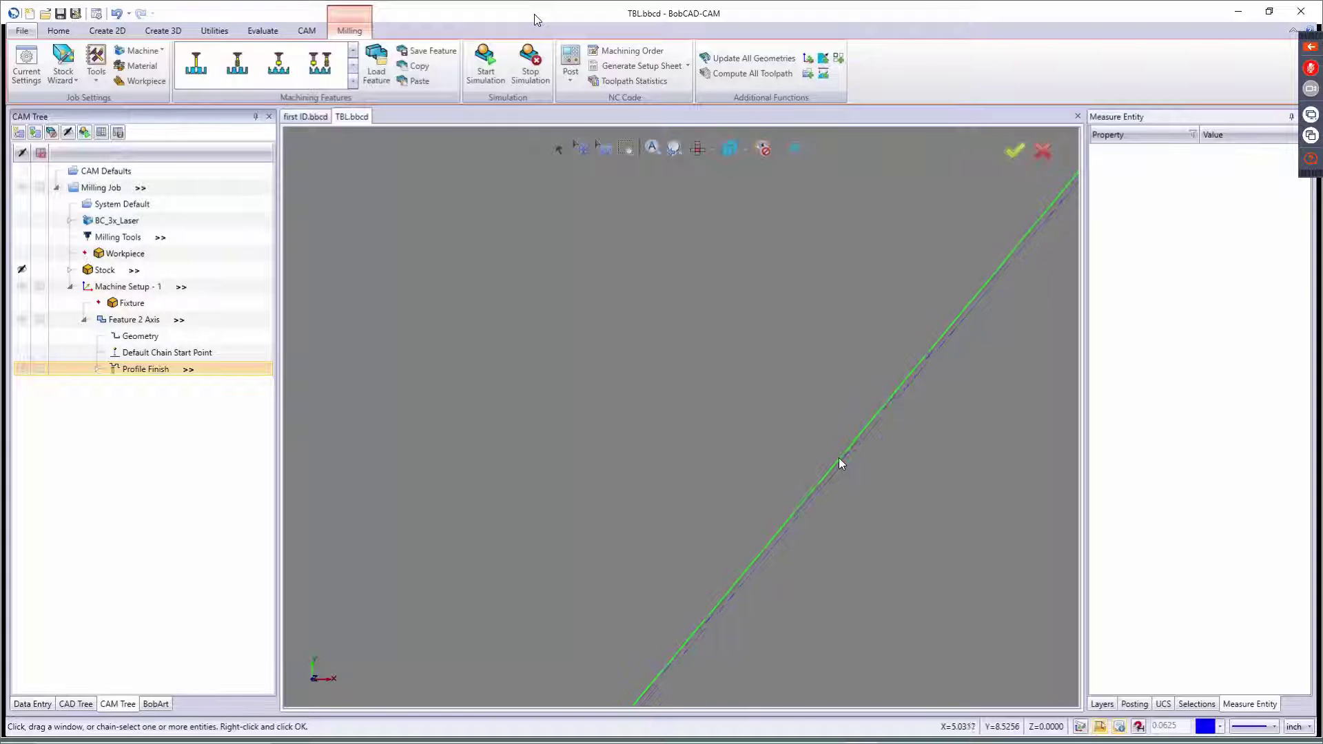
scroll(965, 472, down, 2)
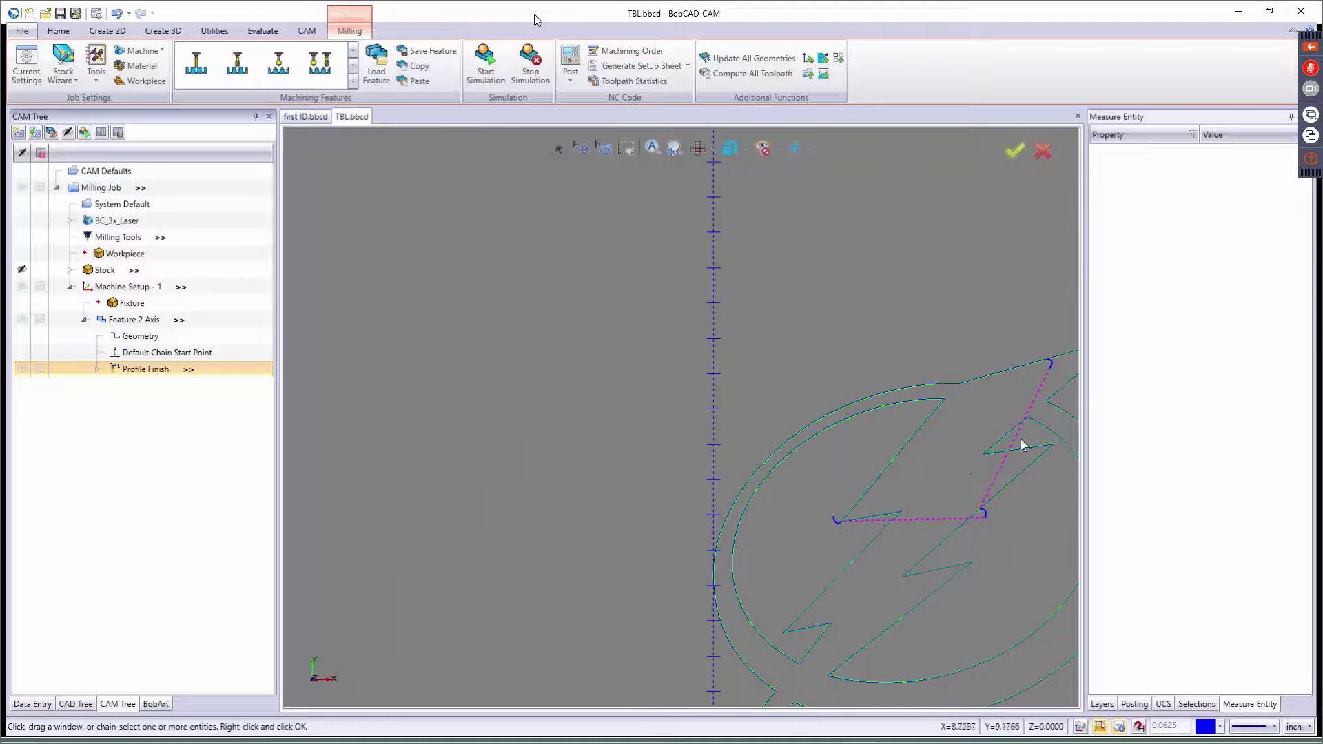
scroll(1039, 424, up, 6)
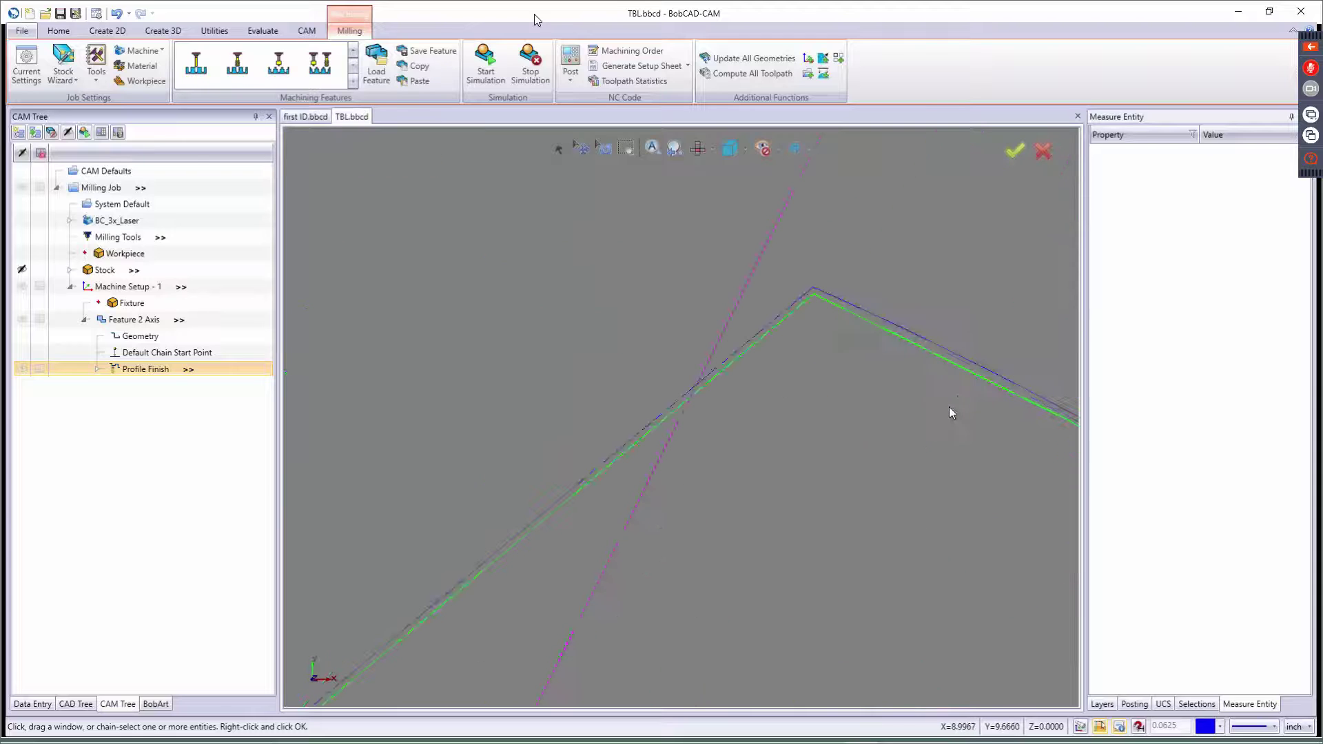
scroll(940, 403, down, 4)
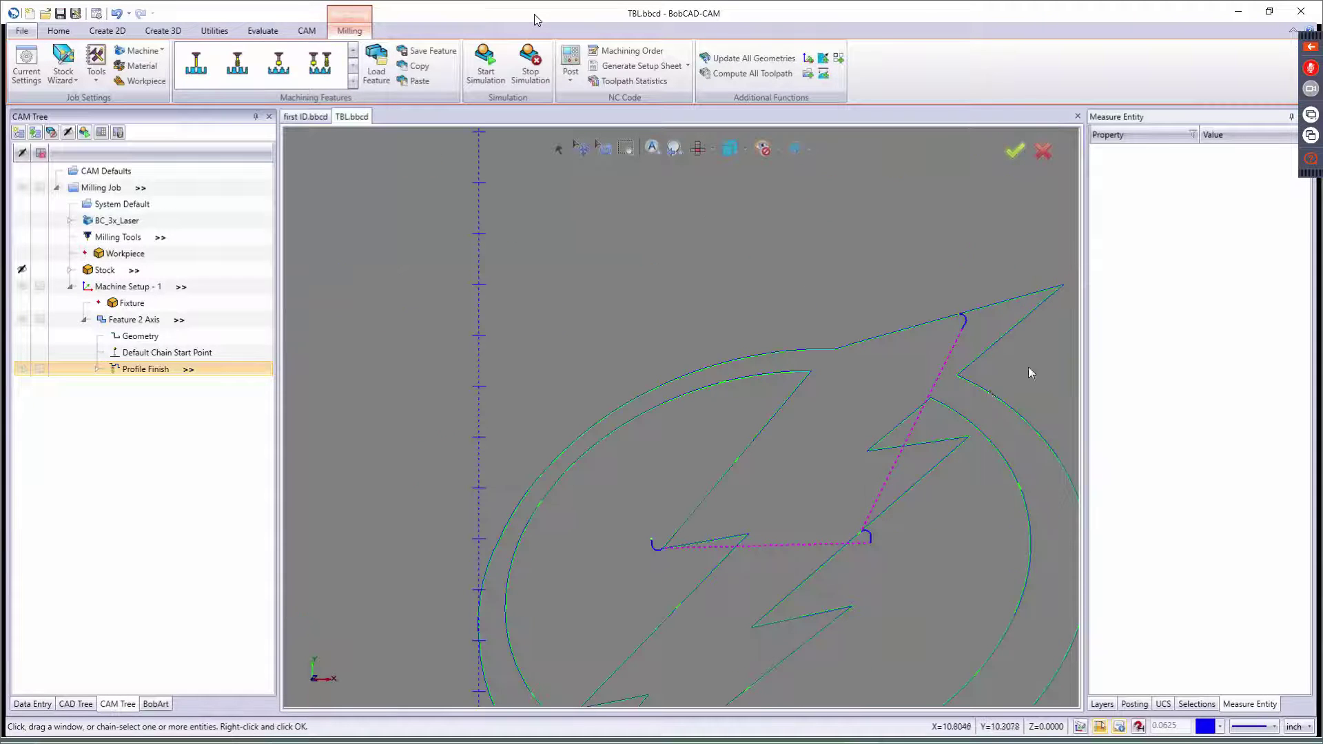
scroll(1028, 366, up, 2)
scroll(933, 372, up, 6)
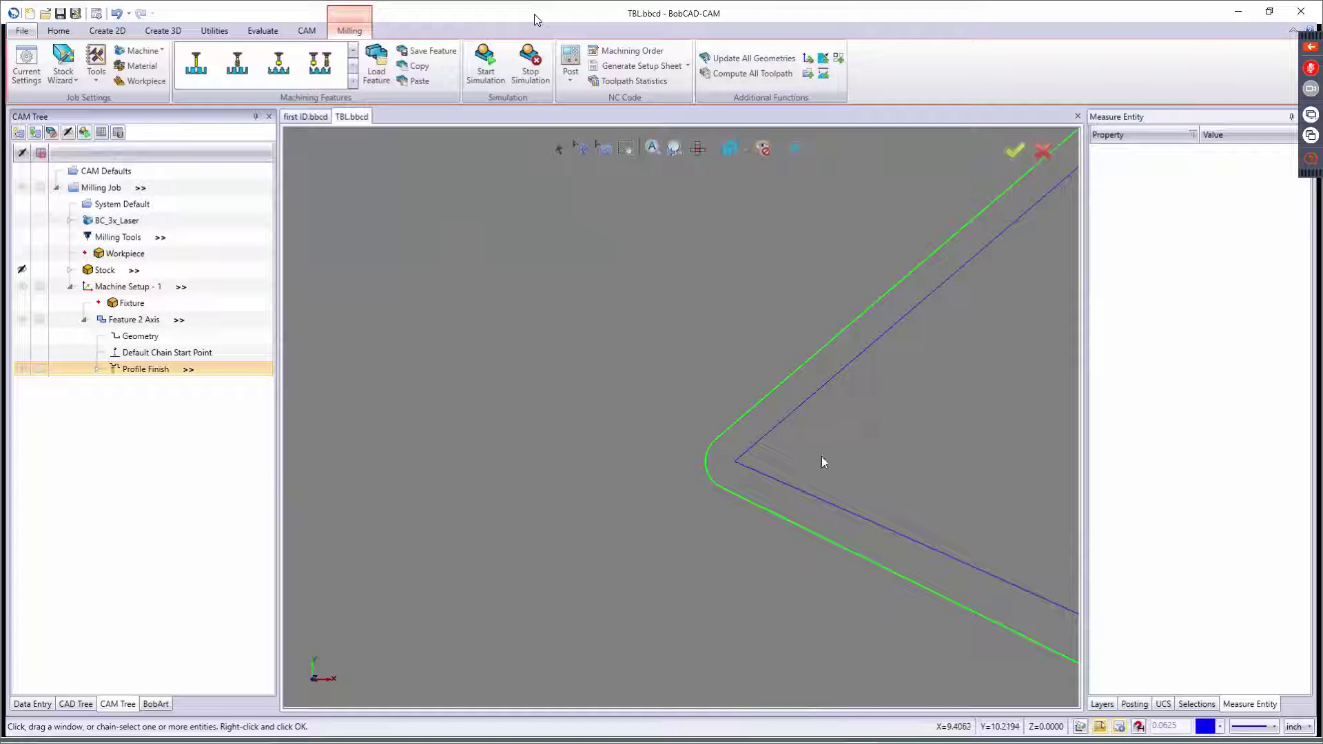
scroll(822, 457, down, 8)
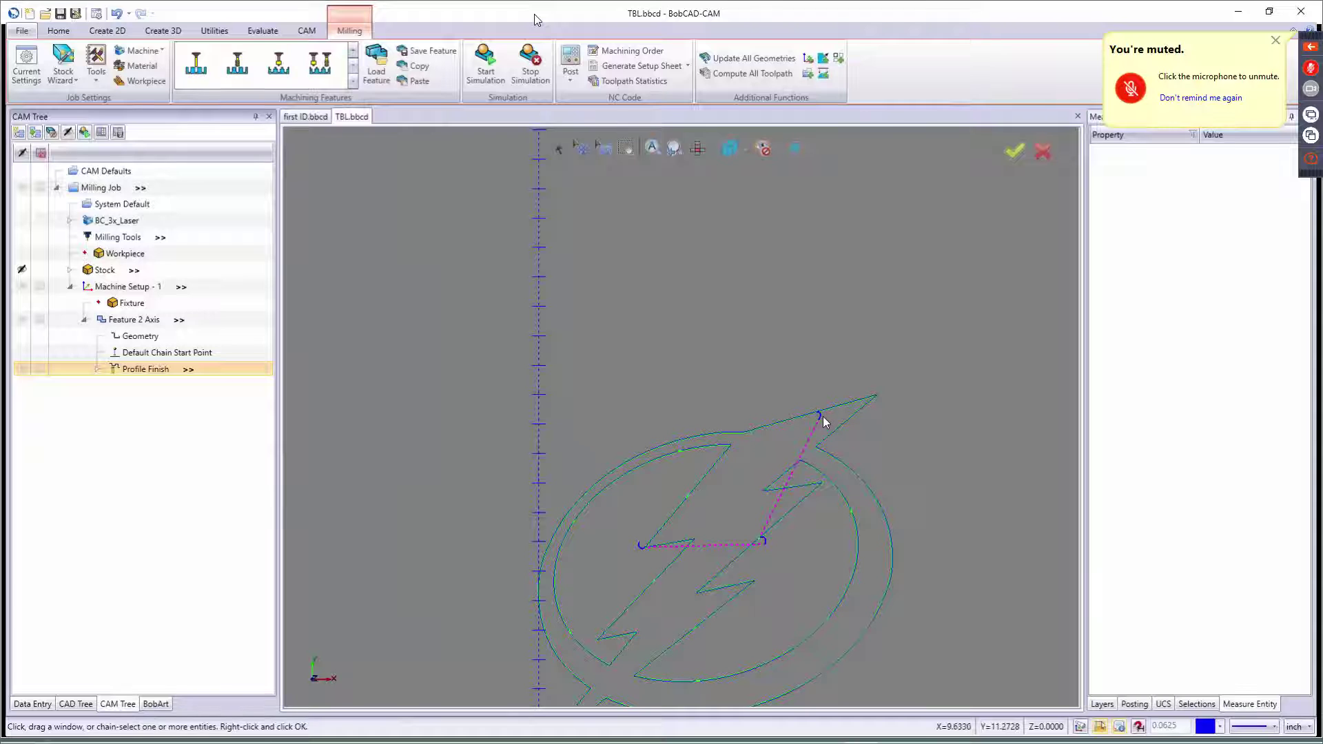
Reselect the feature geometry, move the outer chain's start point to the outer ring's left side, and reverse its direction to run upward
right_click(136, 353)
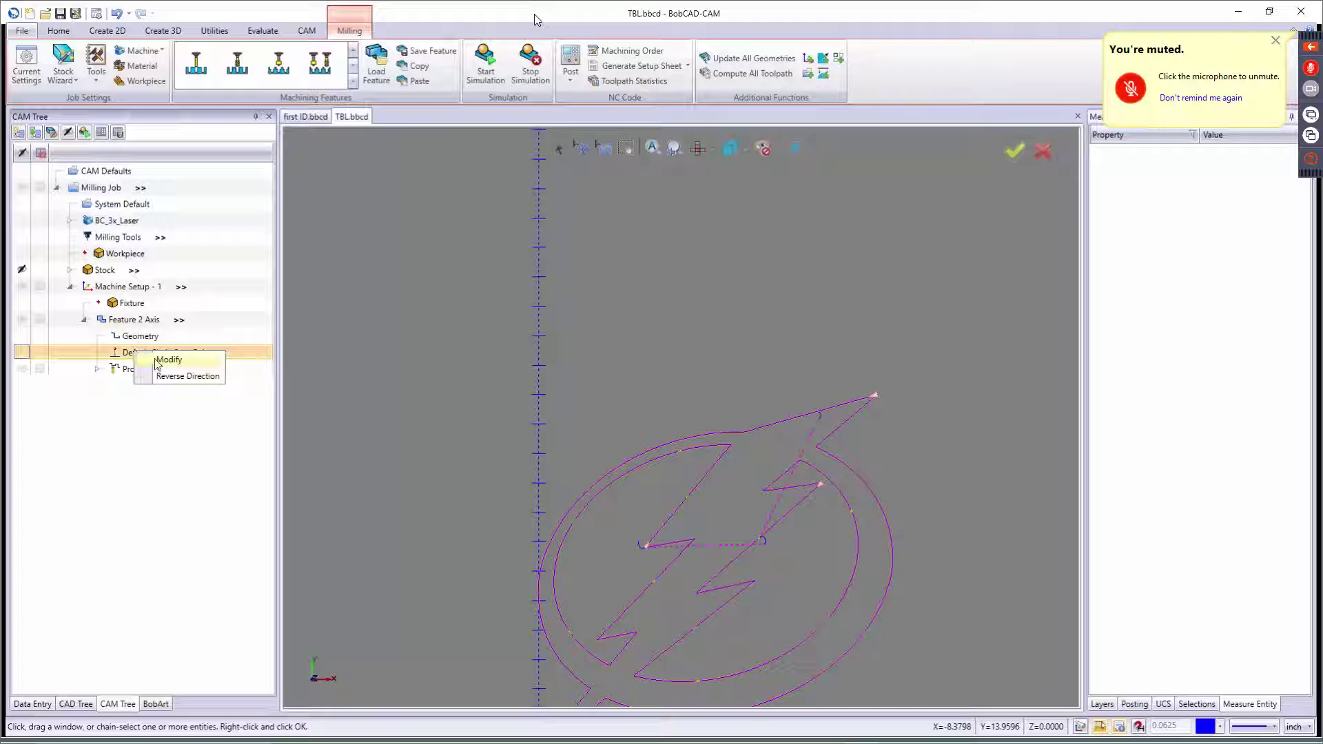
key(Escape)
right_click(152, 338)
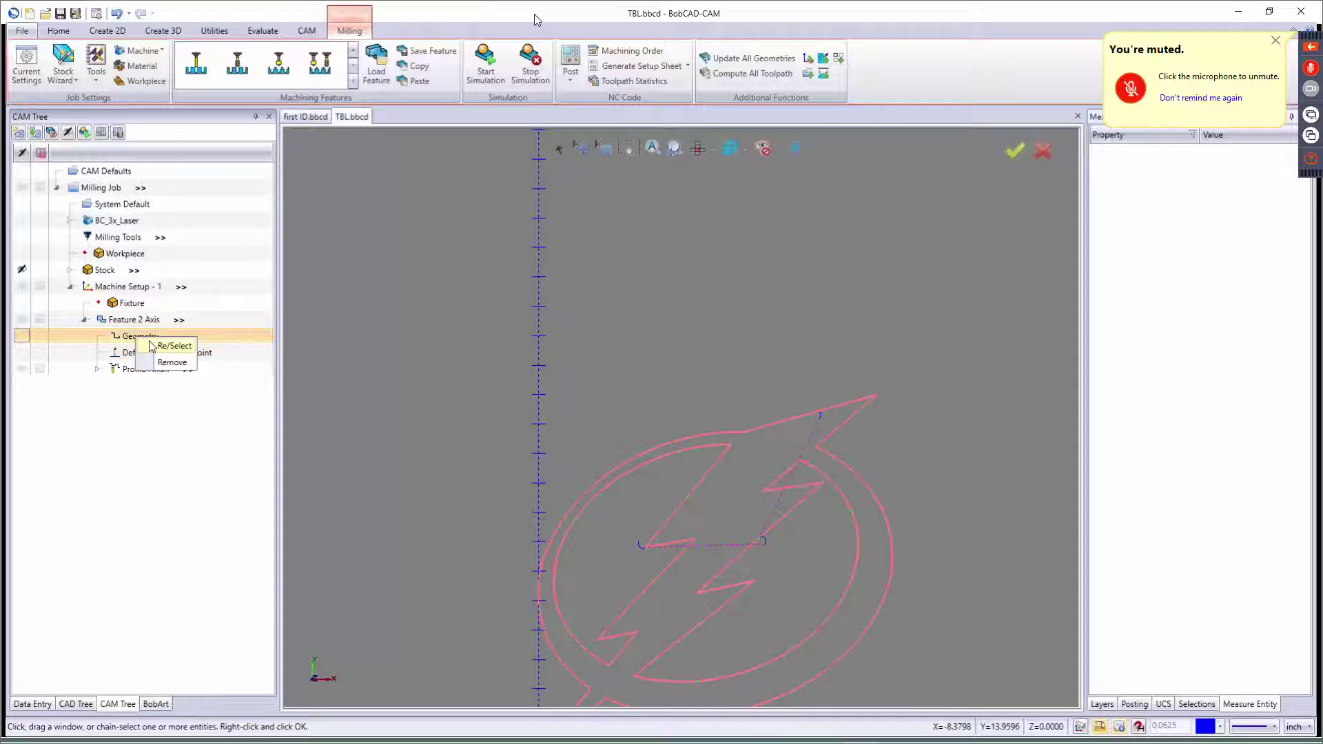
click(153, 346)
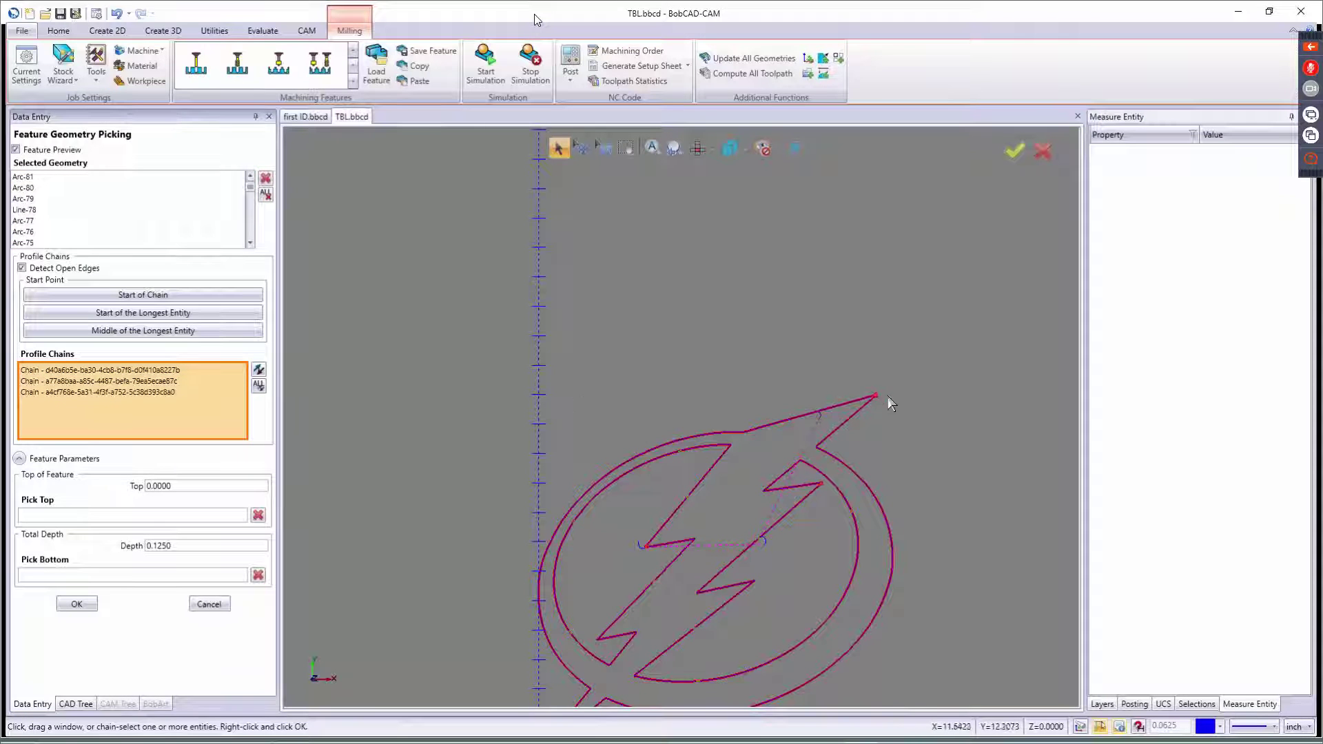
scroll(888, 403, up, 6)
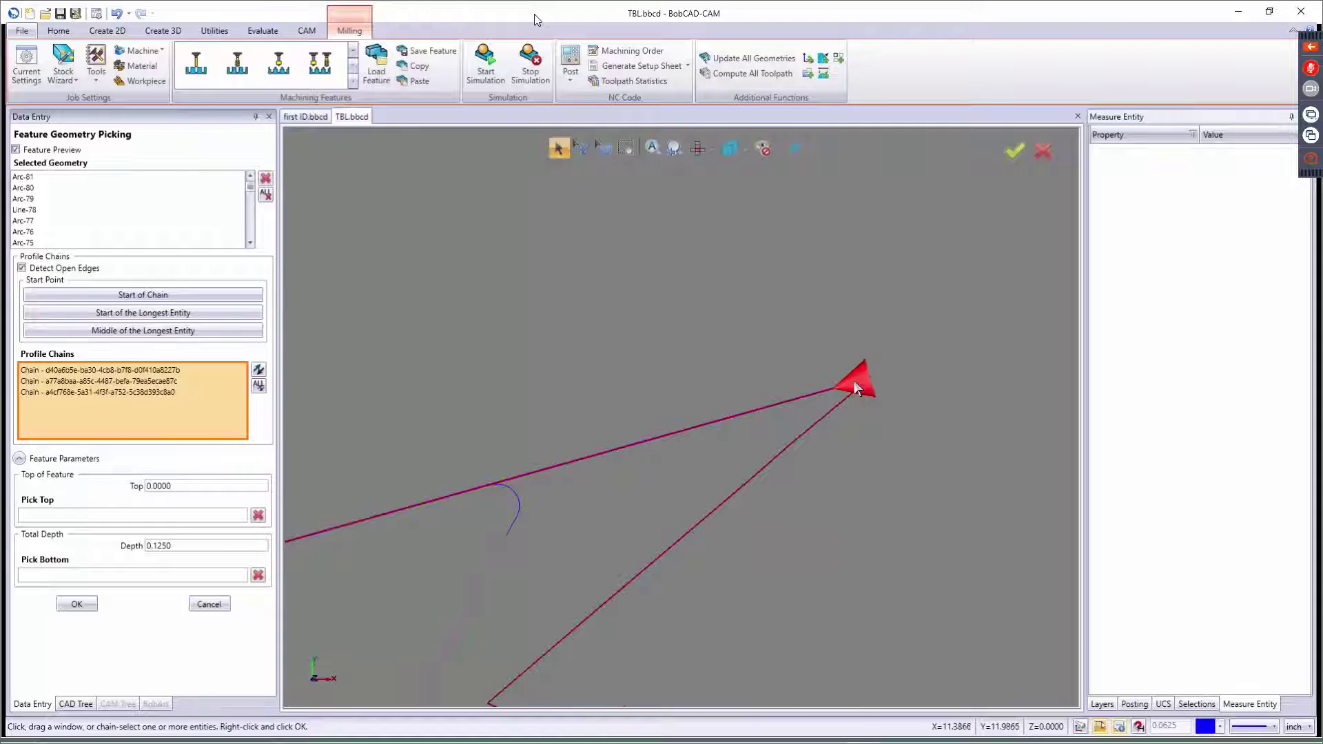
scroll(854, 380, down, 5)
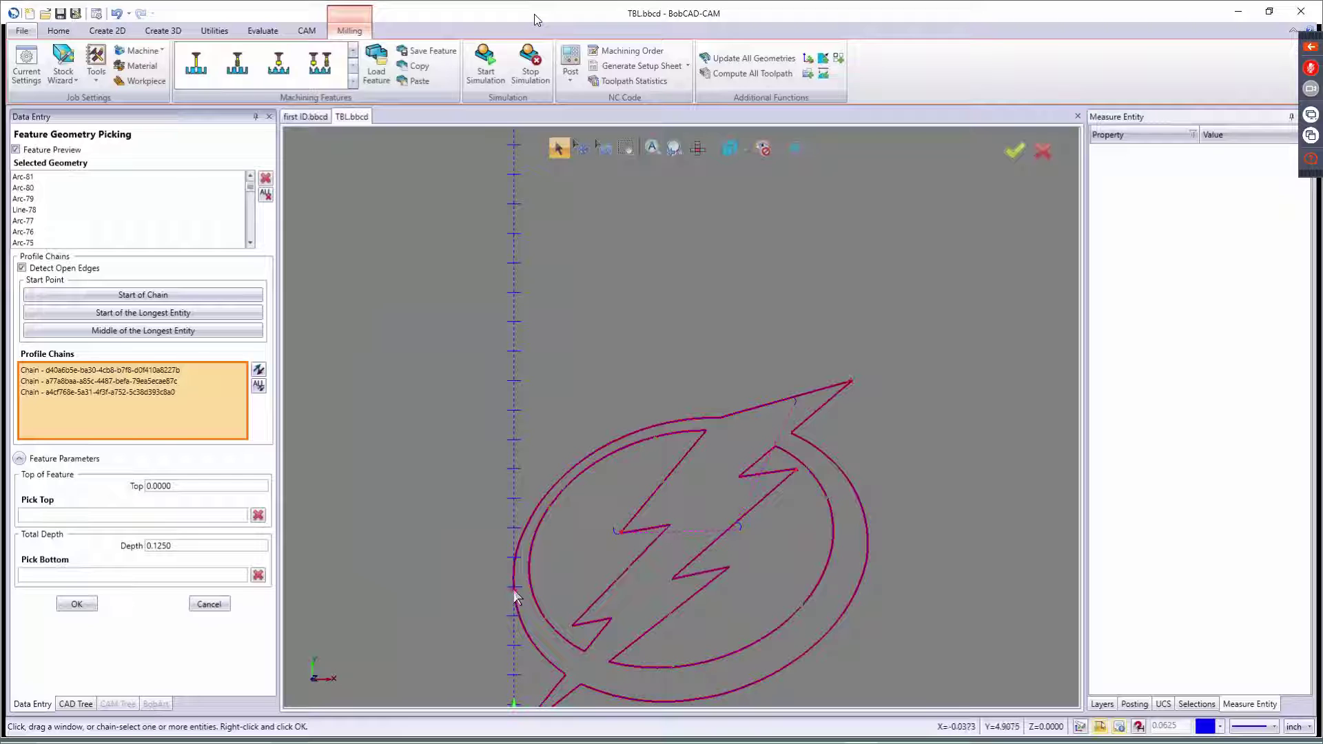
scroll(507, 584, up, 3)
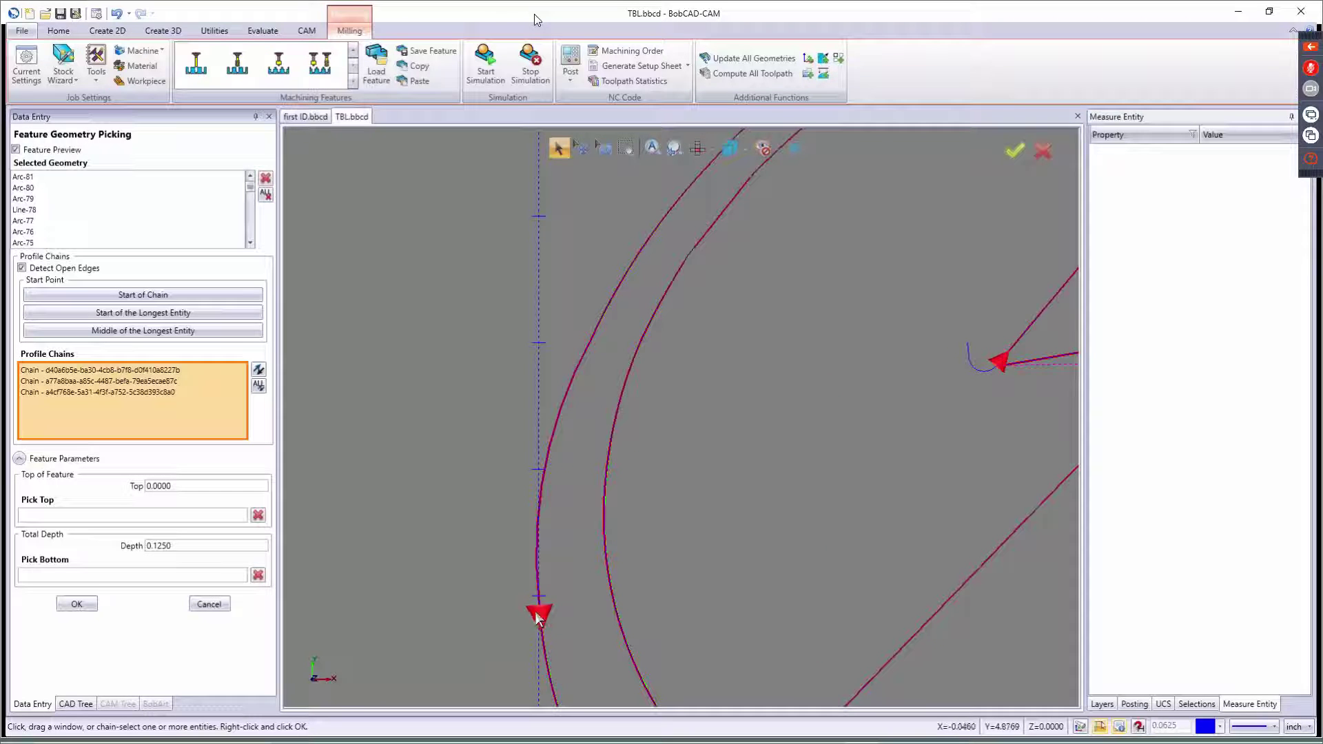
click(539, 616)
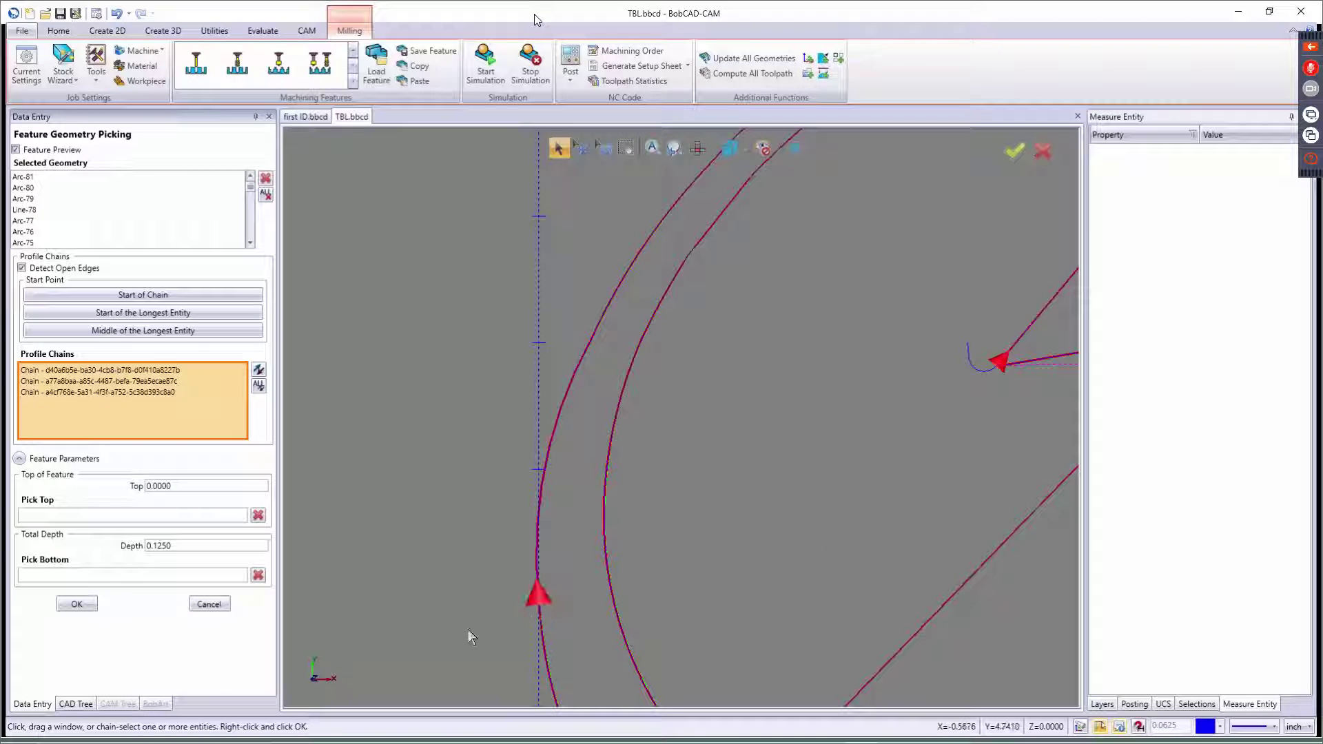
Move the start points of the two inner chains onto their curved outer sides and accept the feature geometry
scroll(475, 629, down, 3)
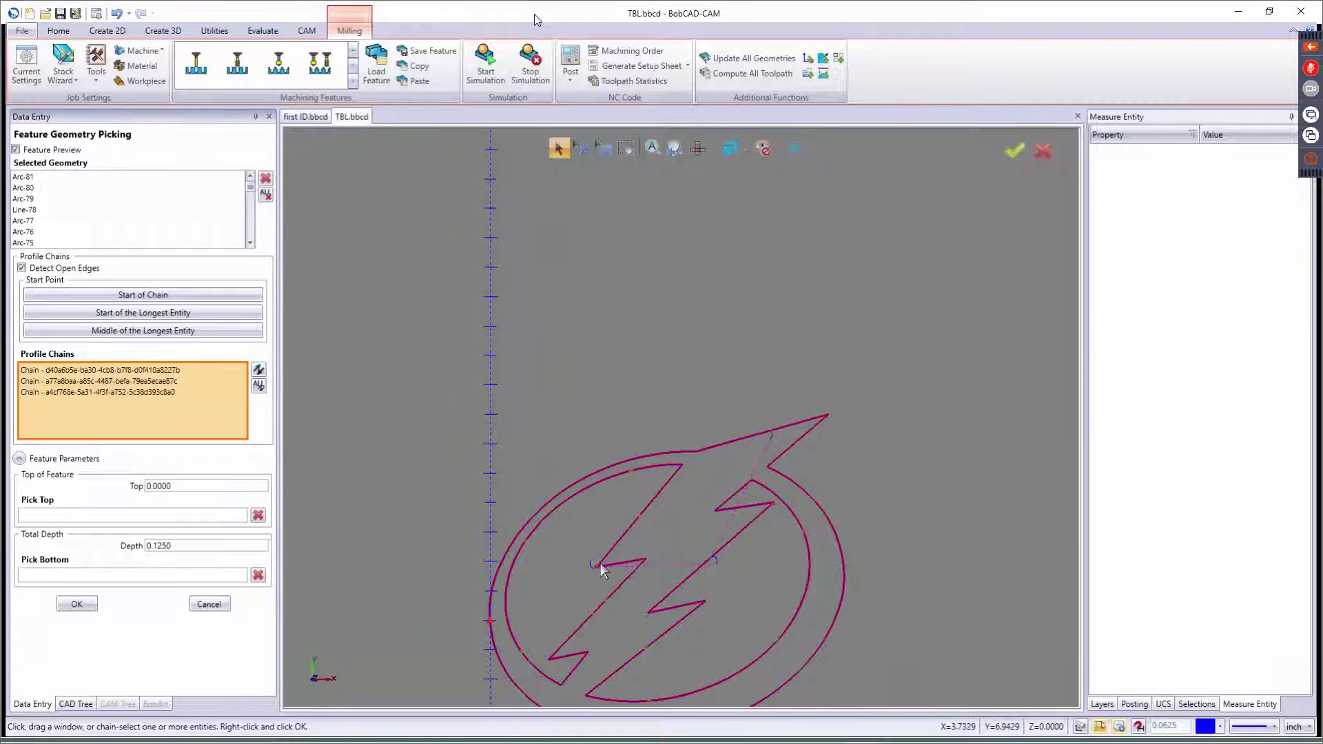
scroll(593, 570, up, 5)
scroll(598, 574, down, 4)
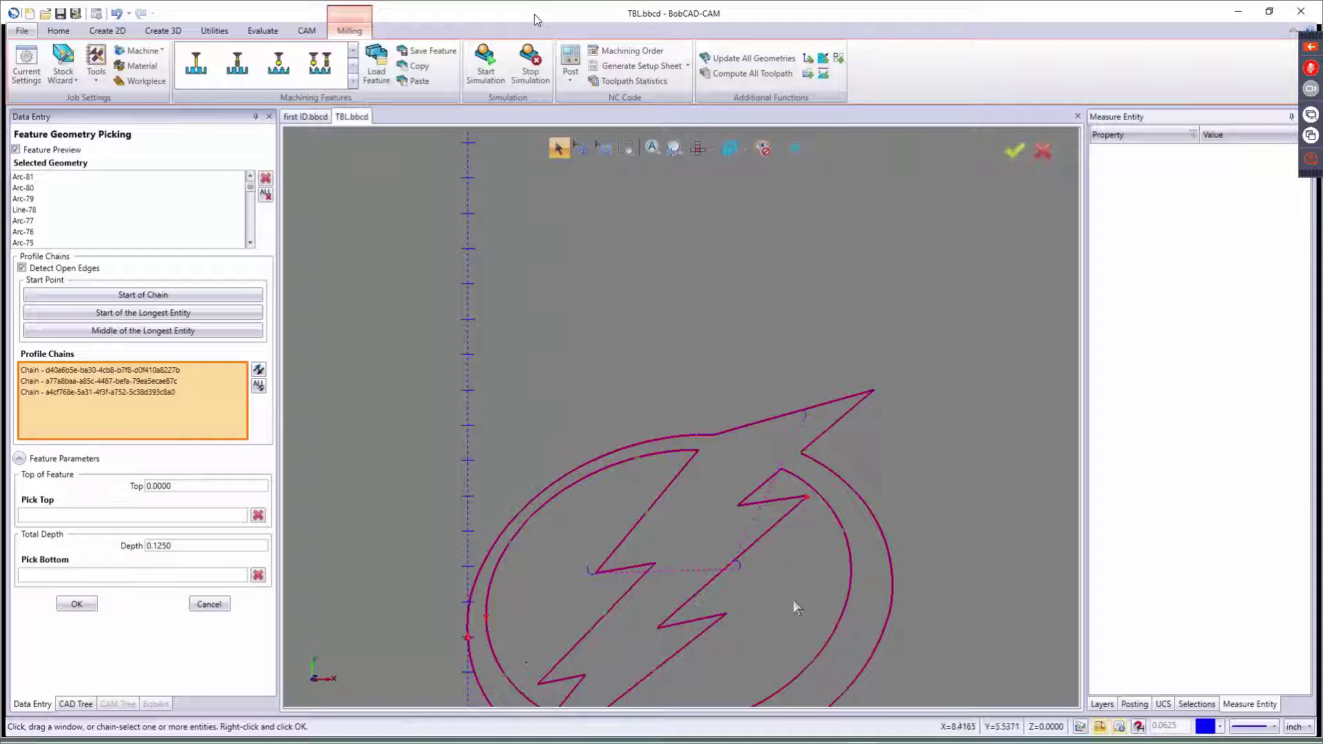
scroll(798, 534, up, 2)
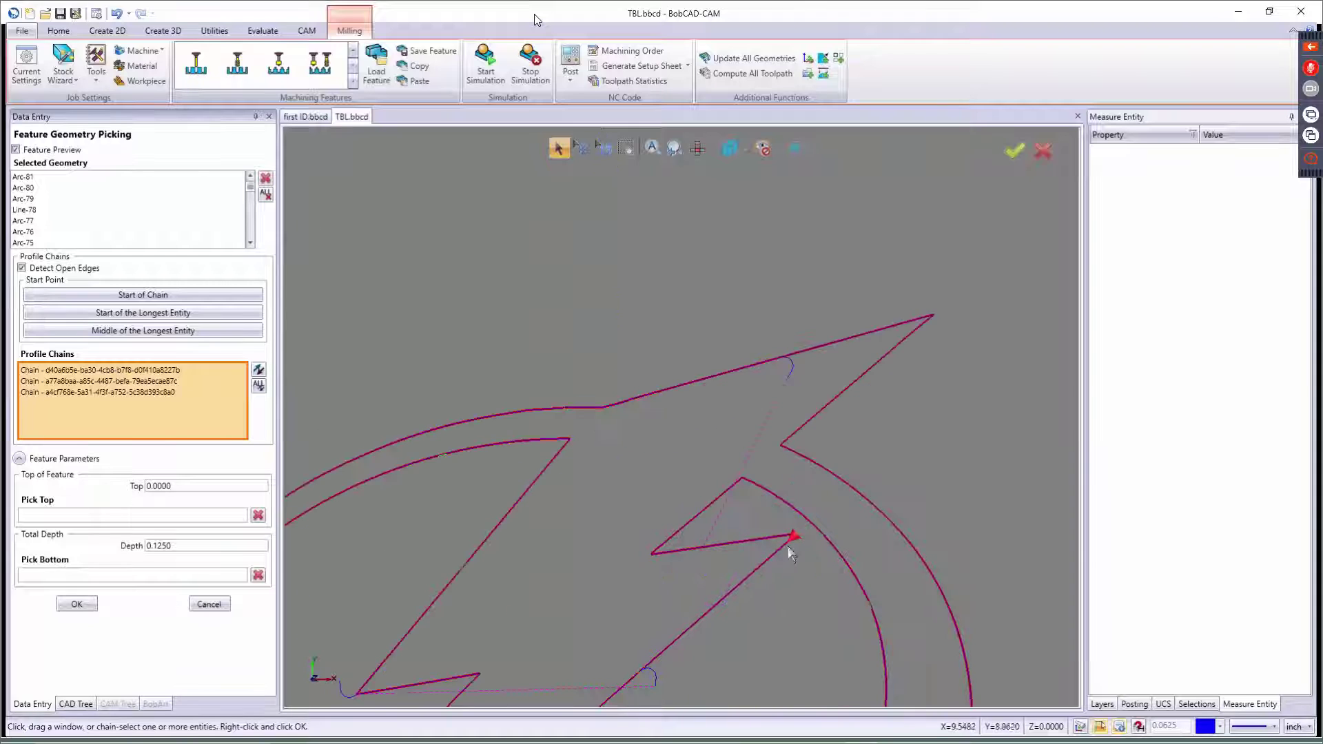
scroll(788, 548, down, 3)
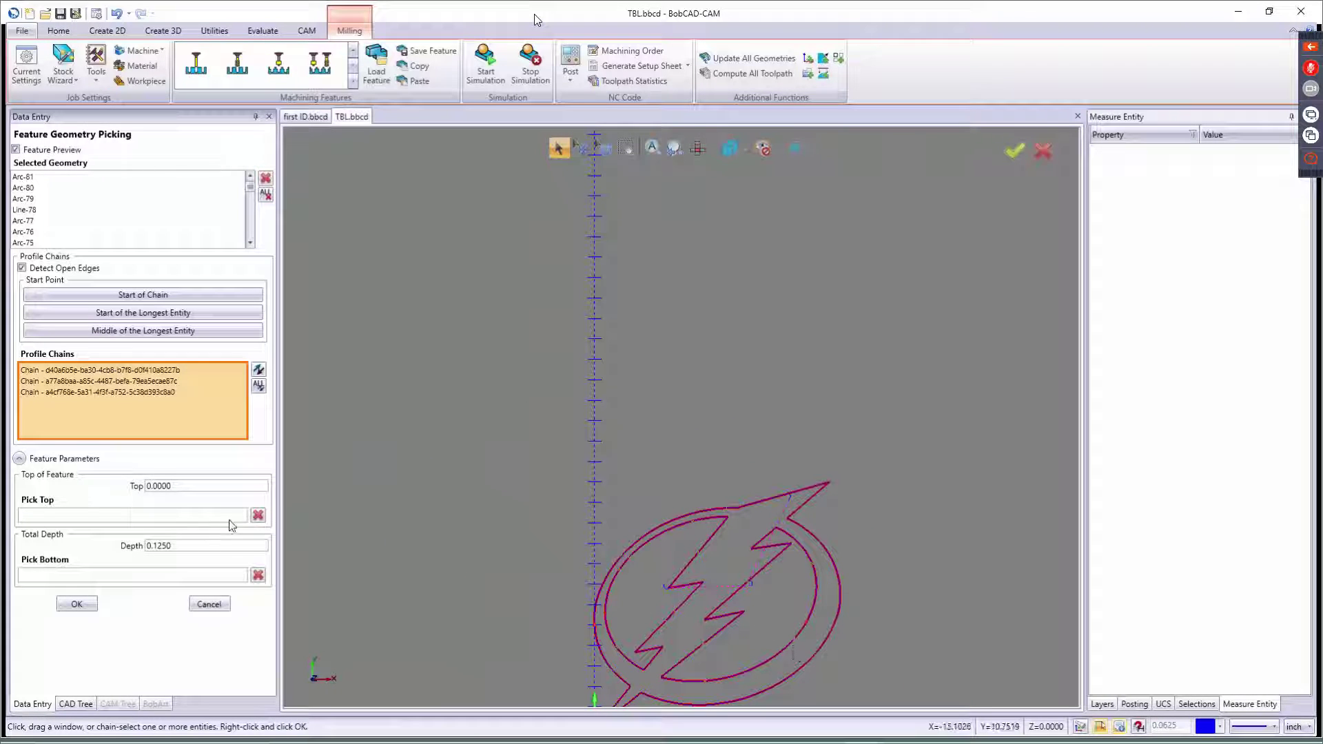
click(77, 604)
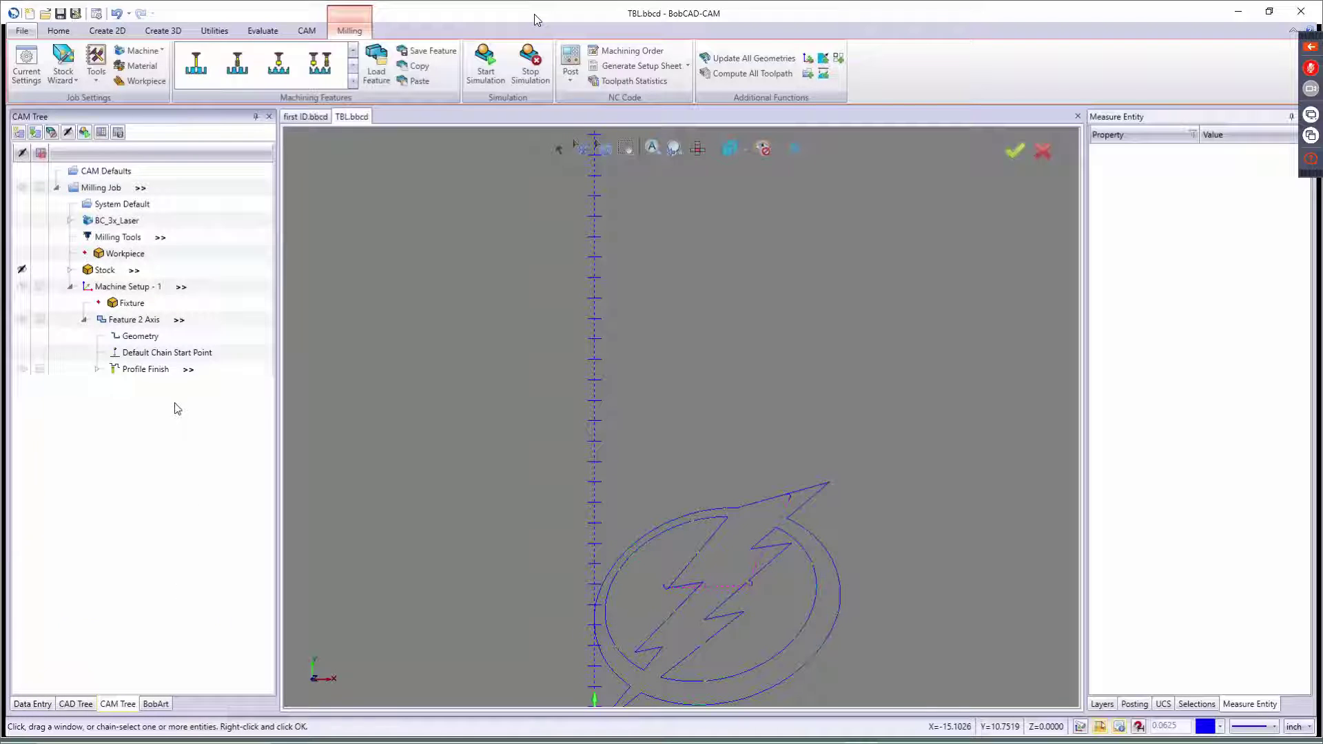
Compute the Profile Finish toolpath of the 2 Axis feature and check its lead-ins on the logo
click(142, 368)
right_click(142, 369)
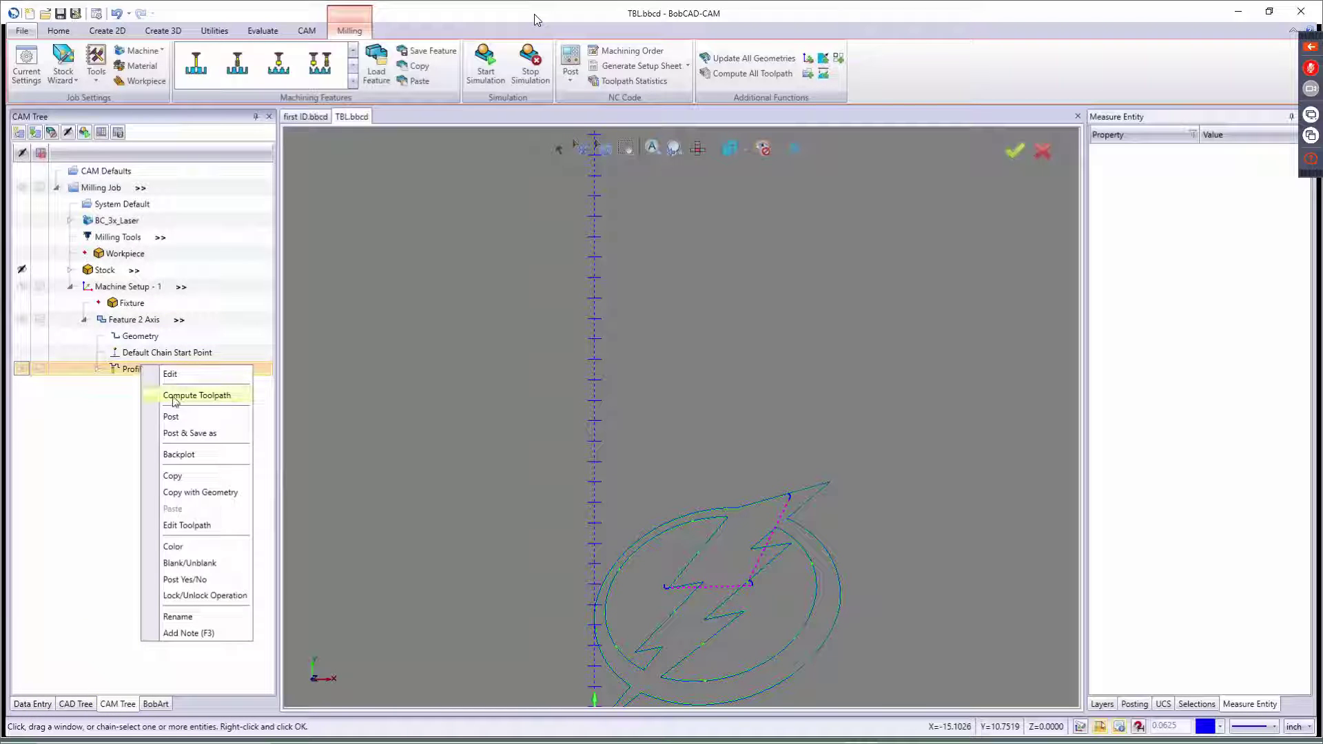
click(176, 397)
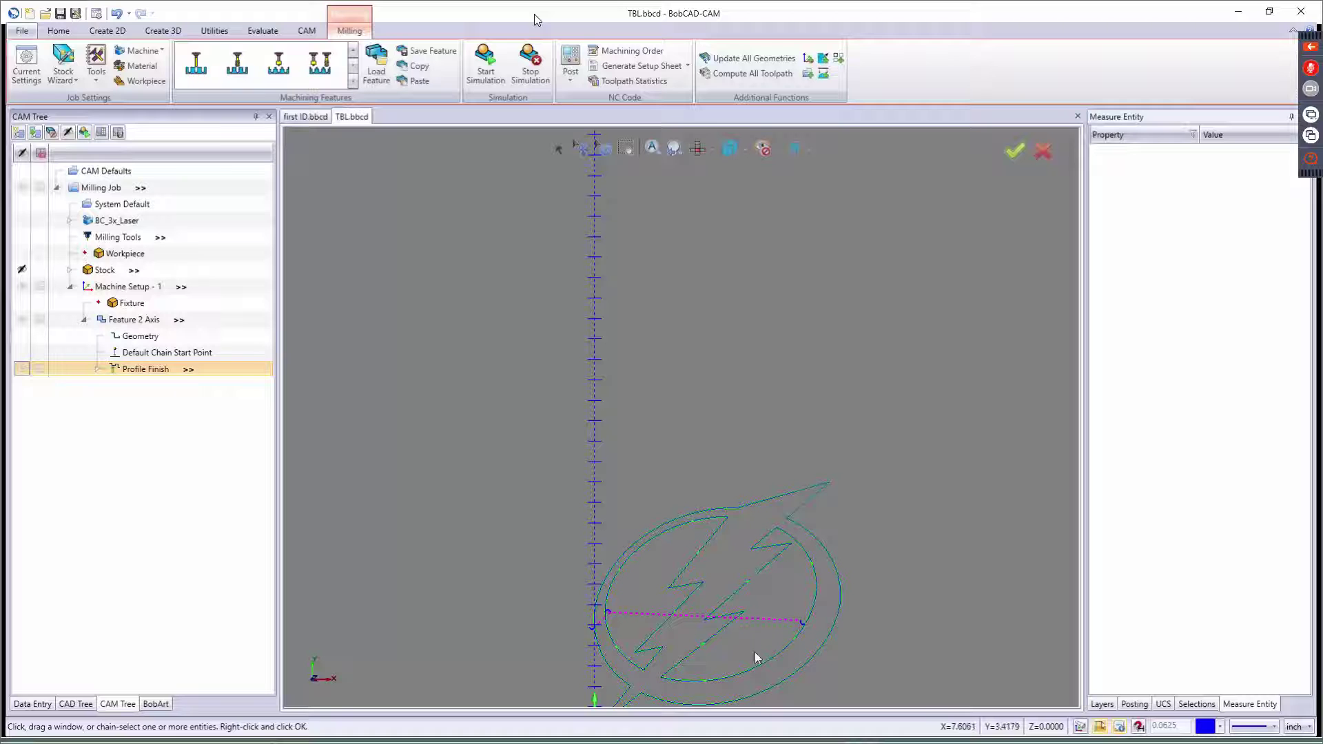
scroll(758, 658, up, 3)
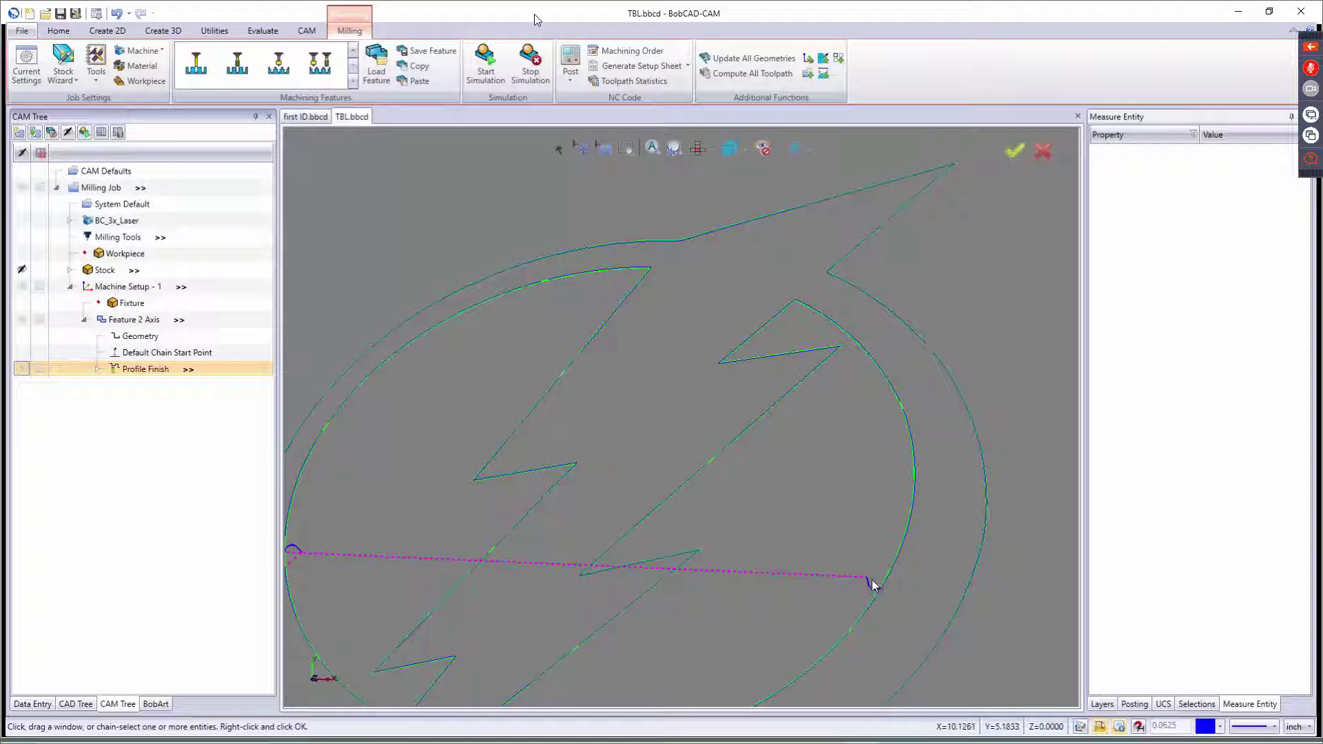
scroll(865, 579, down, 3)
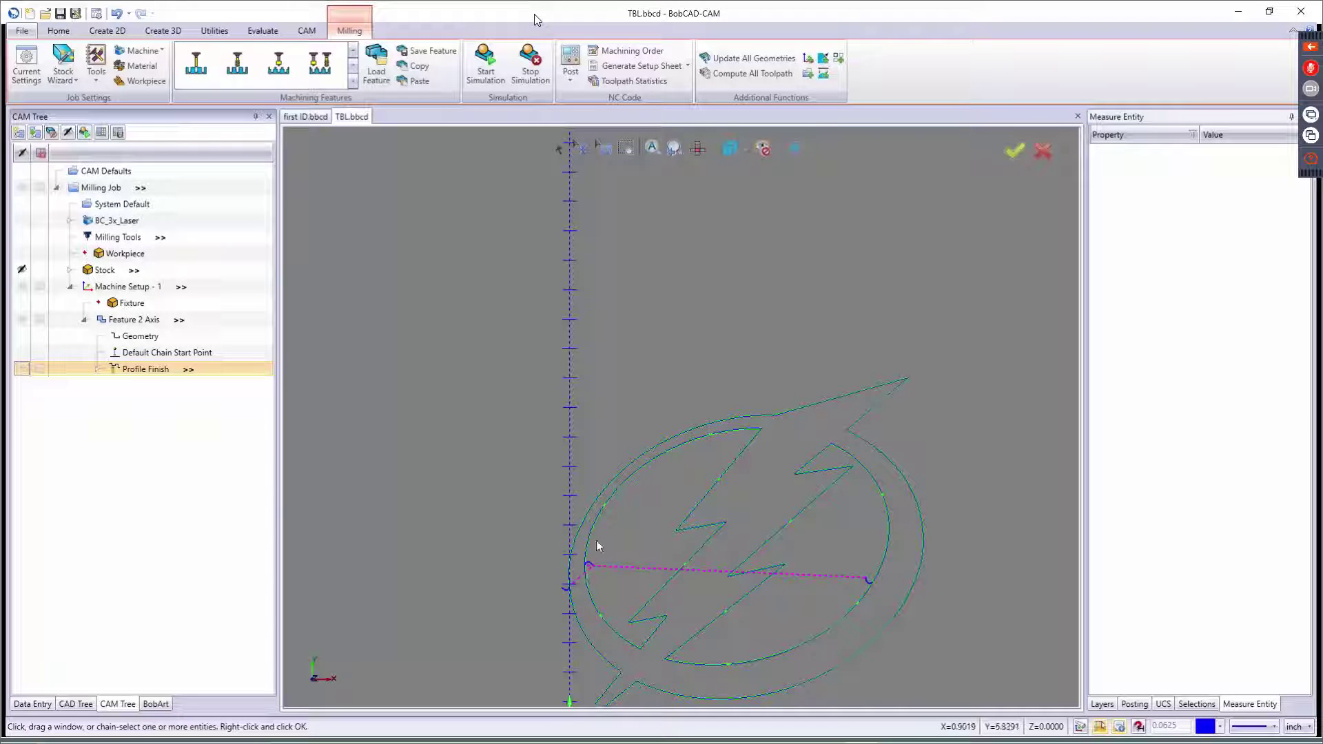
Copy the 2 Axis feature and paste it into Machine Setup - 1, loading the Top of Feature and Depth values
right_click(117, 322)
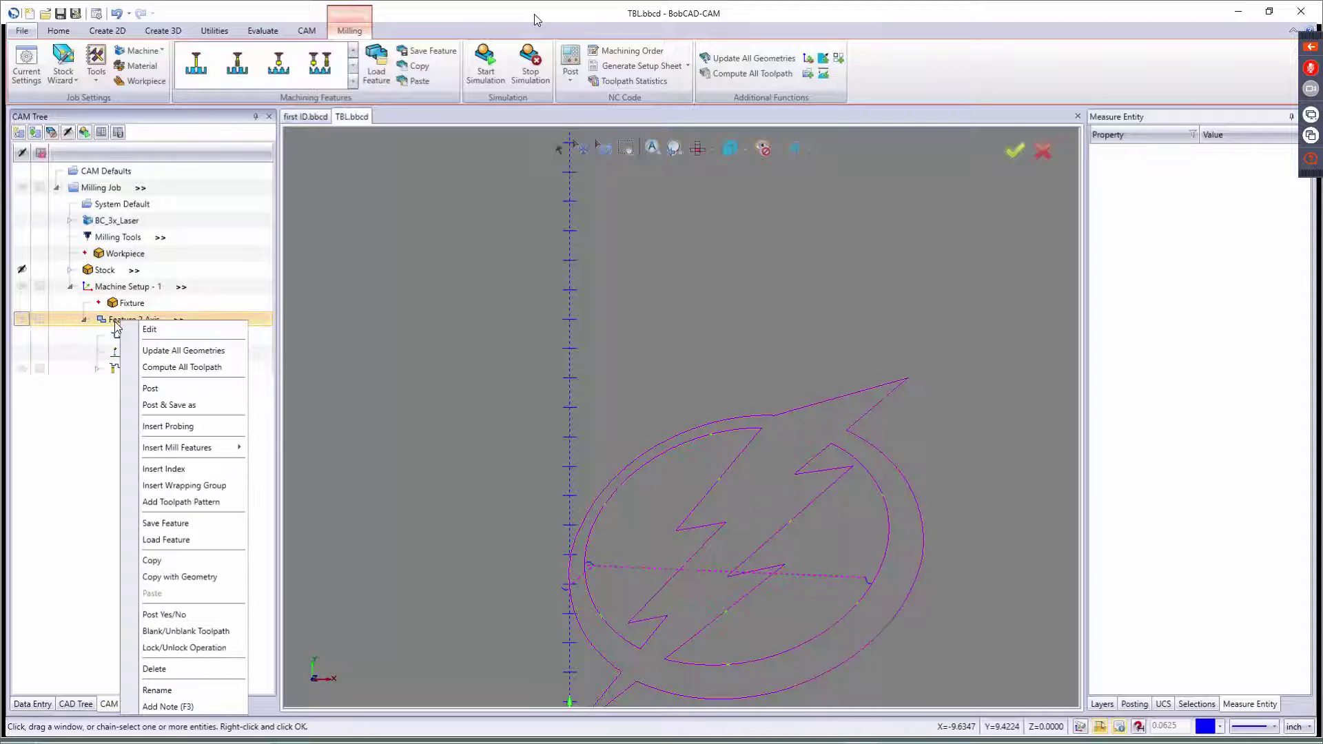
click(147, 562)
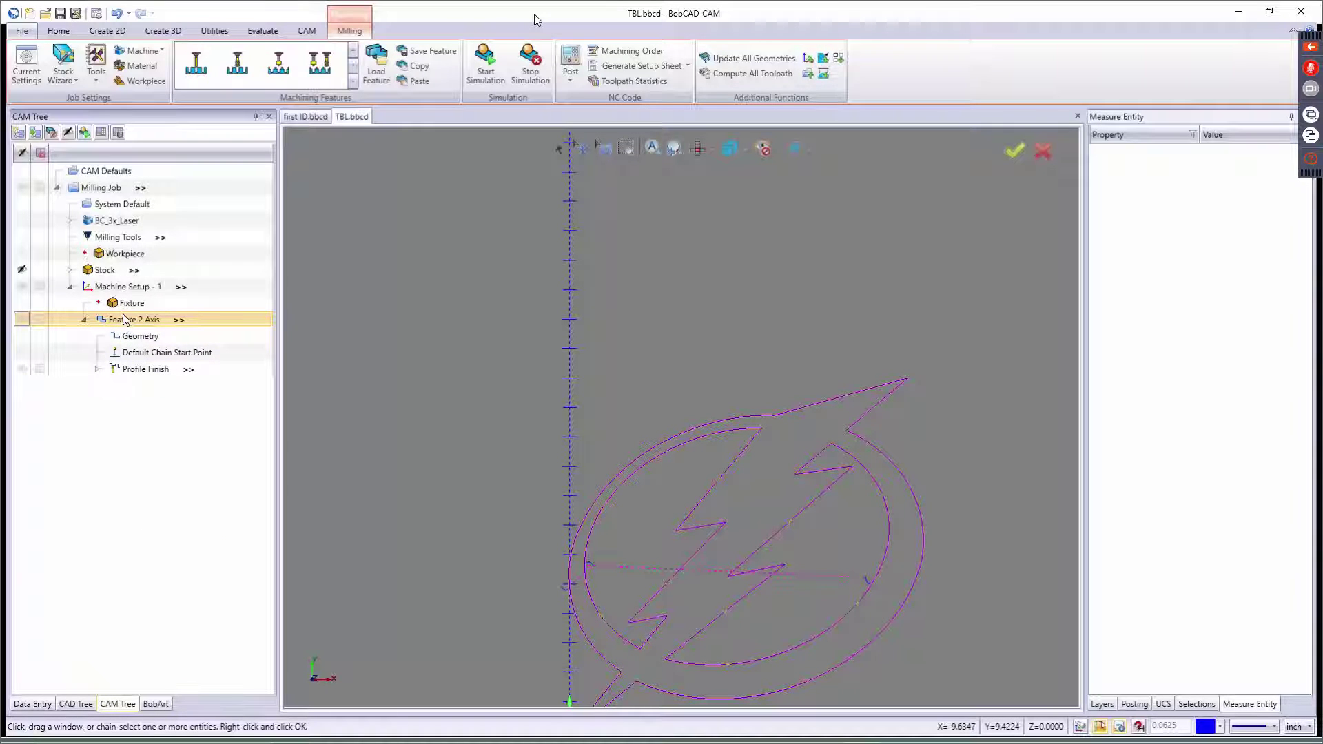
right_click(125, 323)
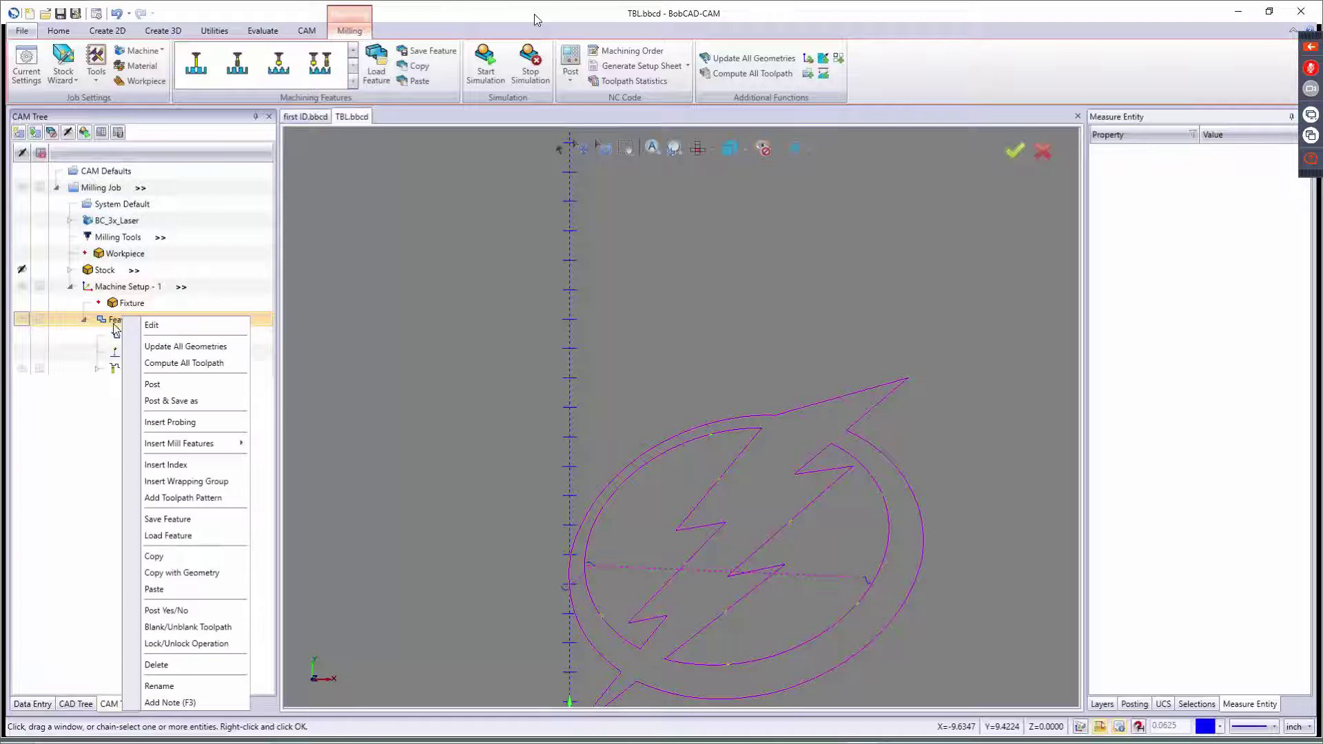
click(128, 292)
right_click(128, 292)
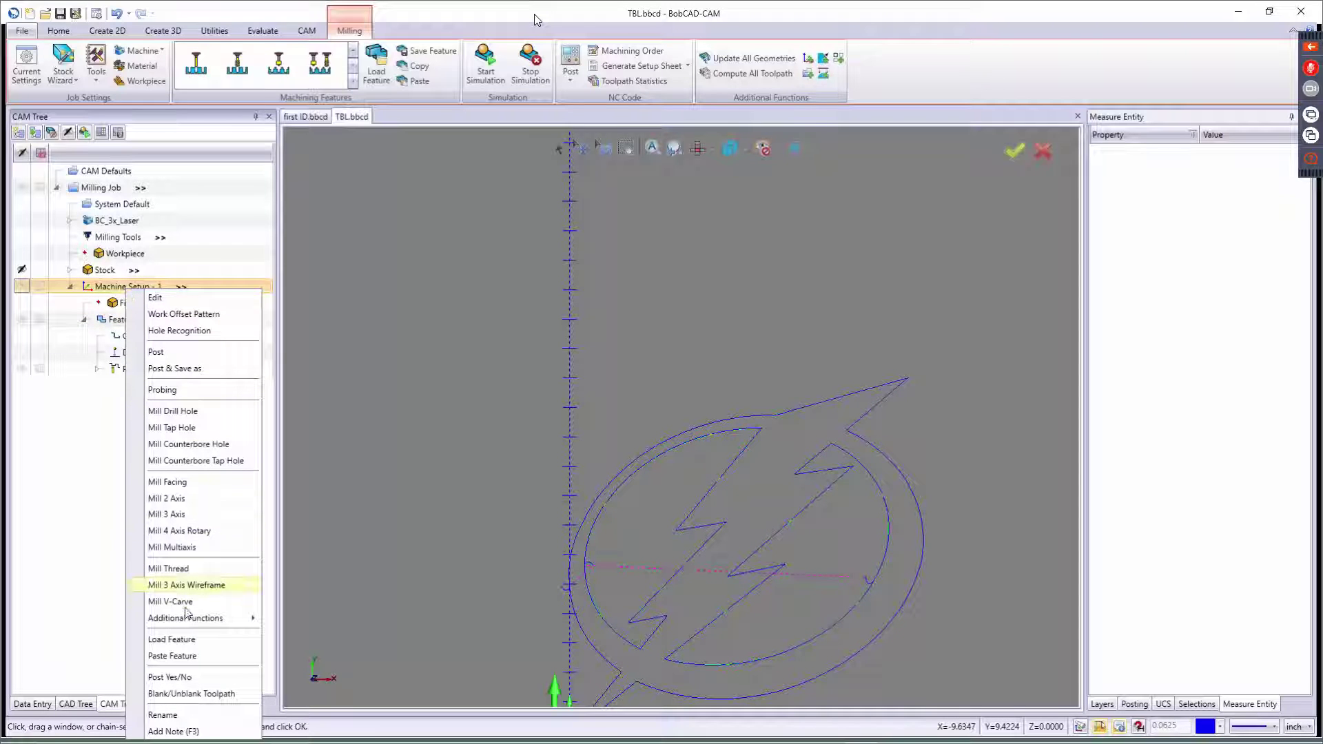
click(172, 655)
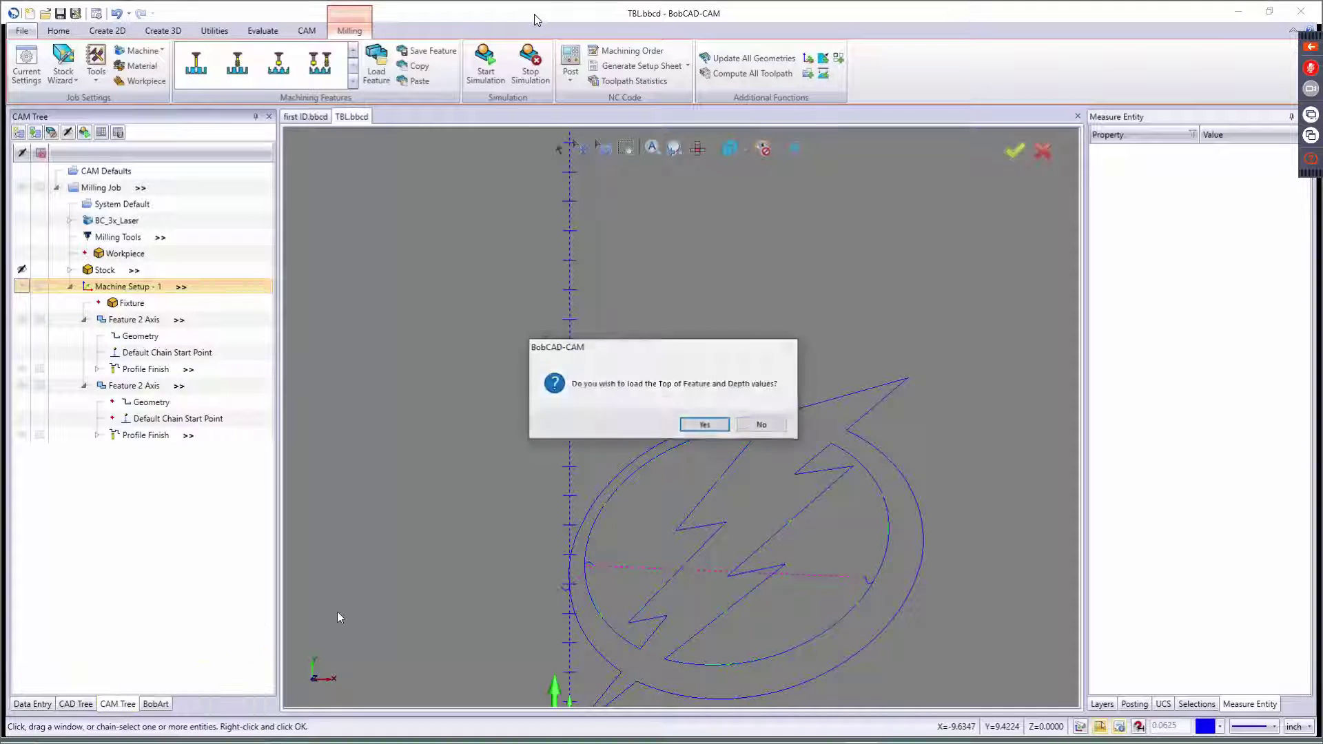
click(696, 424)
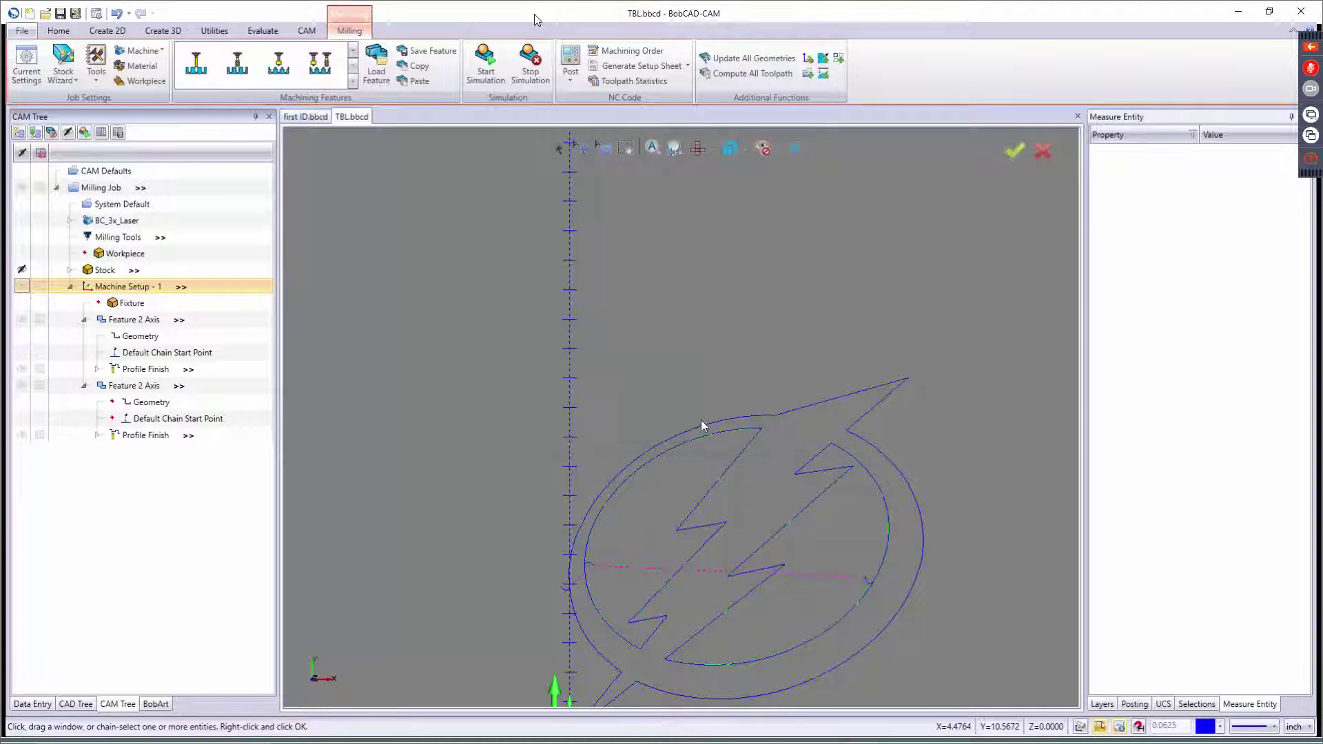
Assign the logo's outer contour as the pasted 2 Axis feature's geometry and compute its Profile Finish toolpath
right_click(153, 405)
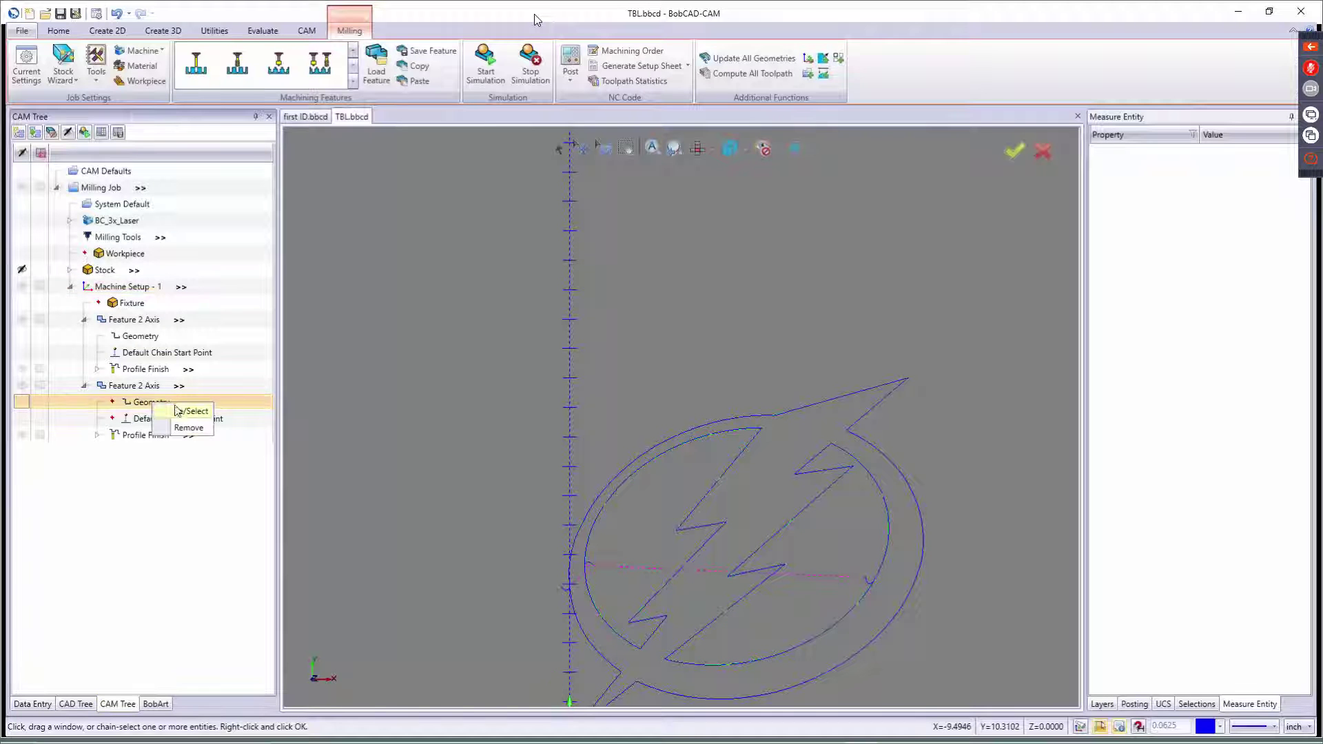
click(184, 414)
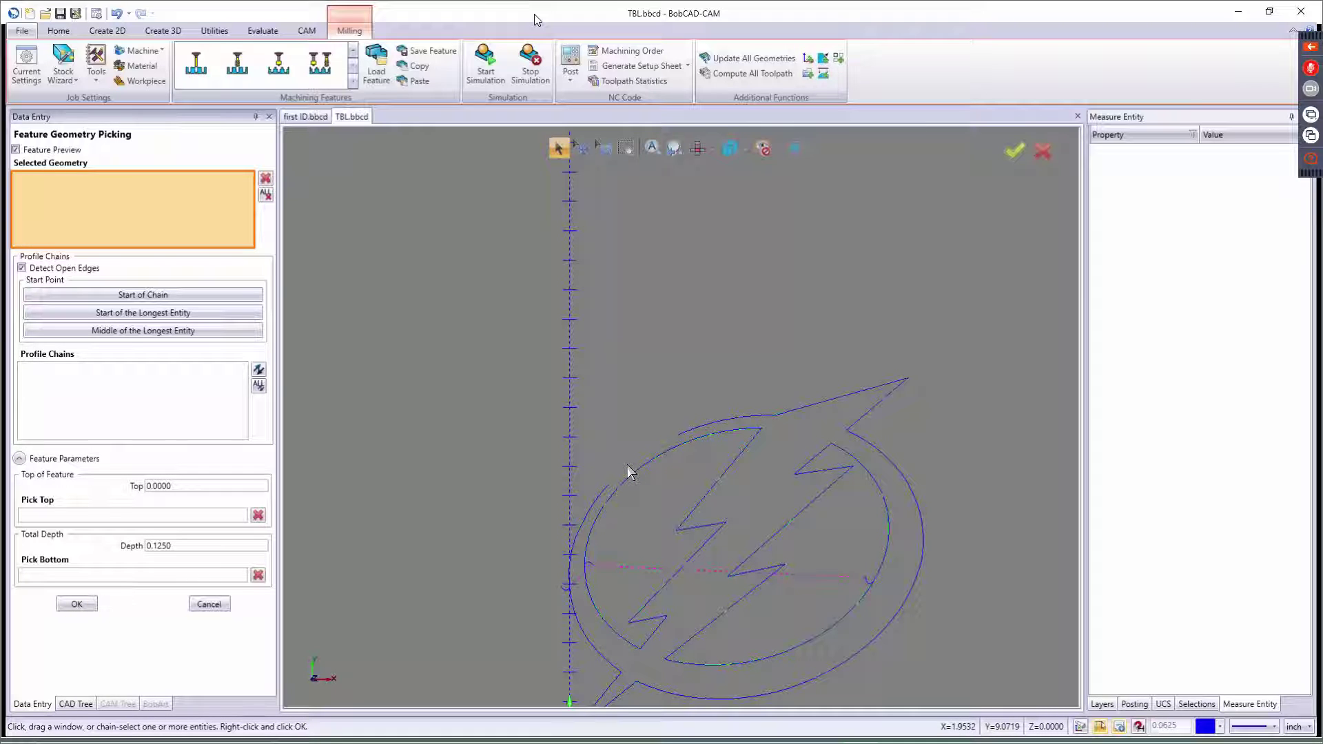
click(629, 472)
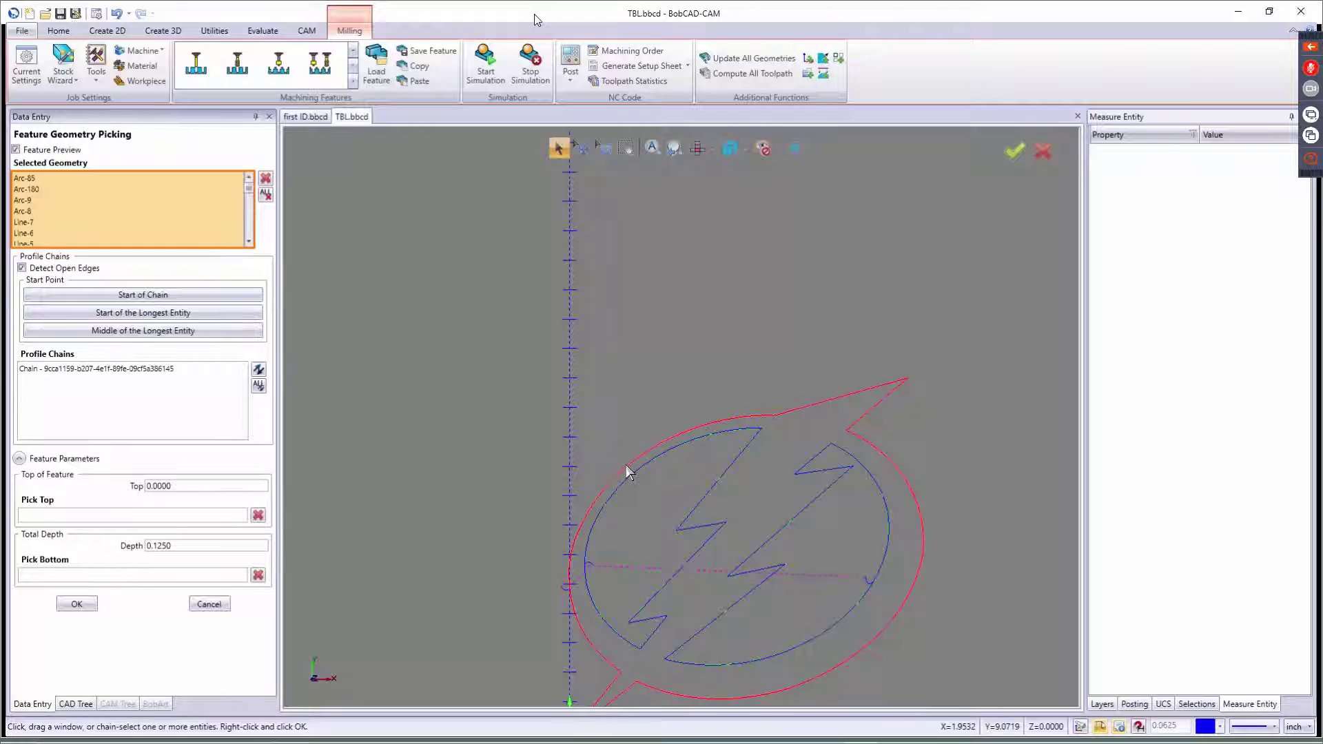
click(118, 384)
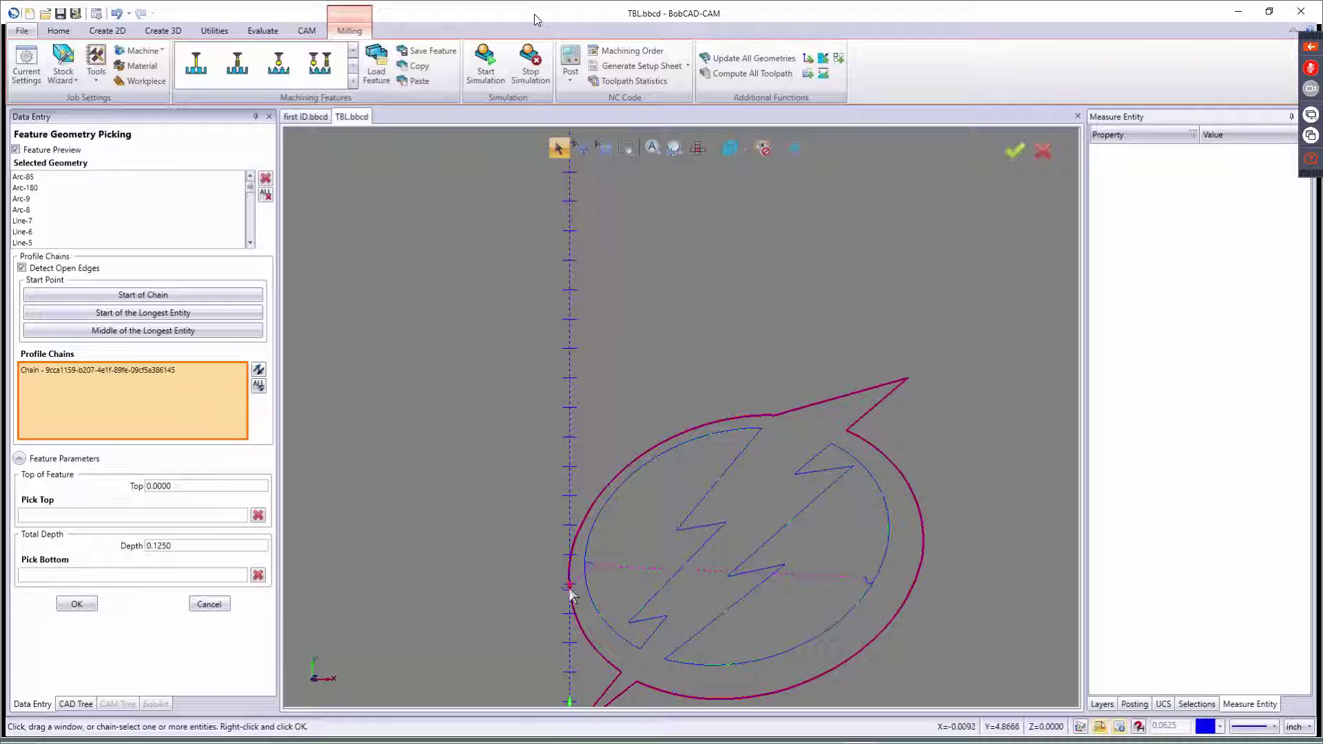
click(77, 604)
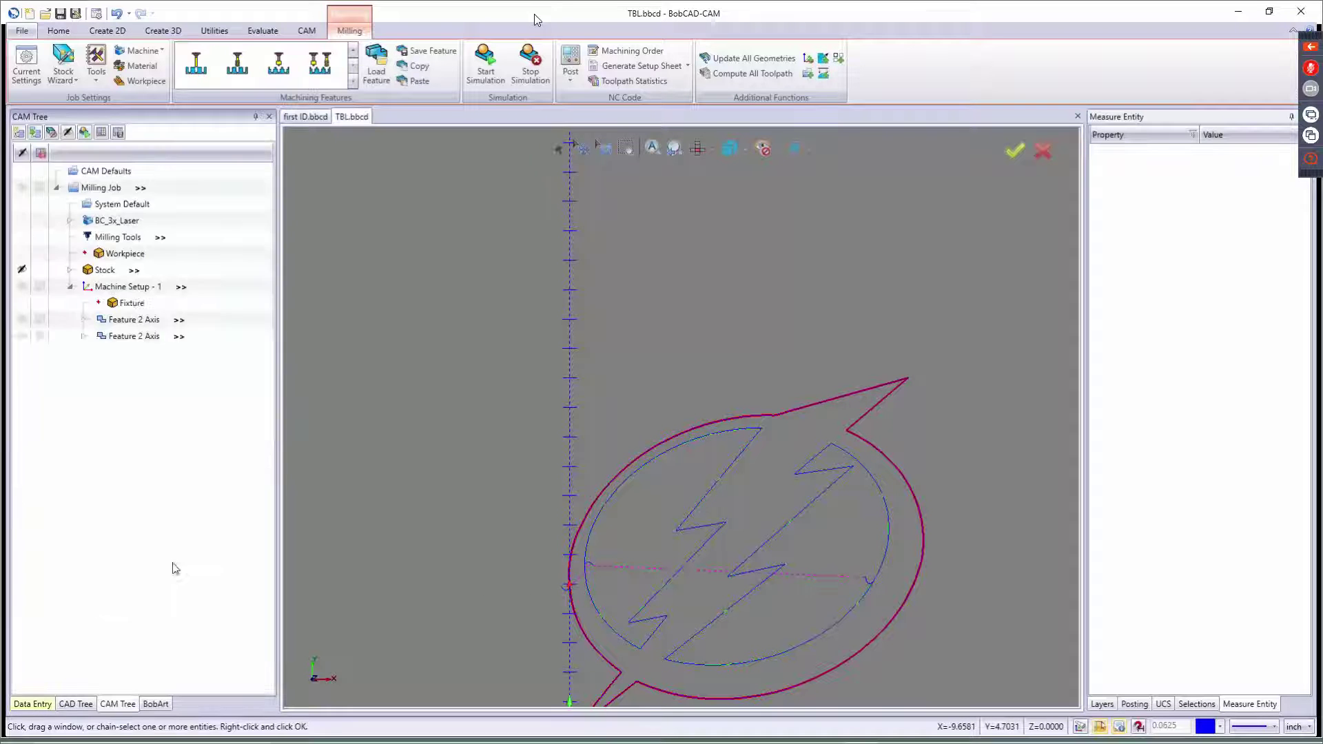
right_click(140, 437)
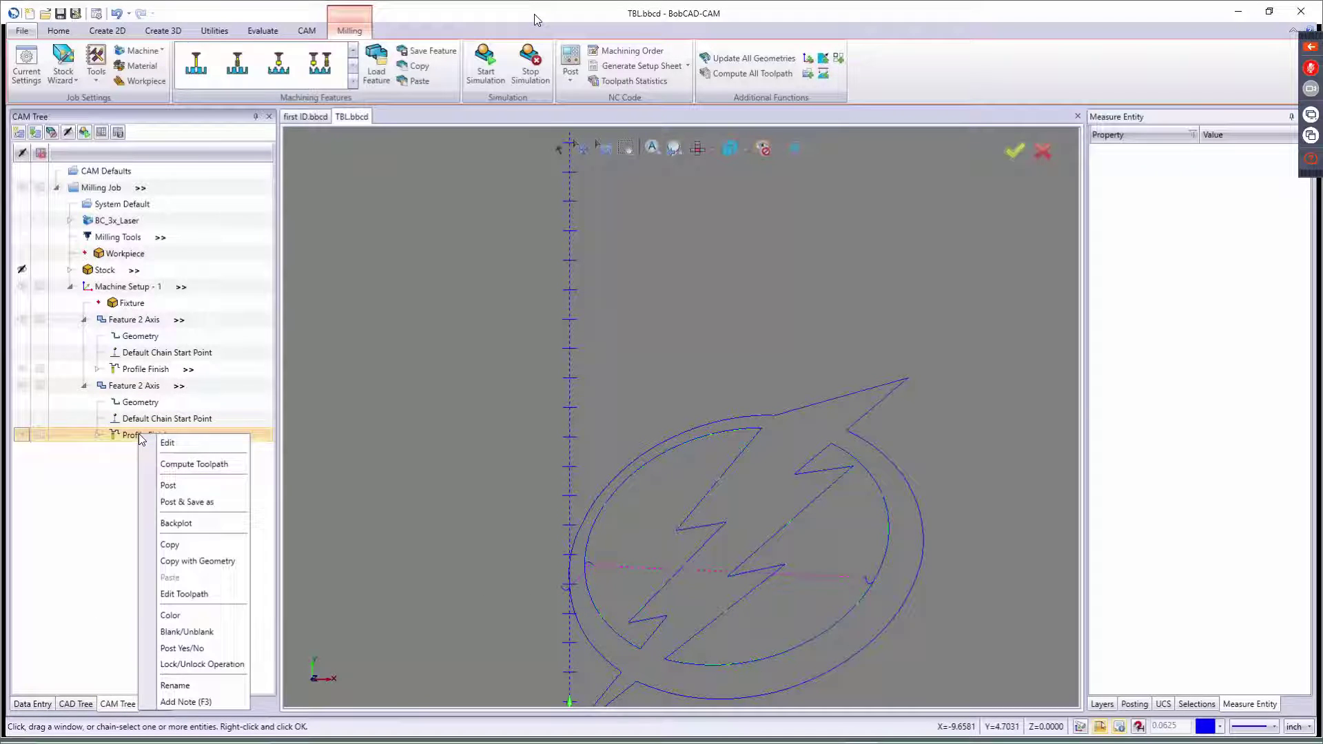
click(165, 464)
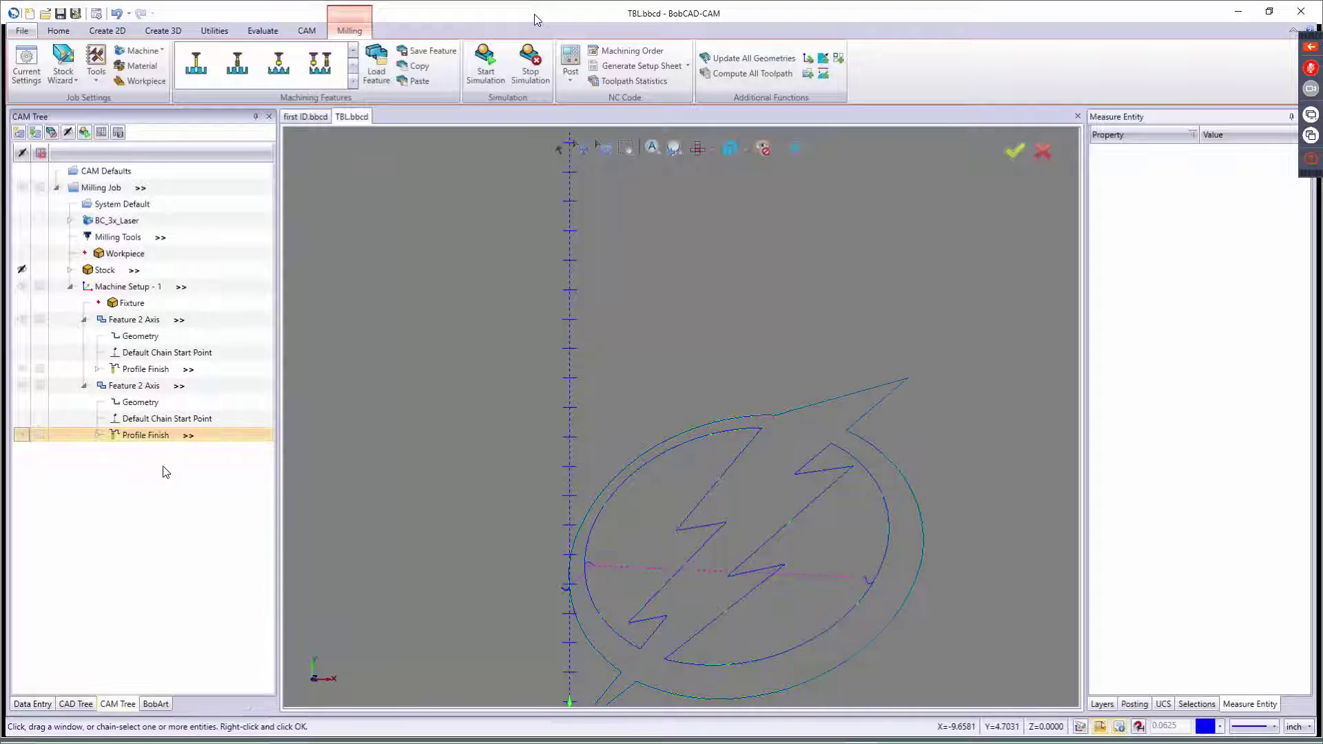
Remove the outer contour from the first 2 Axis feature's geometry and recompute its Profile Finish toolpath
right_click(148, 340)
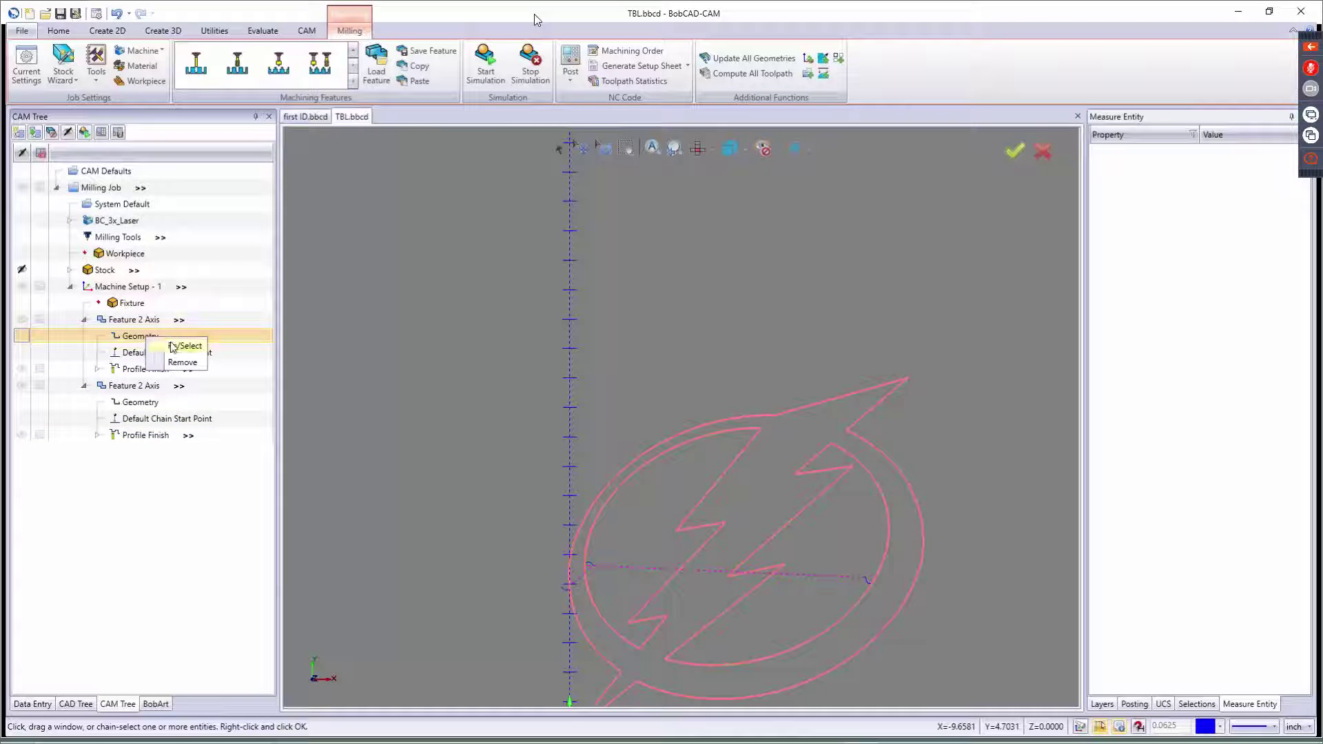
click(169, 344)
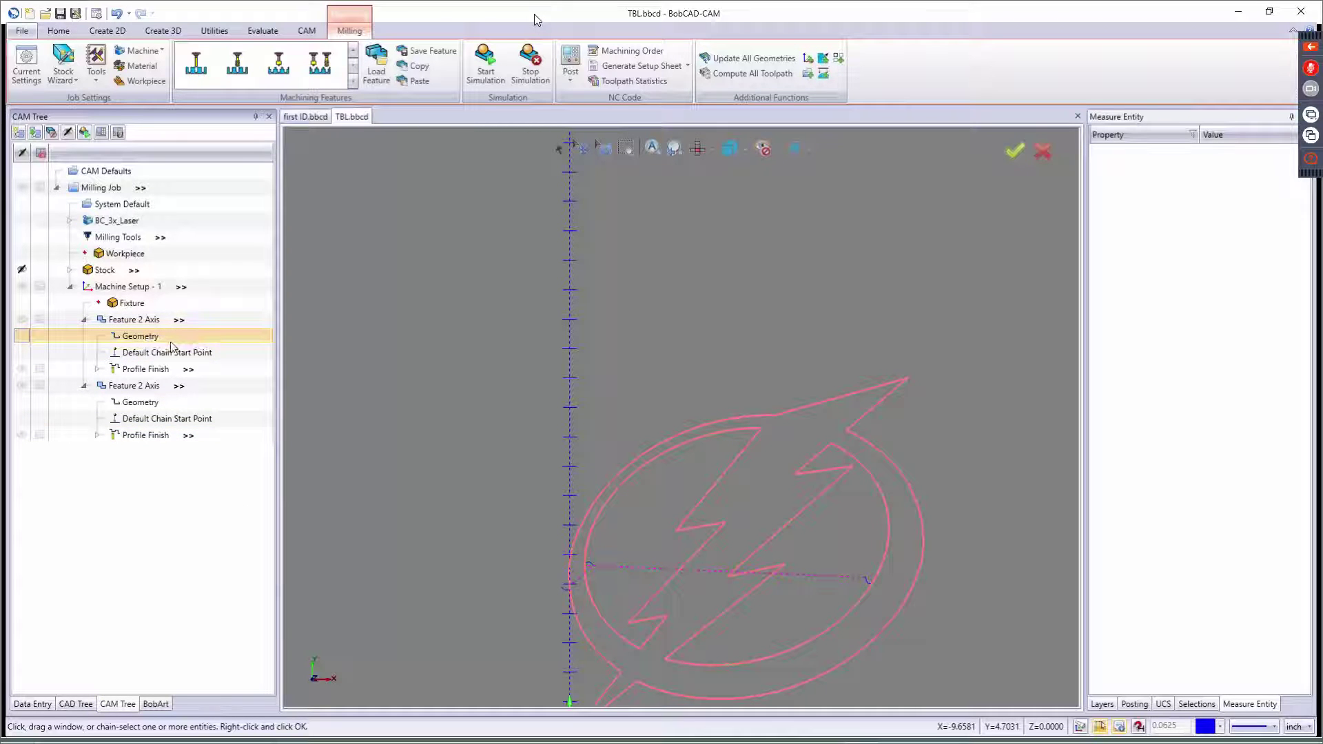
click(629, 470)
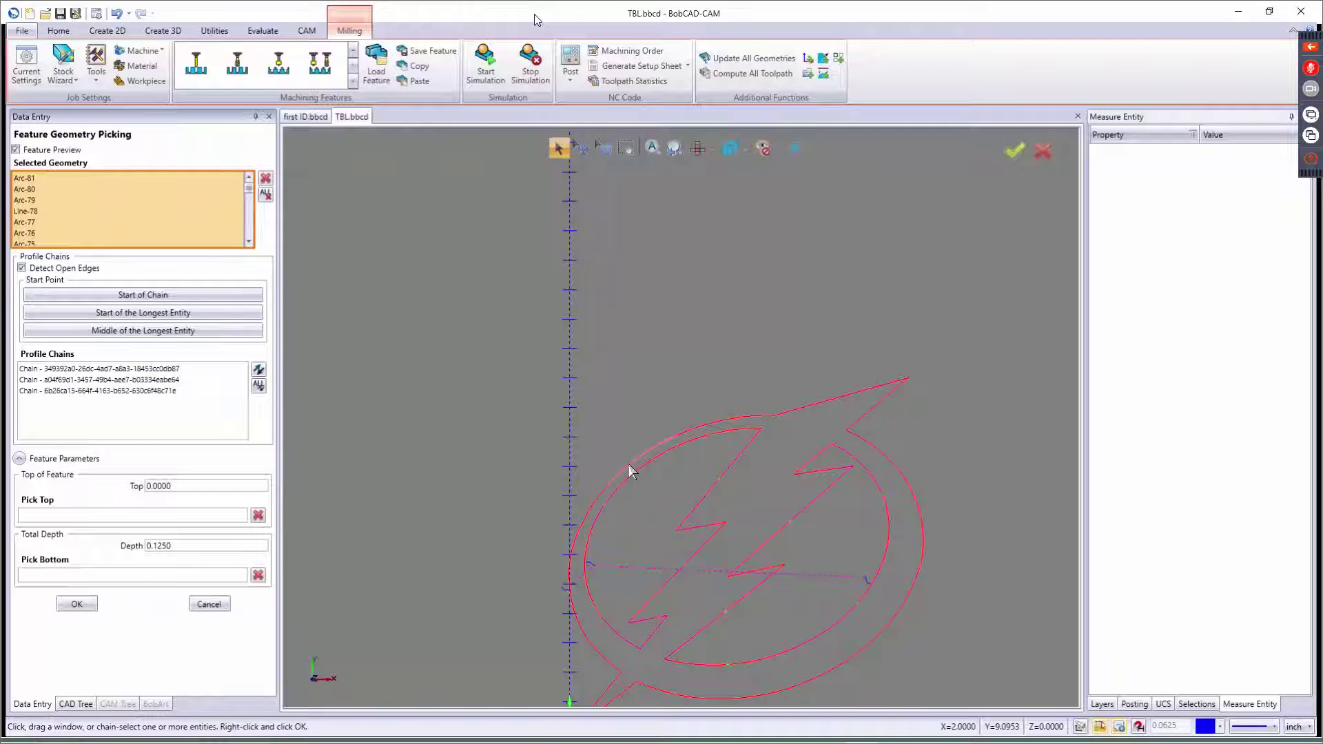
click(629, 466)
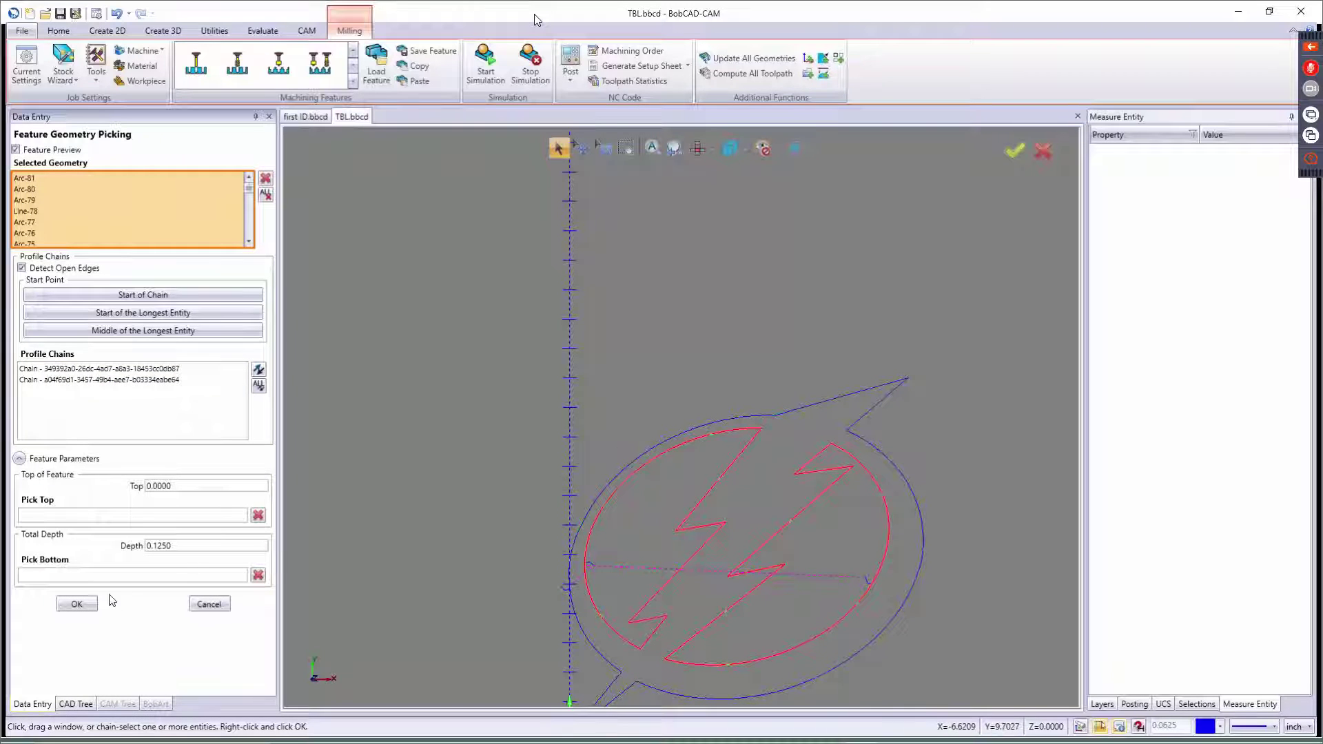
click(77, 604)
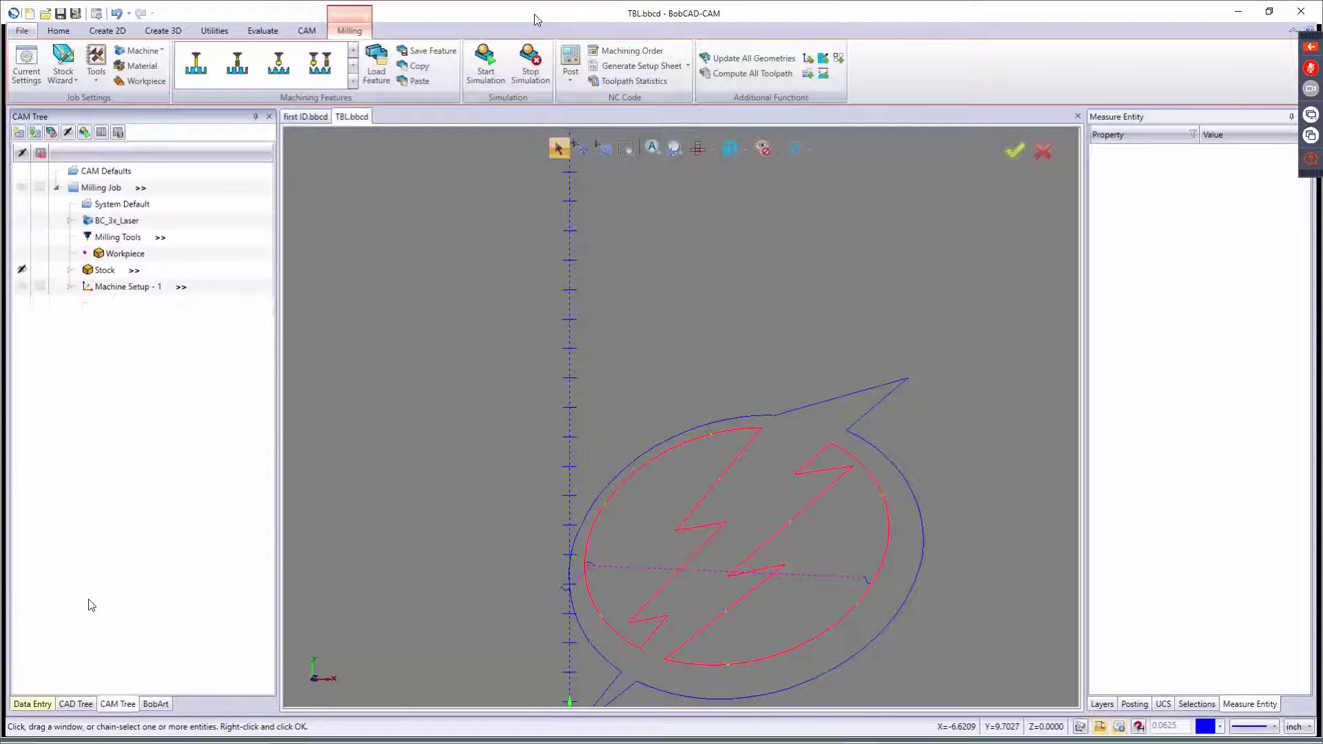
right_click(145, 384)
right_click(145, 369)
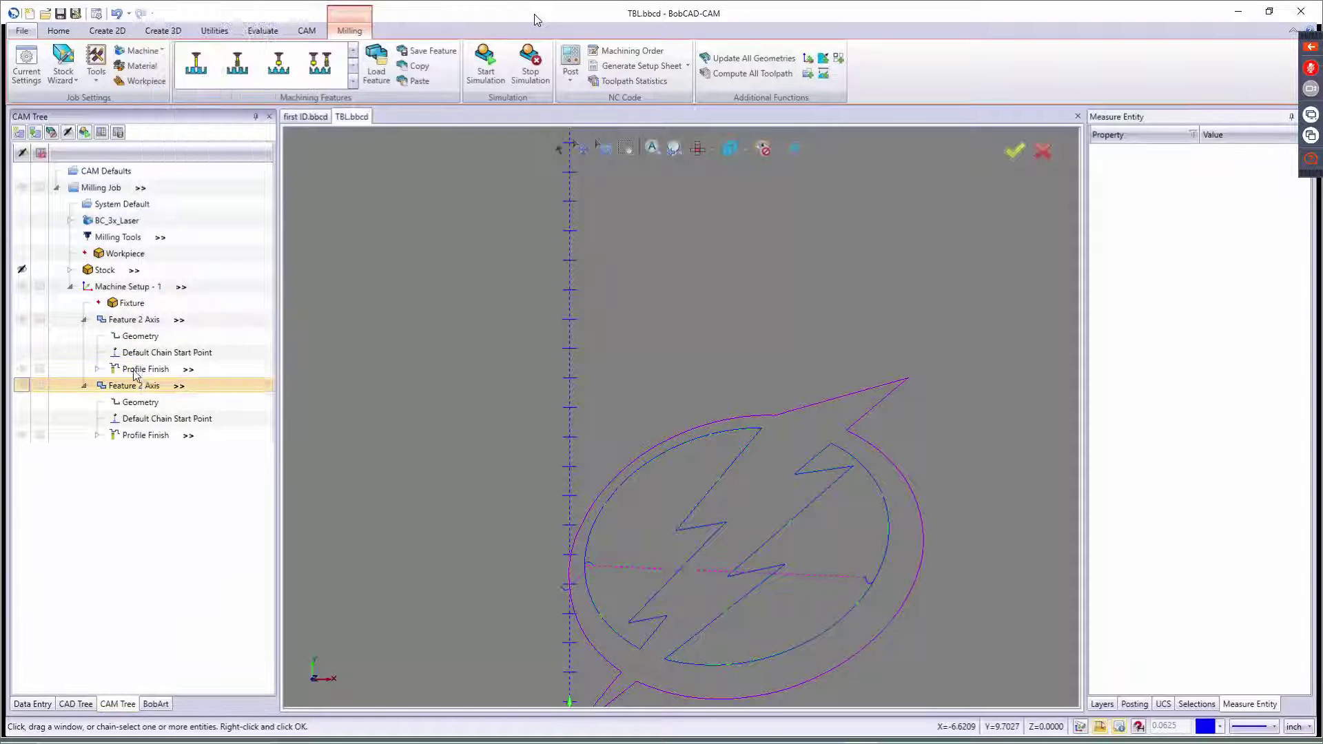
right_click(144, 369)
click(163, 406)
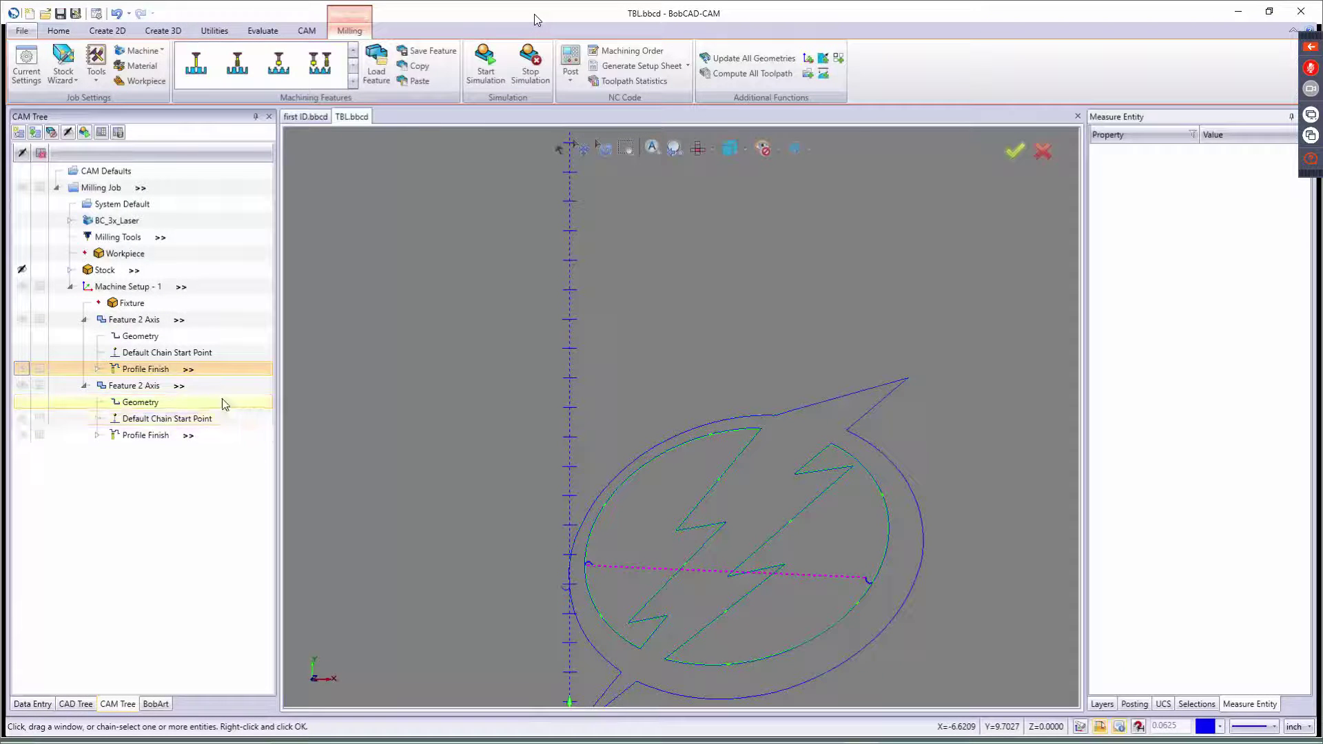
Set the outer contour's Profile Finish lead-in to Vertical with the lead-out same as lead-in, and compute the toolpath
click(164, 440)
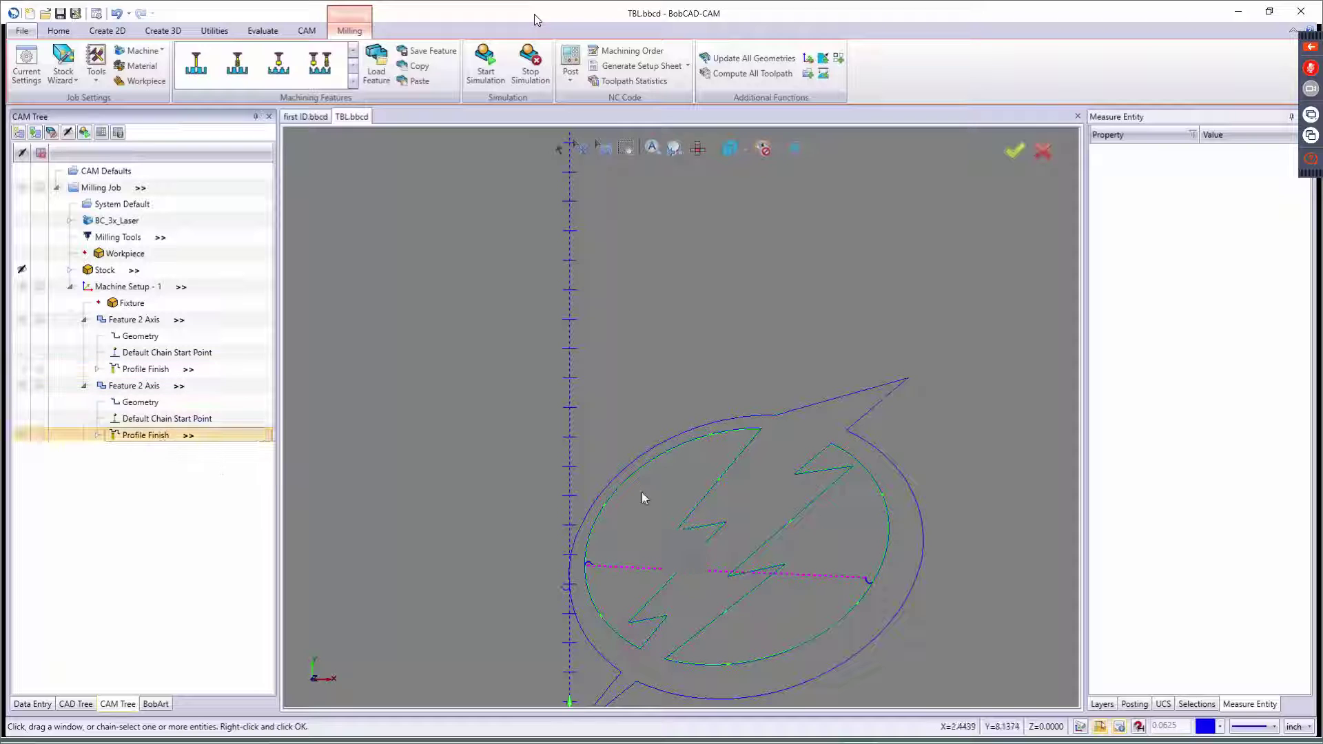
scroll(606, 485, up, 5)
scroll(606, 486, up, 5)
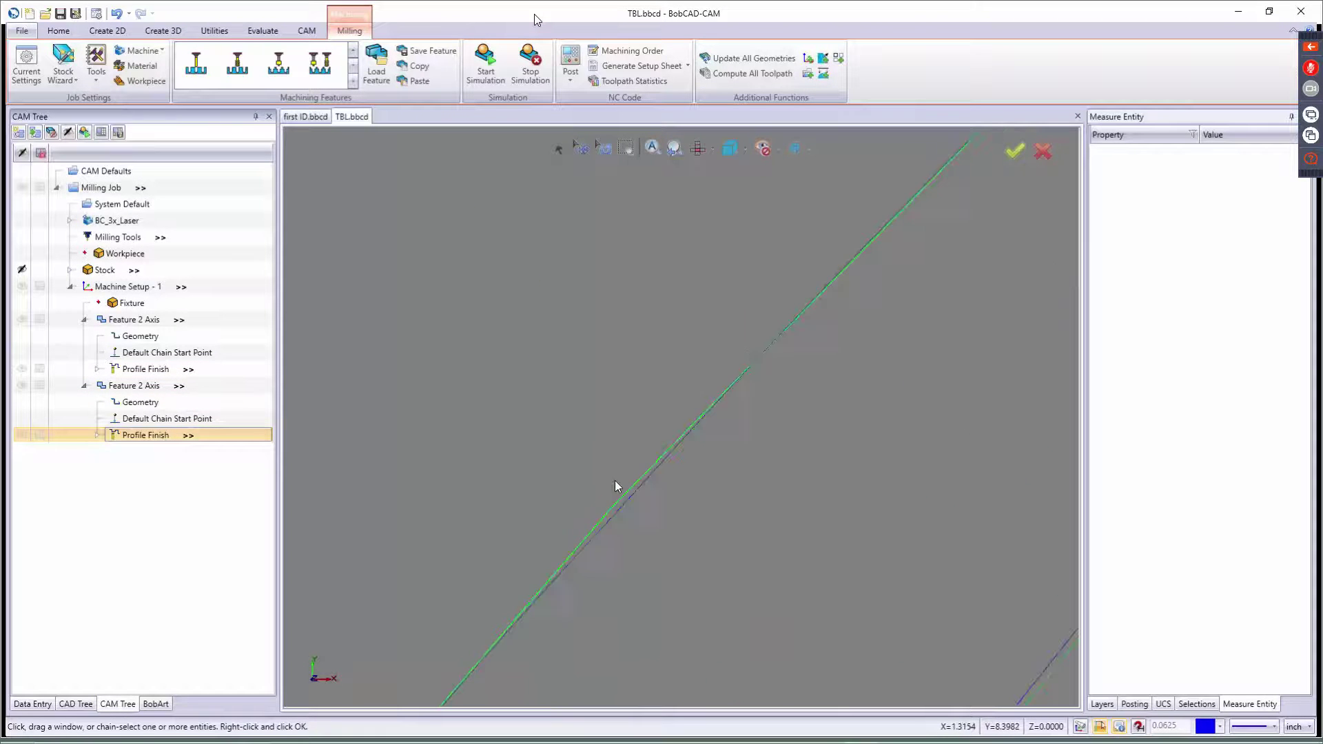
scroll(616, 486, up, 5)
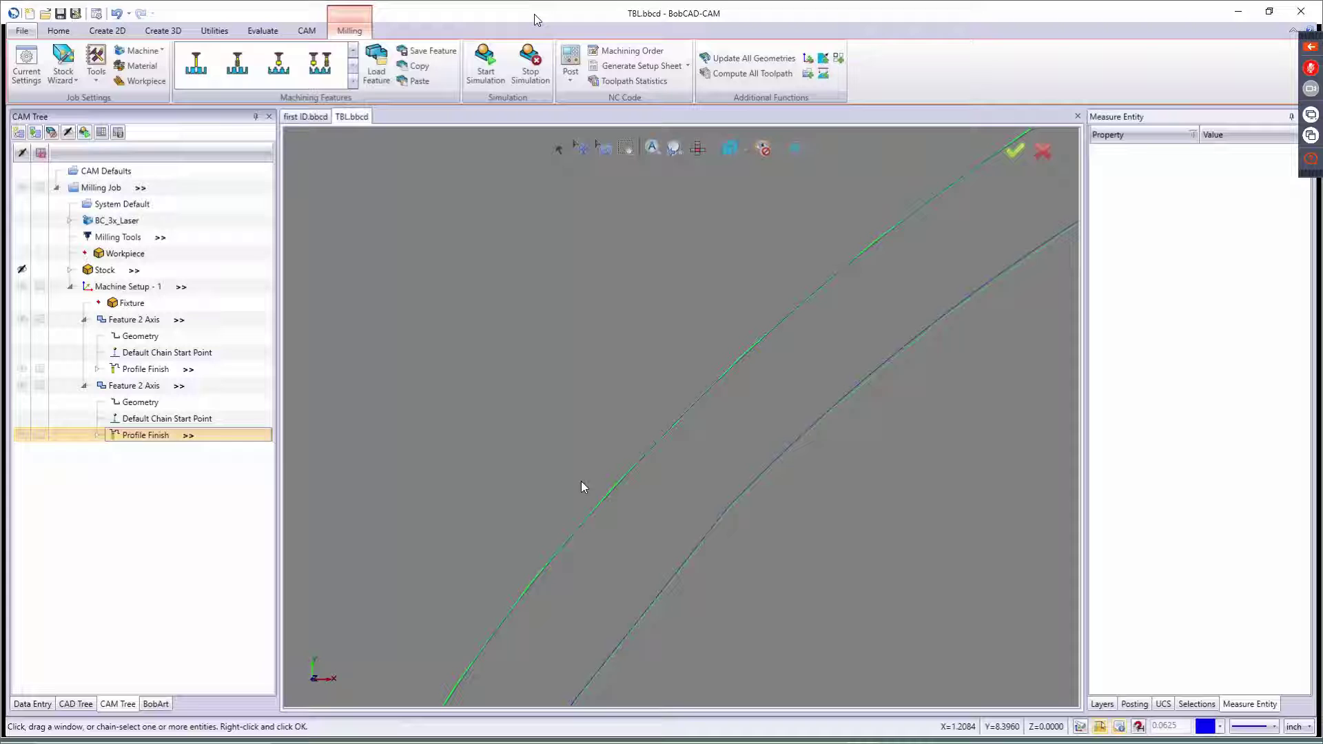
scroll(580, 487, down, 10)
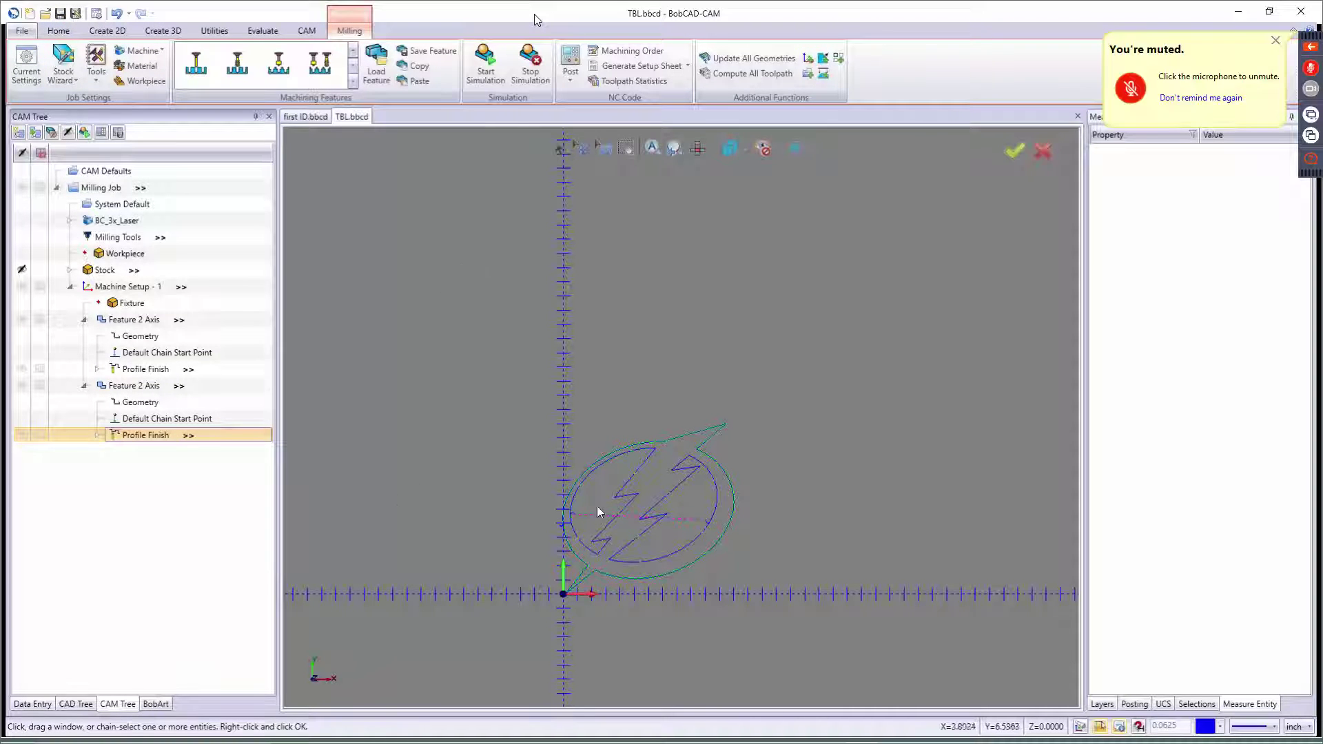
scroll(586, 513, up, 3)
right_click(136, 436)
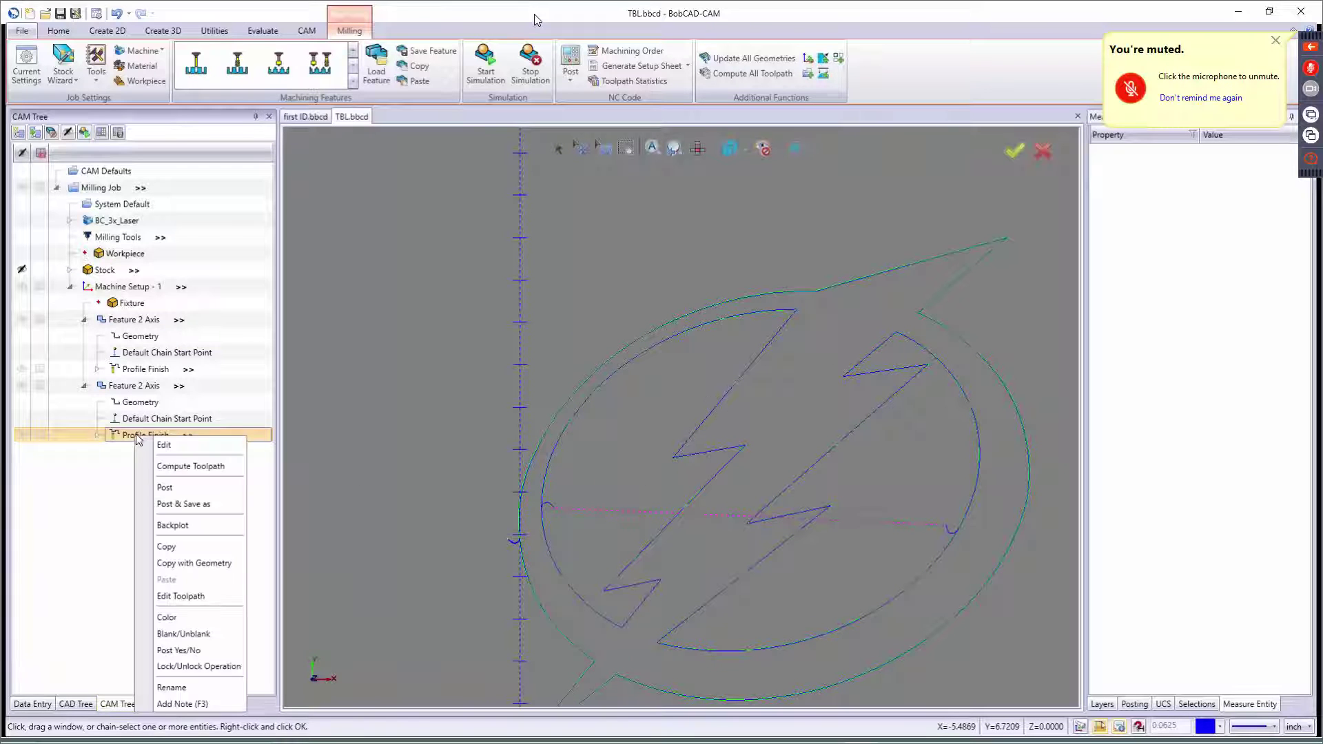
click(166, 447)
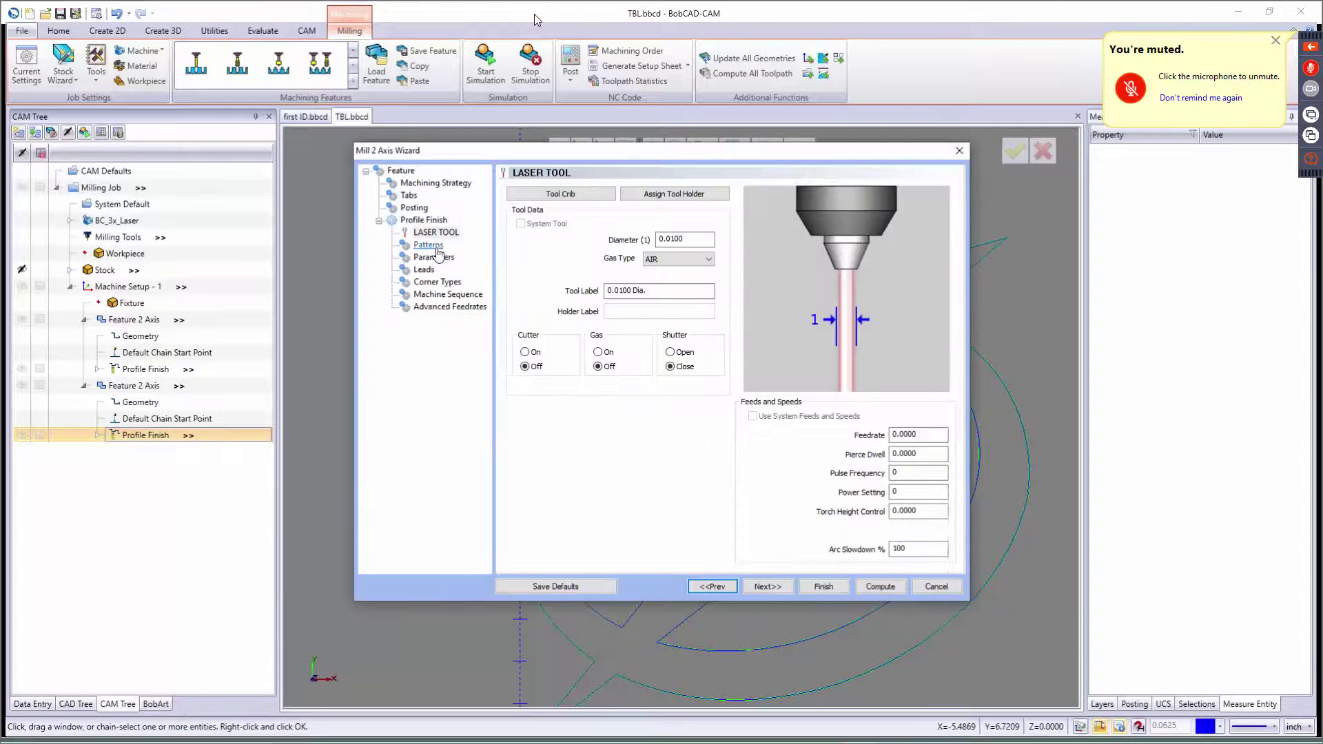
click(433, 272)
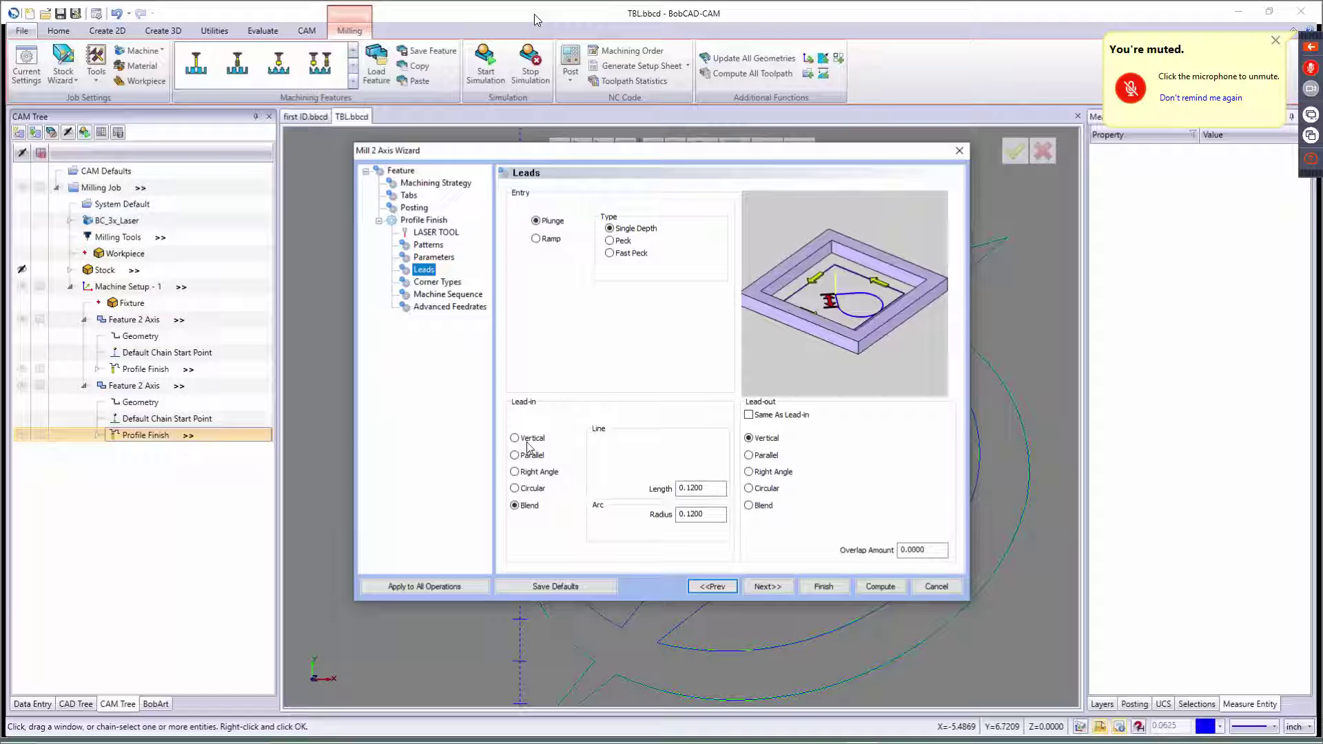
click(878, 587)
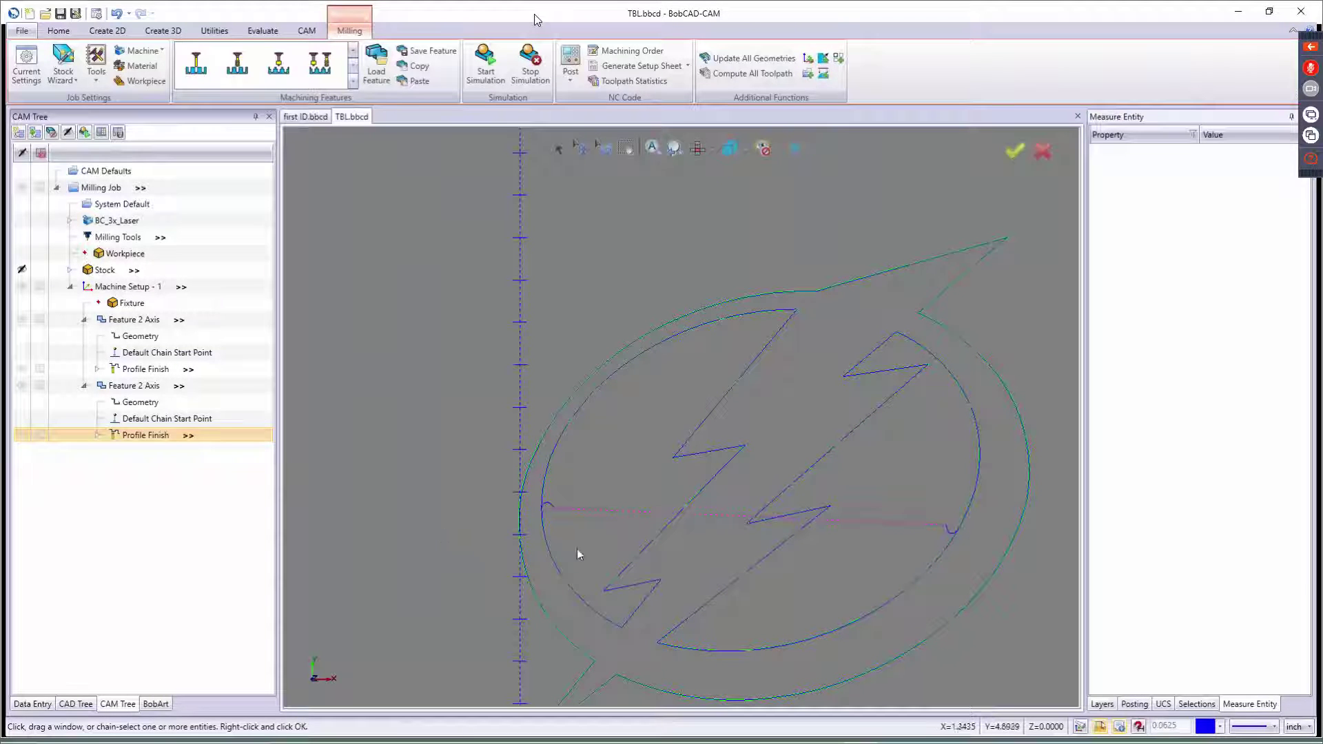
Set the outer contour's Profile Finish lead-in to Blend with length 0.1200 and radius 0.1200, and compute the toolpath
right_click(138, 434)
click(163, 439)
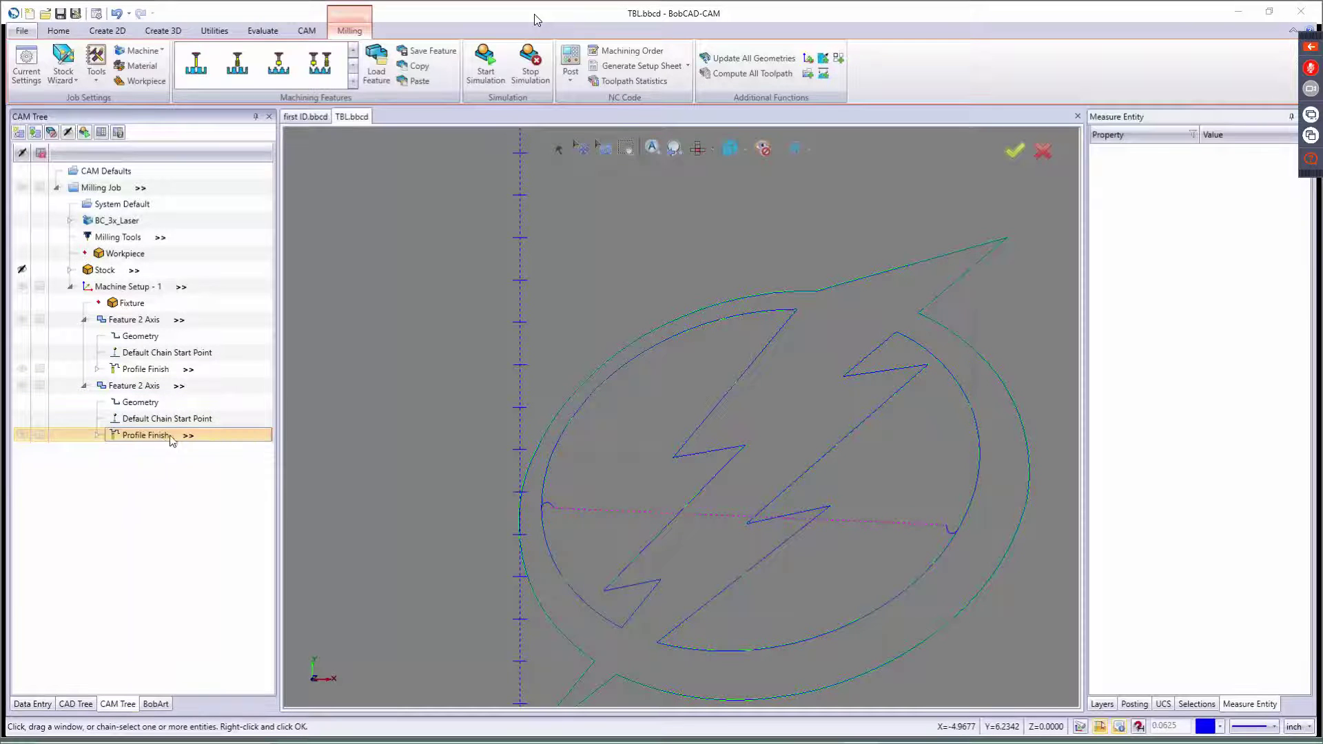
click(424, 270)
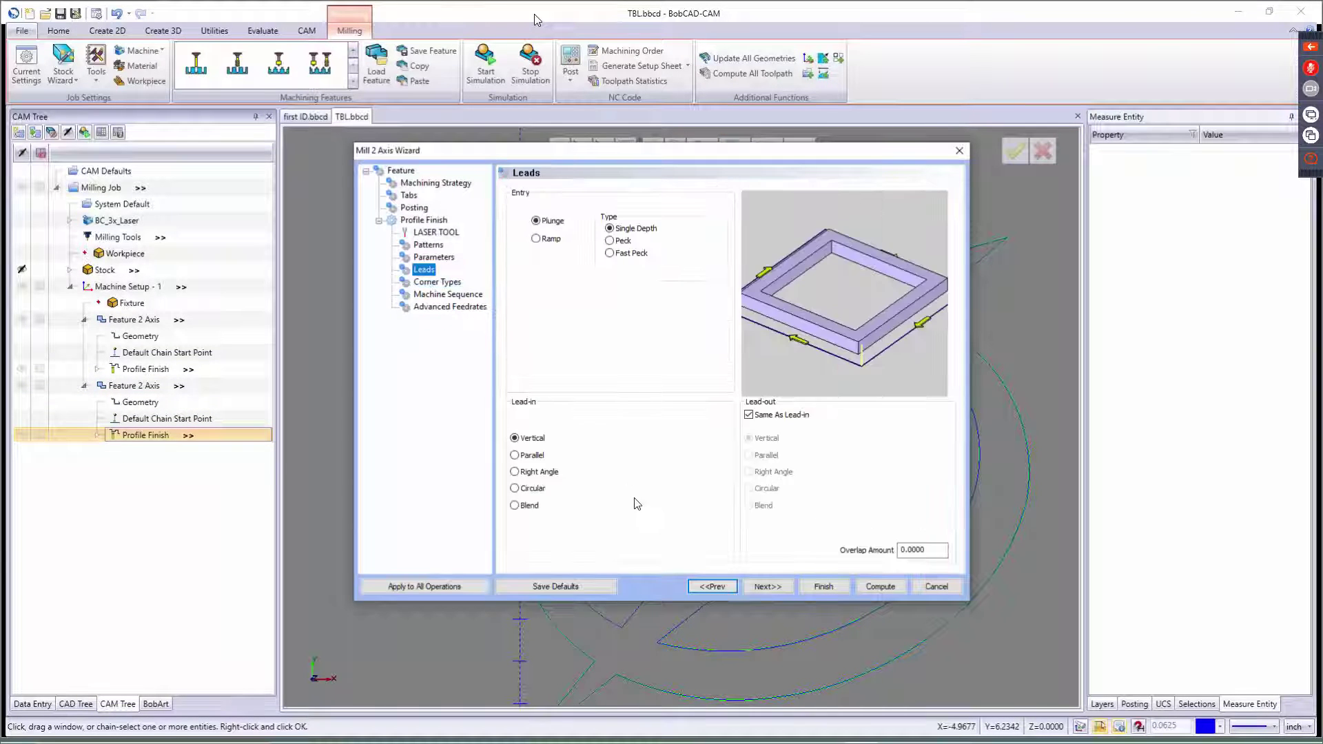
click(524, 509)
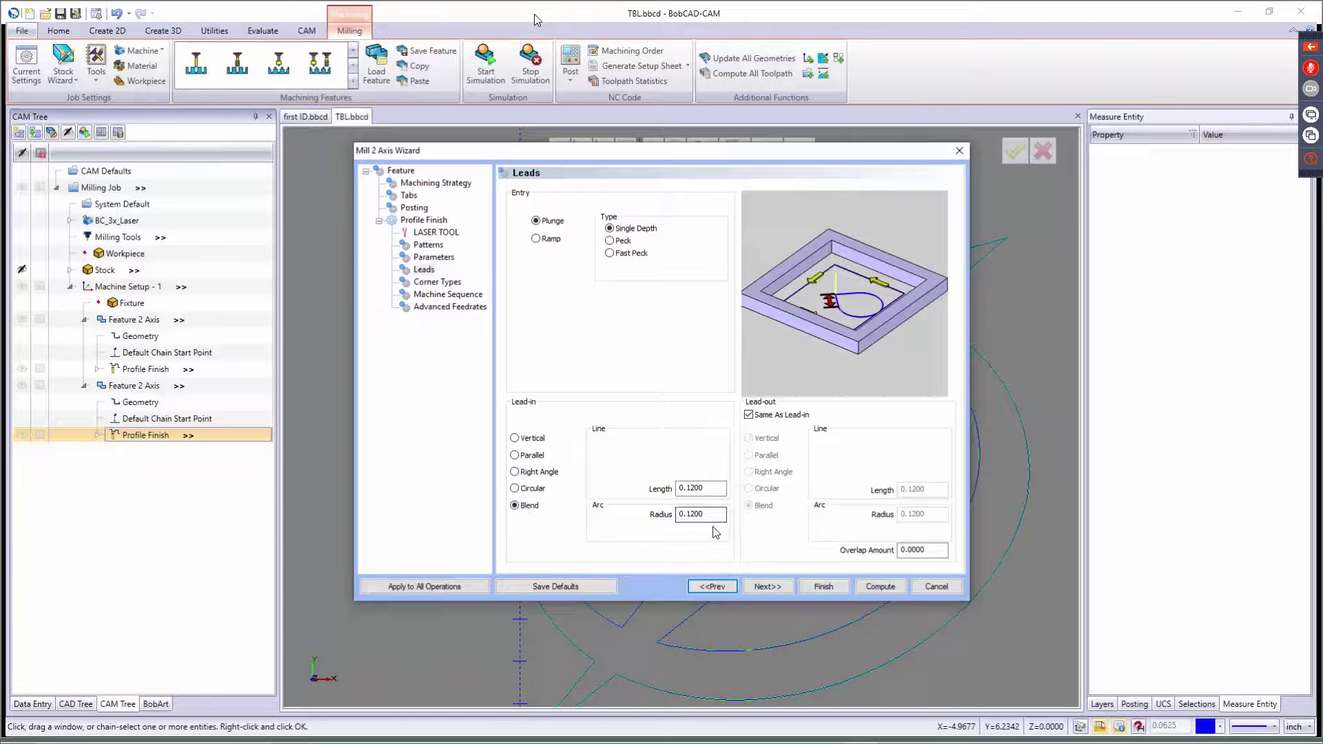
click(882, 587)
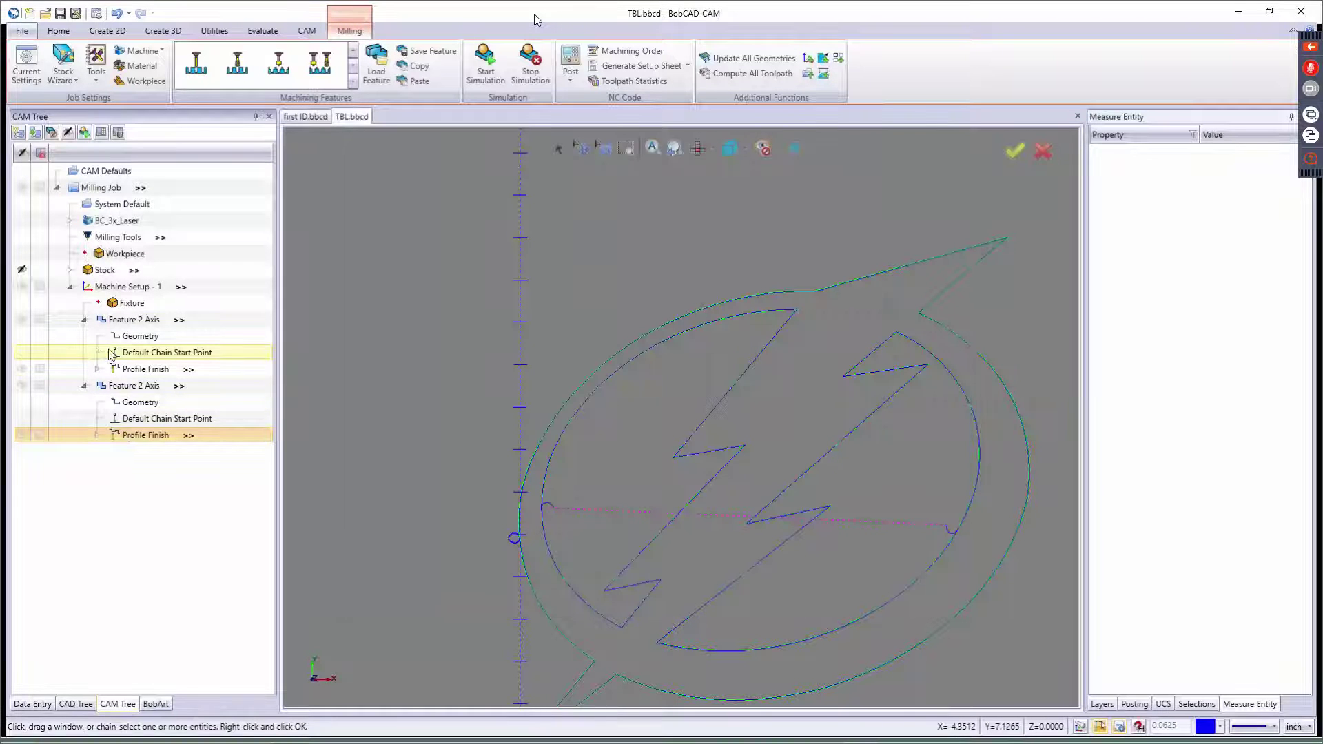
Set the inner cutouts' Profile Finish lead-in to Vertical and recompute its toolpath
right_click(127, 373)
click(153, 379)
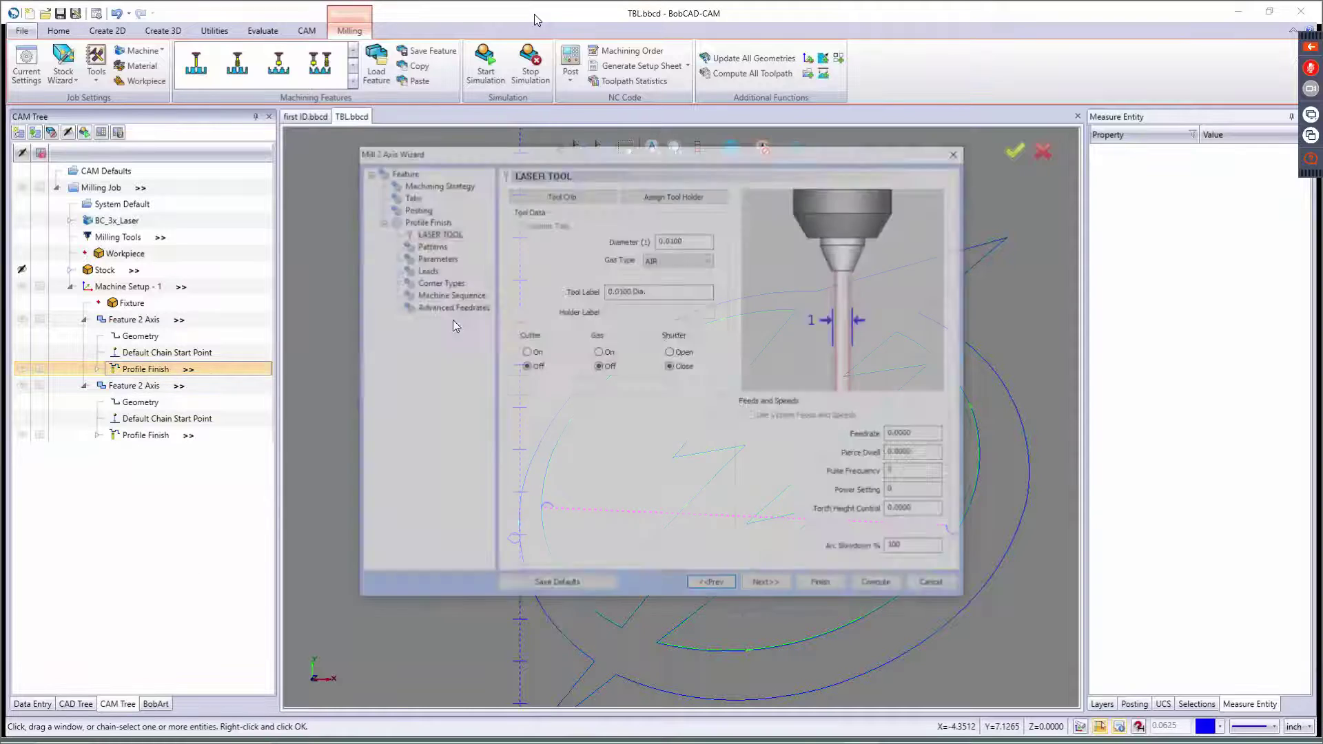
click(425, 269)
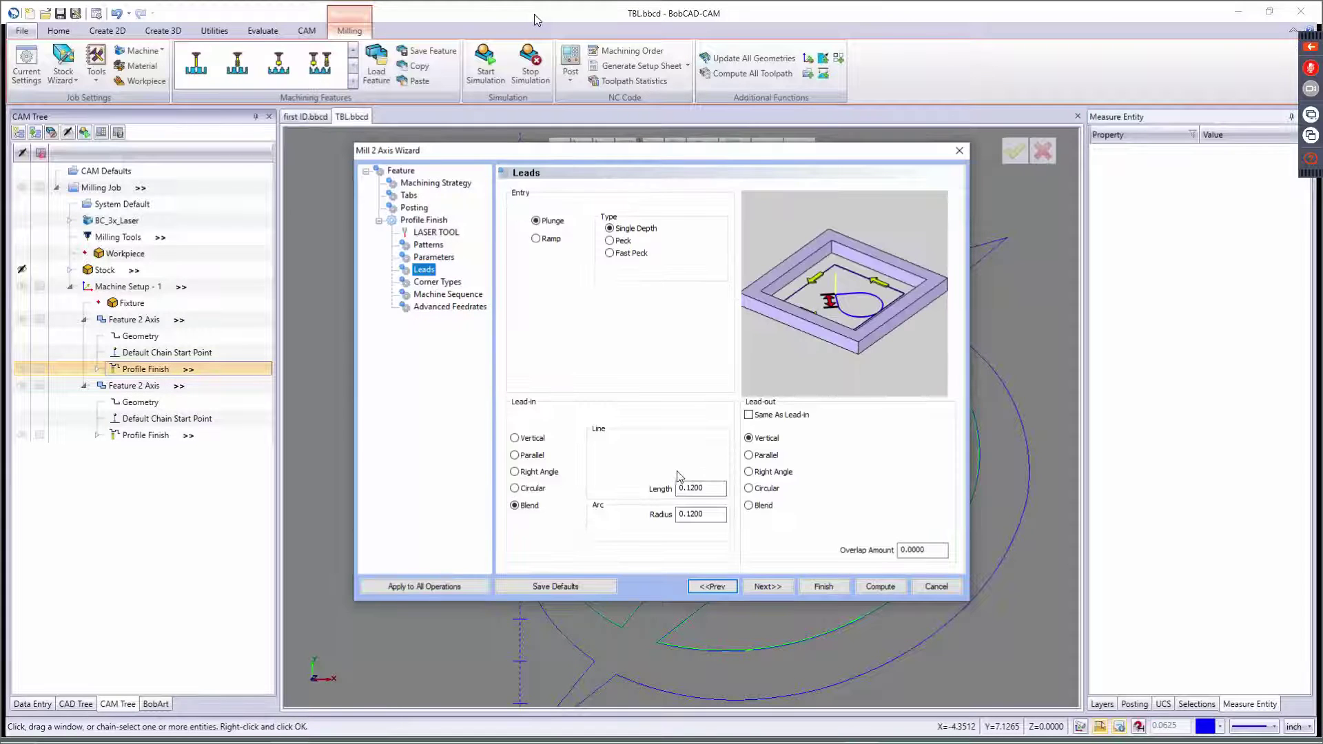
click(515, 438)
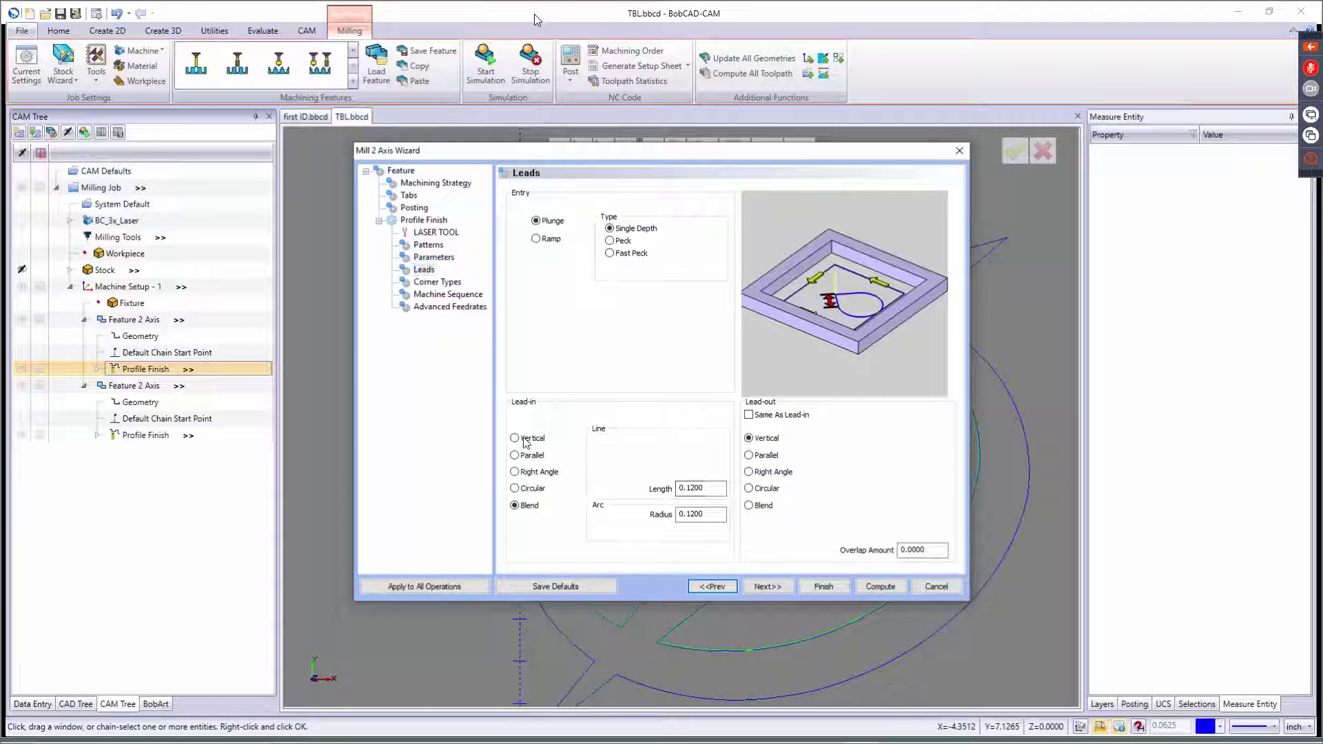
click(888, 582)
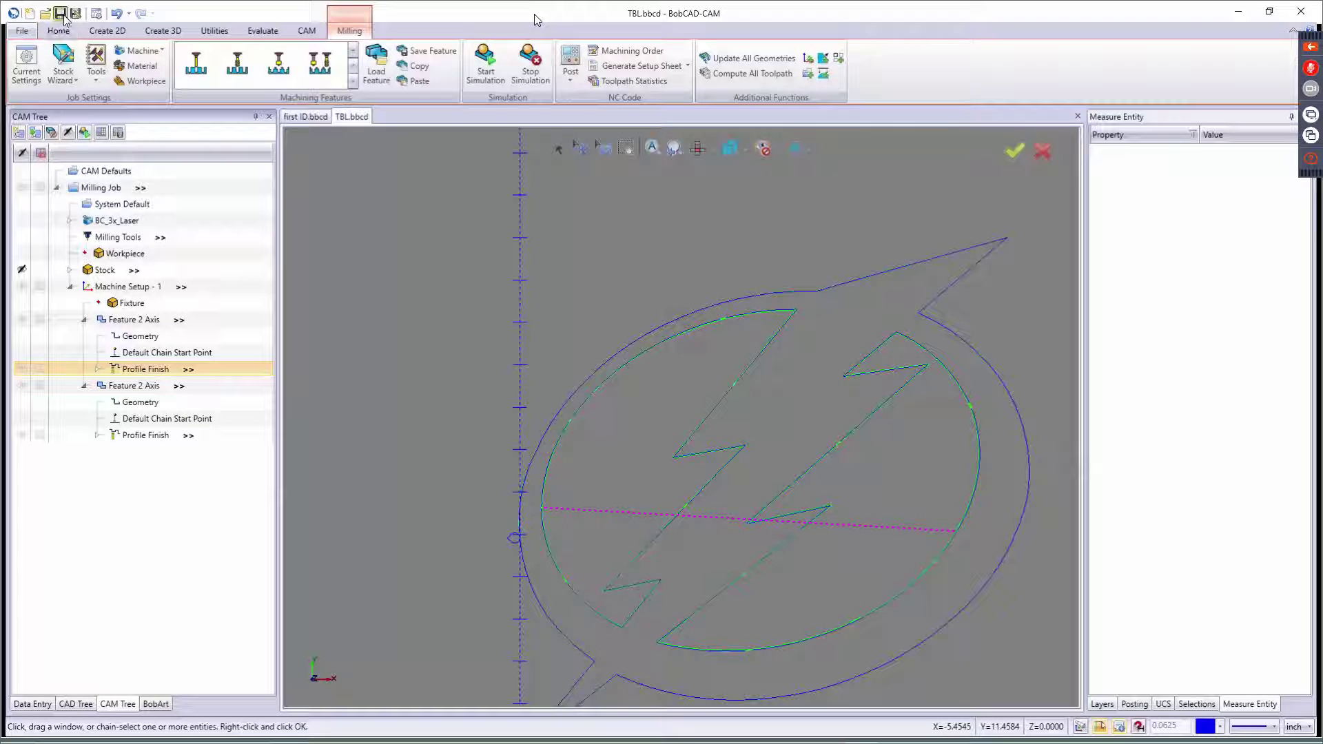
Simulate both Profile Finish laser operations on the stock at a slightly reduced run speed
click(486, 63)
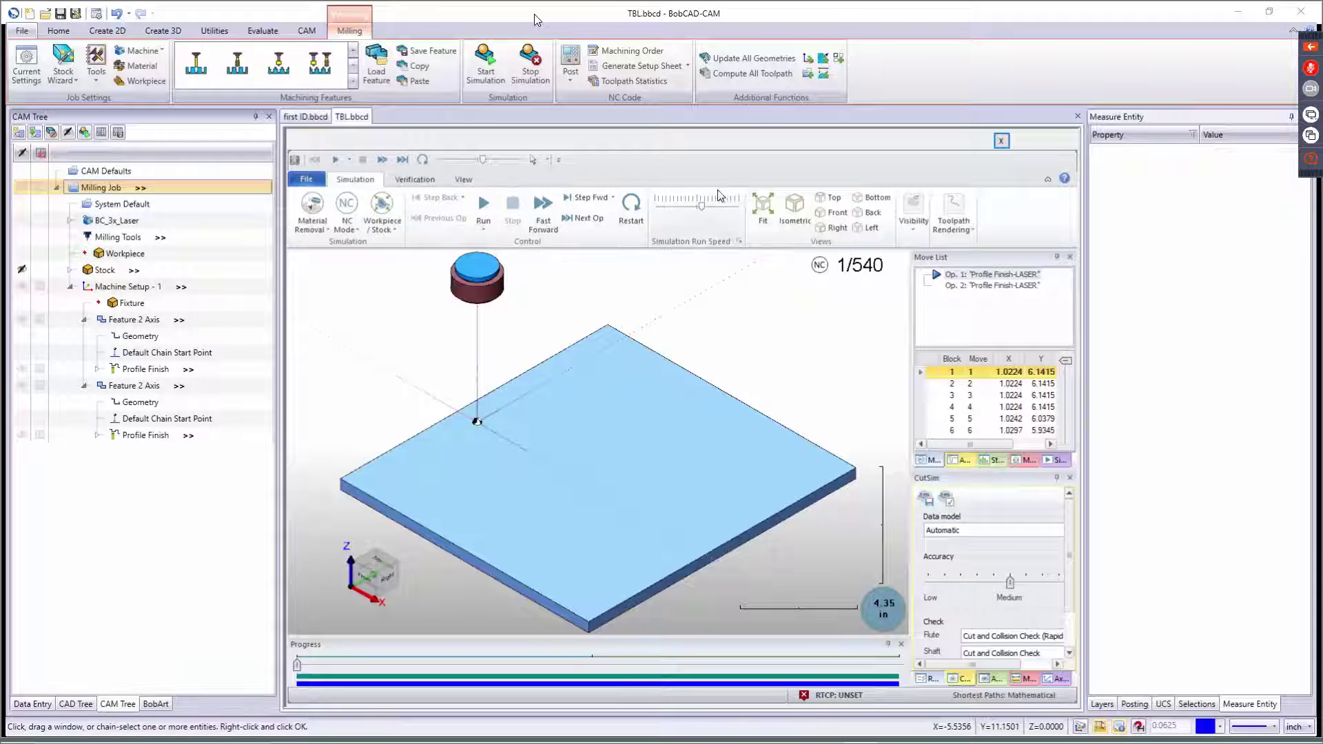
click(692, 207)
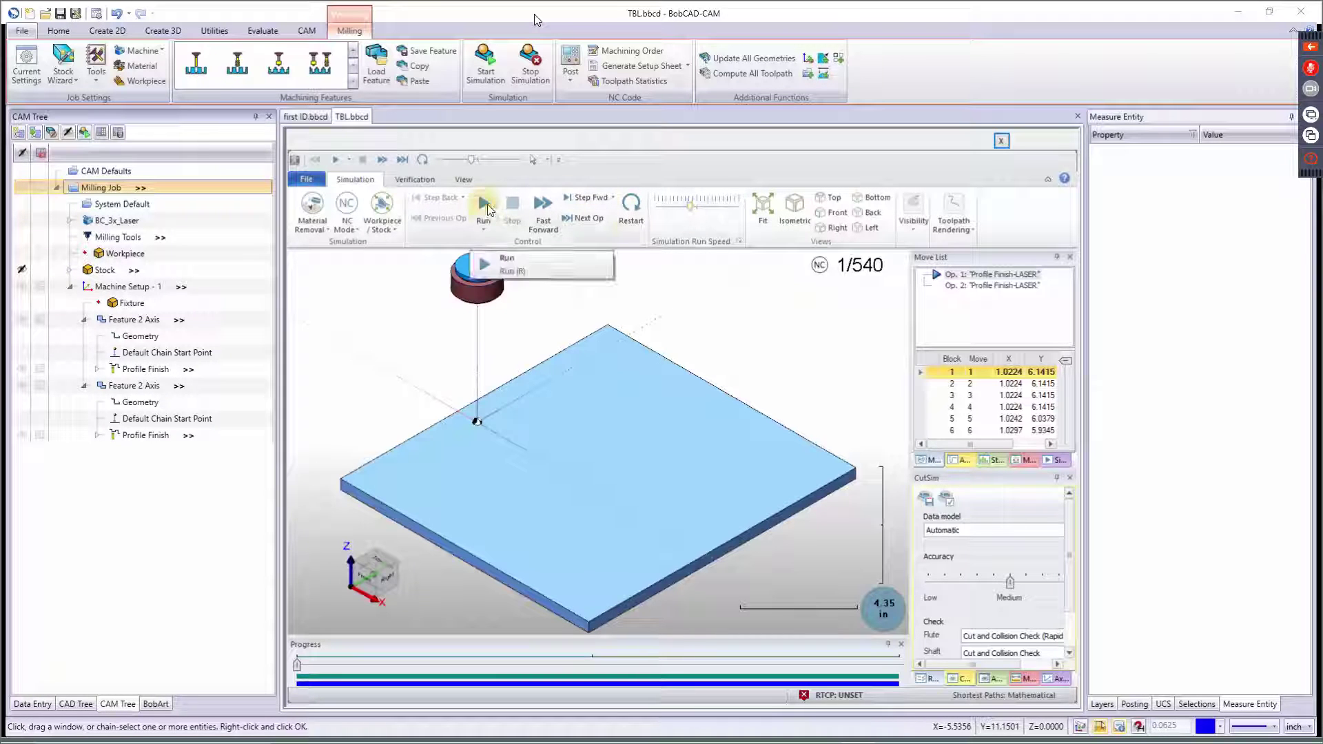
click(490, 222)
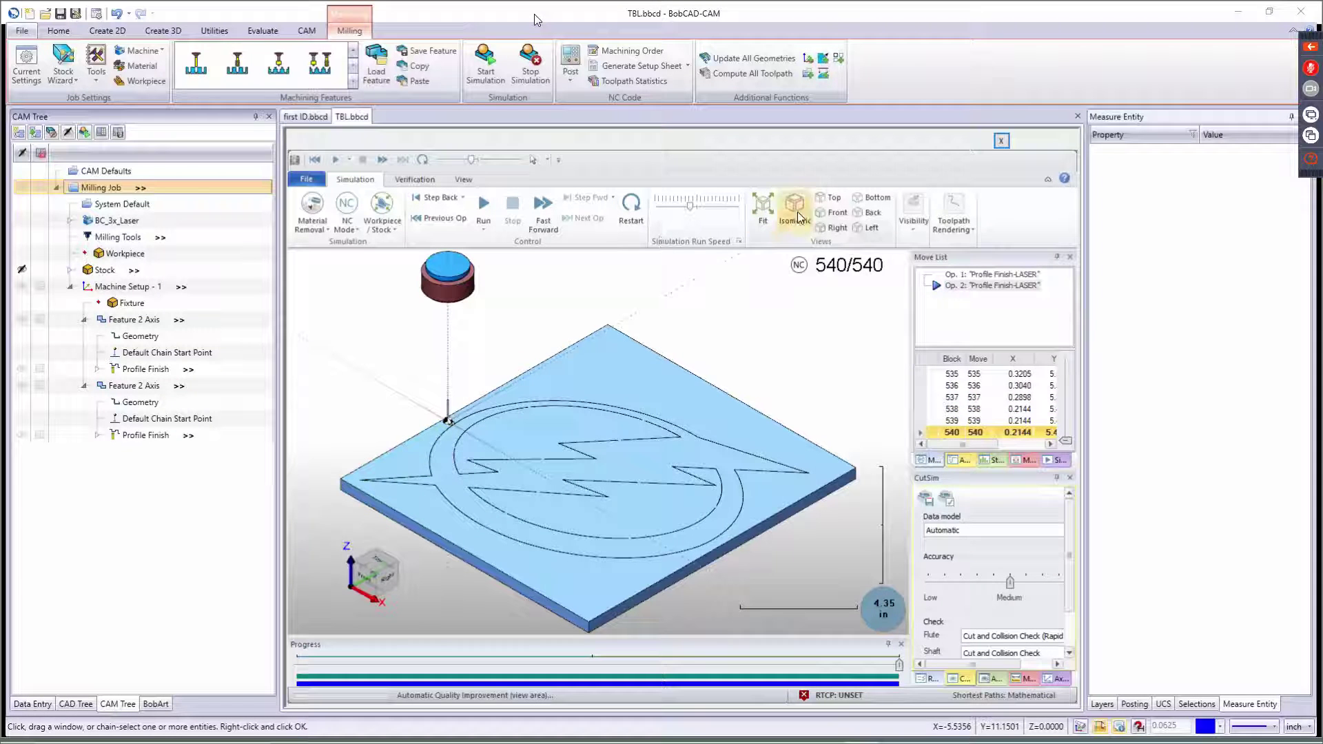
Examine the simulated cut from the top, checking the uncut tab gaps on the inner cutouts, and end the simulation
click(834, 201)
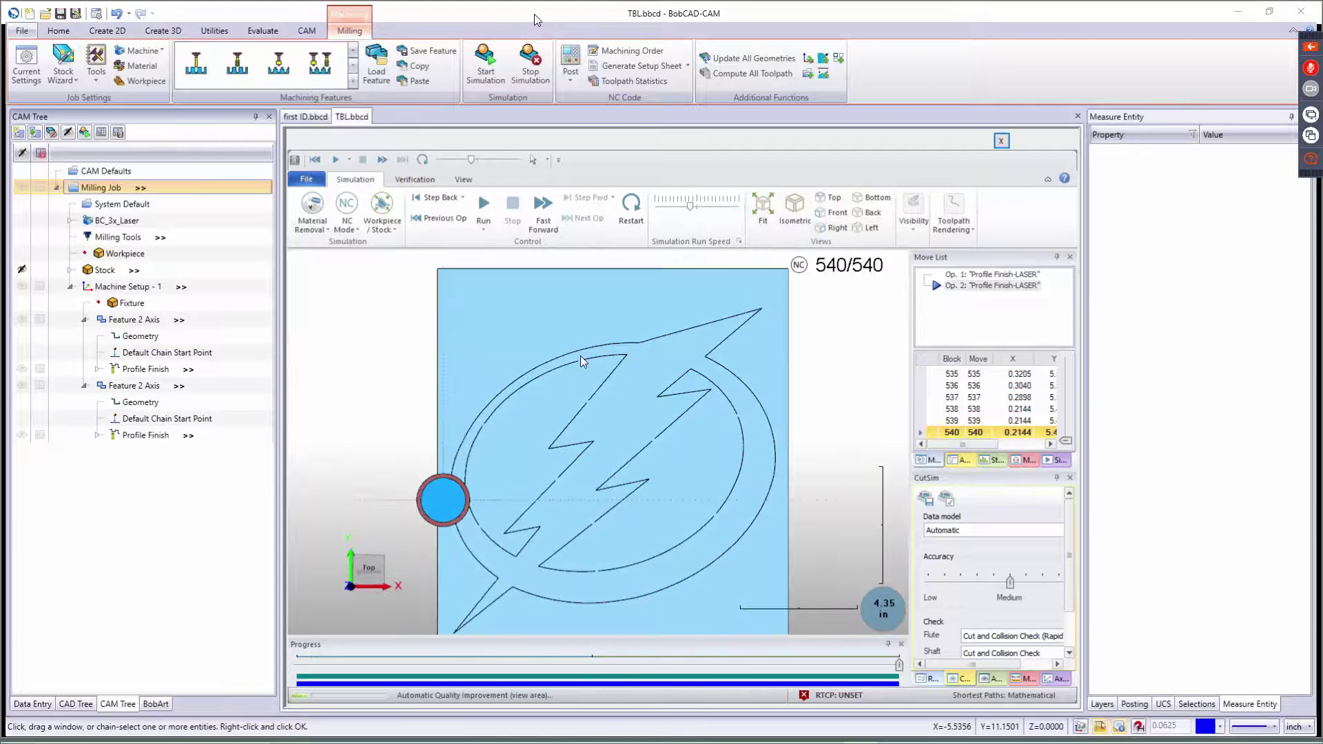
scroll(580, 359, up, 8)
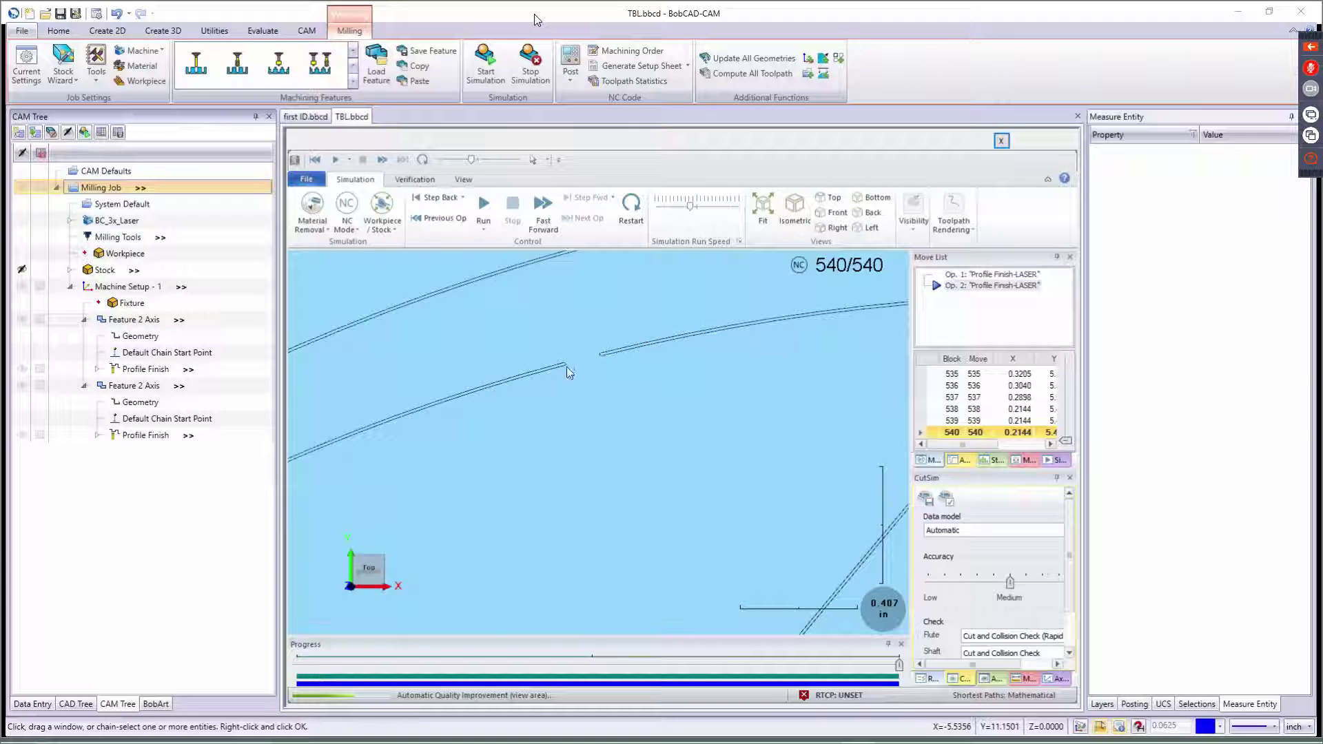
scroll(606, 353, down, 7)
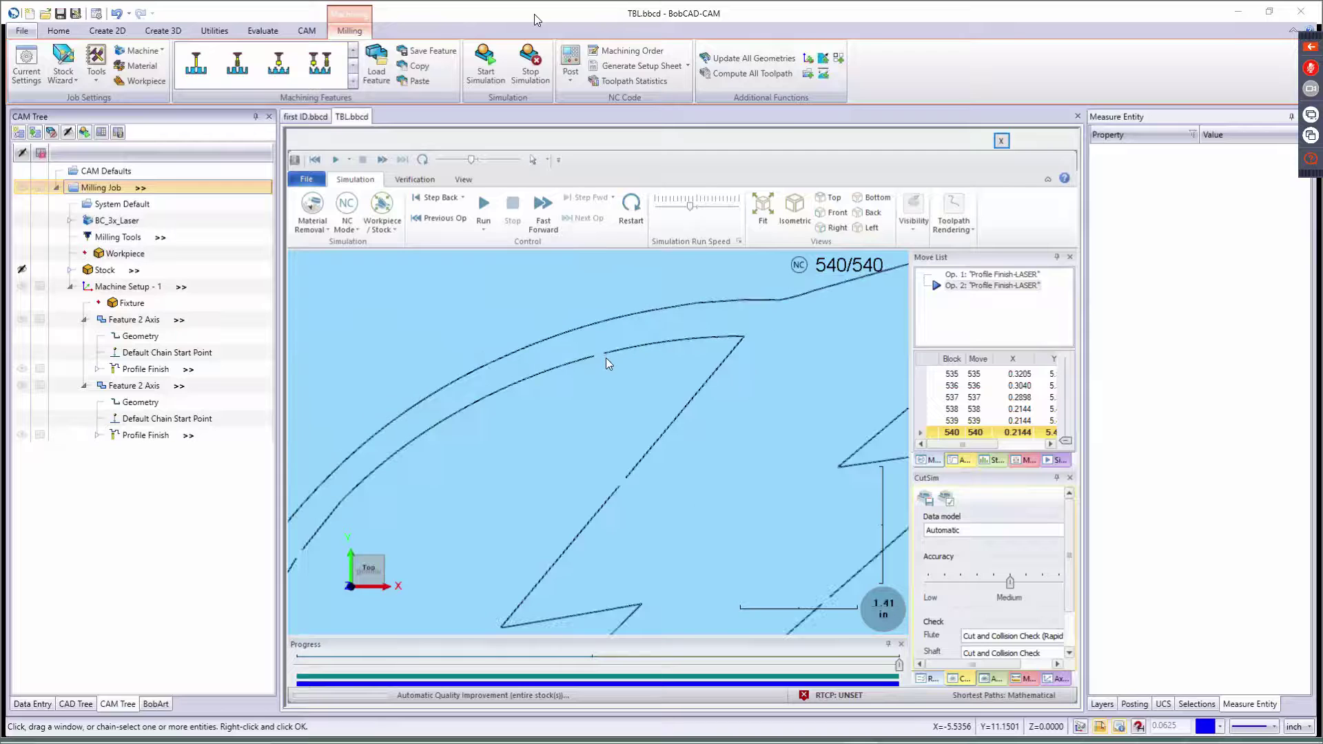
scroll(603, 362, down, 1)
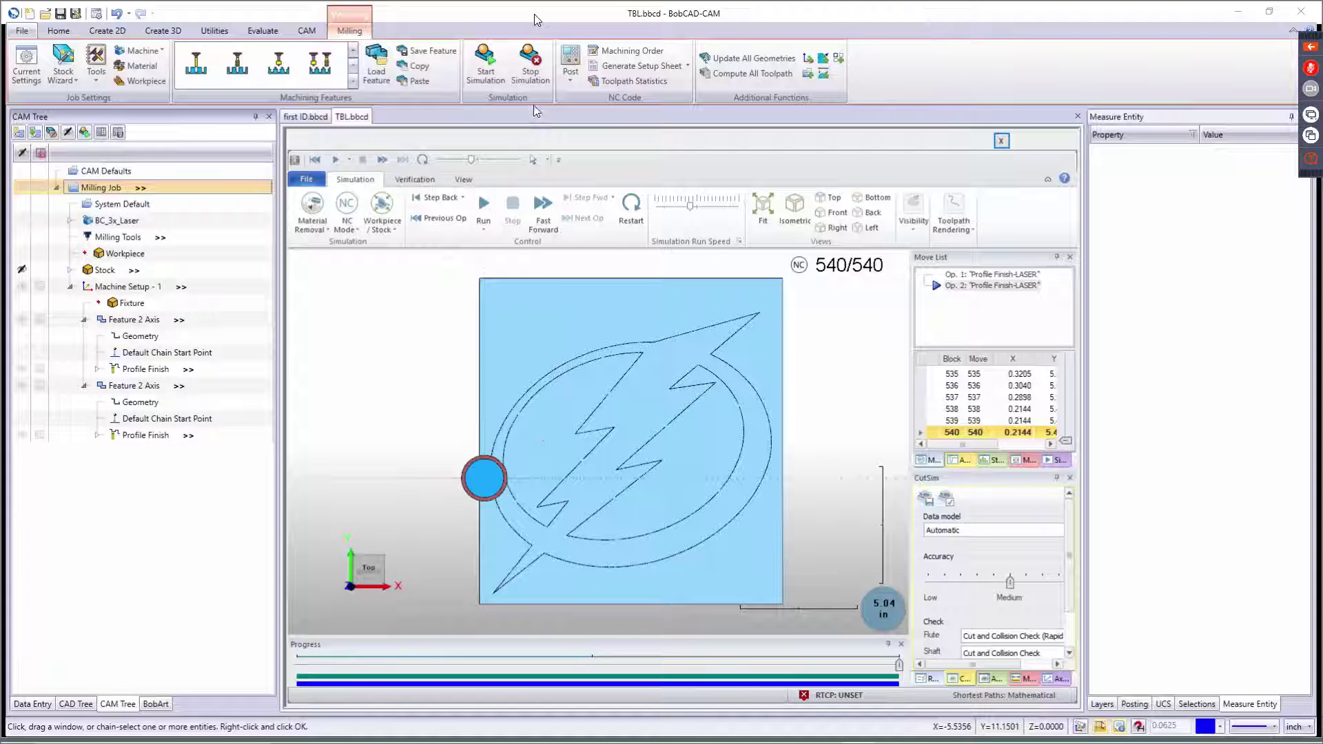
click(535, 74)
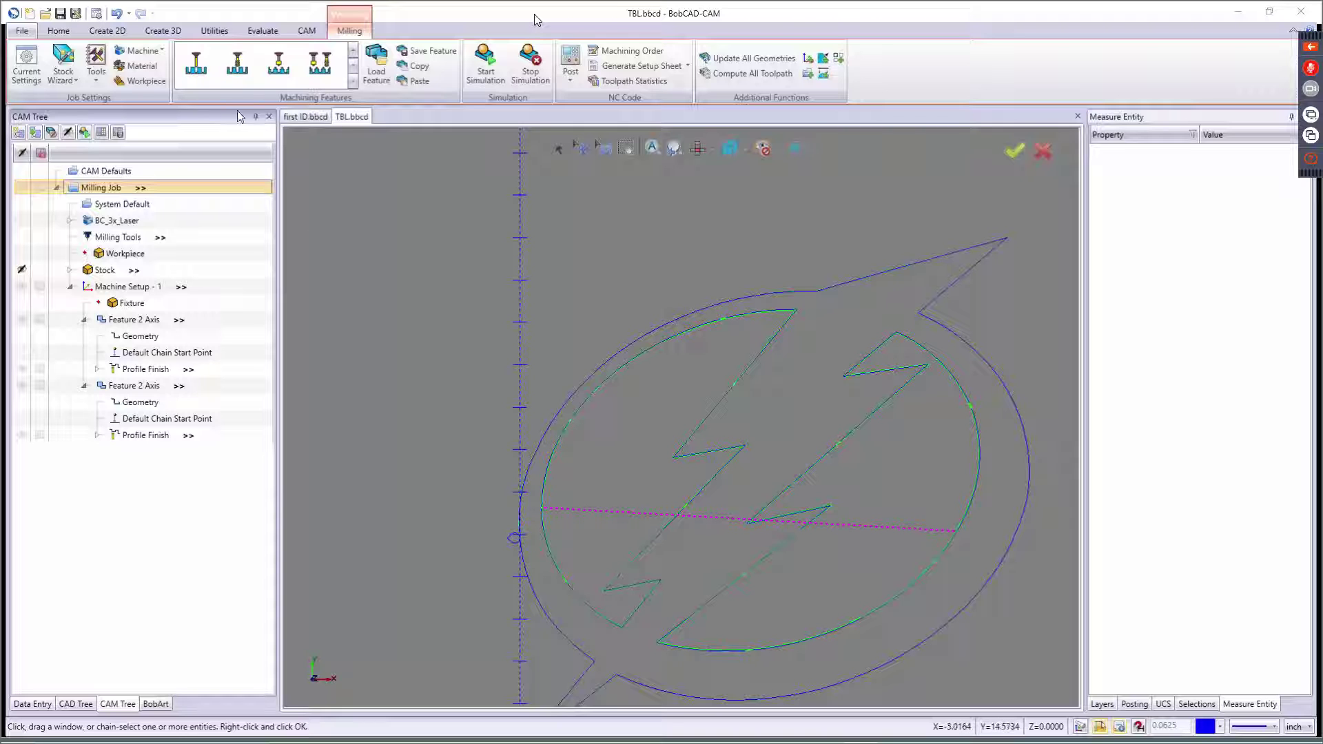
Switch to first ID.bbcd and start a new Milling job with the BC_3x_Mill machine and System Default template, continuing with the Stock Wizard
click(47, 14)
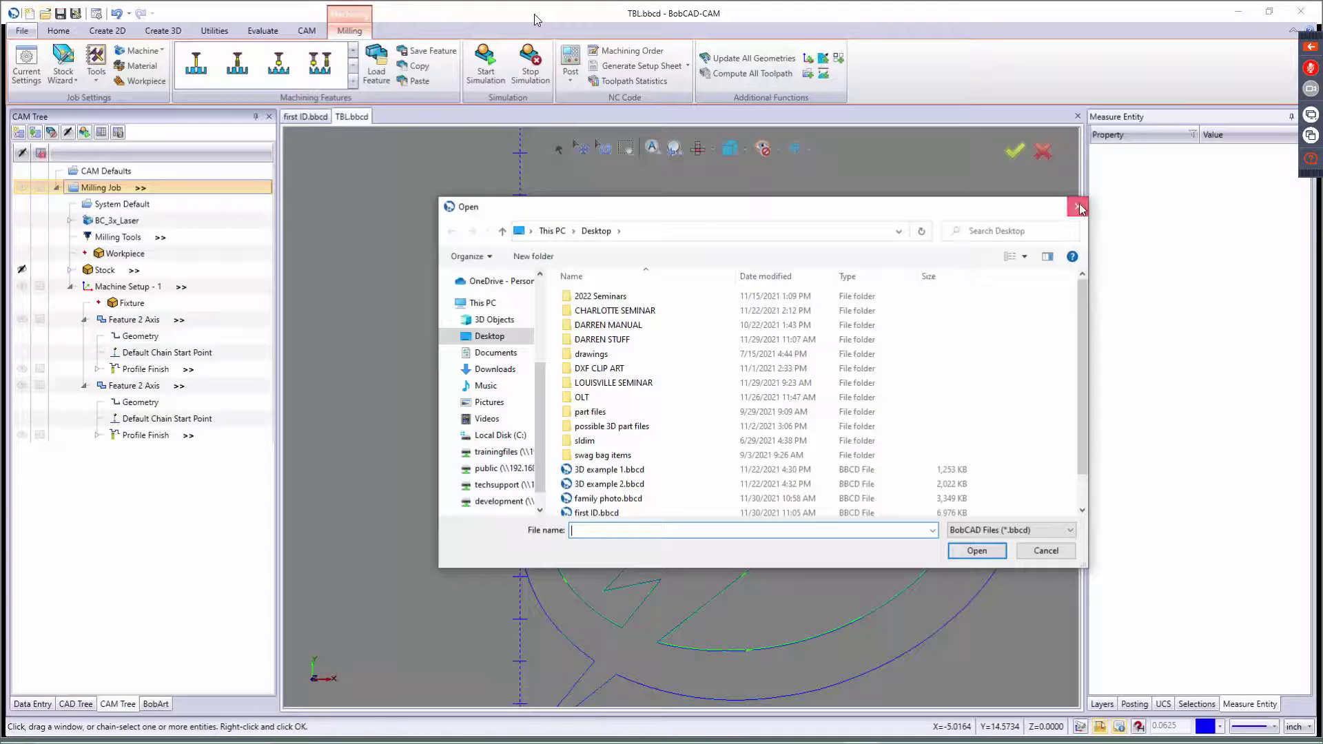
click(1078, 207)
click(311, 118)
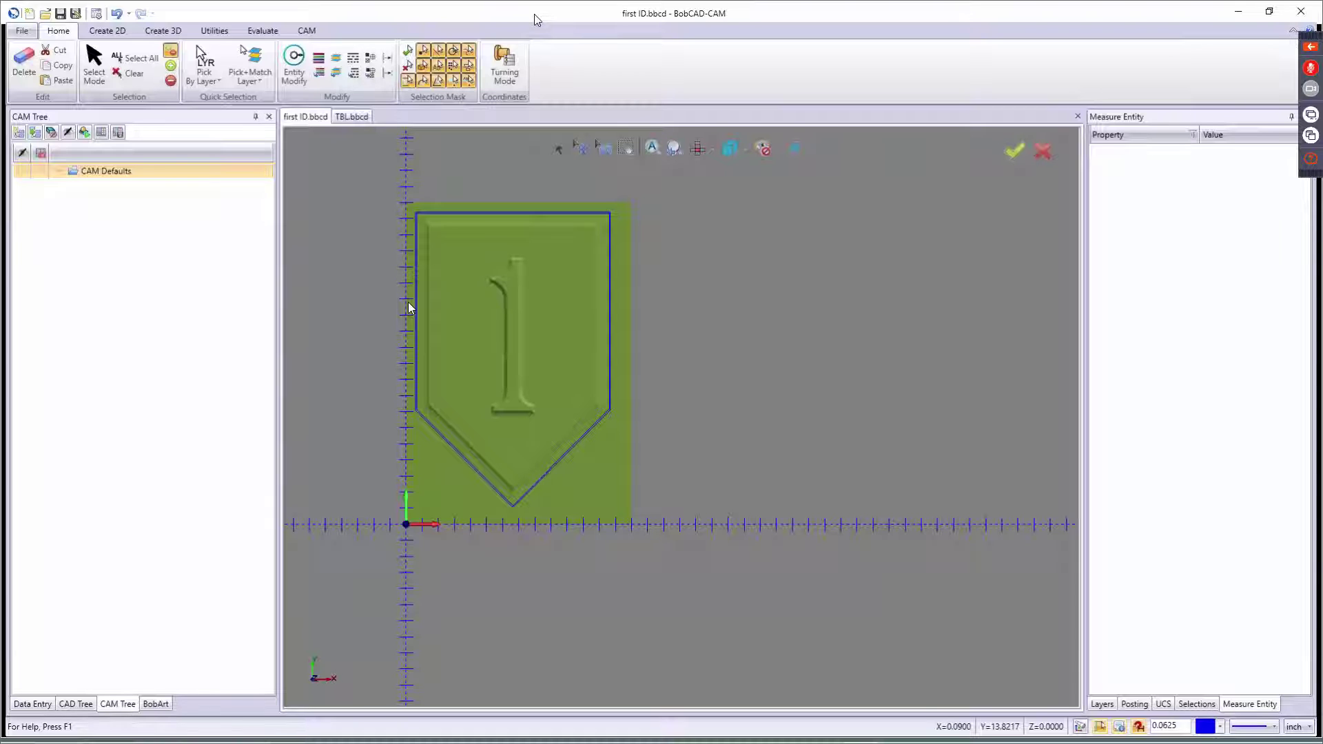
right_click(104, 172)
click(128, 182)
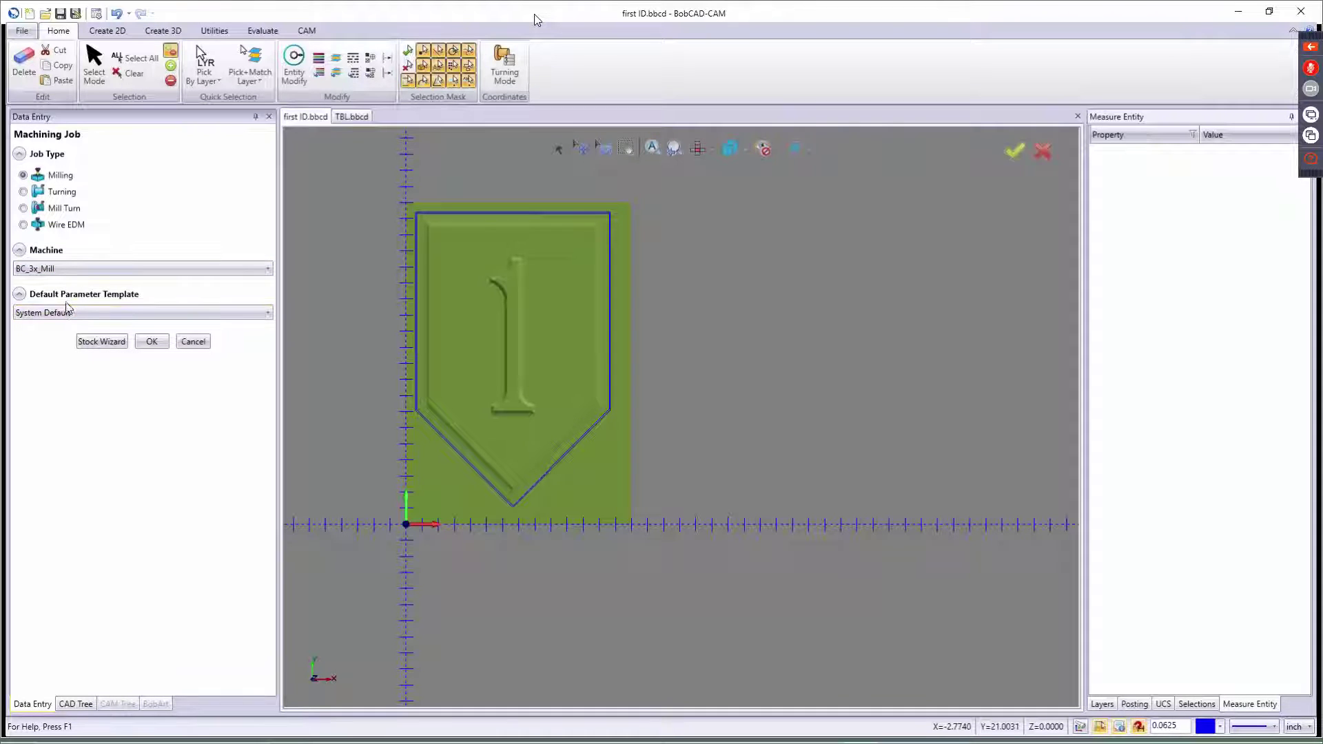
click(101, 343)
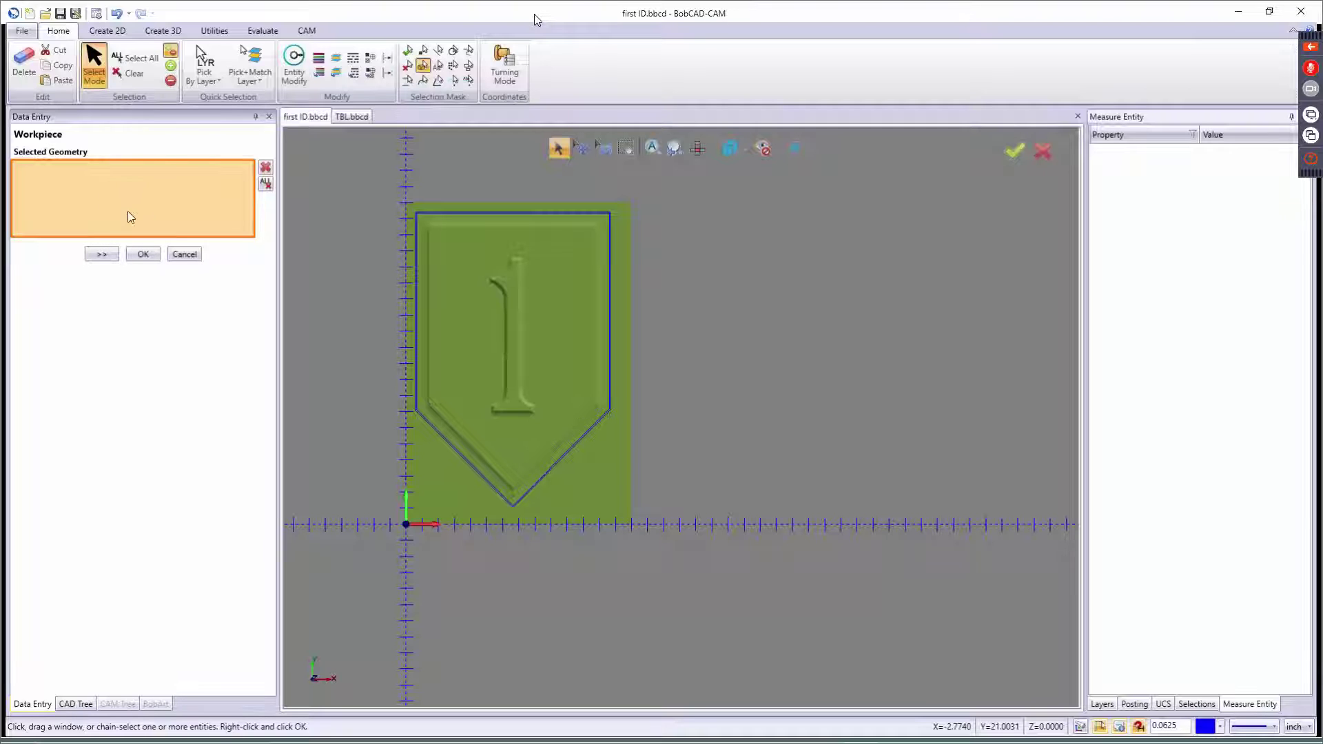
Leave the workpiece without geometry and accept rectangular stock of 14 × 20 × 0.25 in based on the graphics area
click(434, 239)
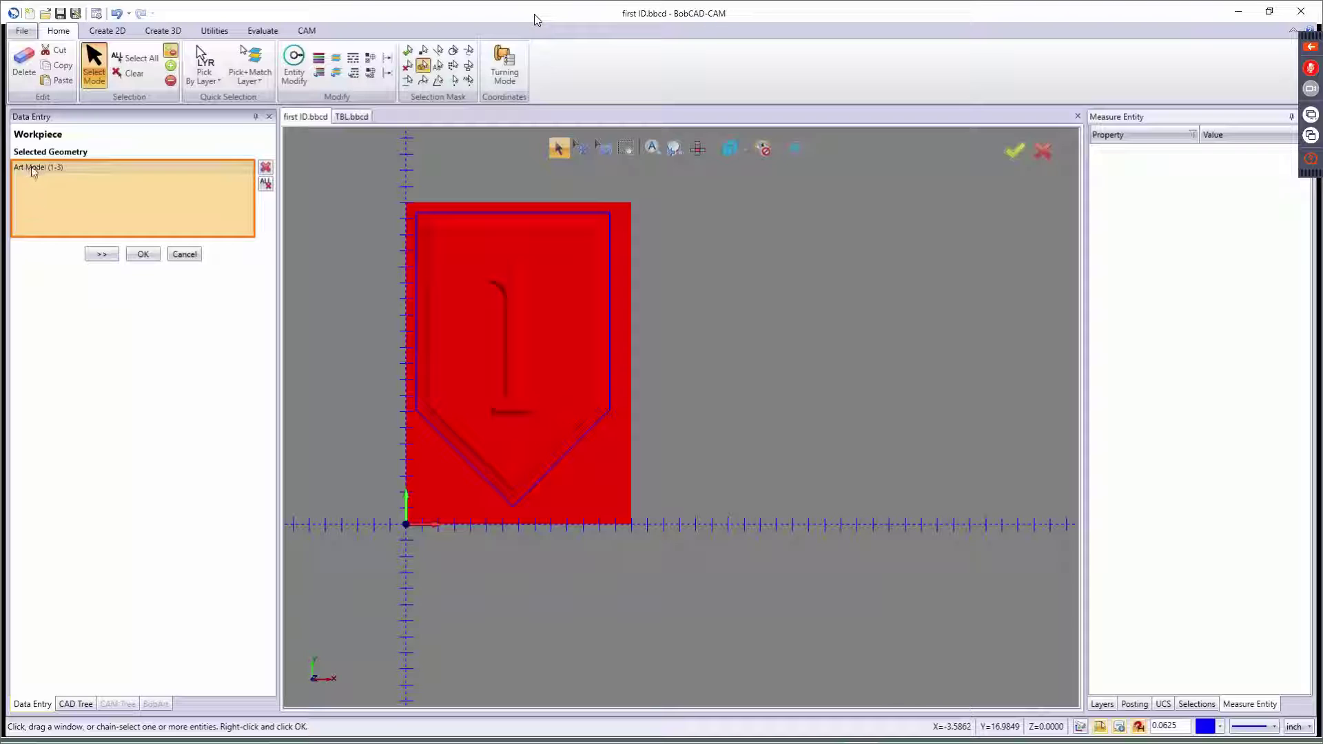
click(266, 183)
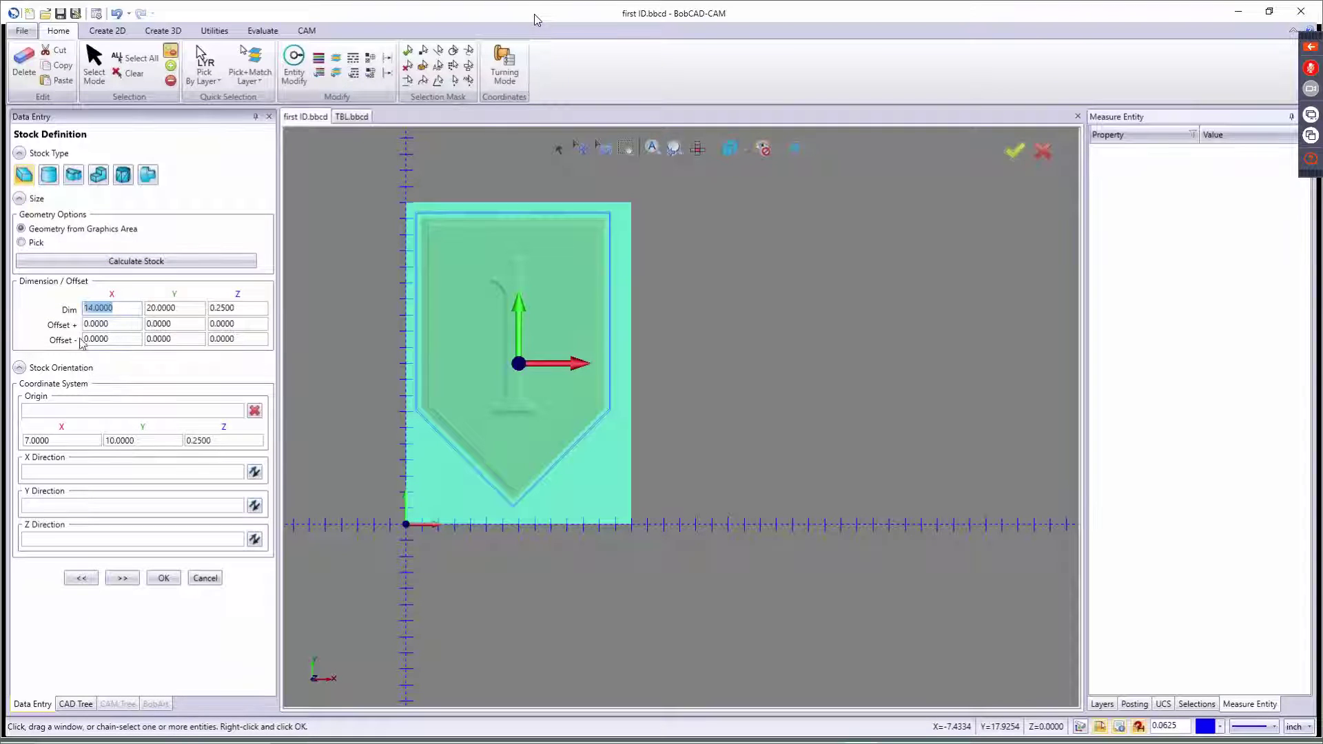
click(184, 308)
click(247, 308)
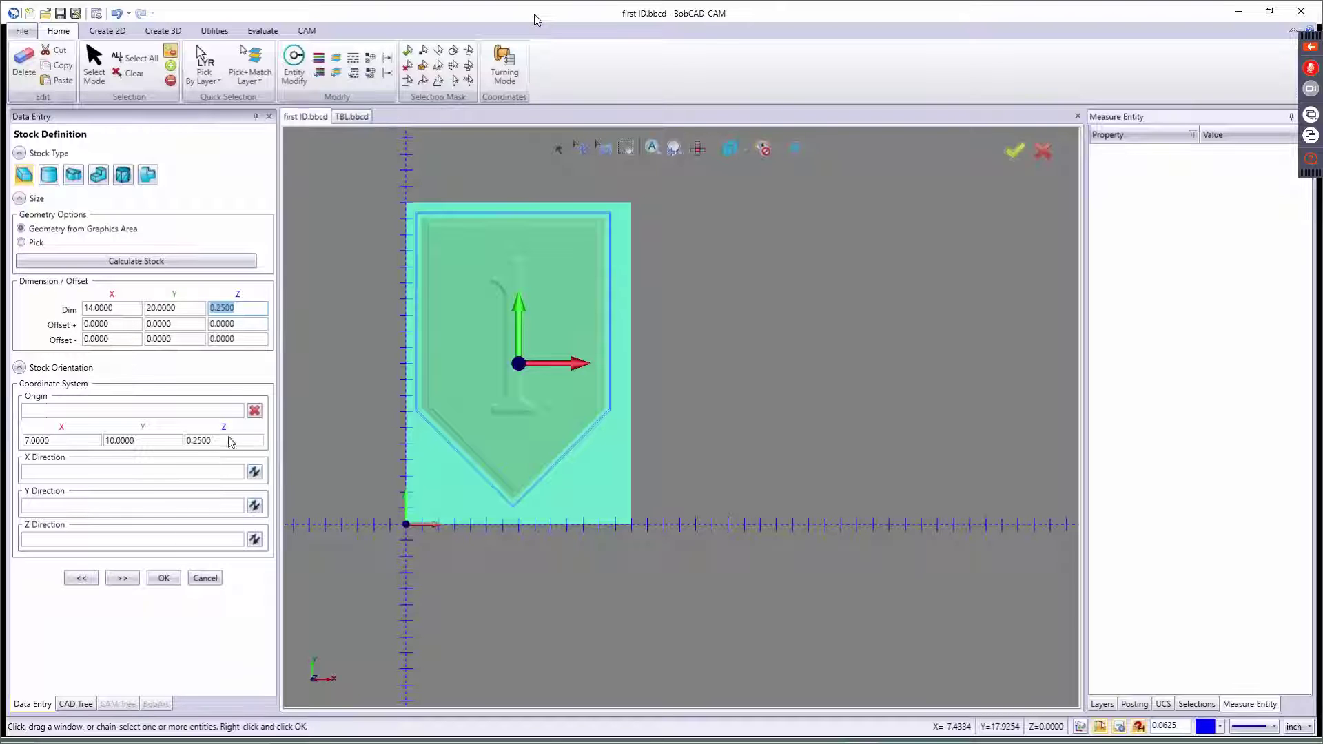
click(124, 579)
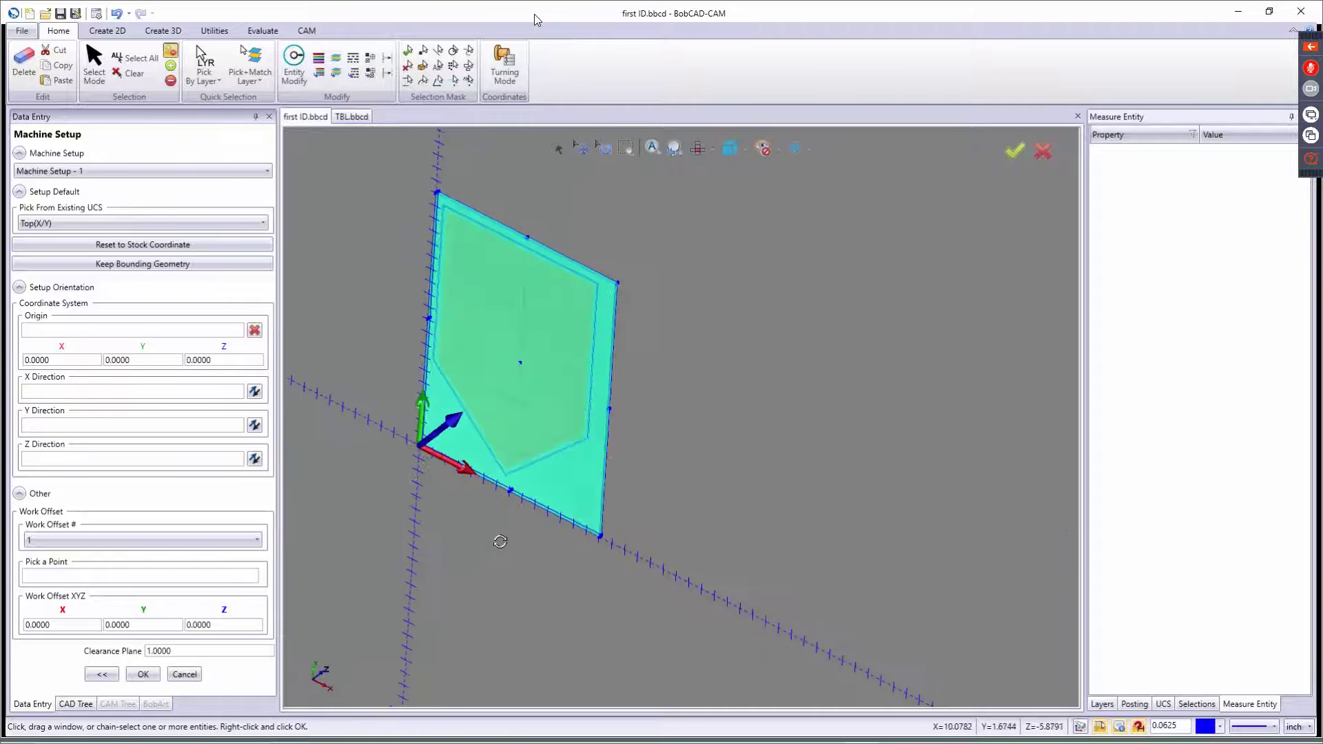
Place the Machine Setup - 1 origin on the stock's upper-face corner at X0, Y0, Z0.25 and finish the job setup
scroll(472, 478, up, 5)
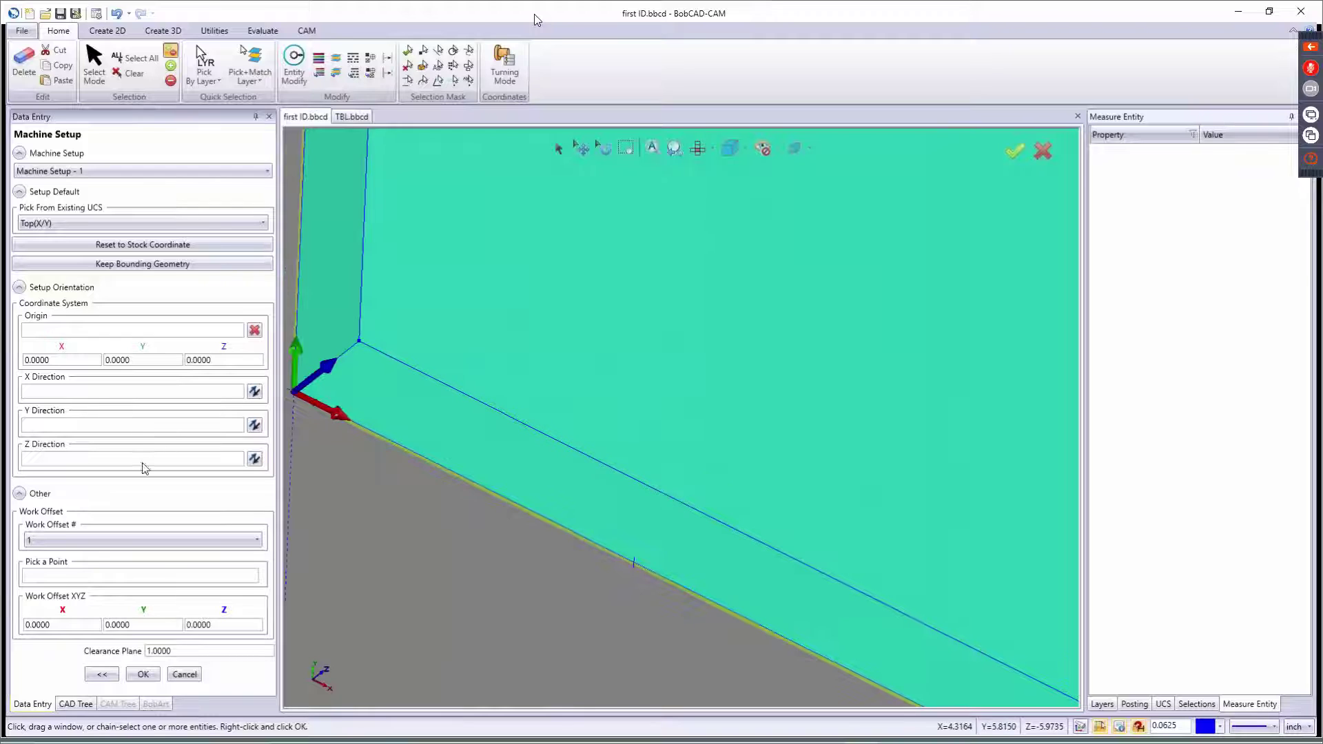
click(145, 330)
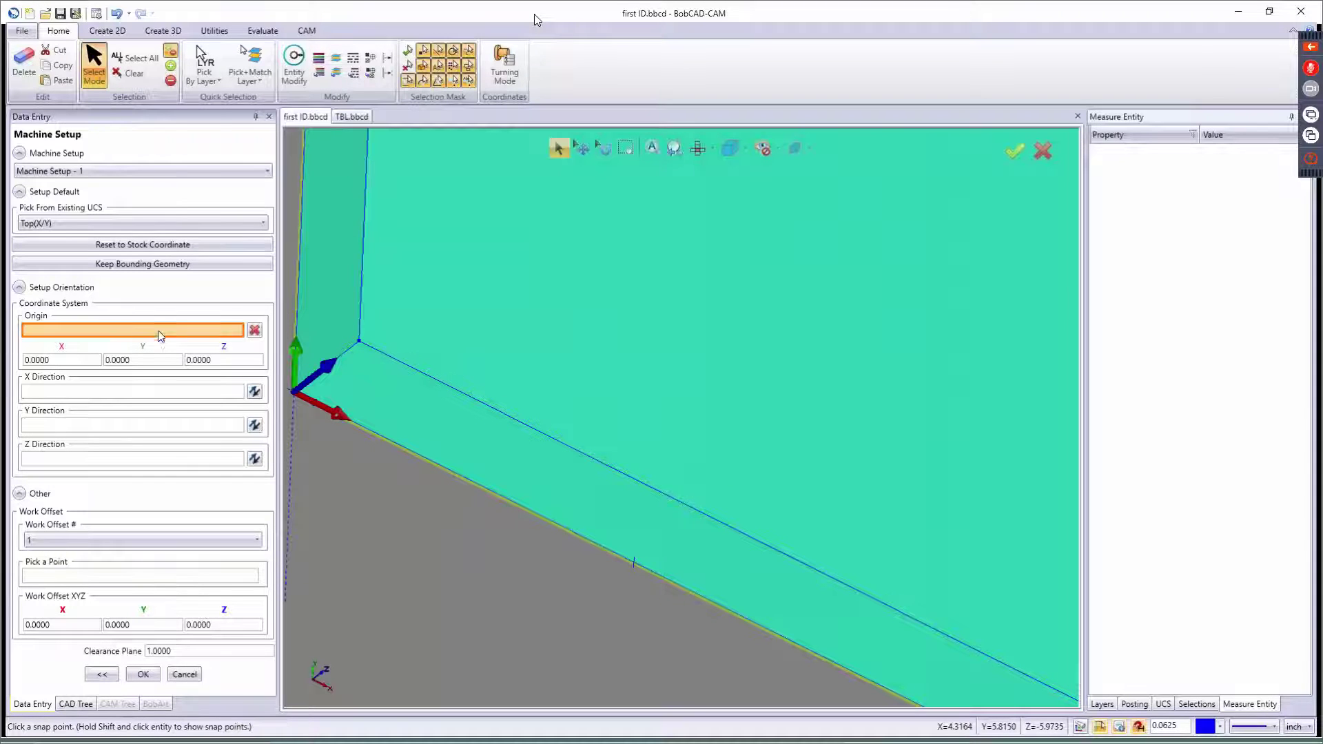
click(359, 340)
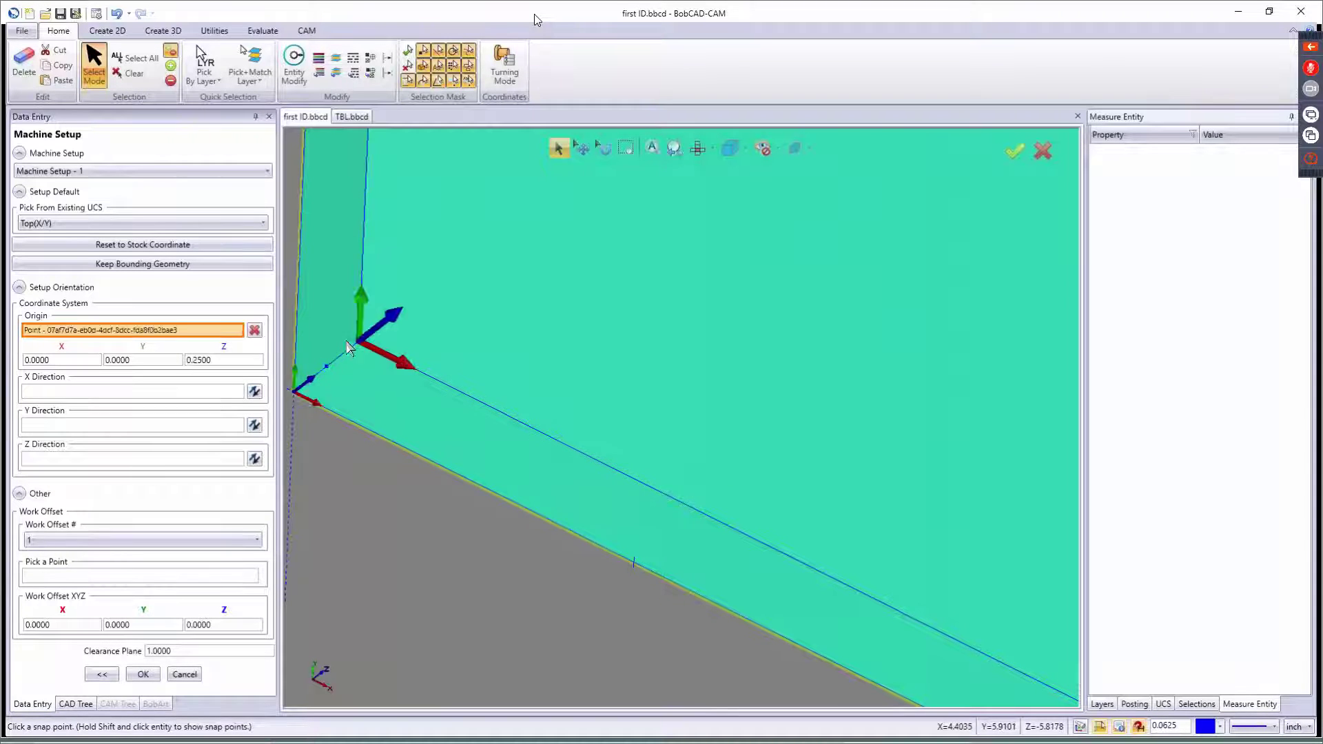
click(143, 674)
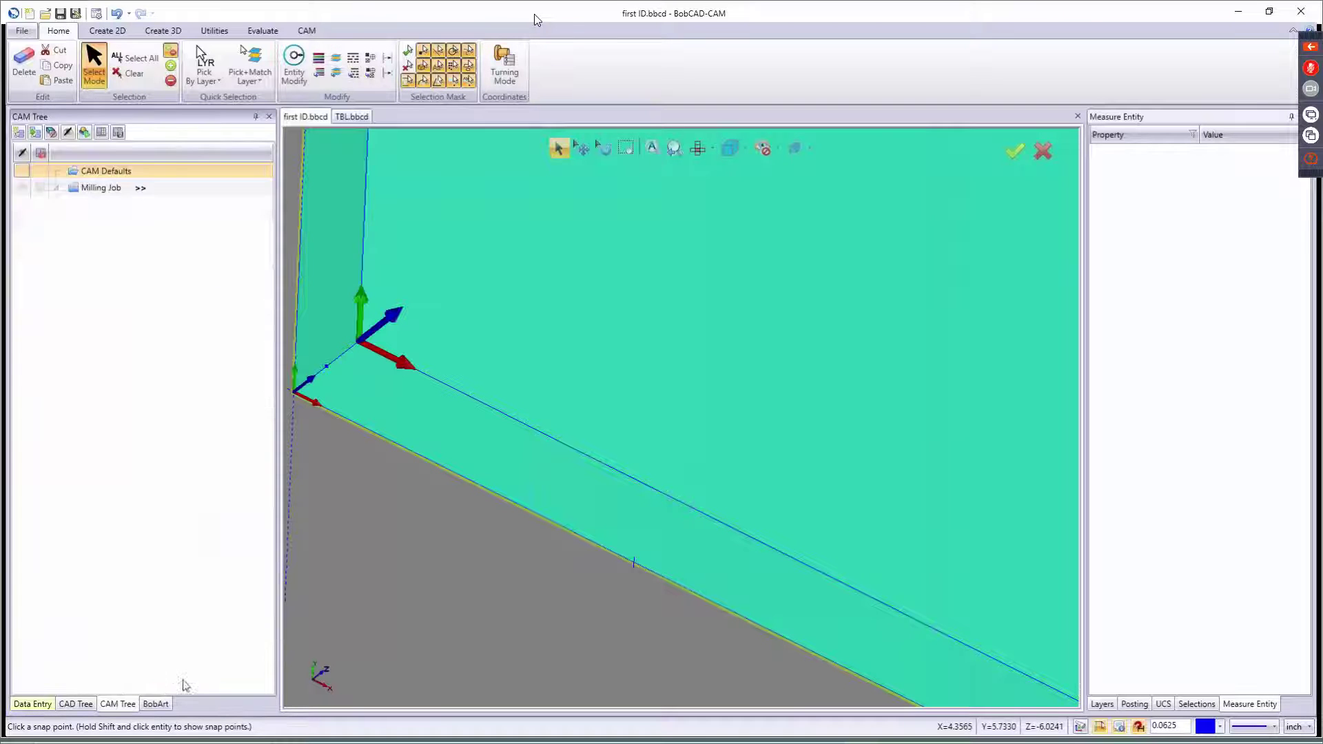
Hide the stock so that only the art model and its outlines are displayed
scroll(337, 641, down, 5)
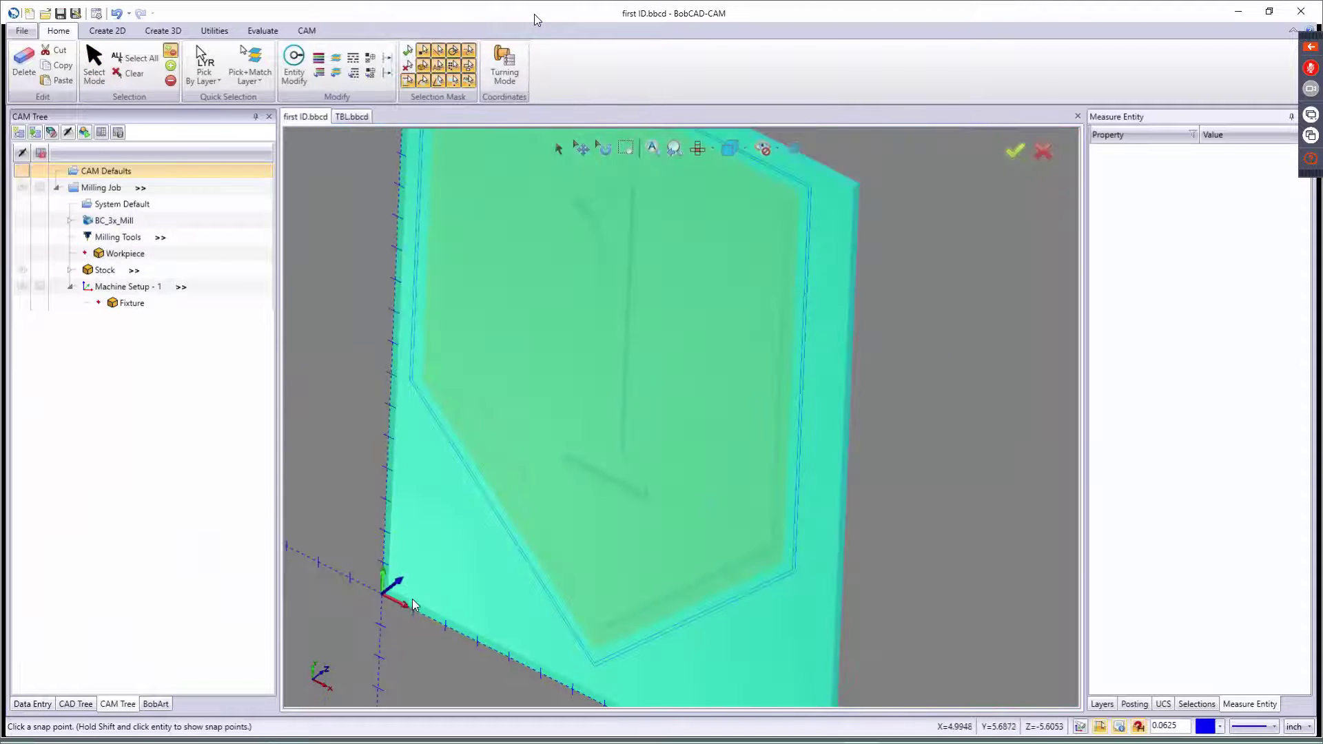
key(Home)
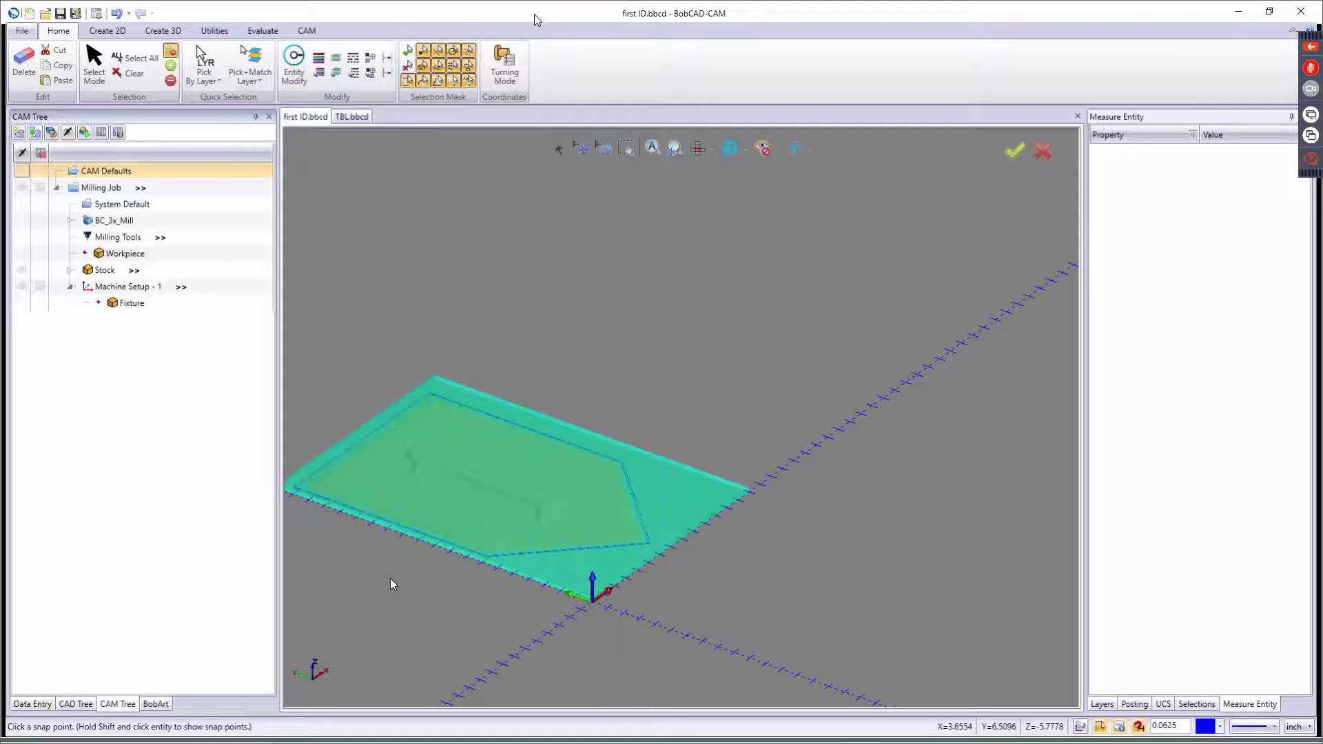
right_click(109, 272)
click(126, 330)
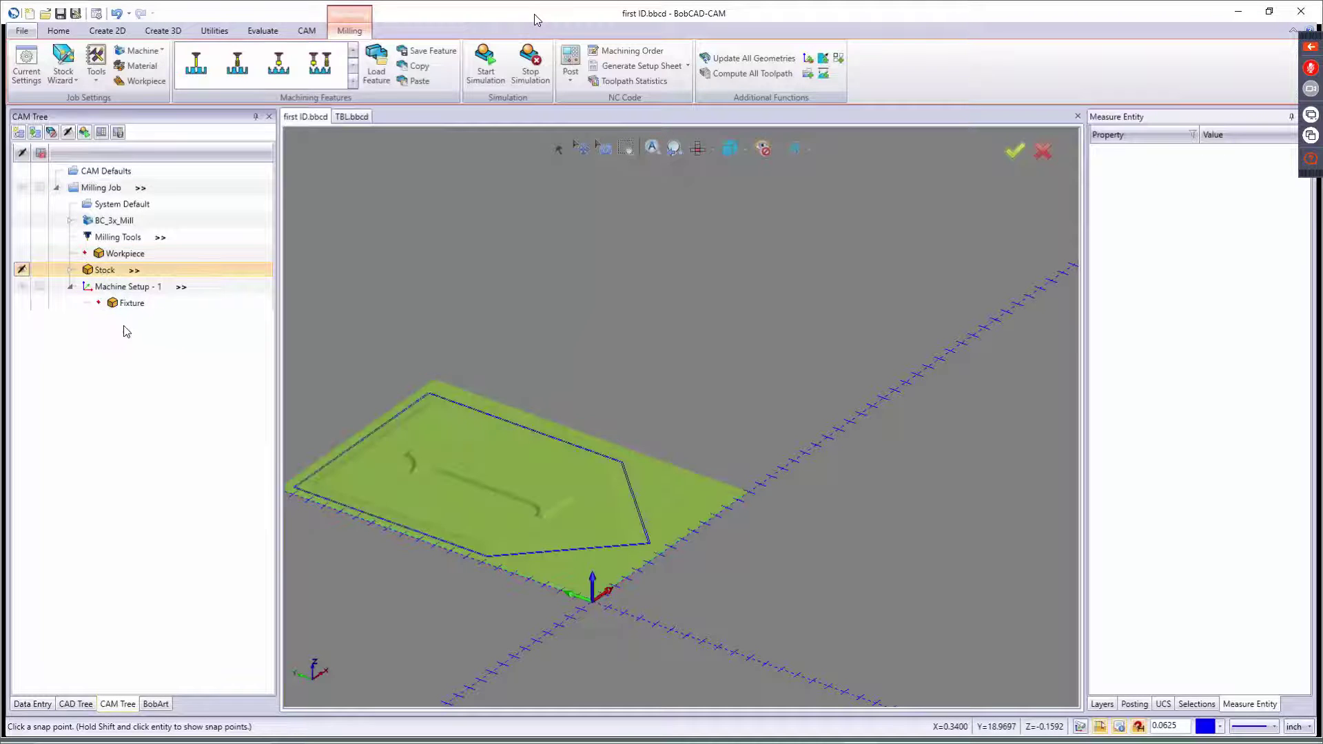
Add a Mill 3 Axis feature to Machine Setup - 1 and select the art model as its geometry
right_click(107, 289)
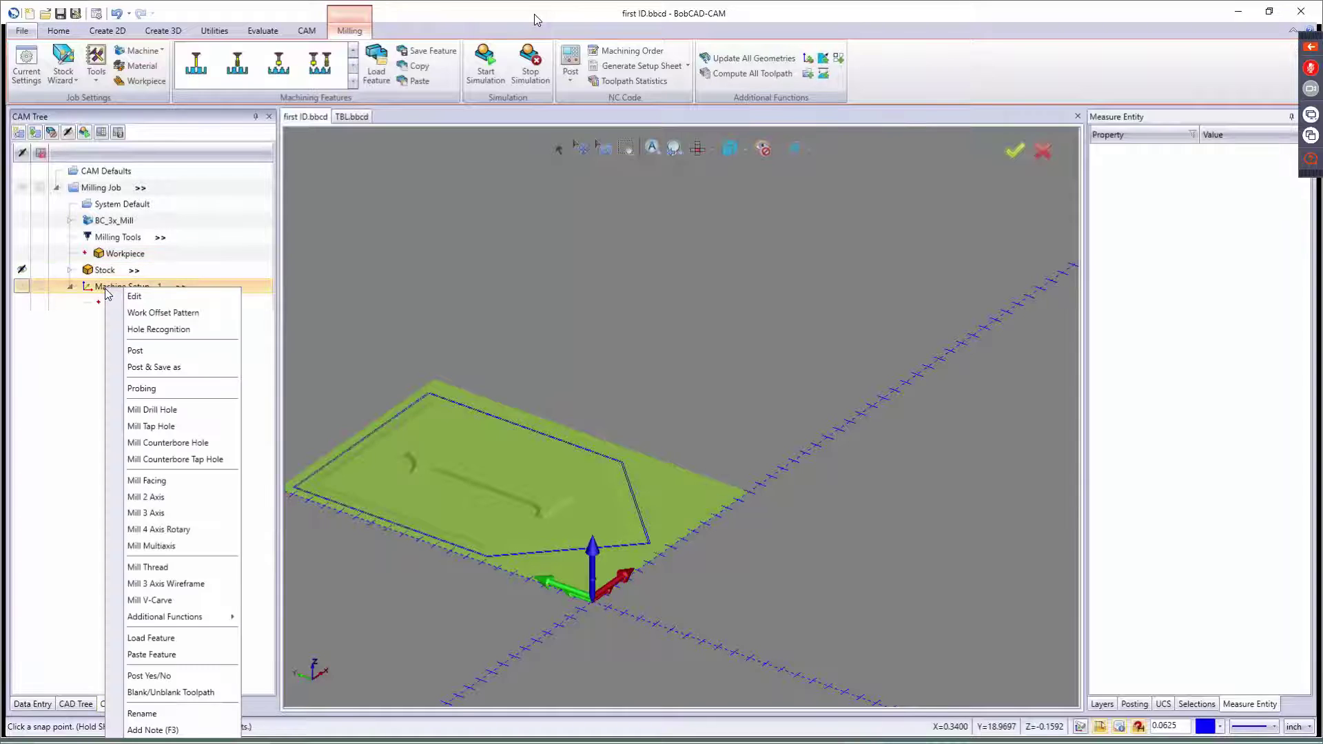
click(129, 514)
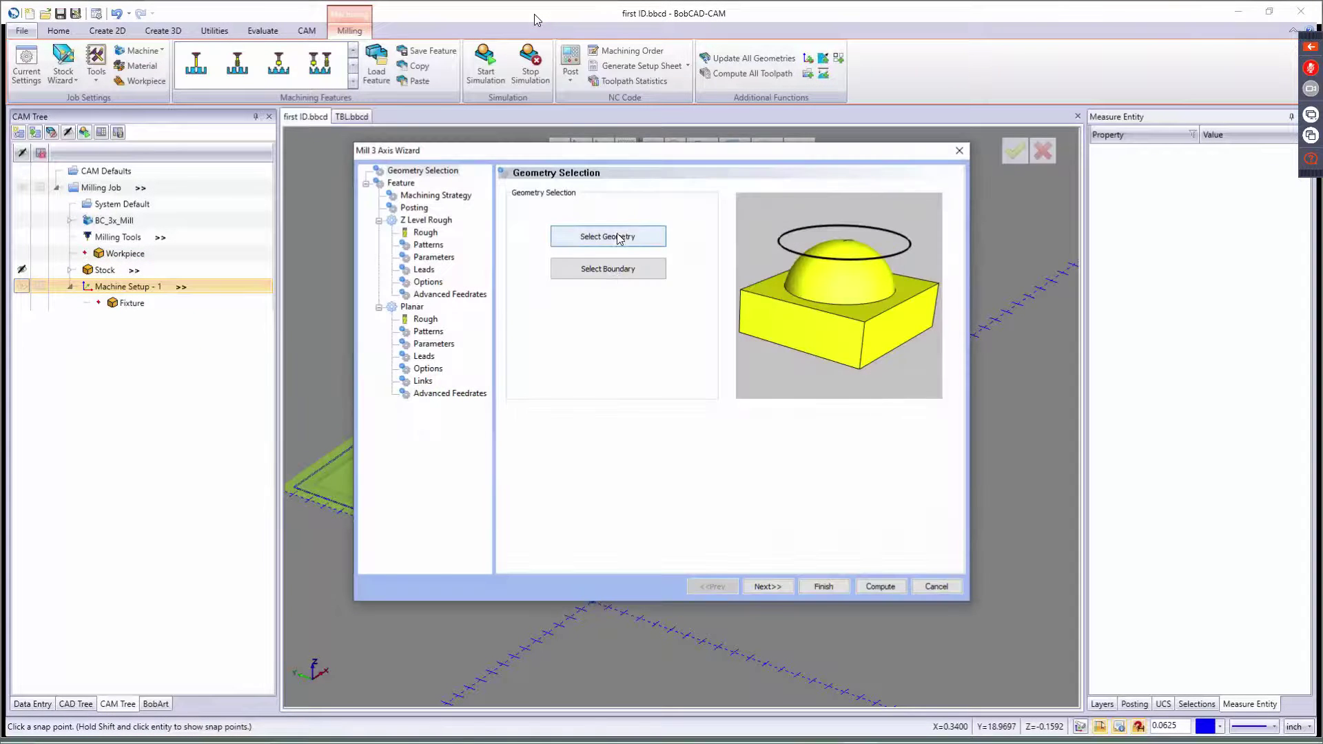
click(619, 237)
click(440, 424)
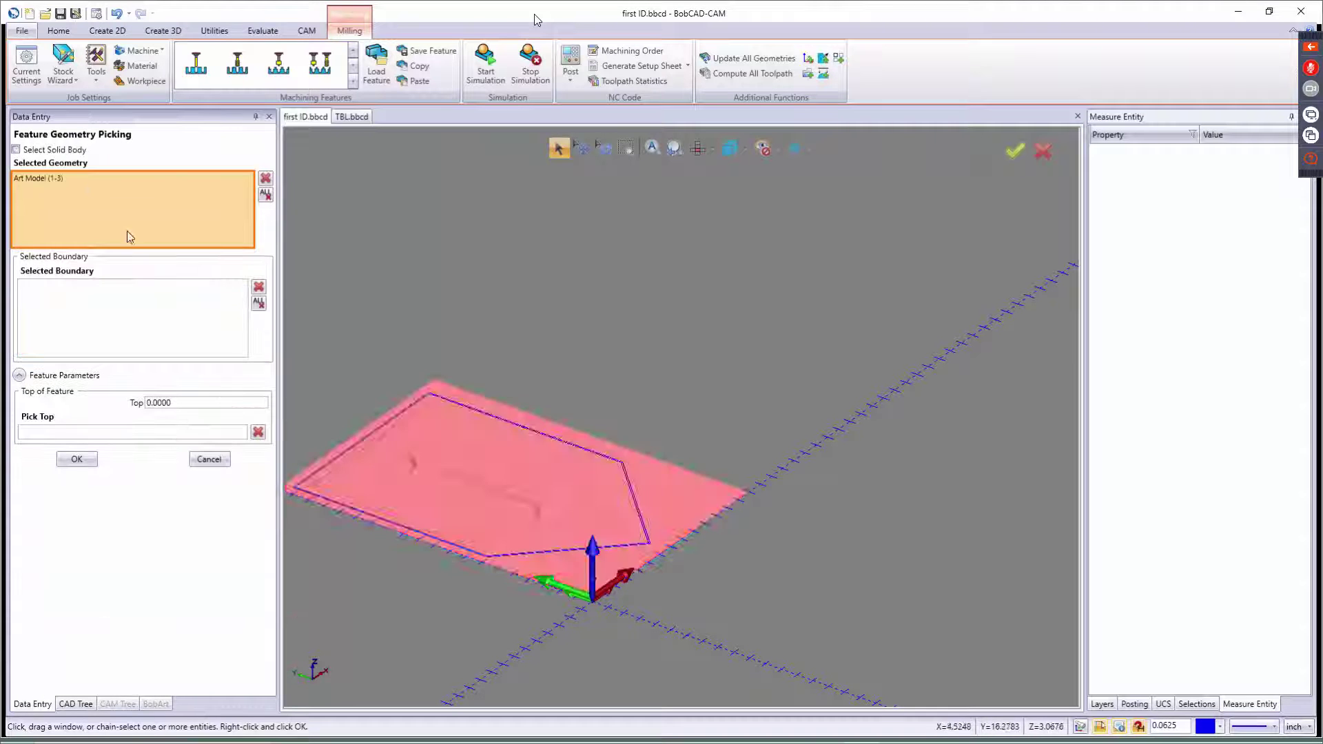
Assign the outer of the two closely spaced outlines on the art model as the feature's boundary and accept the picks
click(86, 327)
scroll(407, 393, up, 5)
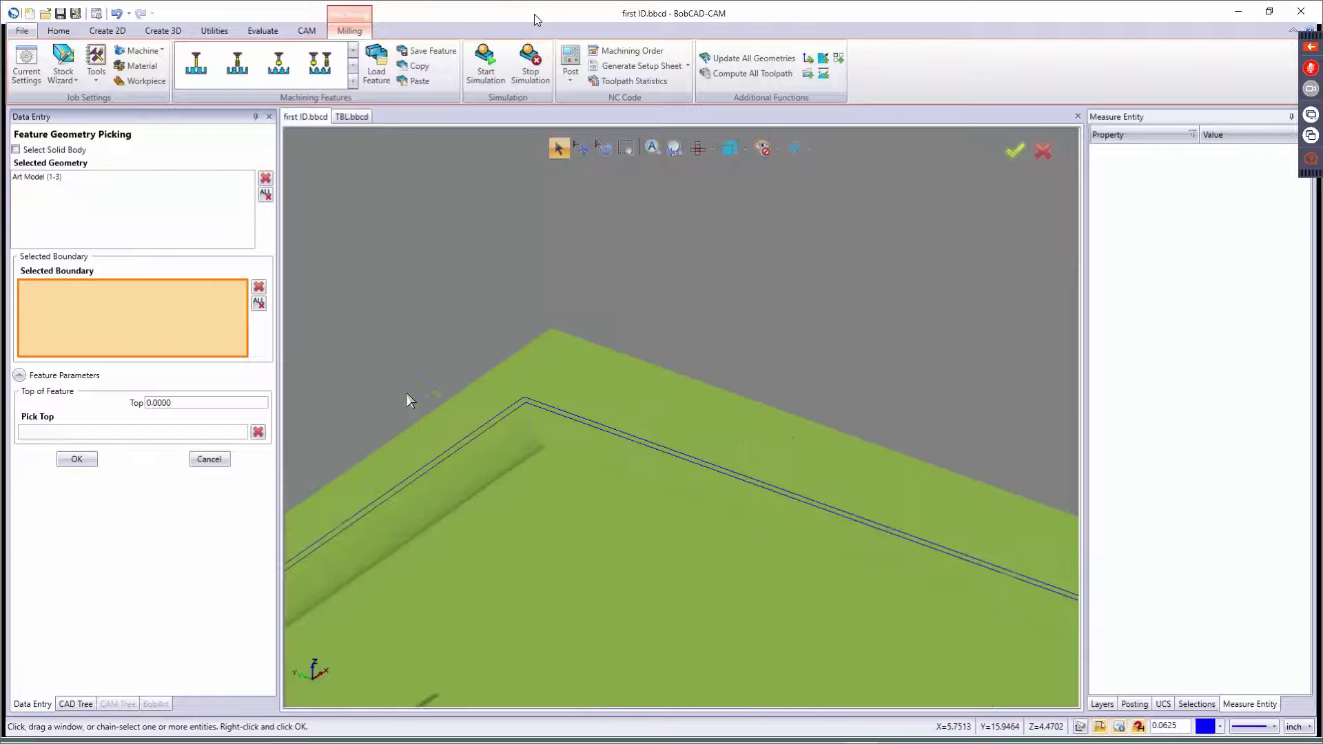
scroll(406, 393, up, 3)
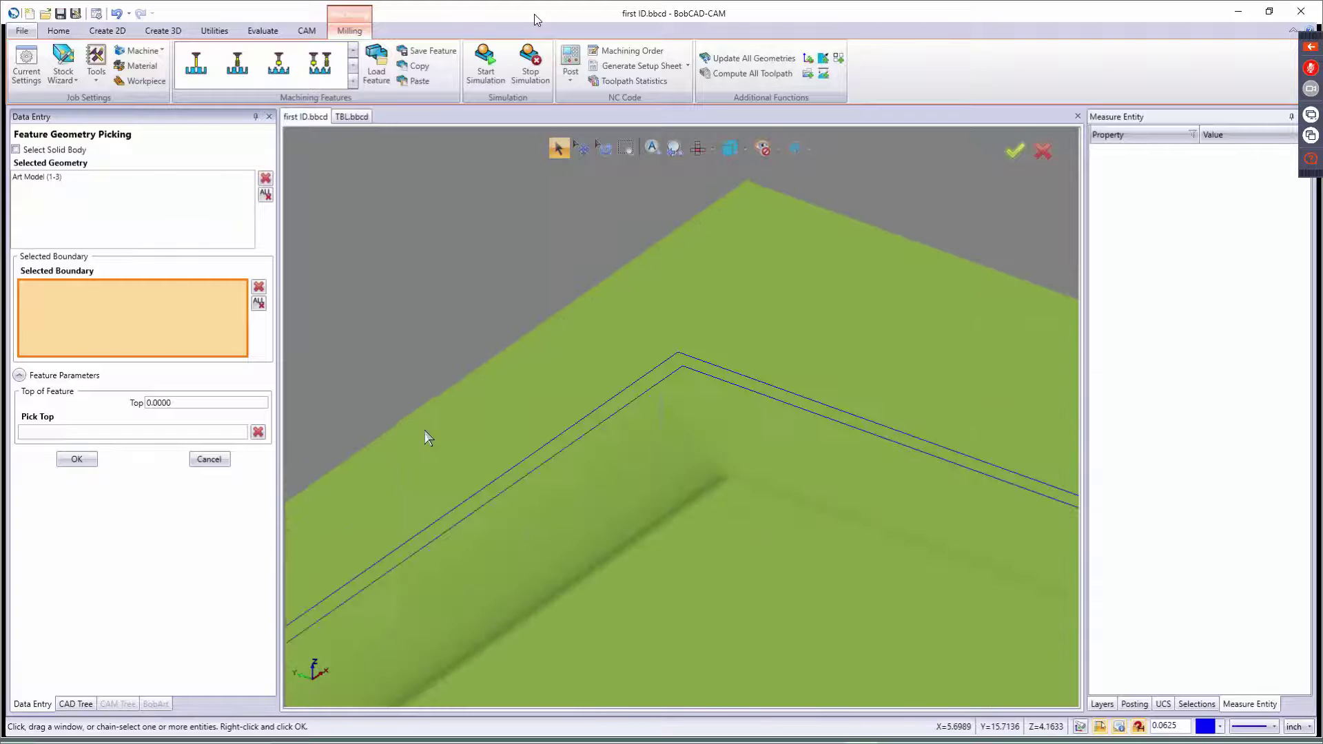
click(497, 481)
scroll(546, 444, down, 2)
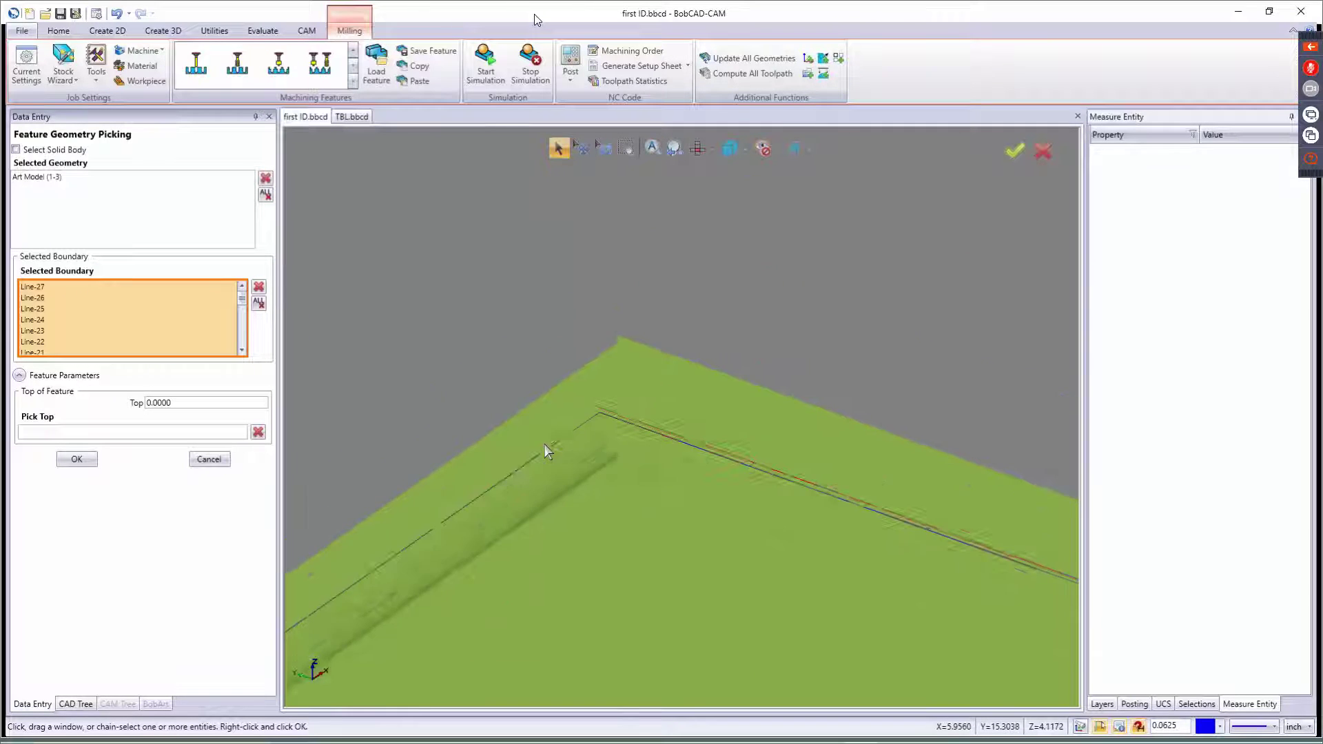
scroll(544, 443, down, 4)
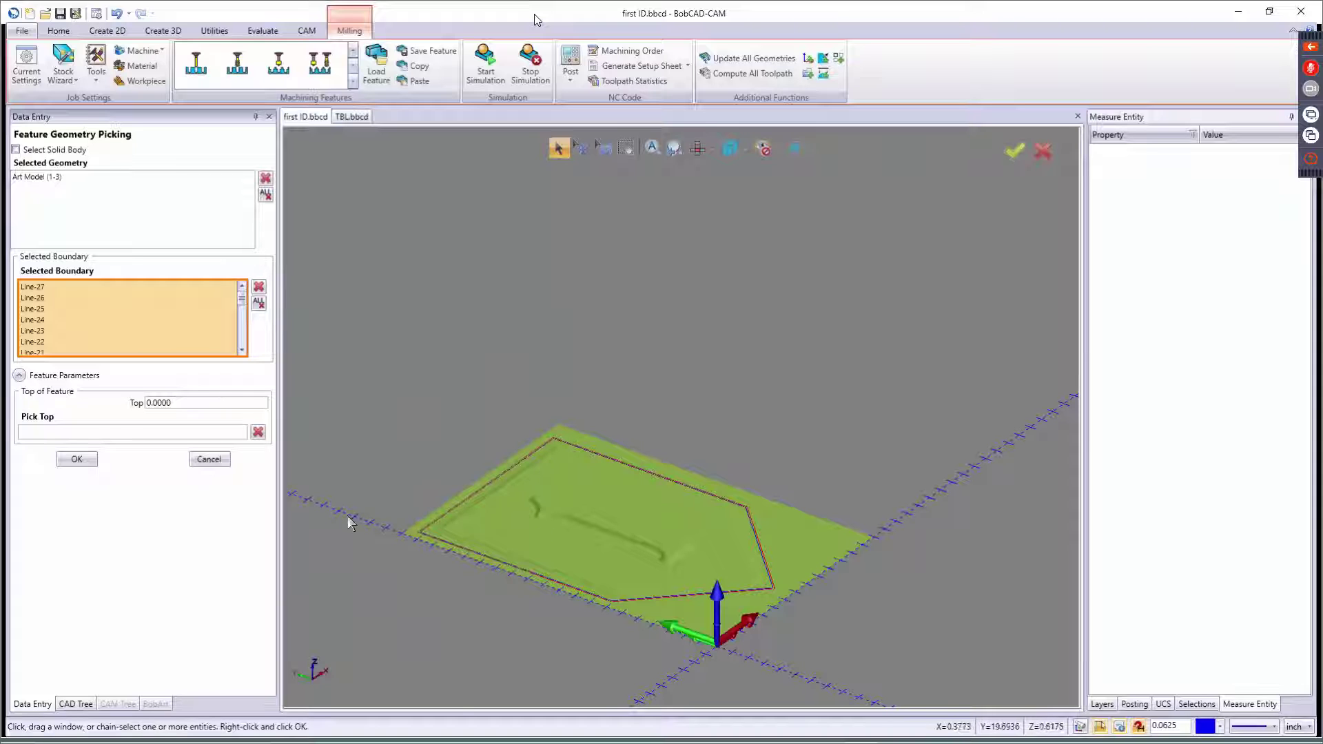
click(76, 459)
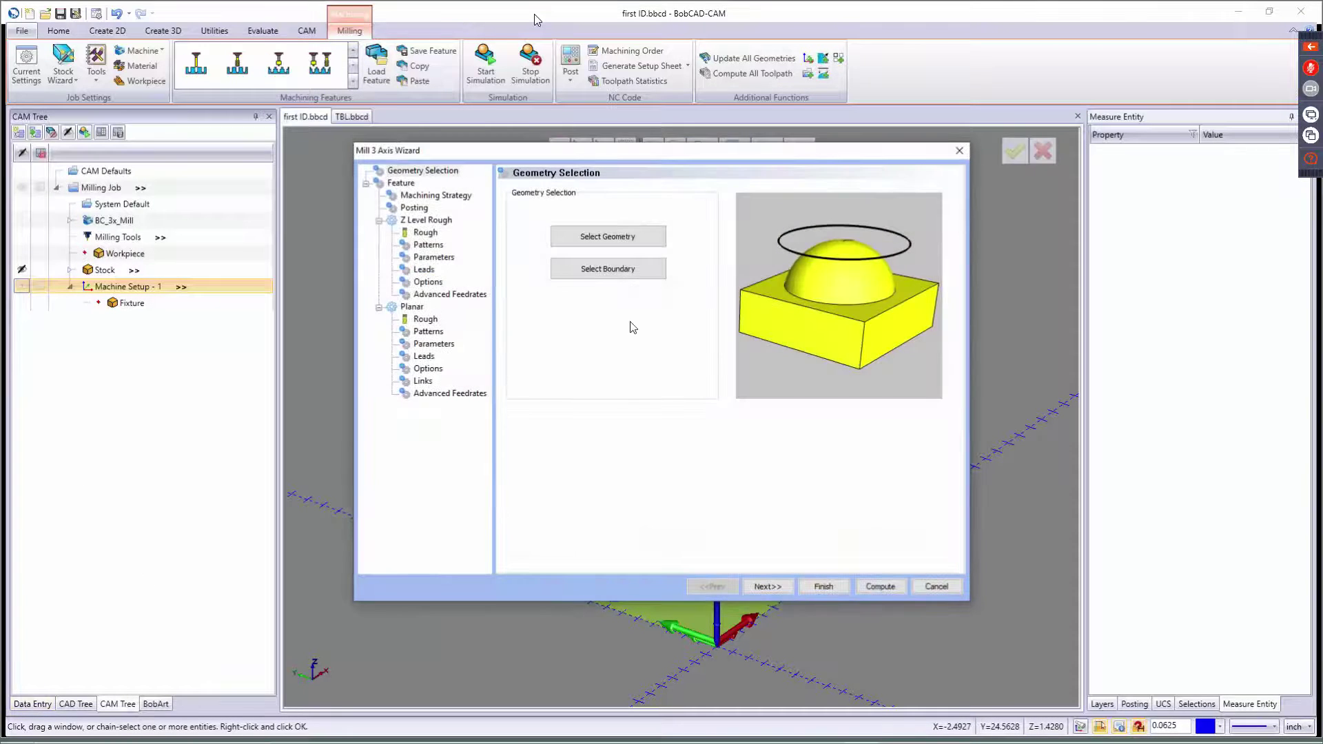
Accept the default material approach values and change the machining strategy to Planar only
click(768, 586)
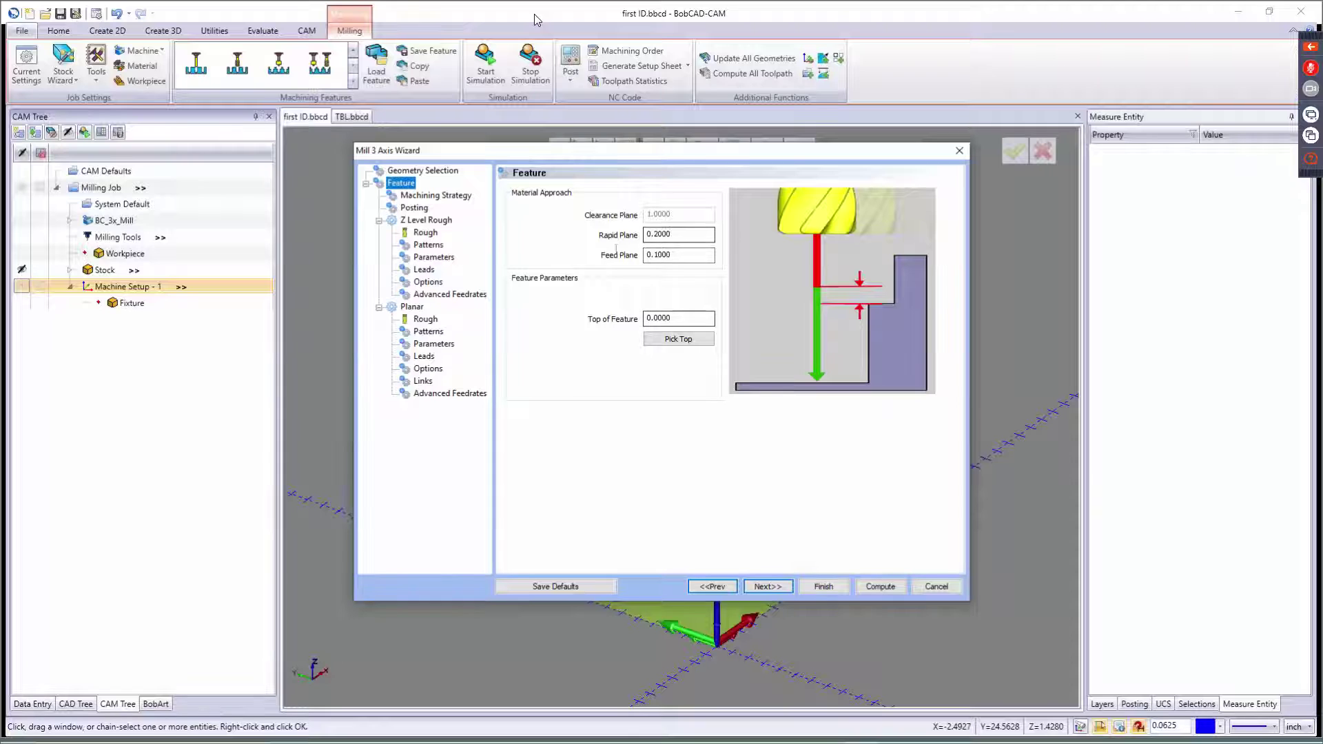
click(766, 587)
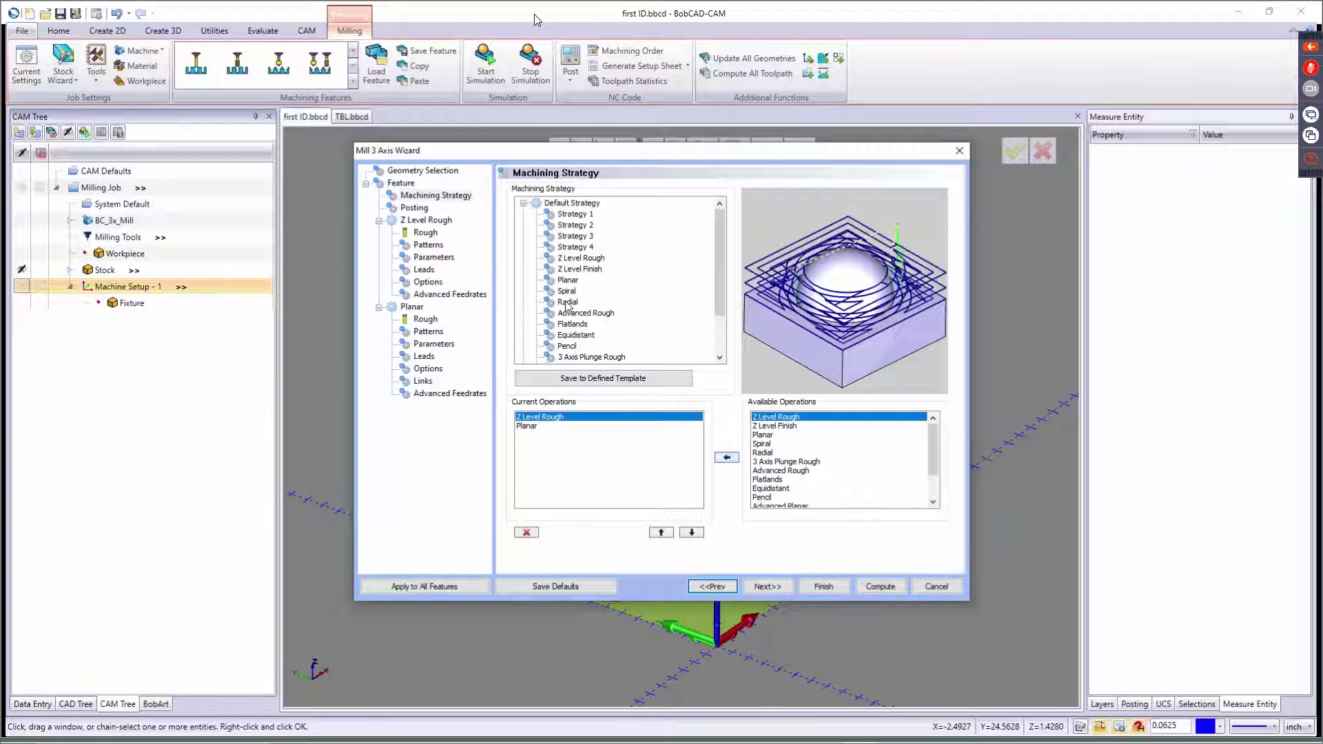
click(567, 280)
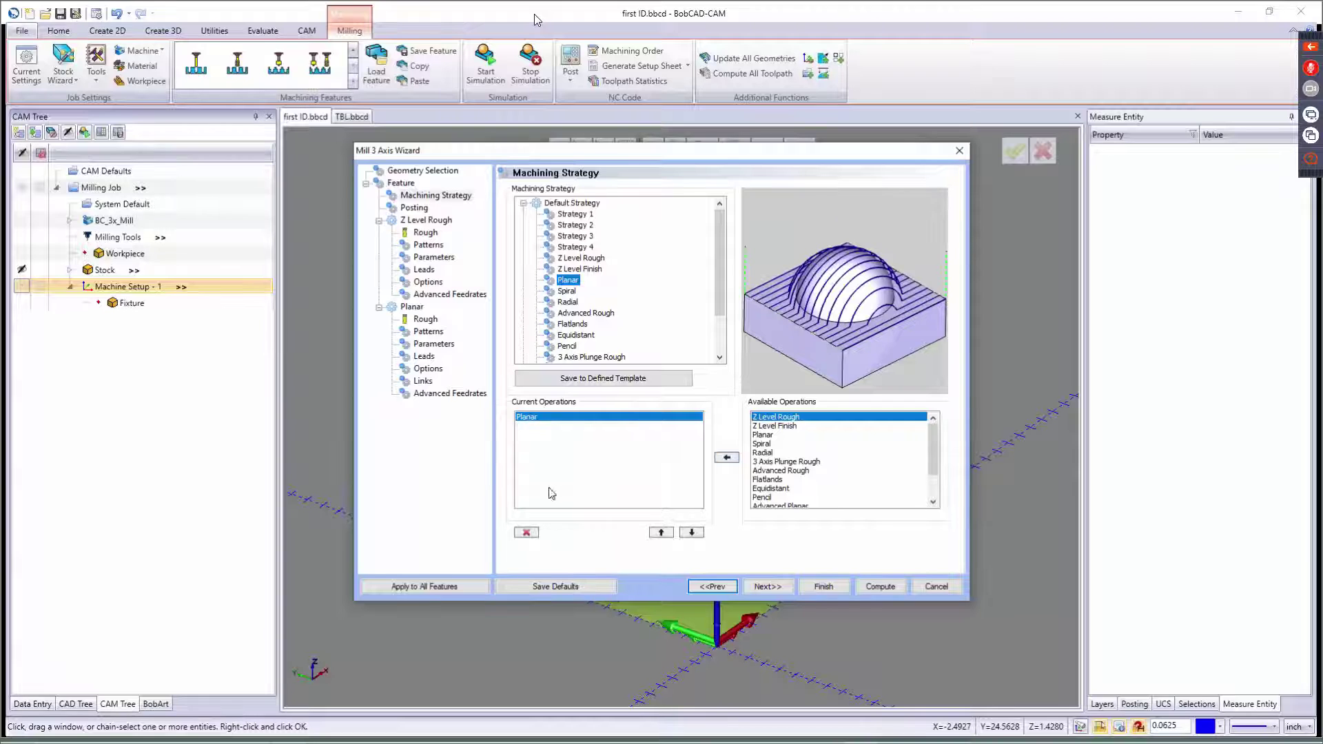
click(784, 590)
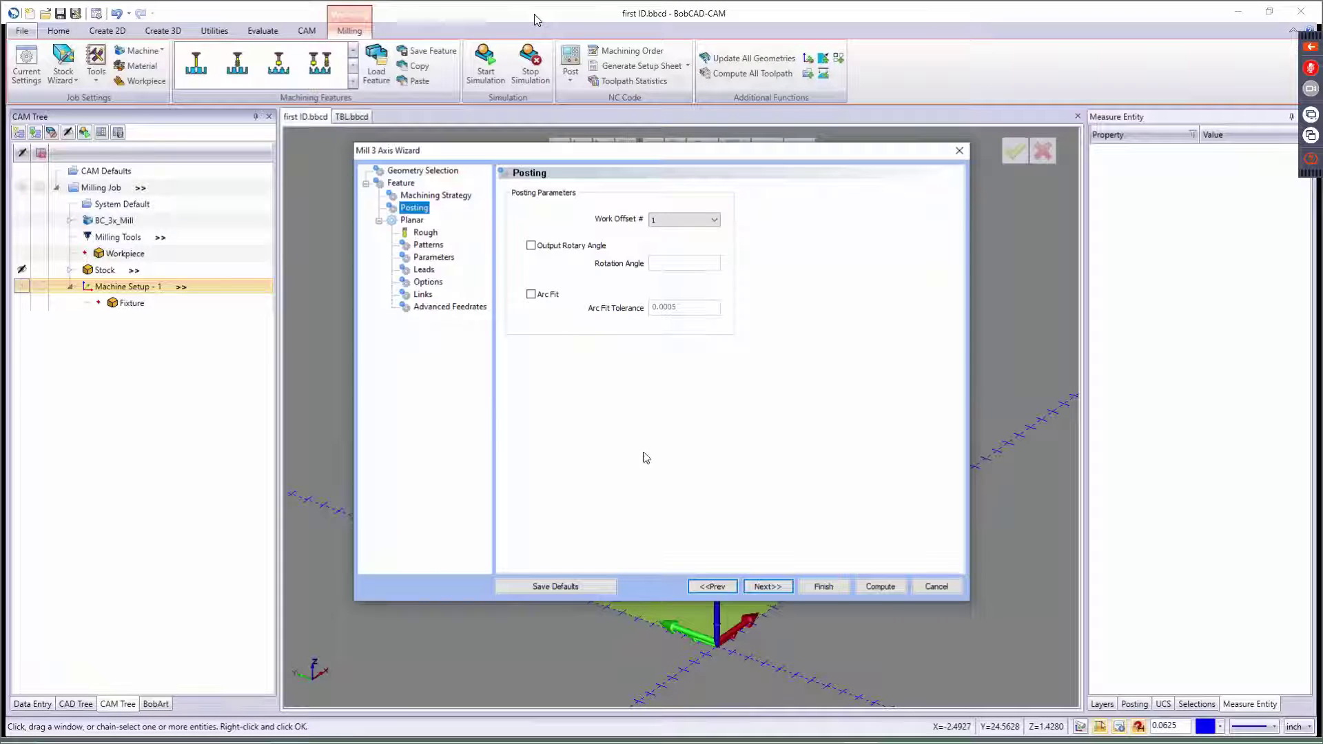
Add the 1/4 BALL ENDMILL - STANDARD from the tool library to ENDMILL FINISH in the tool crib and use it for the Planar operation
click(769, 587)
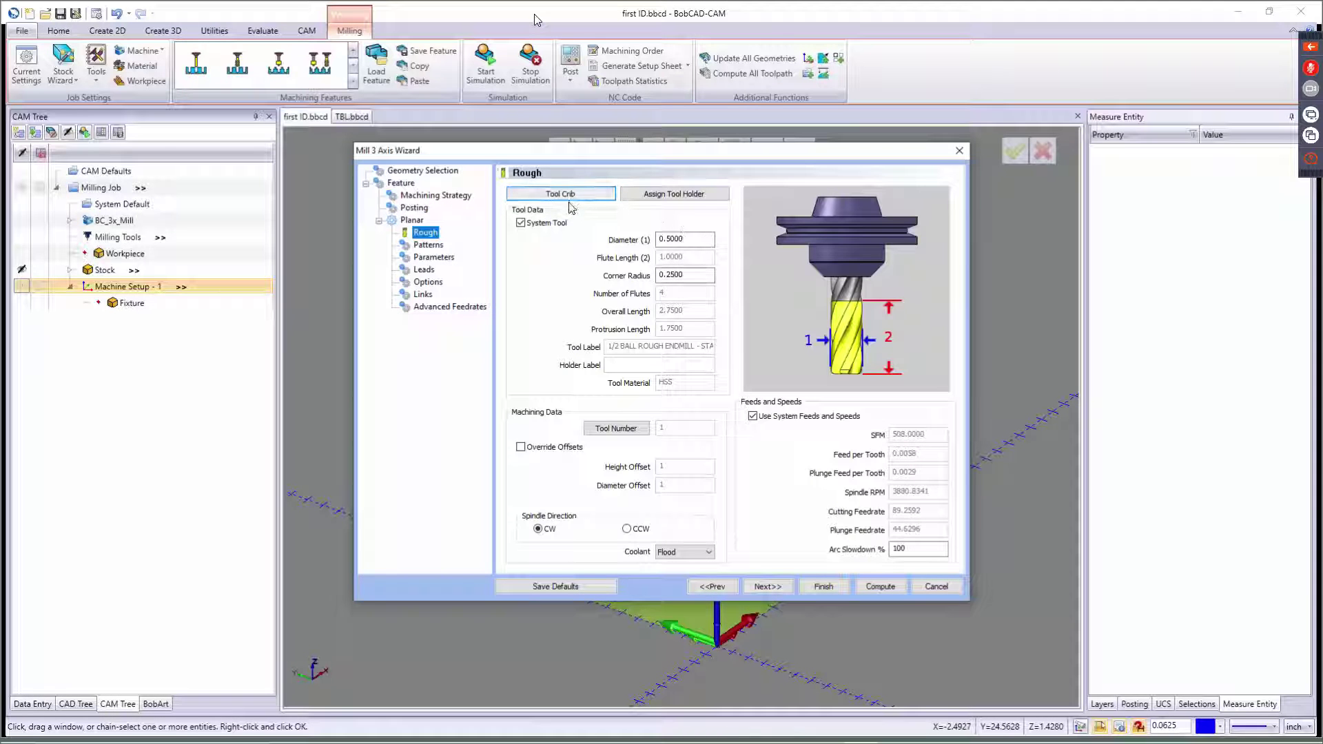
double_click(701, 238)
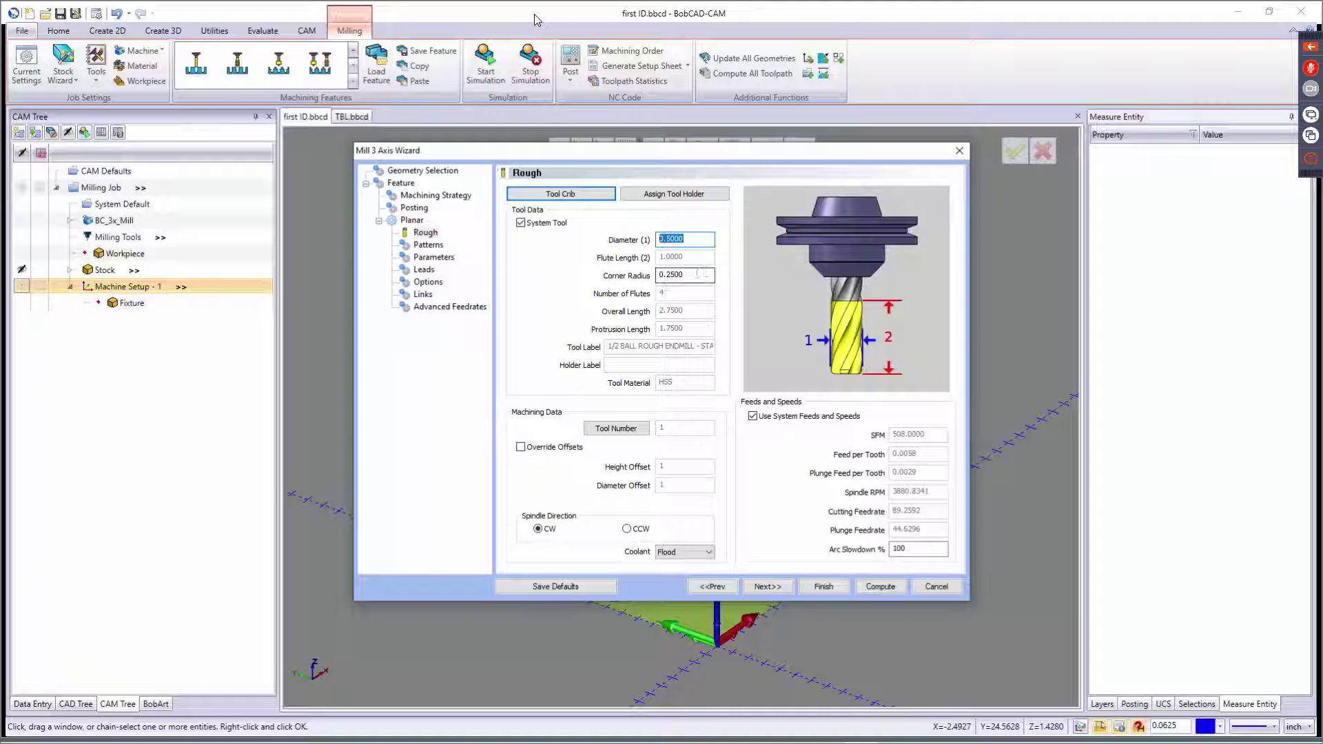
click(561, 195)
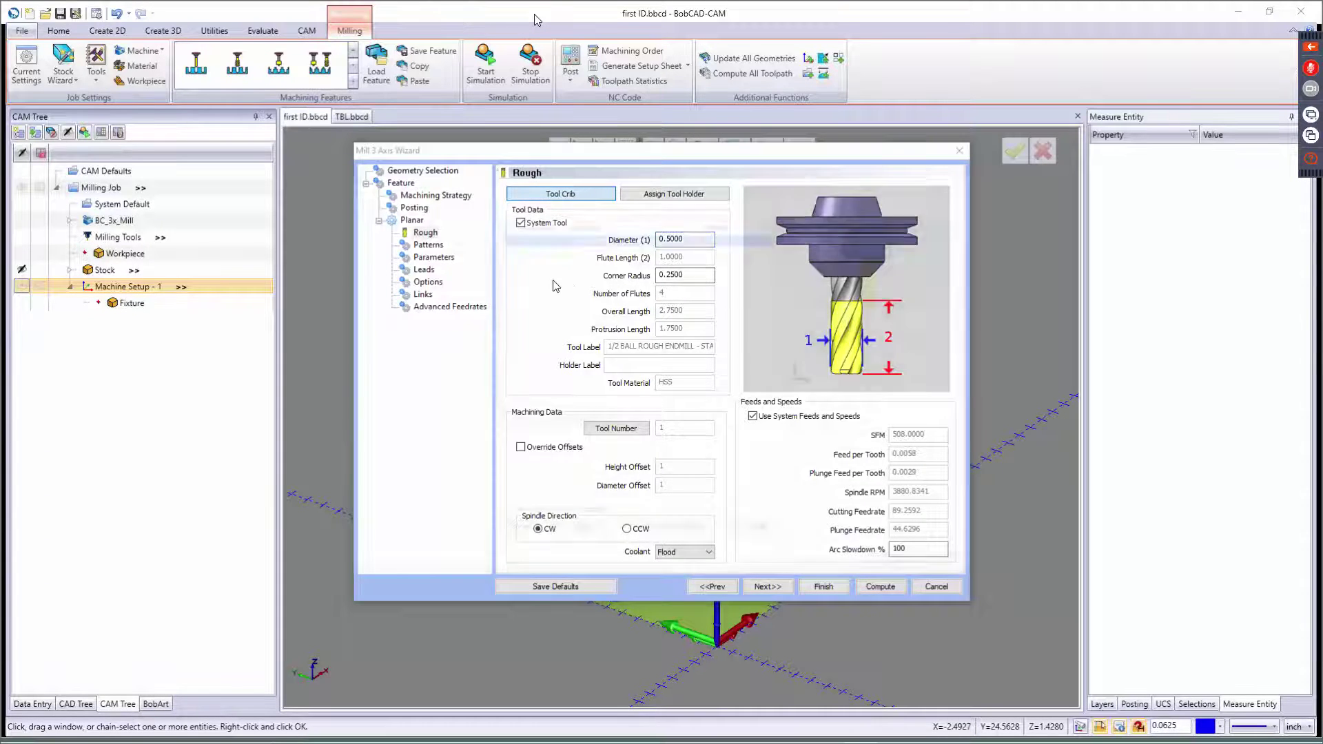
click(429, 232)
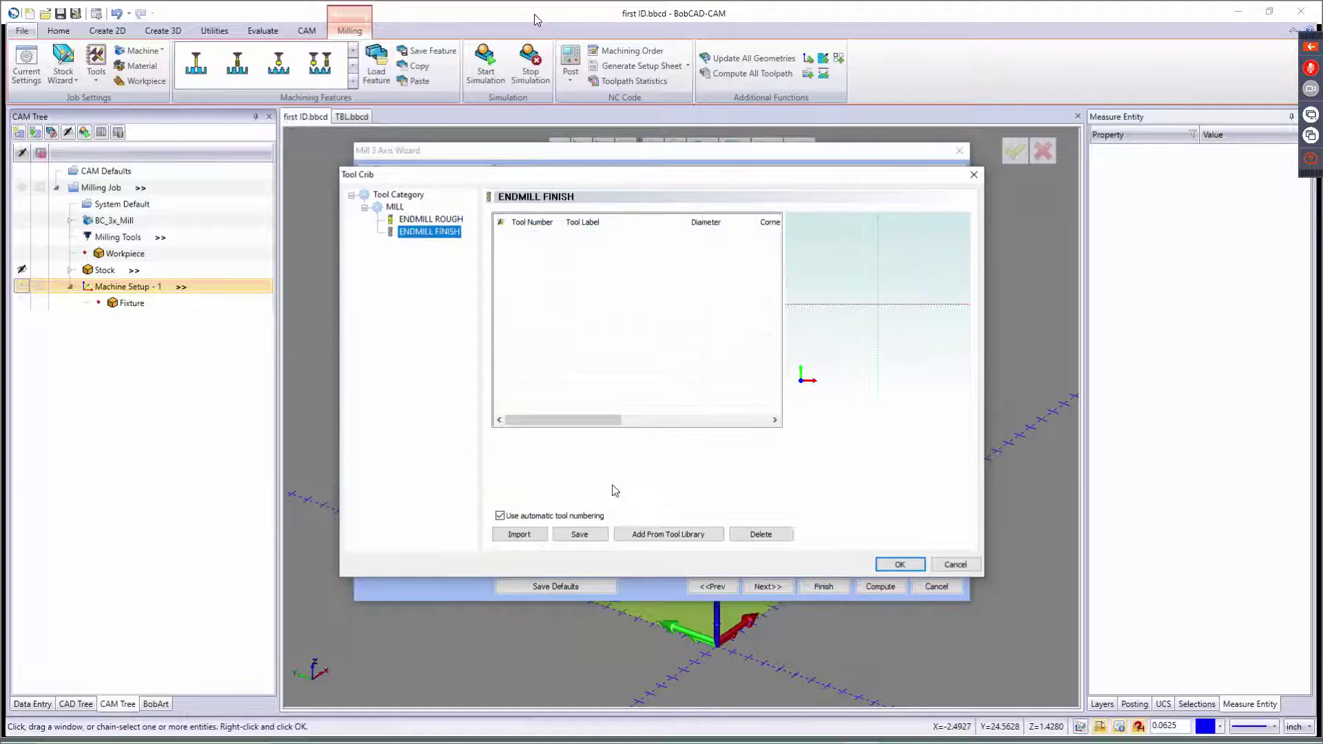
click(667, 534)
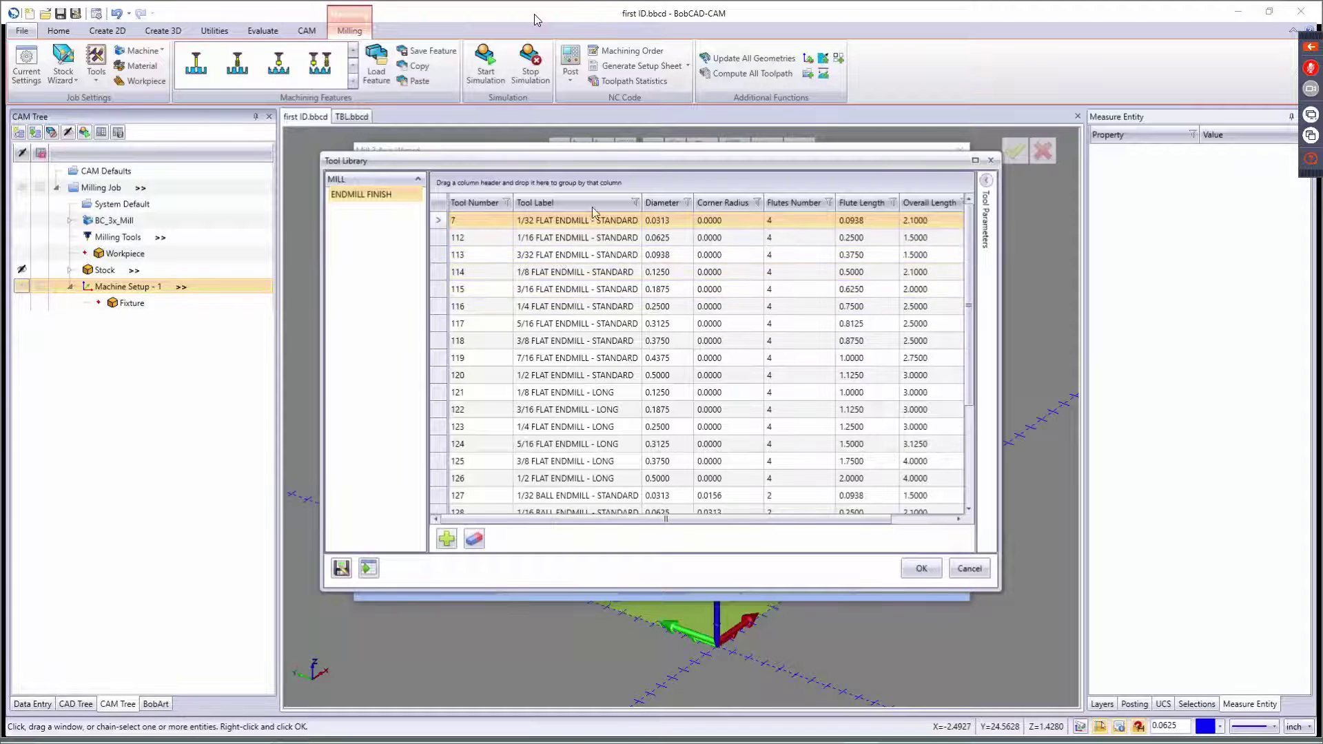
click(592, 204)
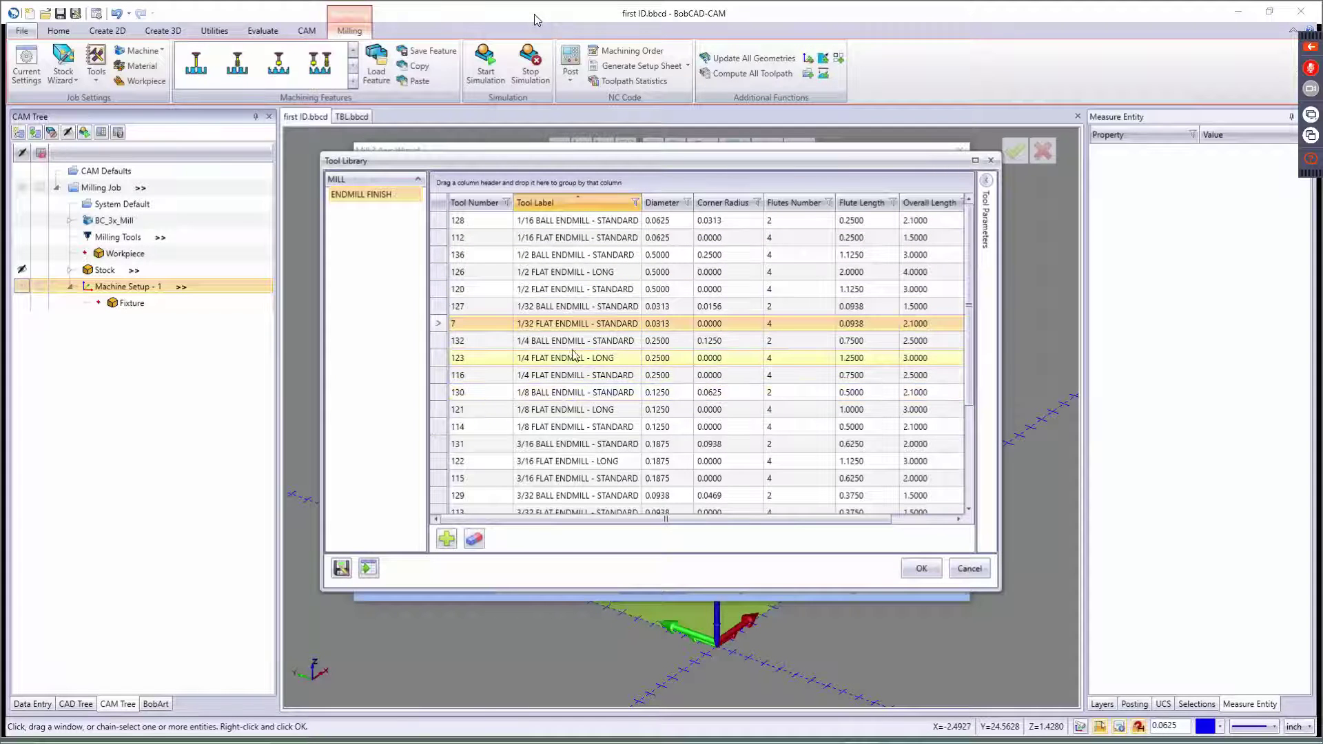
key(Down)
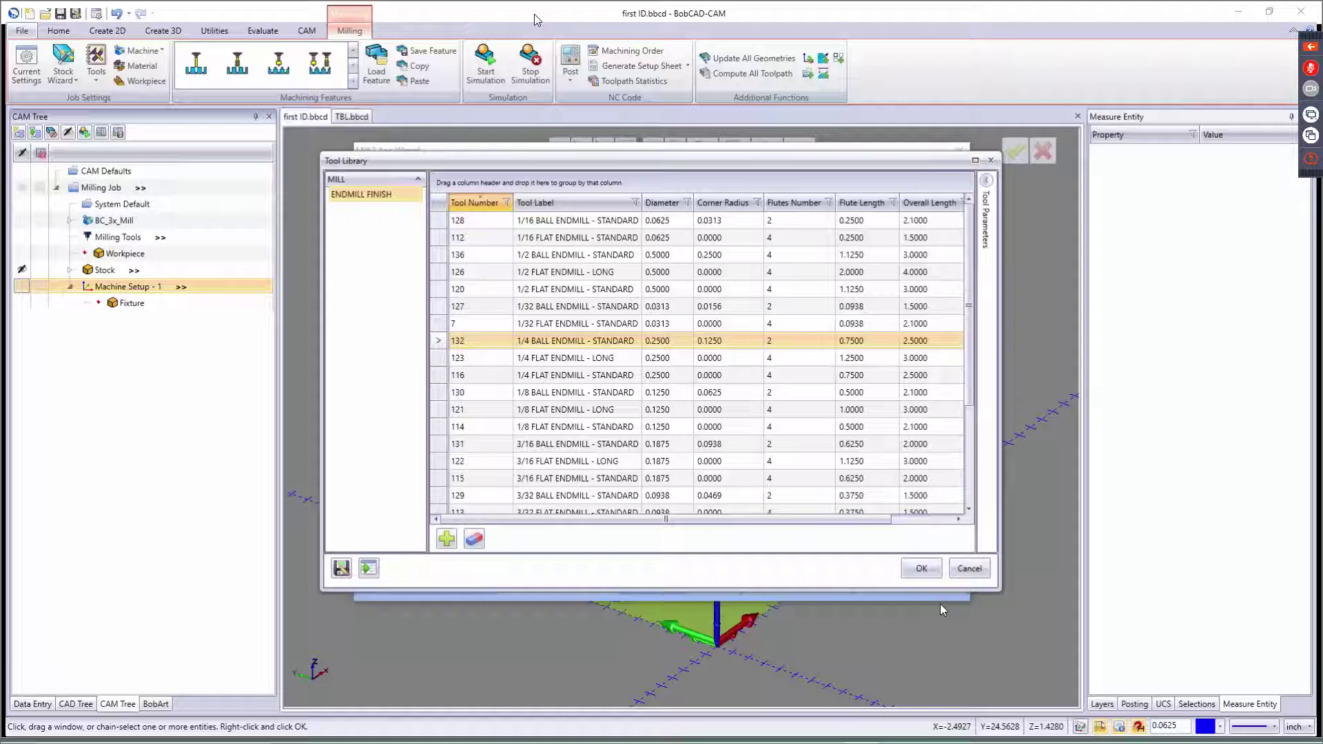
click(927, 572)
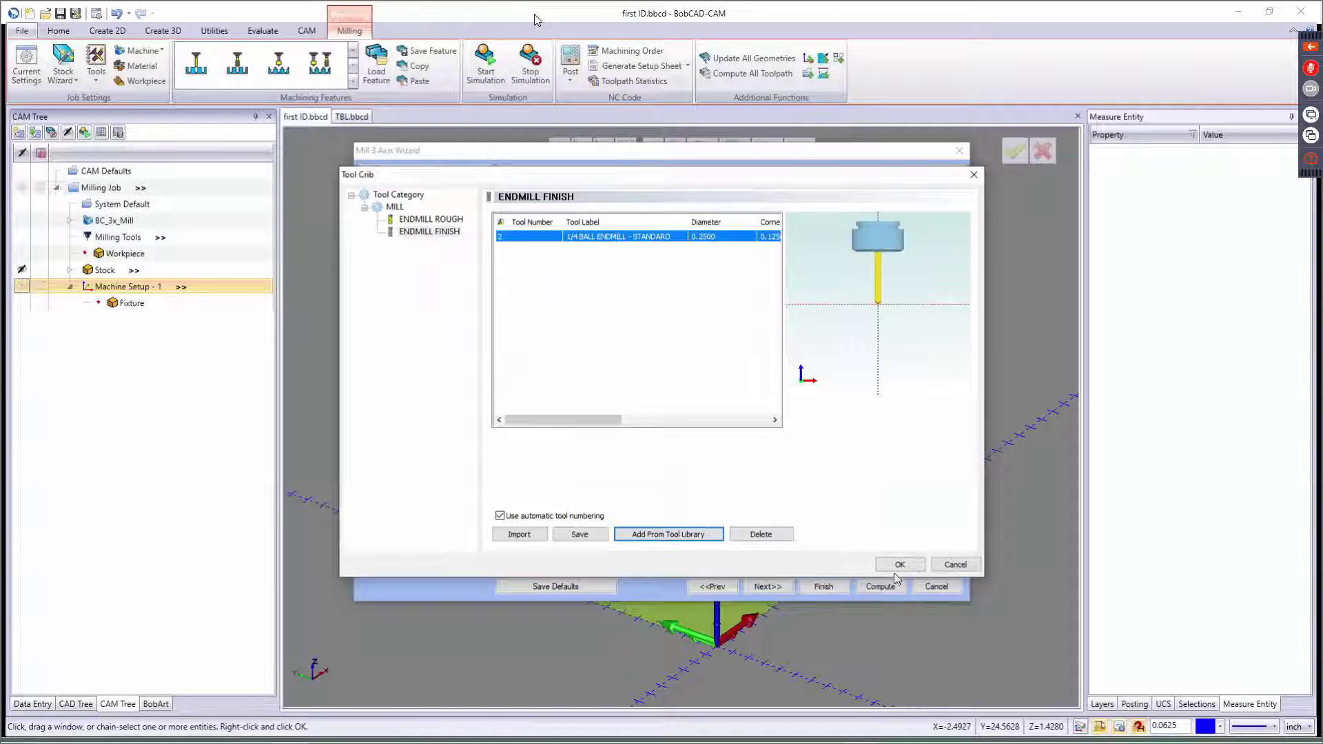
click(897, 566)
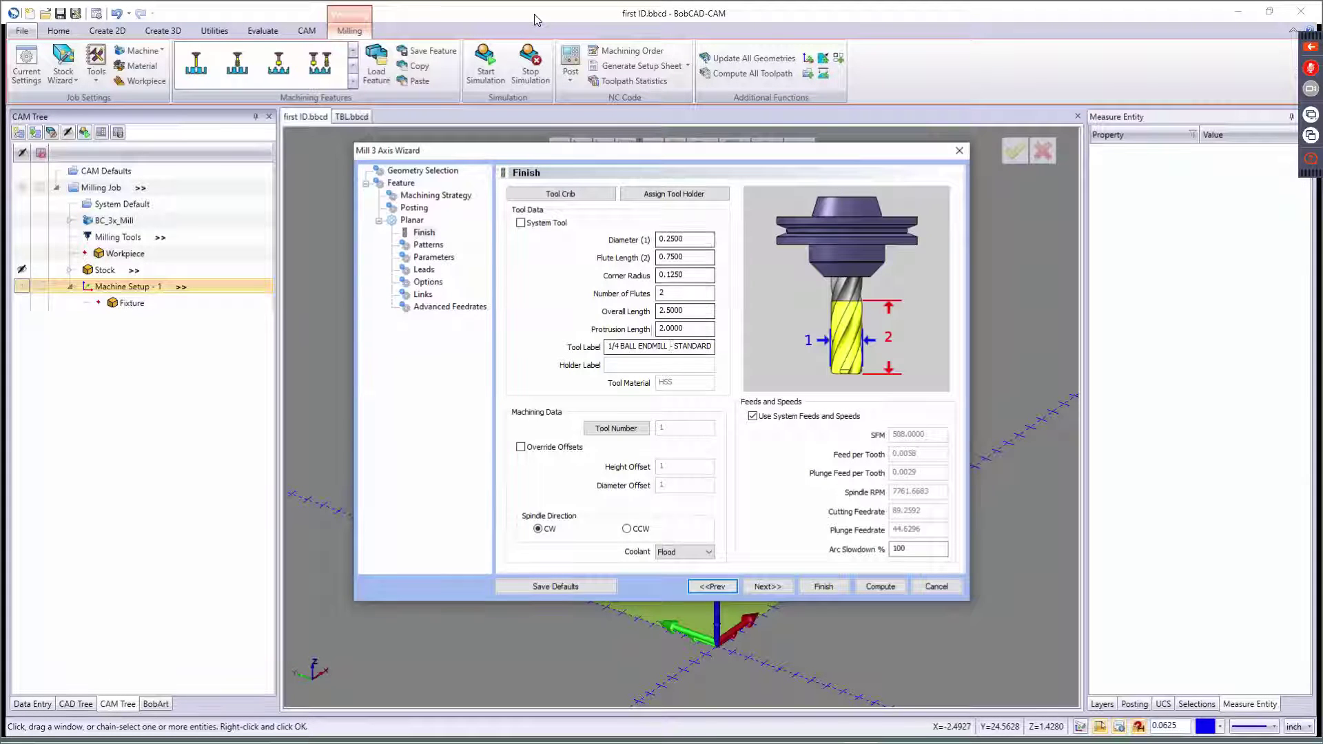
Use the Zig Zag cut pattern with a lace angle of 90 and choose Conventional Mill as the cut direction
click(777, 587)
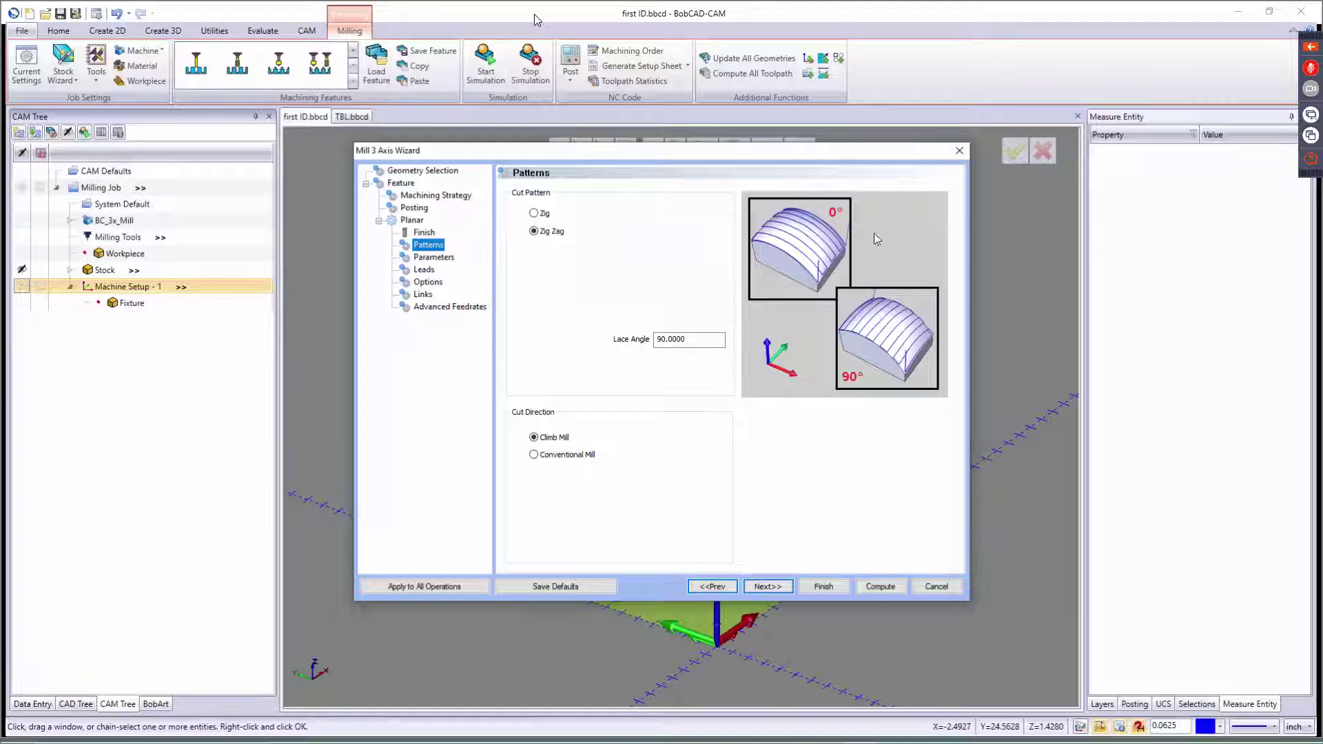
click(542, 232)
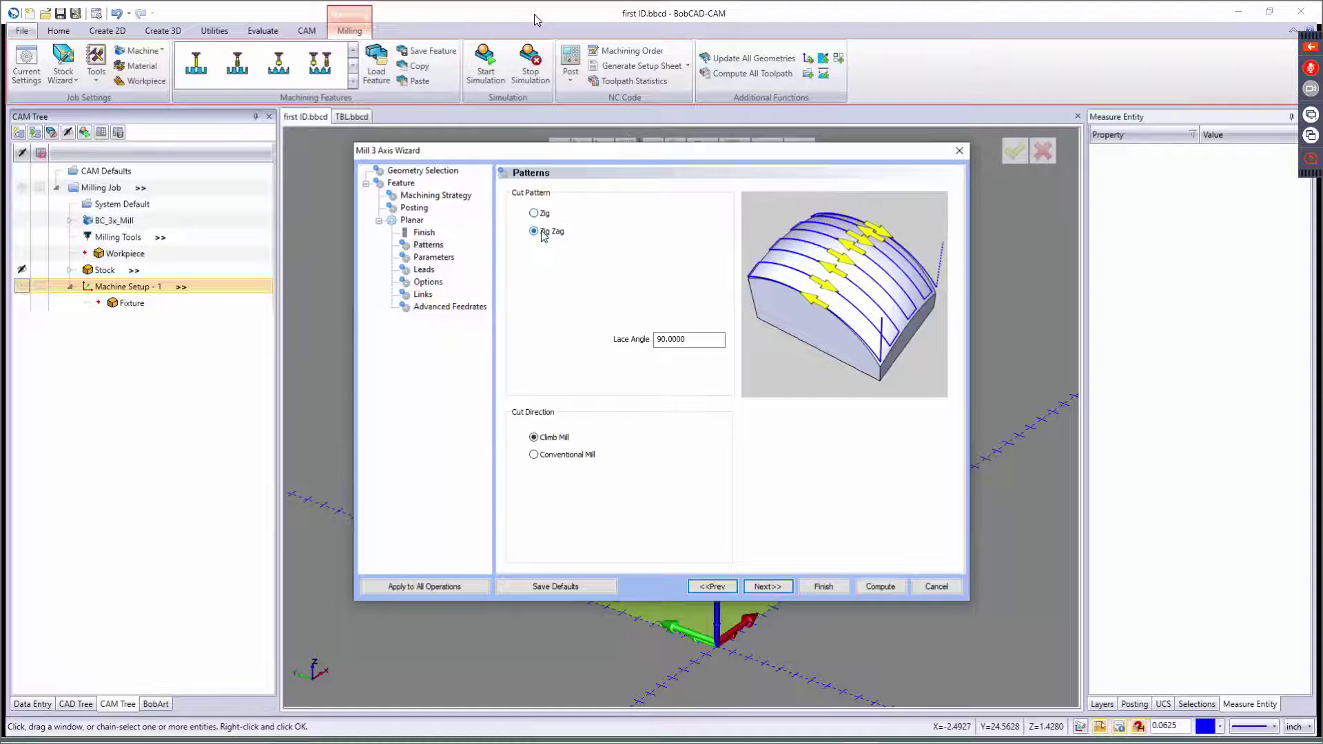
drag(722, 339, 487, 348)
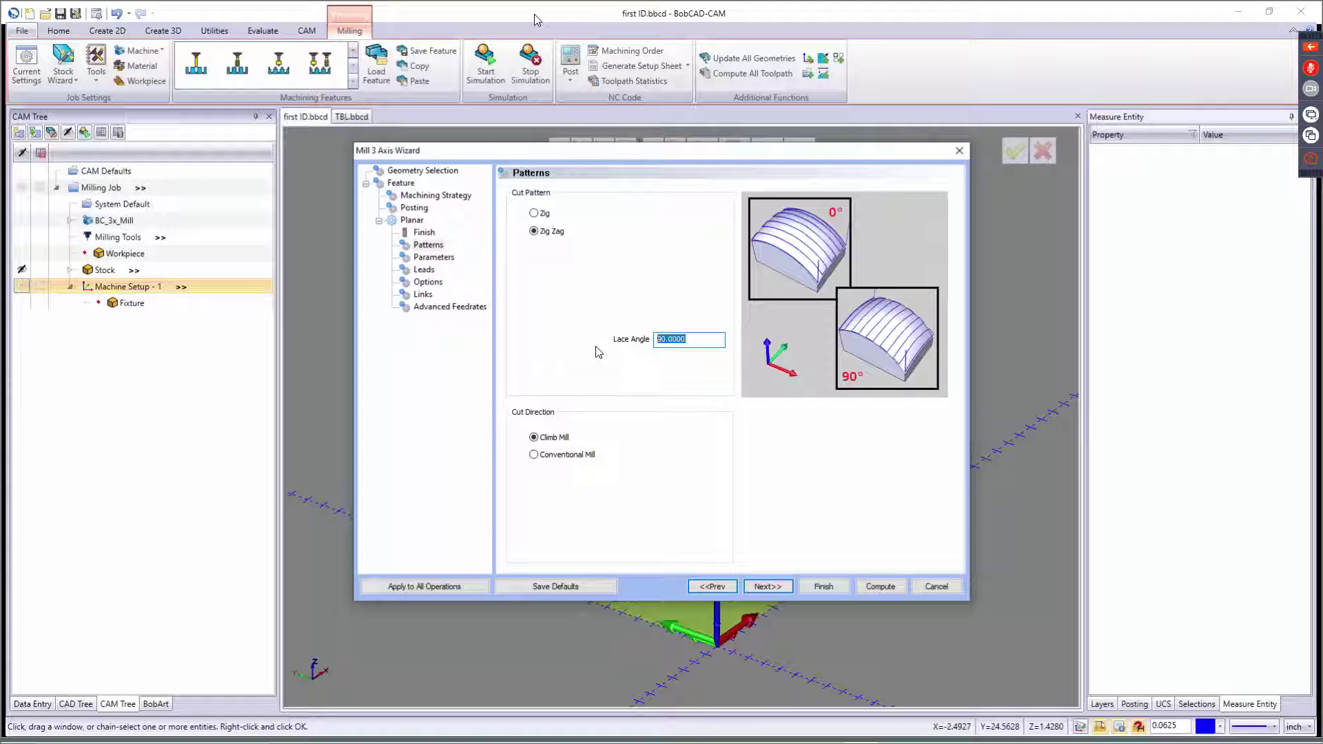
click(550, 439)
click(556, 457)
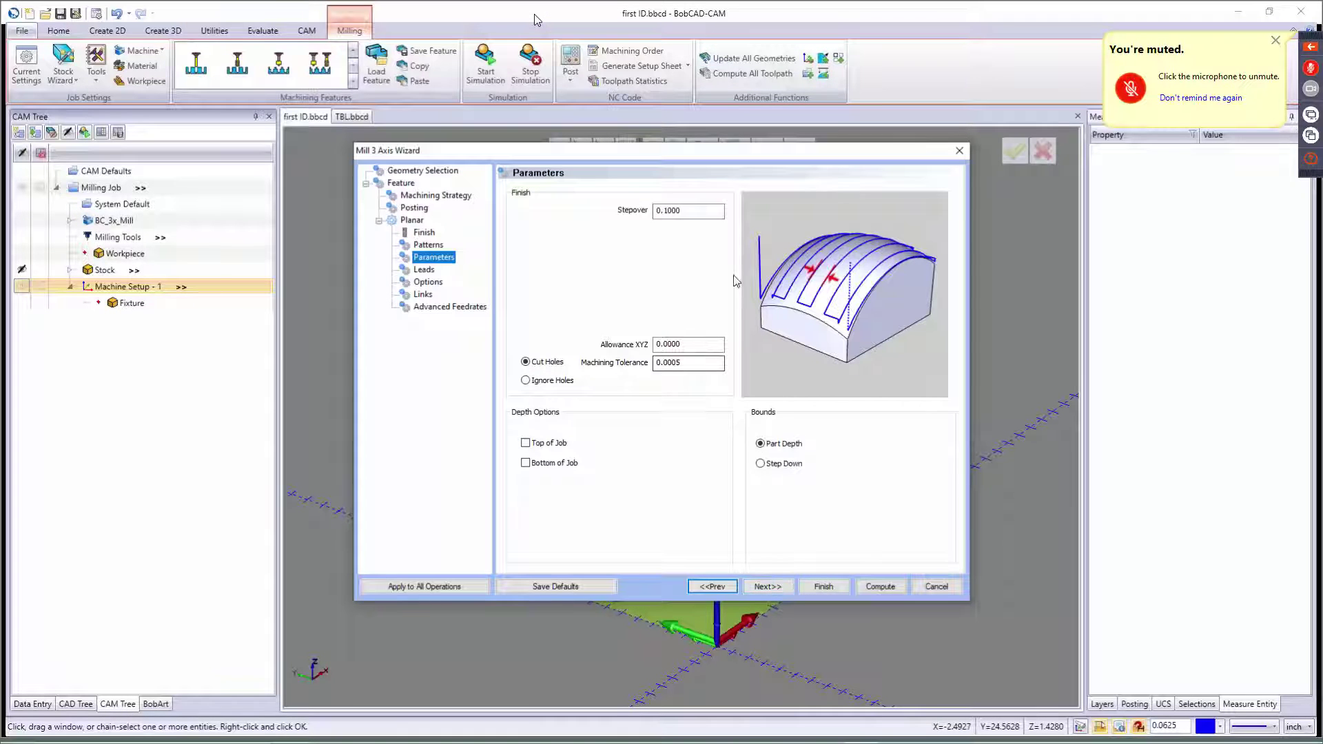
Set the Planar finish stepover to 0.02 in
drag(721, 211, 587, 222)
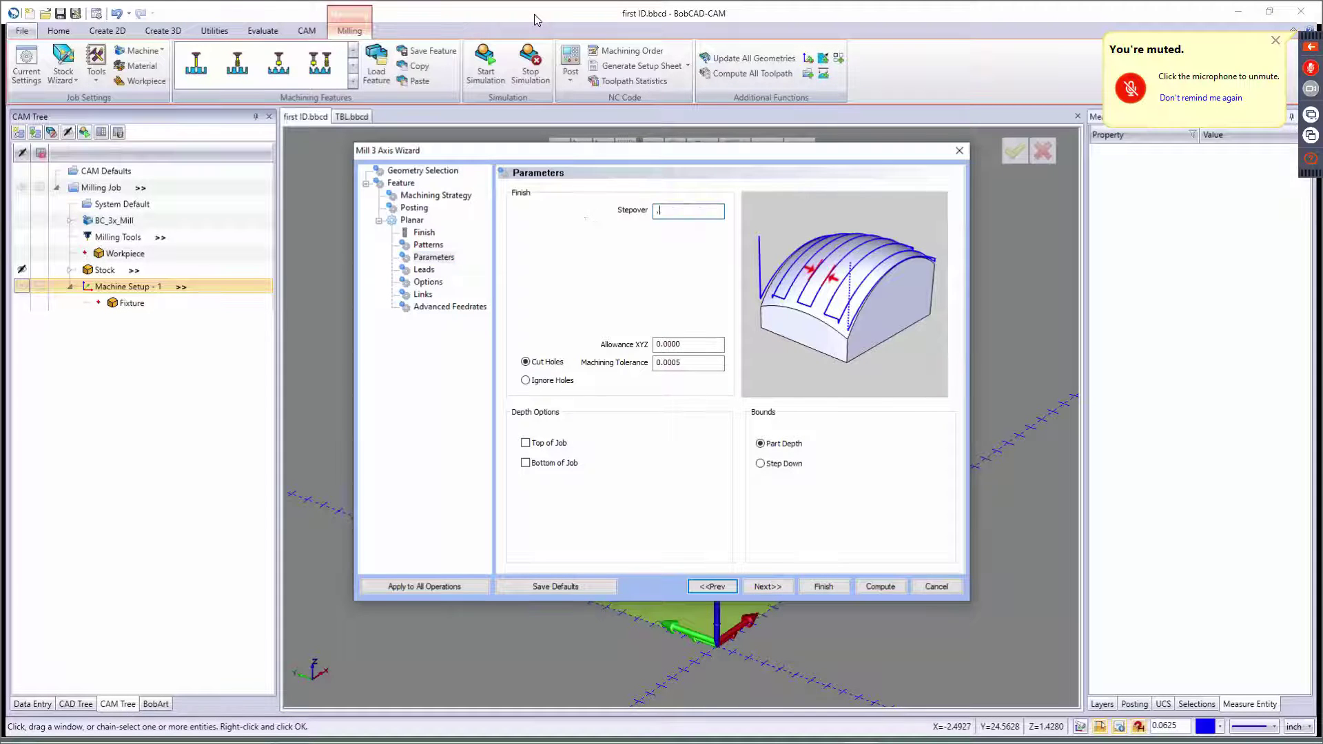
text(.02)
key(Tab)
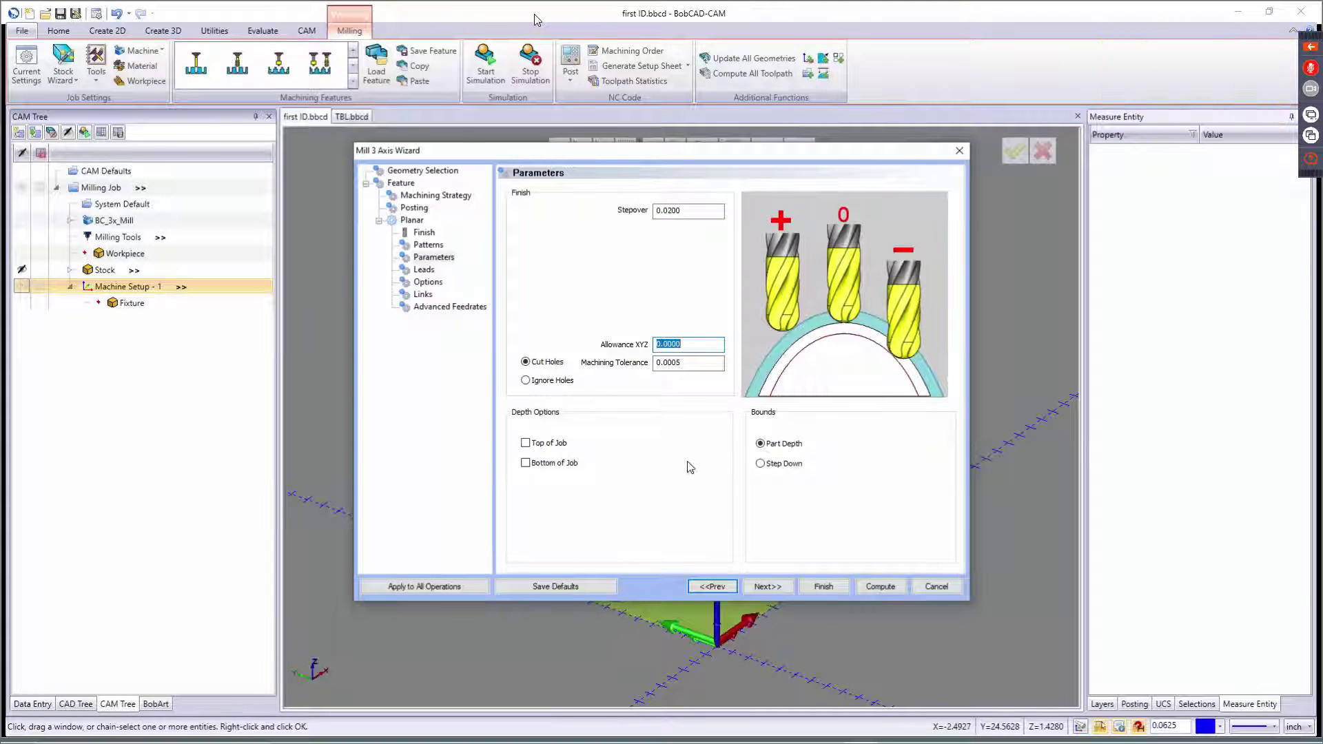
Keep the Plunge entry and set the lead-in to Vertical after trying the Tangent and Horizontal options
click(773, 584)
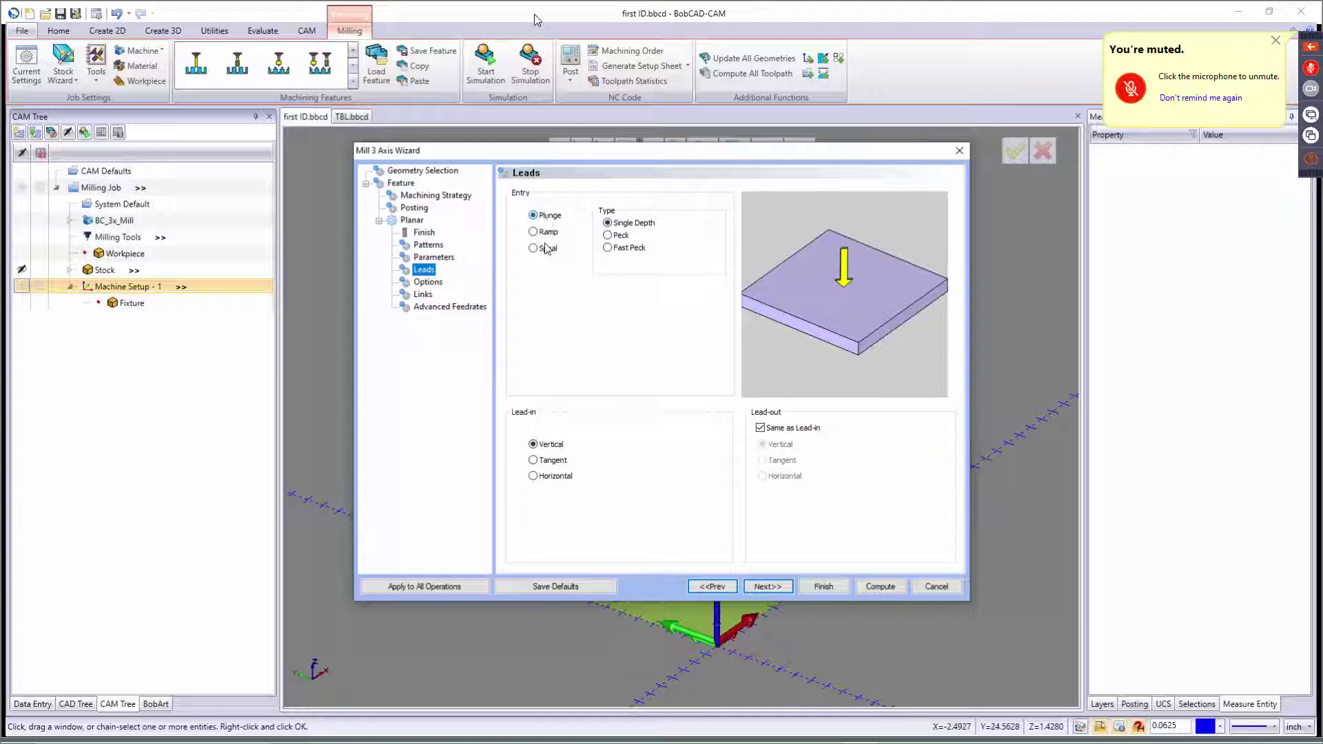
click(550, 460)
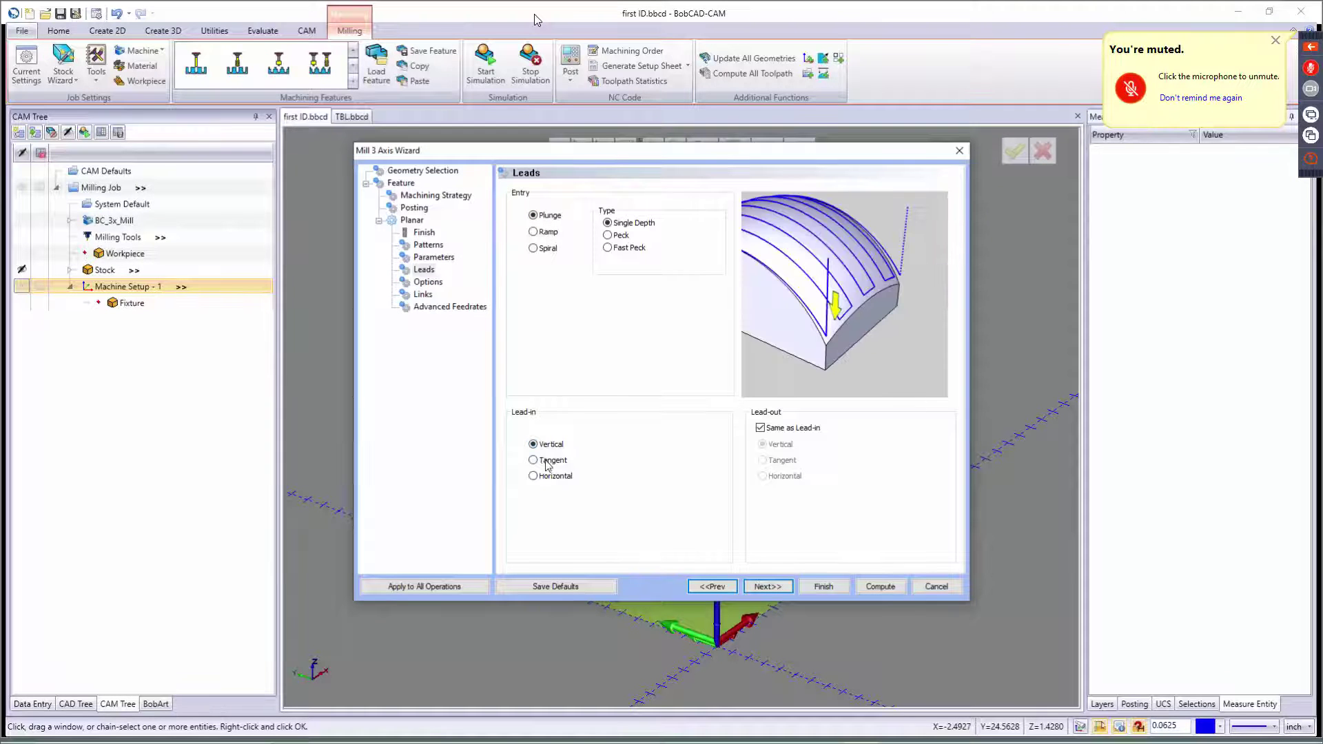
click(546, 477)
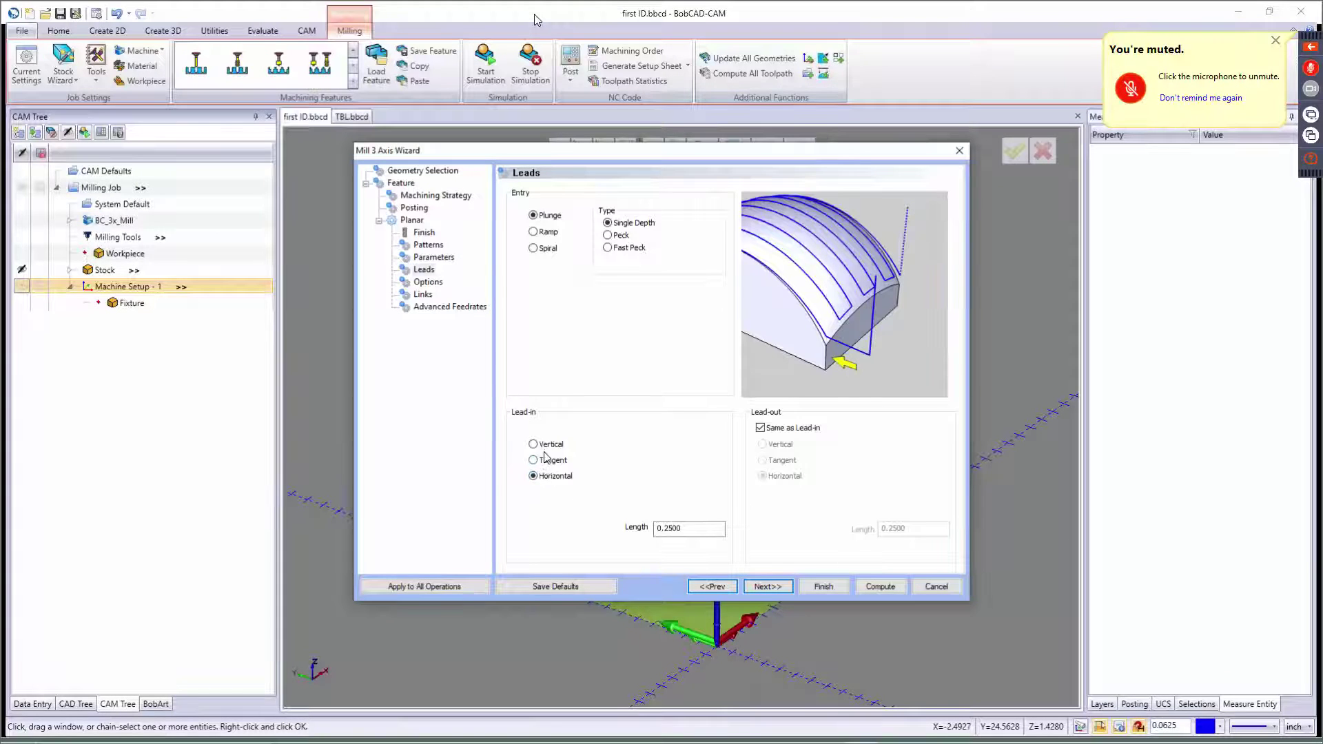
click(546, 448)
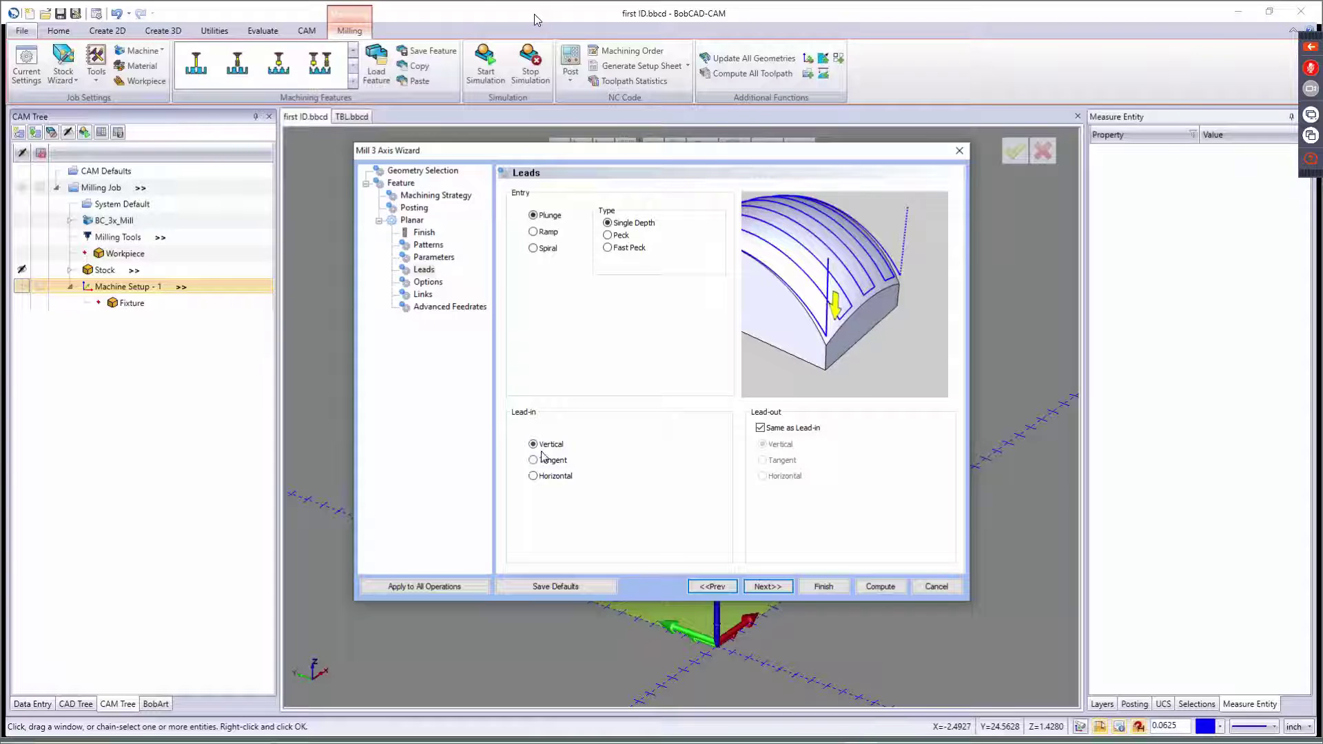
Try the Part Bottom cutting extents for the Planar operation, but settle on Extents
click(778, 588)
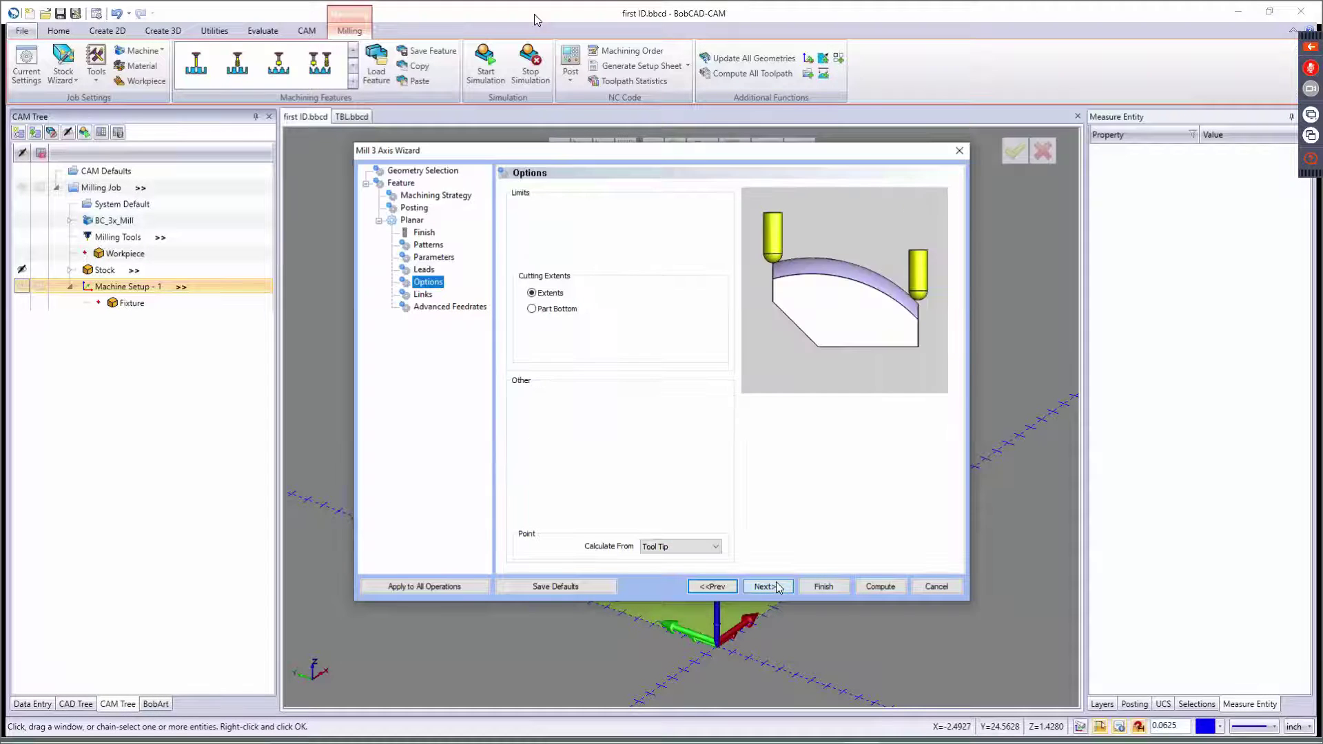
click(547, 297)
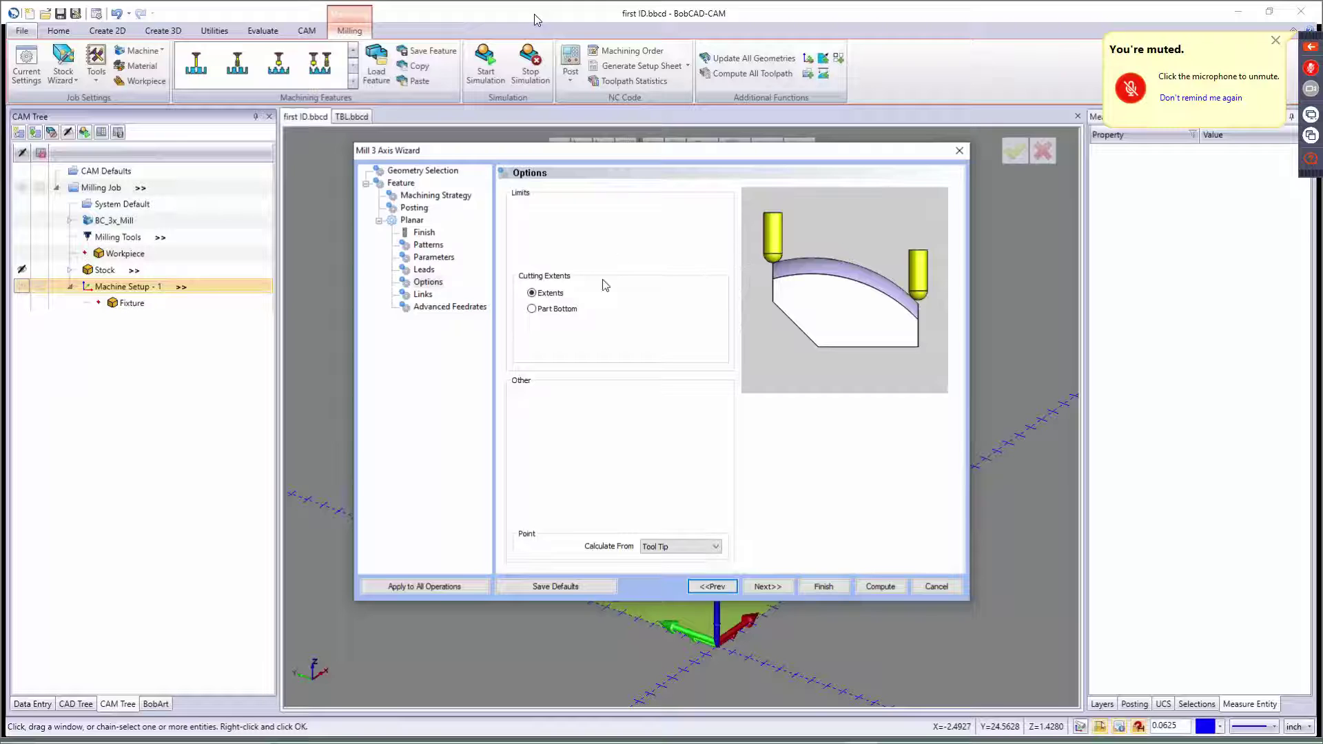
click(542, 311)
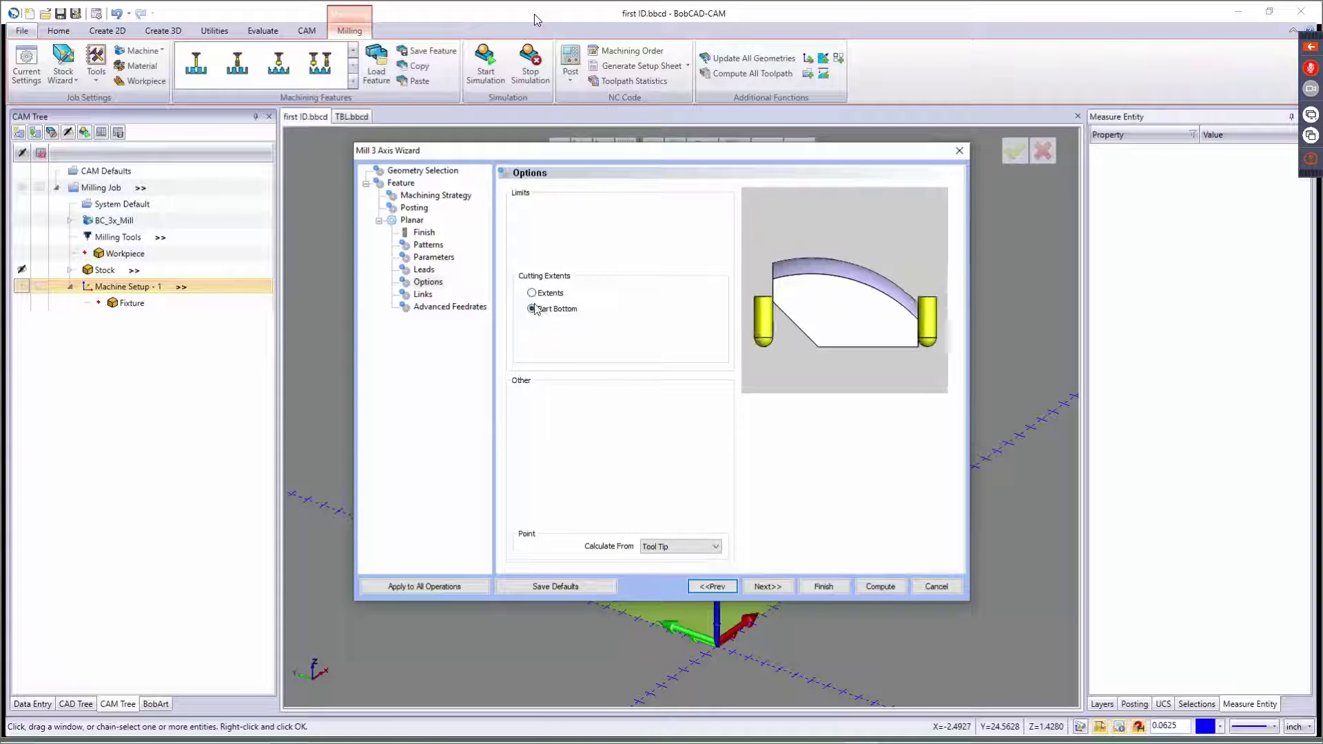
click(532, 293)
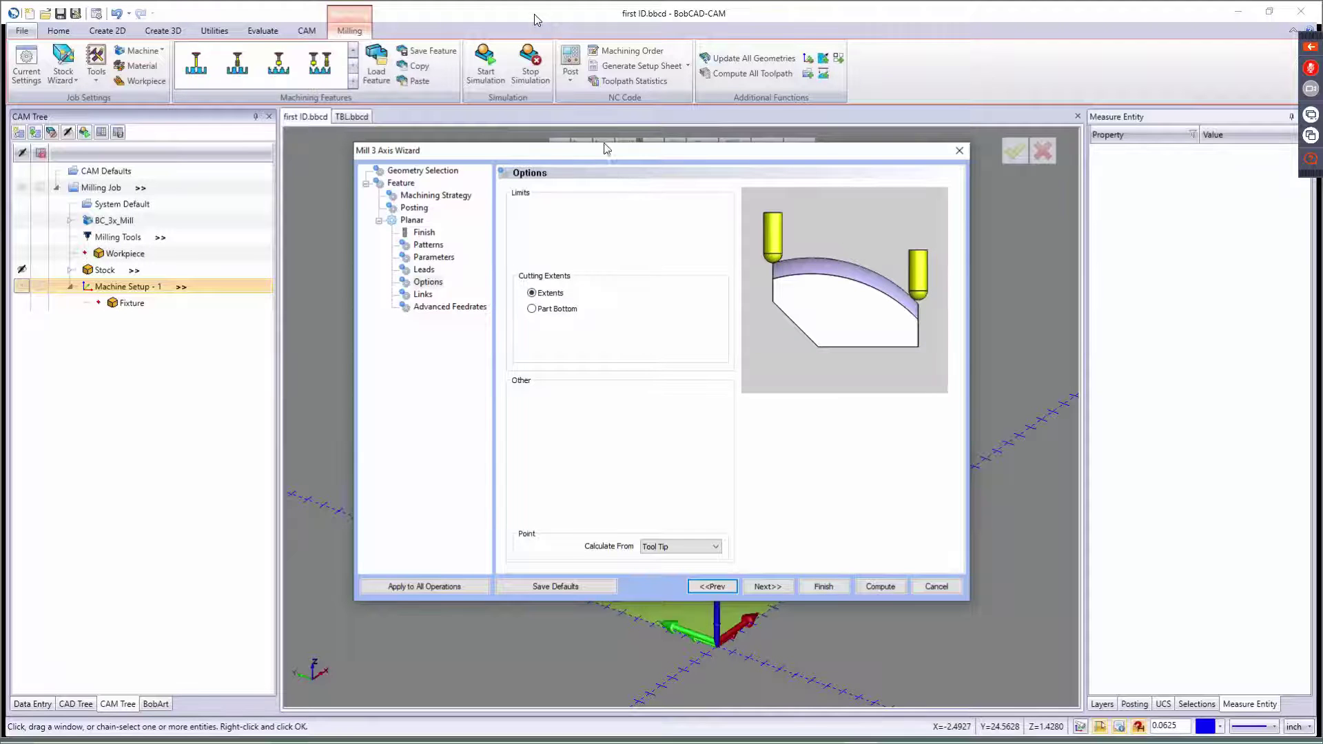
Keep Tool Tip as the point the Planar toolpath is calculated from
drag(595, 158, 873, 474)
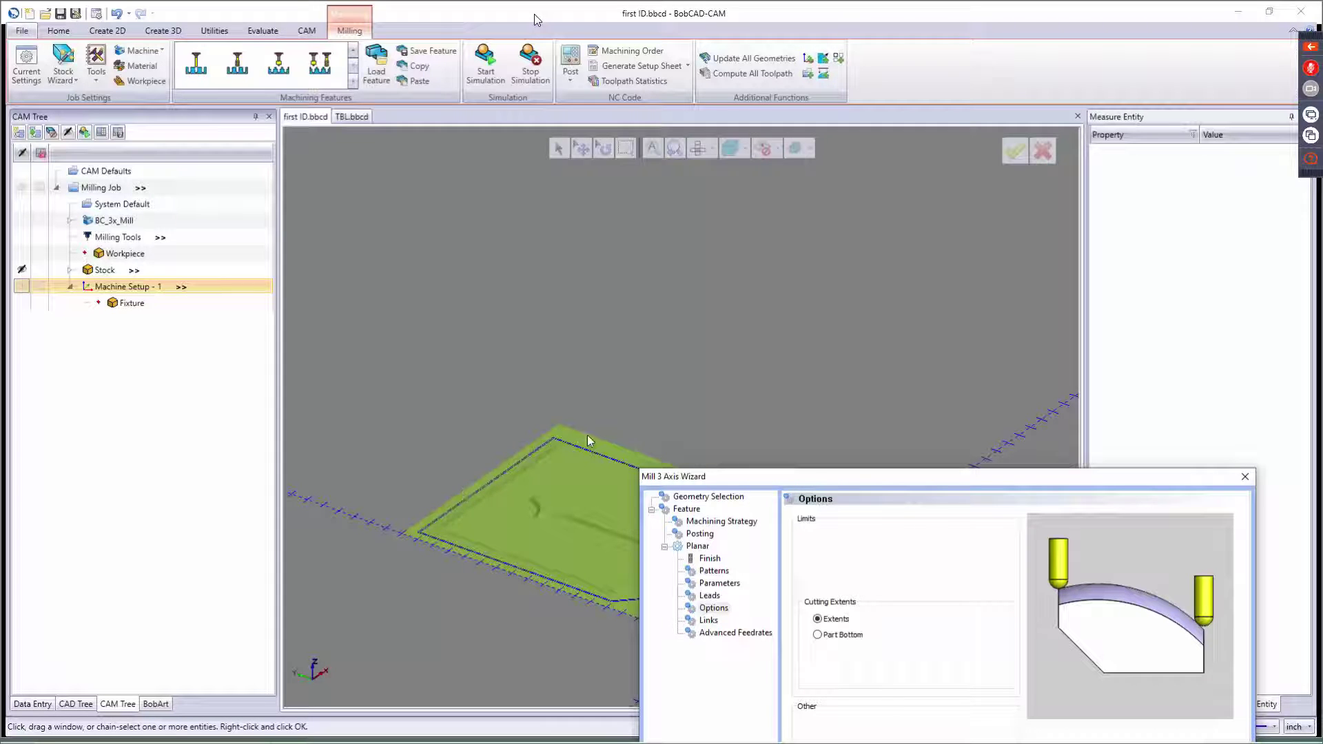
drag(789, 476, 596, 149)
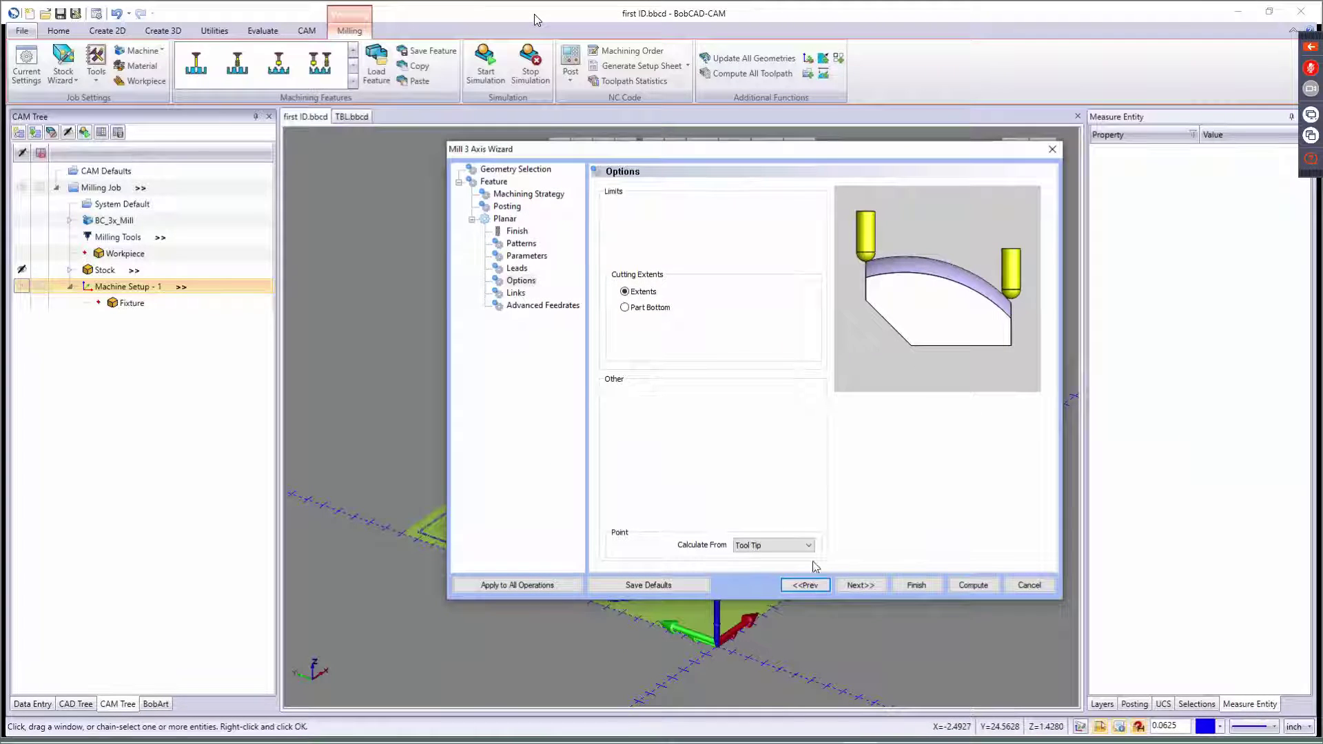
click(767, 546)
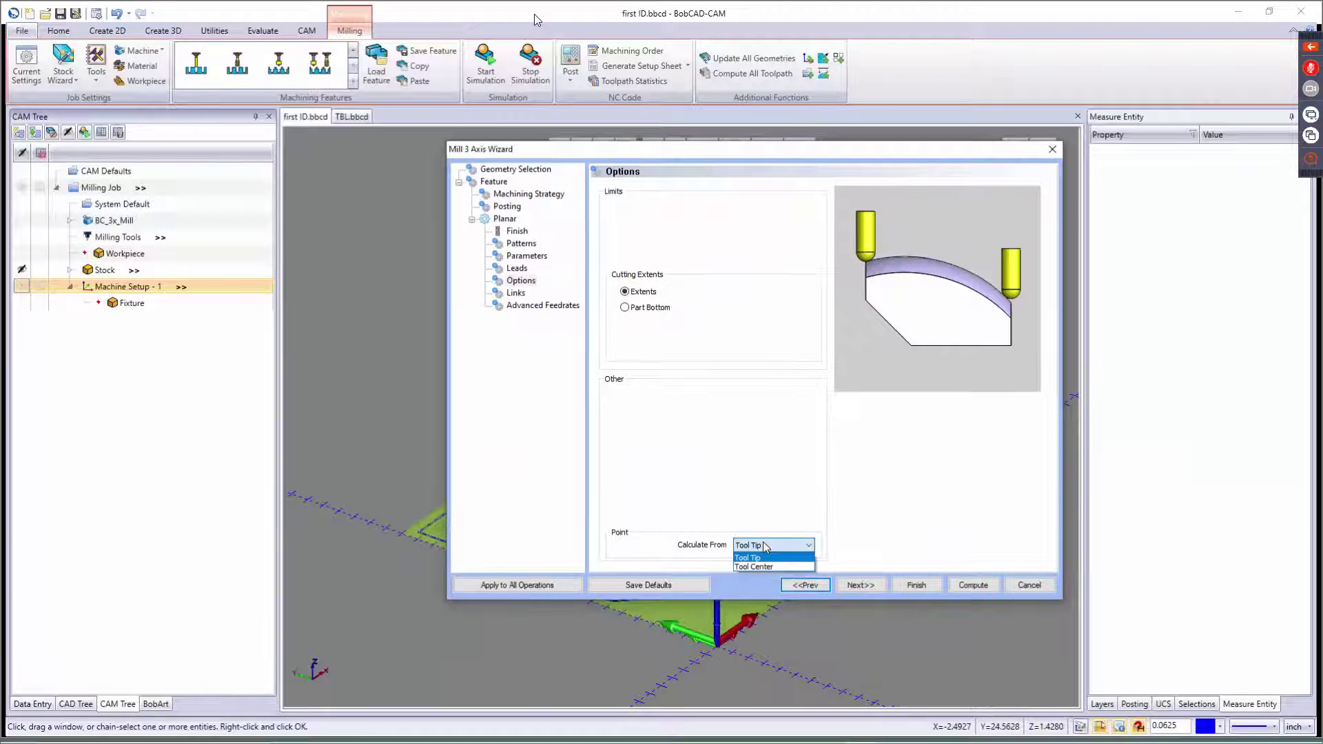
click(767, 547)
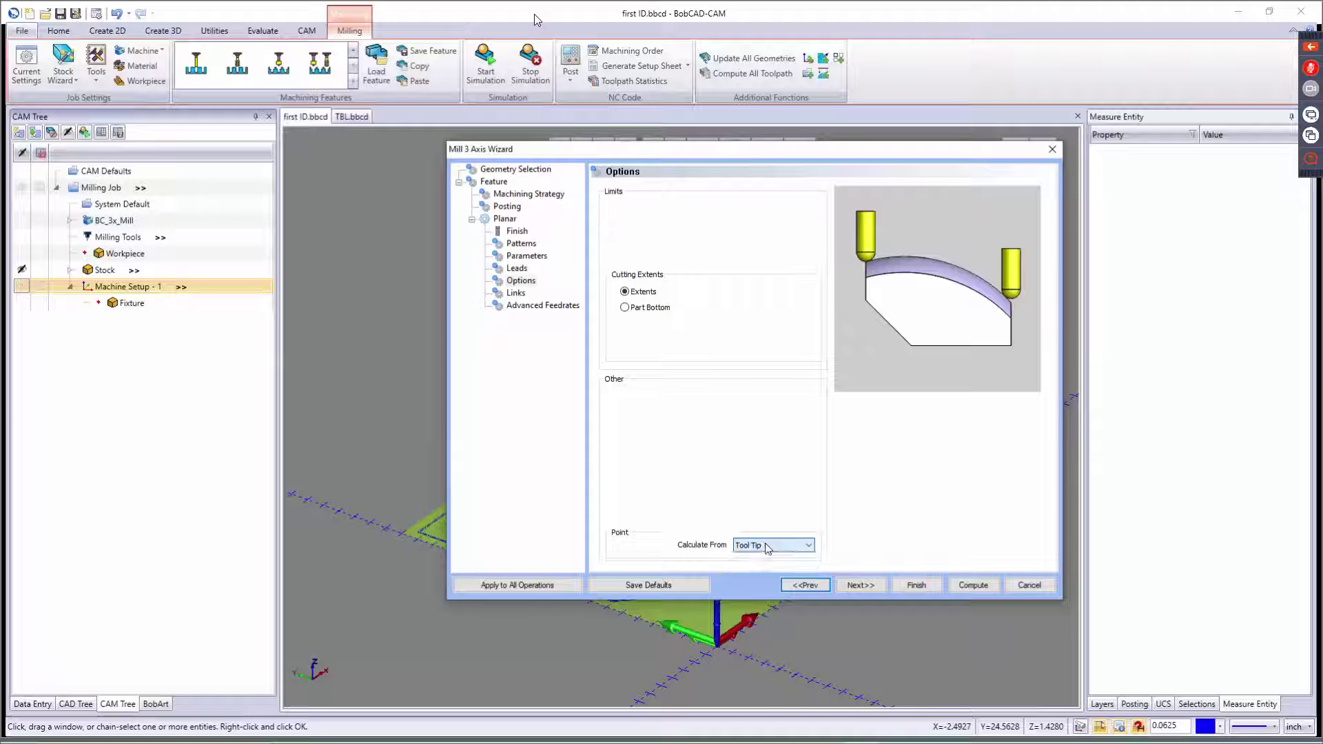
Leave the advanced feedrate overrides off and compute the Planar toolpath
click(870, 584)
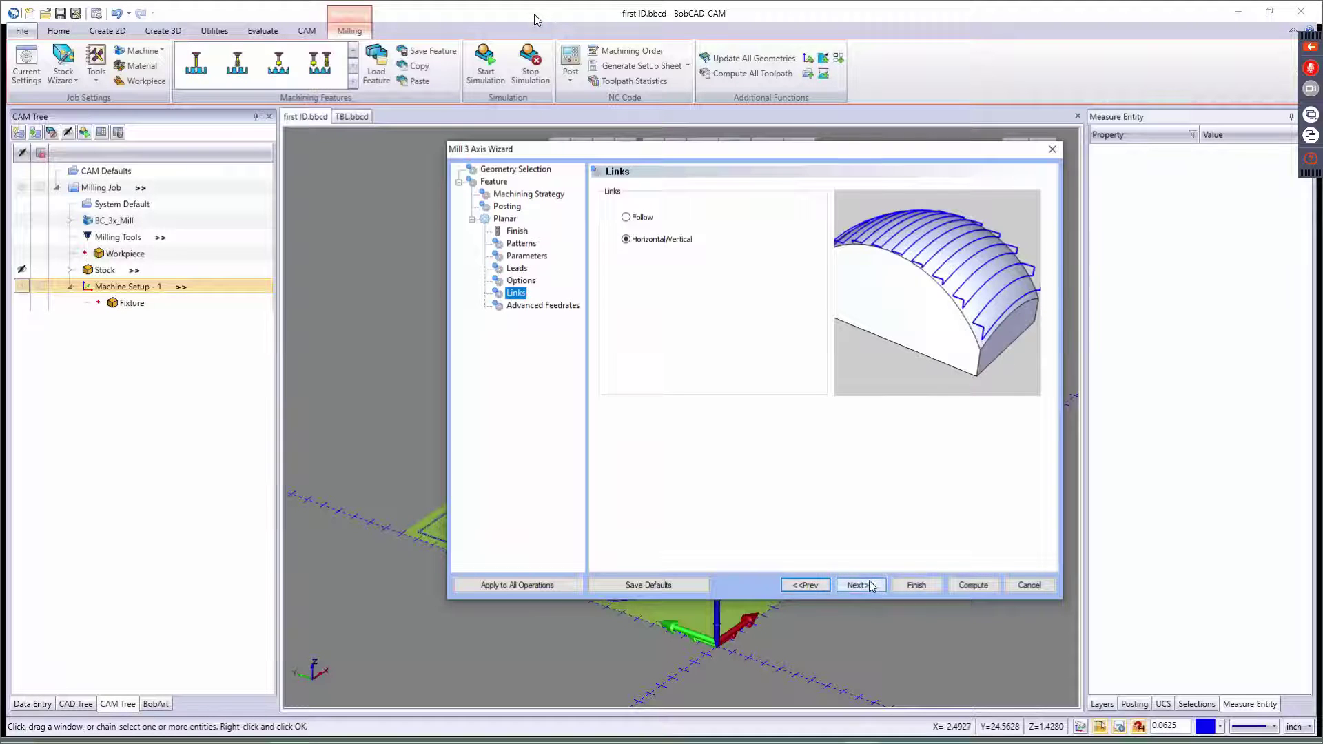
click(640, 218)
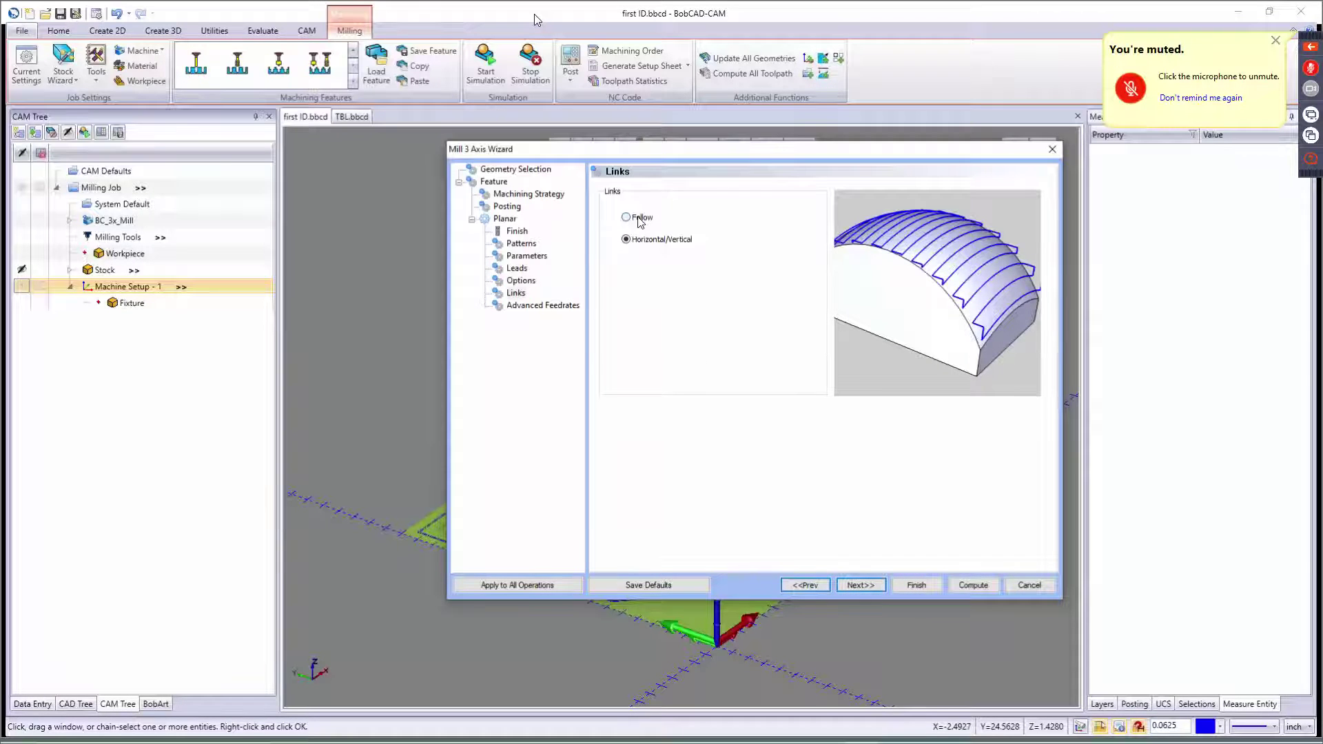
click(870, 585)
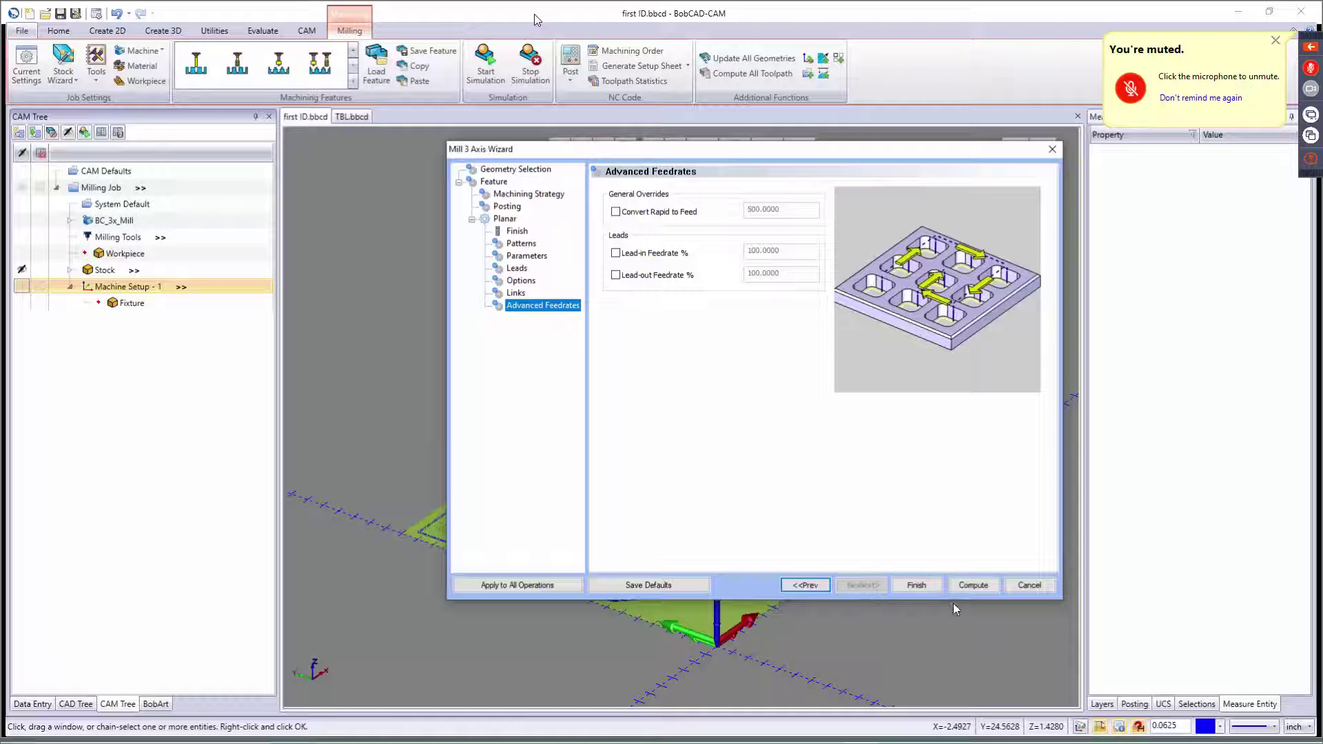
click(973, 585)
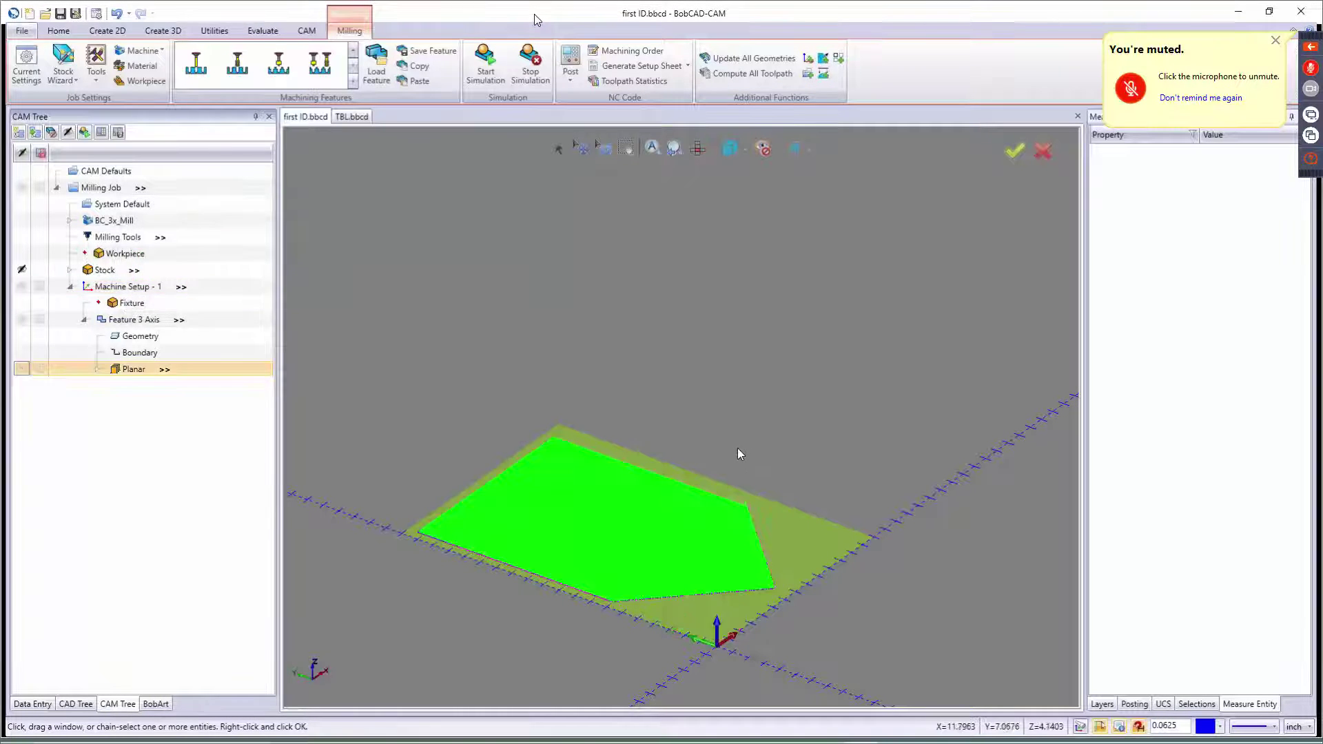
Start the machining simulation, run the Planar operation and increase the simulation run speed slightly
middle_drag(597, 498, 561, 544)
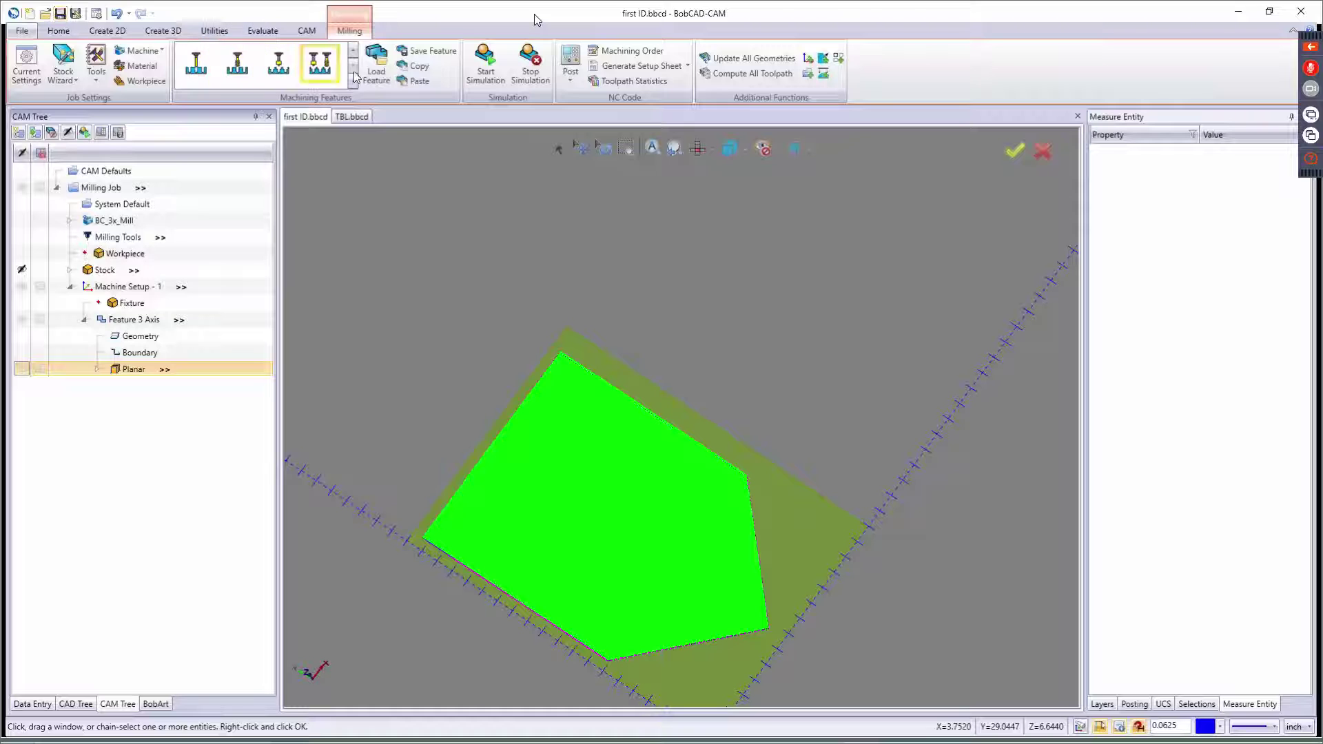
click(484, 62)
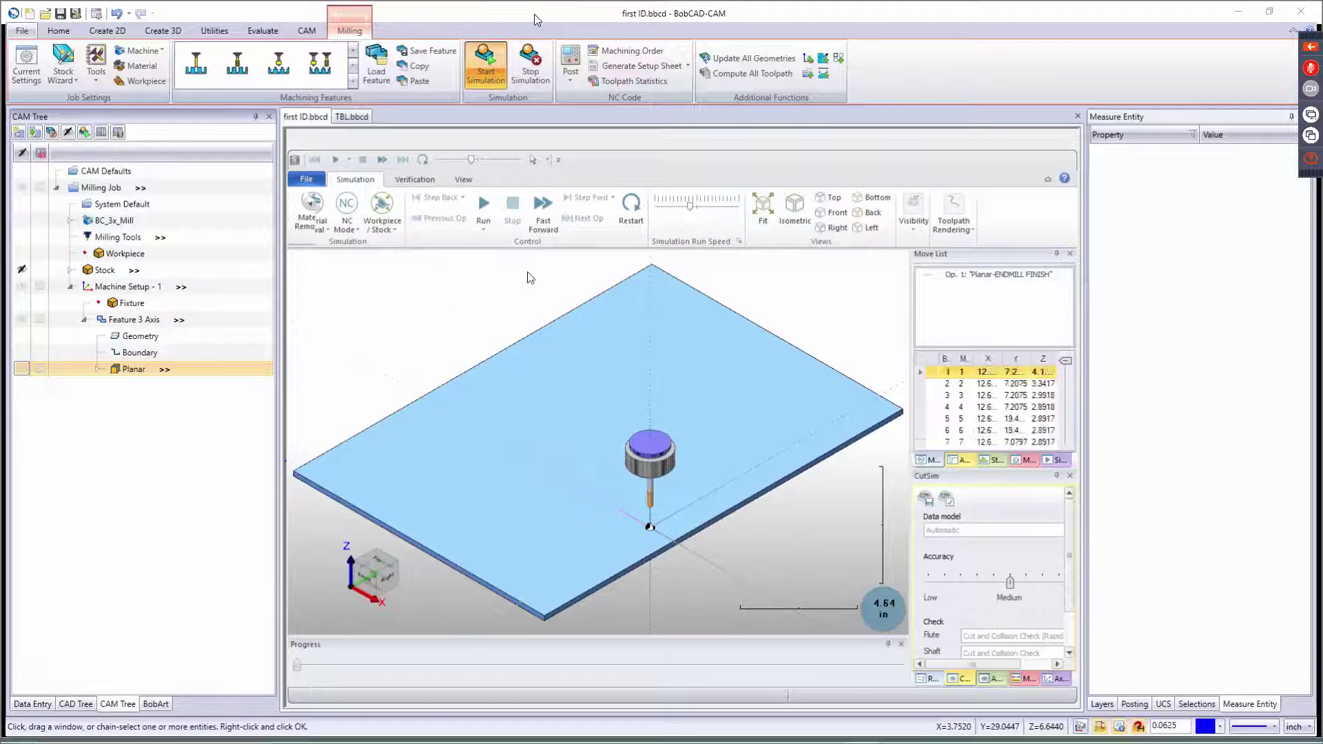
click(483, 206)
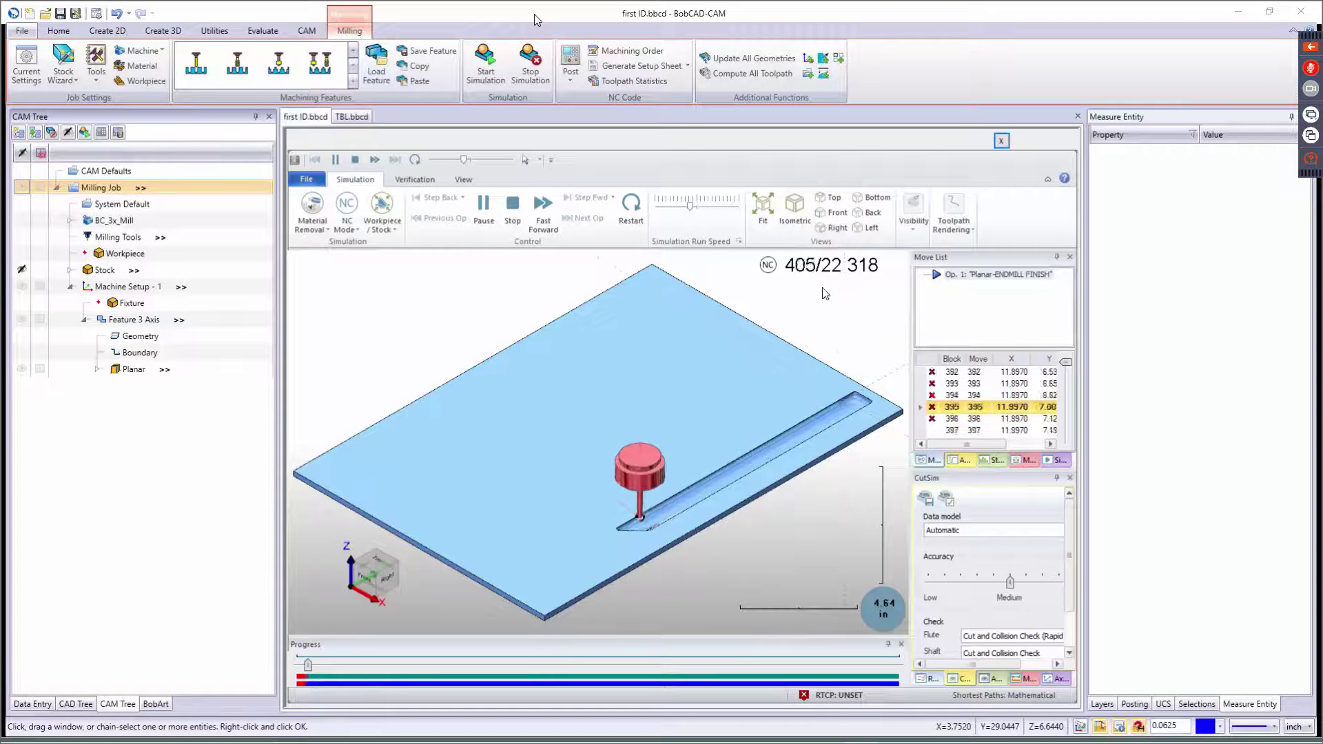
drag(690, 206, 705, 209)
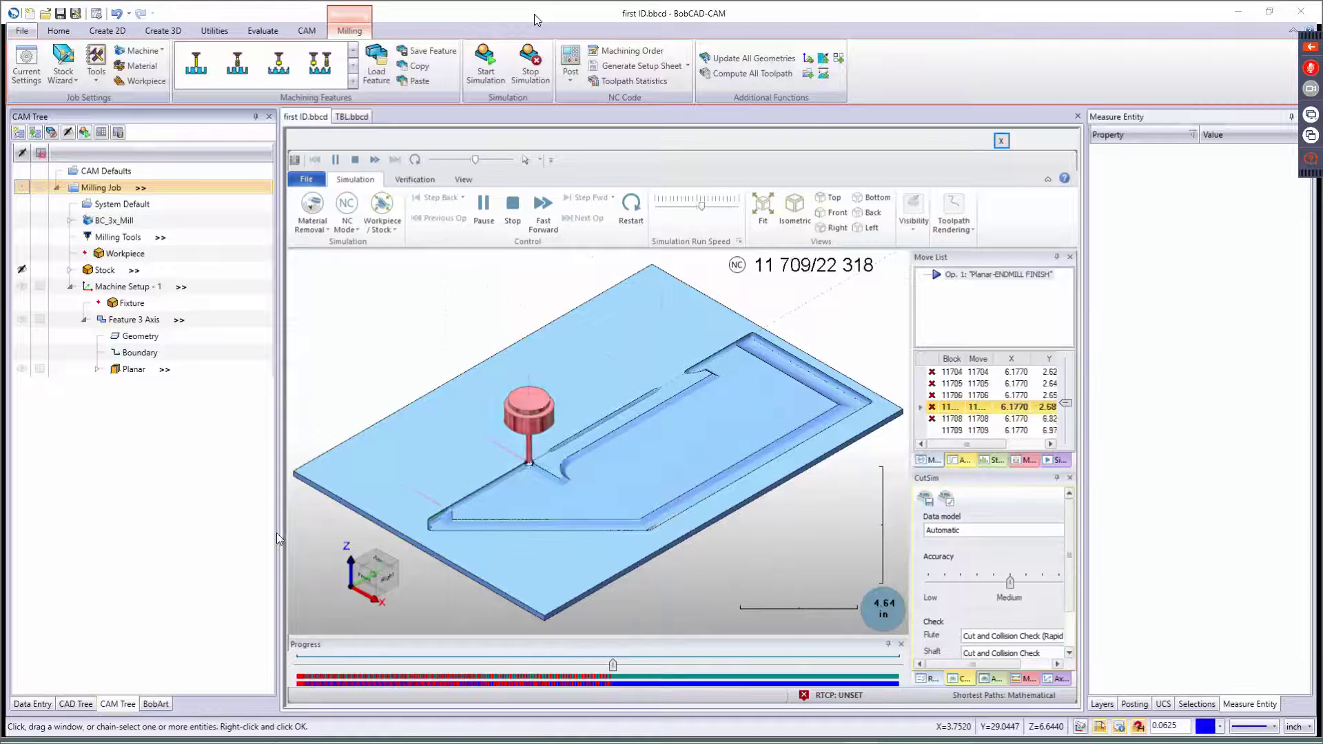
Examine the simulated cut around the numeral 1 and along the plaque's sloped borders, close up and from several angles
scroll(563, 471, up, 10)
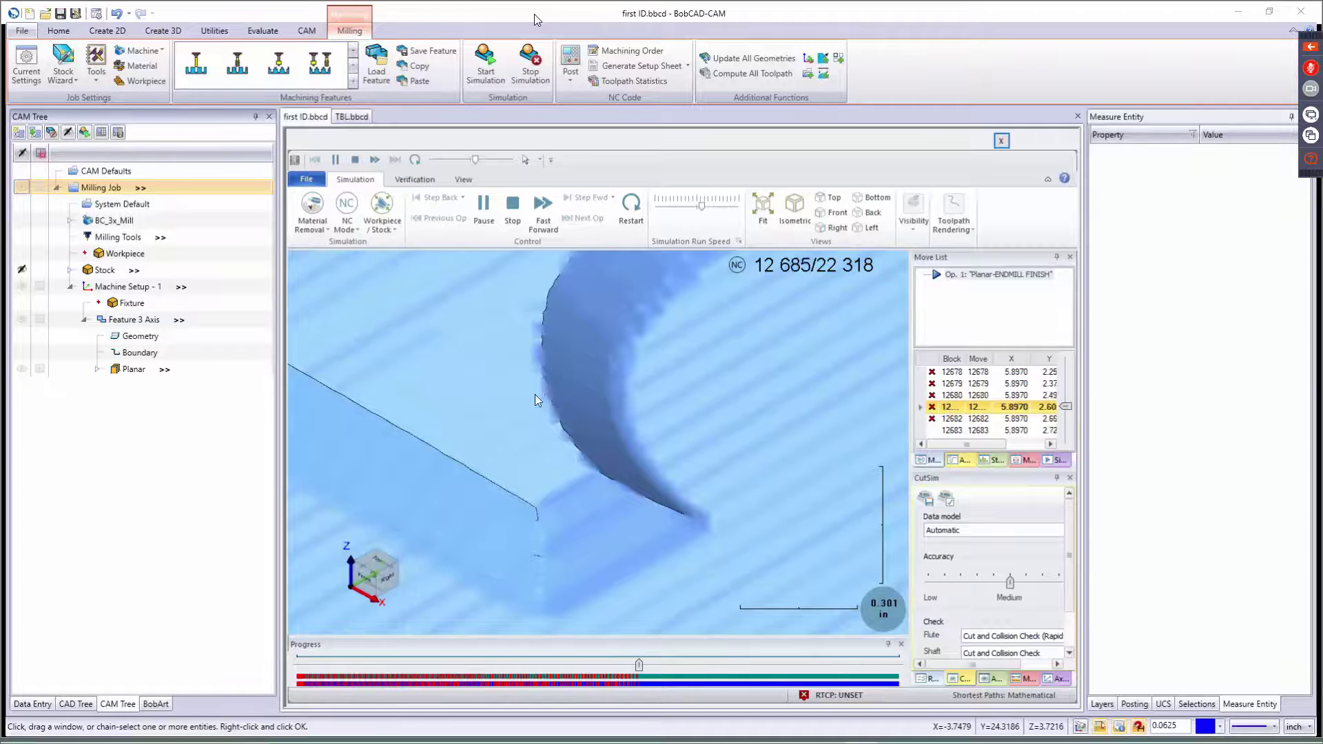
drag(534, 394, 552, 372)
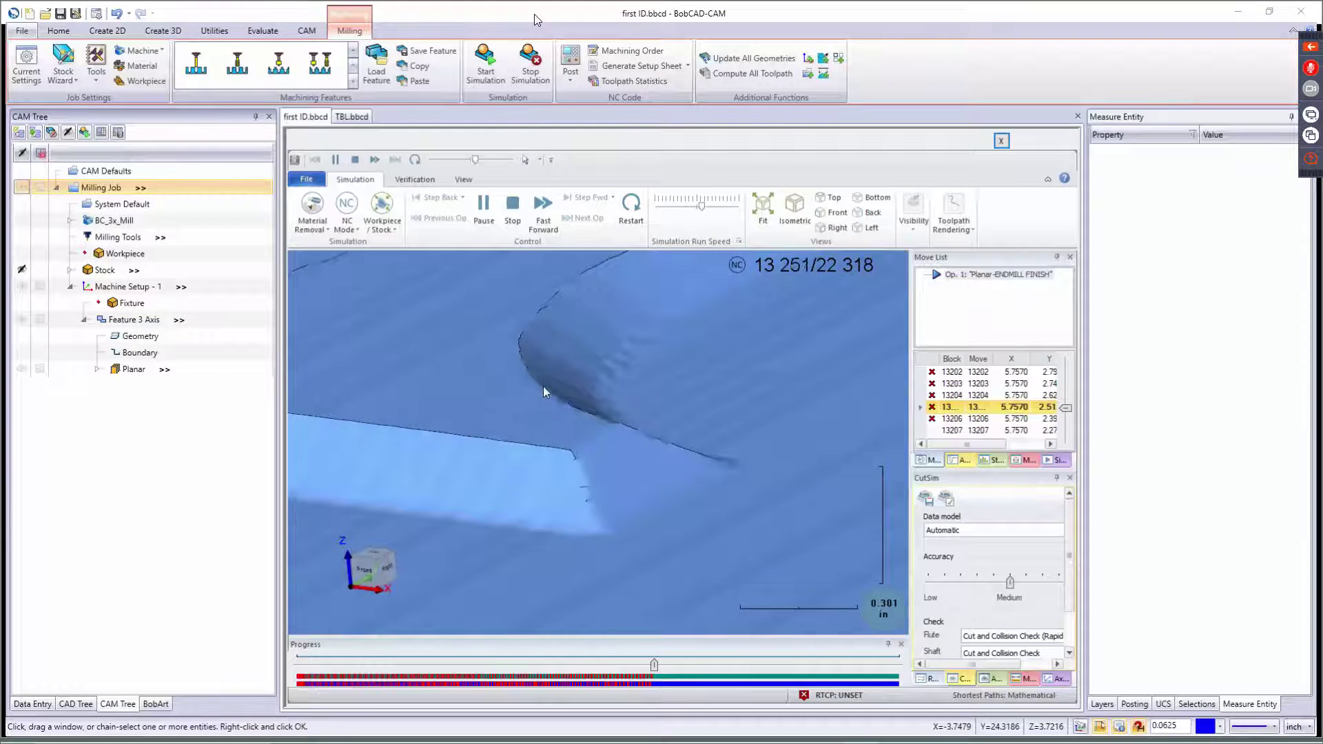
scroll(532, 437, down, 3)
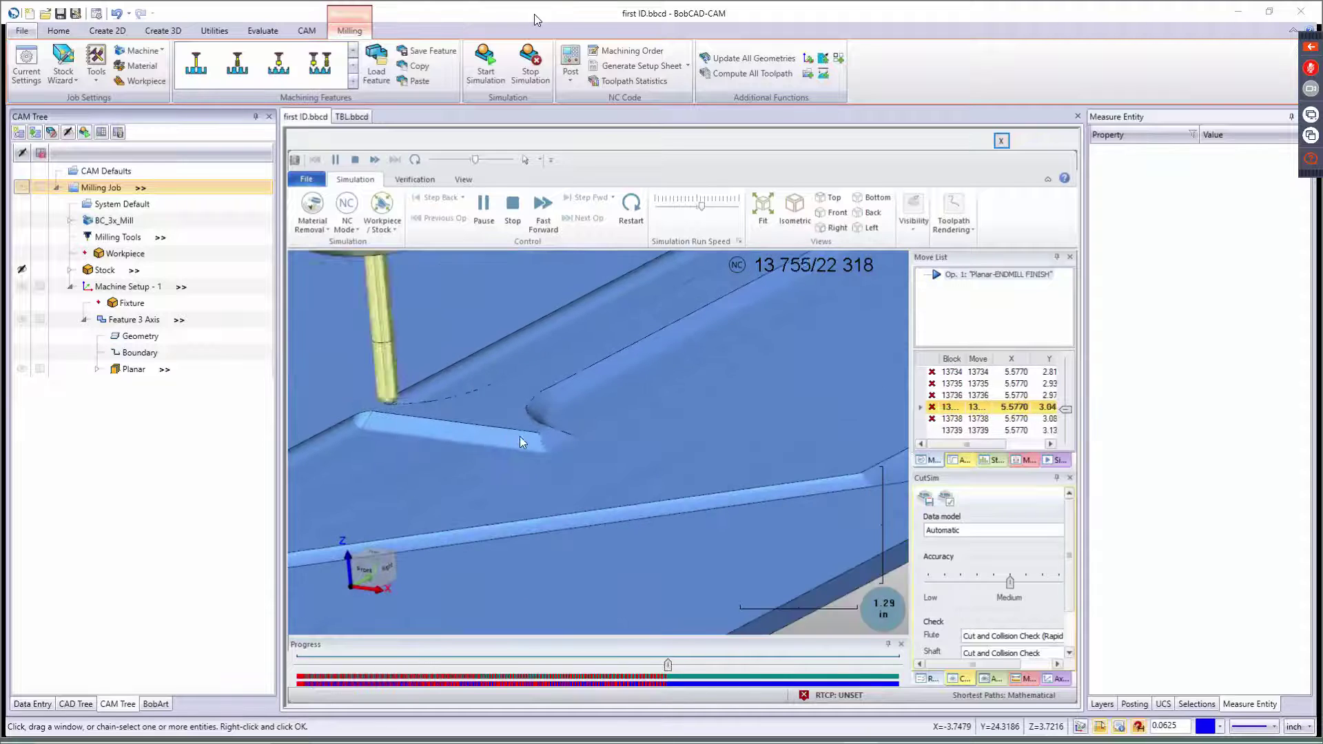
drag(531, 437, 581, 436)
middle_drag(581, 432, 690, 461)
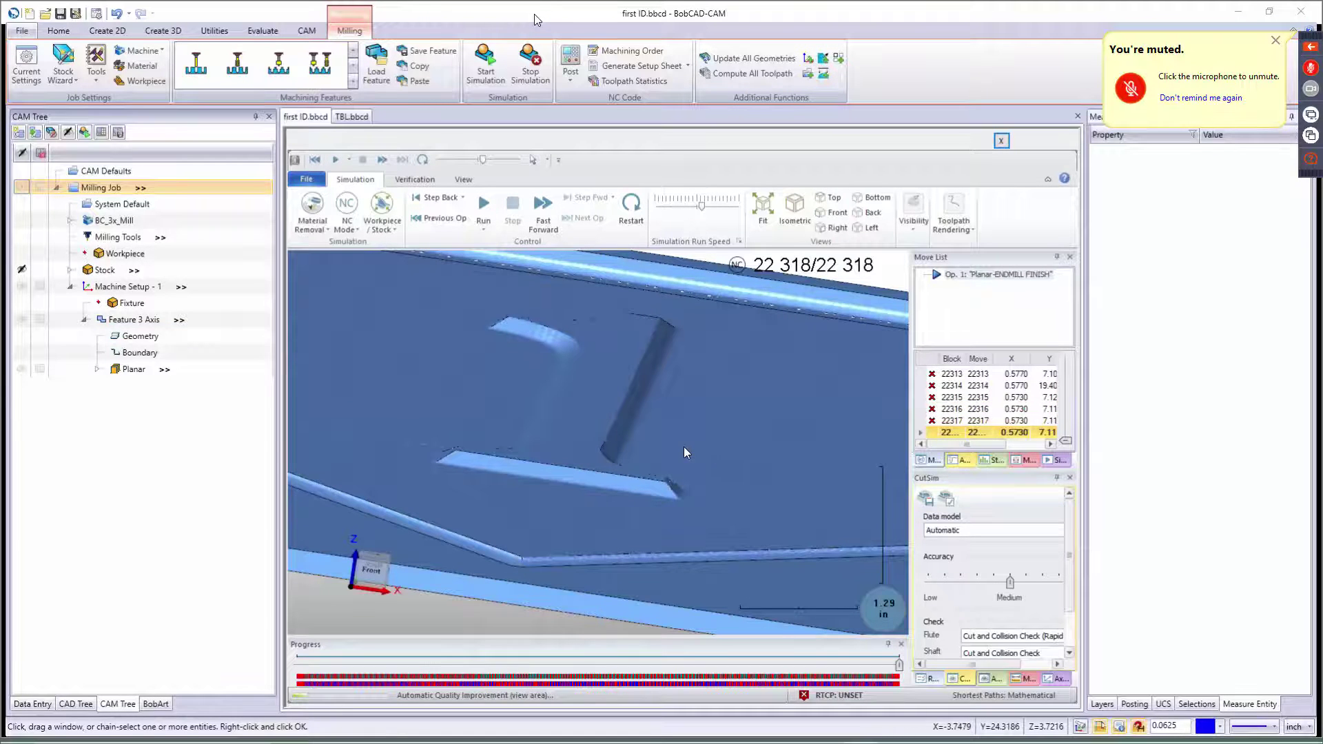
middle_drag(683, 447, 635, 463)
scroll(510, 472, up, 8)
scroll(605, 462, down, 8)
scroll(510, 494, down, 4)
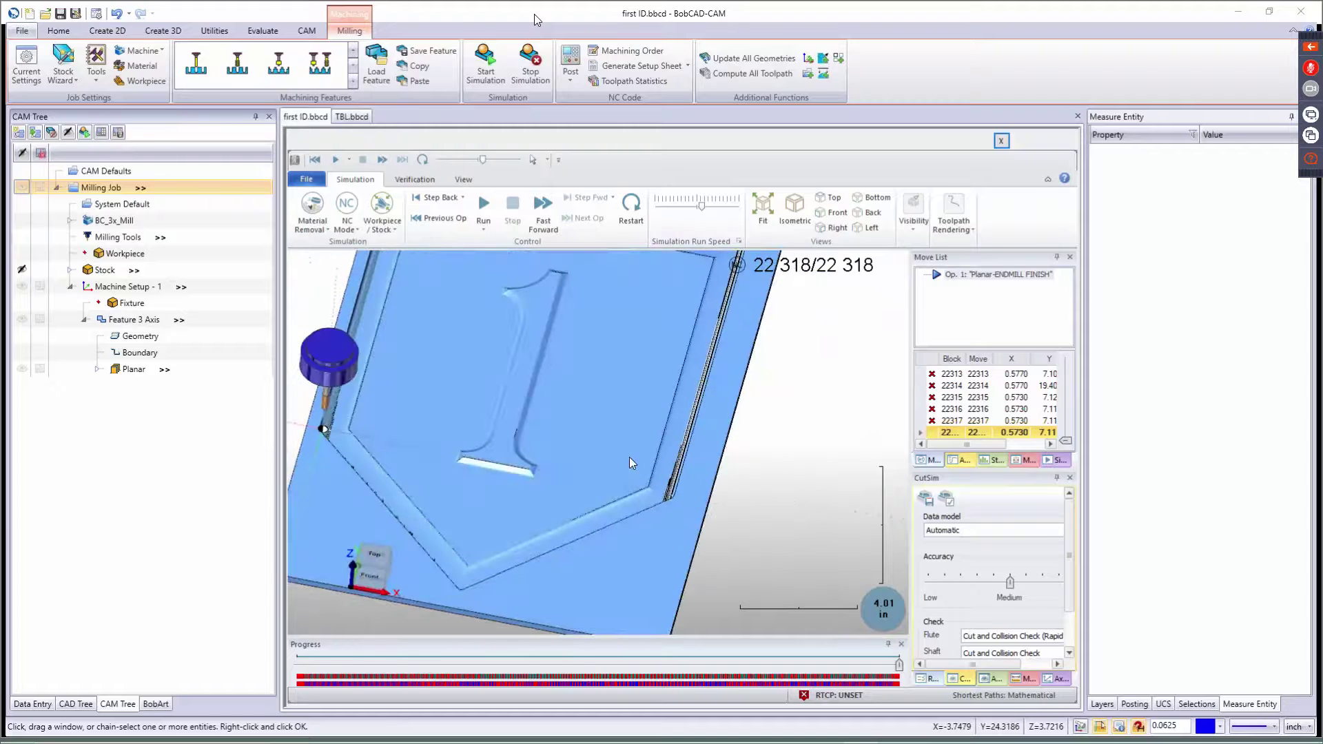
scroll(630, 457, down, 3)
scroll(646, 382, up, 3)
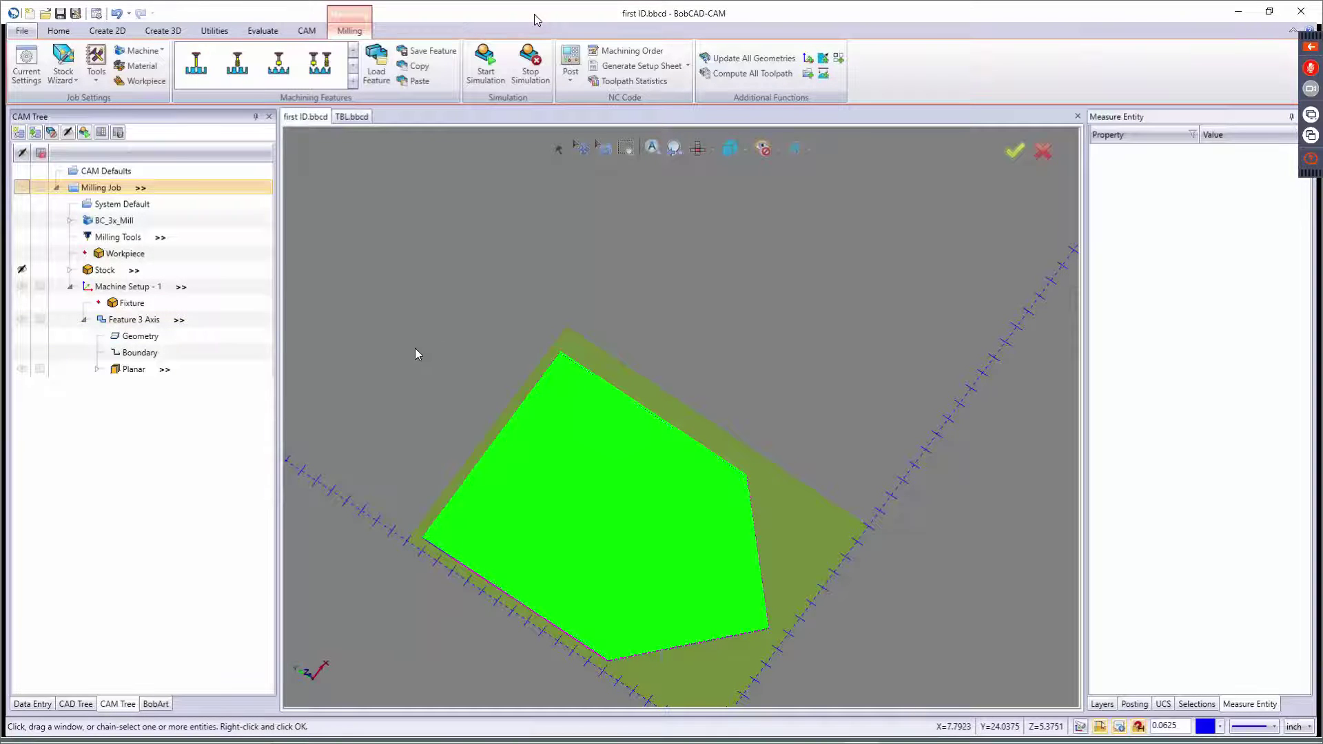
Show the part from the top and blank everything in the Milling Job so only the wireframe geometry remains
key(F2)
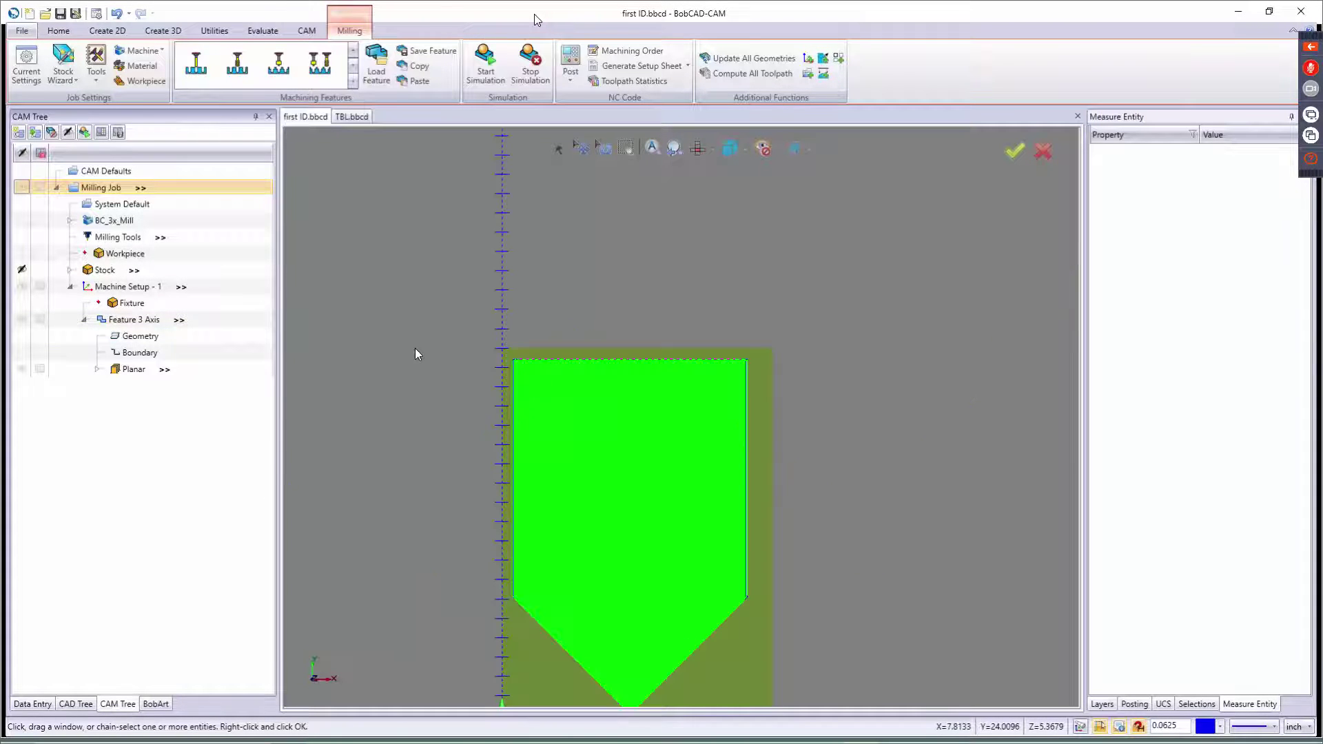
right_click(98, 188)
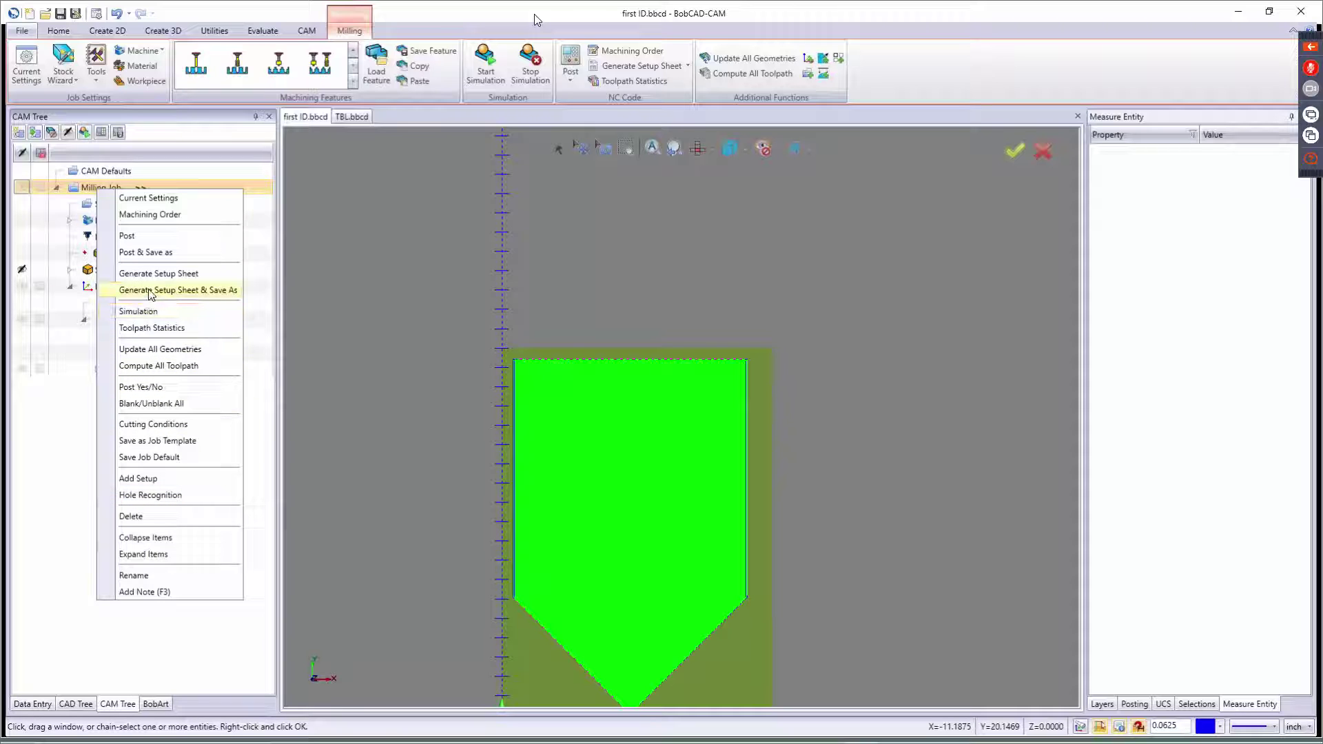
click(153, 404)
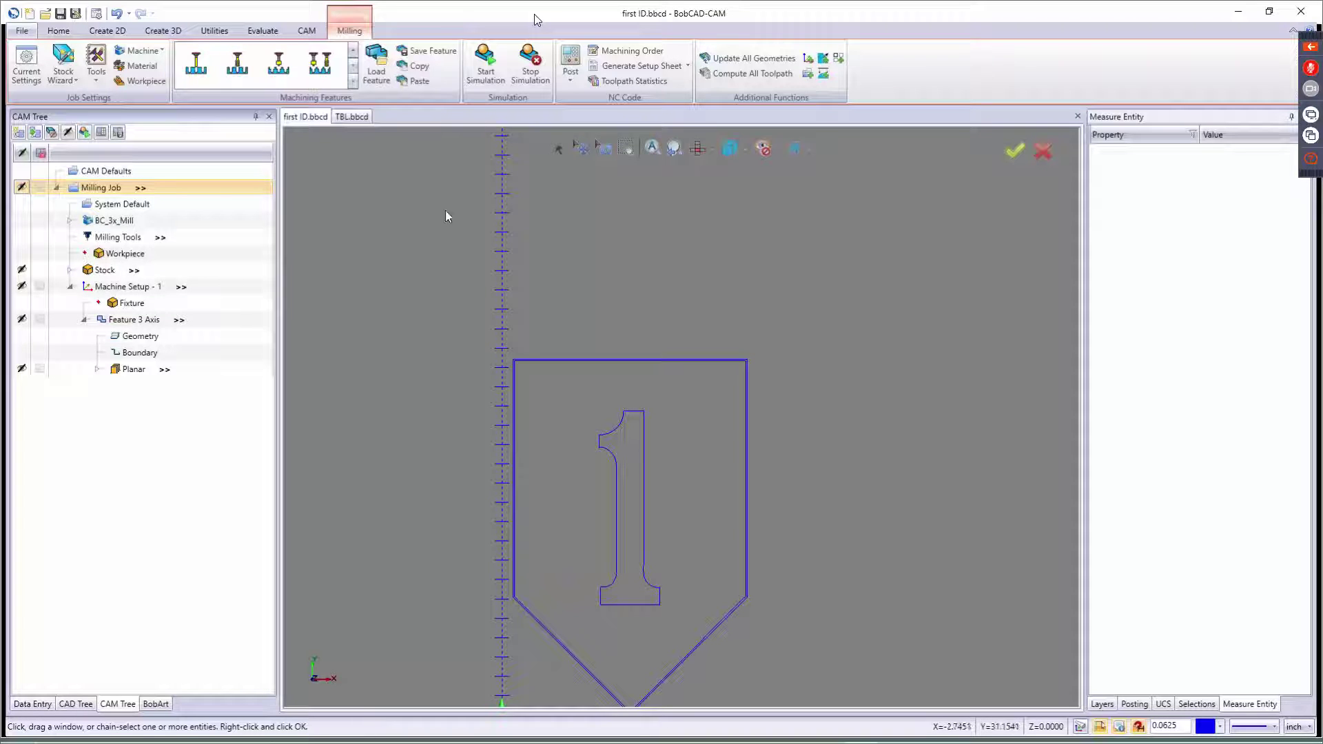
Copy all the wireframe geometry, both plaque outlines and the numeral 1, into a new file
scroll(490, 307, down, 5)
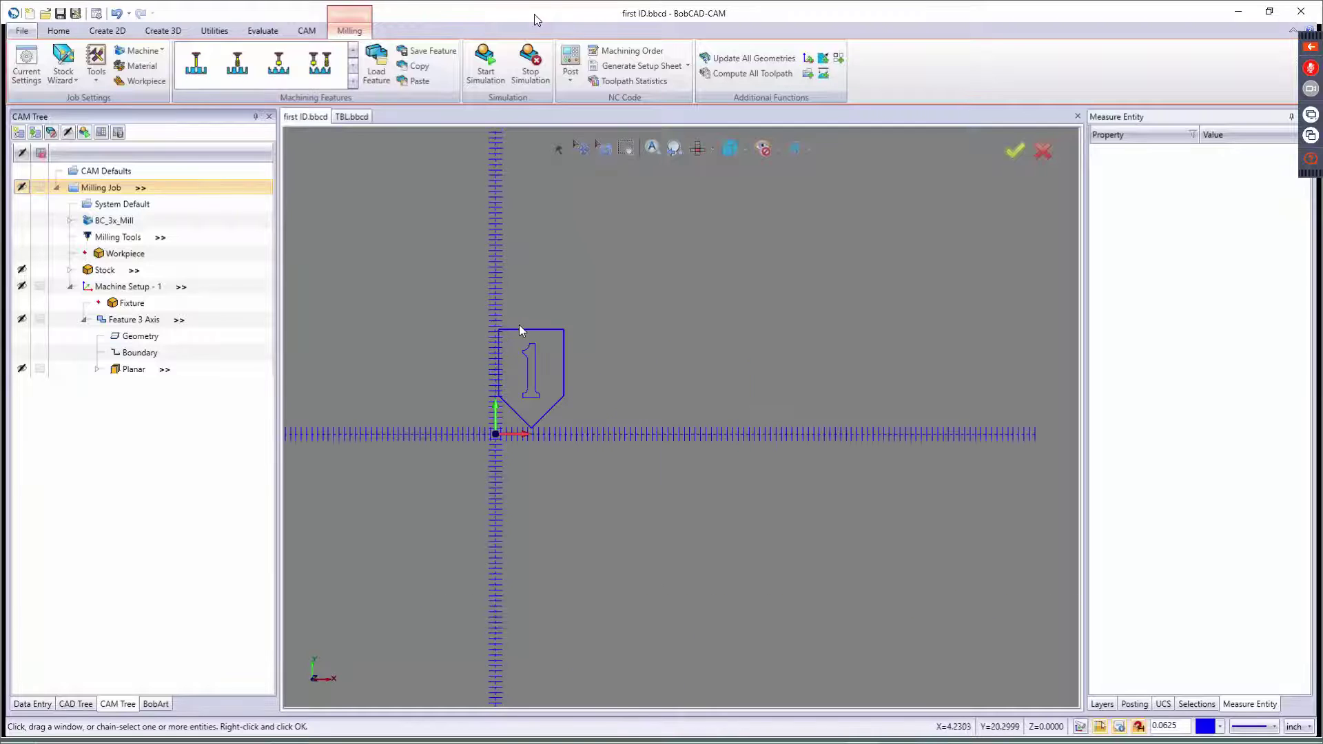
scroll(521, 330, up, 4)
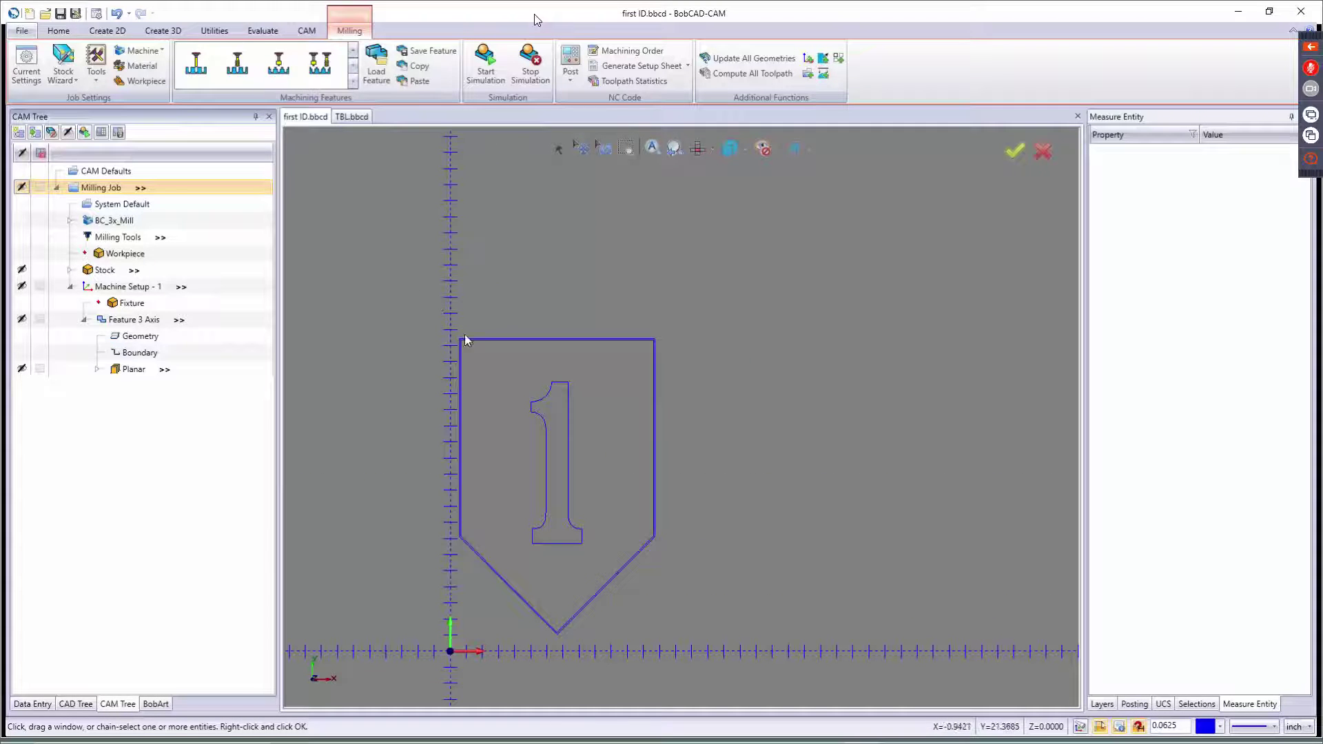
click(558, 149)
drag(701, 568, 735, 652)
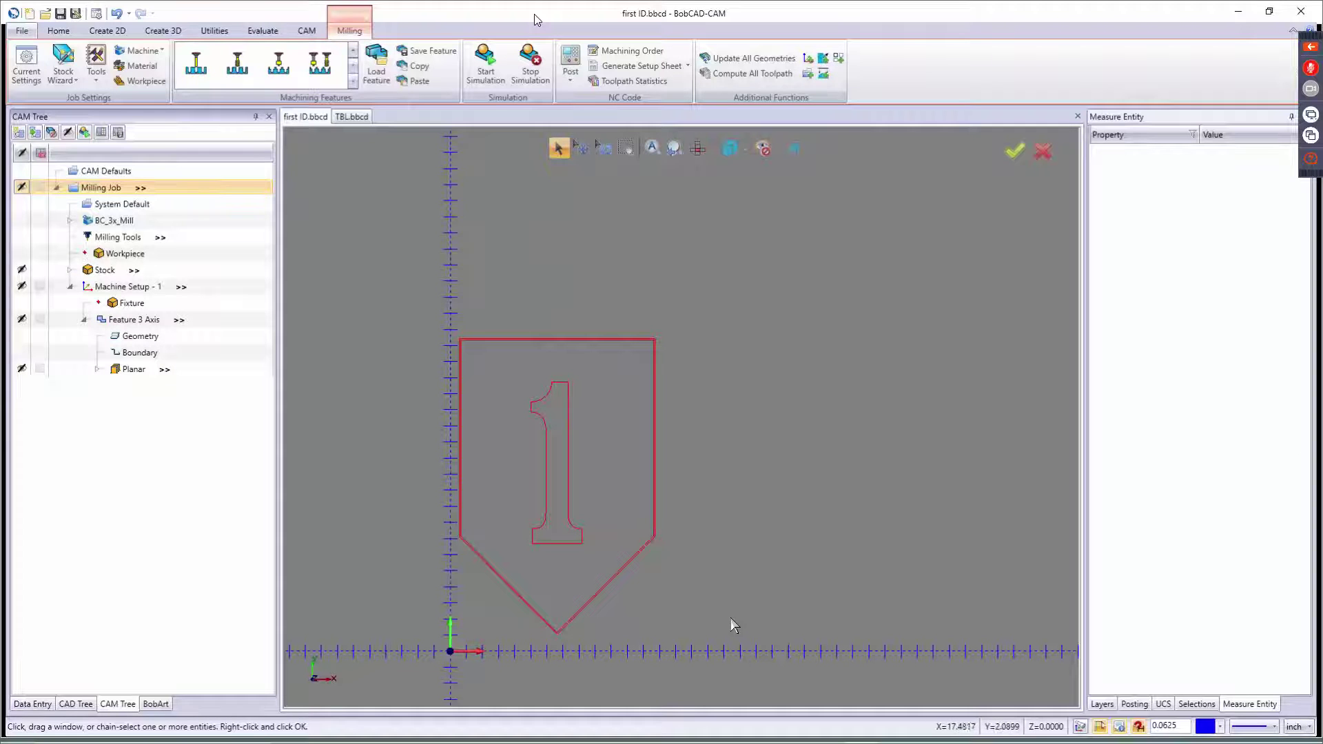
key(Escape)
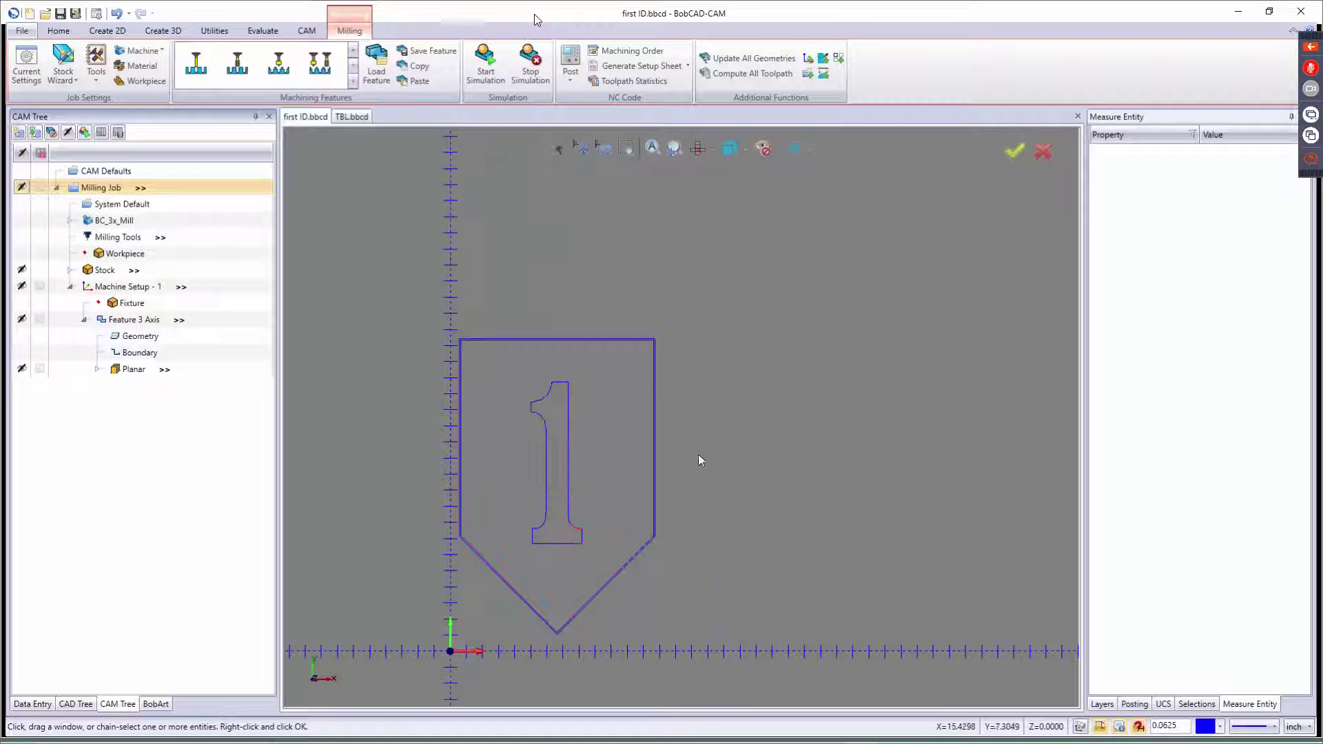
key(ctrl+n)
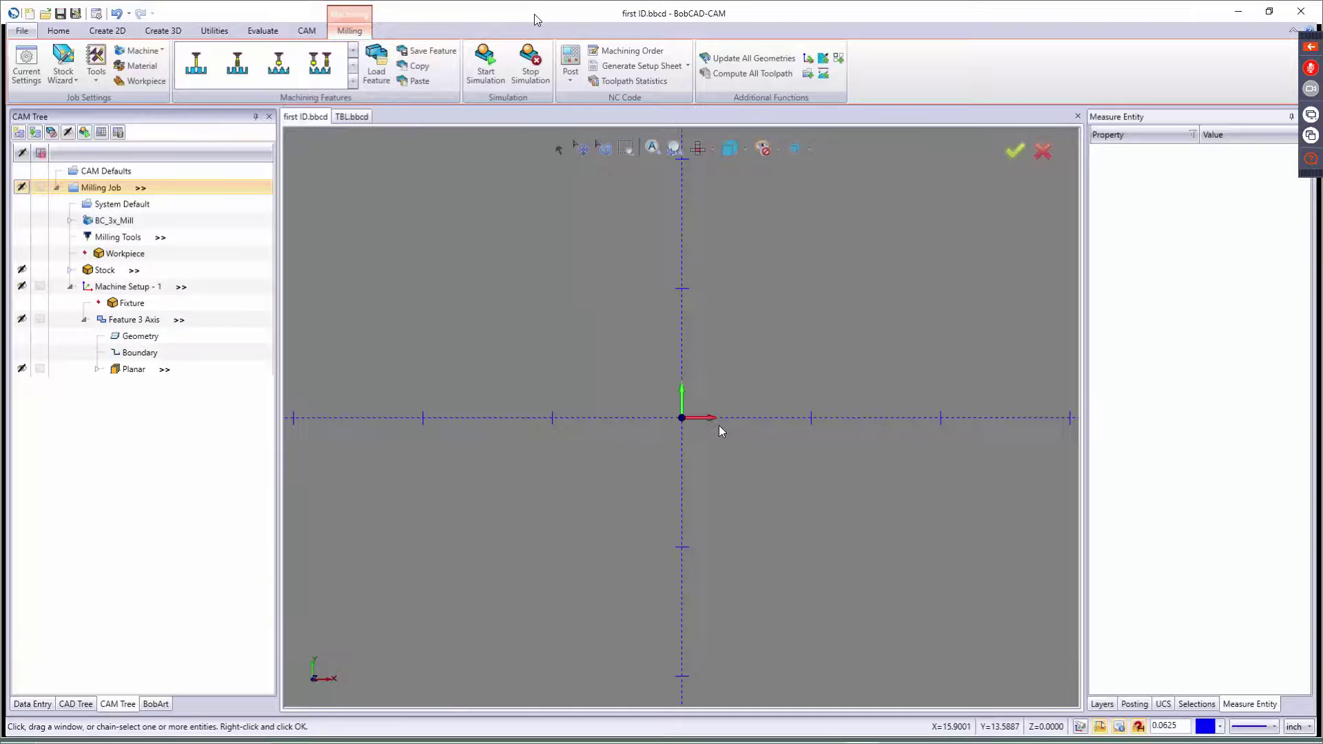
key(ctrl+v)
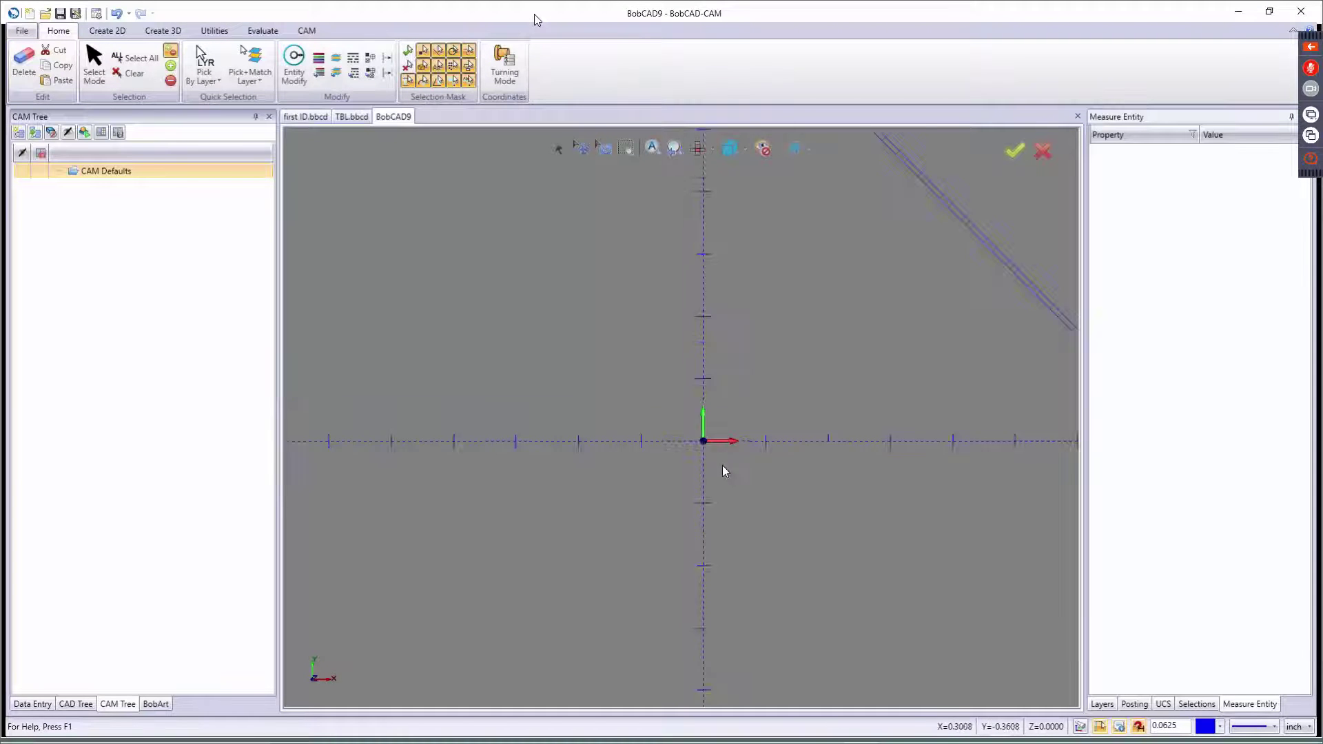
Select the closed contour of the numeral 1 as the geometry for an Extrude Curve
scroll(754, 355, up, 5)
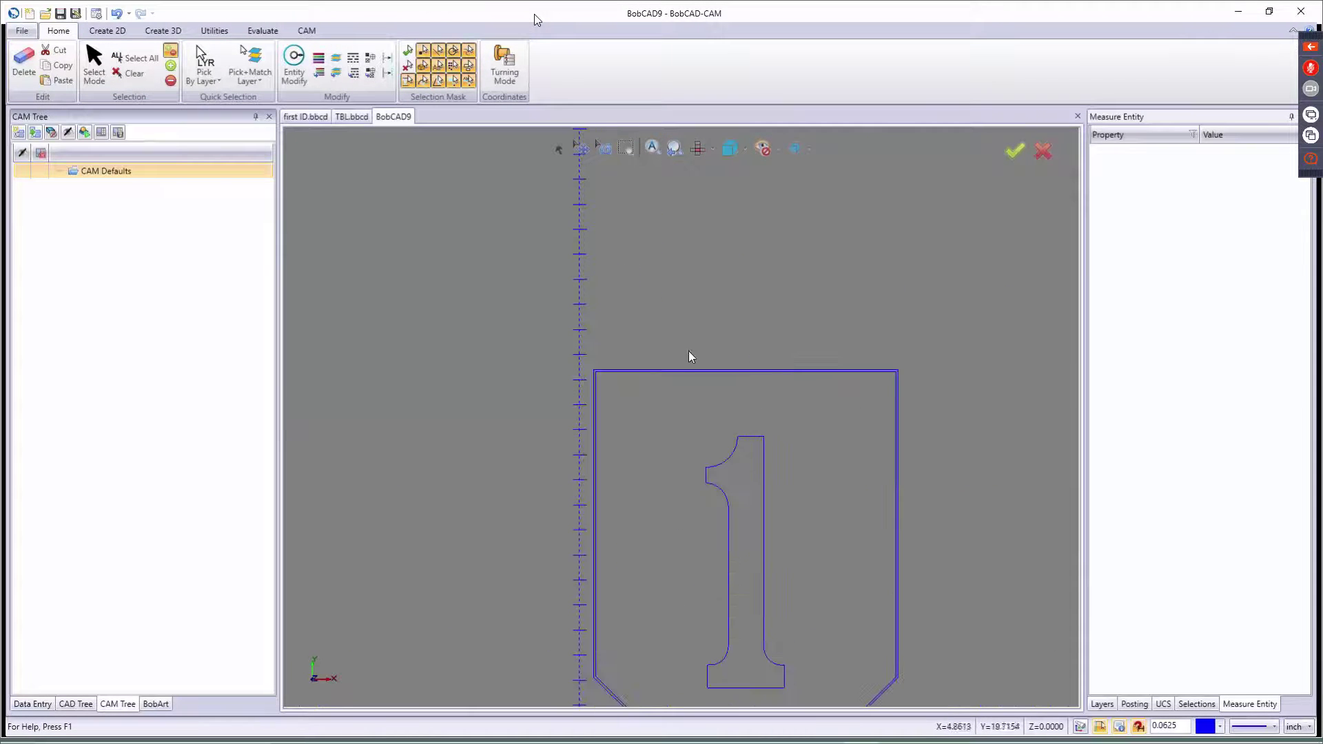
scroll(686, 357, down, 3)
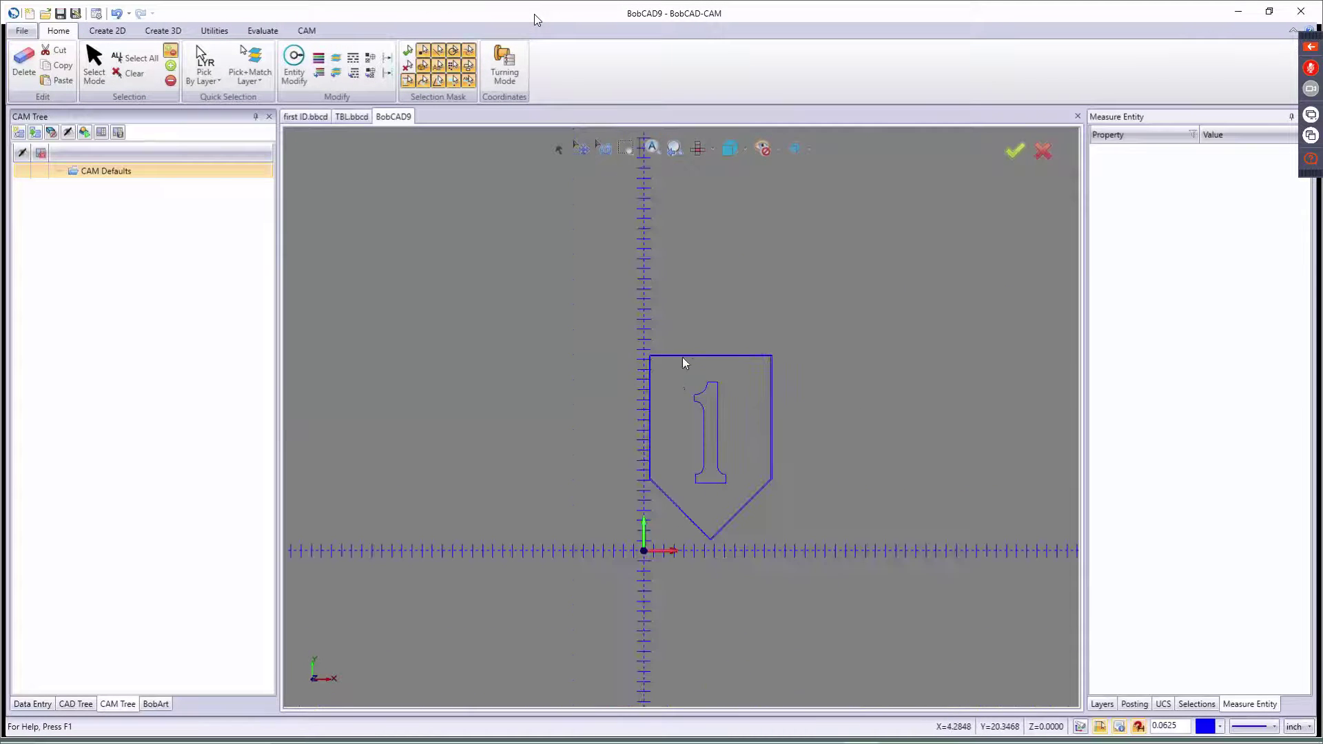
click(164, 30)
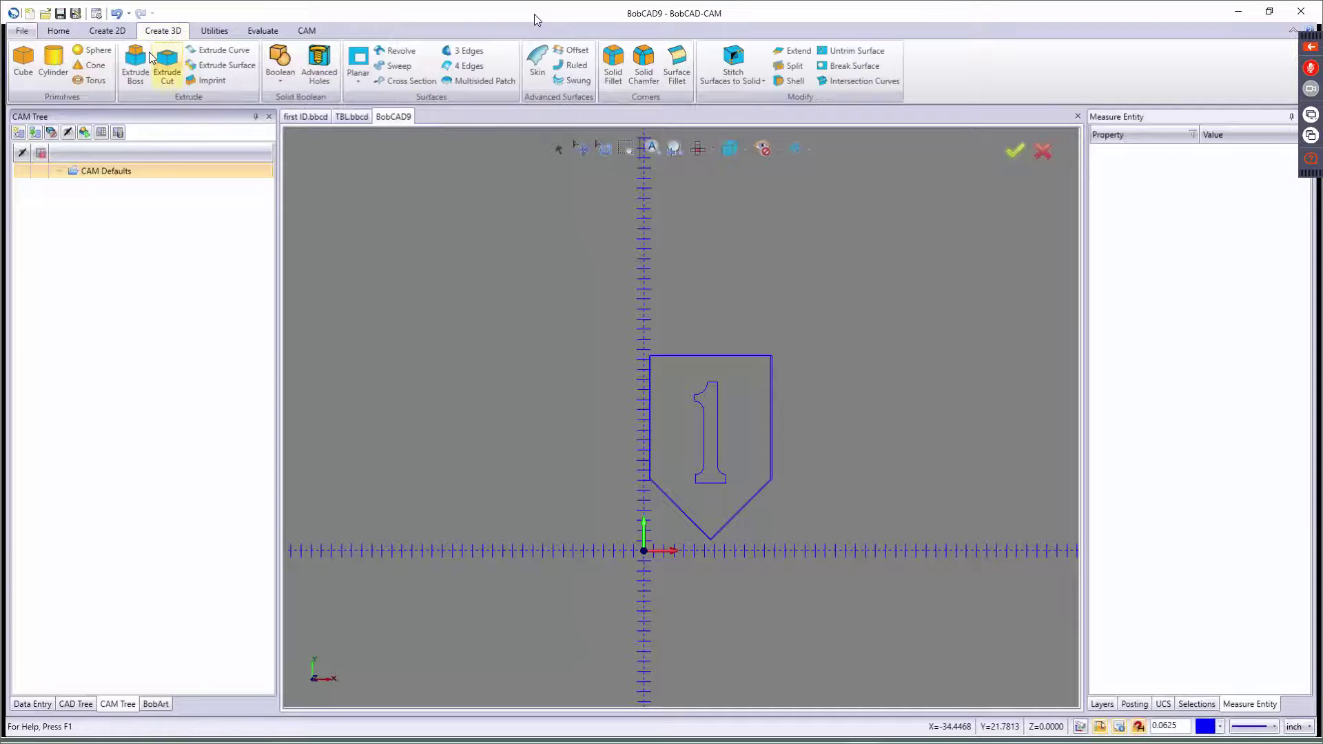
click(219, 51)
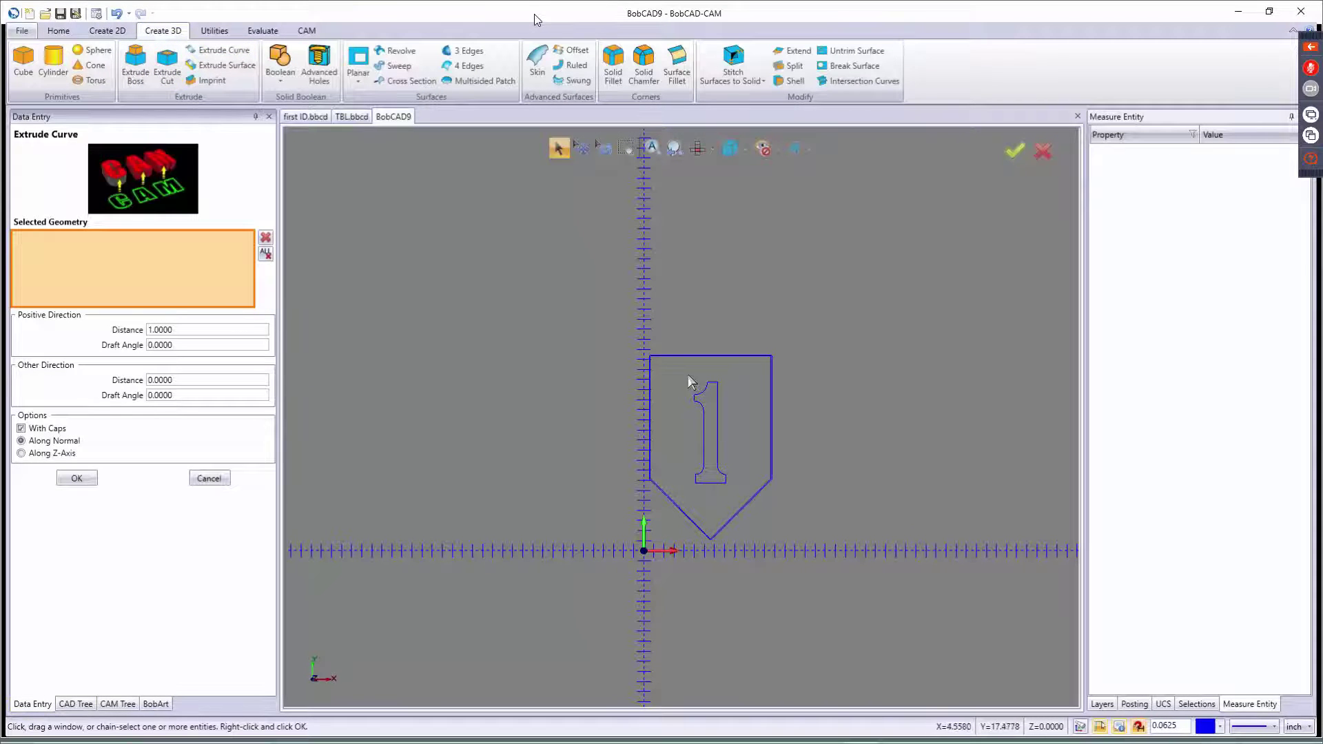
click(740, 499)
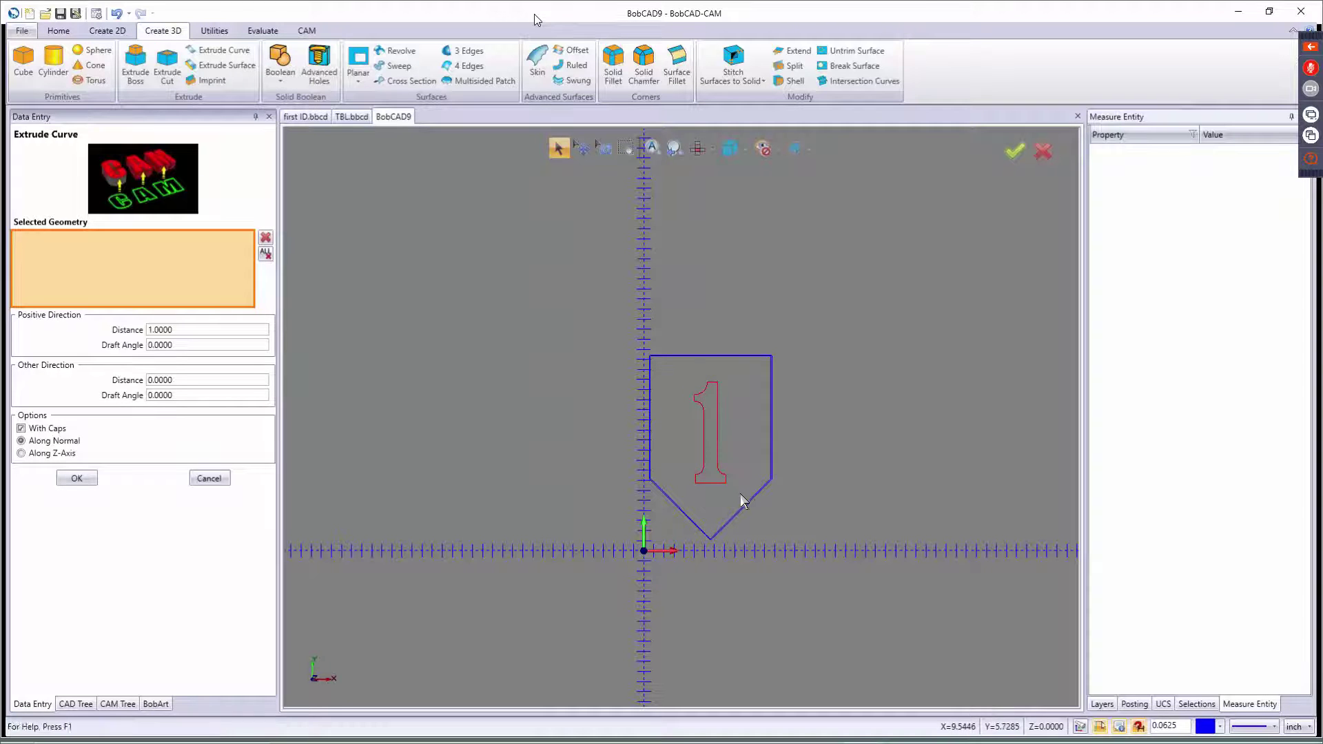
middle_drag(719, 464, 706, 486)
scroll(705, 487, up, 3)
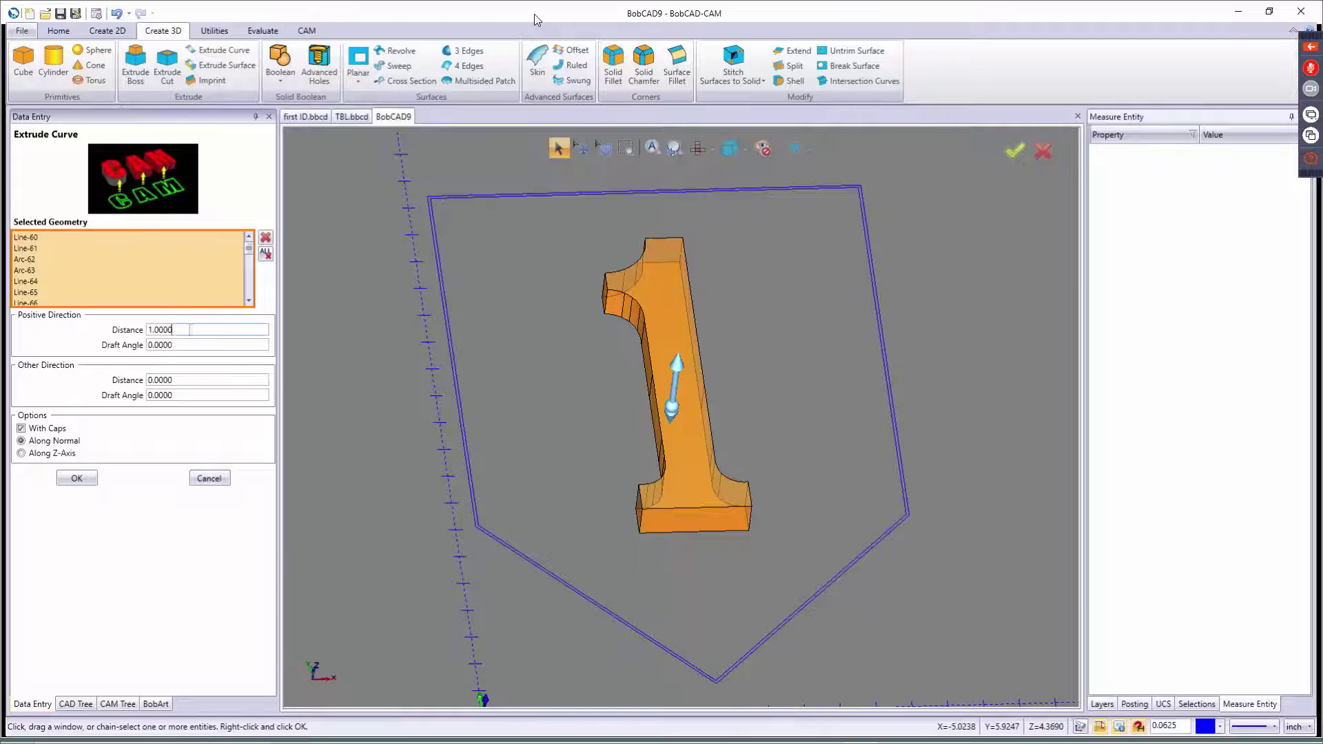
Set the numeral's extrusion in the positive direction to a 0.25 in distance with a draft angle of 10
drag(173, 329, 83, 342)
text(.25)
key(Tab)
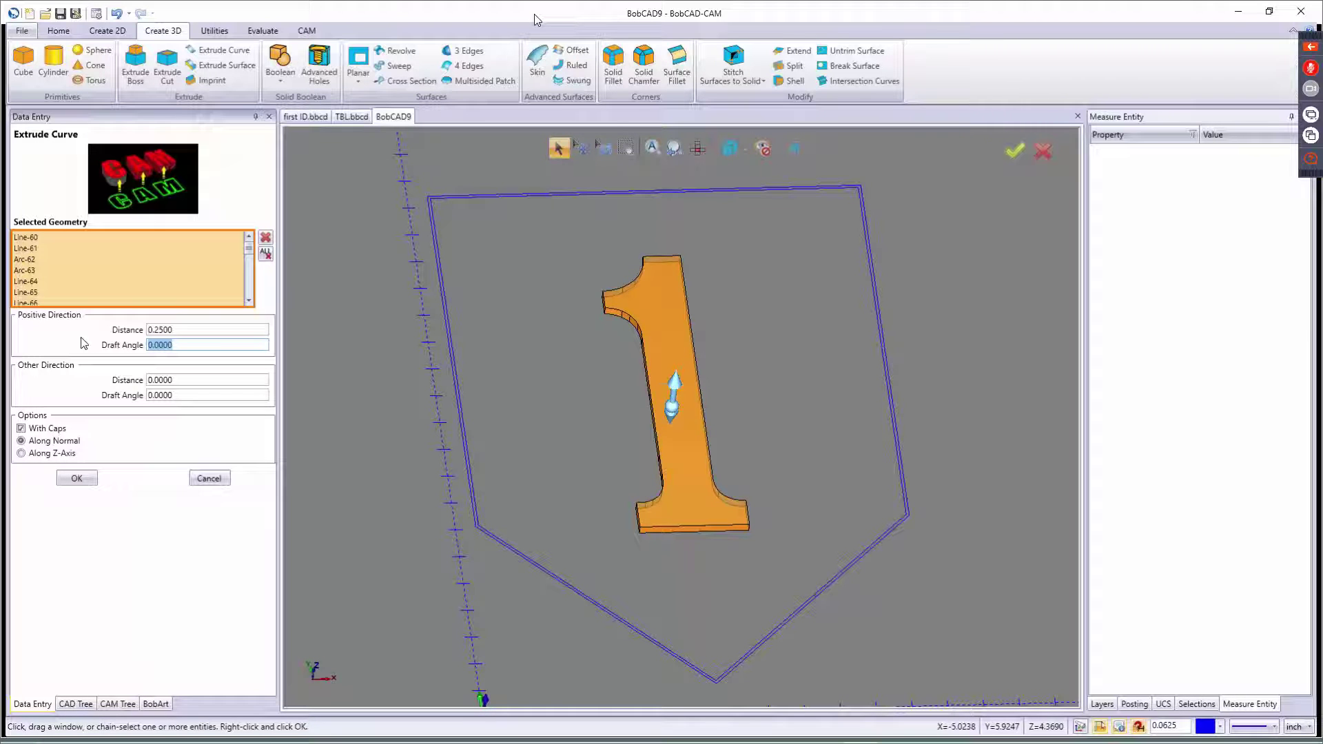
text(10)
key(Tab)
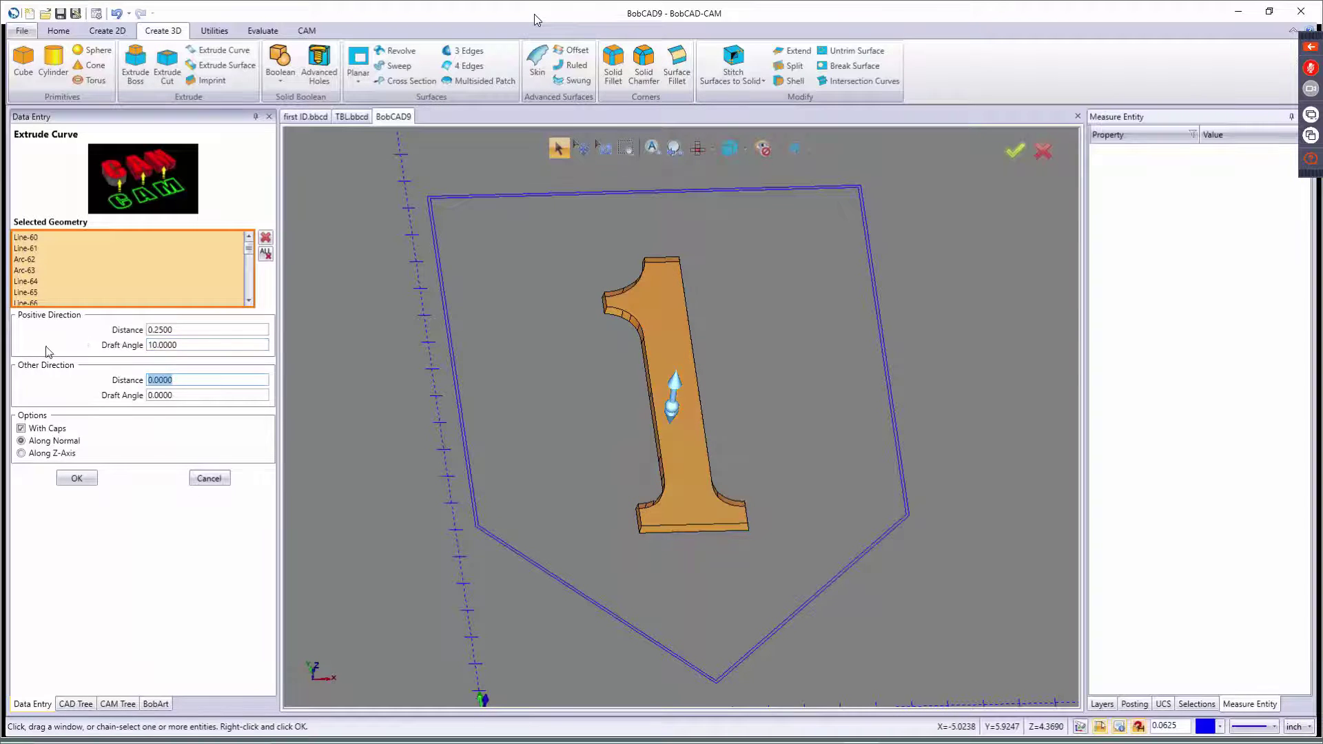
Try a positive draft angle of 15 on the numeral's extrusion and examine its sloped side walls and inner corners
middle_drag(509, 380, 523, 361)
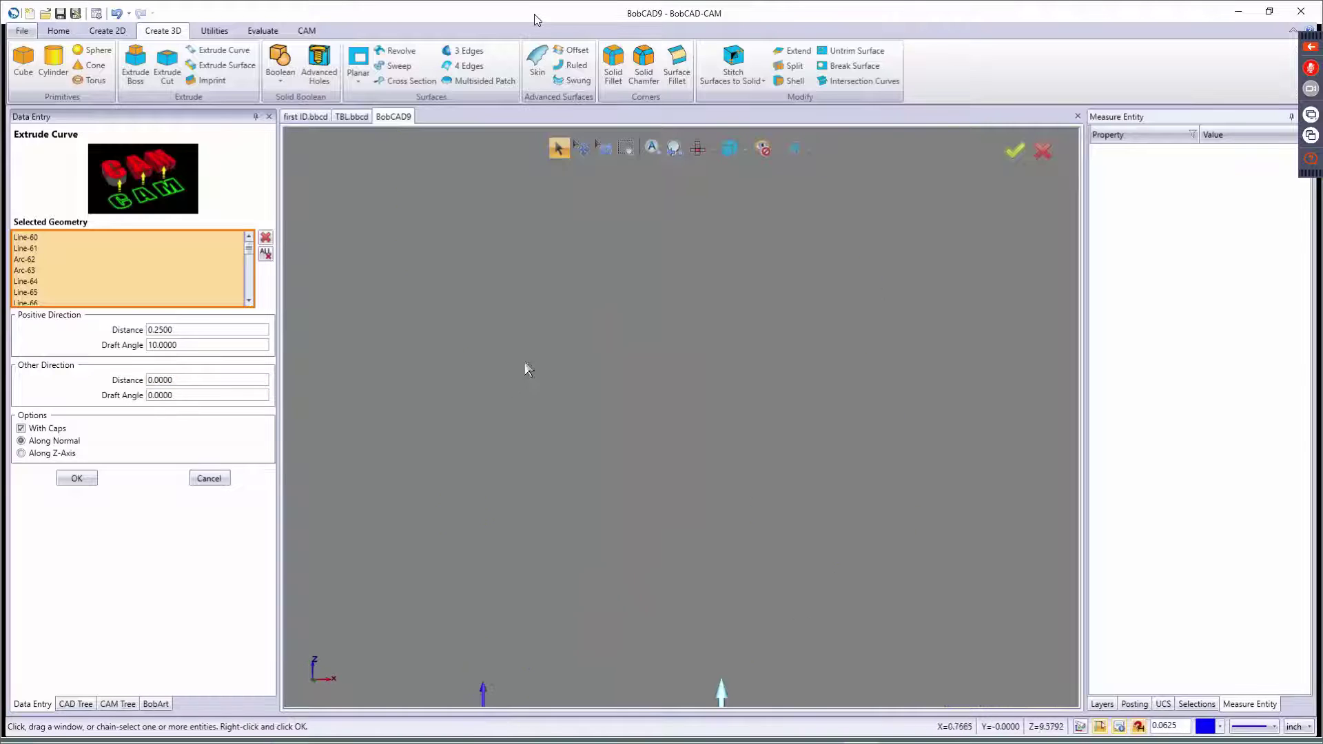
scroll(598, 400, up, 5)
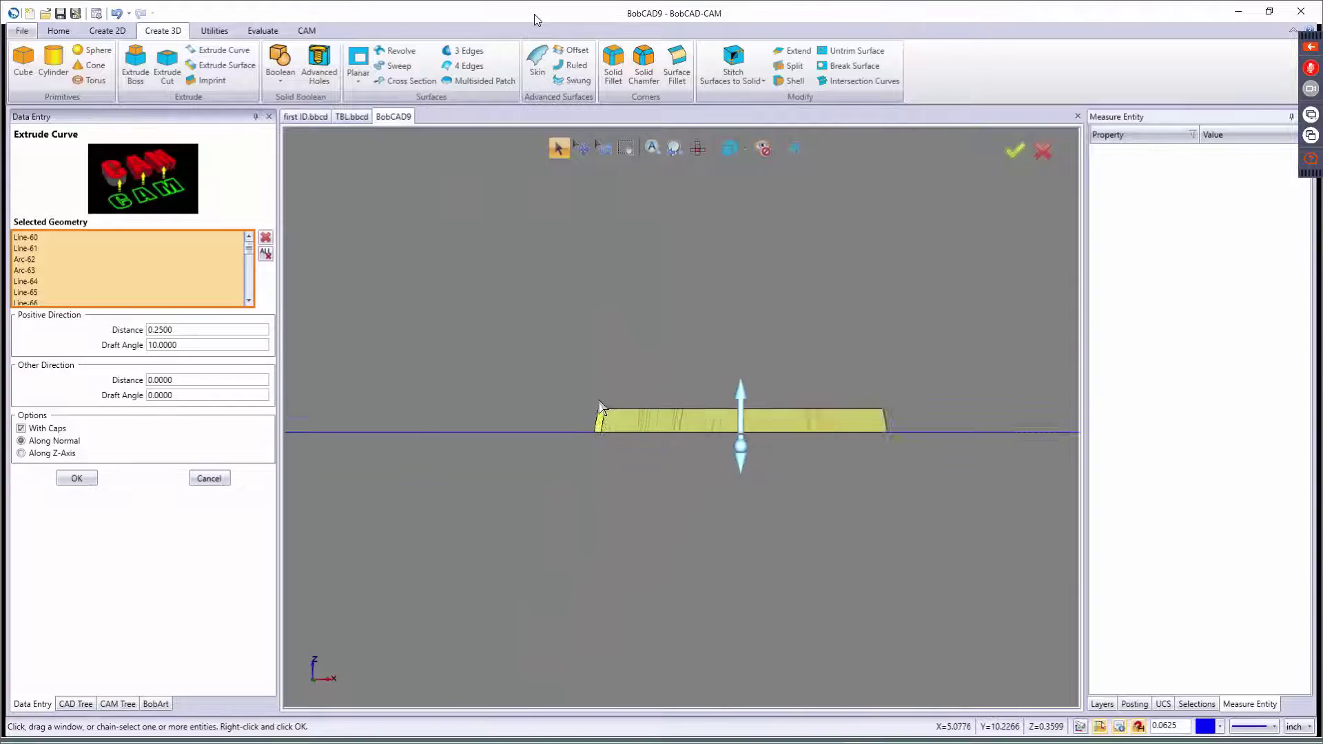
scroll(607, 418, up, 1)
click(195, 344)
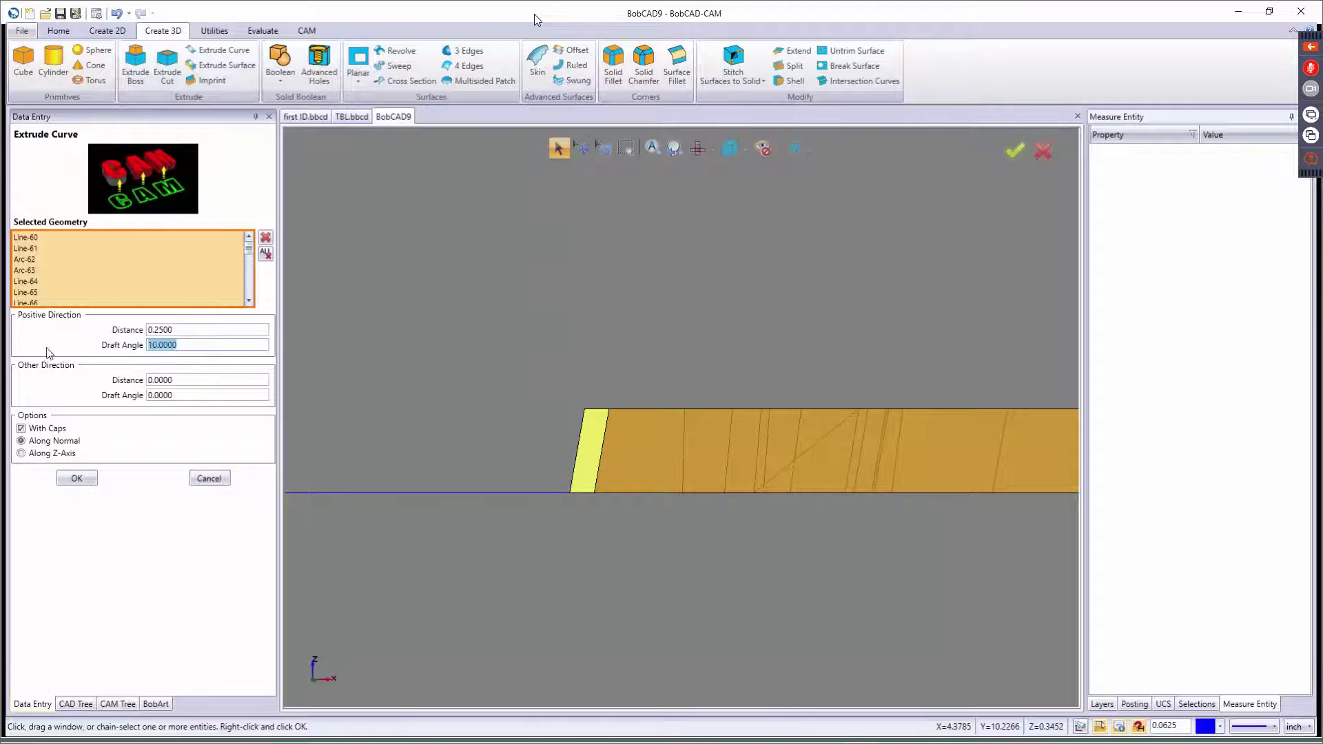
text(15)
key(Tab)
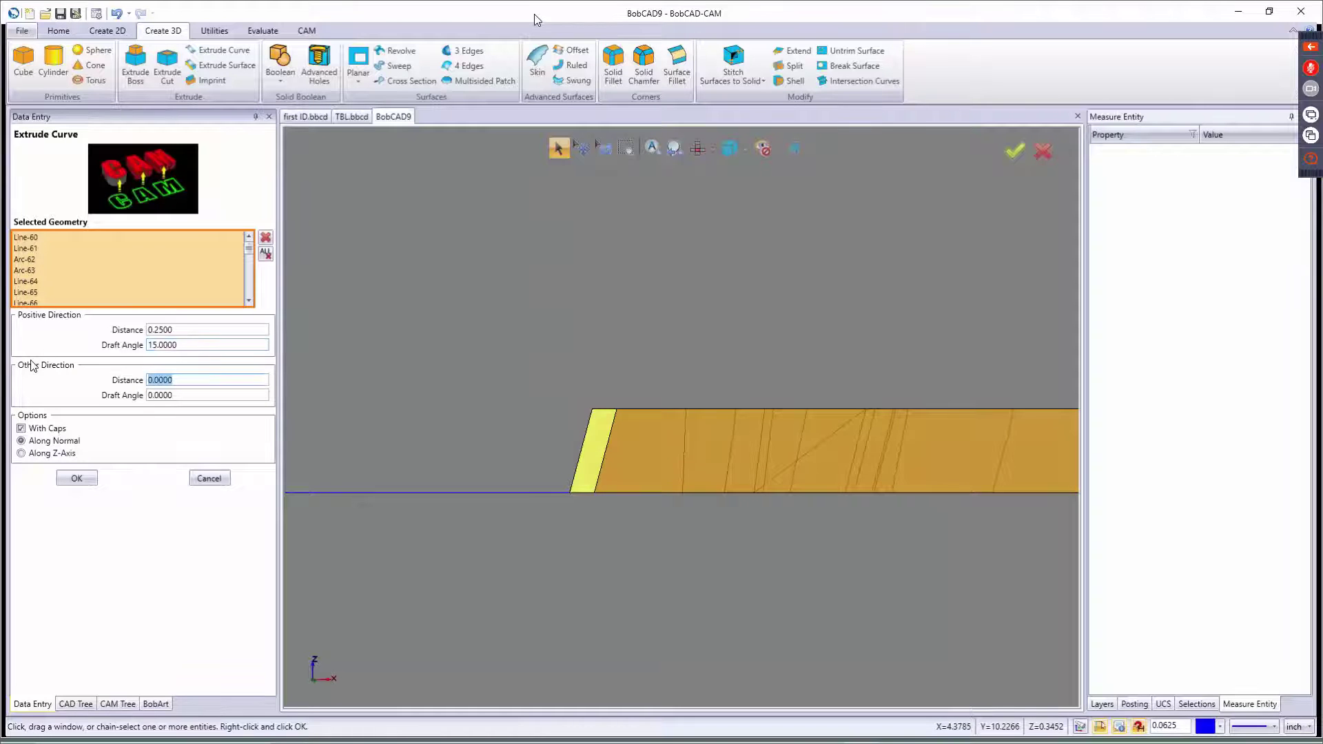
scroll(606, 483, down, 2)
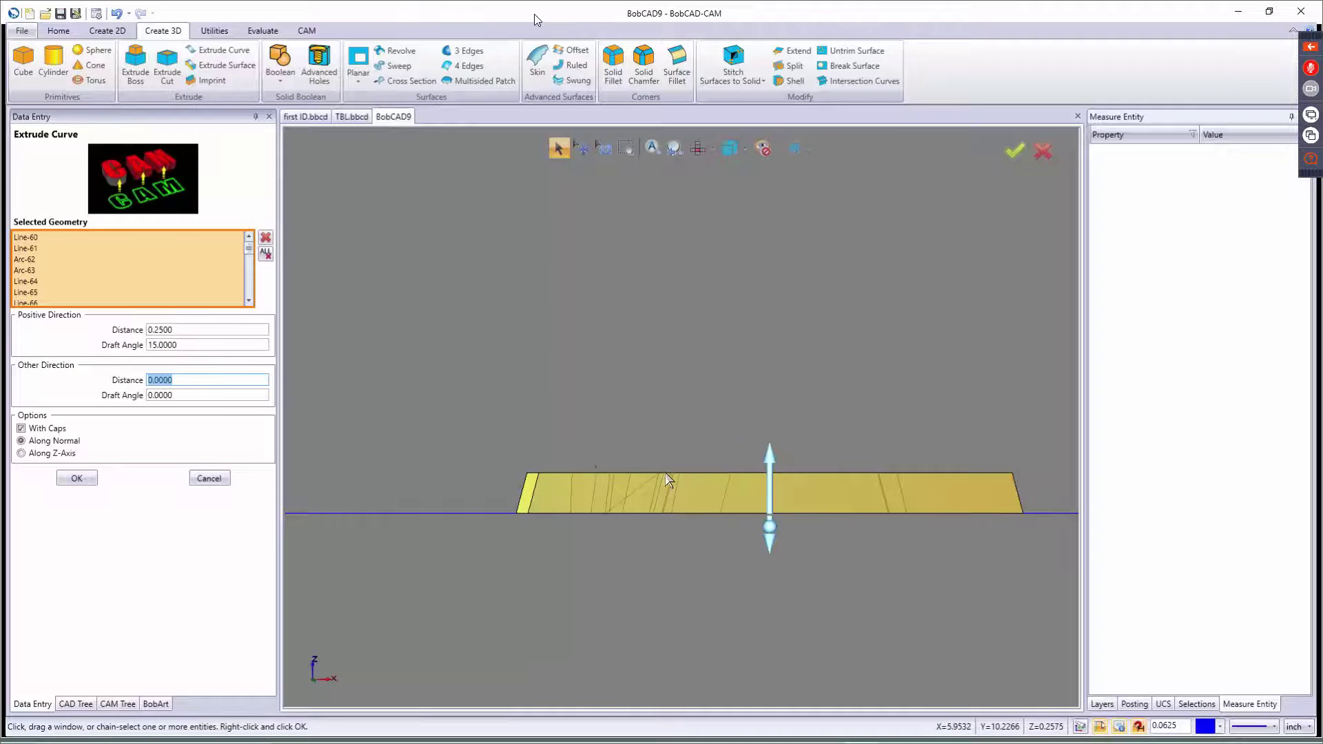
middle_drag(609, 474, 641, 482)
scroll(639, 482, down, 2)
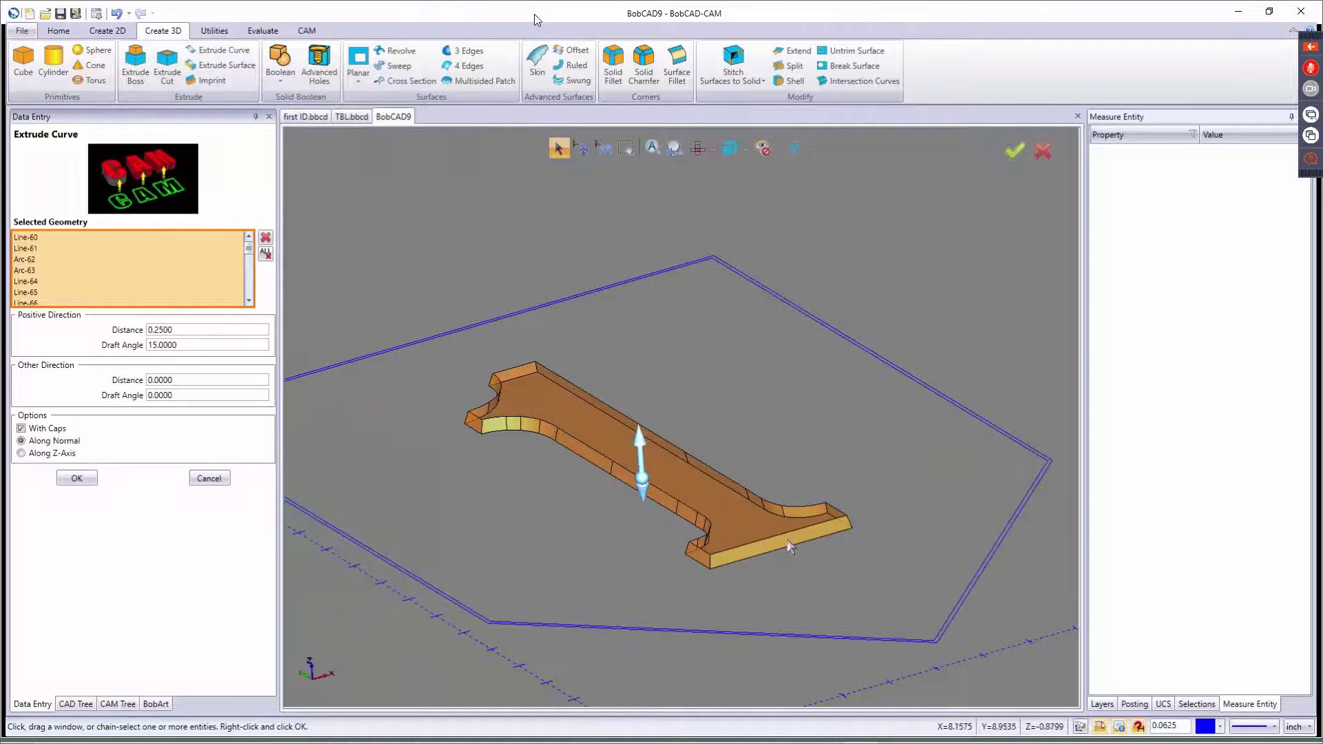
scroll(701, 542, up, 2)
scroll(702, 542, up, 3)
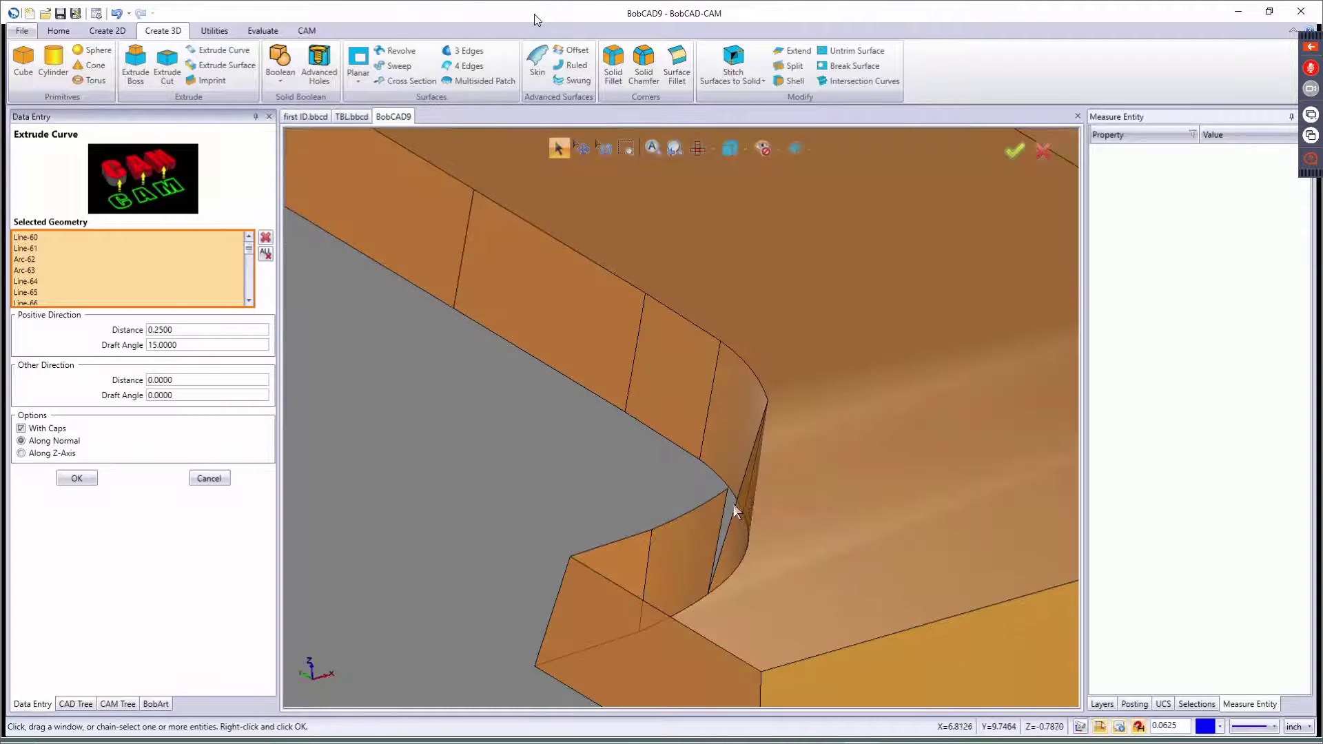
scroll(731, 509, down, 4)
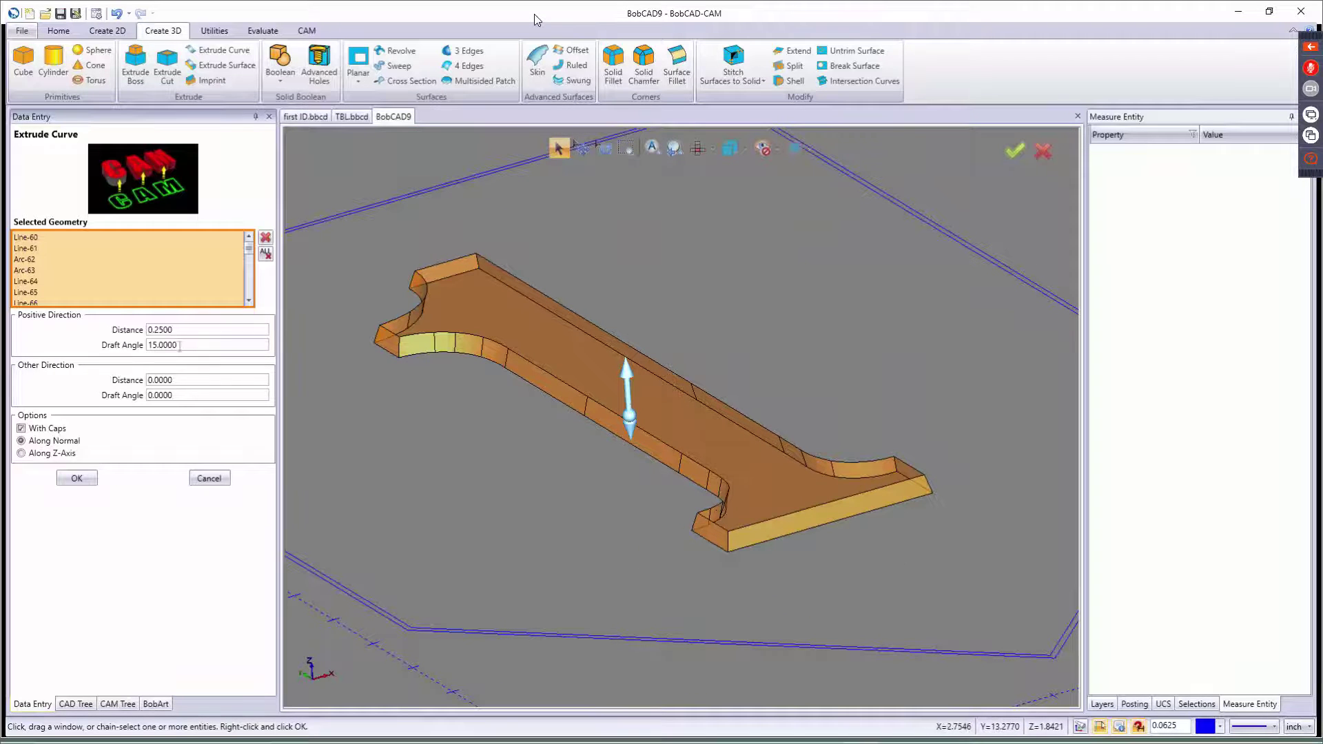
Set the numeral's positive draft angle to 0 and create its 0.25 in extrusion
drag(182, 346, 87, 355)
text(1)
key(Return)
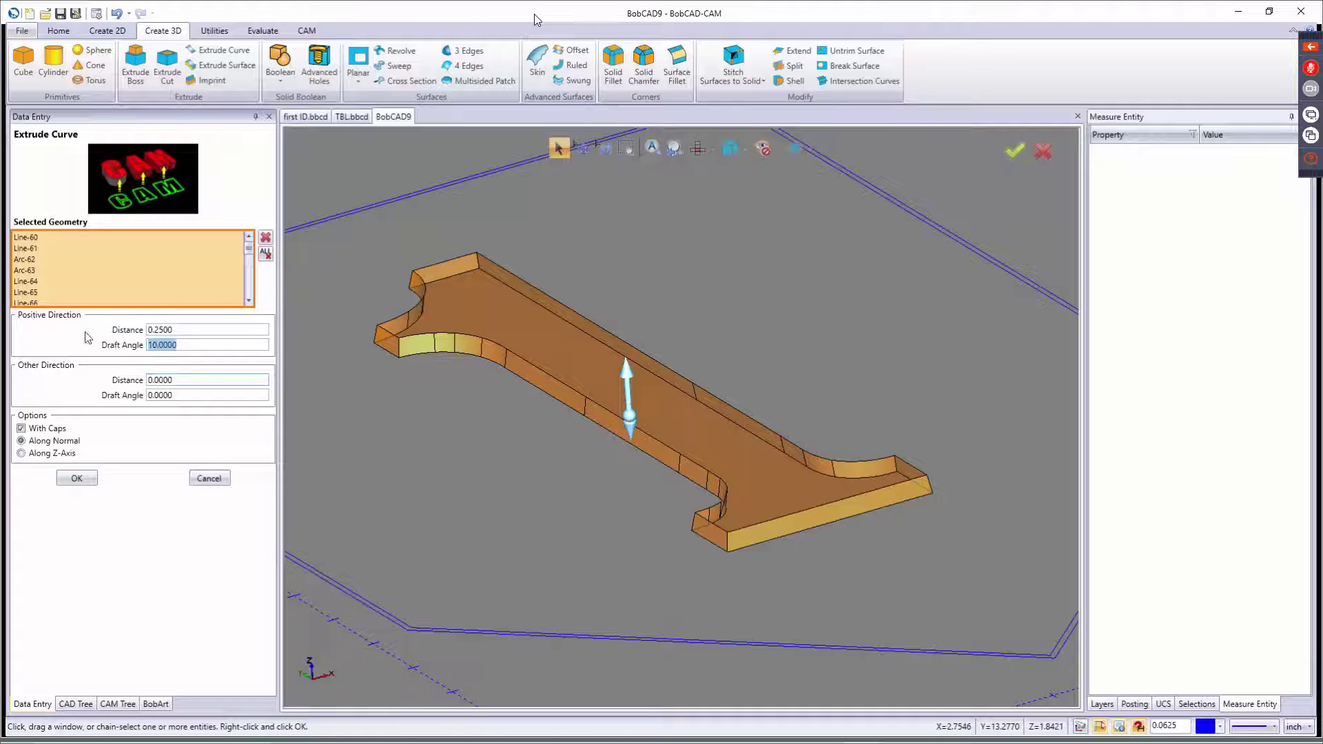
text(0)
key(Tab)
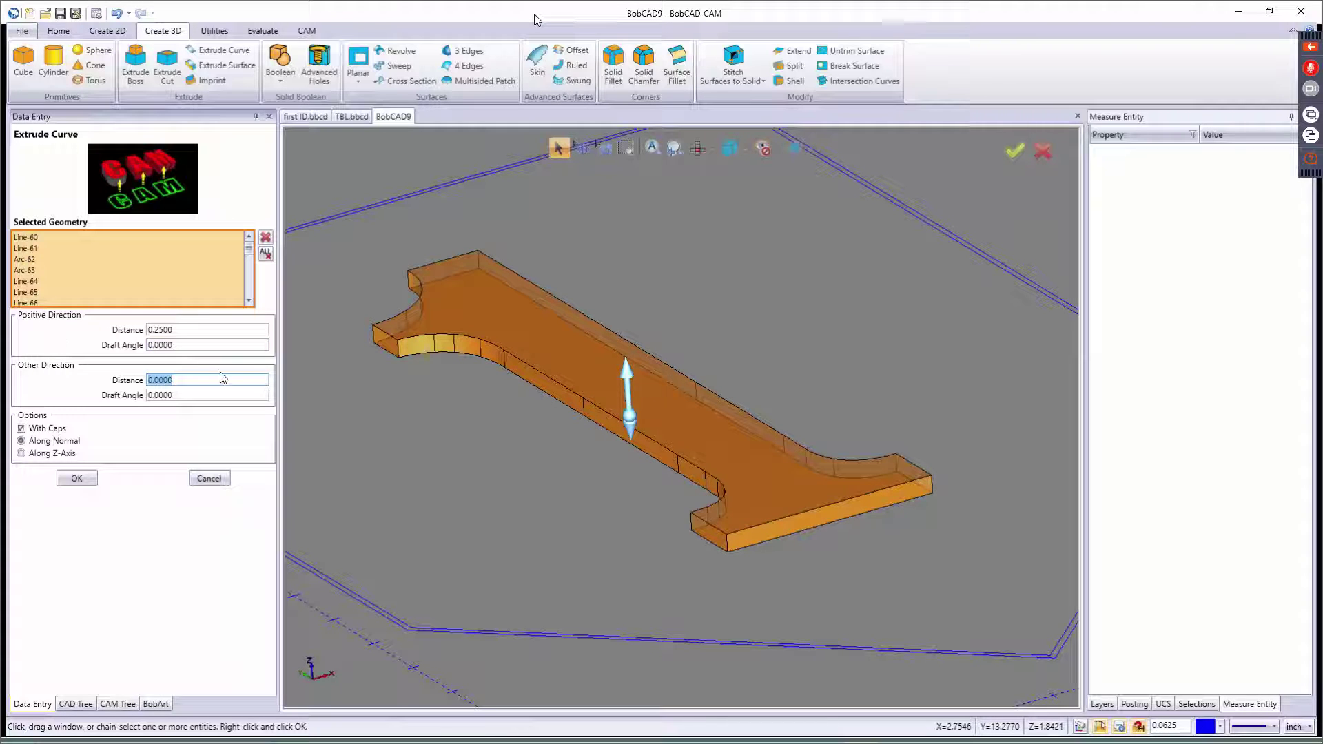
click(77, 478)
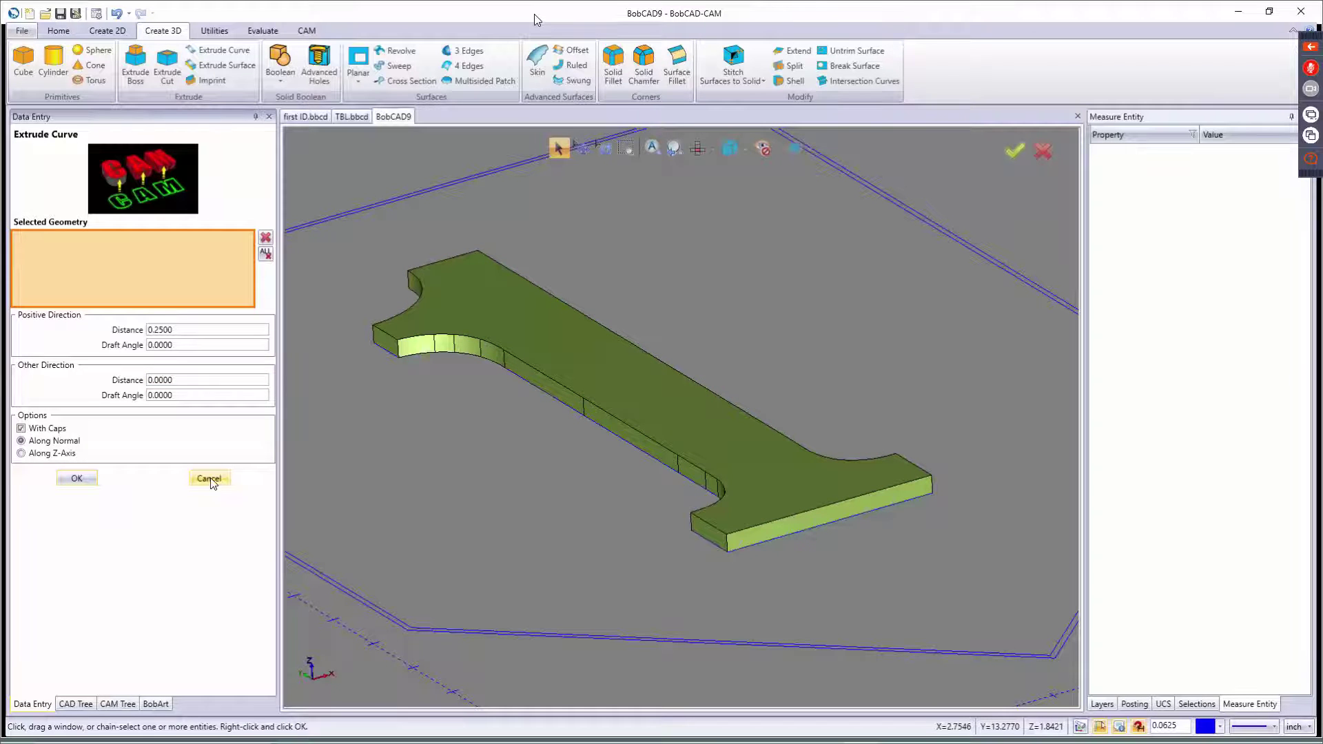
Select the plaque outline for the Extrude Curve and set its positive direction distance to -1
scroll(465, 458, down, 5)
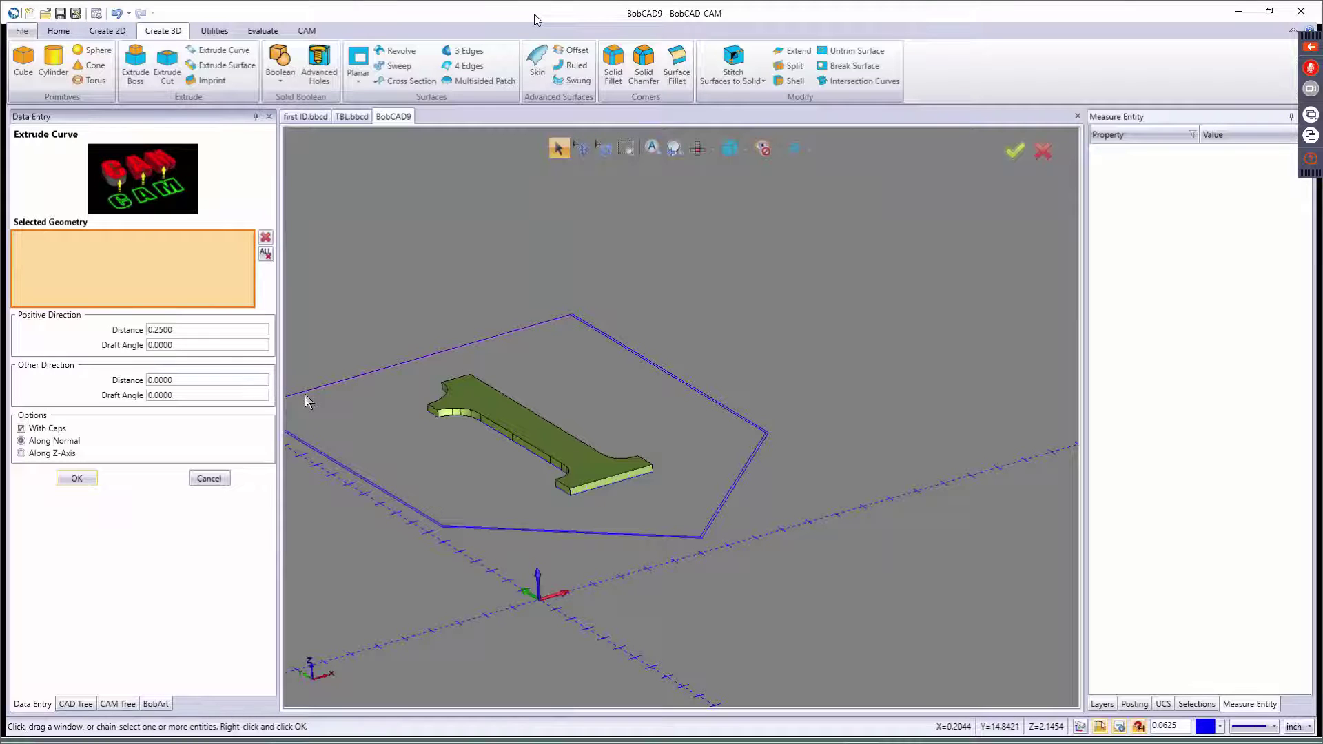
click(304, 394)
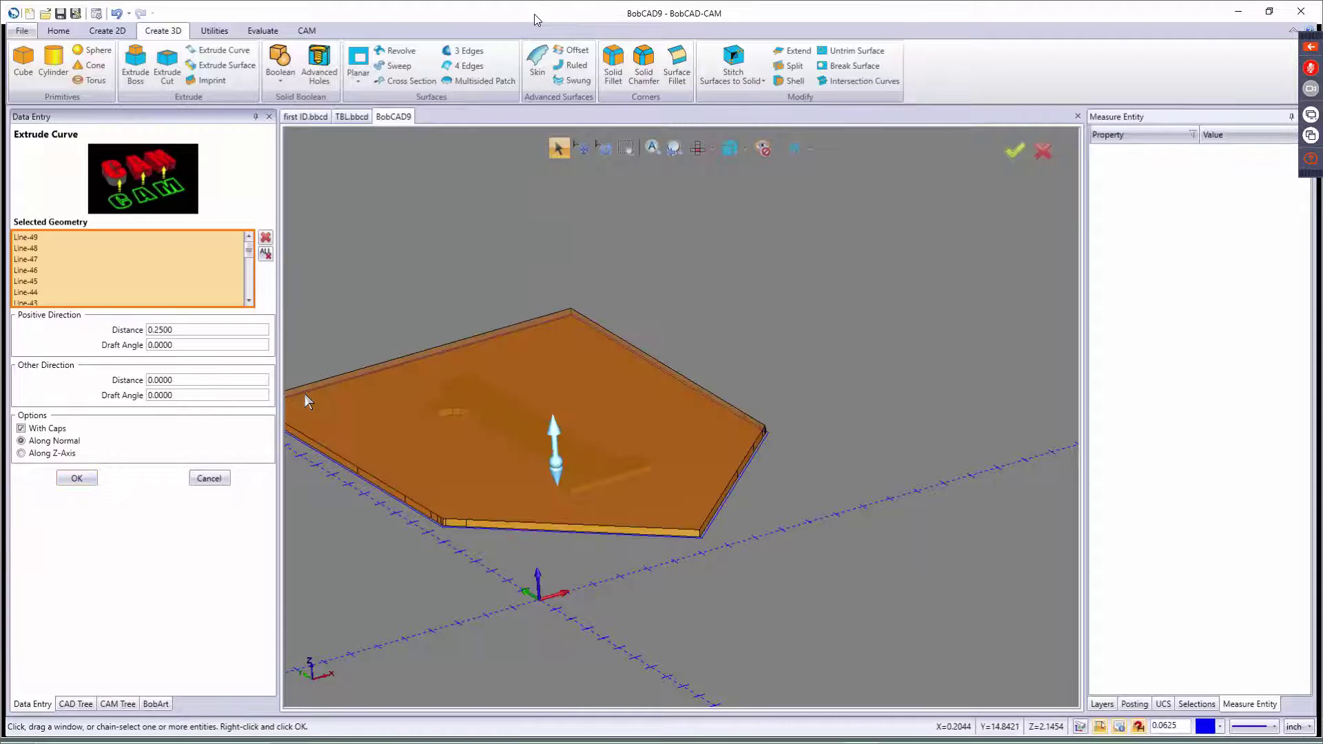
click(192, 330)
drag(192, 331, 71, 340)
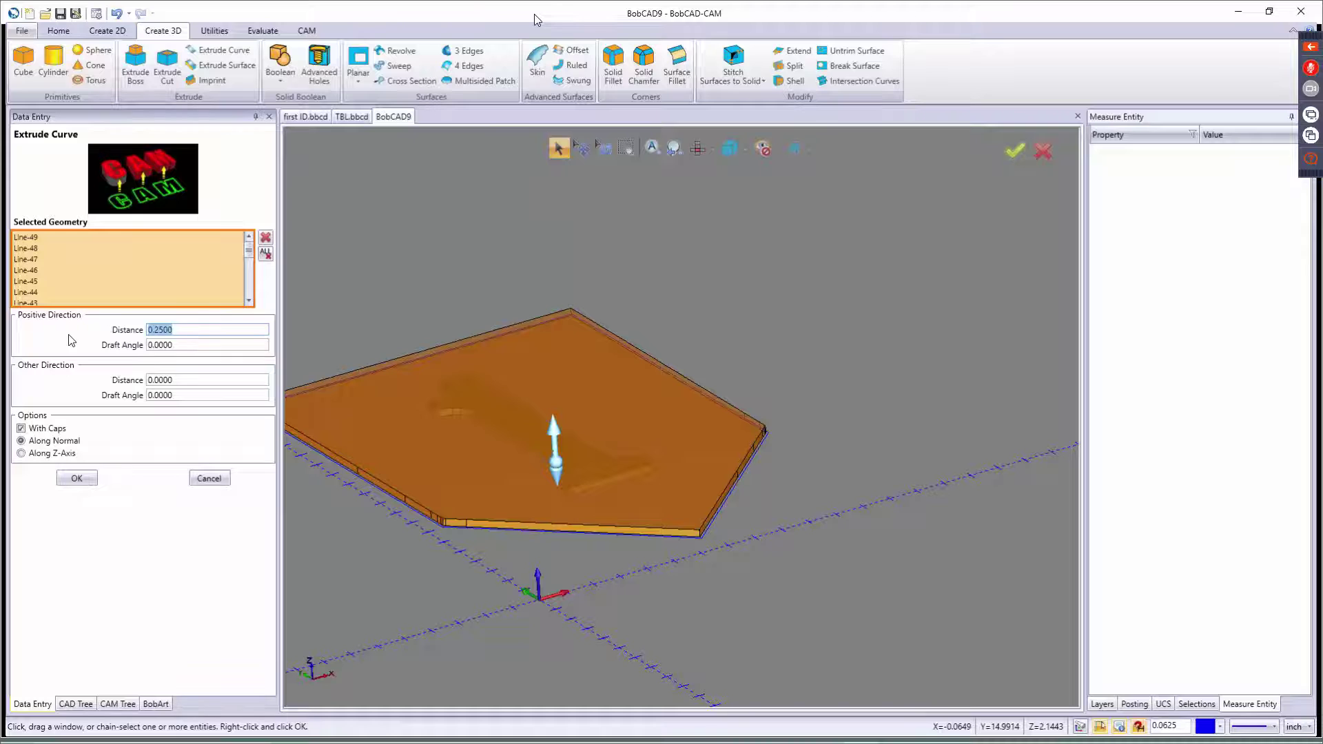
text(-1)
key(Tab)
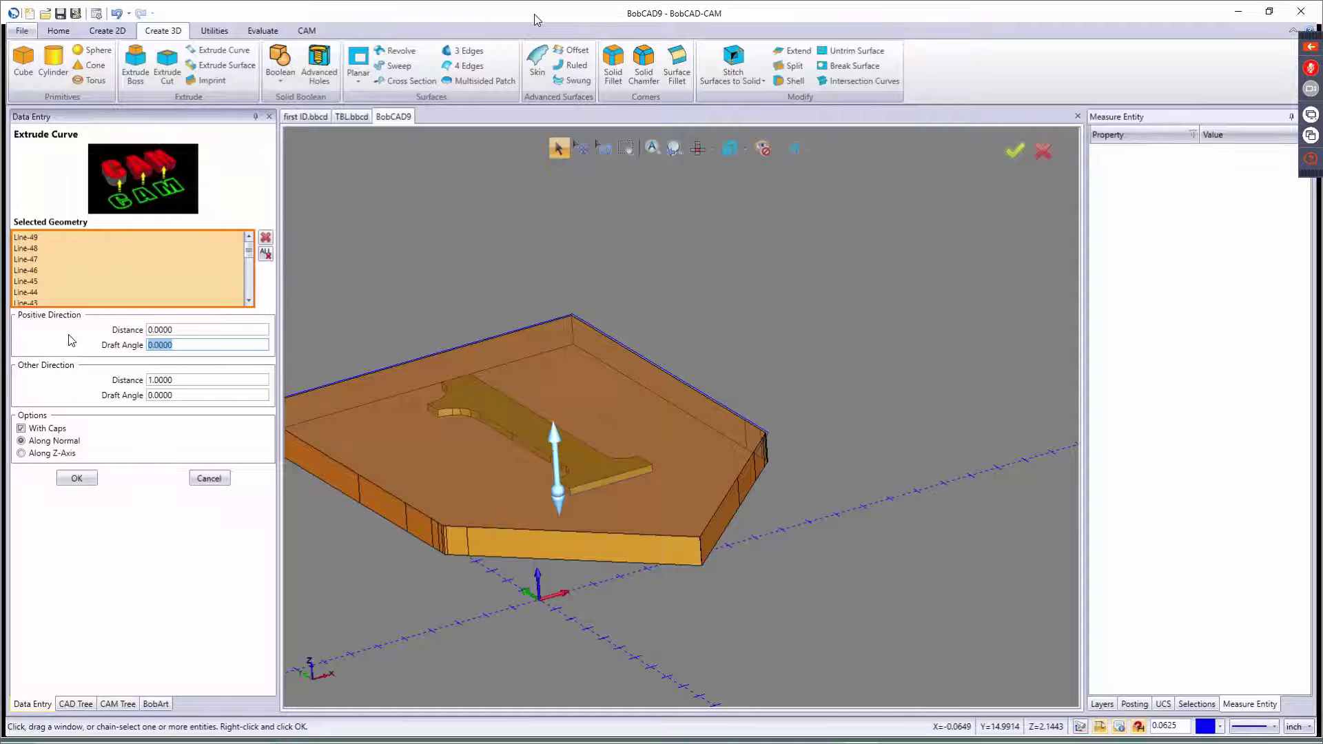
Set the plaque's extrusion to 0.25 in in the other direction with zero draft, create it and close Extrude Curve
text(0)
key(Tab)
key(Tab)
key(shift+Tab)
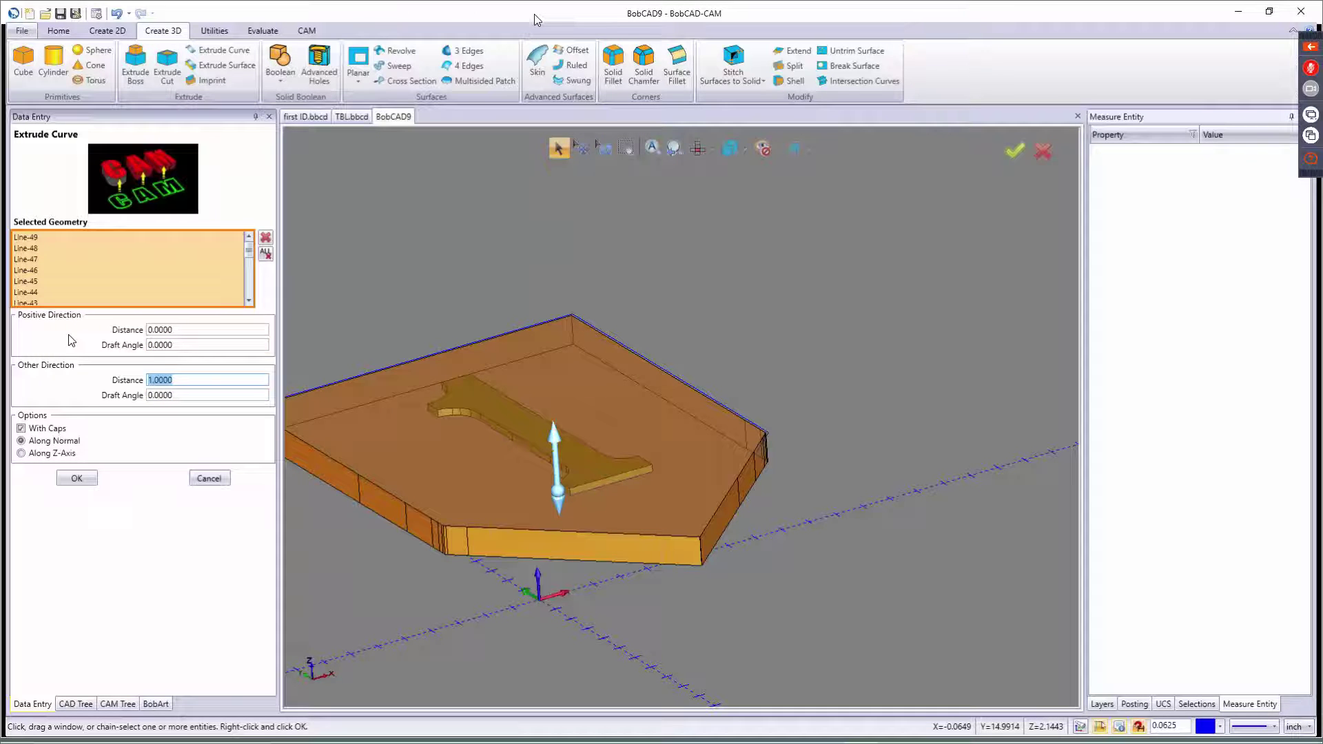
text(.25)
key(Tab)
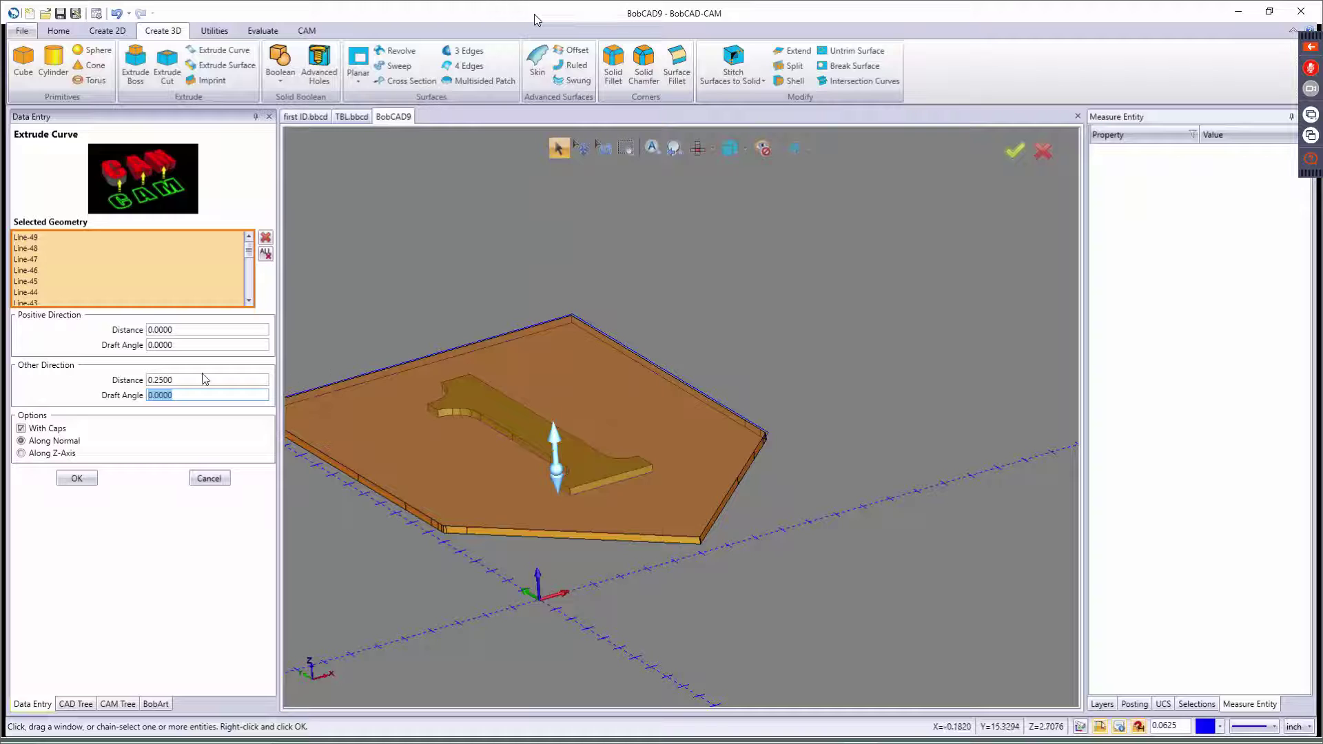
click(77, 478)
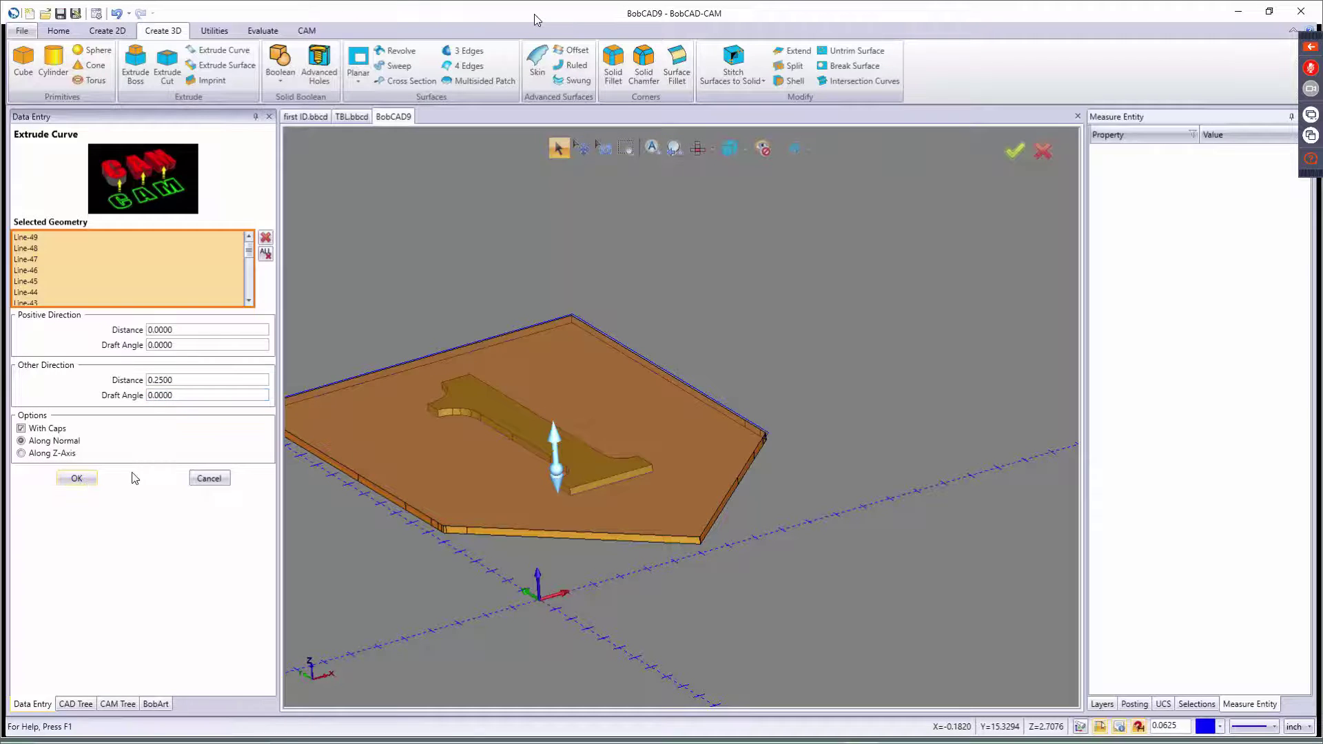
click(209, 479)
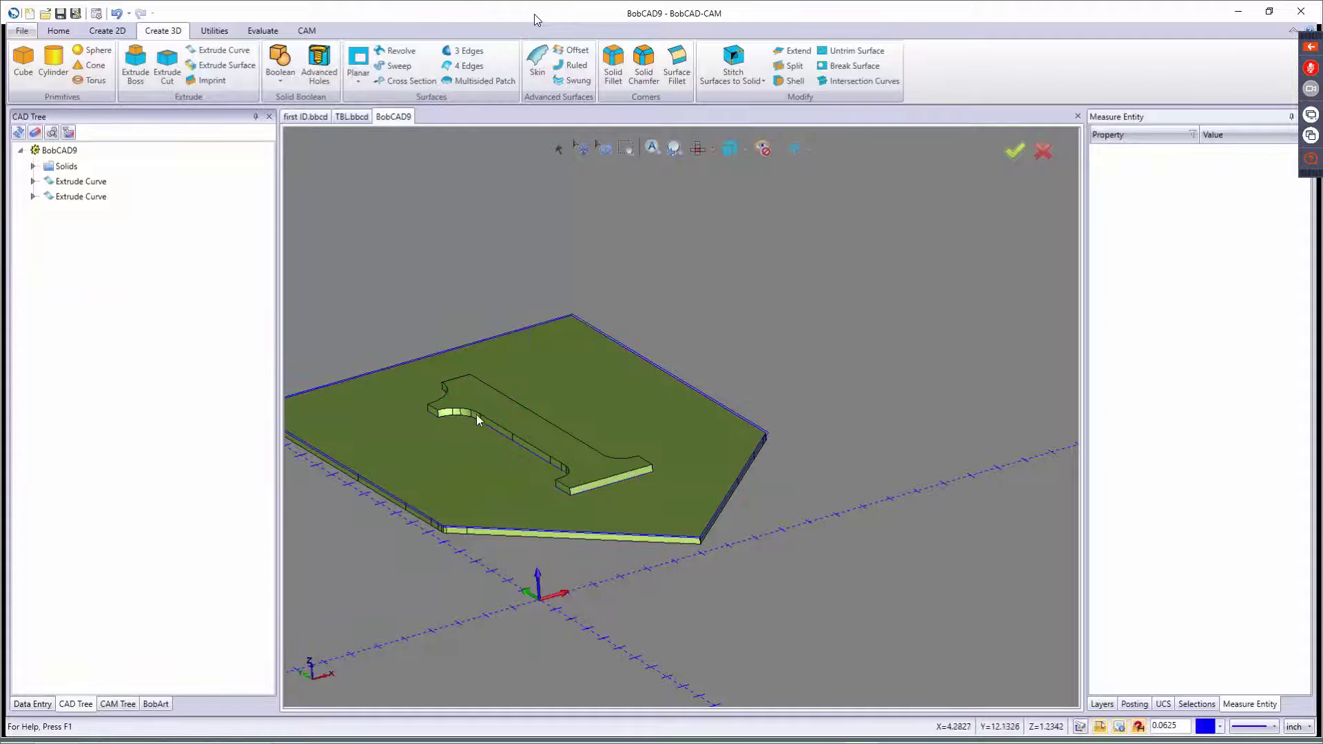
Add a new layer named solid to the file
scroll(473, 423, up, 4)
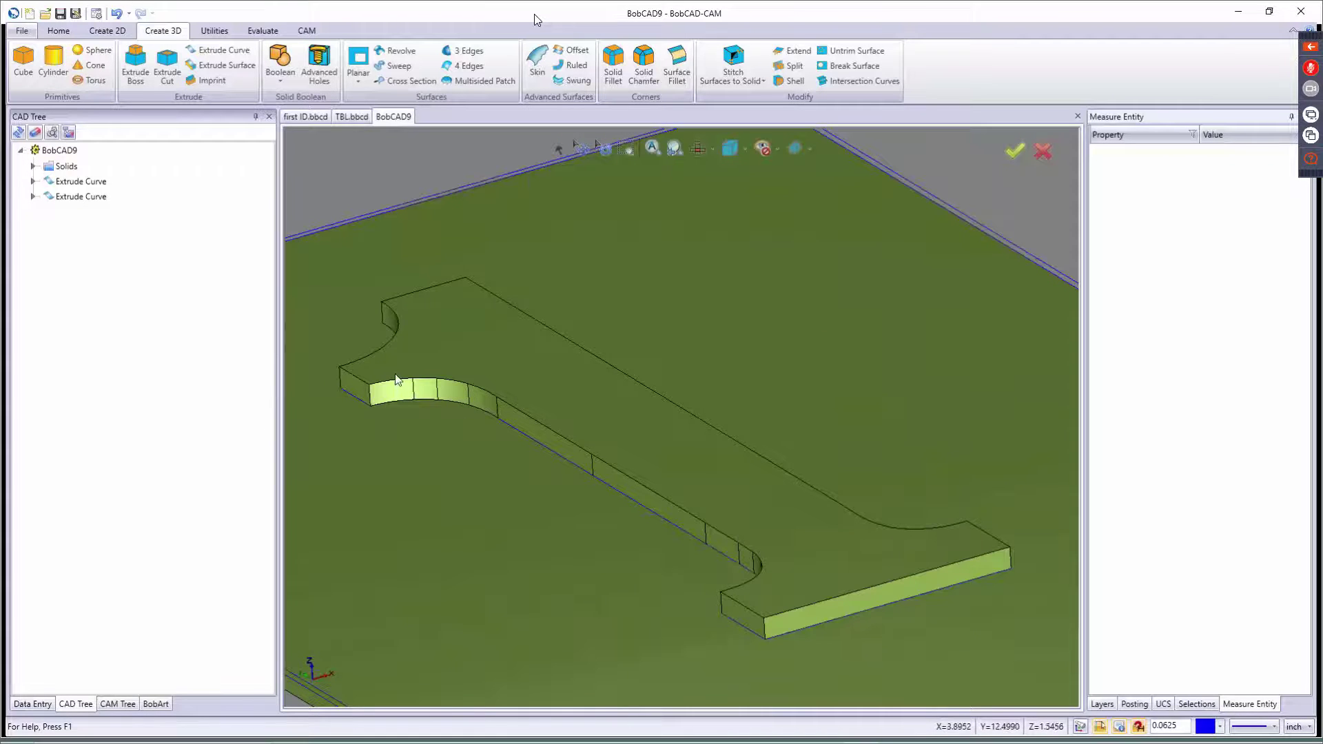
scroll(468, 399, down, 4)
middle_drag(463, 417, 466, 470)
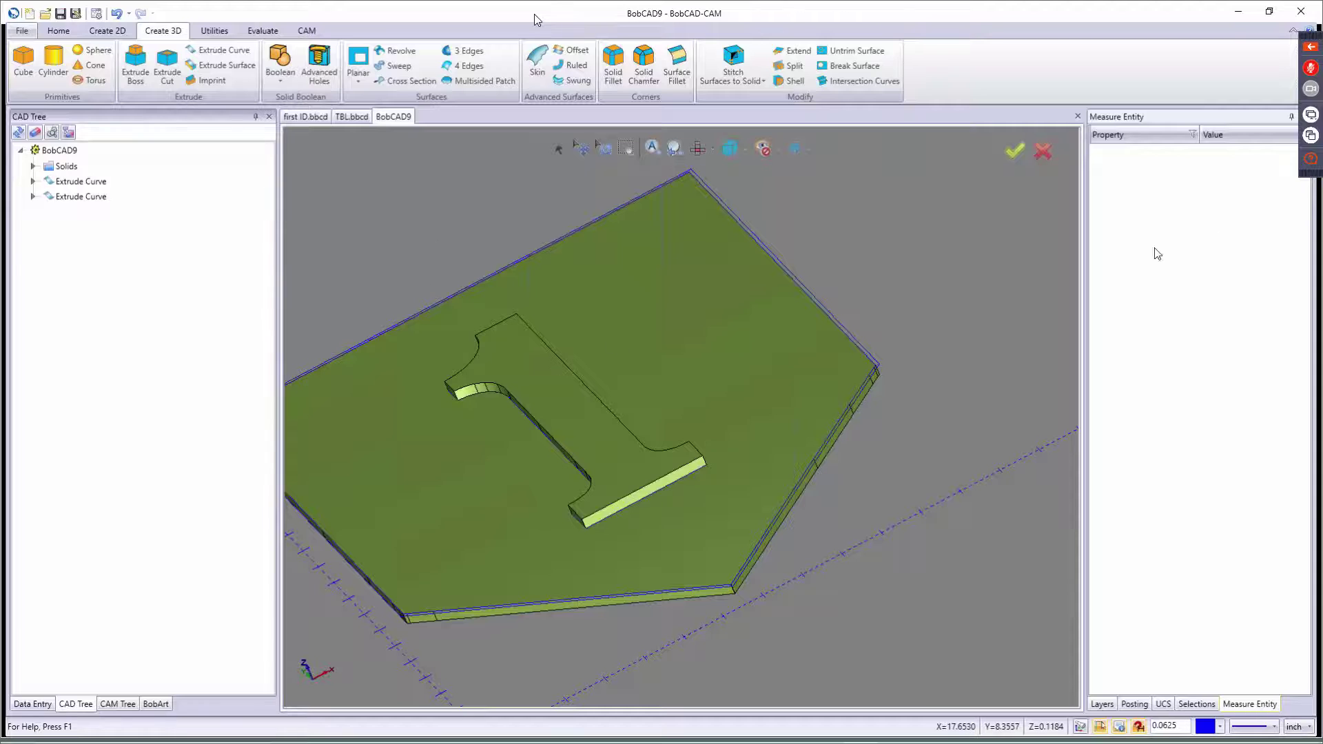
click(1101, 704)
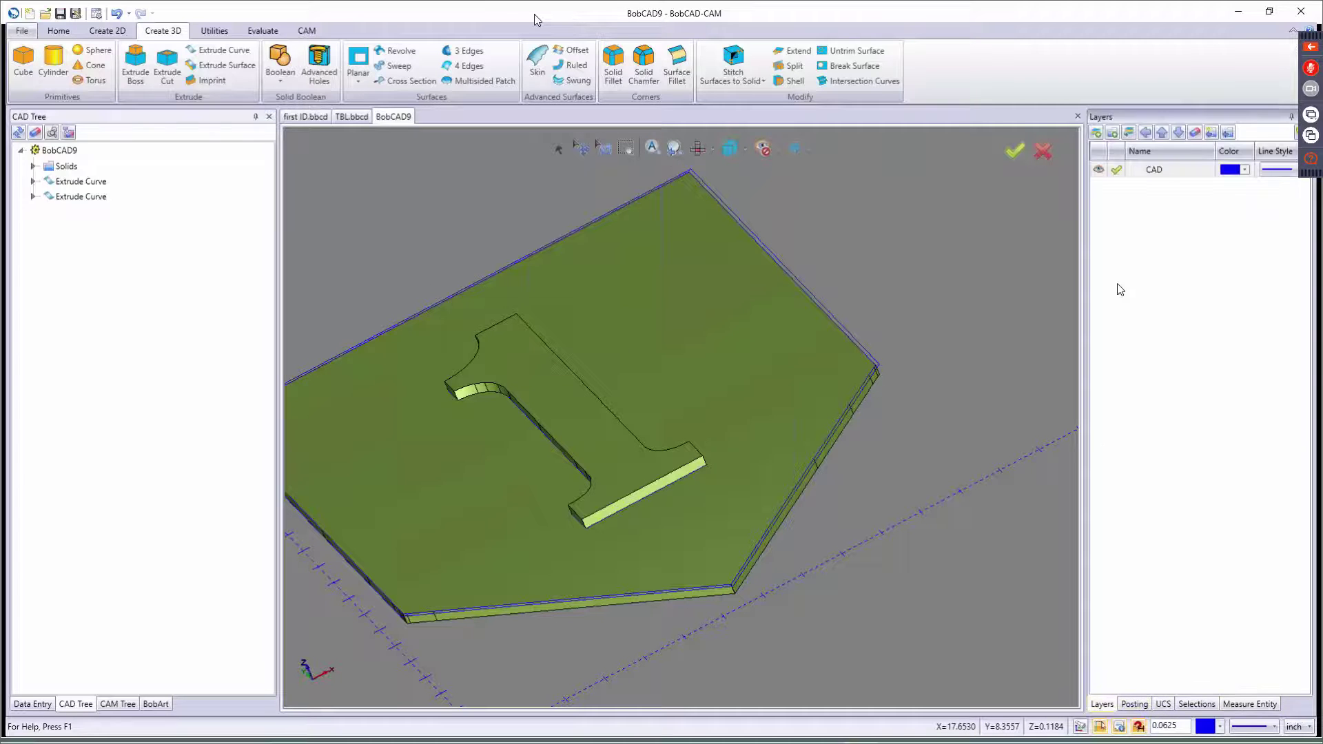
right_click(1135, 194)
click(1144, 196)
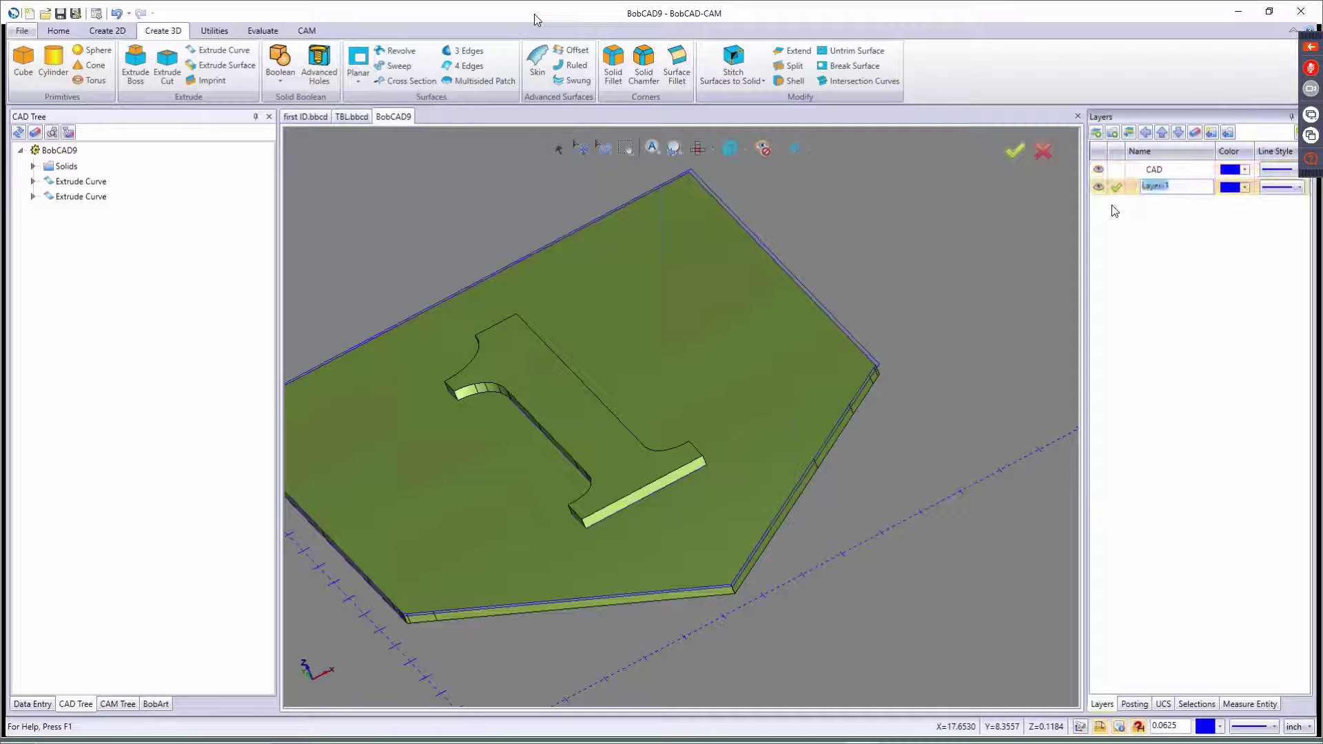
text(Solid)
key(Return)
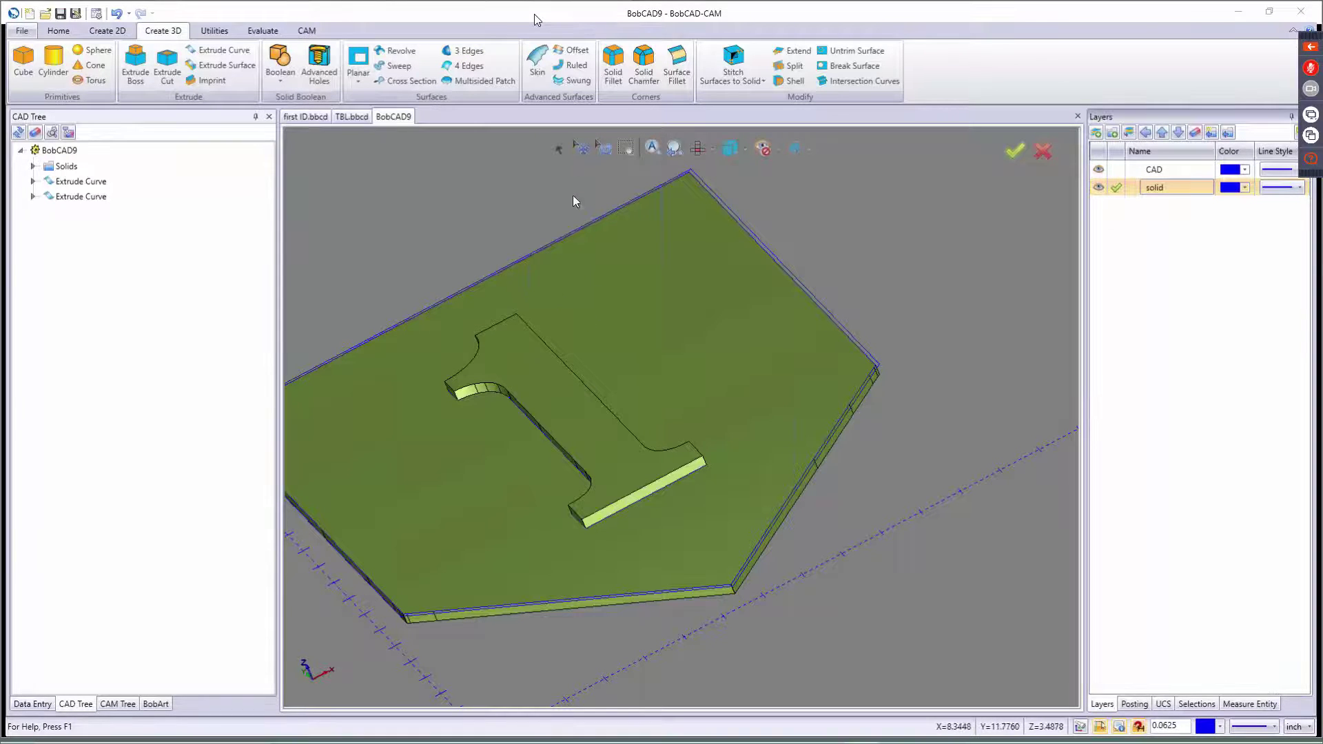
Move the numeral and plaque solids to the solid layer and hide the CAD layer
click(559, 149)
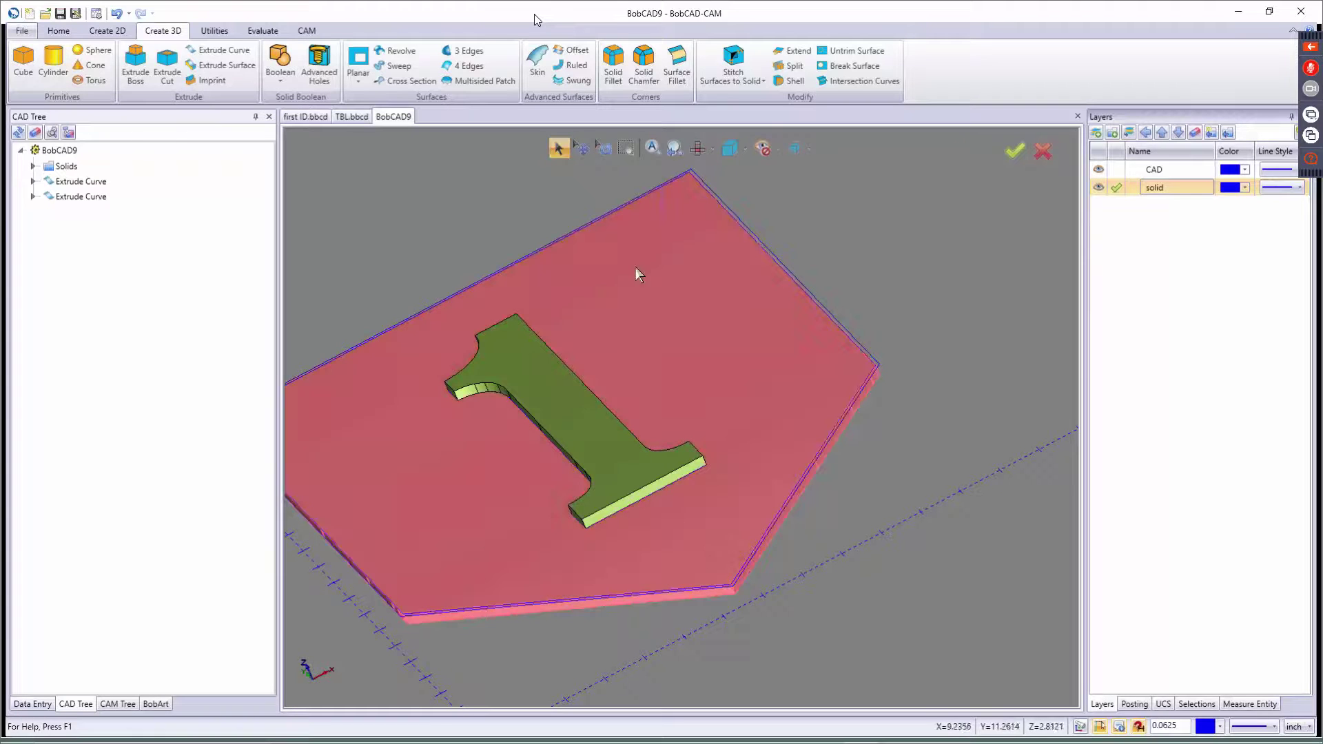
click(553, 366)
click(551, 363)
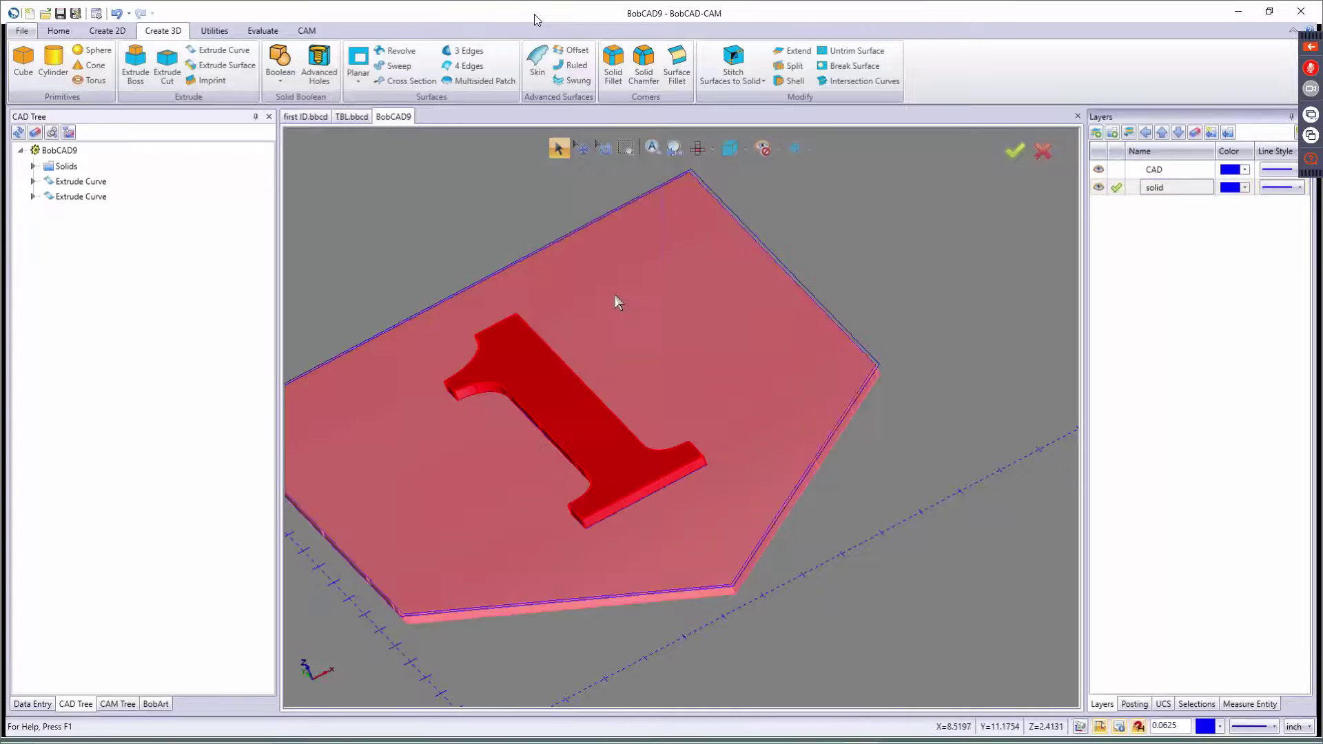
click(614, 295)
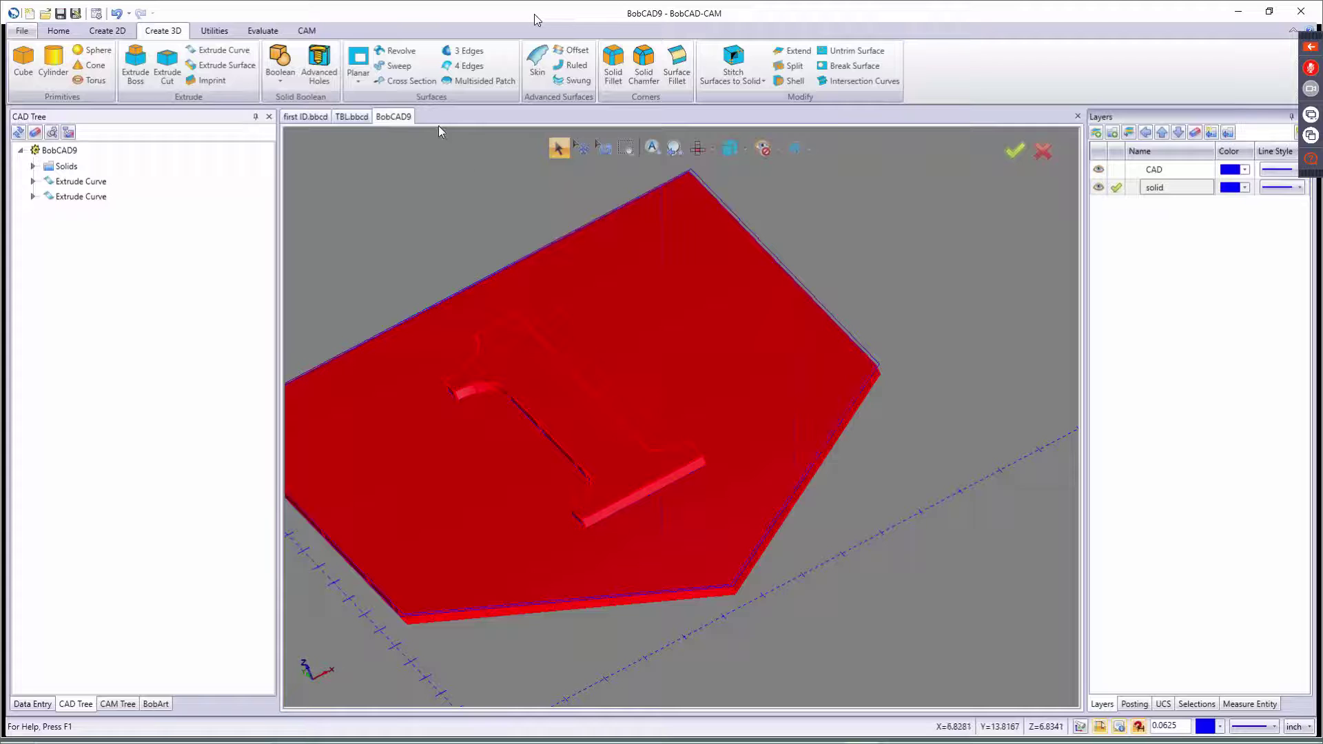
right_click(409, 150)
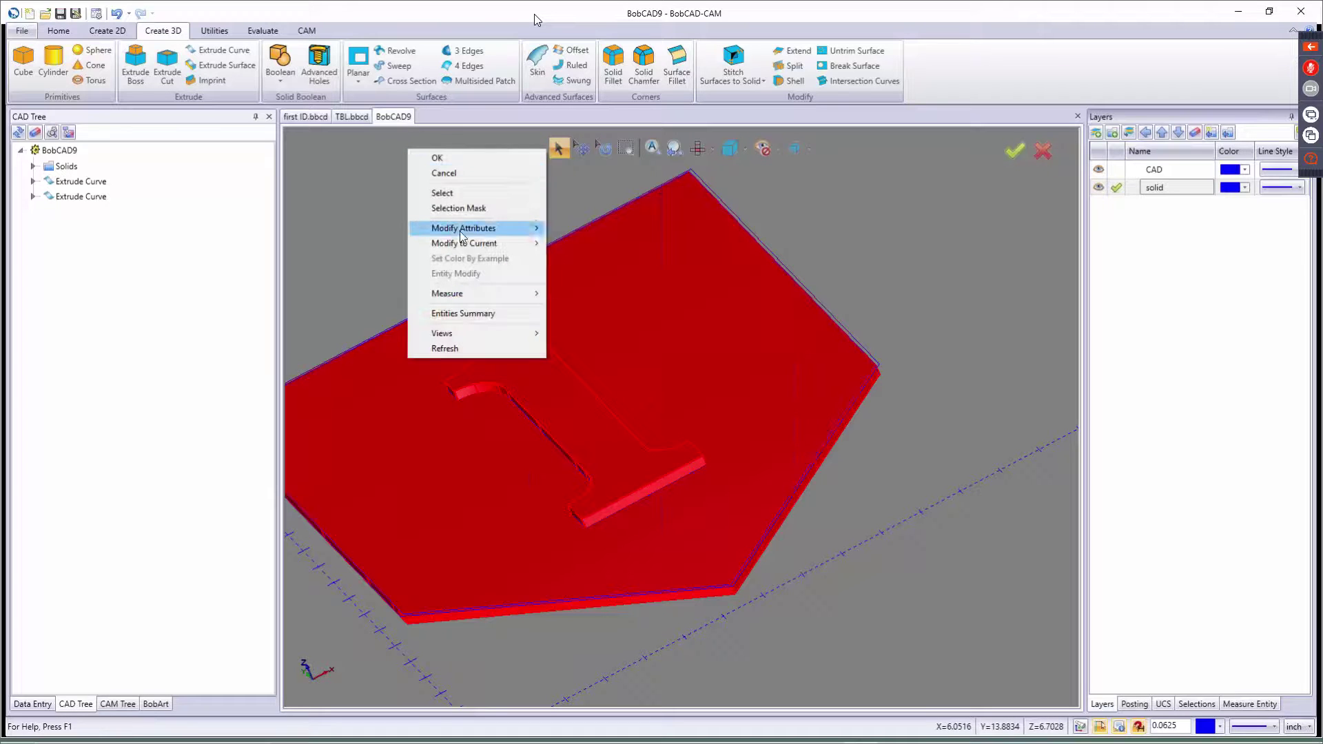
mouse_move(482, 228)
click(556, 257)
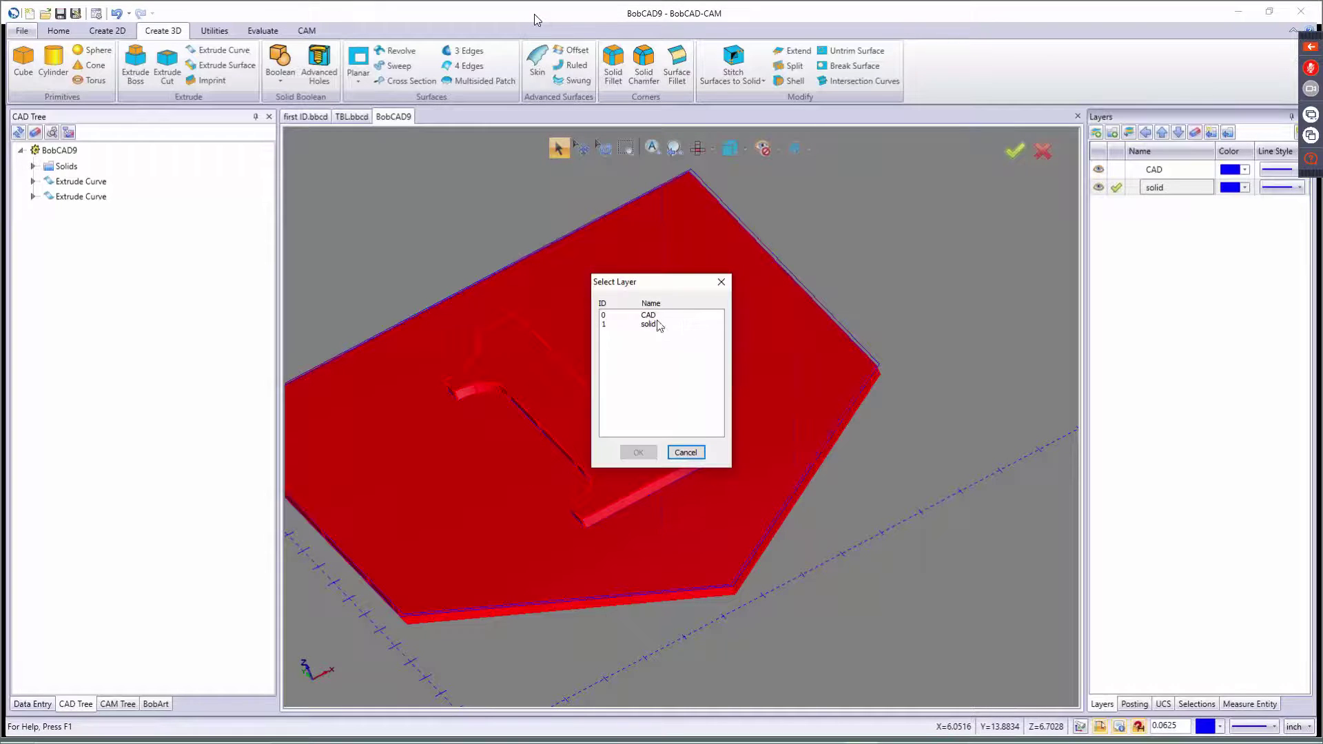
click(654, 324)
click(639, 452)
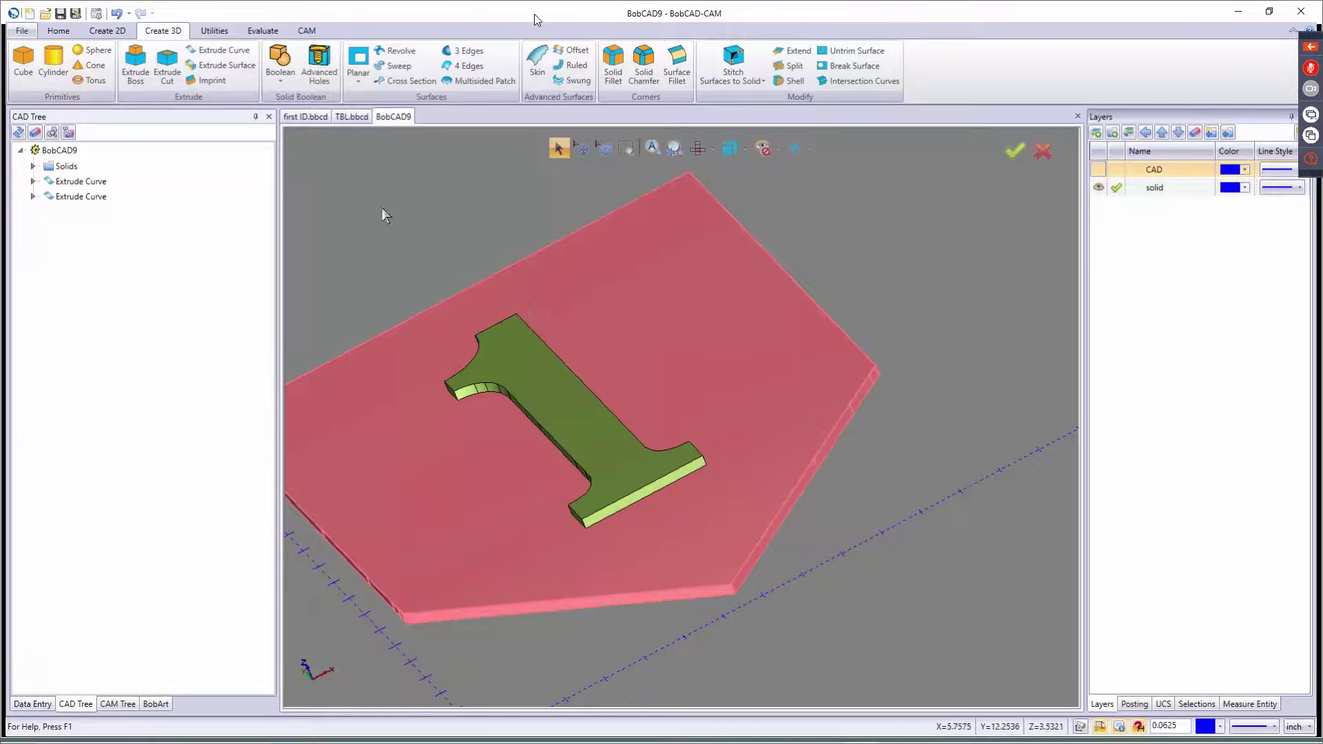
Join the plaque and the numeral into one body with a Boolean Add
click(280, 60)
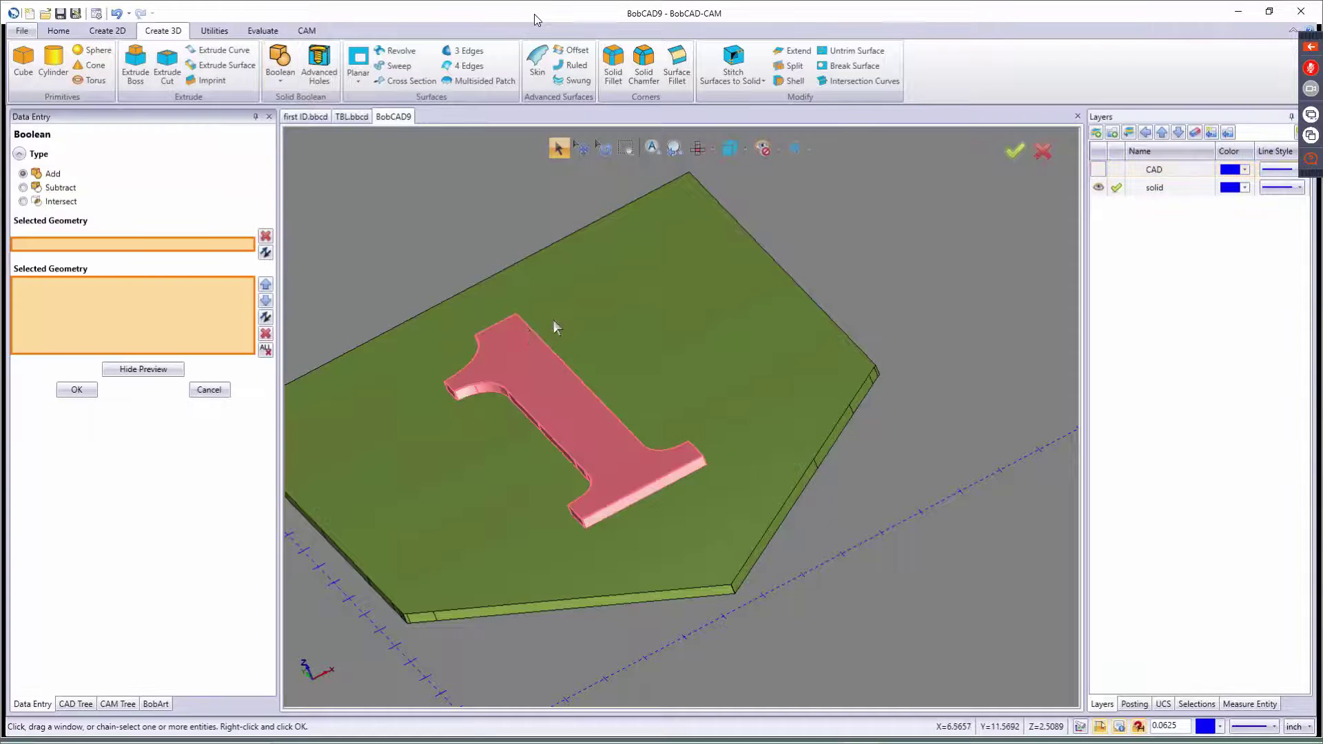
click(581, 314)
click(528, 357)
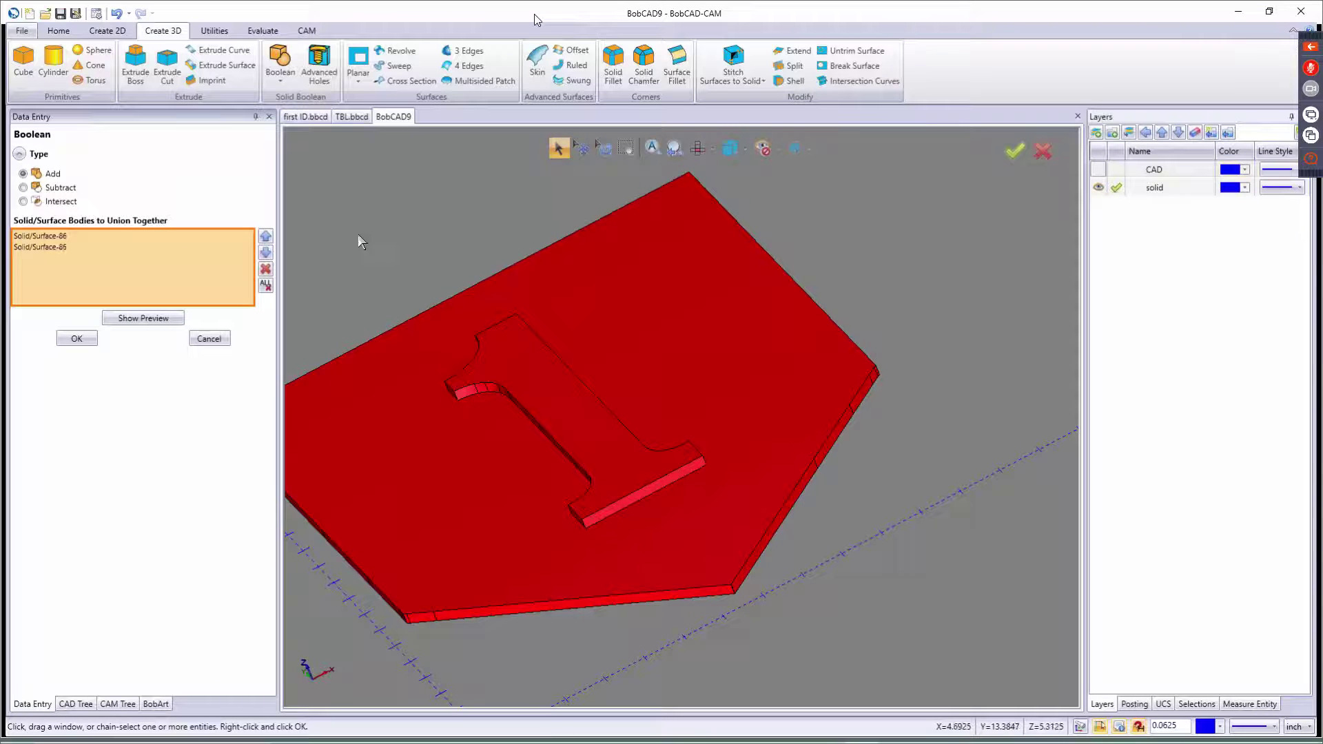
click(77, 339)
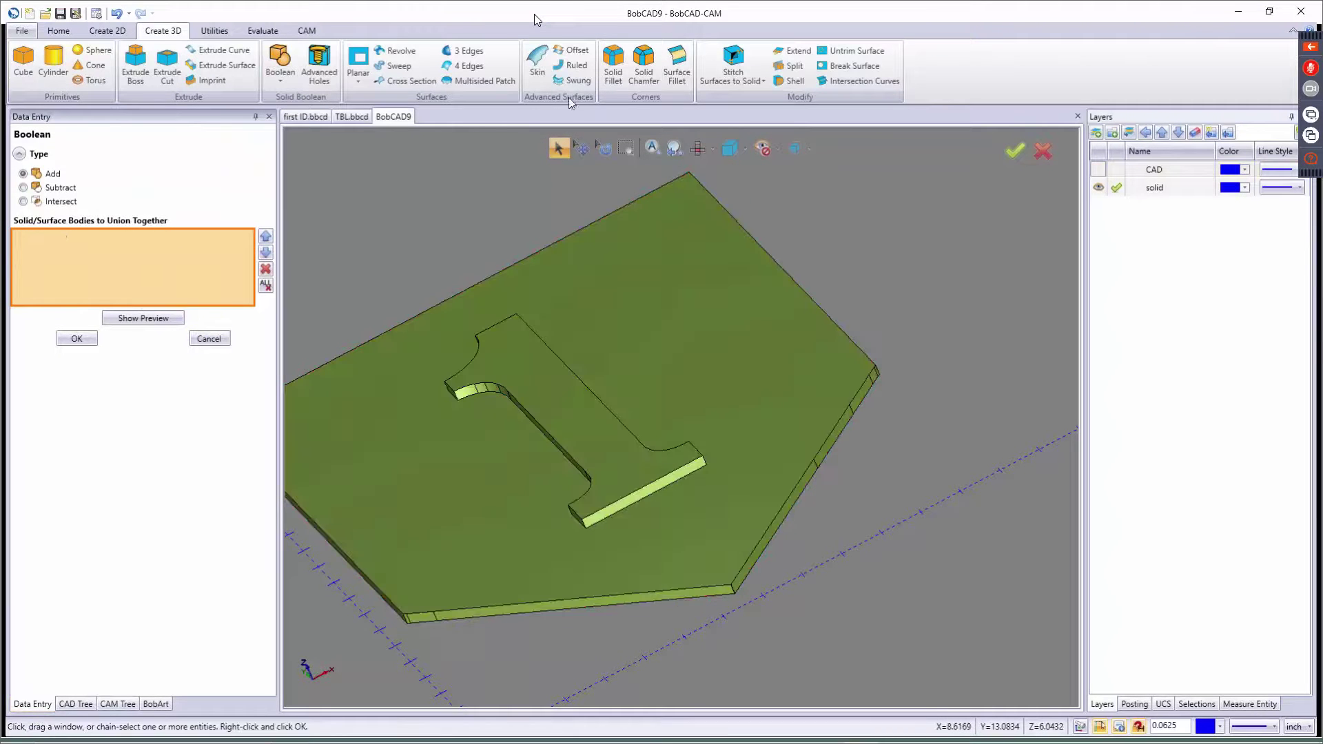
Start a constant-radius Solid Fillet and set its radius to 0.1 in
click(613, 65)
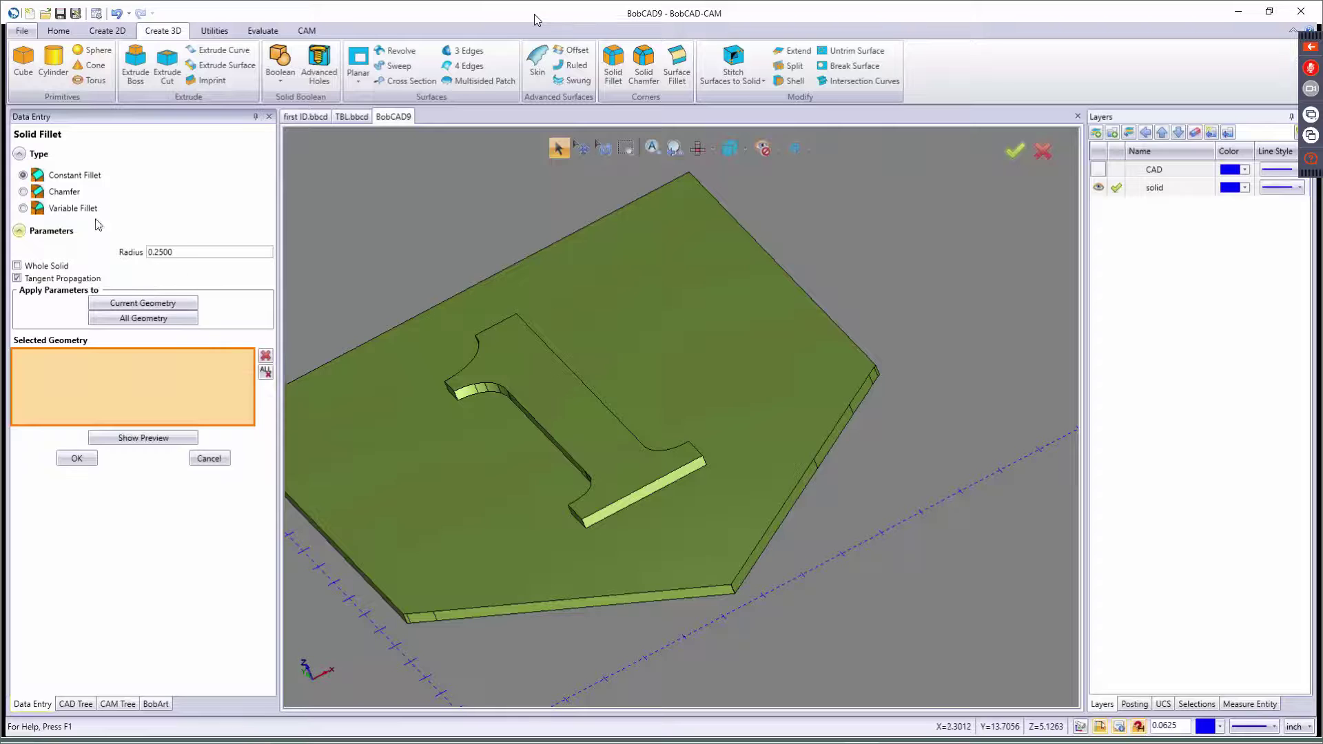
double_click(188, 252)
text(.)
key(Return)
text(0.1)
key(Tab)
Select the base edge along the numeral's long straight side and the curved edges that adjoin it toward the flag end
middle_drag(448, 366, 534, 344)
scroll(483, 400, up, 3)
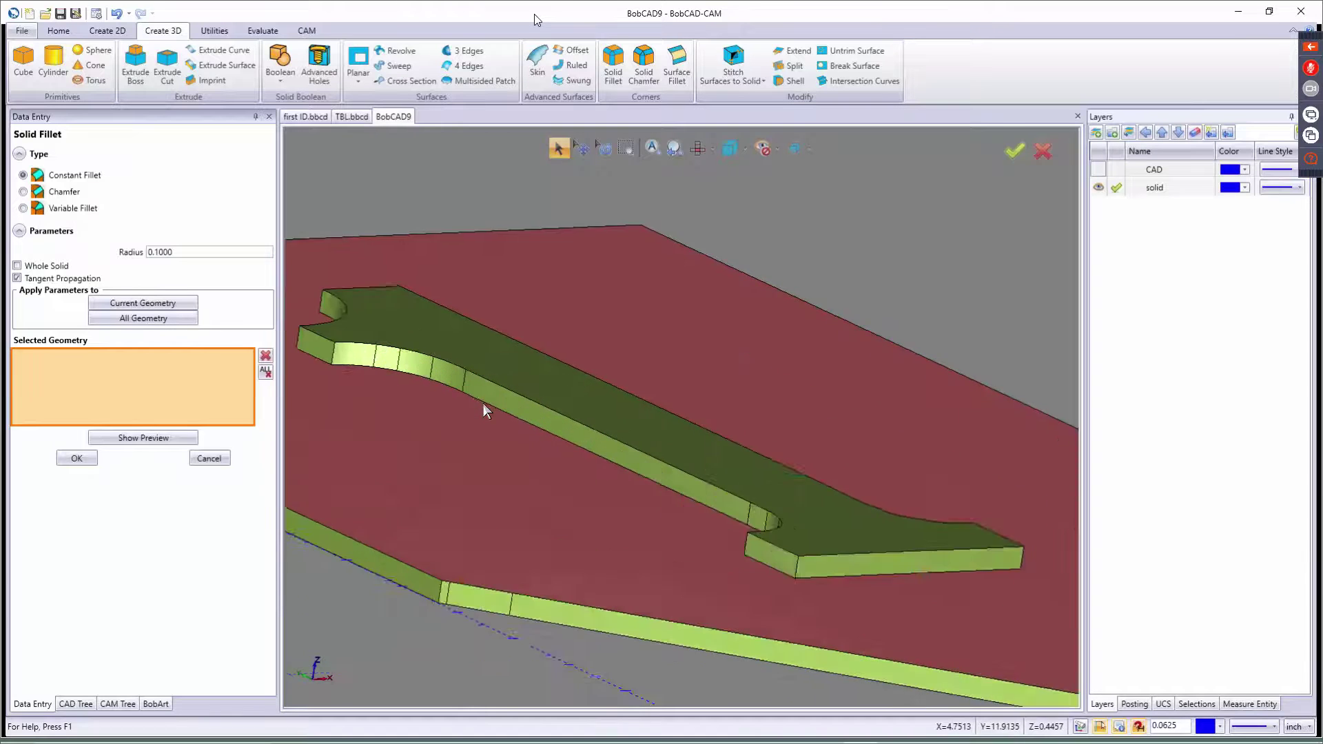
scroll(482, 404, up, 3)
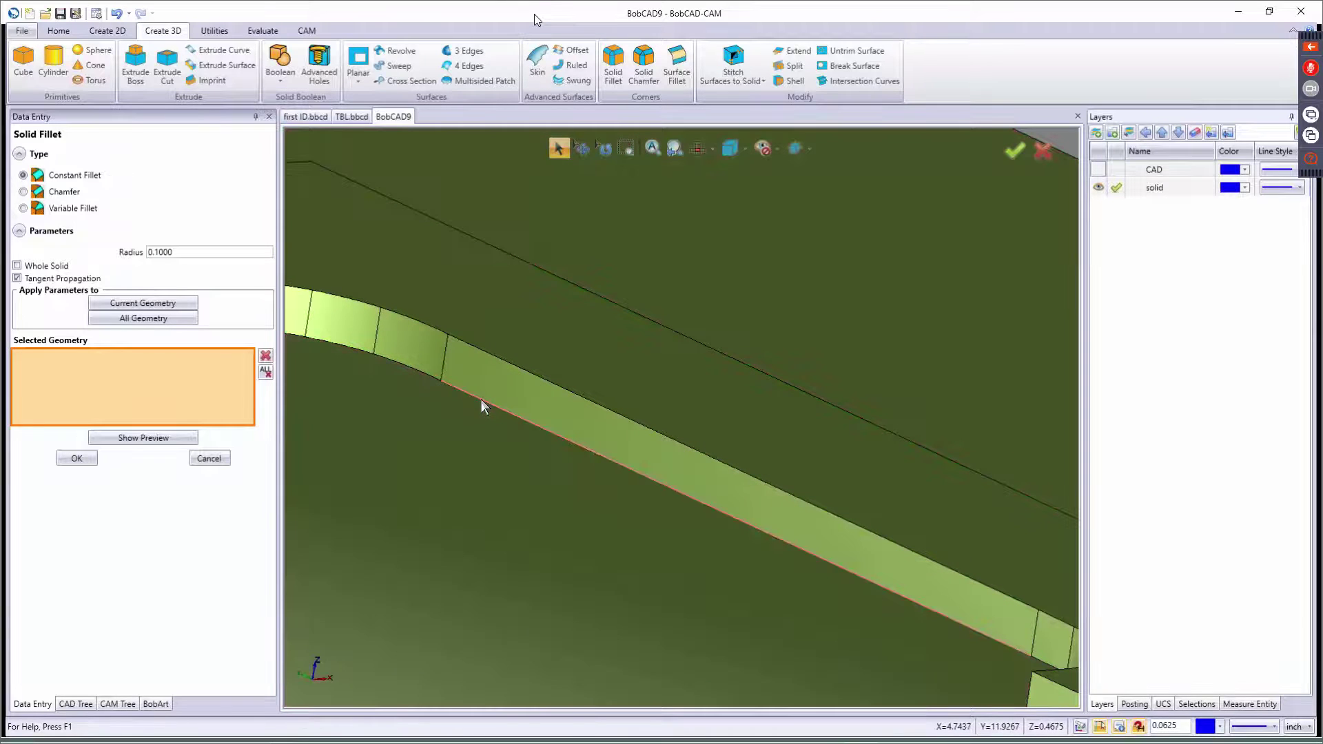
click(434, 388)
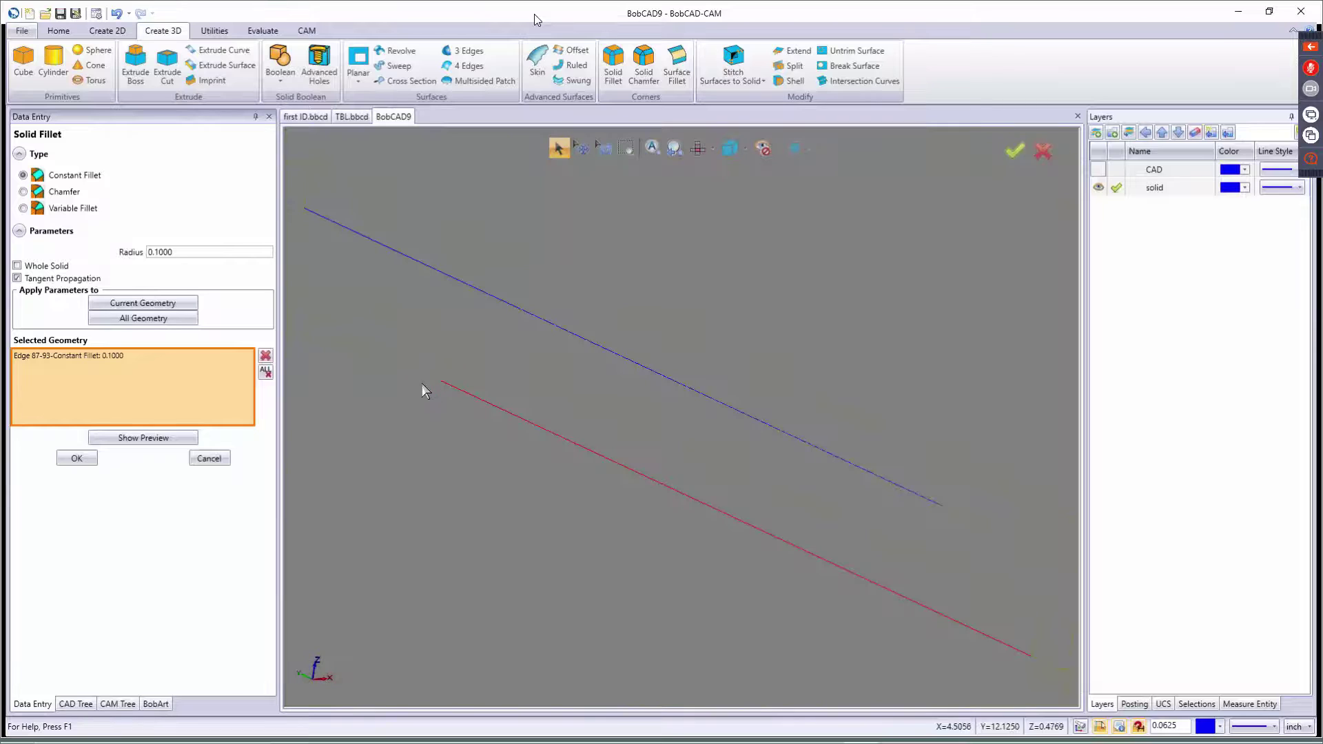
click(423, 371)
click(340, 346)
scroll(388, 370, down, 3)
scroll(334, 365, up, 2)
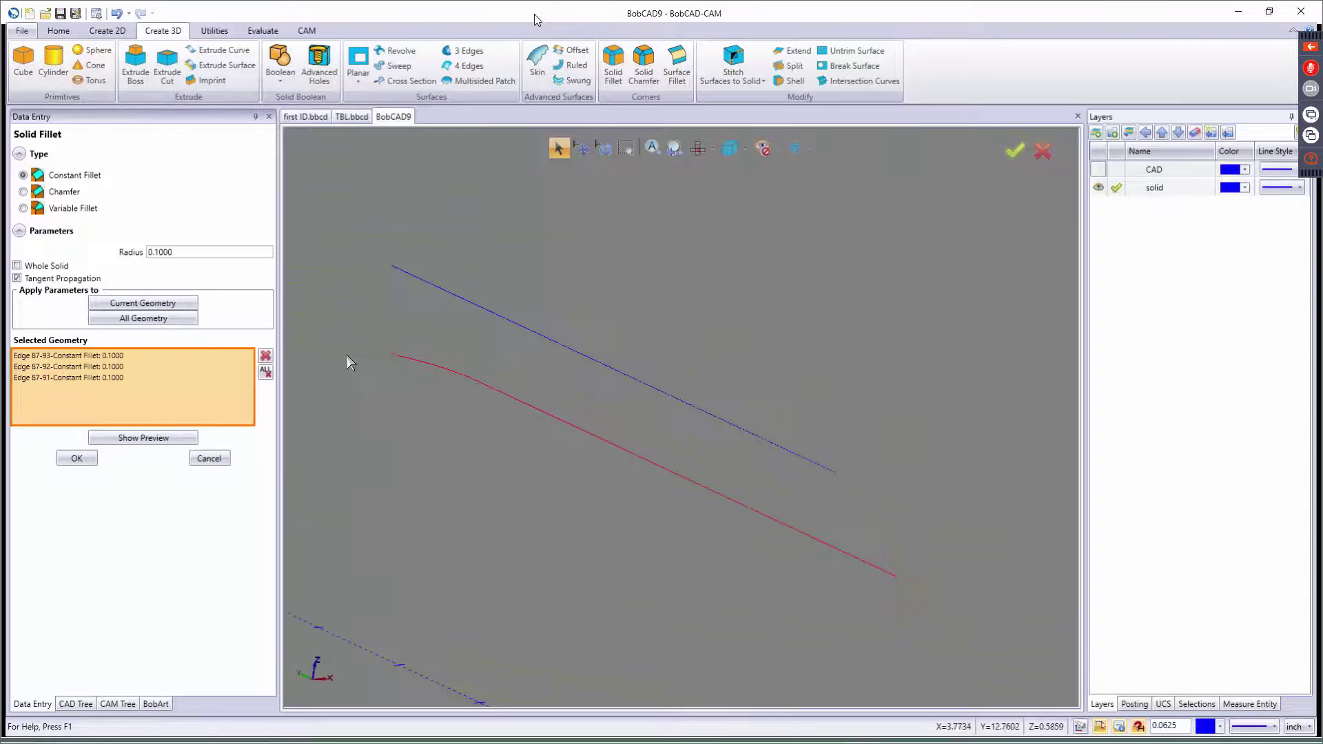
click(341, 350)
click(341, 349)
scroll(317, 350, down, 2)
middle_drag(316, 355, 366, 457)
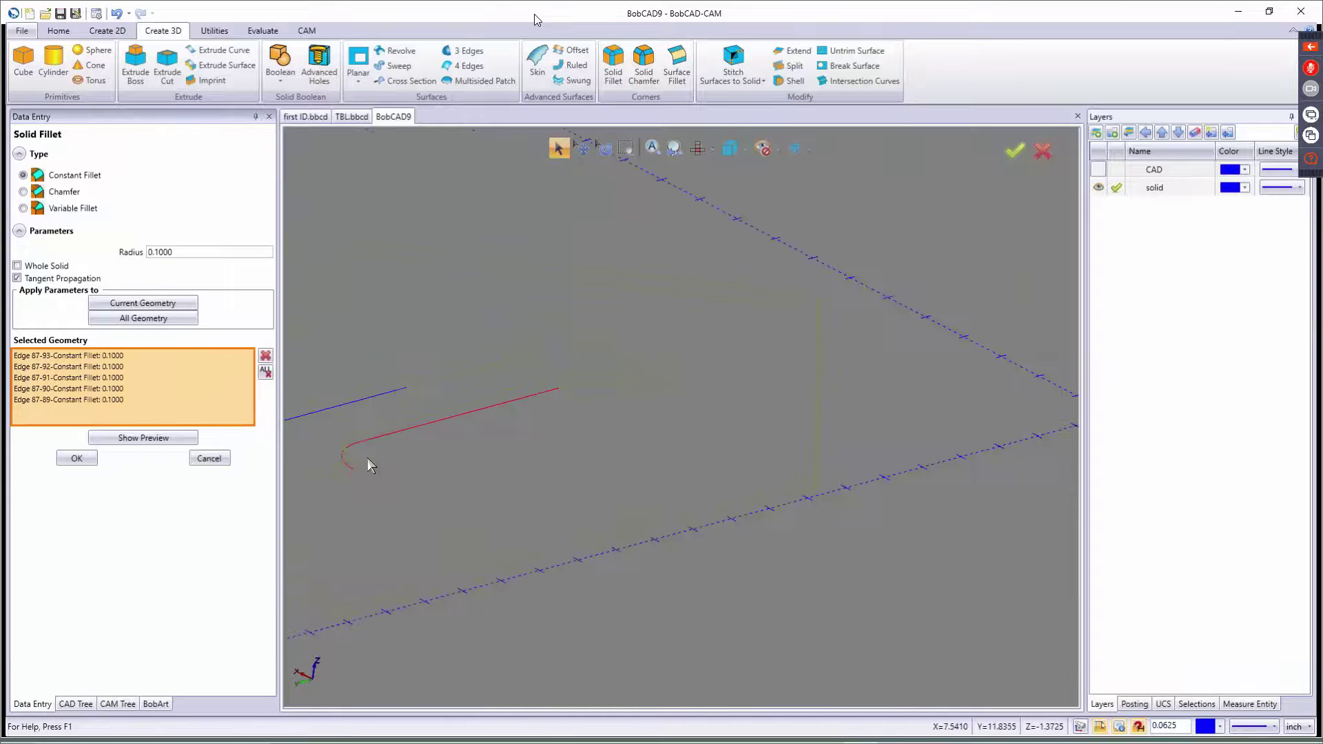
Add the base edges around the numeral's flag end to the fillet selection, from the short tip edge around to the opposite long side
scroll(357, 460, down, 2)
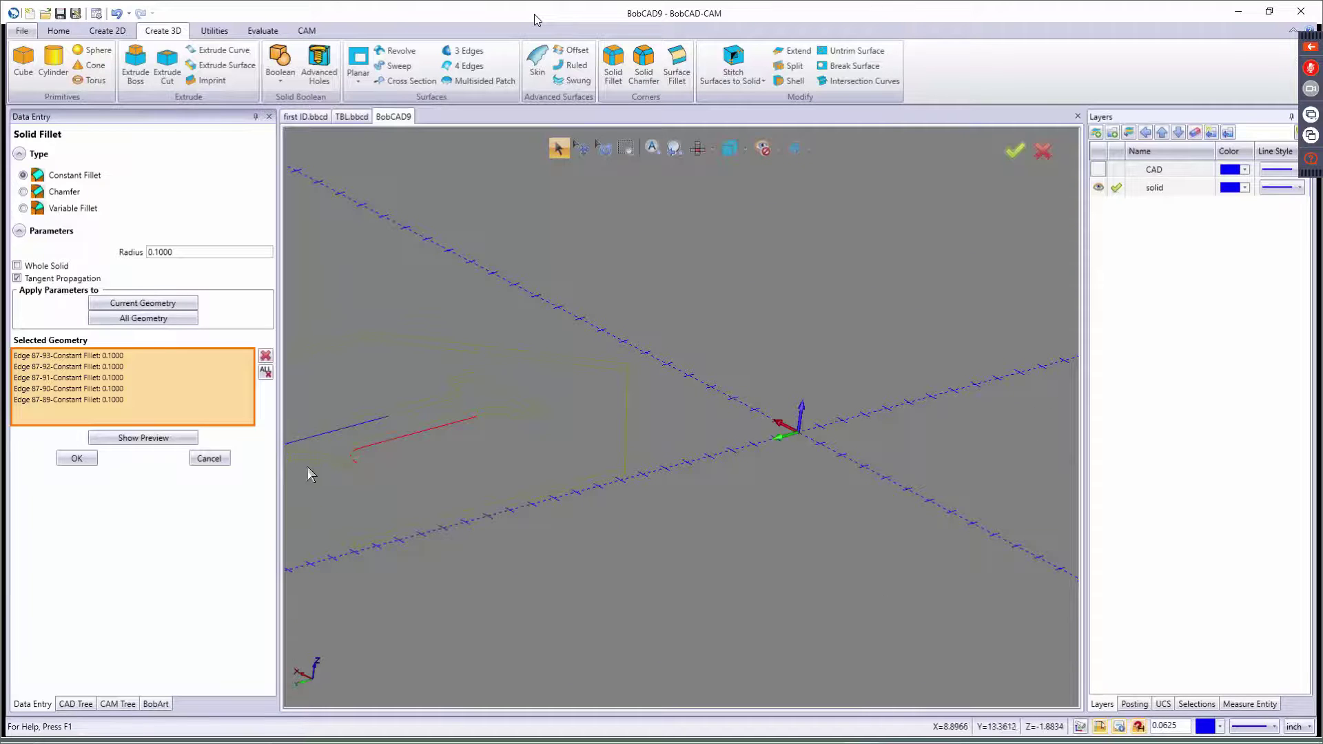
scroll(319, 467, up, 5)
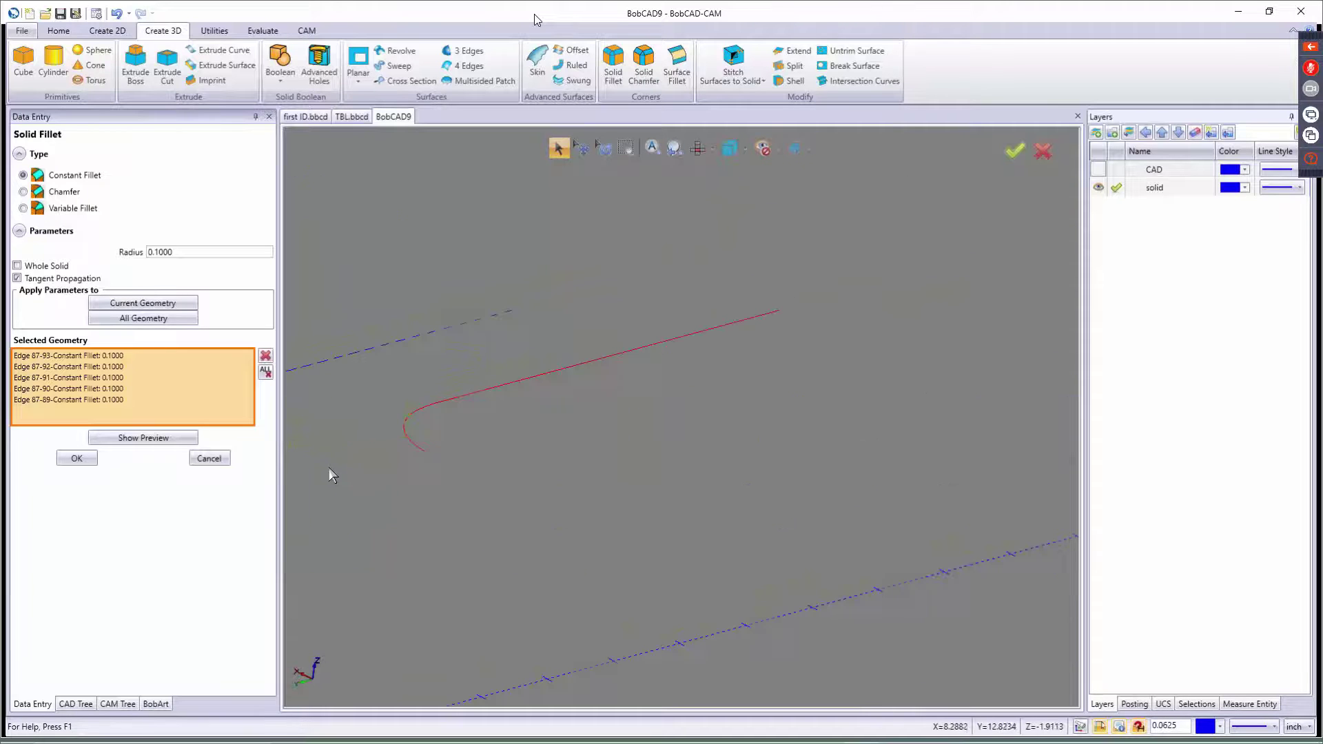
click(455, 455)
click(398, 458)
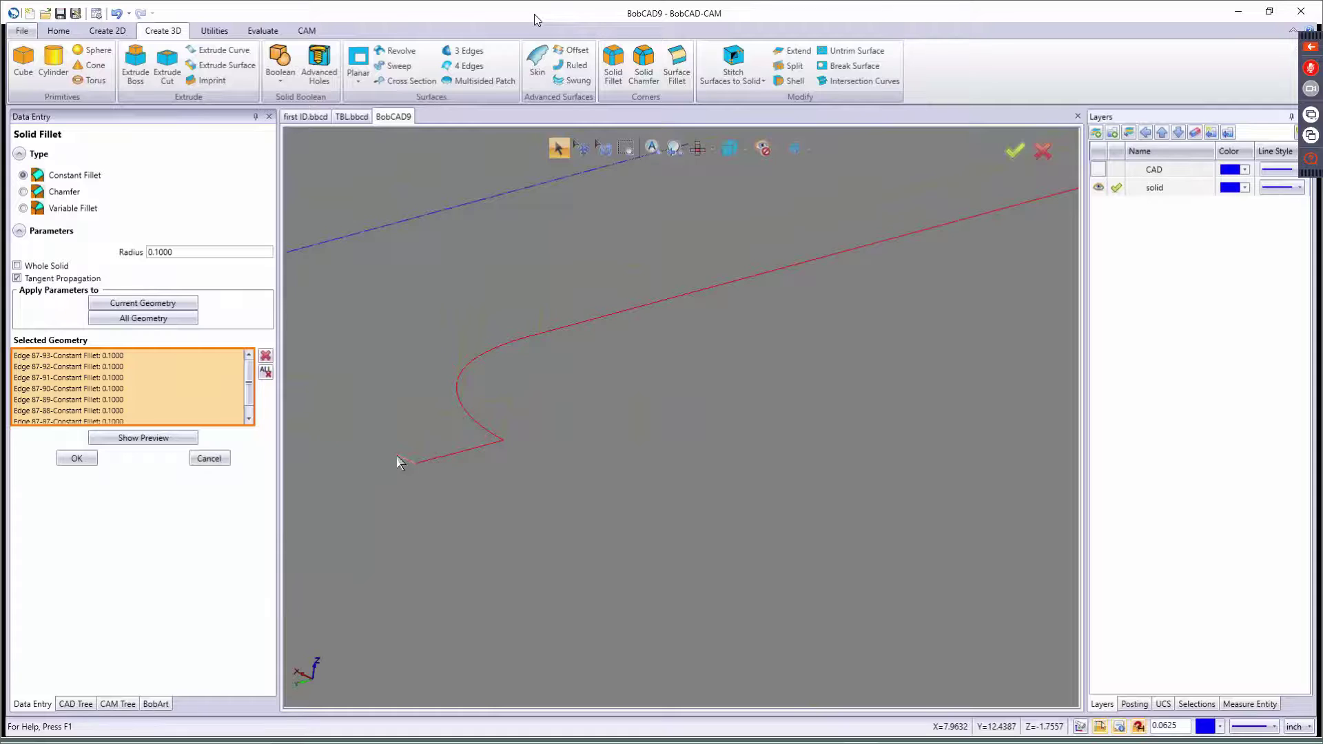
scroll(407, 464, down, 3)
scroll(422, 452, up, 6)
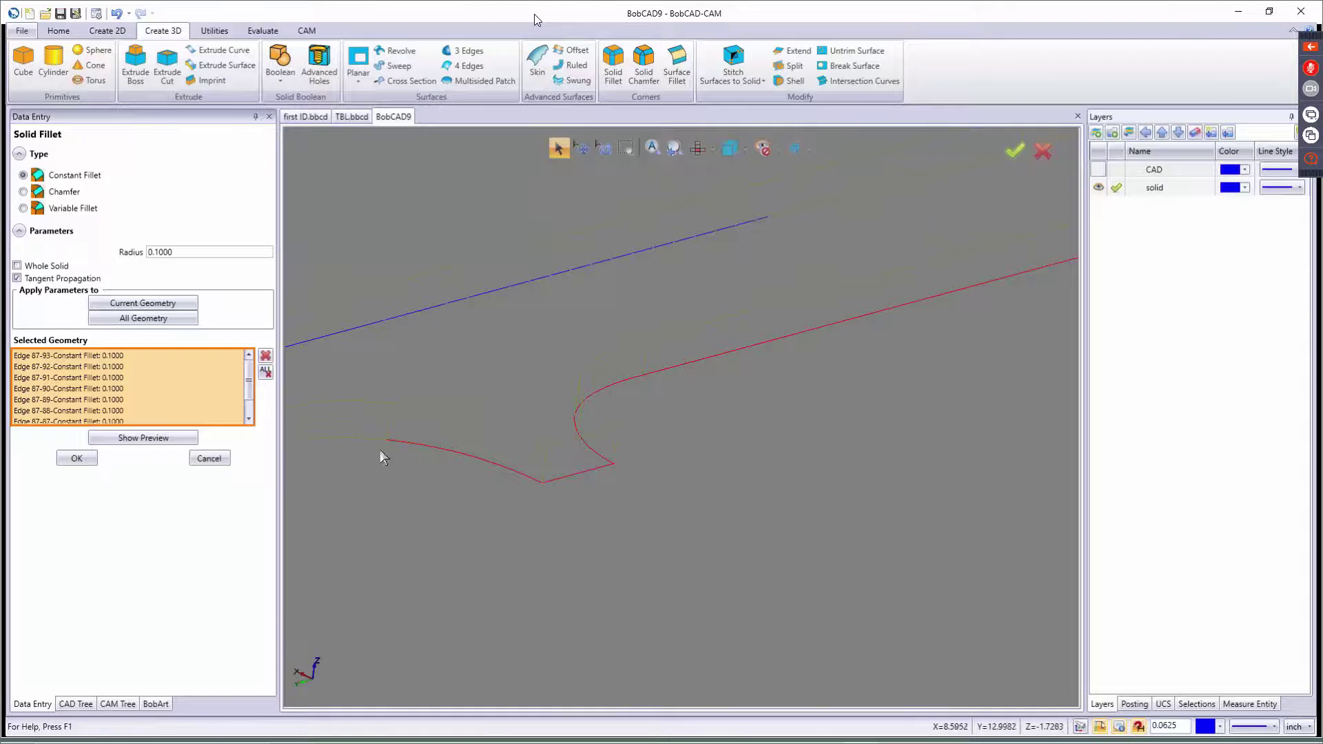
scroll(379, 452, down, 5)
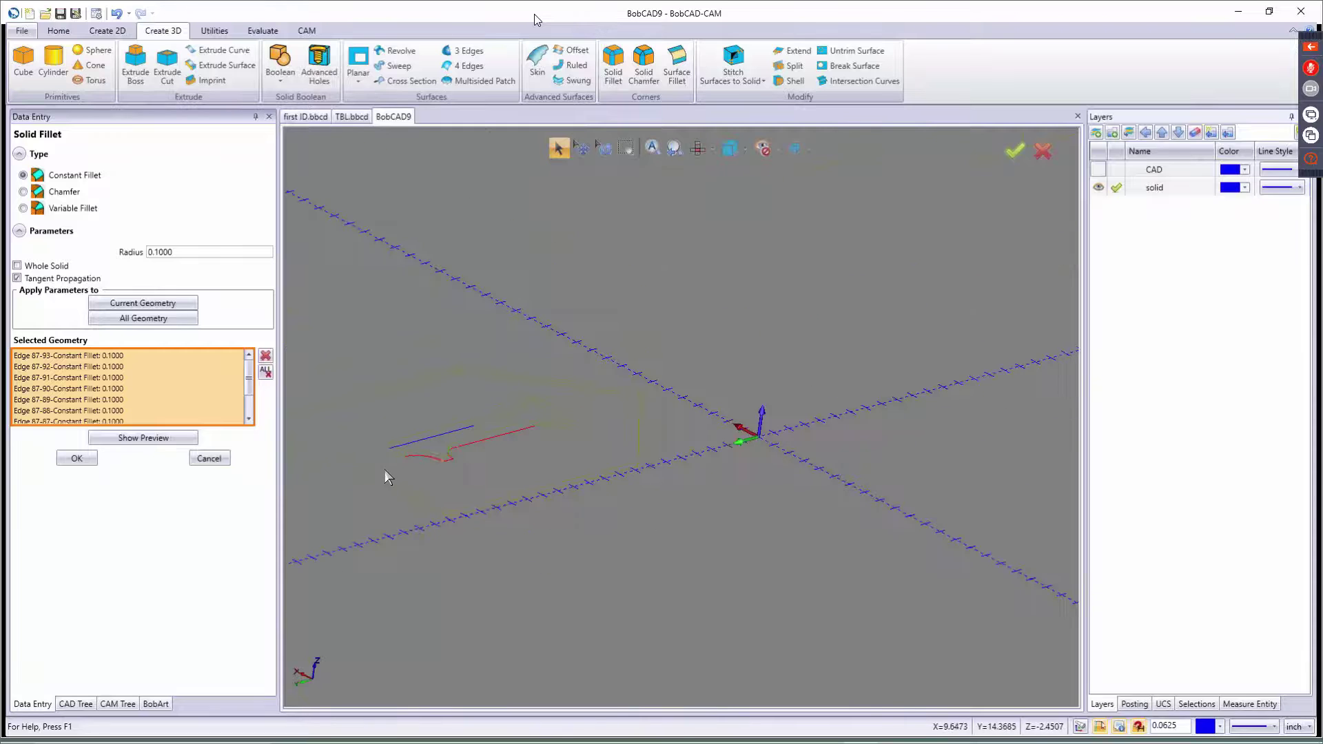
scroll(413, 445, up, 5)
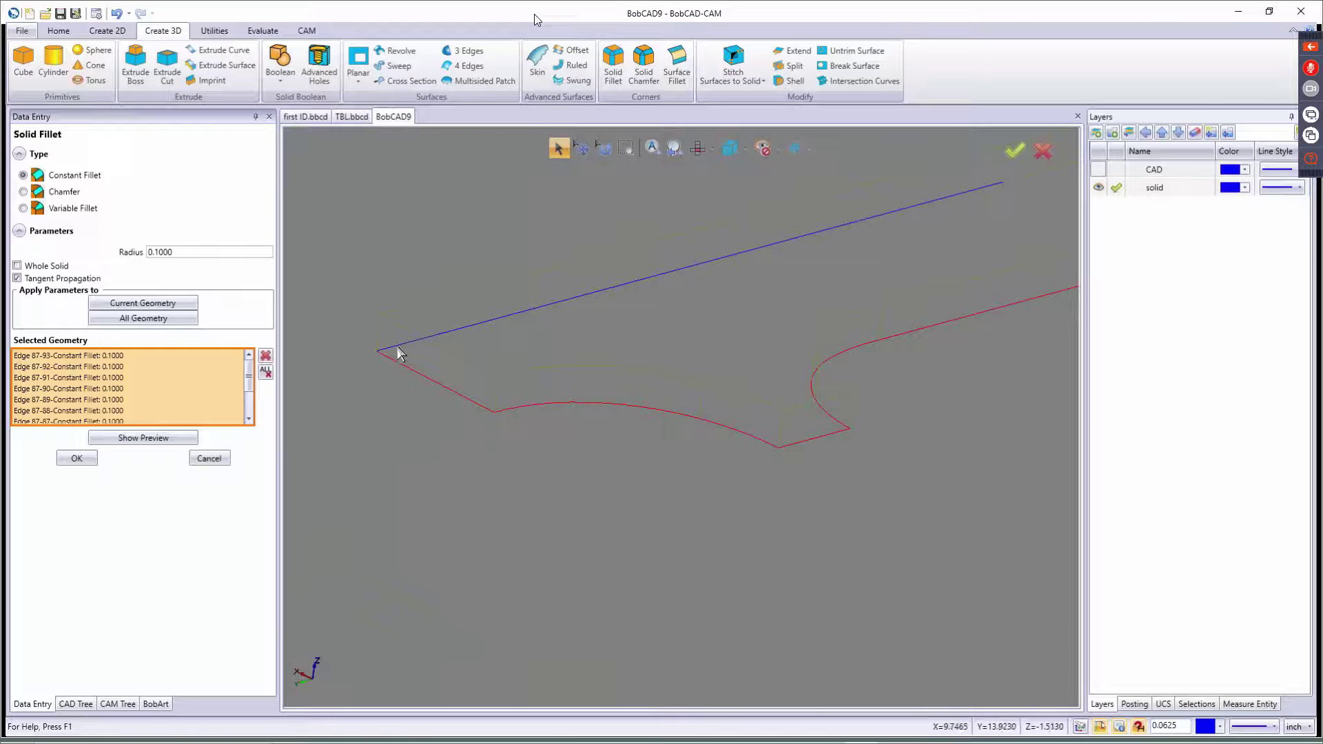
scroll(519, 379, down, 5)
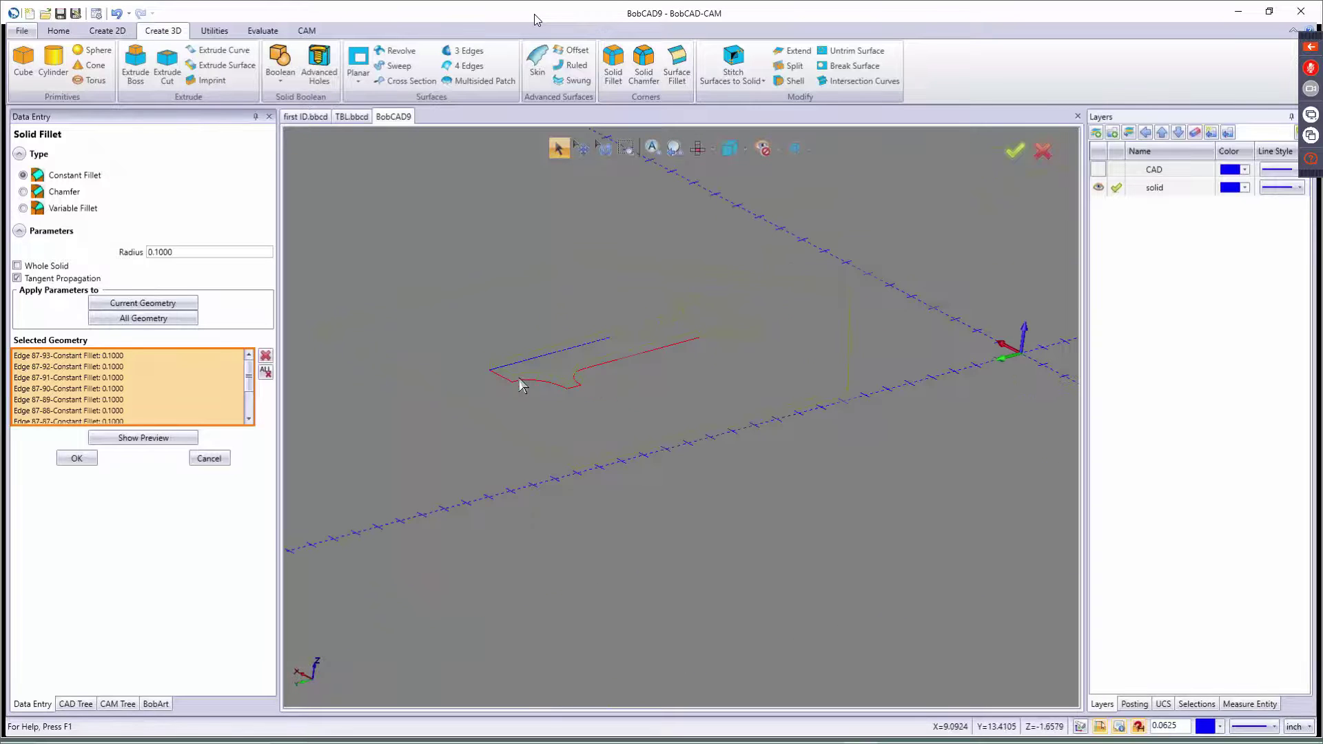
Add the base edges of the other long side and around the numeral's foot, completing the closed loop for the fillet
middle_drag(709, 371, 623, 343)
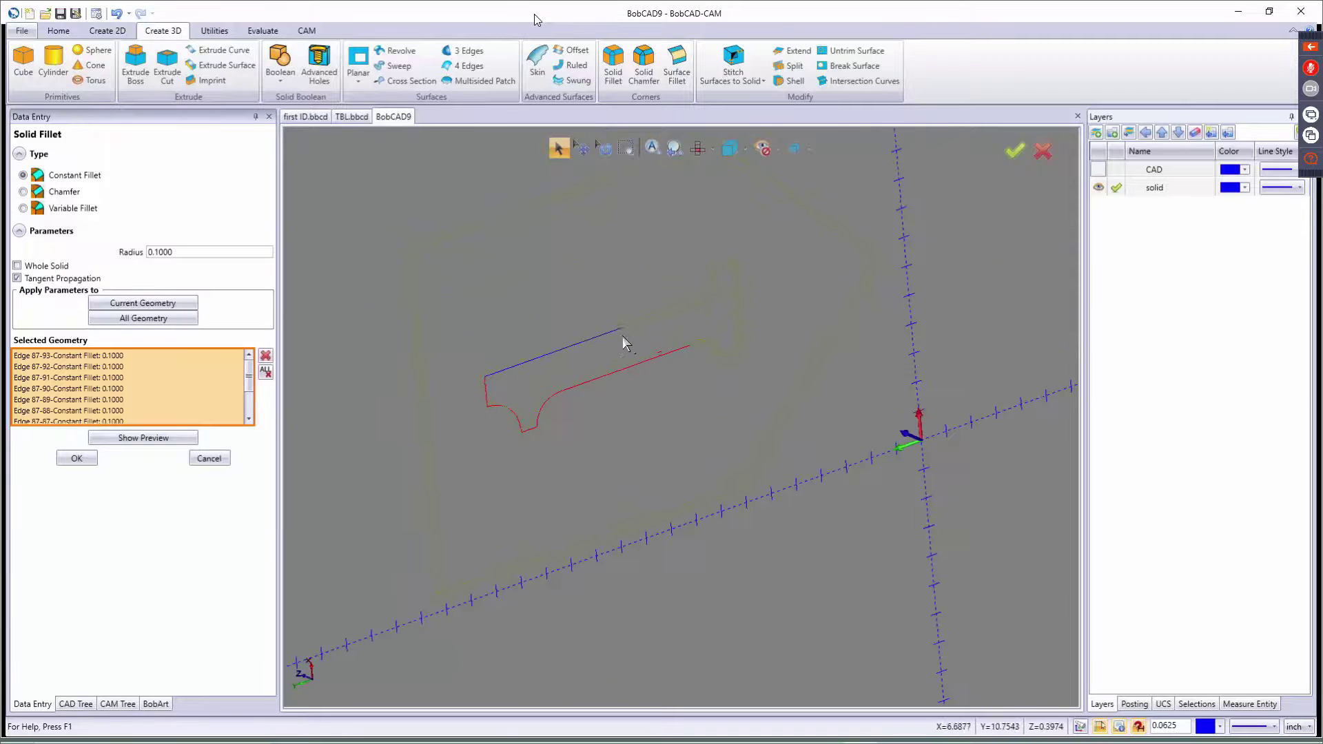
scroll(625, 320, up, 5)
scroll(626, 320, up, 3)
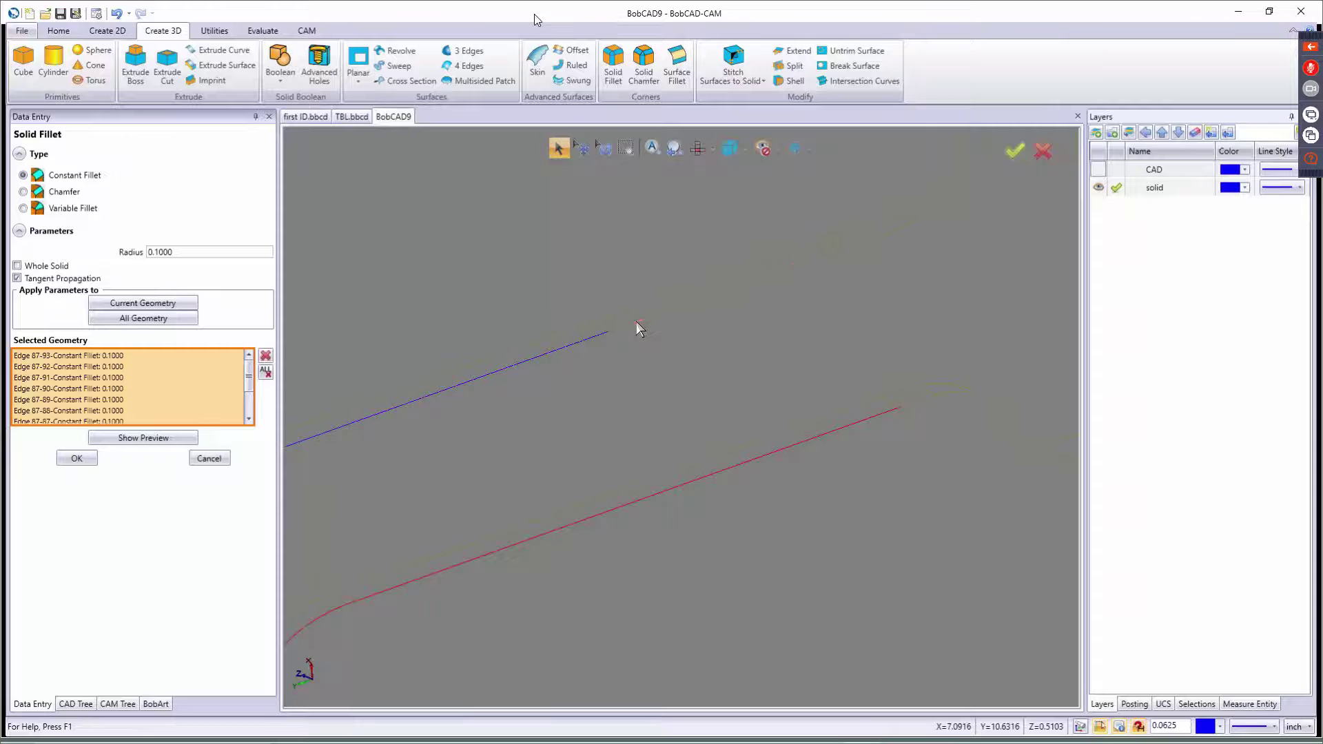
scroll(670, 360, down, 5)
scroll(714, 338, up, 6)
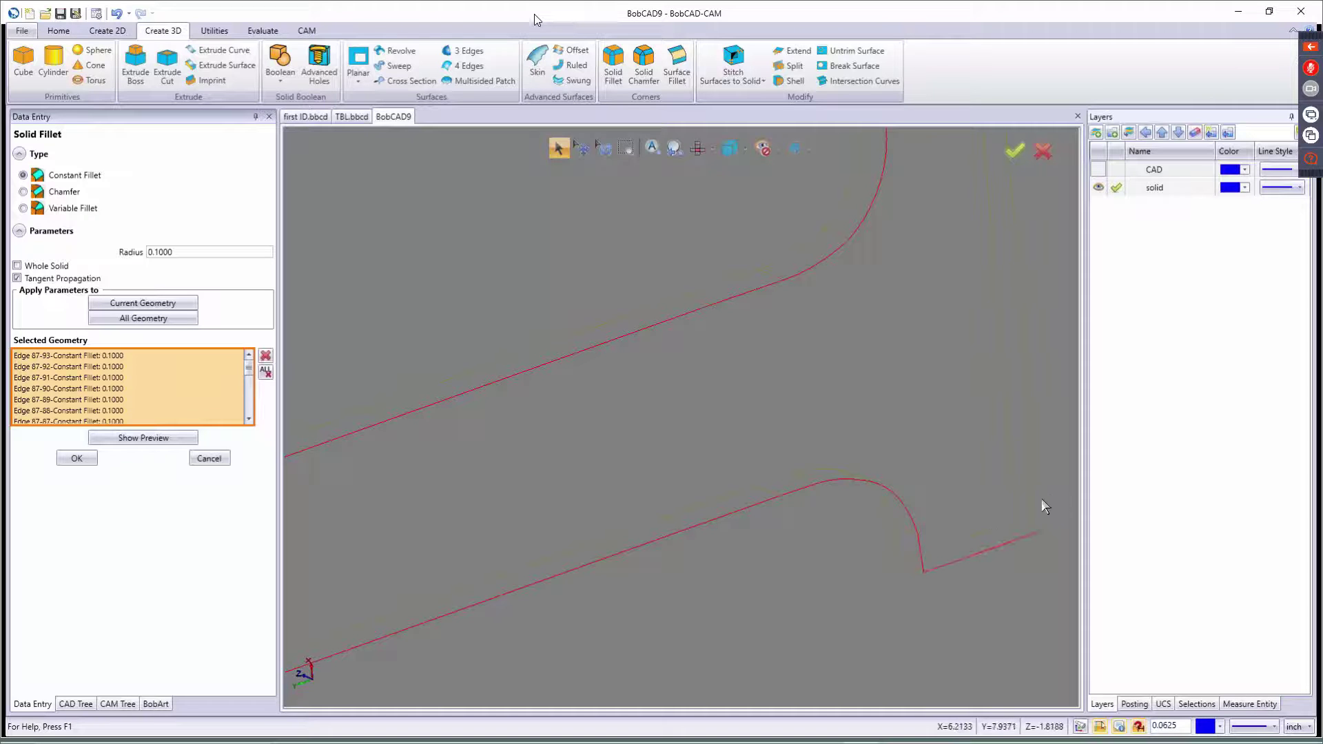
scroll(1038, 505, down, 3)
middle_drag(1008, 529, 1004, 413)
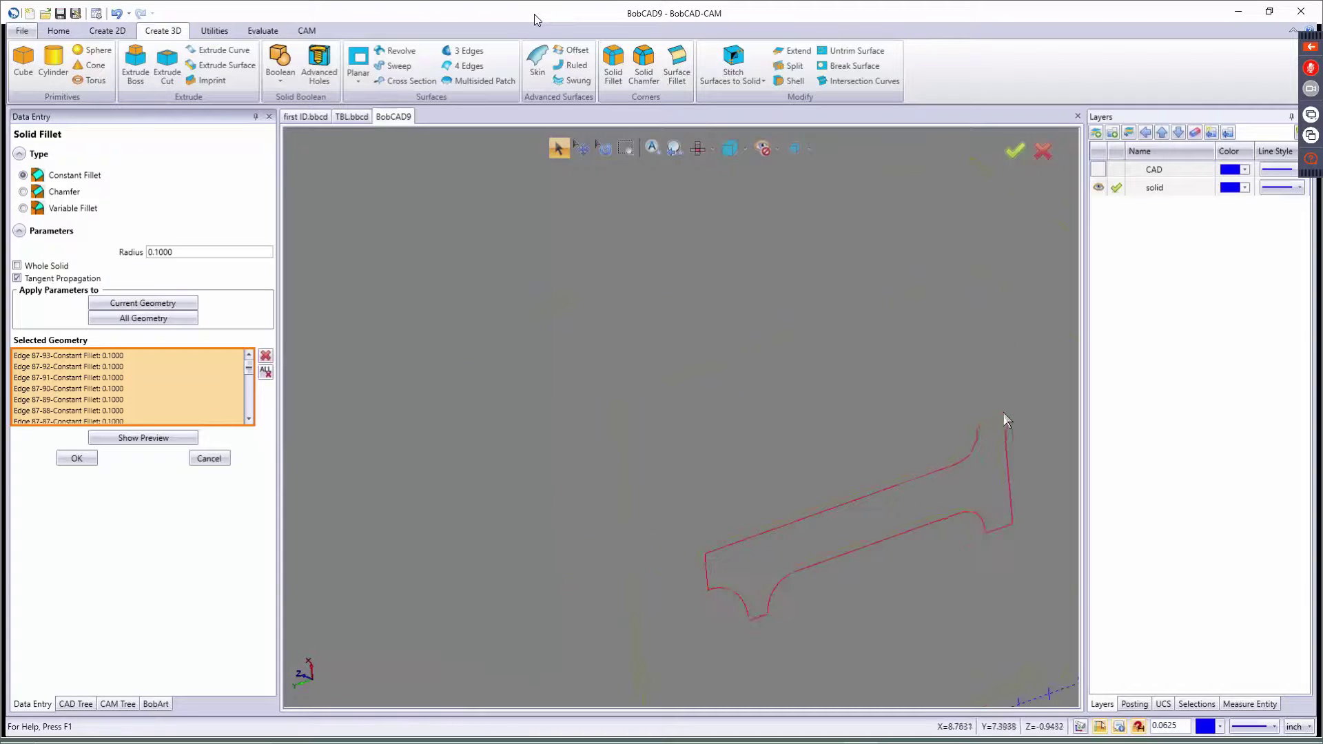
scroll(977, 445, up, 4)
scroll(829, 492, down, 4)
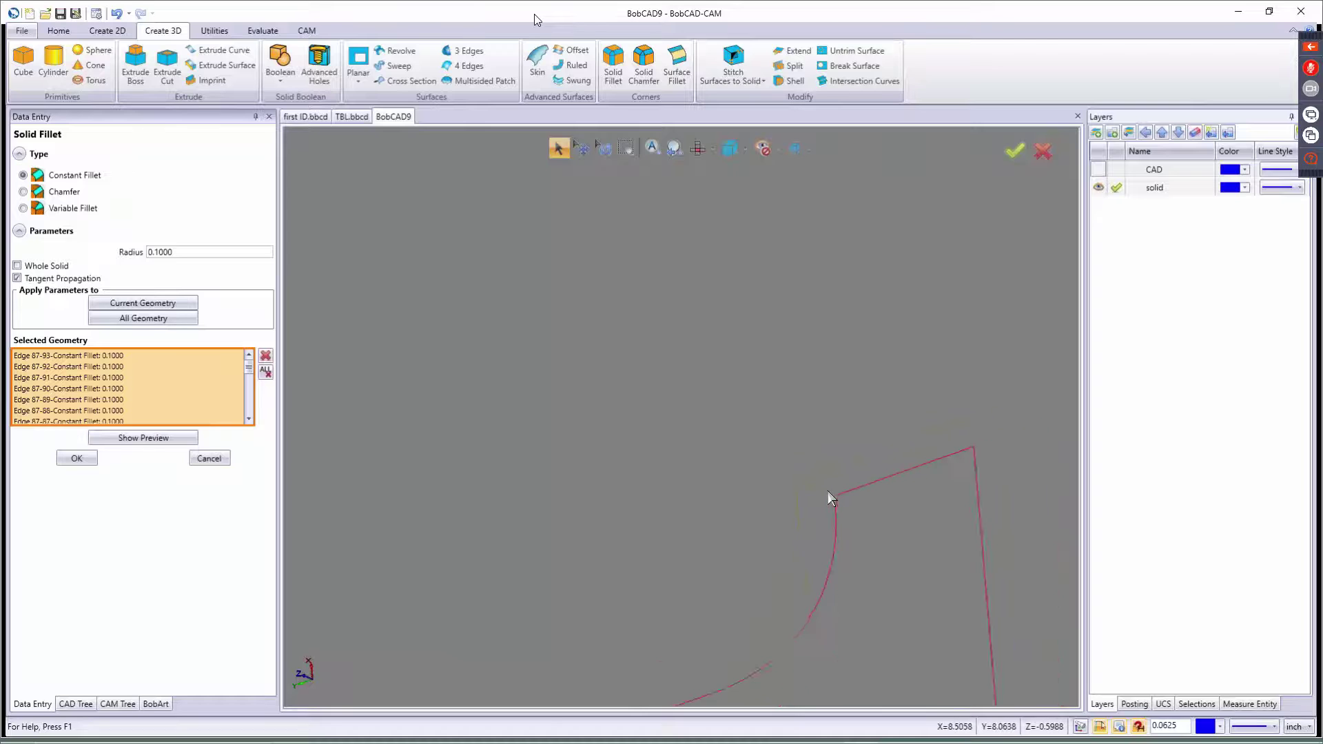
scroll(682, 476, down, 3)
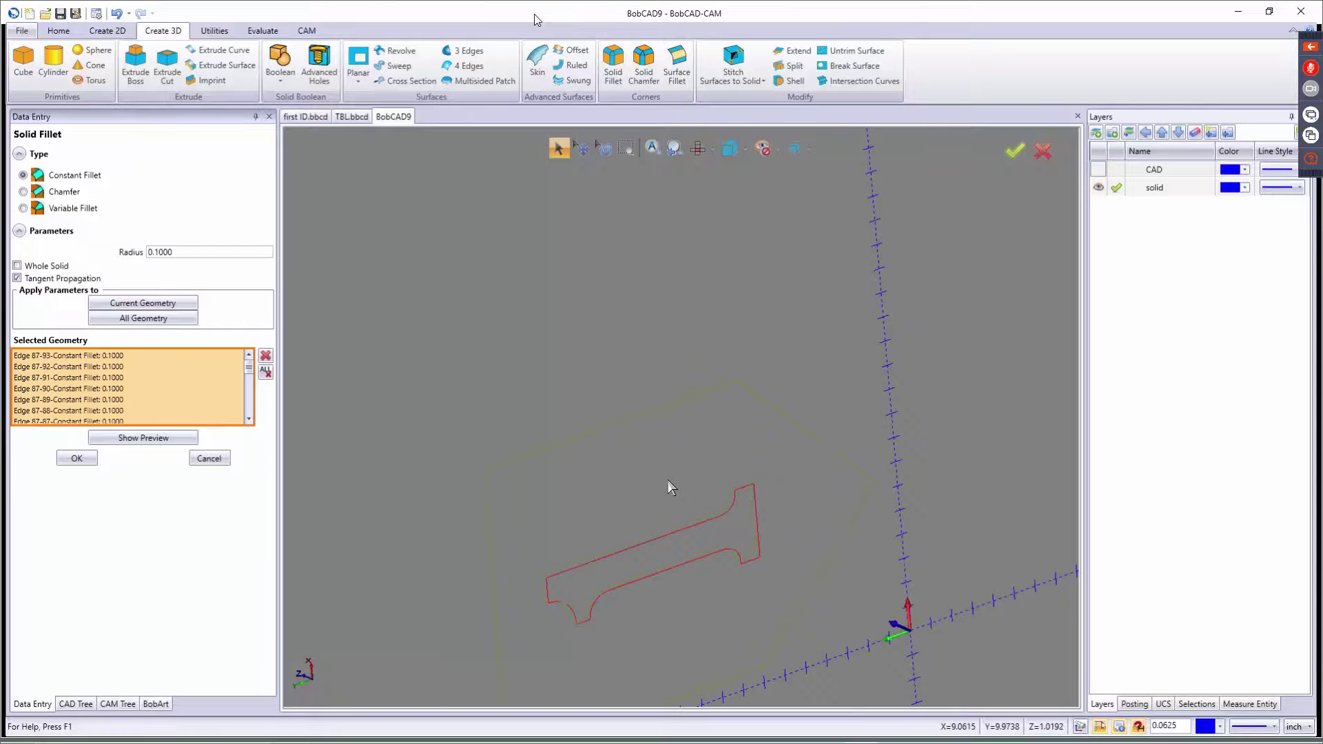
key(i)
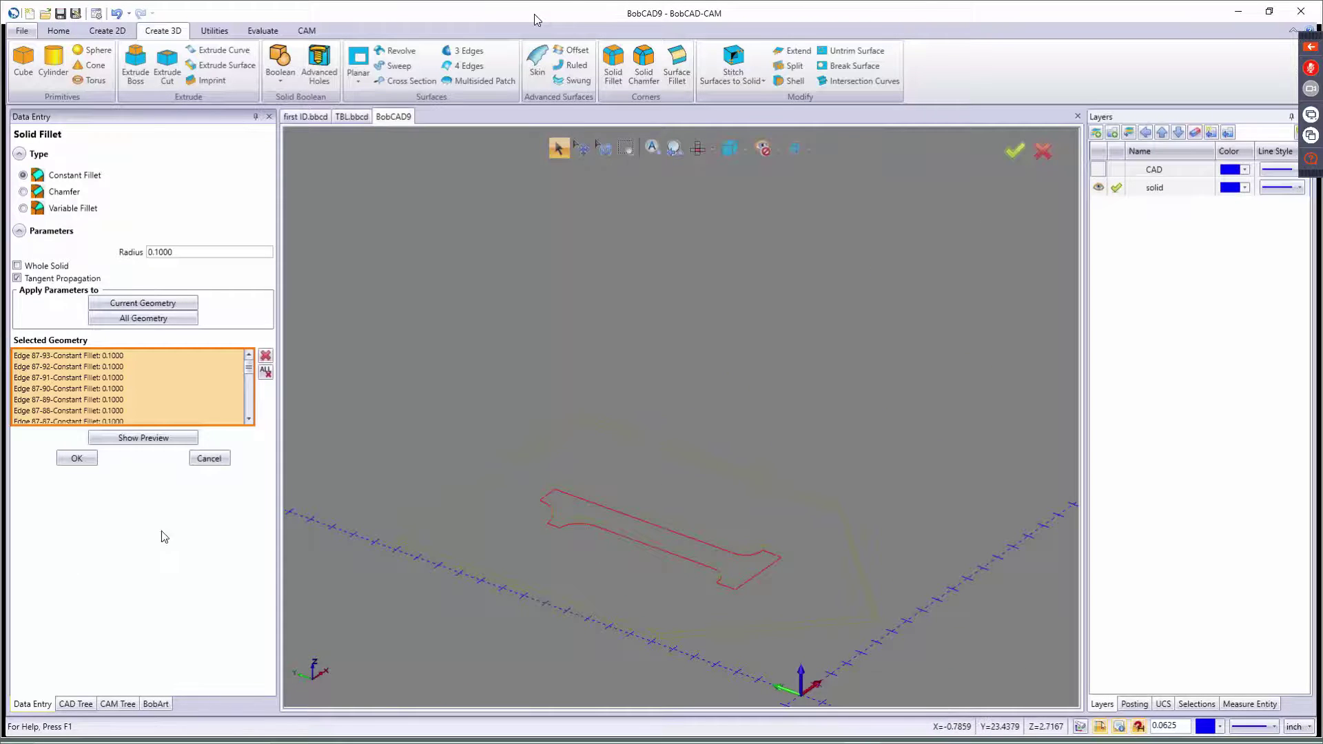
Preview the 0.1 in fillet around the numeral's base, create it and close Solid Fillet
click(134, 438)
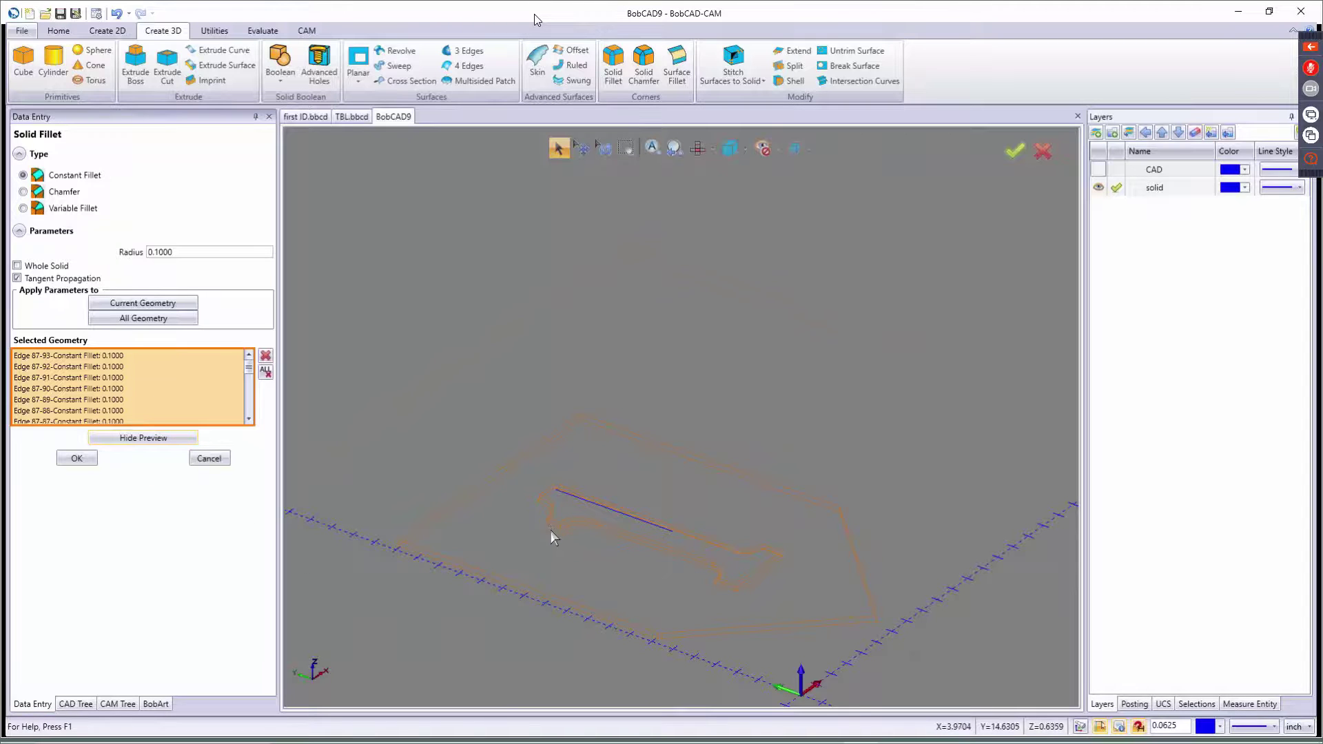
scroll(554, 525, up, 6)
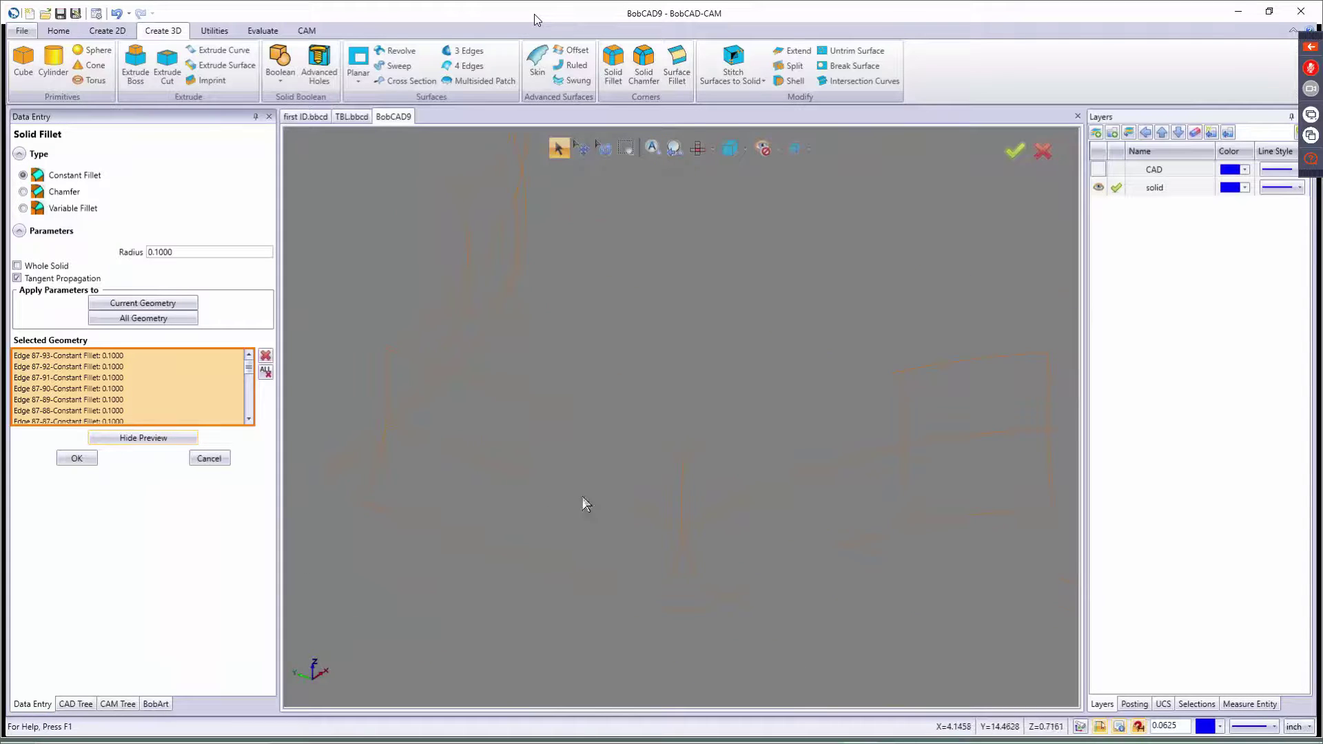
scroll(524, 512, up, 3)
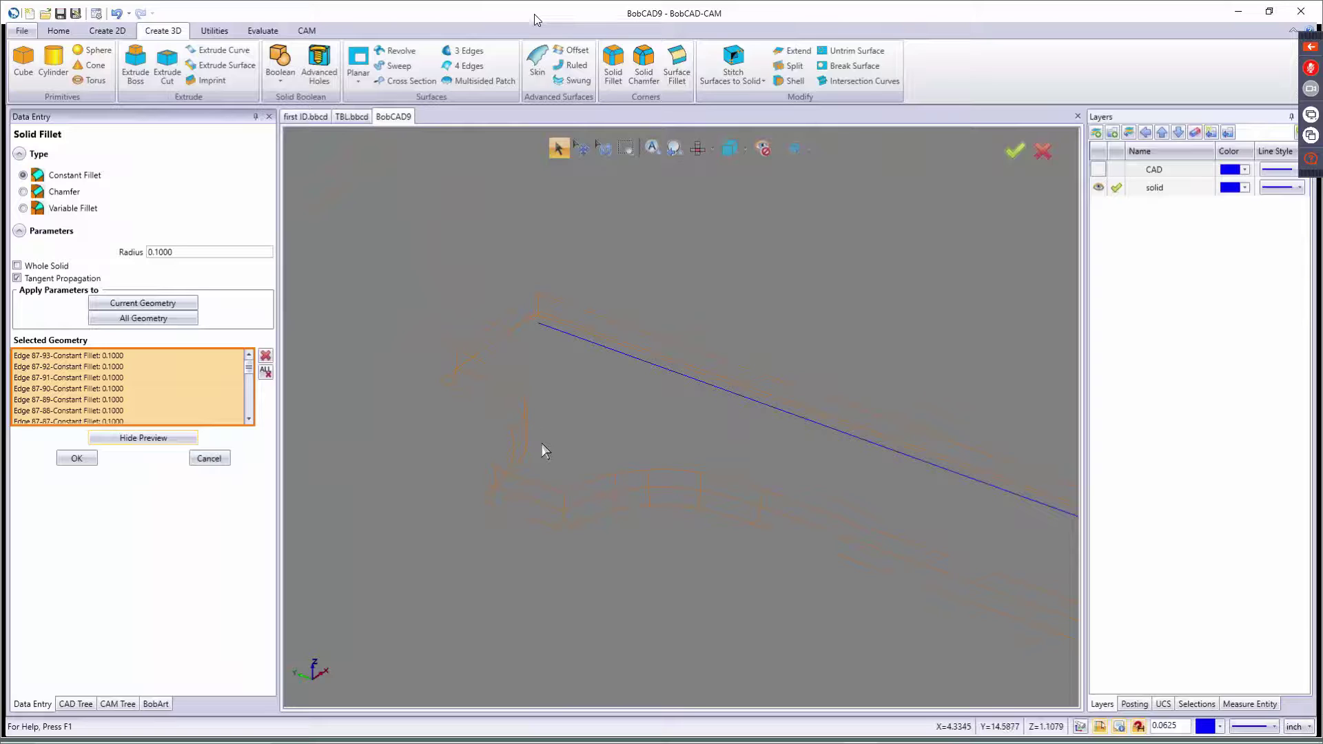
click(77, 458)
click(209, 459)
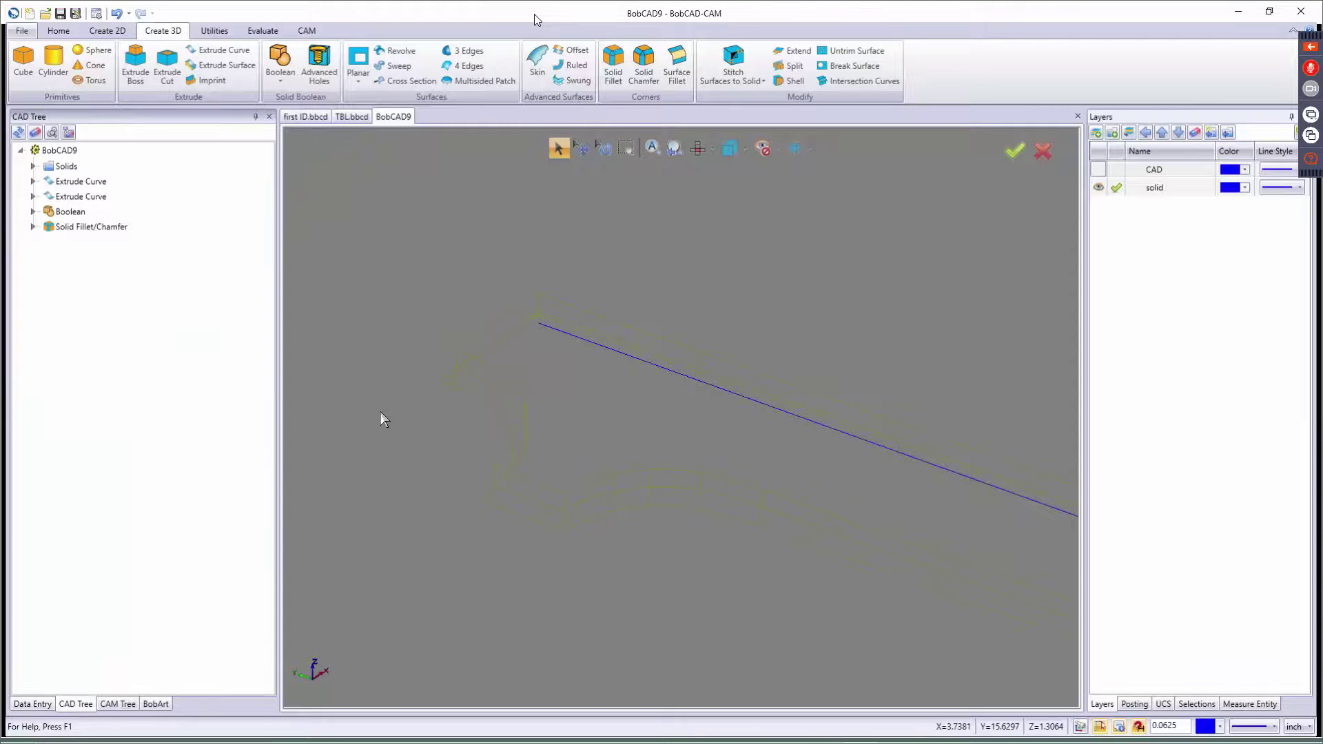
Examine the fillet along the numeral's base, including its curved sections and foot corners
scroll(532, 500, down, 5)
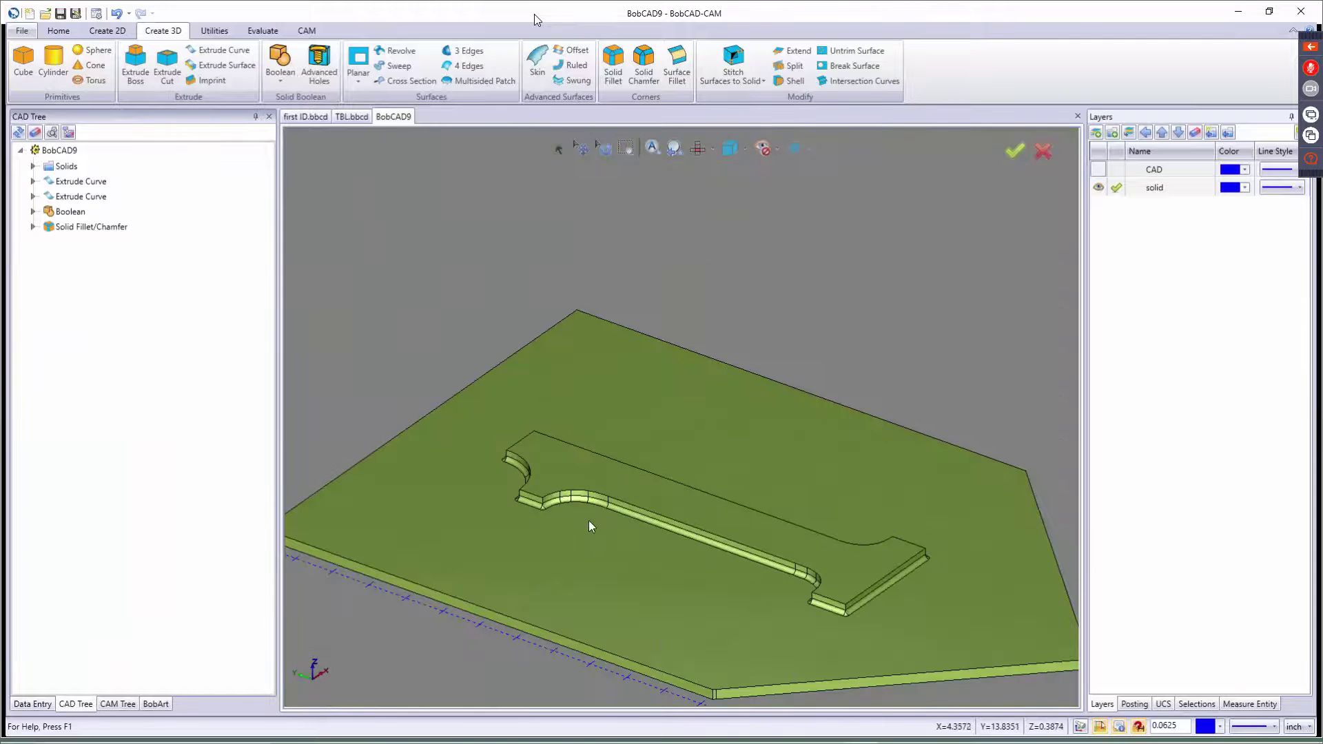
scroll(837, 614, up, 5)
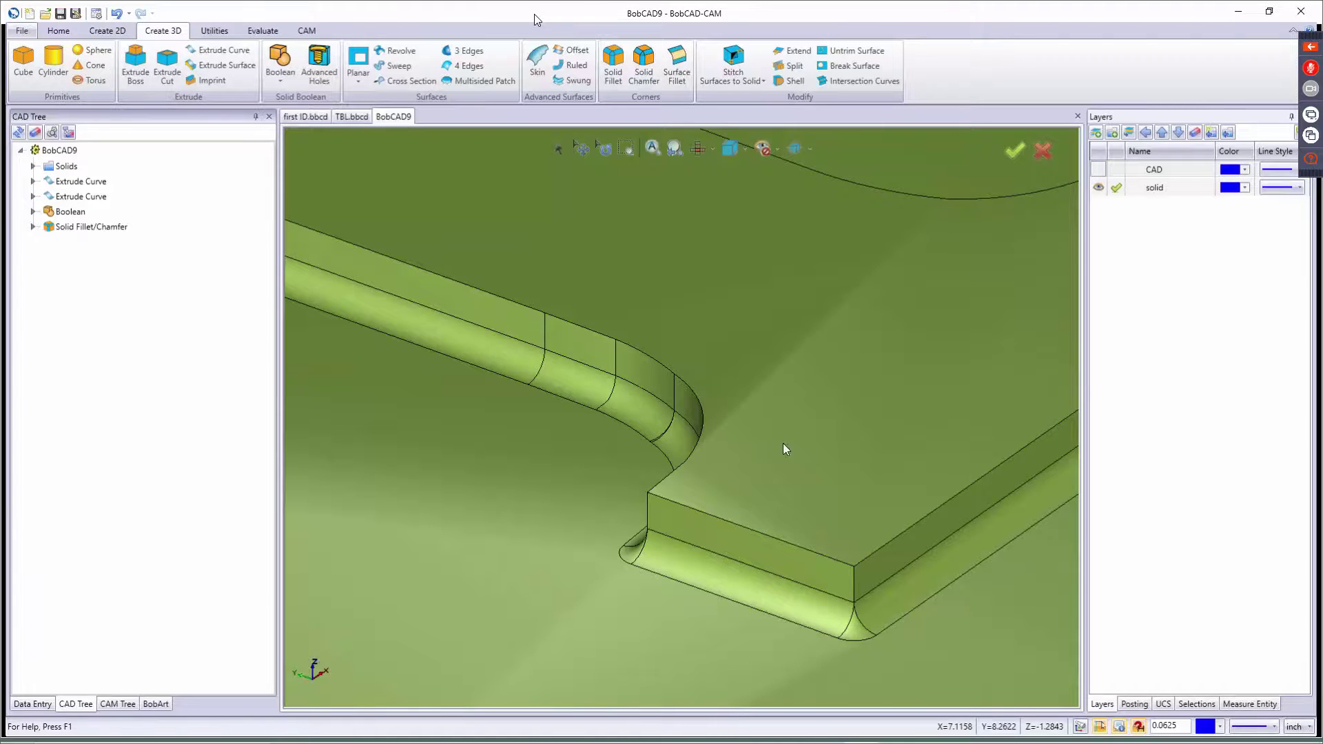
scroll(594, 452, down, 8)
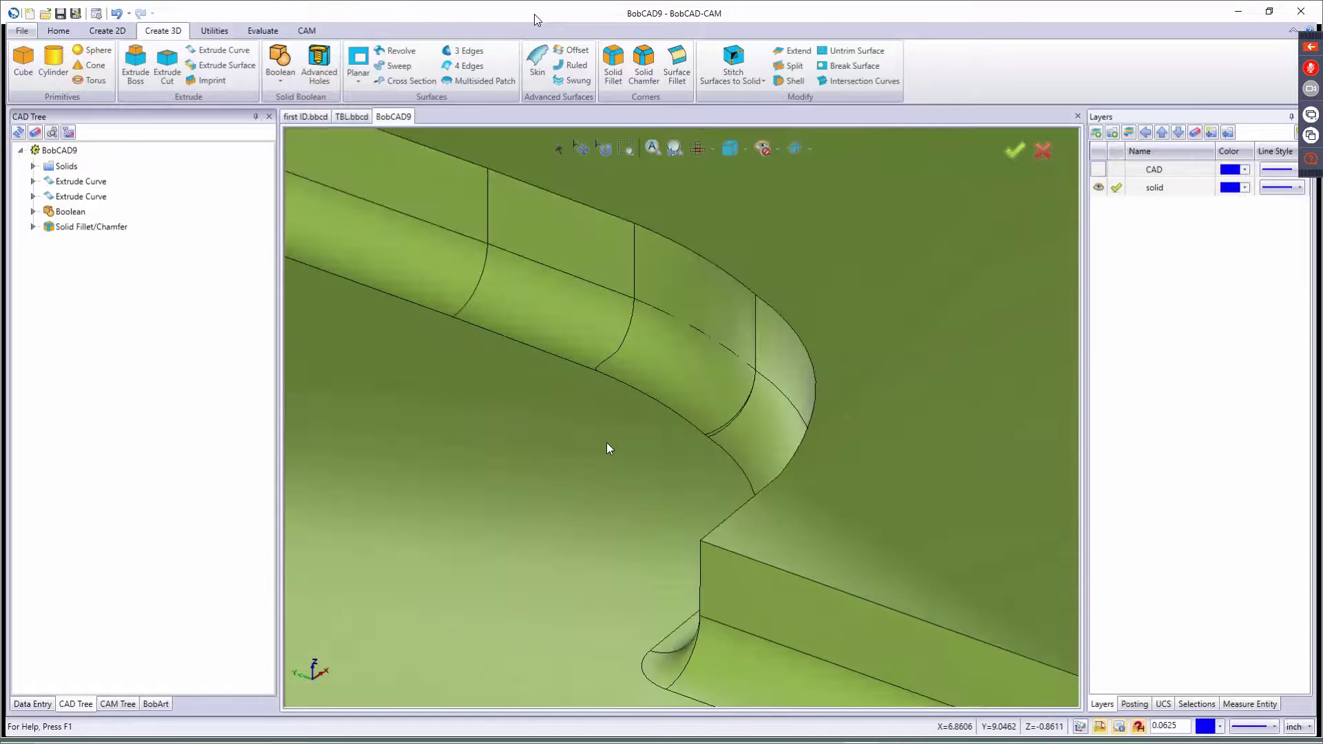
scroll(619, 451, down, 4)
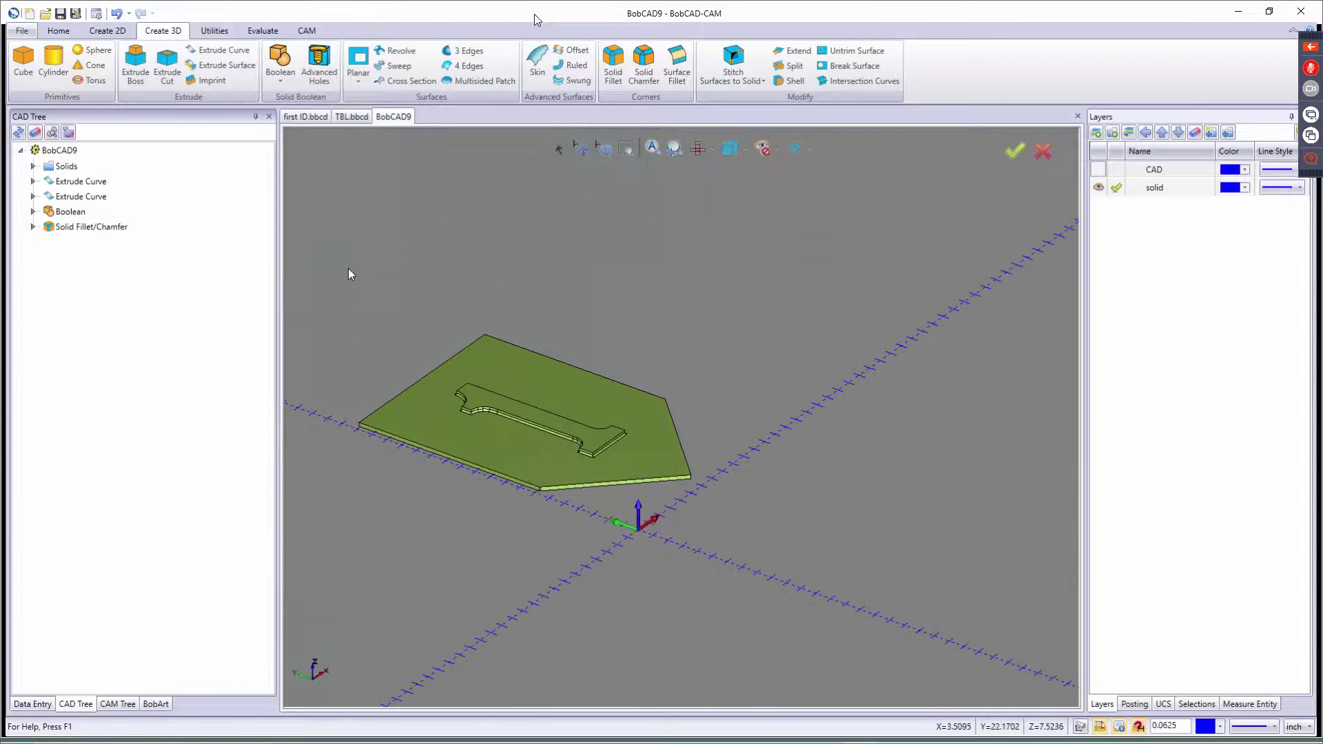
scroll(345, 247, up, 4)
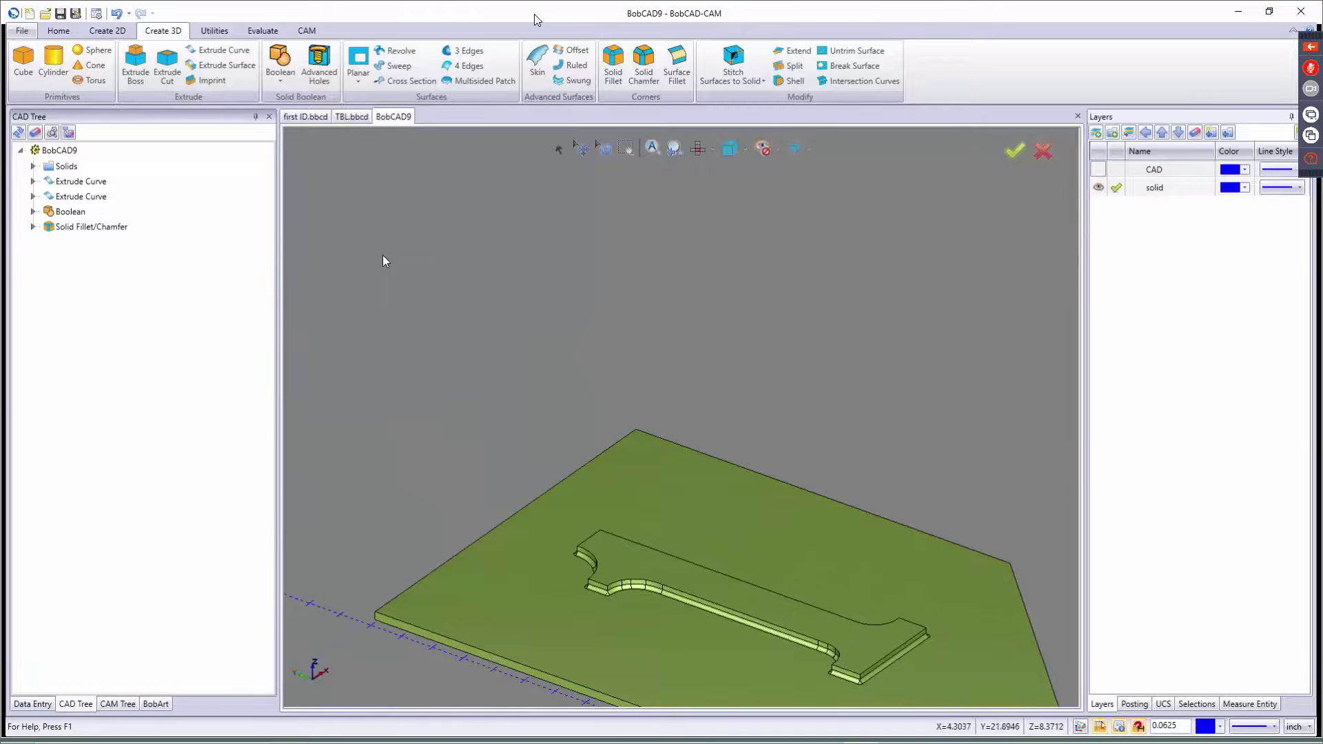
scroll(386, 255, down, 4)
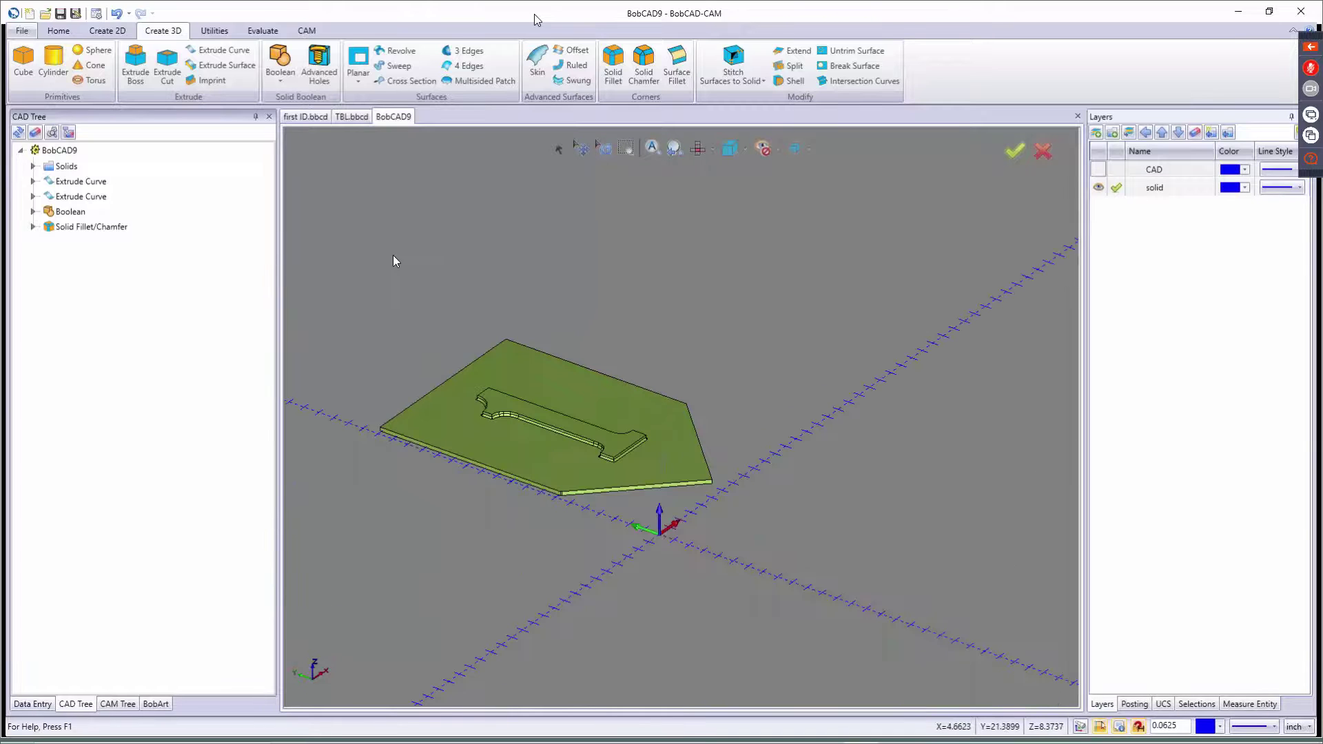
click(43, 14)
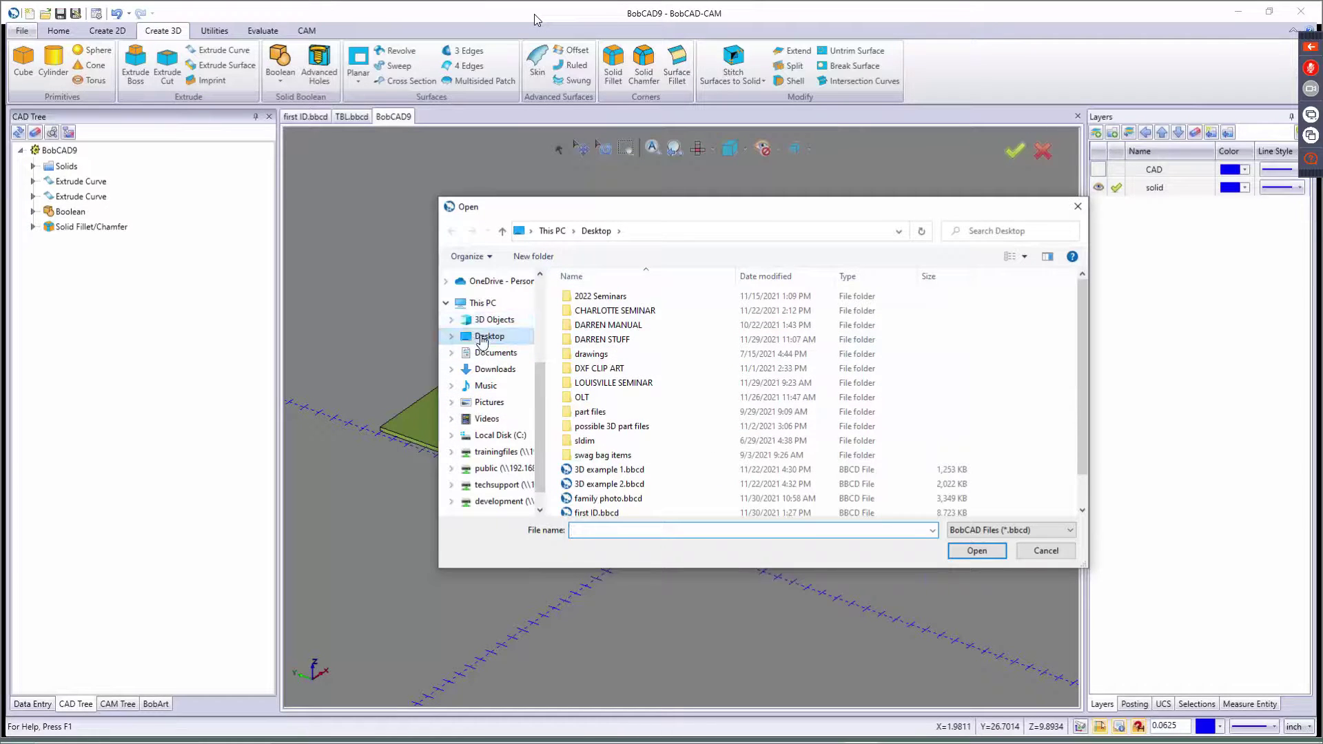
click(483, 337)
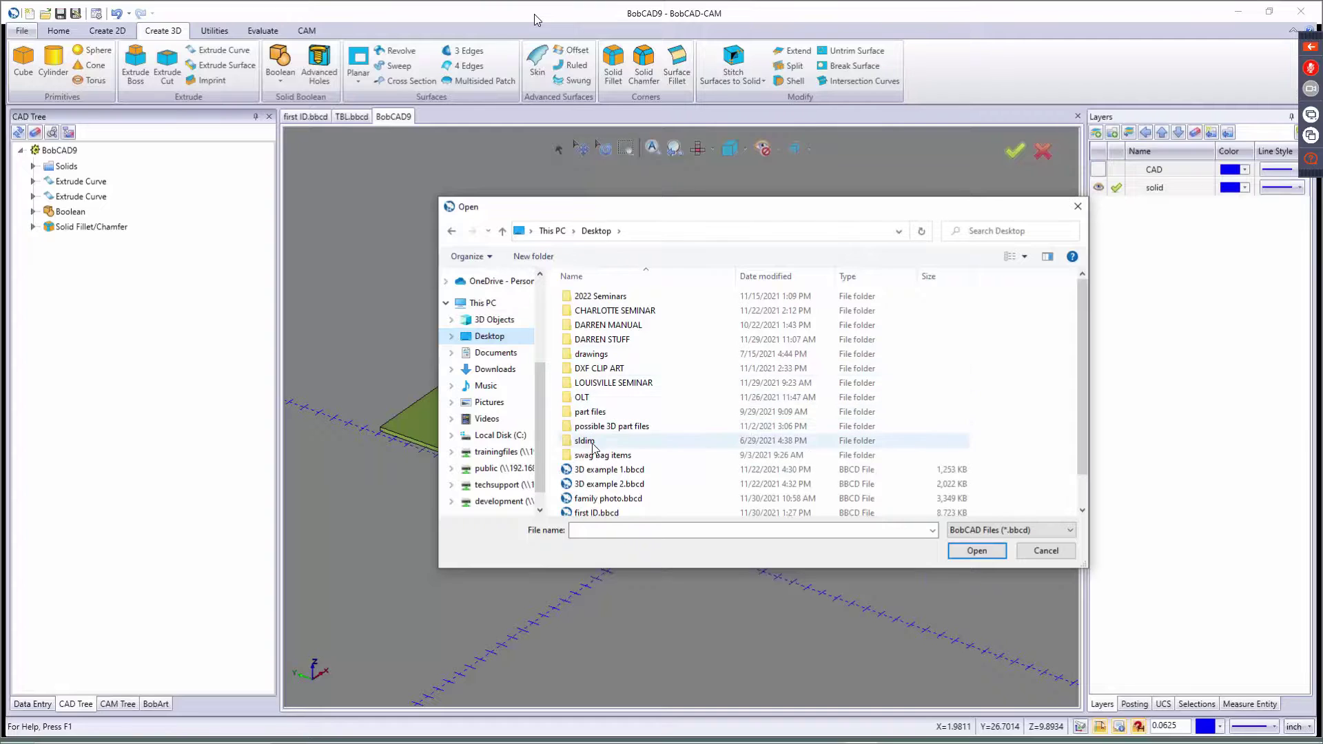
double_click(586, 411)
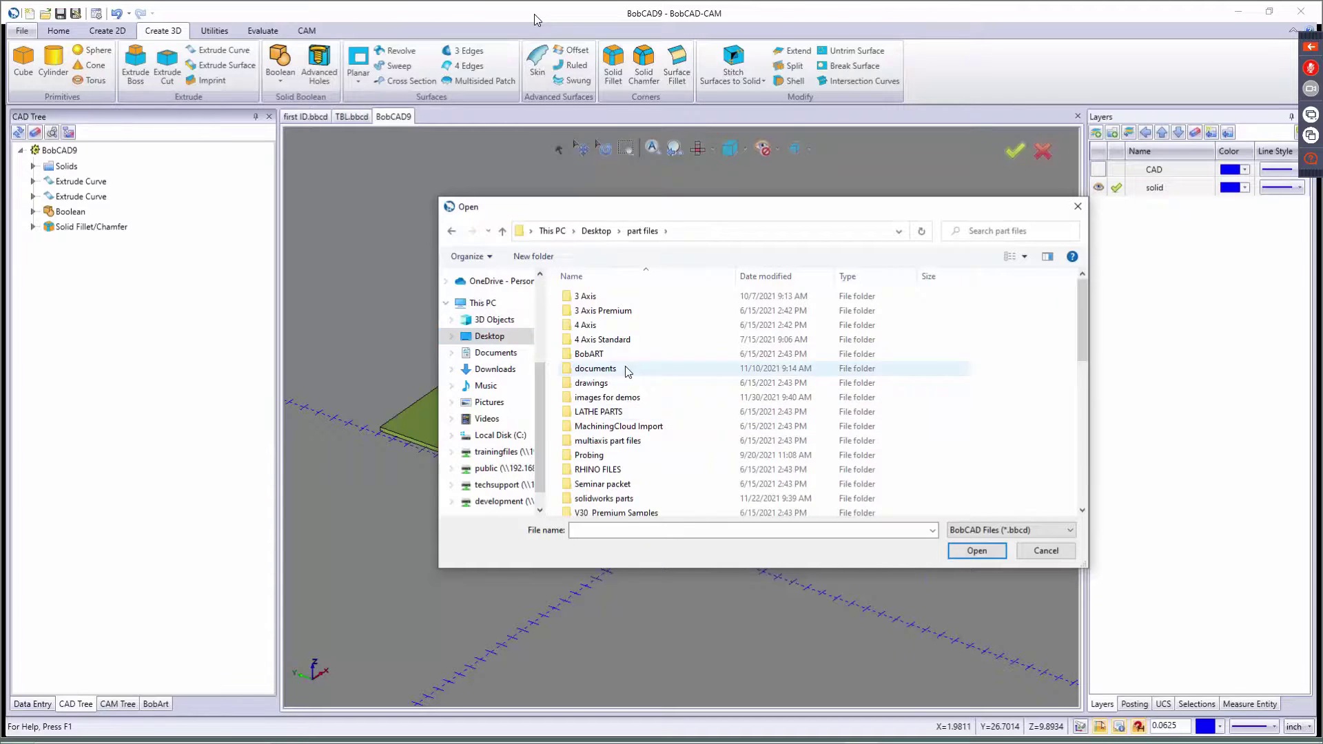
double_click(613, 400)
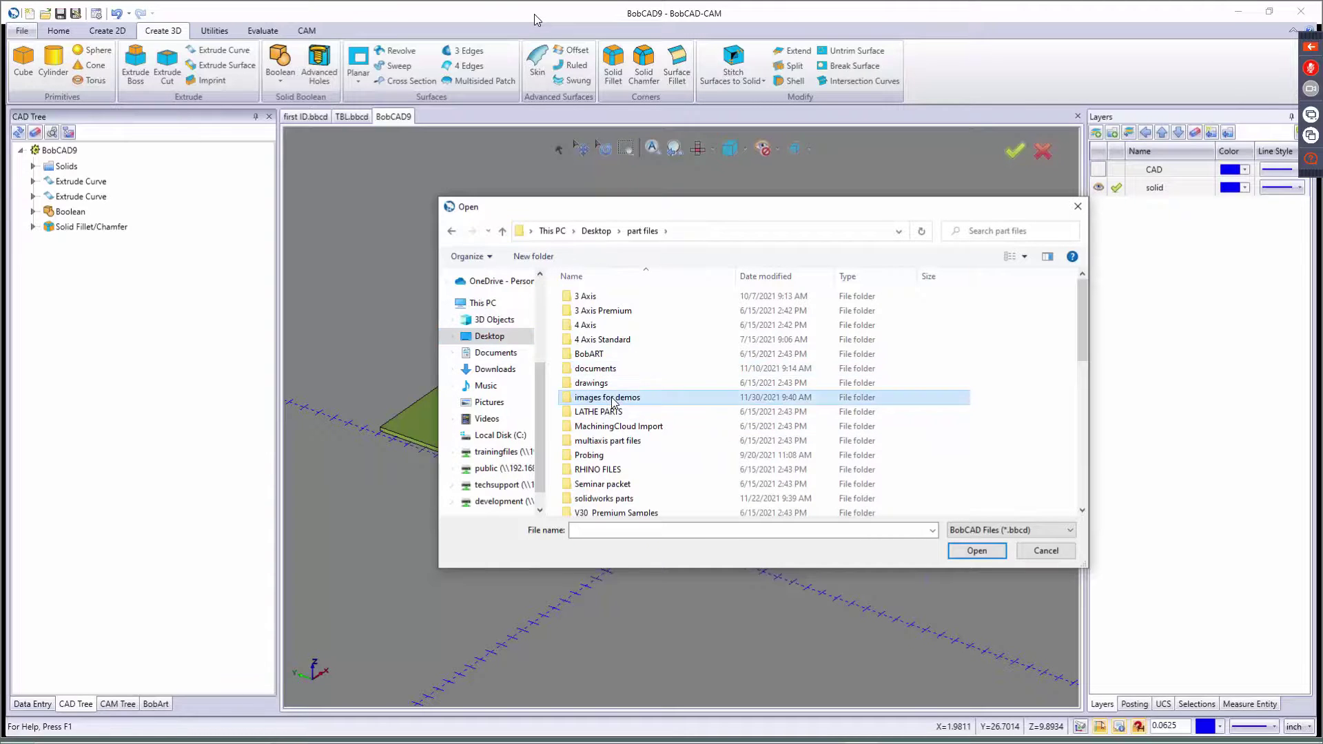
click(1001, 532)
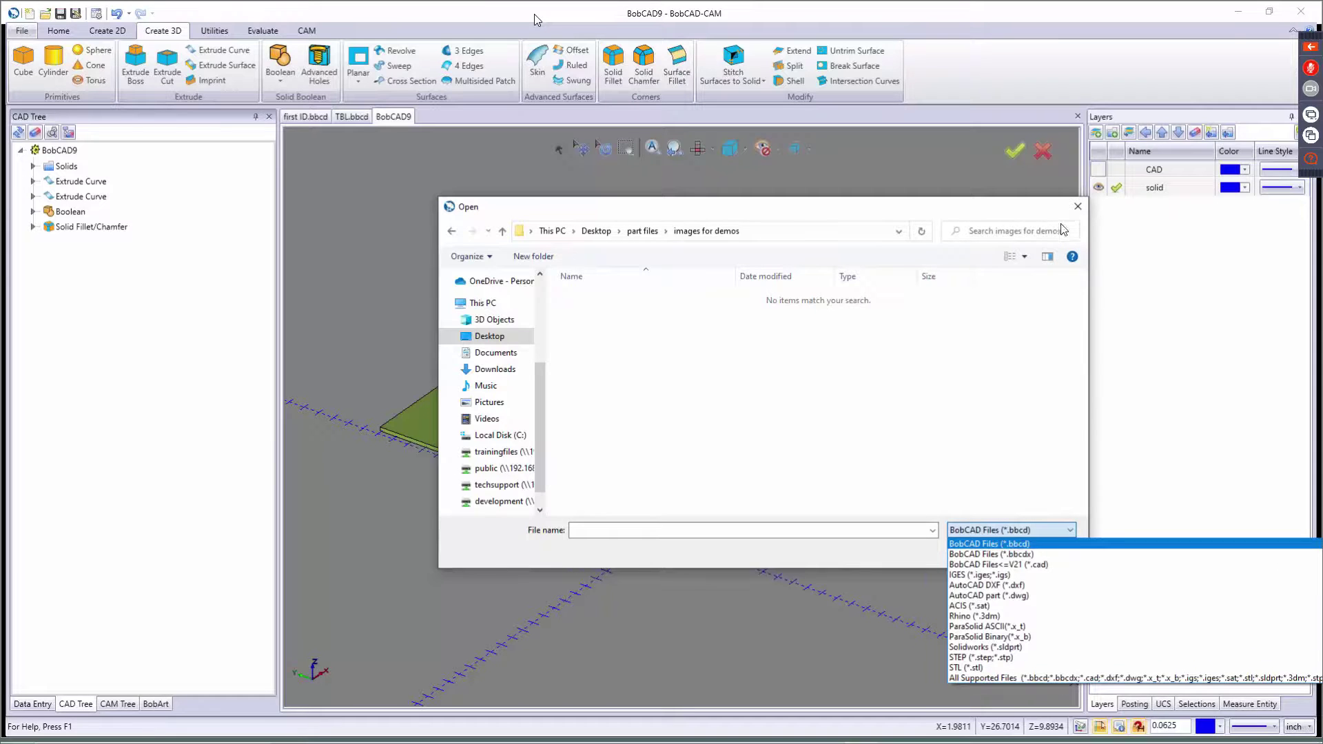
click(1078, 206)
click(1077, 206)
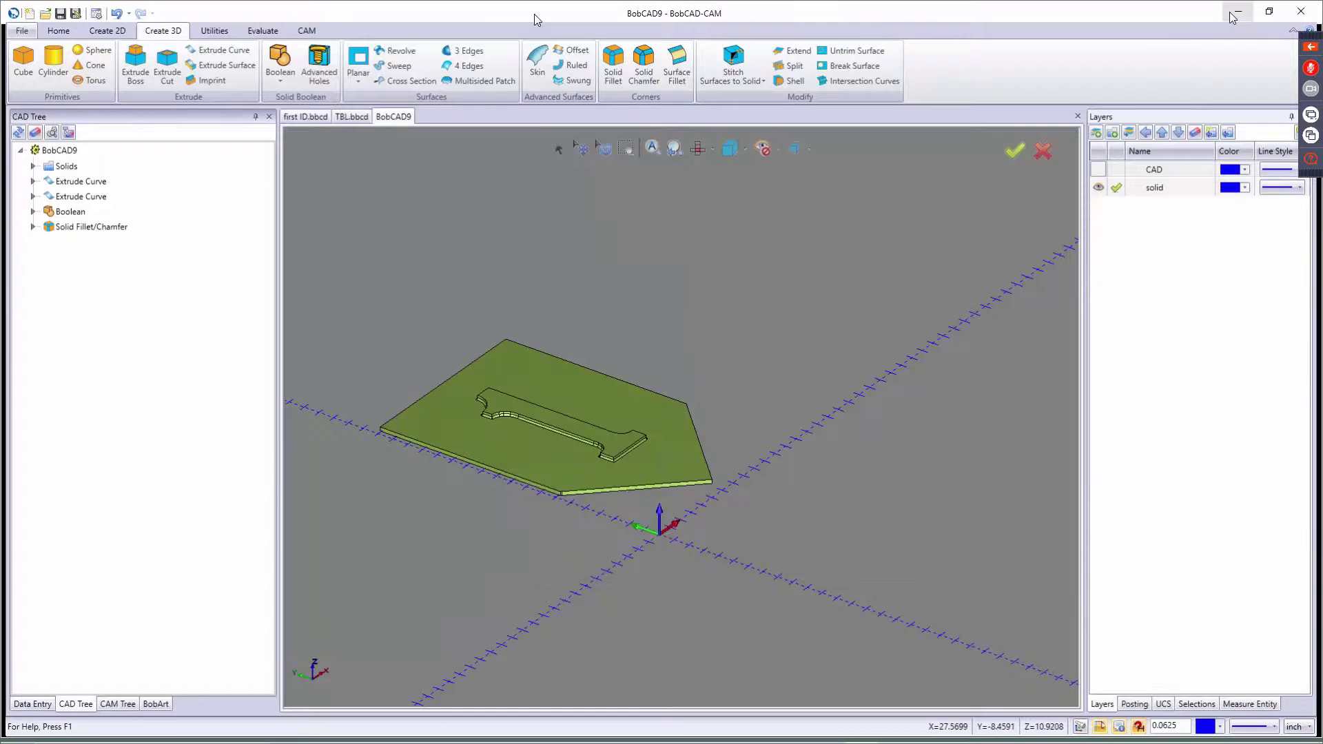
mouse_move(485, 741)
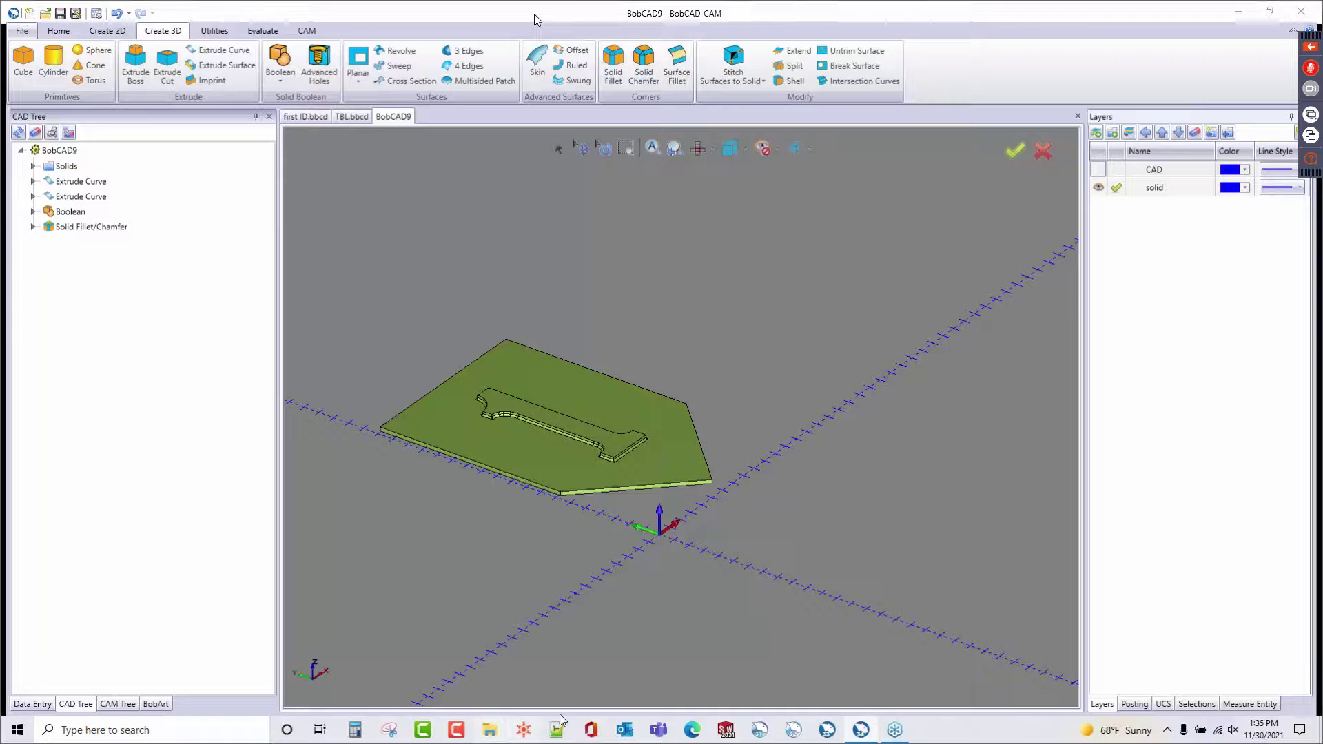